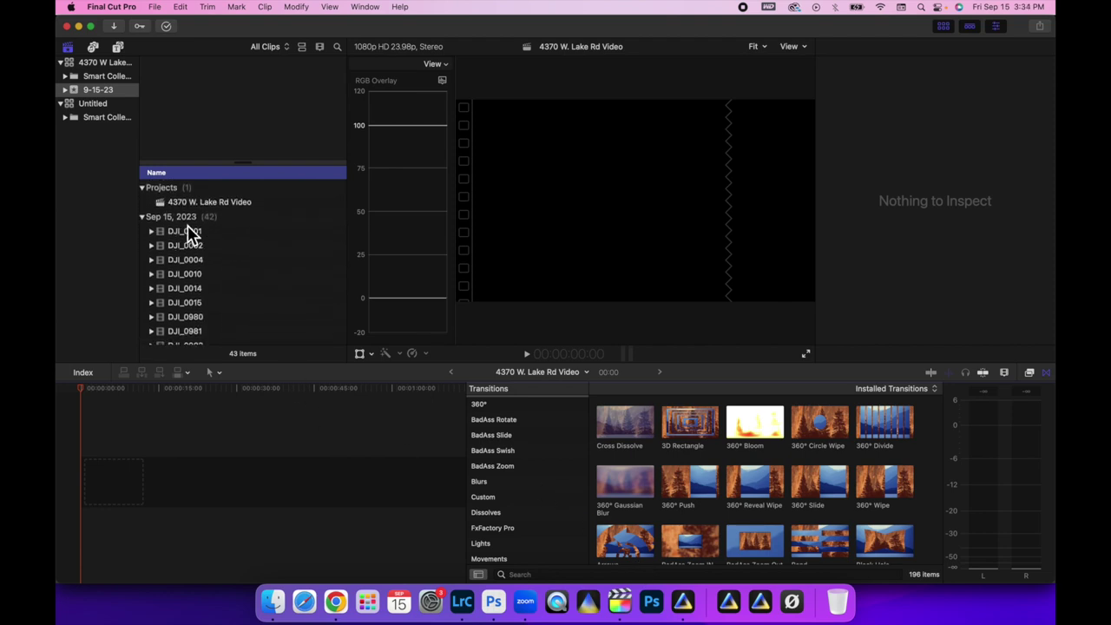
- Preview drone clips DJI_0001, DJI_0002, DJI_0004 and DJI_0010 in the viewer
left_click(173, 232)
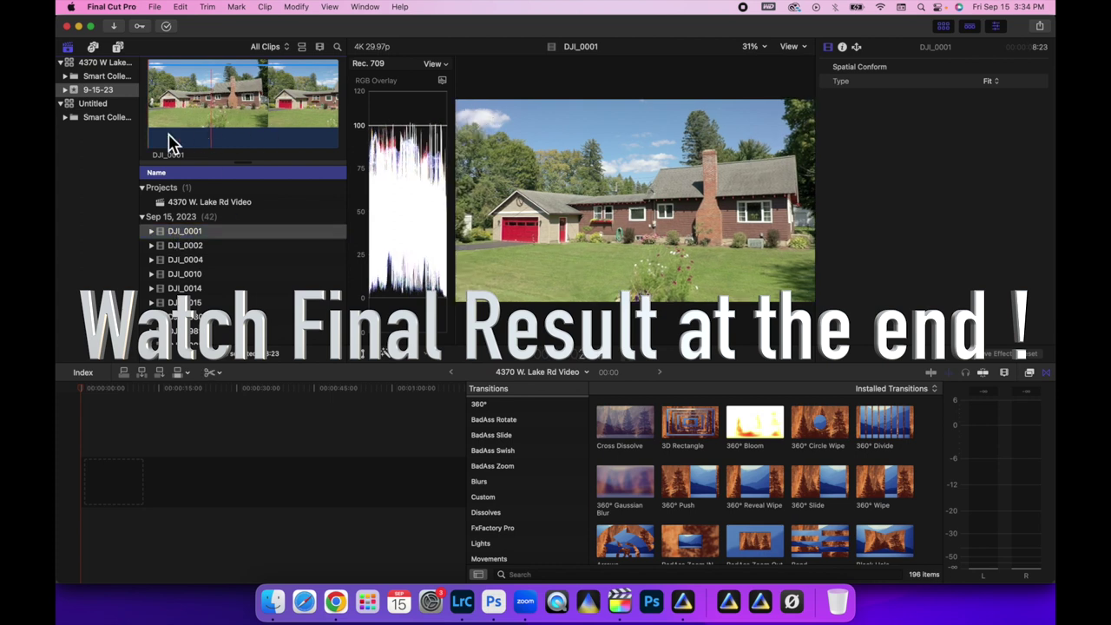
left_click(203, 247)
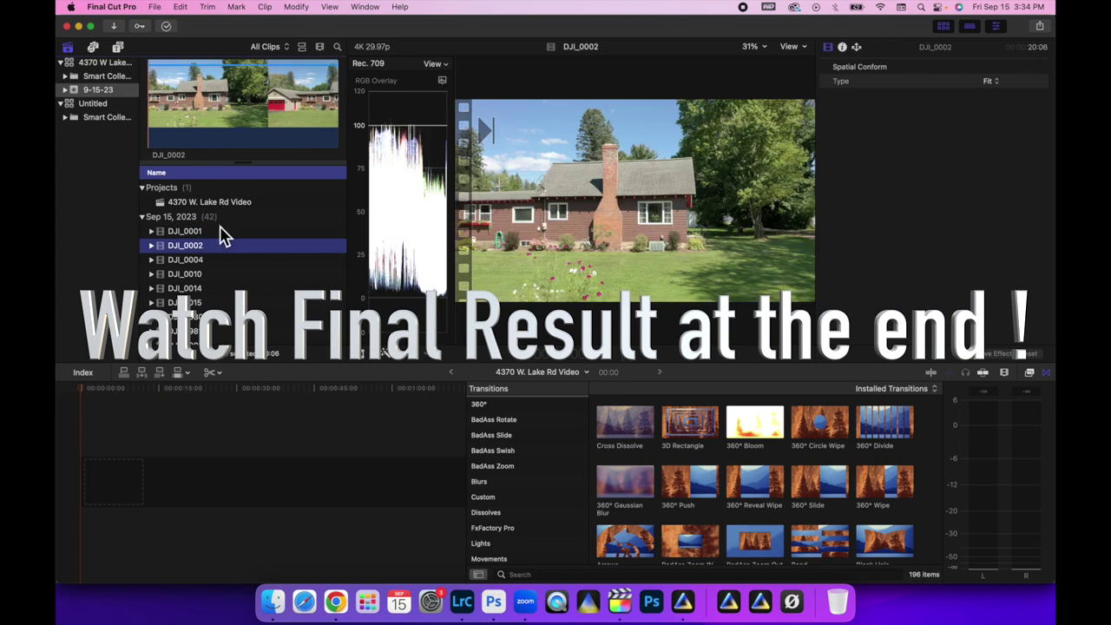
left_click(178, 264)
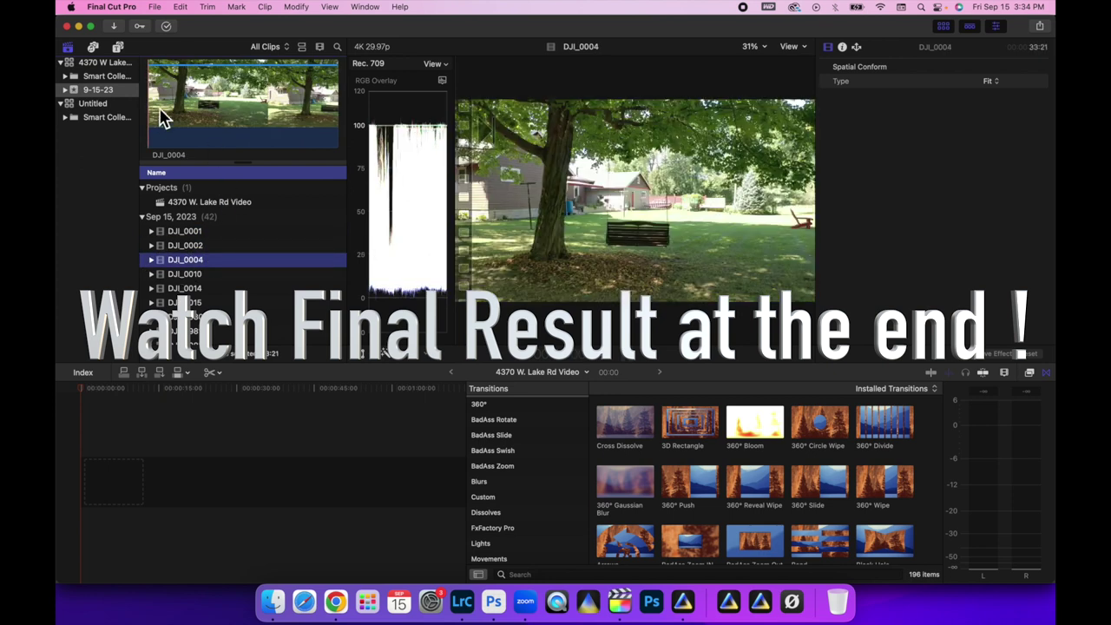
left_click(191, 274)
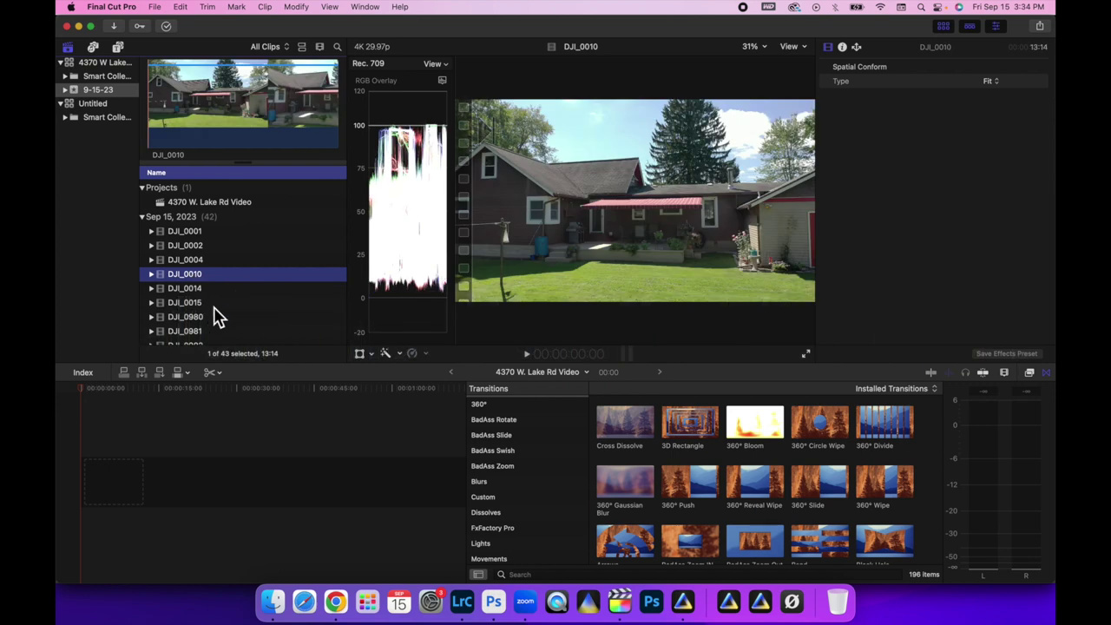
left_click(185, 290)
- Skim through the DJI_0980 lake, DJI_0981 dock, DJI_0982 and DJI_0983 clips
key("Down")
key("Down")
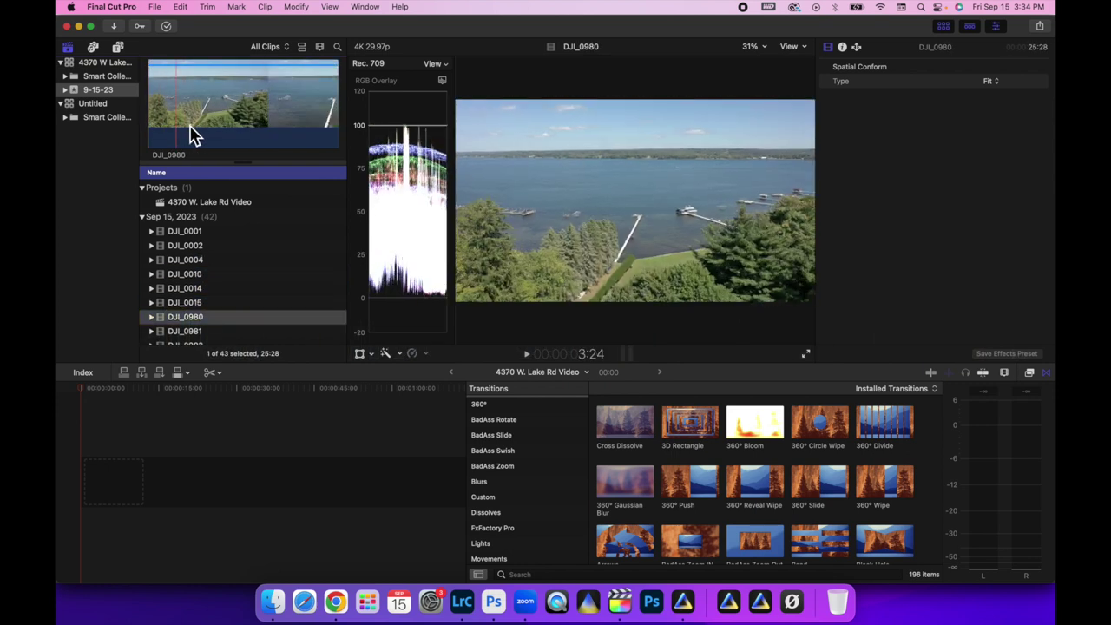
left_click(373, 130)
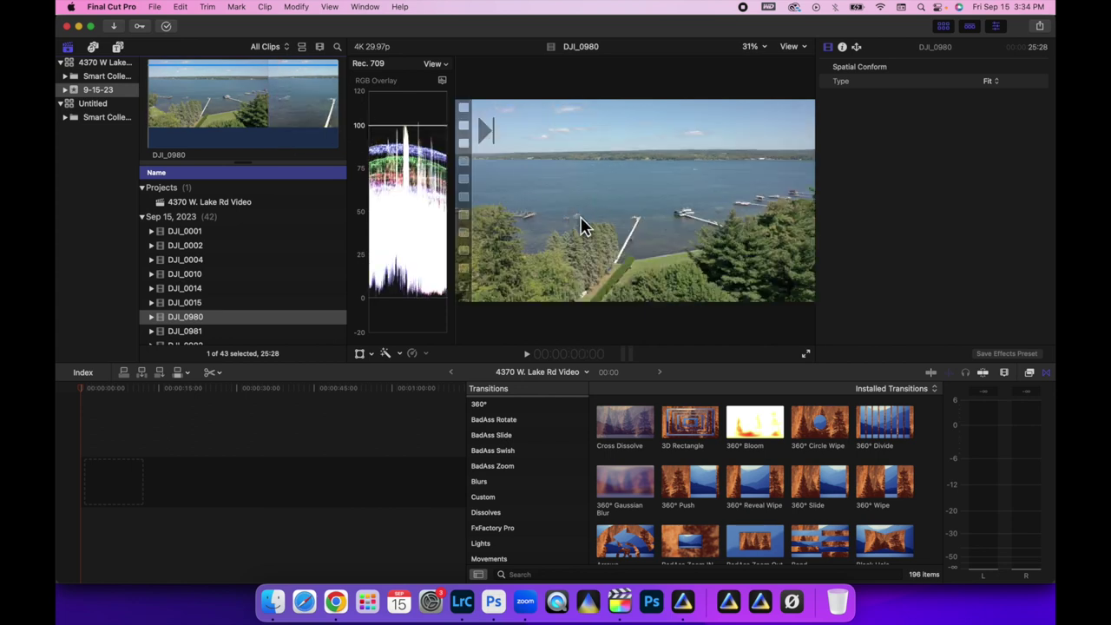
left_click(185, 331)
left_click(165, 108)
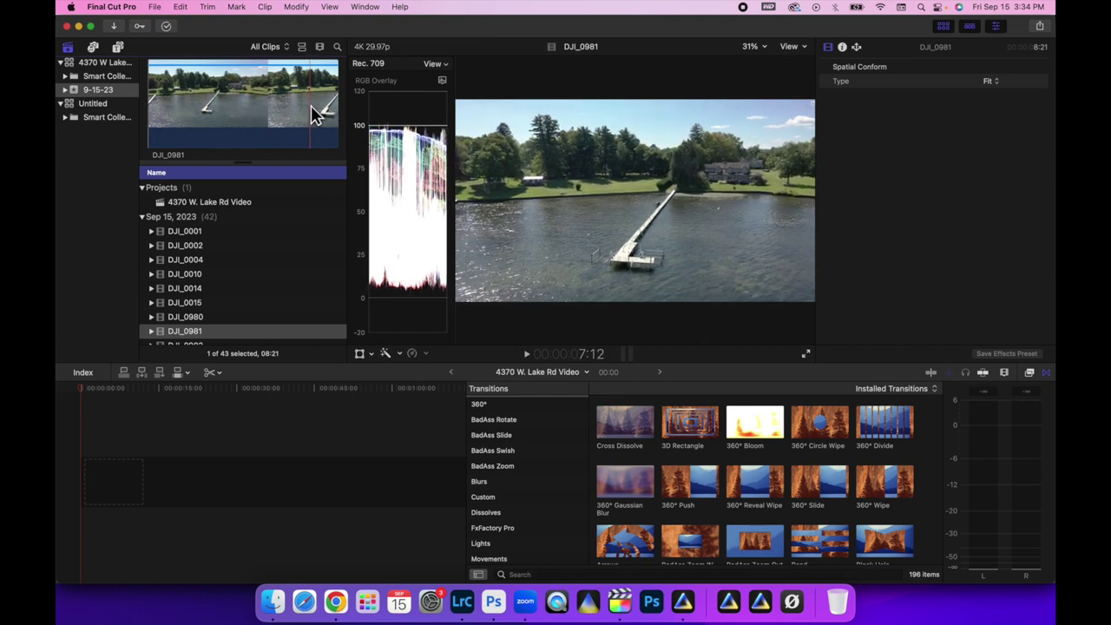
scroll(208, 313, "down", 2)
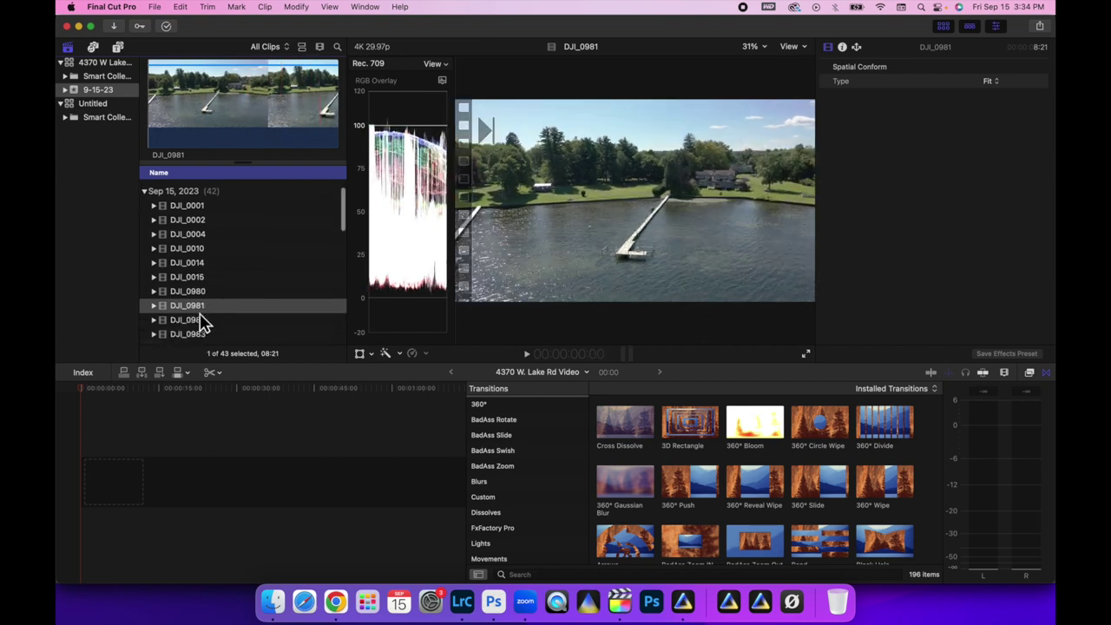
left_click(199, 321)
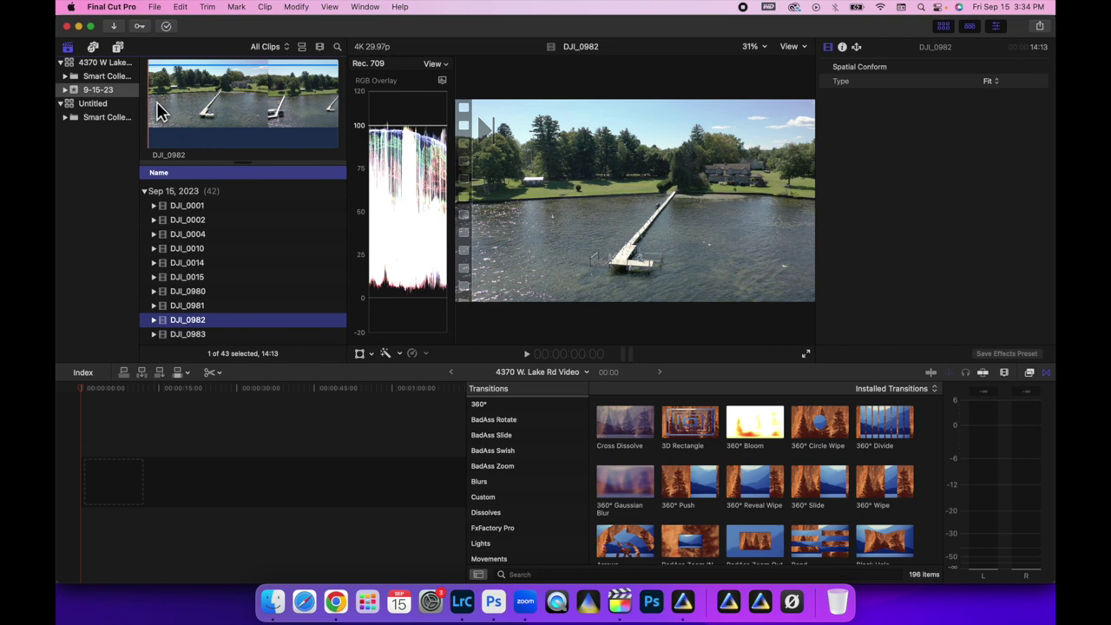
left_click(205, 335)
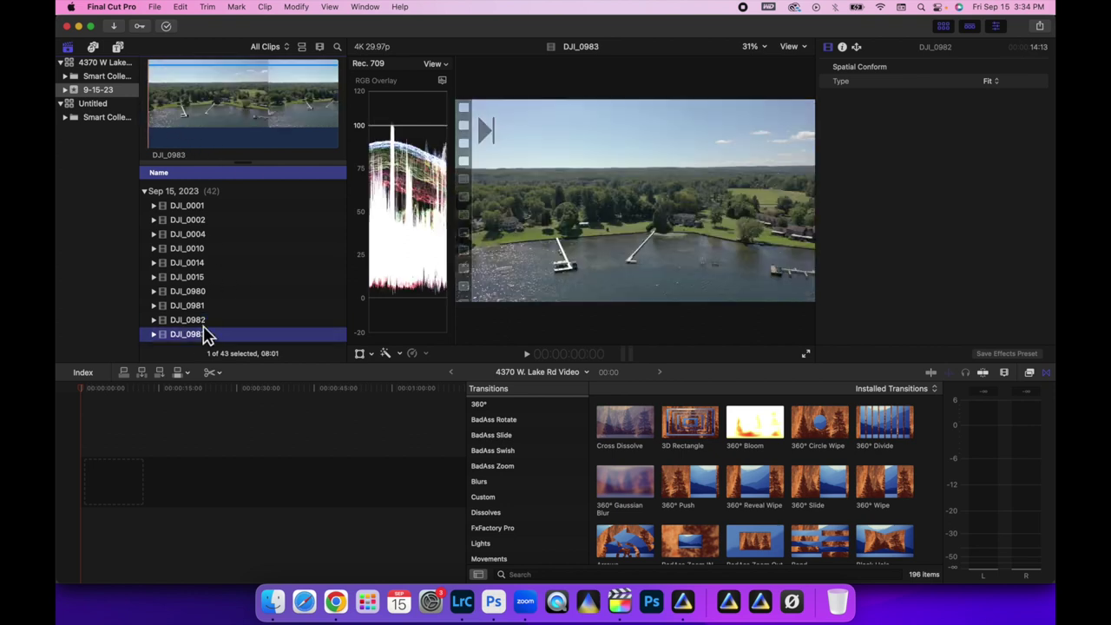
scroll(196, 319, "down", 4)
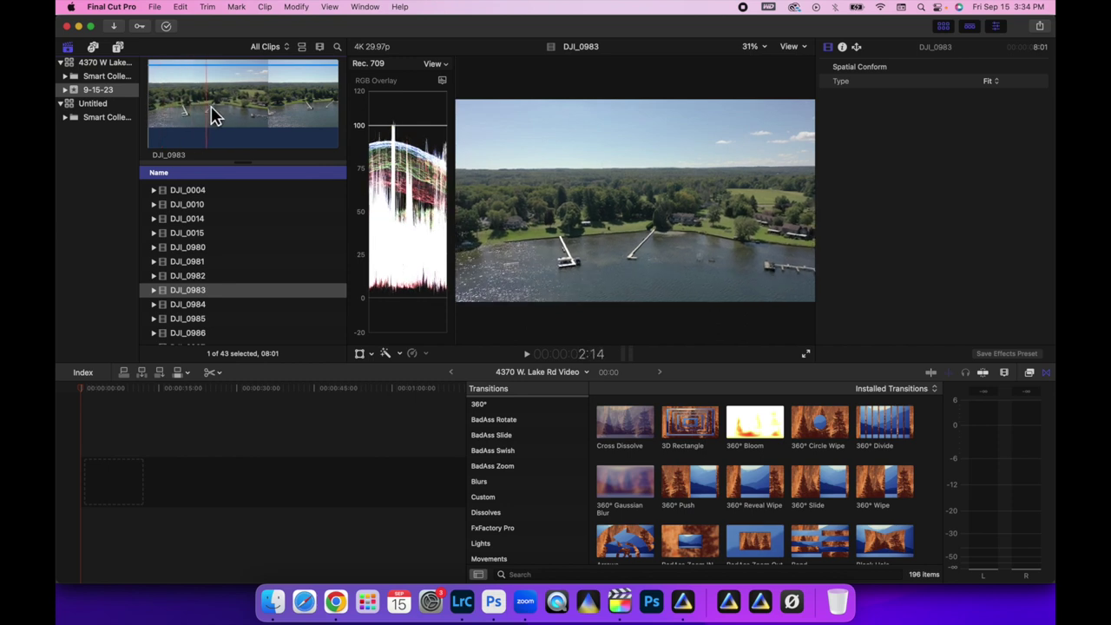
- Preview clips DJI_0984, DJI_0985 and DJI_0986, then go back to DJI_0985
left_click(193, 305)
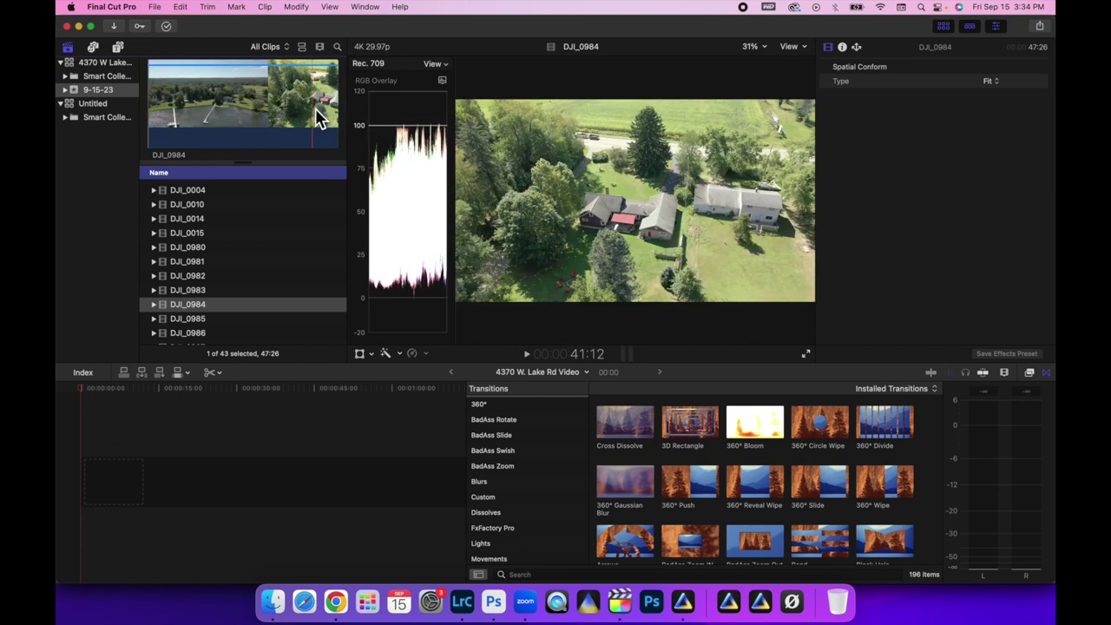
left_click(196, 321)
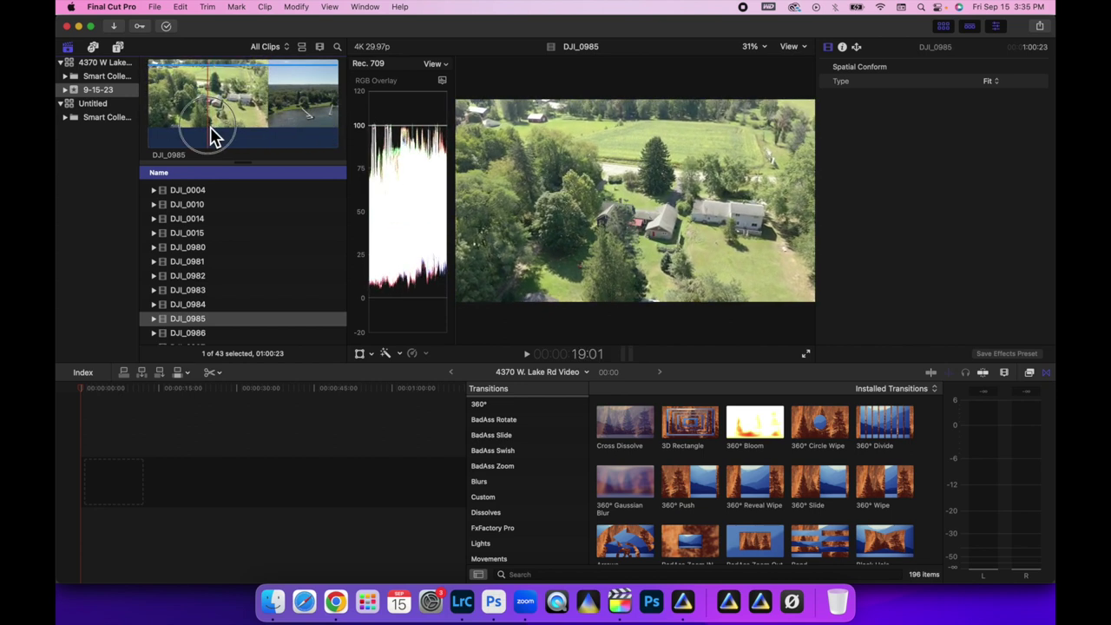
left_click(204, 117)
scroll(191, 321, "down", 2)
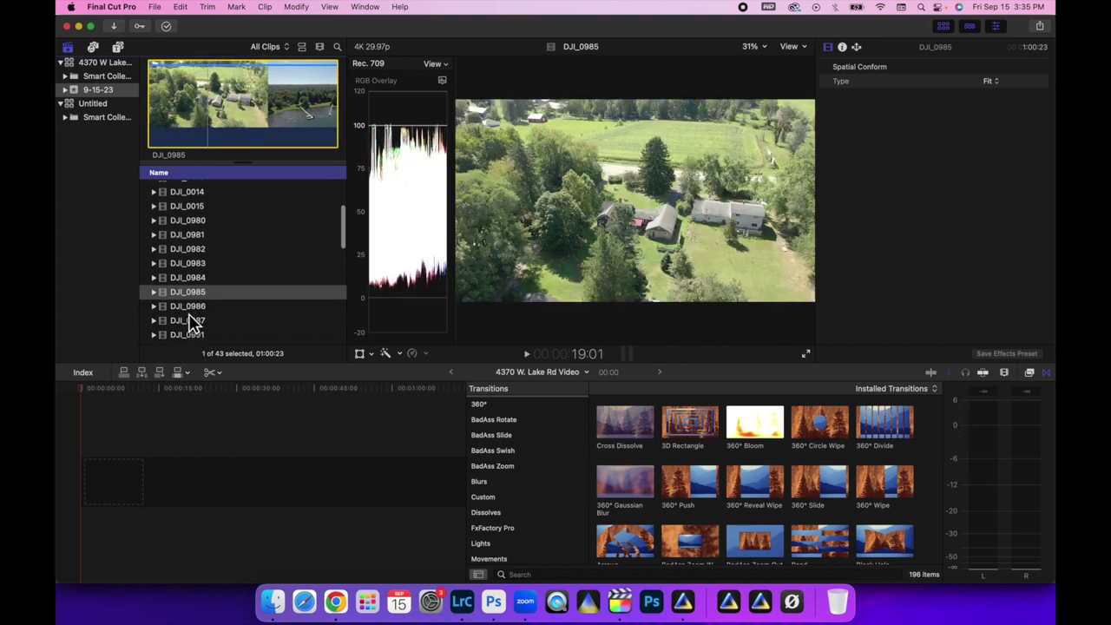
left_click(193, 311)
left_click(213, 294)
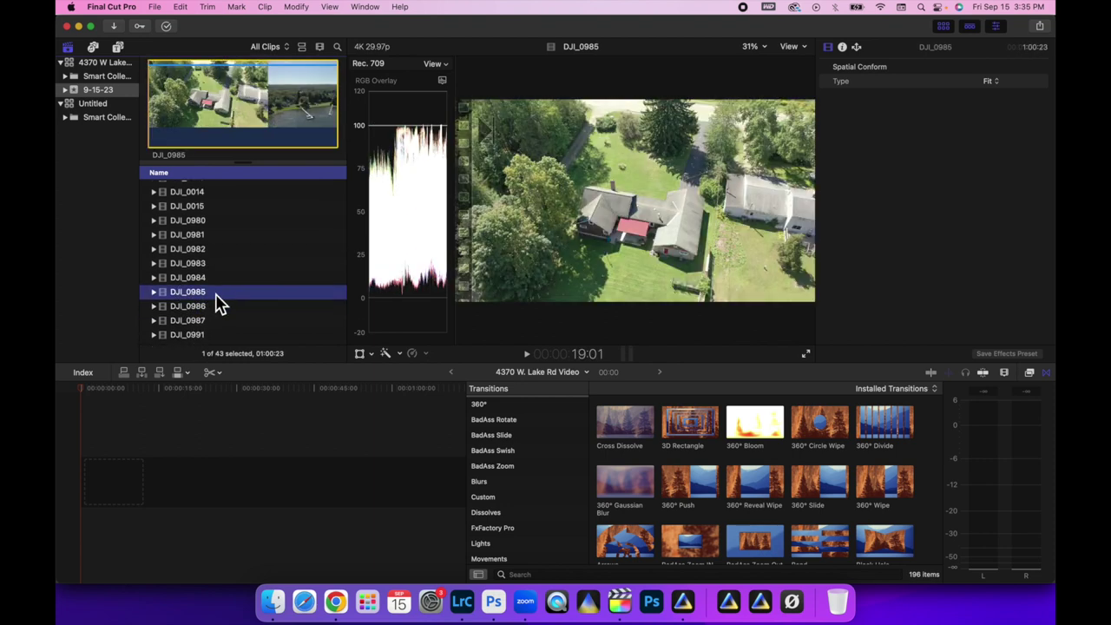
- Rename clip DJI_0985 to 'DJI_0985 final?'
left_click(217, 294)
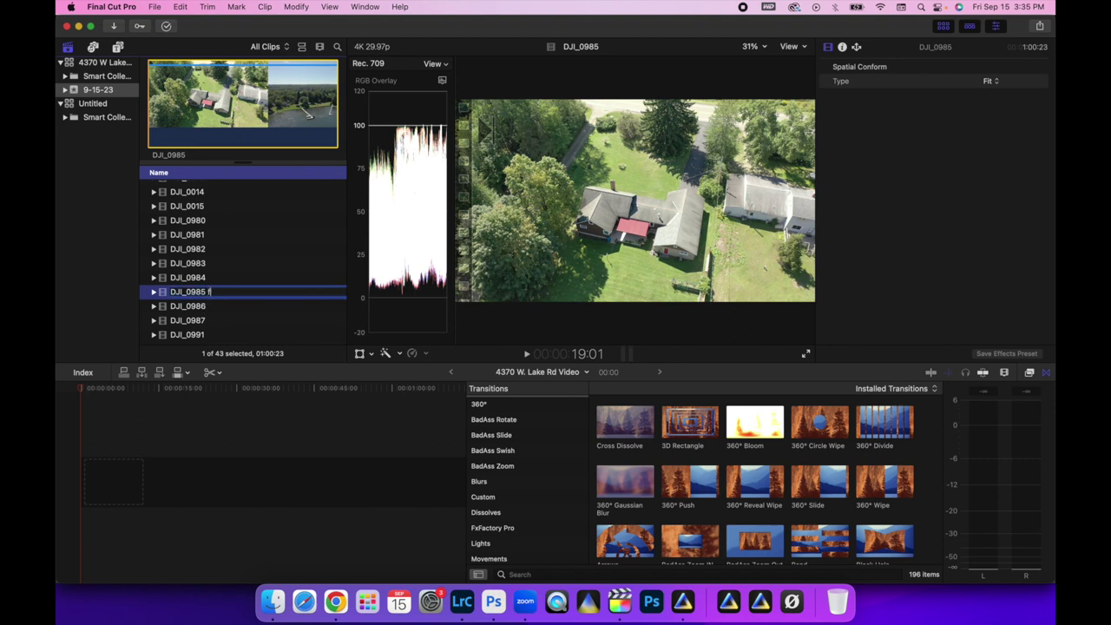
type("final?")
key("Tab")
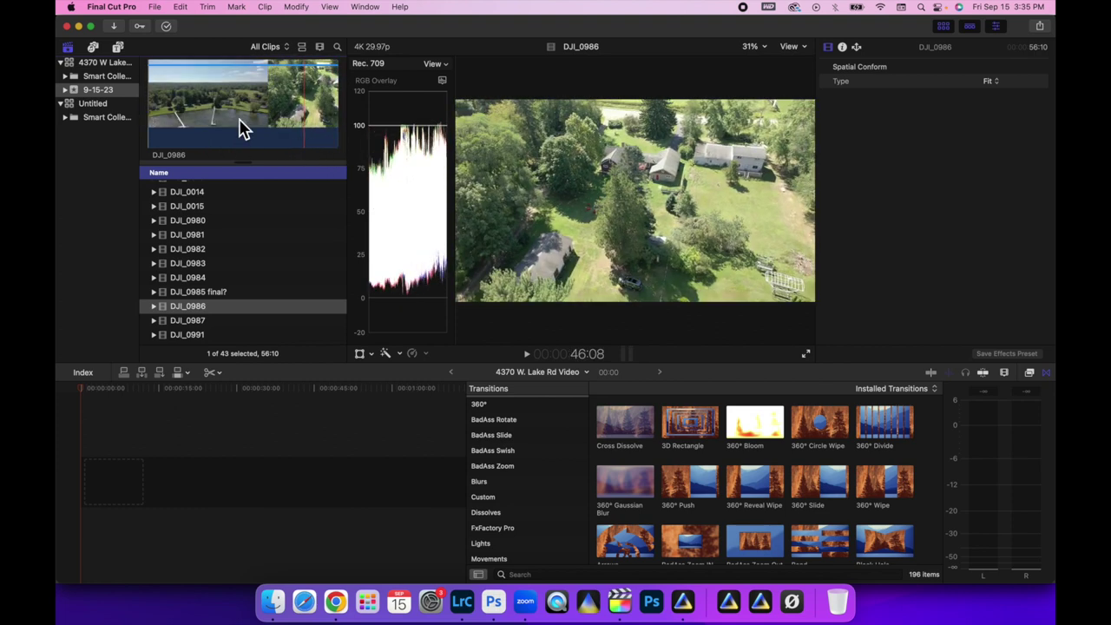
- Add DJI_0986 to the timeline, trim its opening seconds, play it back, and show its retime controls
left_click(232, 107)
left_click_drag(232, 108, 89, 469)
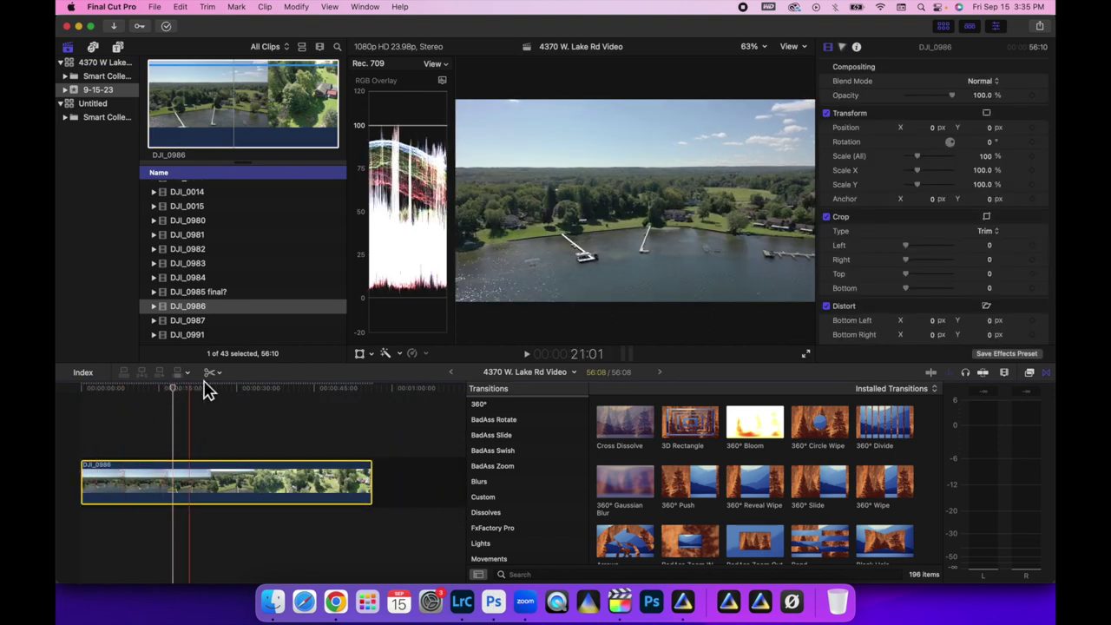
left_click(87, 481)
left_click_drag(89, 481, 141, 489)
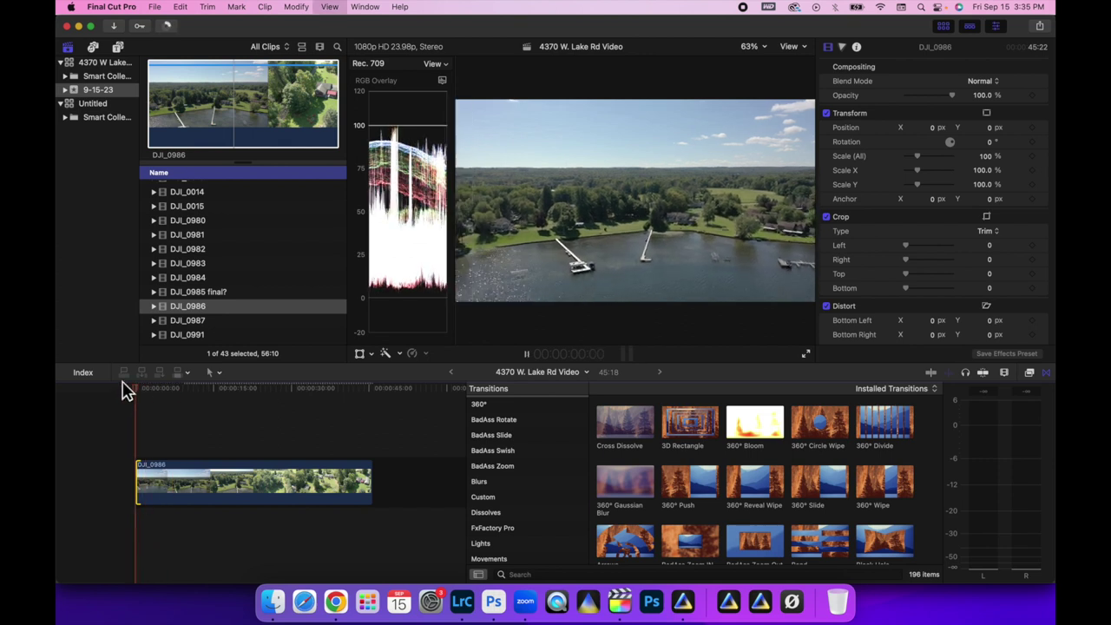
key("space")
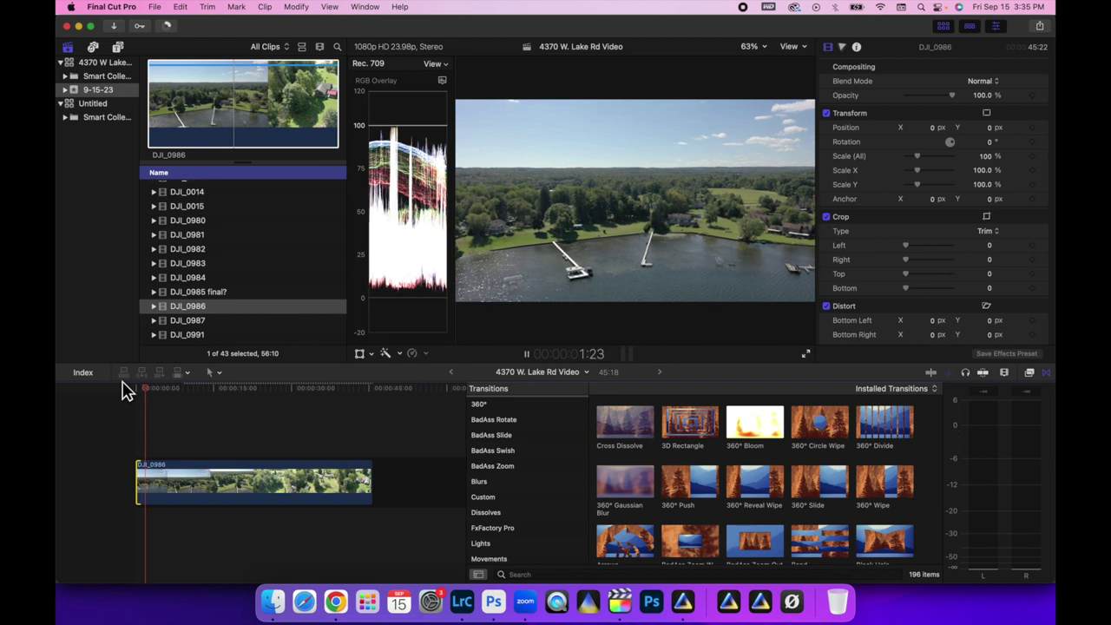
key("space")
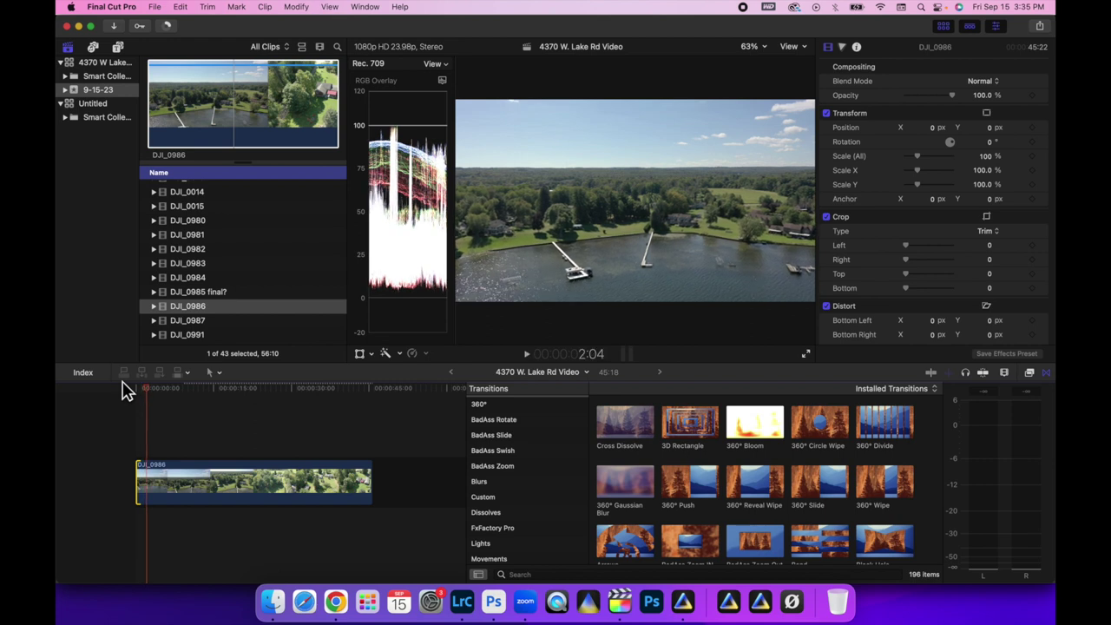
left_click(151, 487)
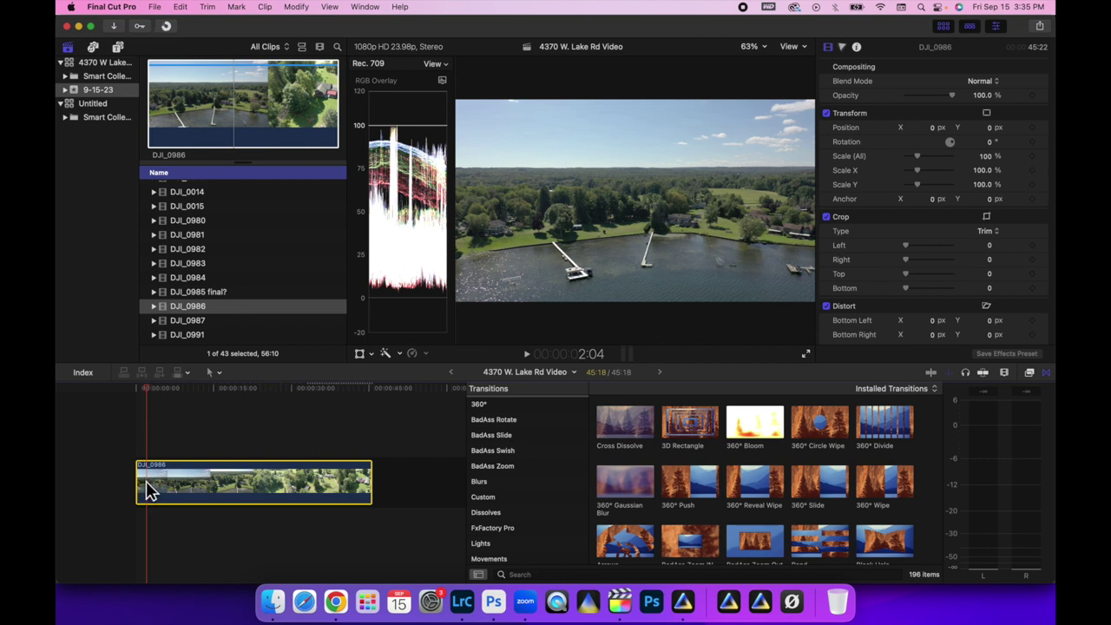
key("super+r")
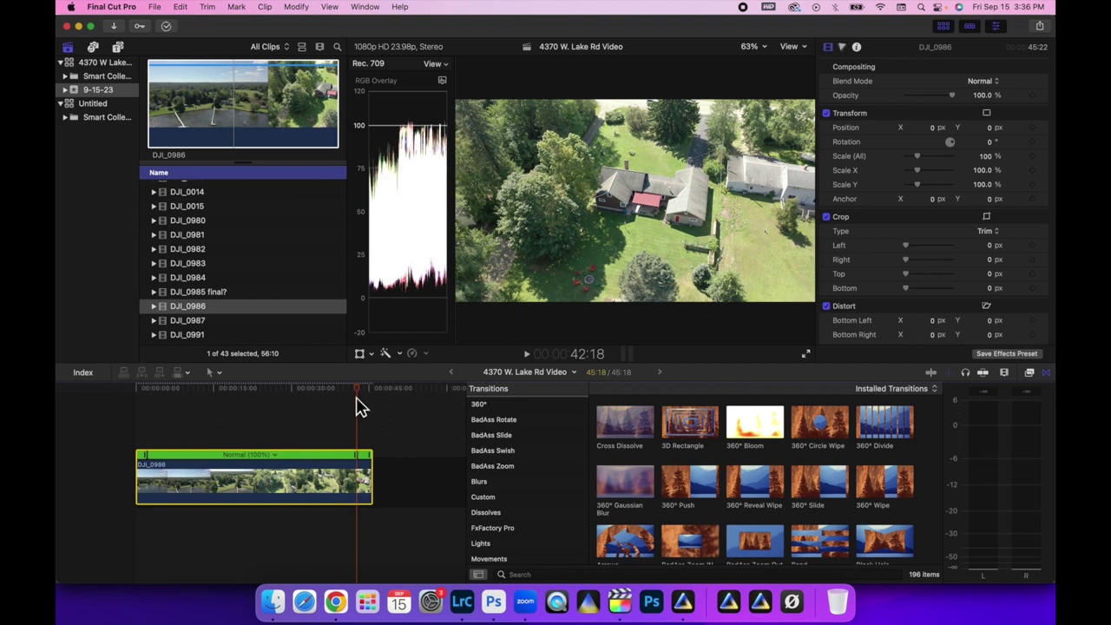
- Speed the DJI_0986 middle section up to 20x and play it from the start
left_click(276, 453)
mouse_move(294, 480)
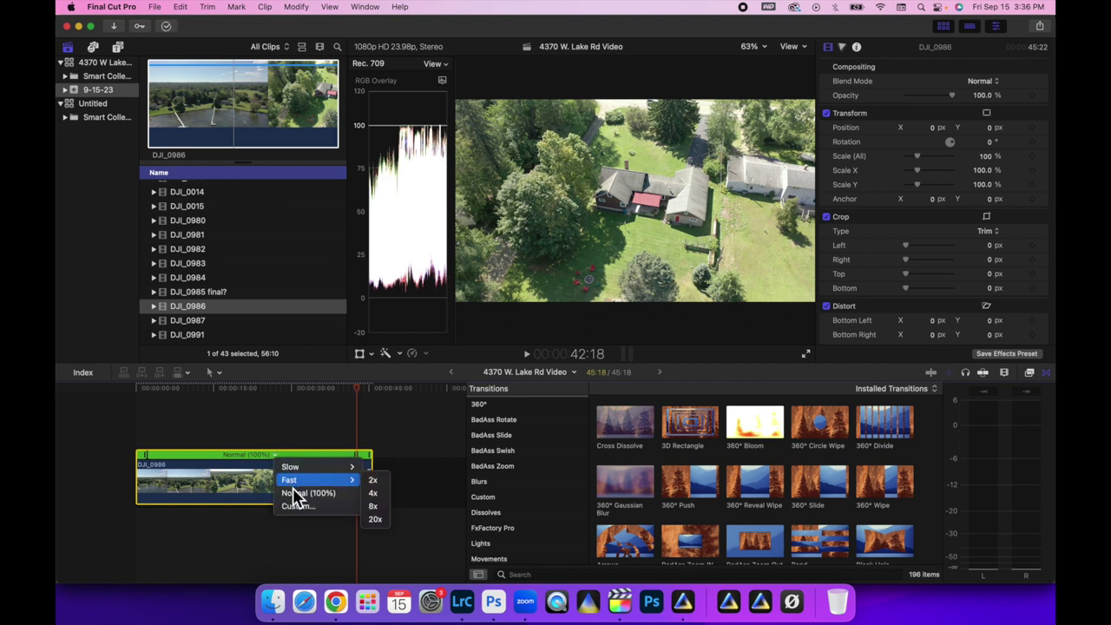
left_click(375, 520)
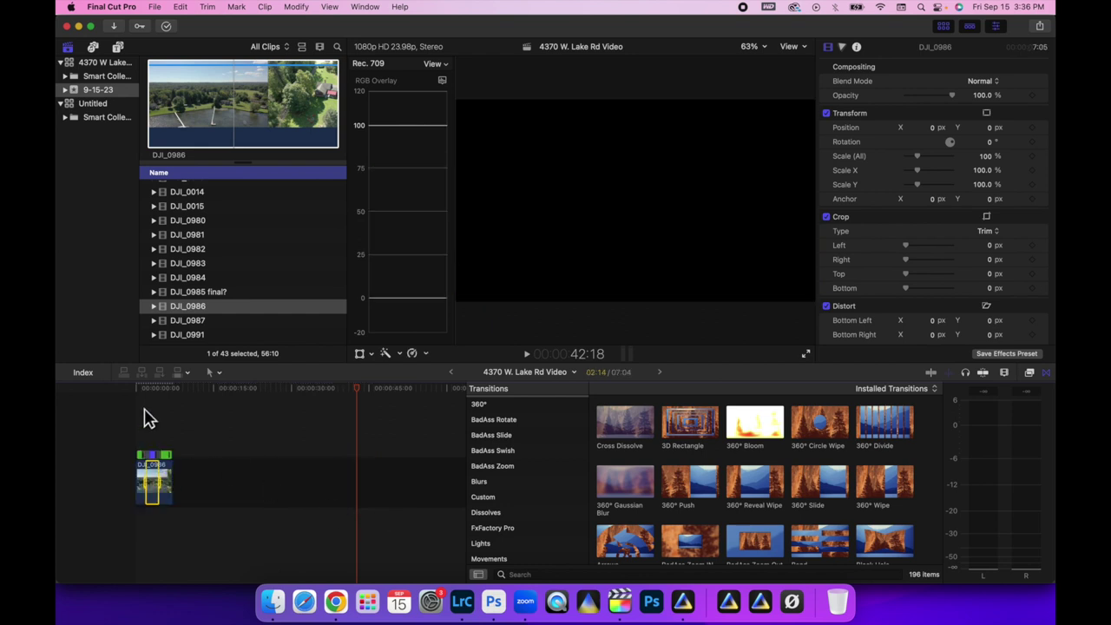
key("Home")
key("space")
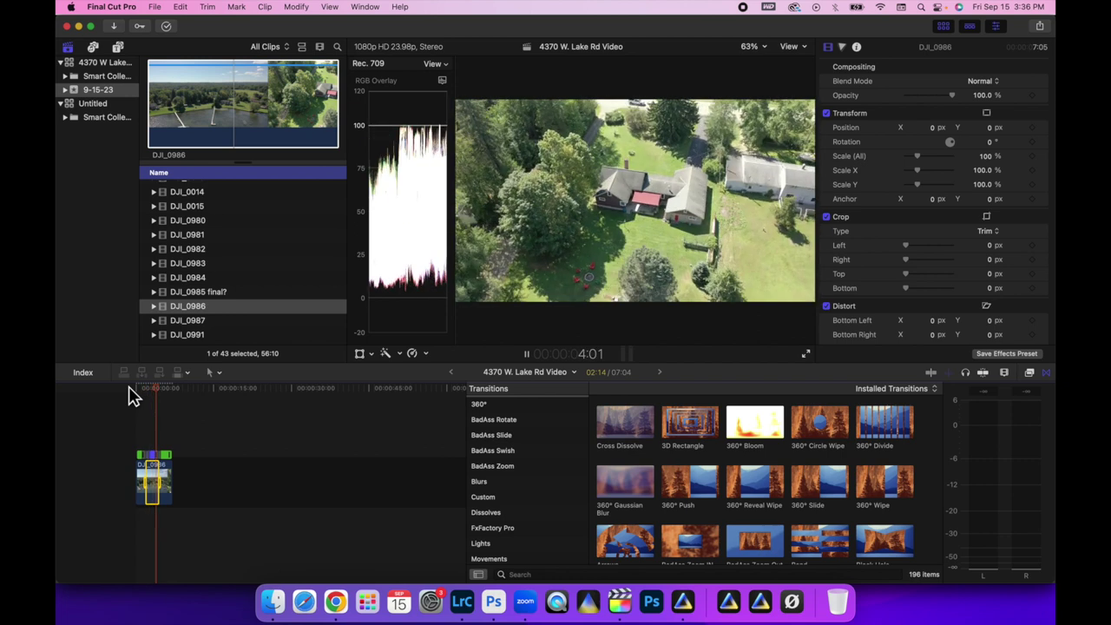
key("space")
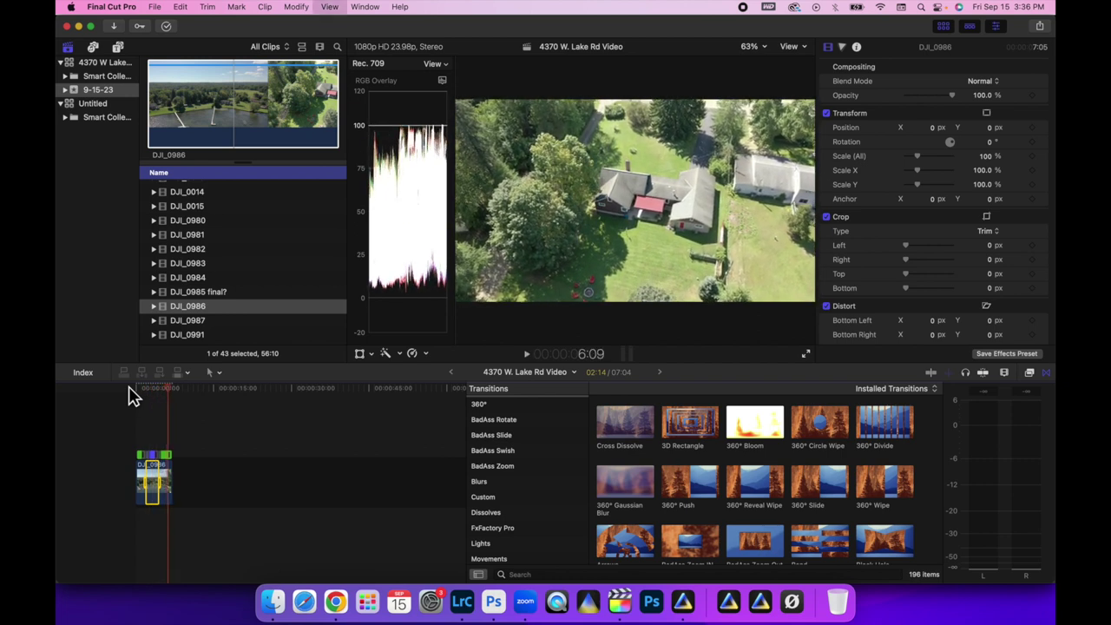
- Zoom the timeline in on the clip and move the playhead to 1:12
left_click(1004, 373)
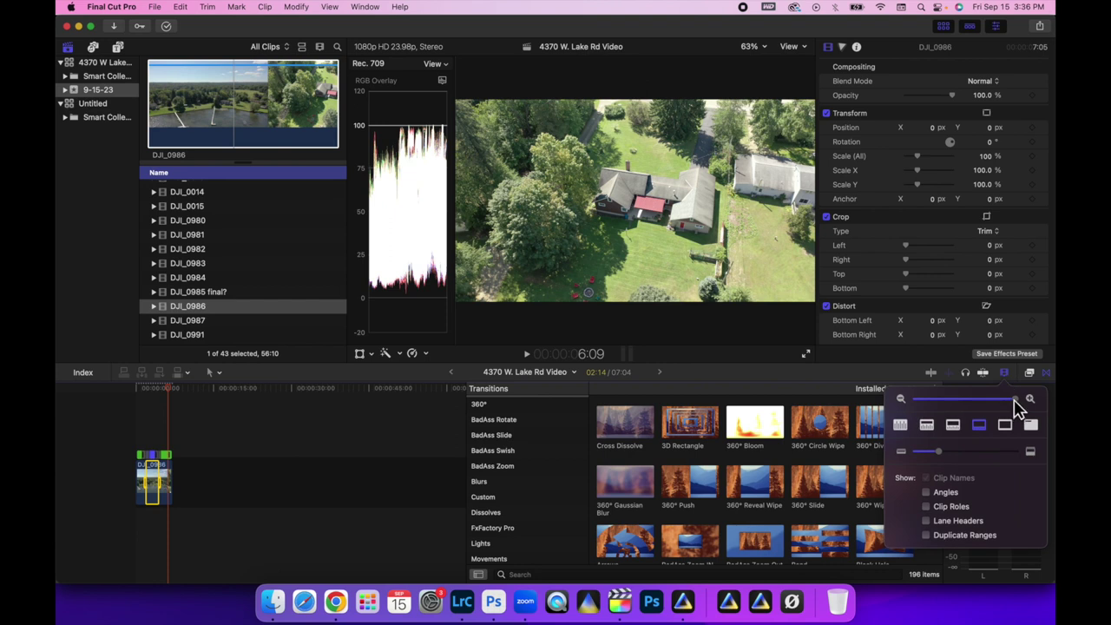
left_click_drag(928, 399, 970, 407)
scroll(383, 479, "left", 5)
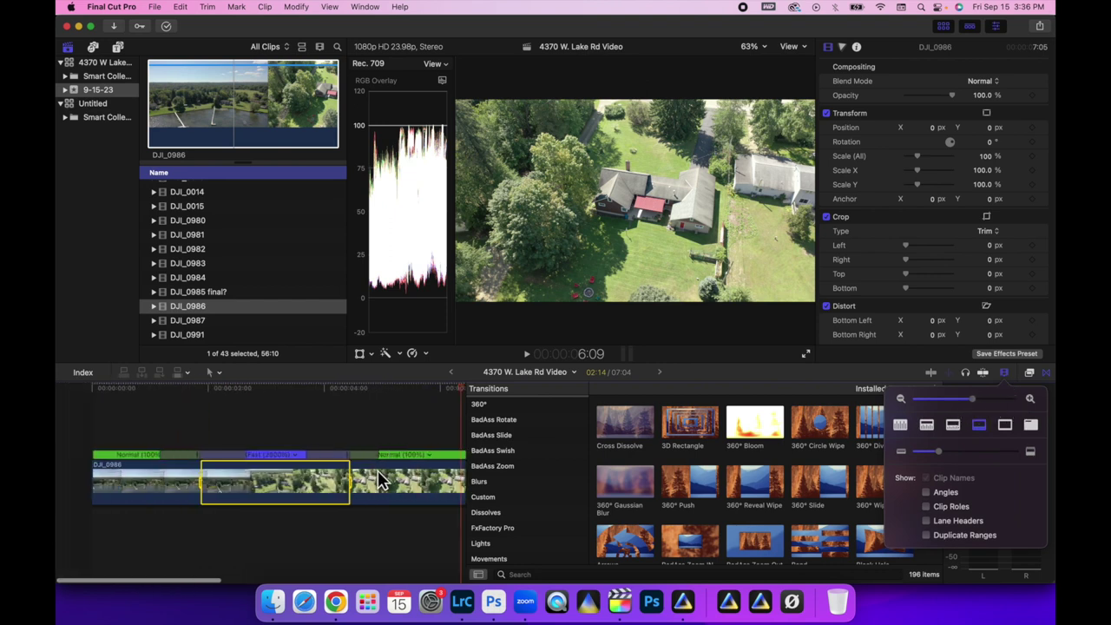
left_click(79, 399)
left_click(171, 393)
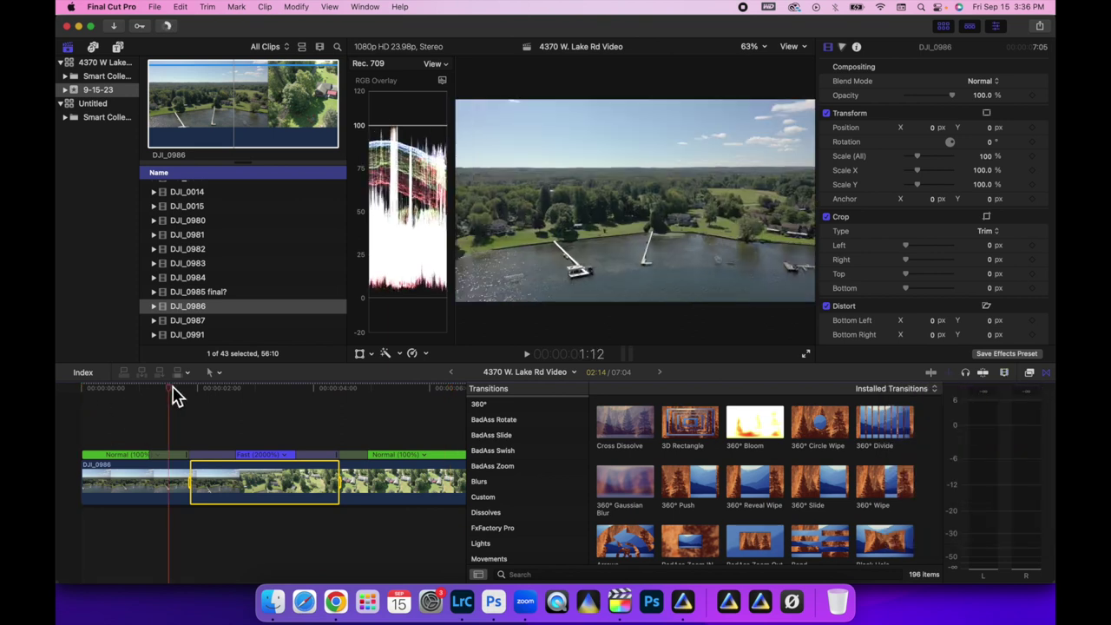
left_click(805, 49)
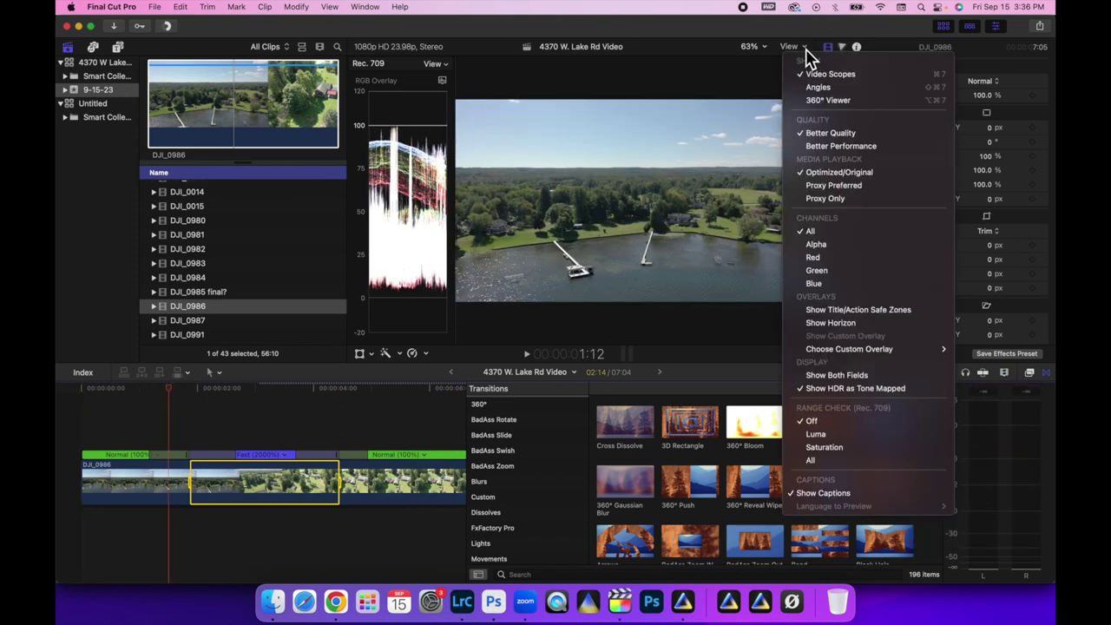
- Set the viewer to prefer proxy media and move the playhead later into the drone clip
left_click(833, 186)
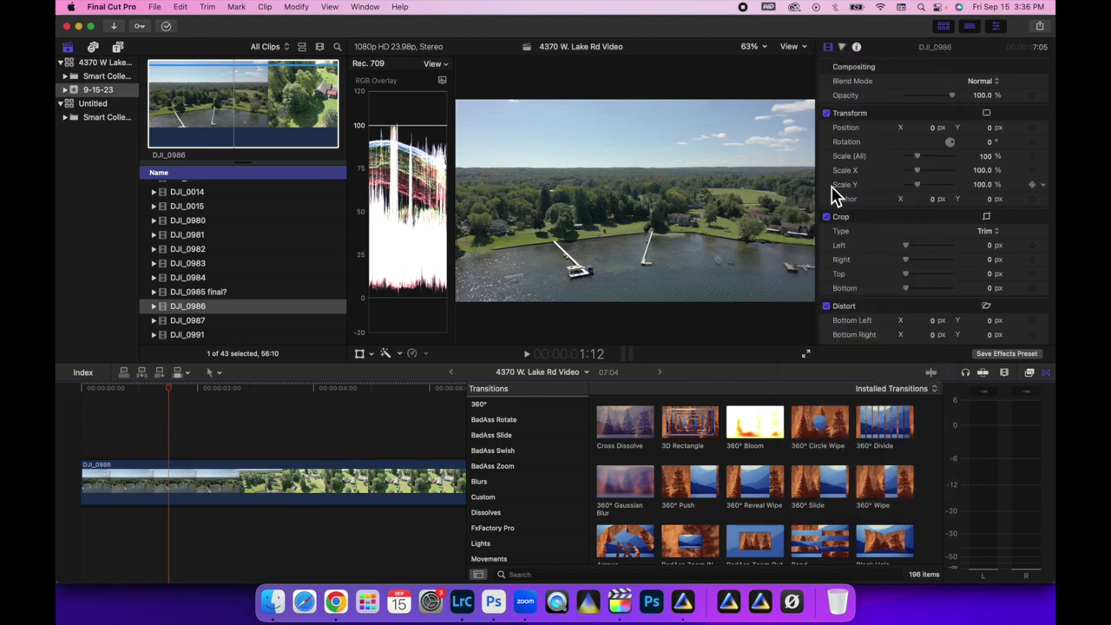
left_click_drag(172, 392, 265, 392)
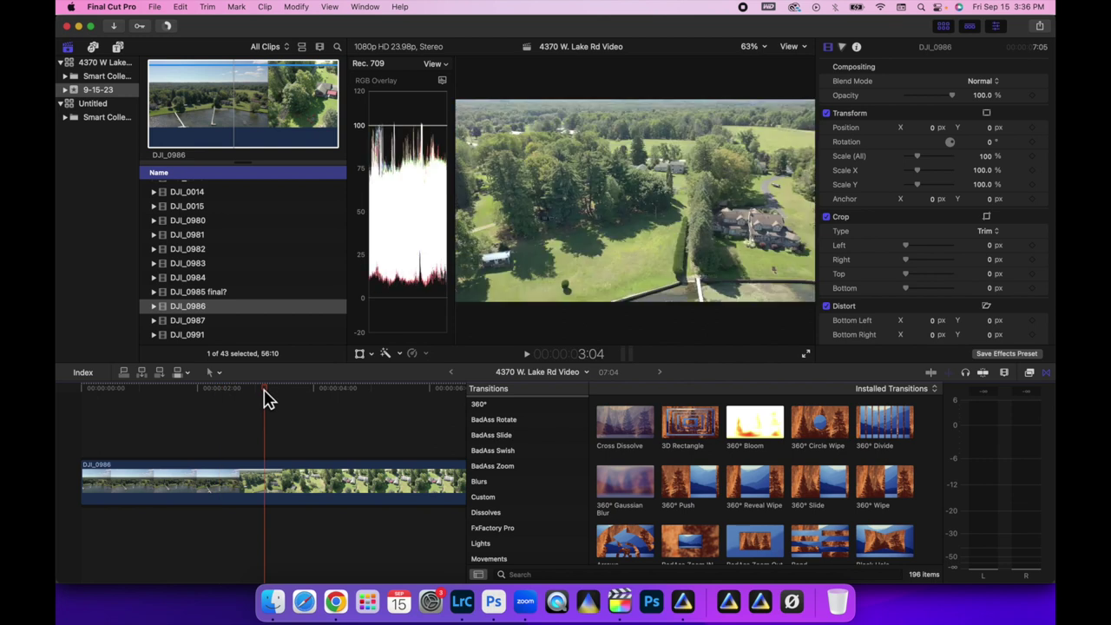
left_click(790, 47)
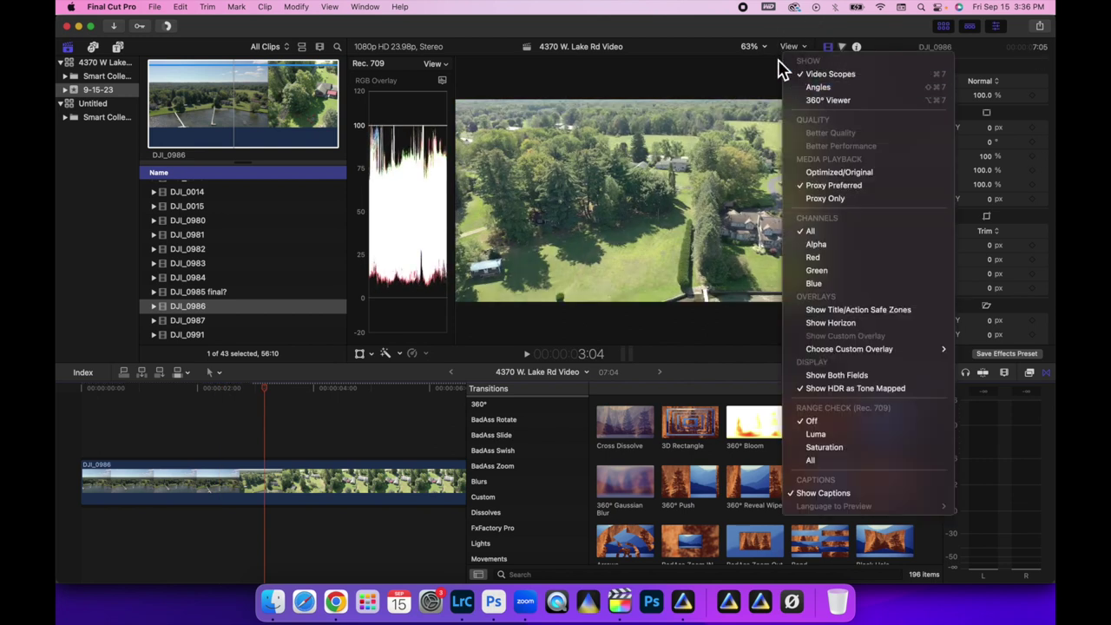
left_click(781, 65)
left_click(803, 49)
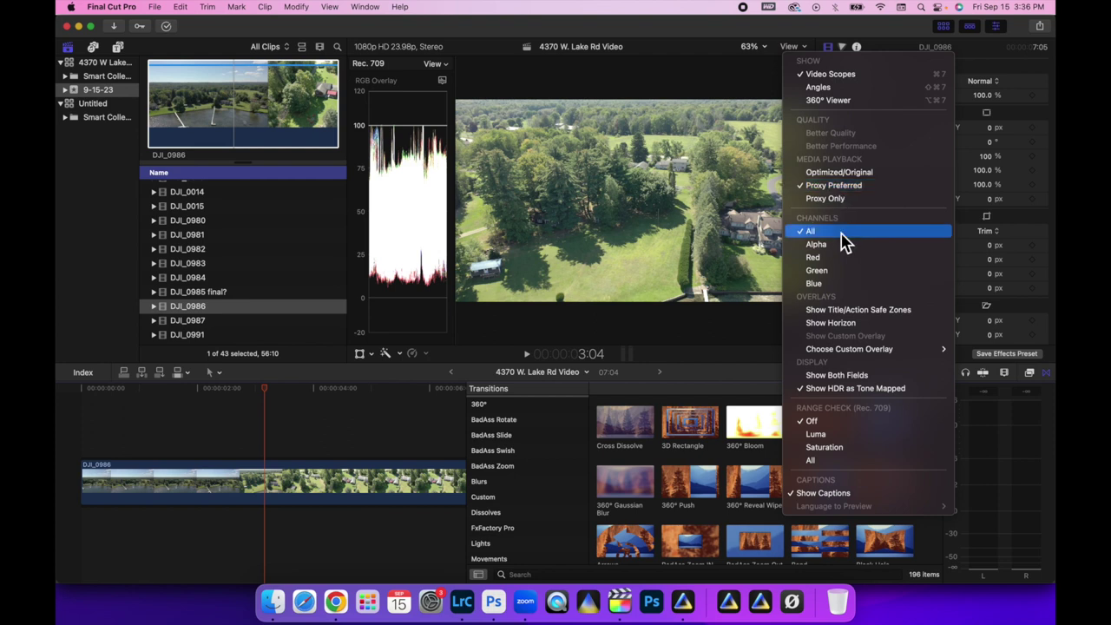
left_click(745, 85)
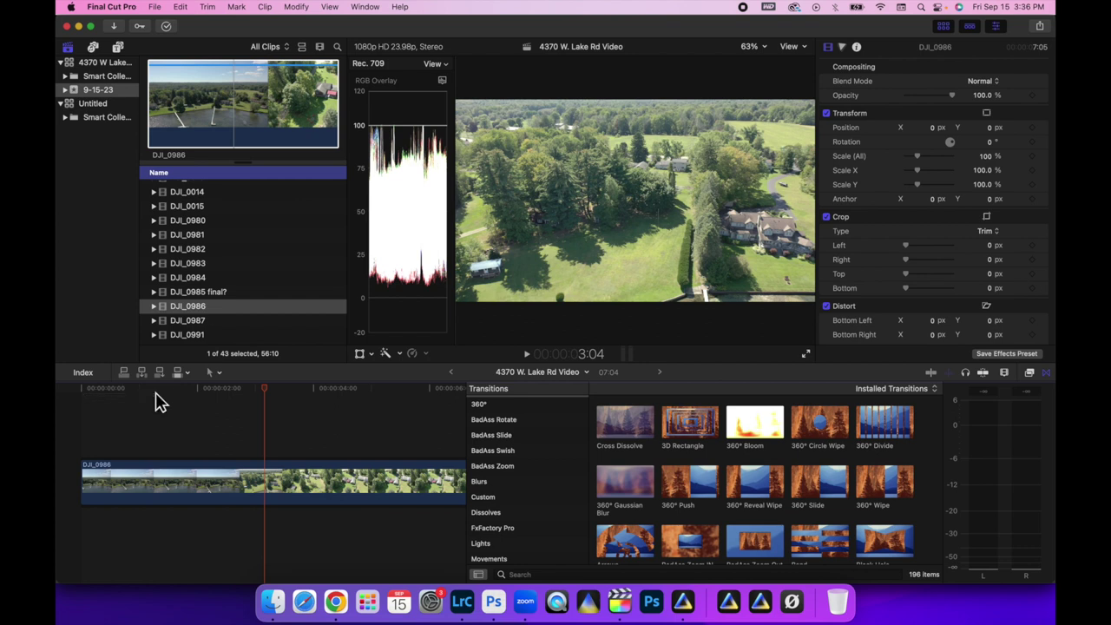
- Play the drone clip from about 3:19, stop at 5:21, and trim its tail
scroll(266, 395, "right", 3)
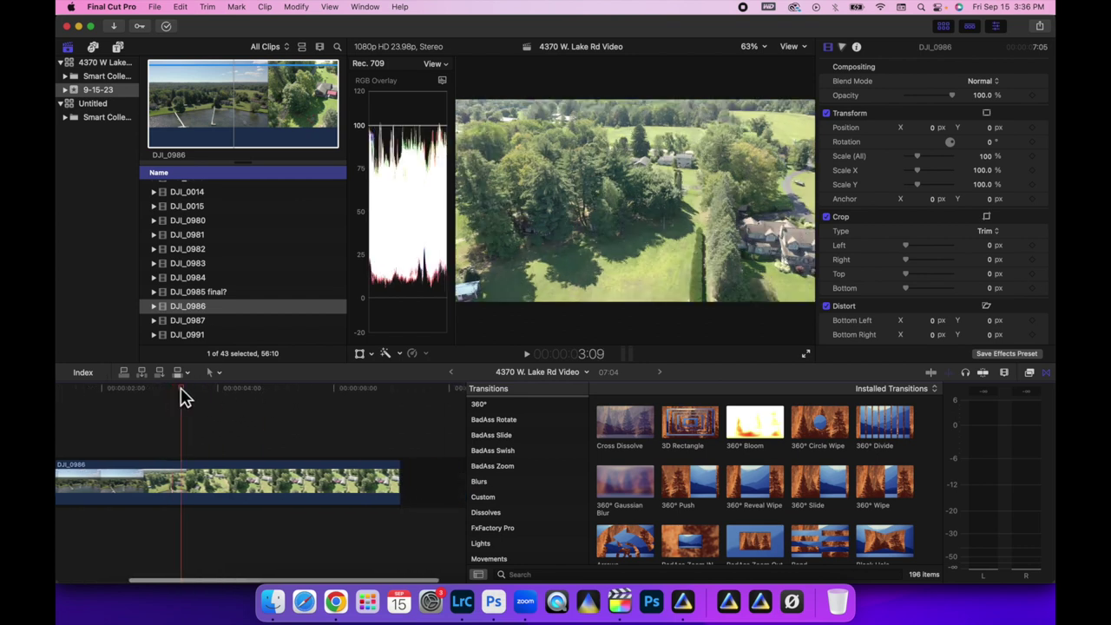
left_click(198, 402)
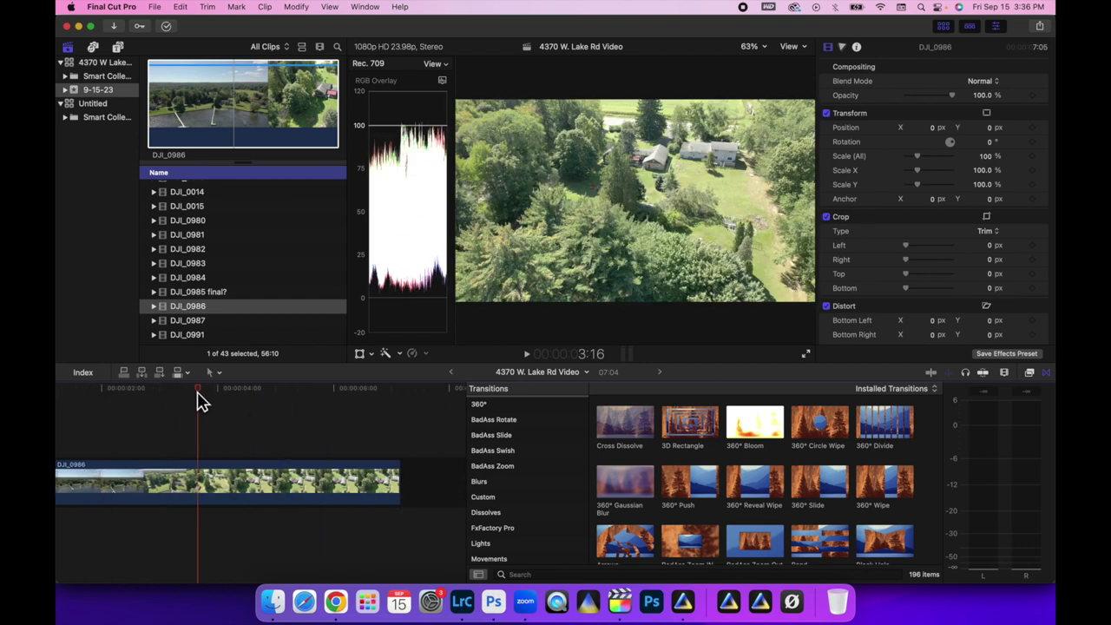
key("space")
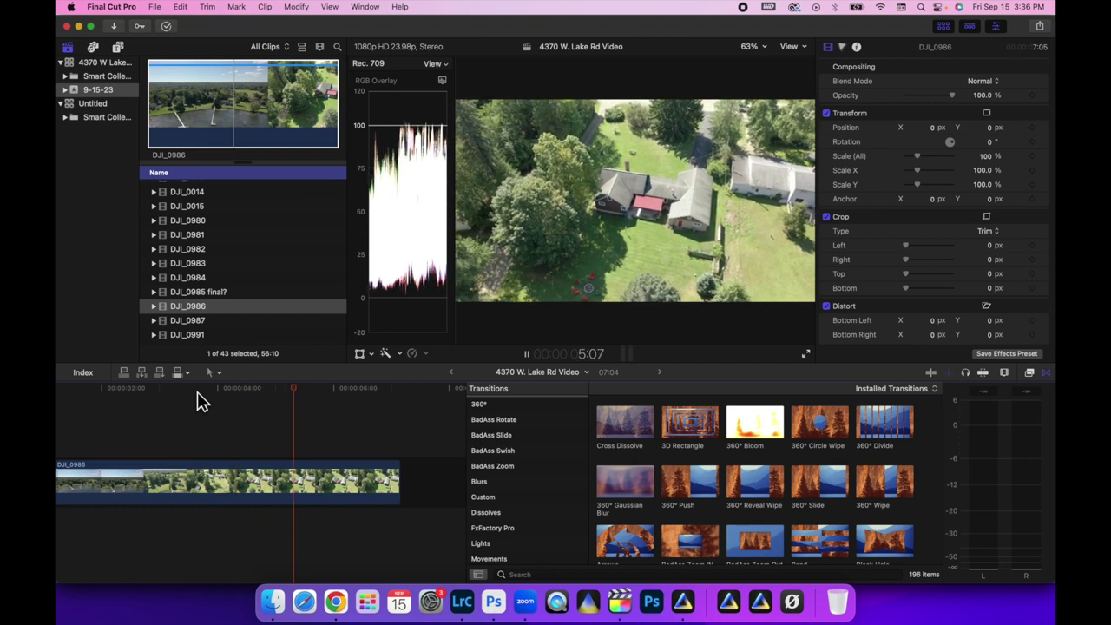
key("space")
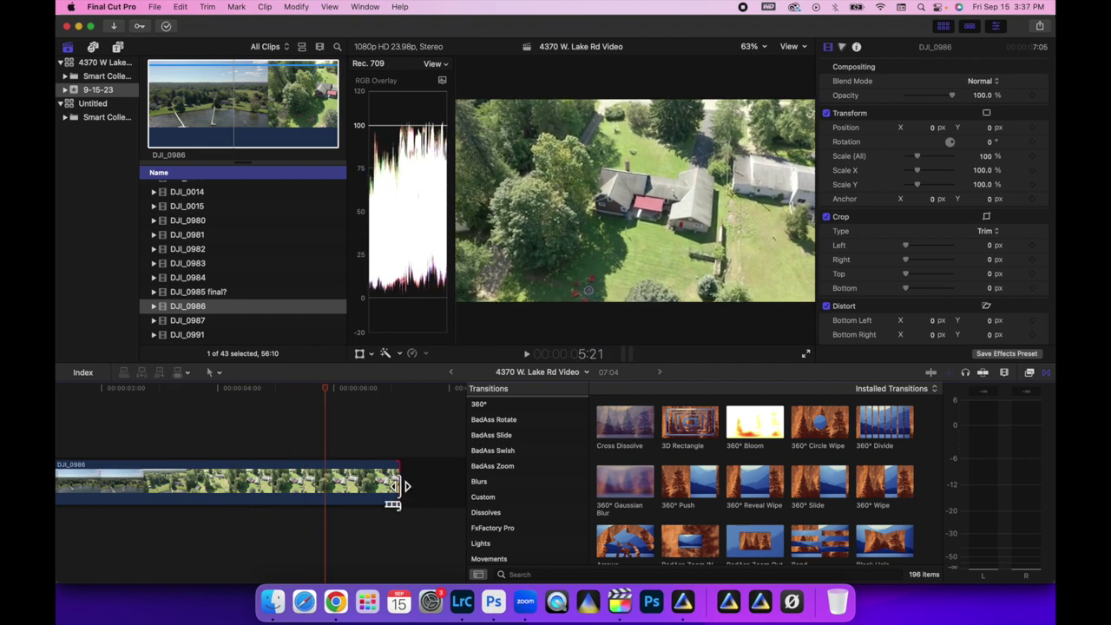
left_click_drag(393, 504, 323, 491)
- Add the 'Zac Nelson - Signs of Life' music track beneath the drone clip
scroll(186, 299, "down", 5)
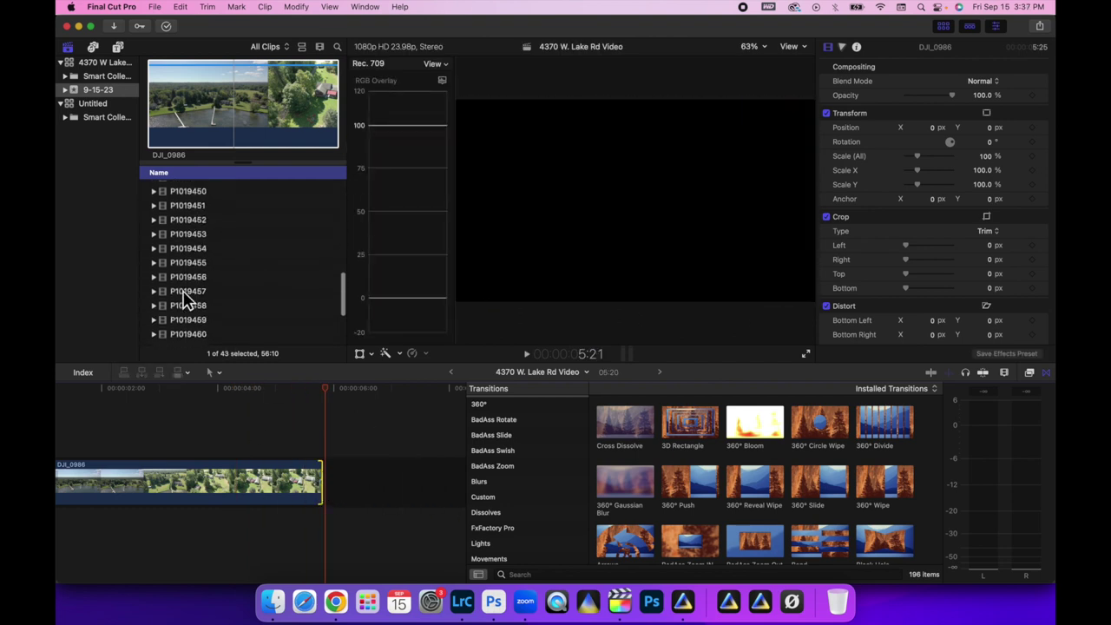
scroll(188, 297, "down", 4)
left_click(205, 337)
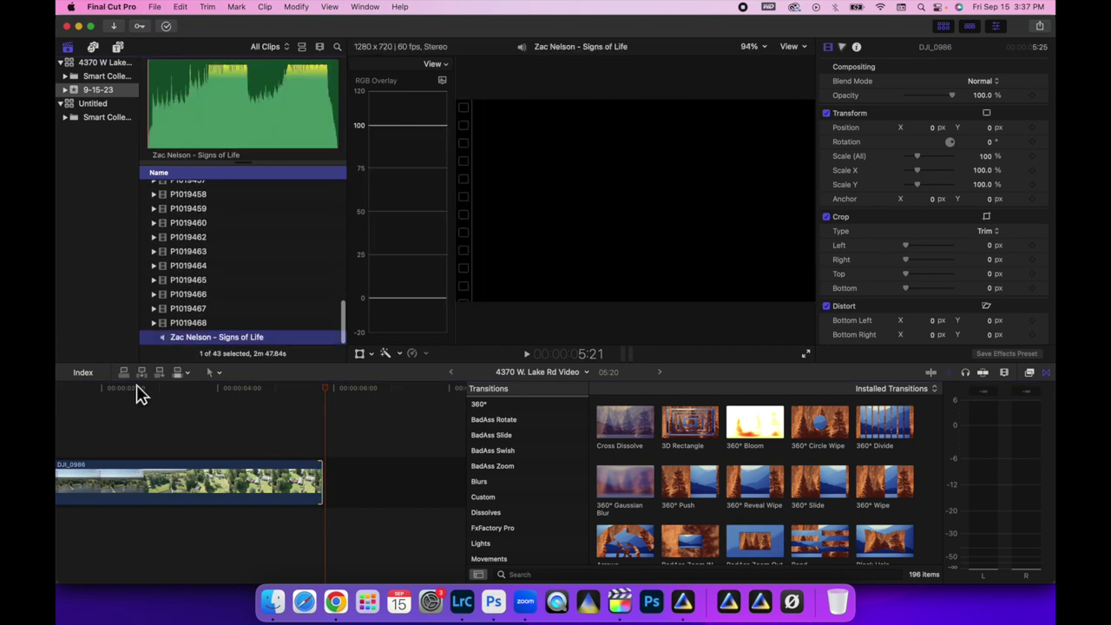
scroll(142, 395, "left", 3)
left_click_drag(185, 340, 62, 545)
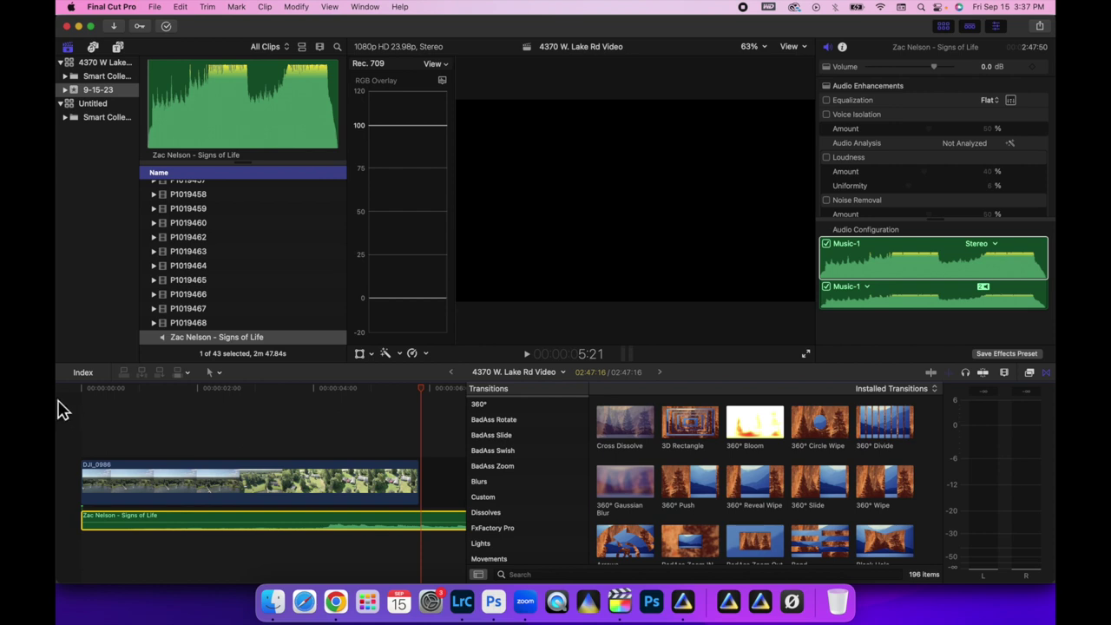
- Play the edit from the start twice, stopping at 6:06, and select the drone clip
key("Home")
key("space")
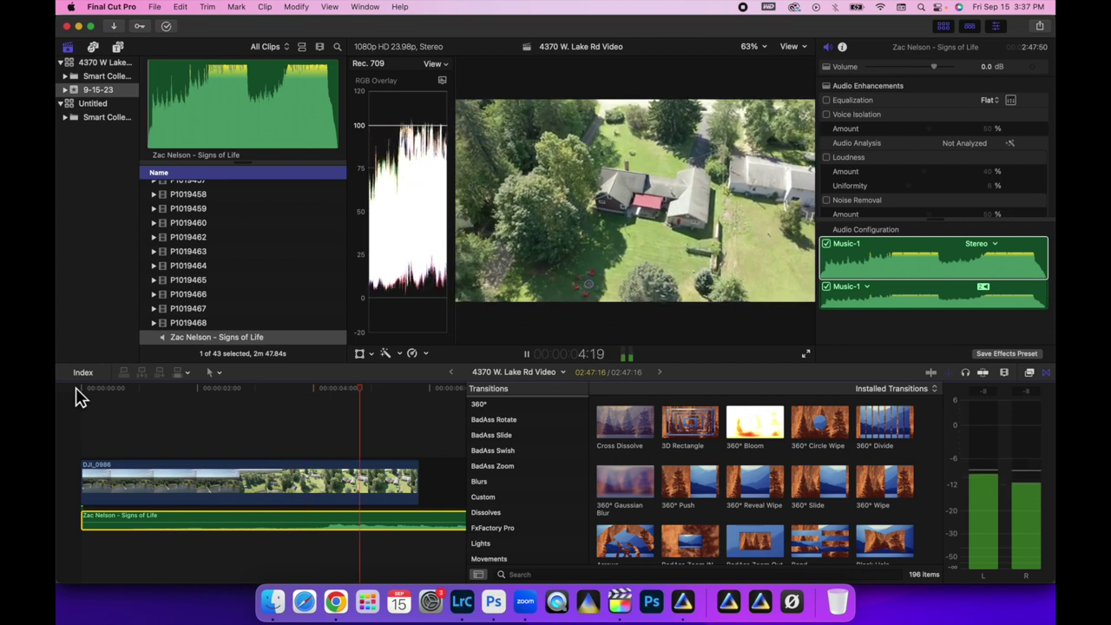
key("space")
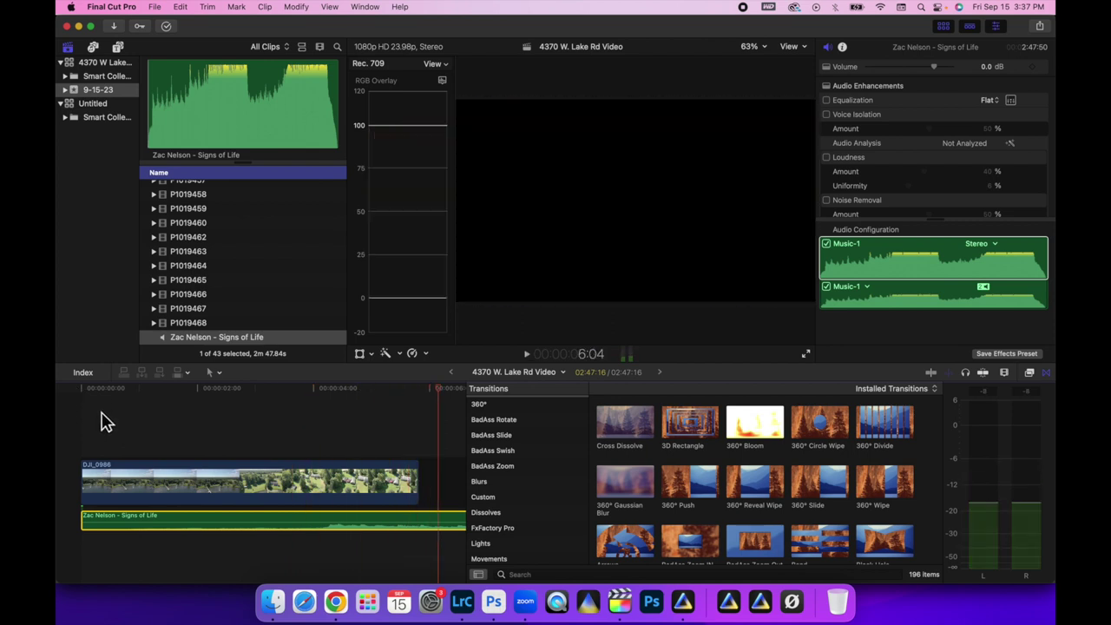
key("space")
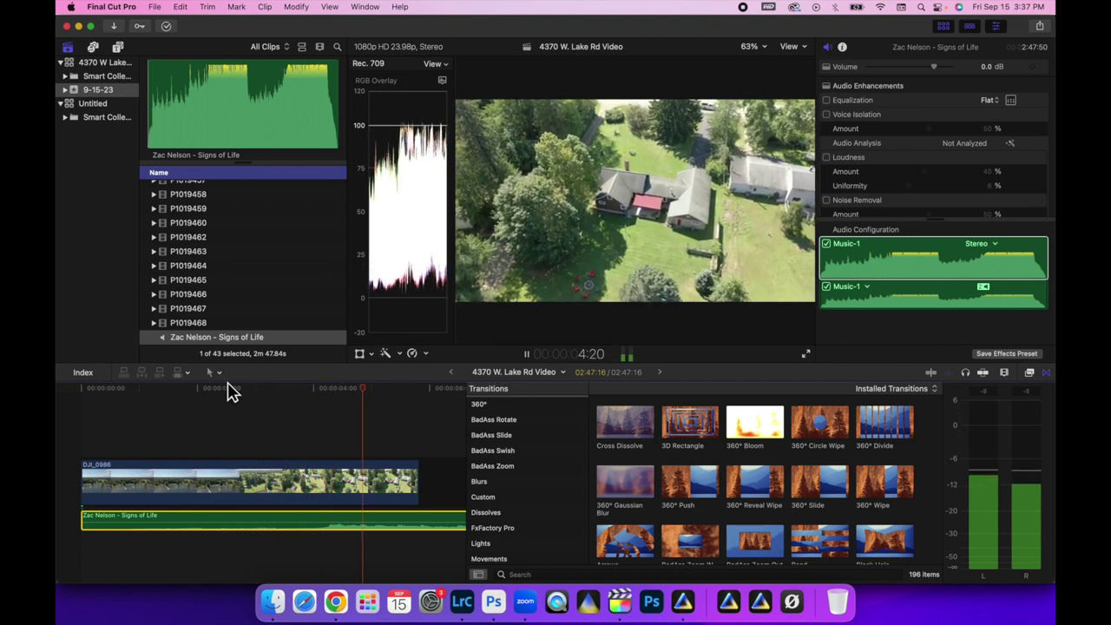
key("space")
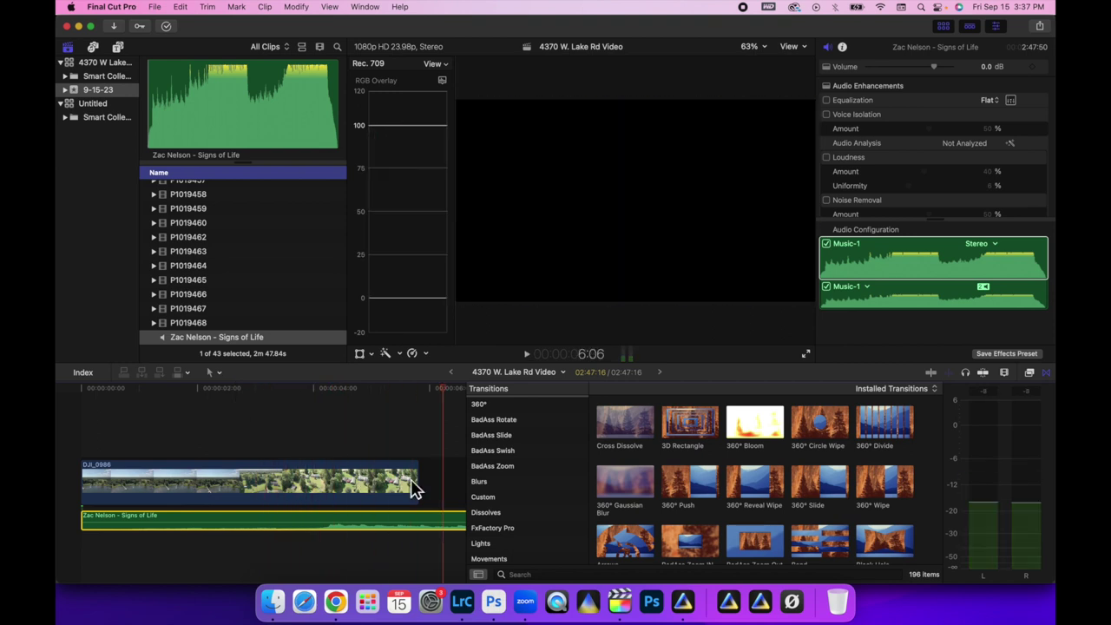
left_click(415, 490)
- Slow the drone clip's final speed section to about 81% and trim its end slightly
left_click(357, 398)
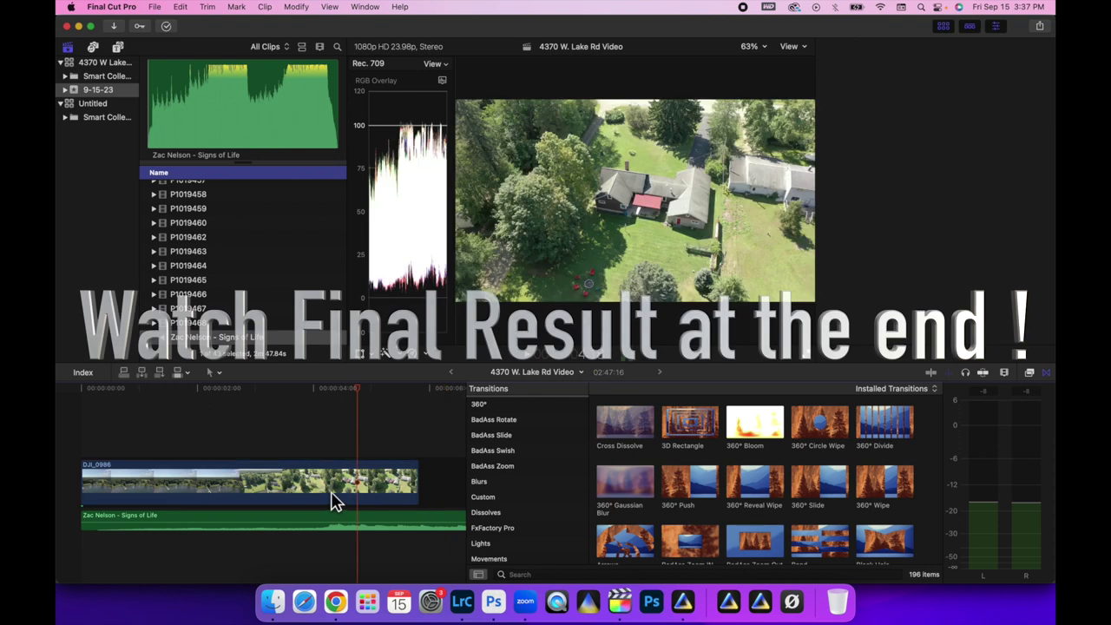
left_click(336, 500)
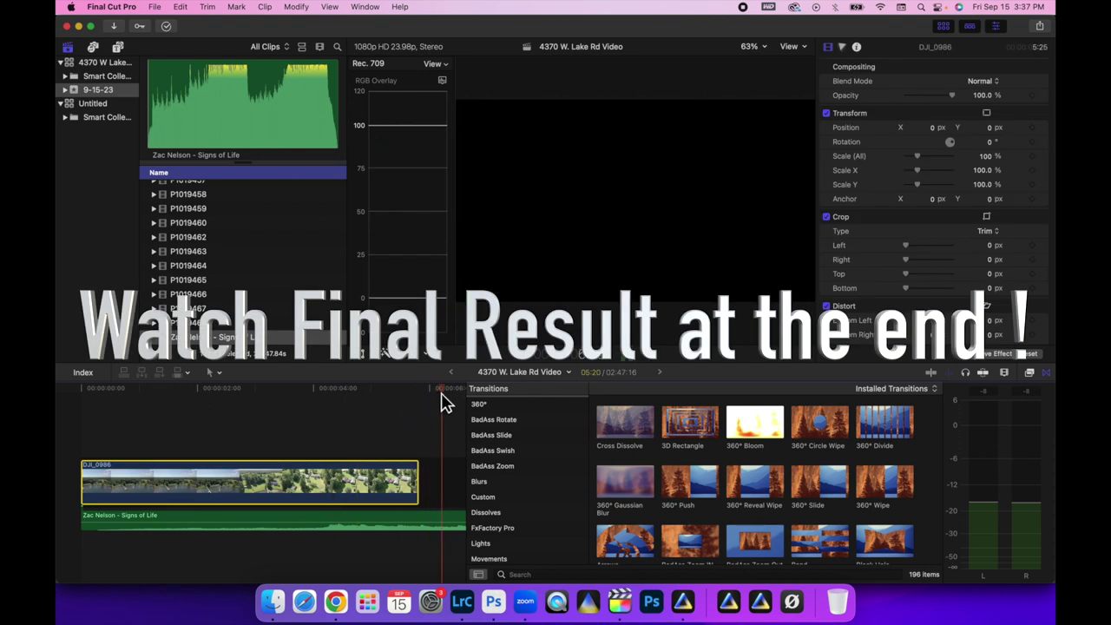
key("super+r")
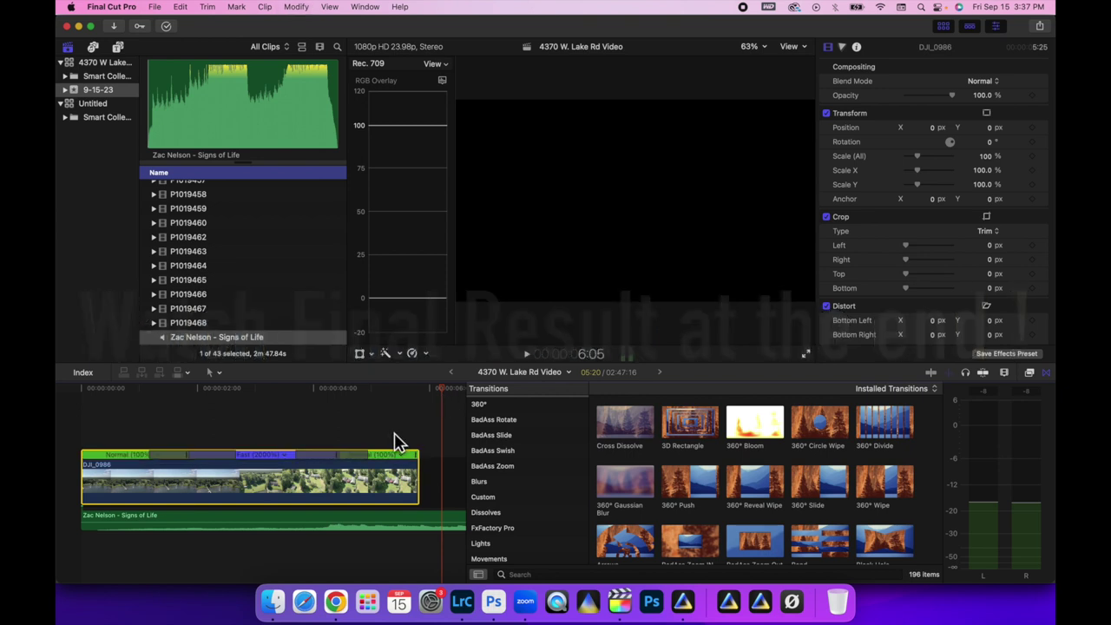
mouse_move(416, 469)
left_mouse_down()
mouse_move(441, 473)
mouse_move(434, 465)
left_mouse_up()
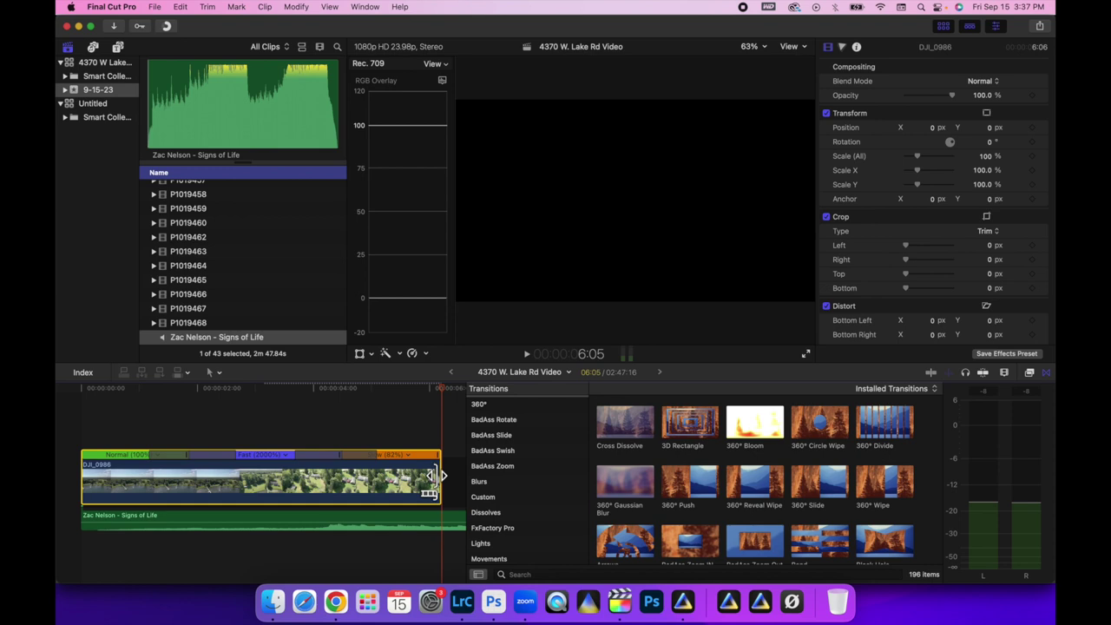
left_click_drag(434, 475, 415, 476)
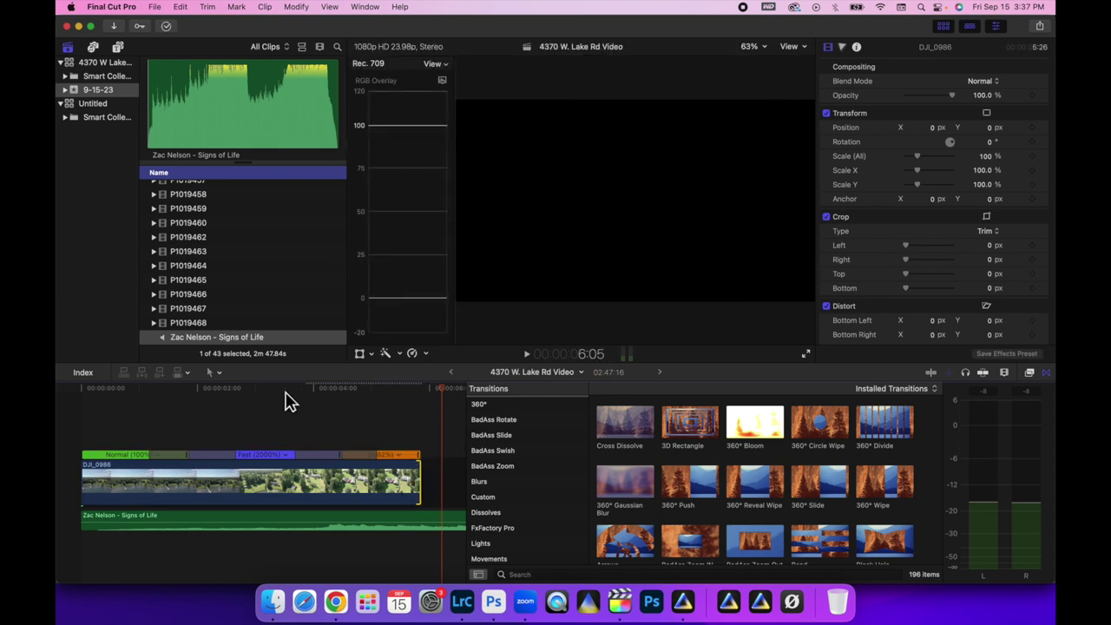
- Play back the speed-ramped drone clip from partway through
left_click(286, 396)
key("space")
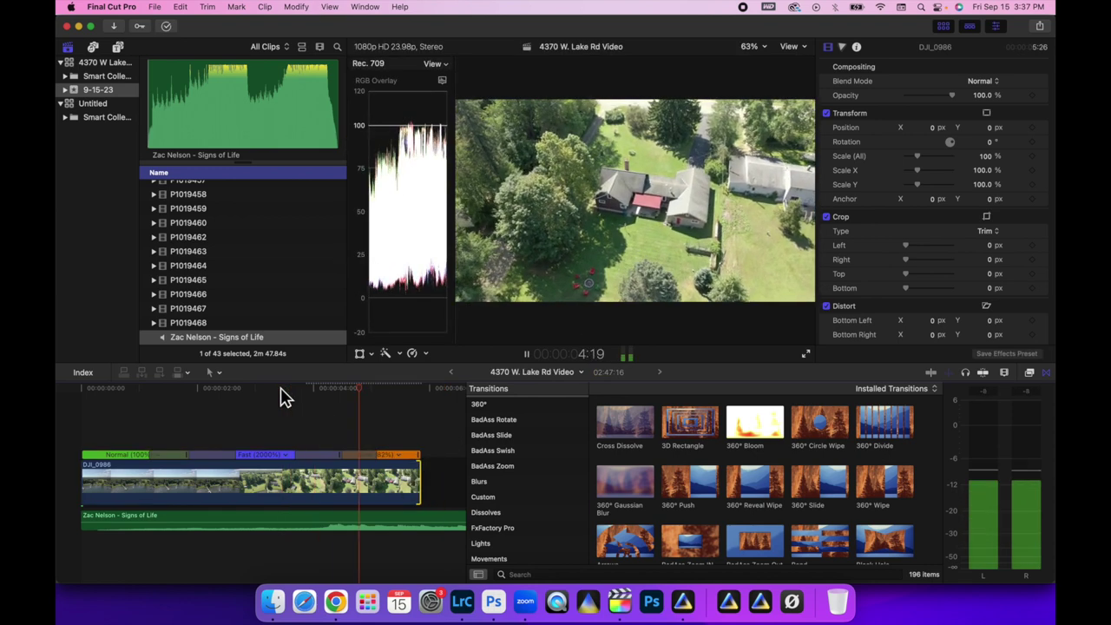
key("space")
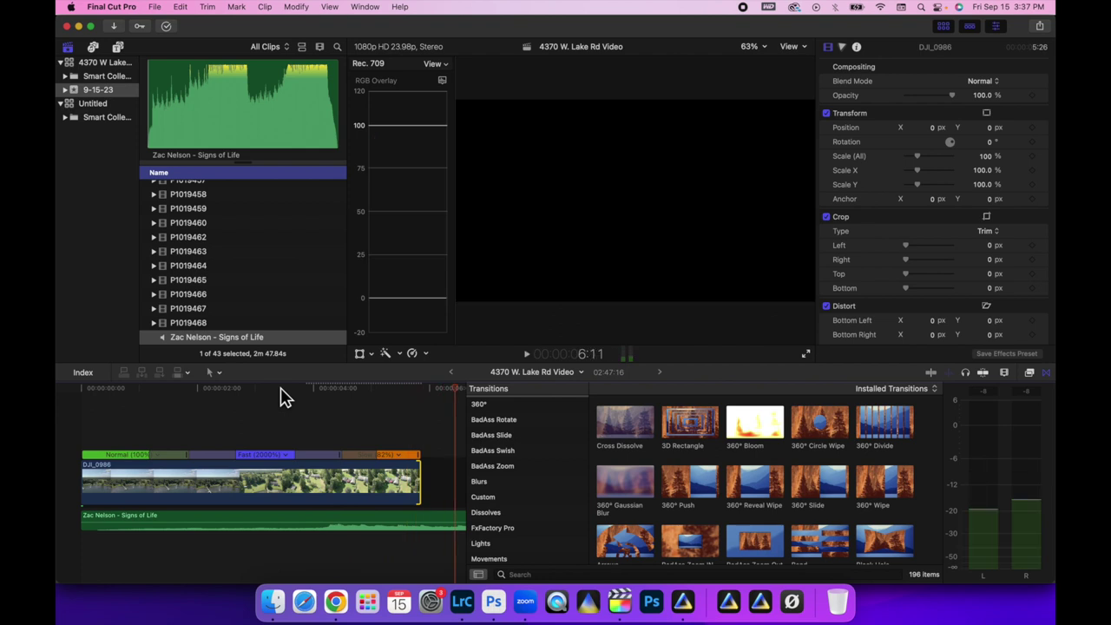
scroll(217, 307, "down", 2)
- Preview clips P1019465, P1019463, P1019462, P1019460 and P1019459
left_click(195, 281)
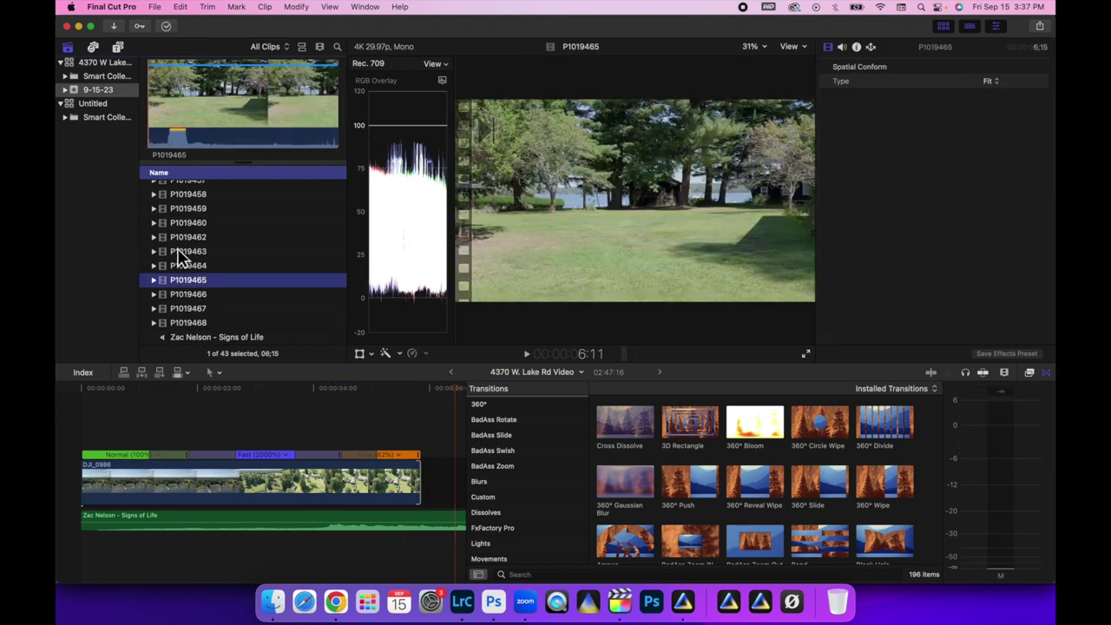
left_click(181, 252)
left_click(183, 237)
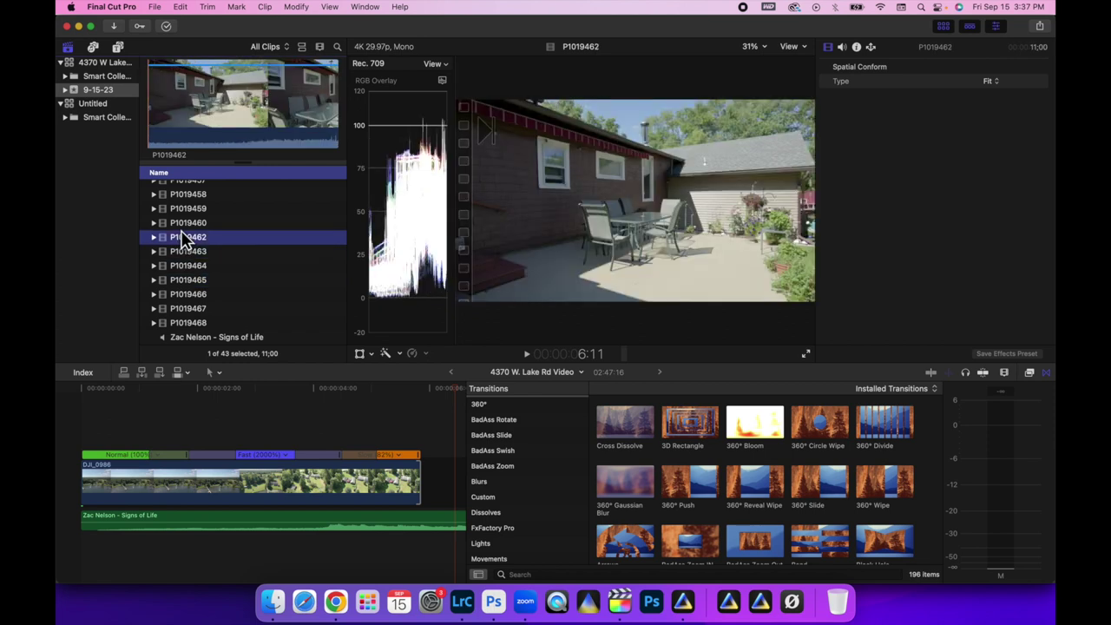
left_click(181, 223)
left_click(180, 207)
scroll(179, 207, "up", 1)
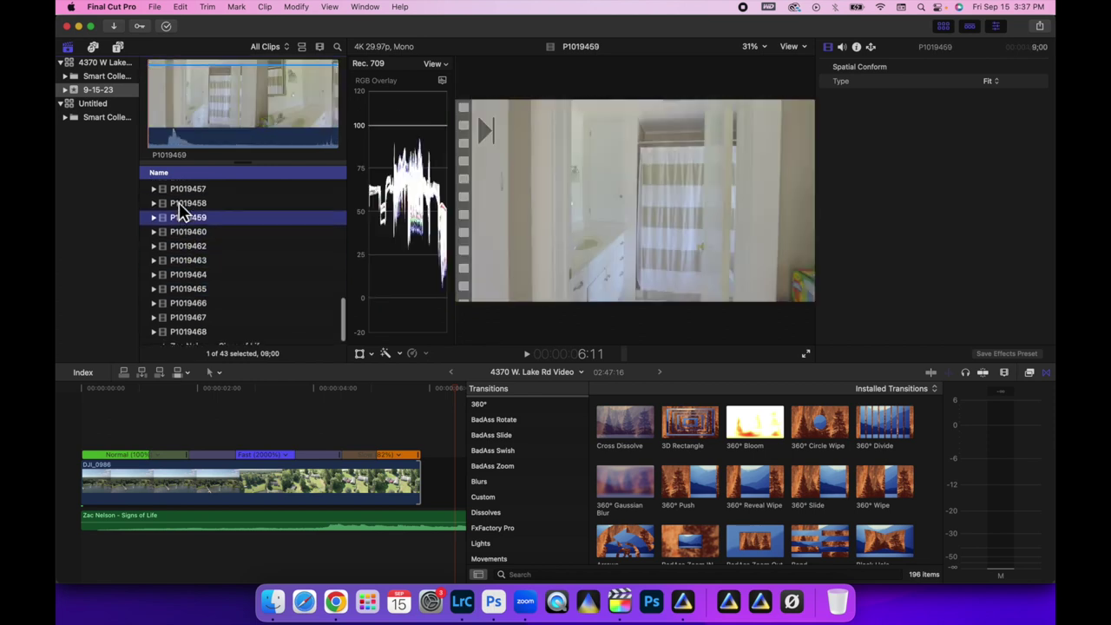
scroll(178, 209, "up", 10)
- Step down the list from DJI_0001 to DJI_0997, skim its driveway footage, and select it
left_click(178, 232)
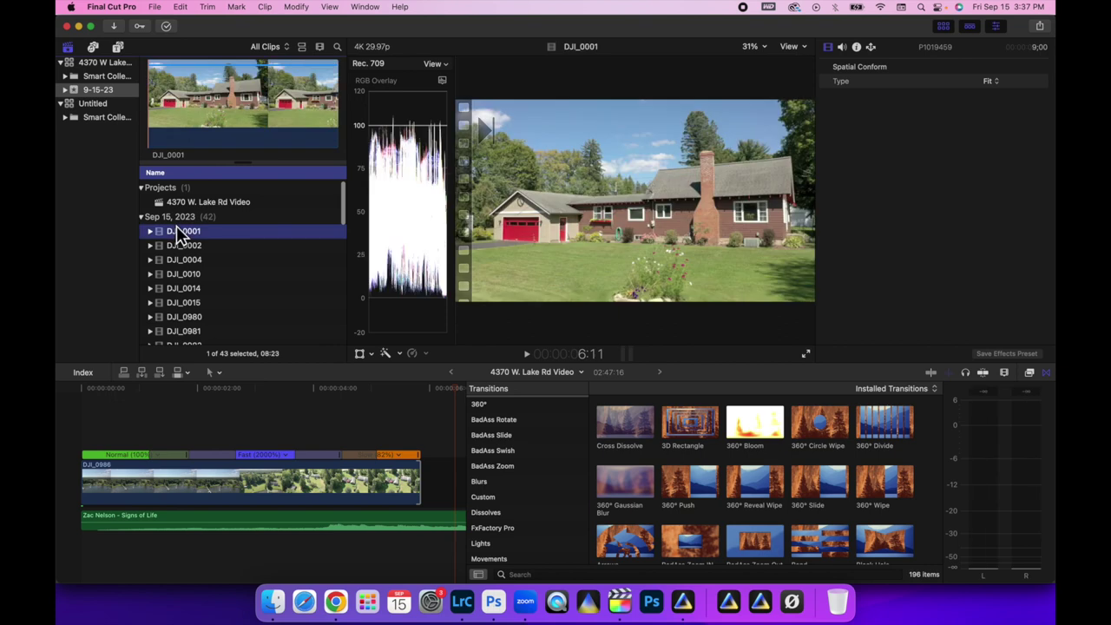
key("Down")
key("Down")
key("Down")
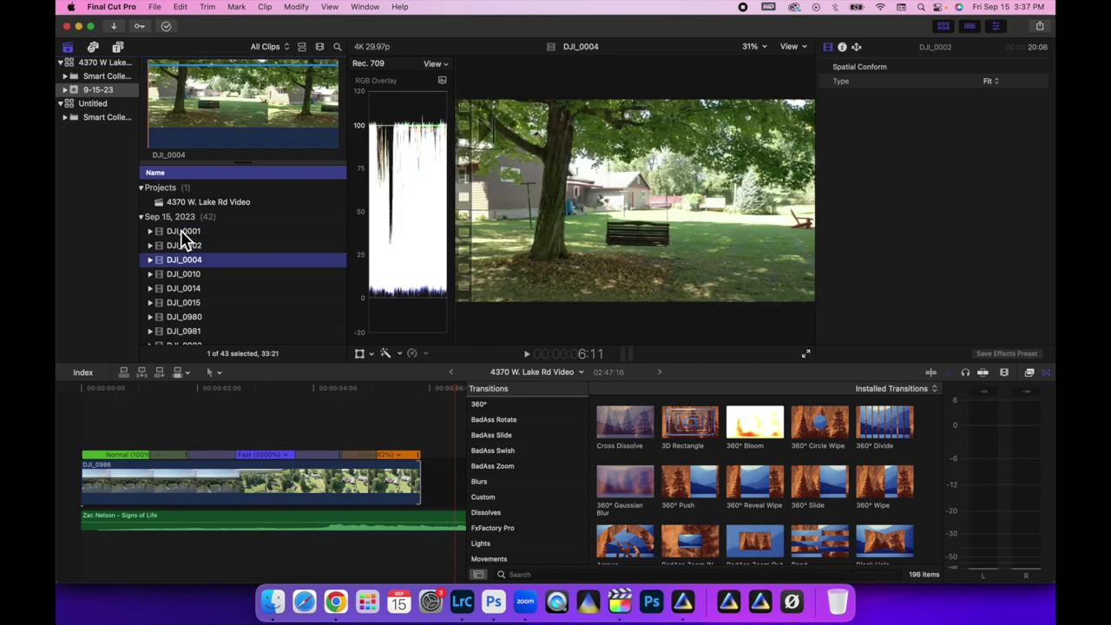
key("Down")
key("Down")
key("Down")
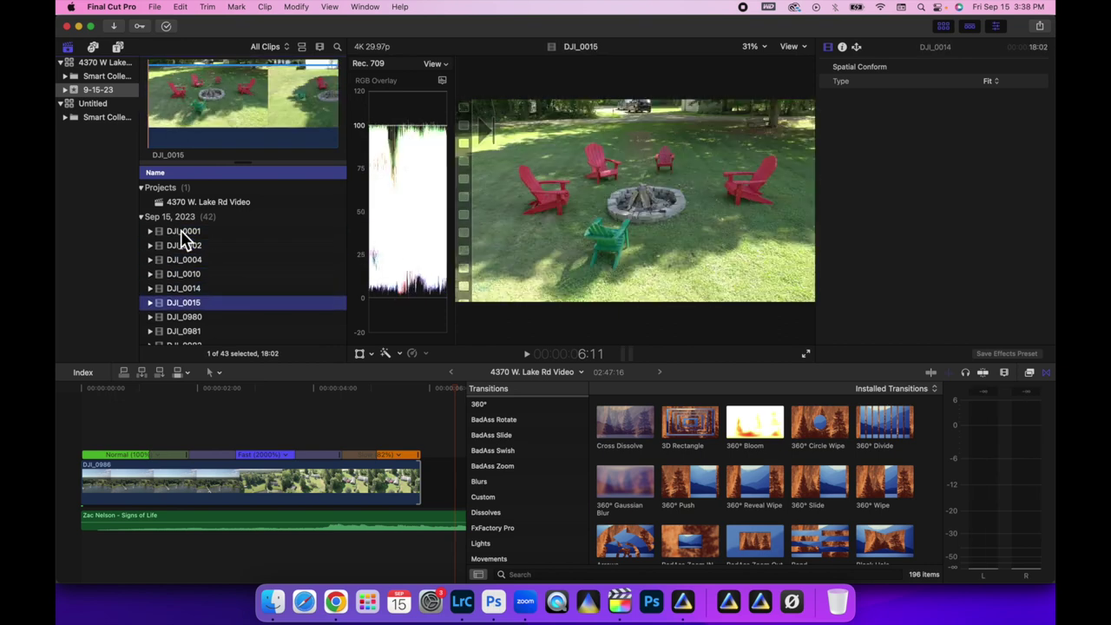
key("Down")
key("Down")
key("Down")
key("Down")
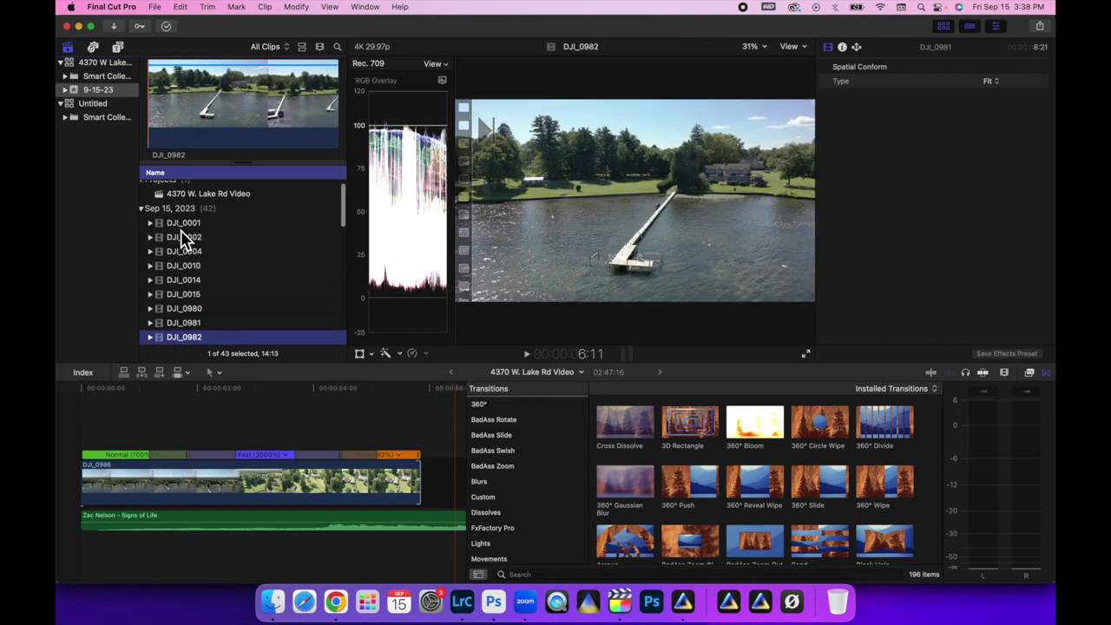
key("Down")
key("Down")
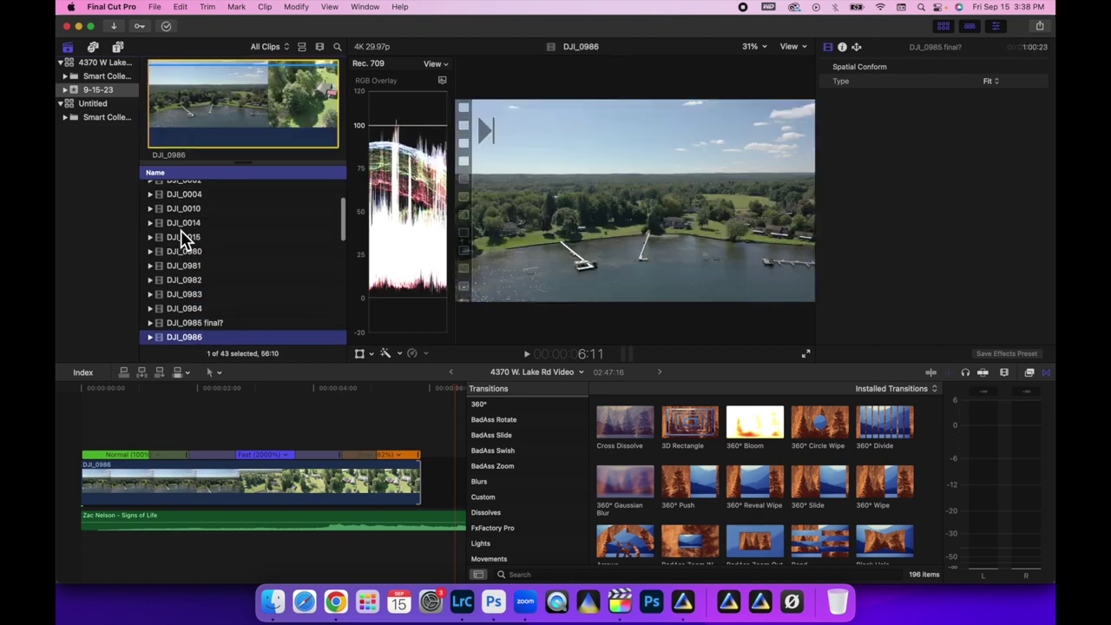
key("Down")
key("Down")
key("Down")
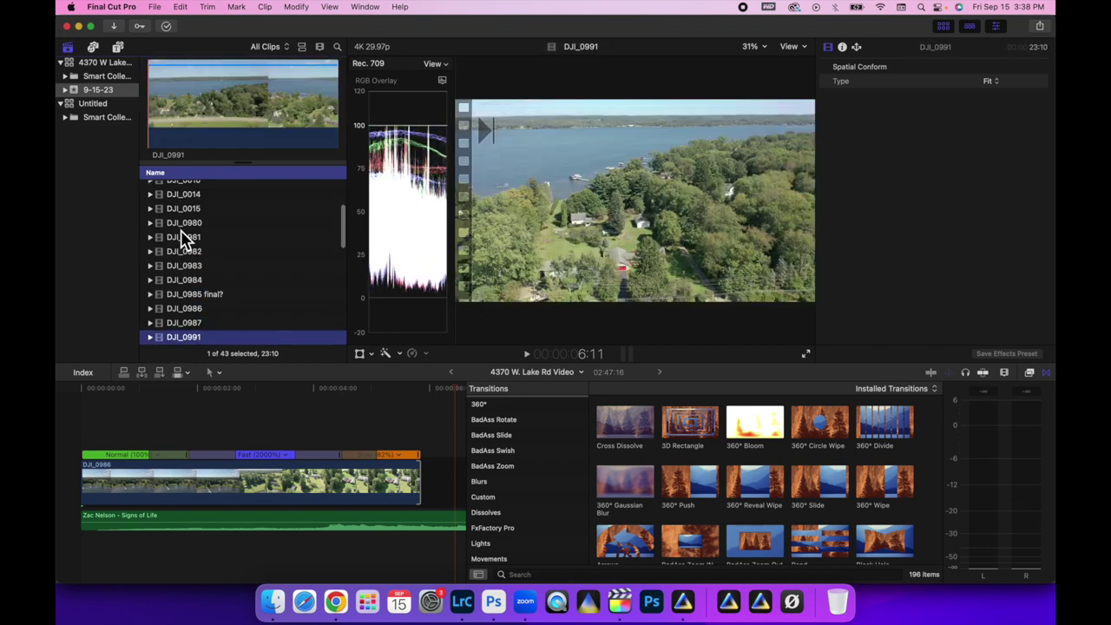
key("Down")
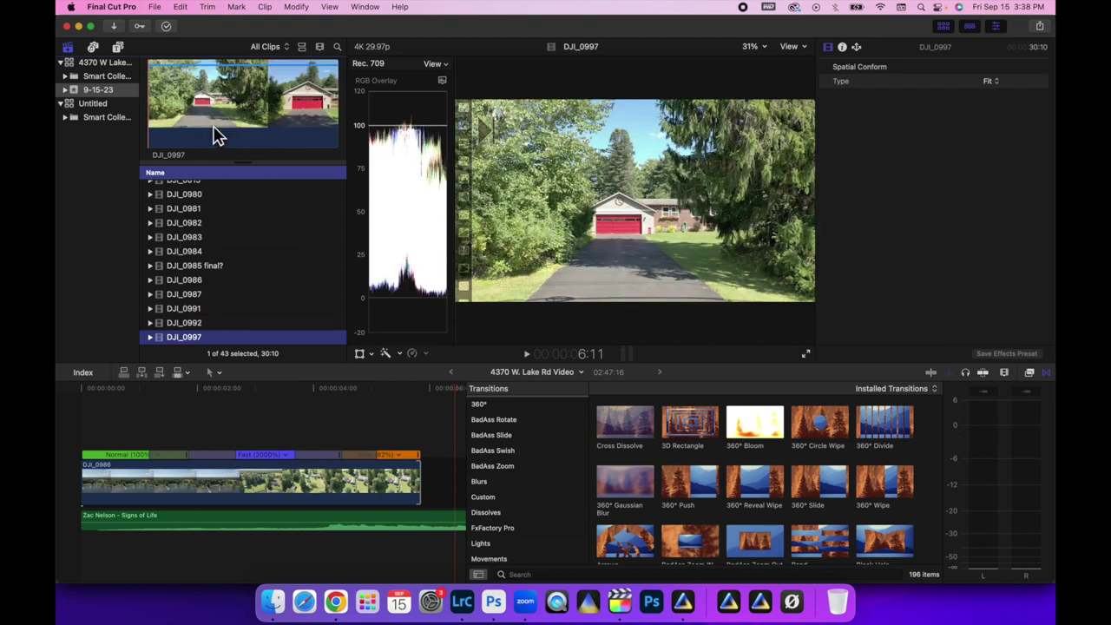
left_click(184, 110)
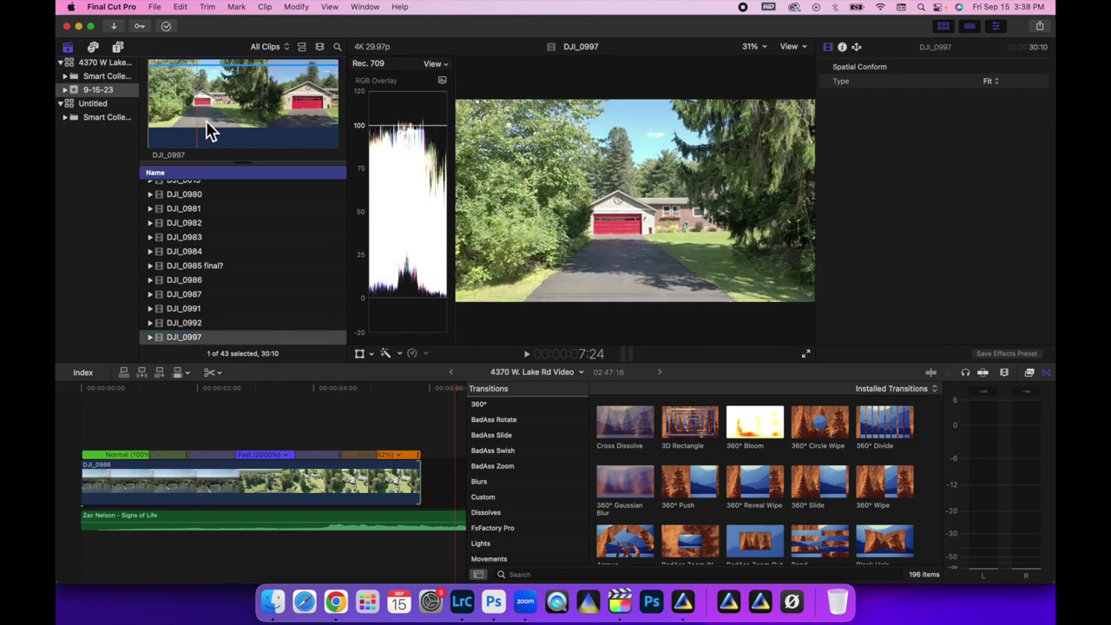
left_click(292, 141)
- Add DJI_0997 after DJI_0986 and drag the cut between them later several times
left_click_drag(222, 129, 437, 480)
key("a")
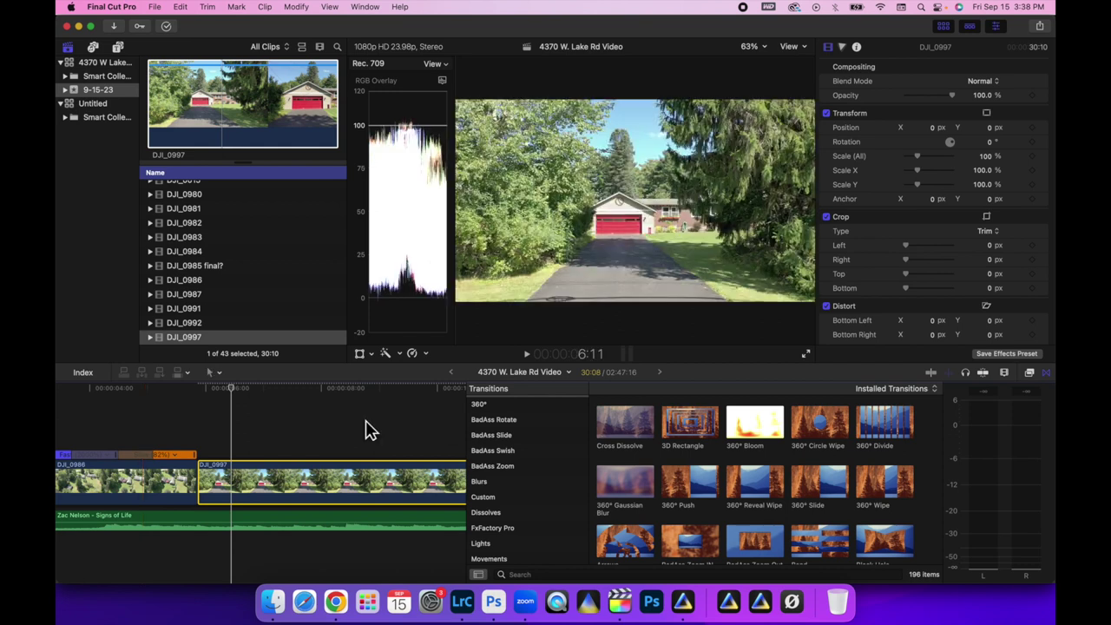
left_click_drag(208, 488, 139, 511)
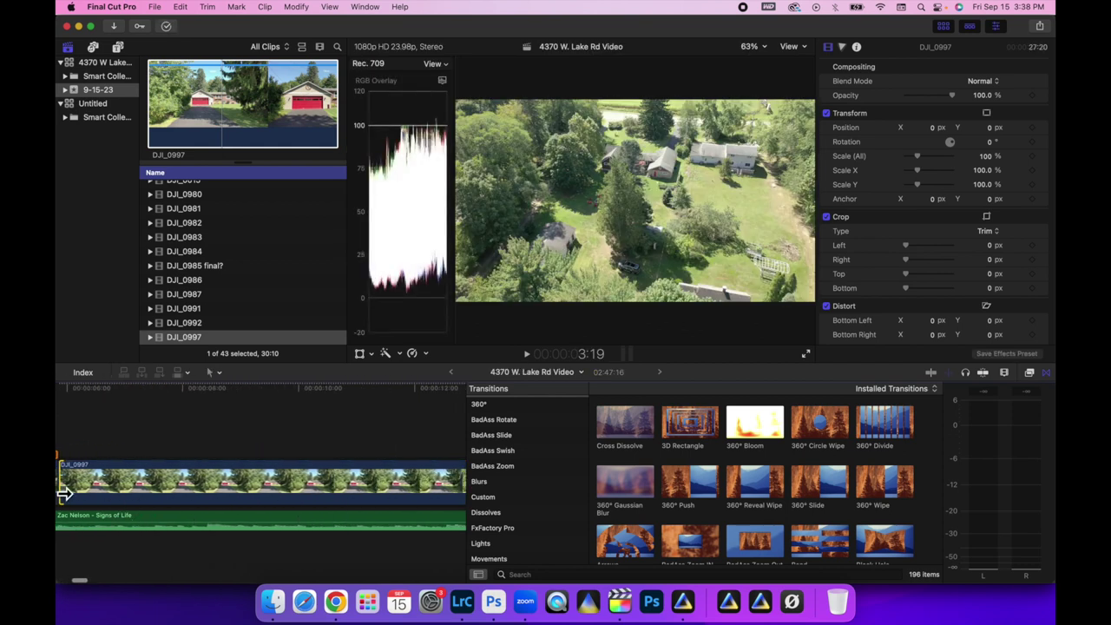
left_click_drag(65, 486, 336, 520)
scroll(330, 507, "right", 5)
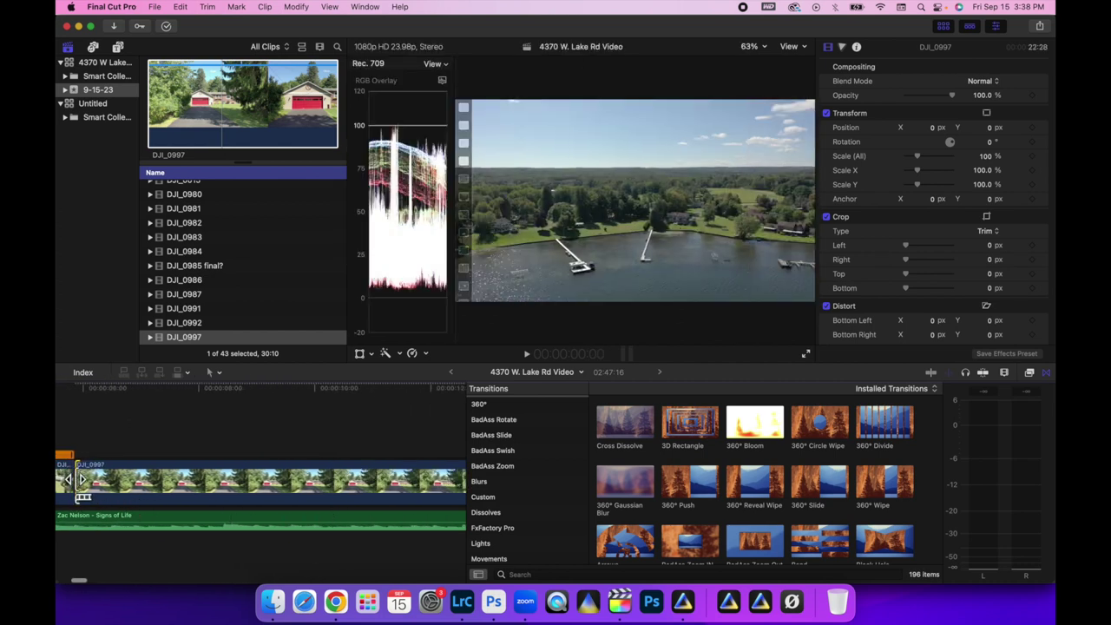
left_click_drag(84, 480, 317, 518)
scroll(317, 518, "right", 3)
left_click_drag(219, 482, 377, 496)
- Play back the DJI_0986/DJI_0997 transition, adjust the cut, and replay it
left_click(353, 397)
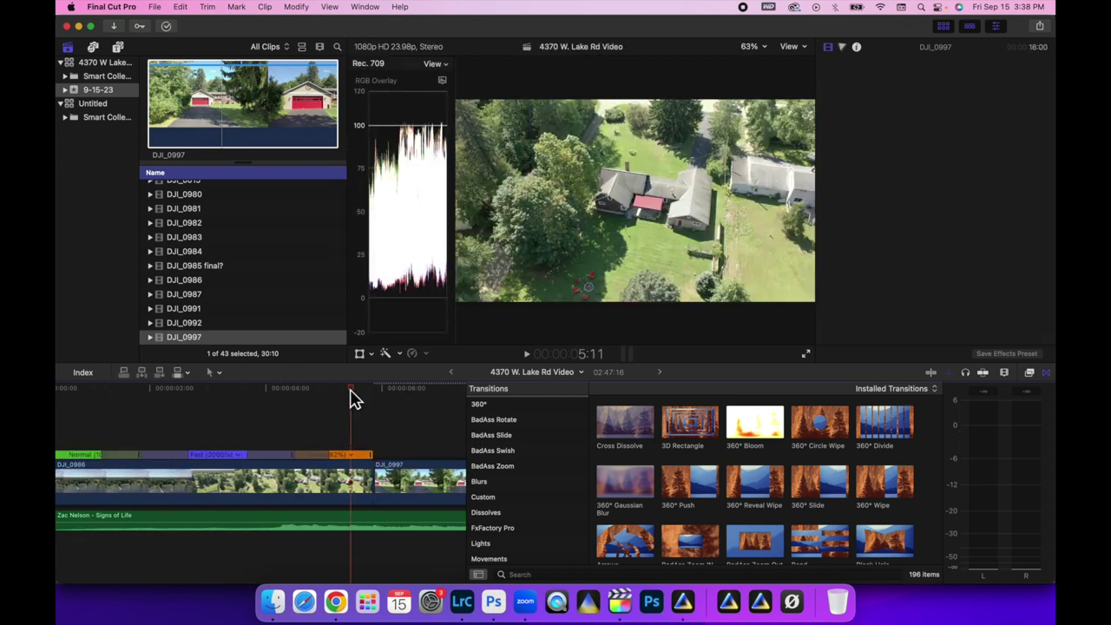
key("space")
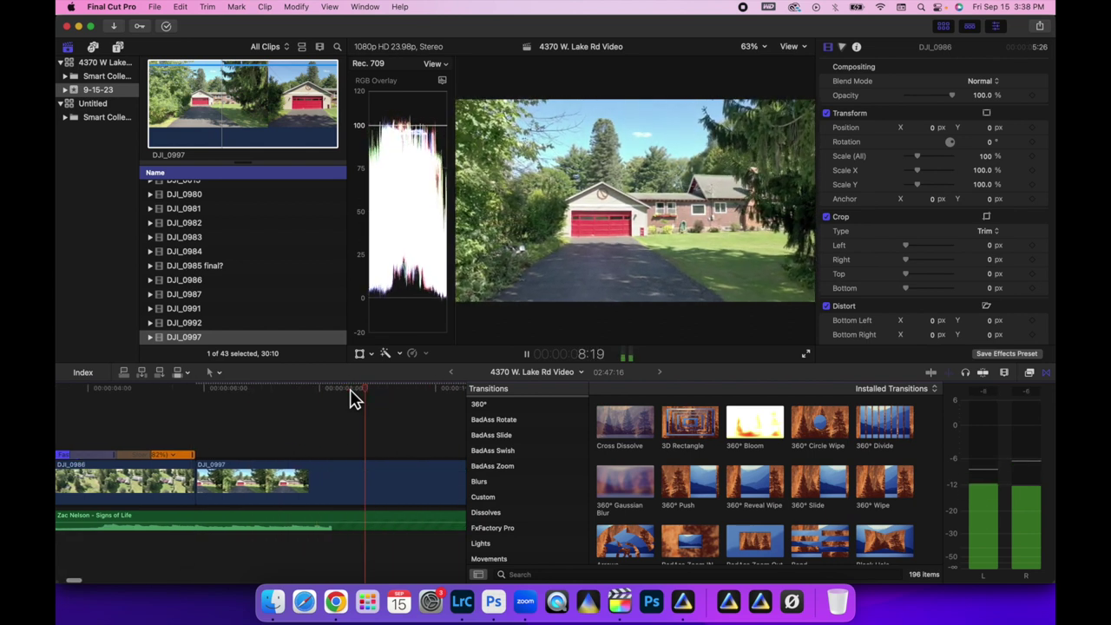
key("space")
left_click_drag(205, 476, 347, 479)
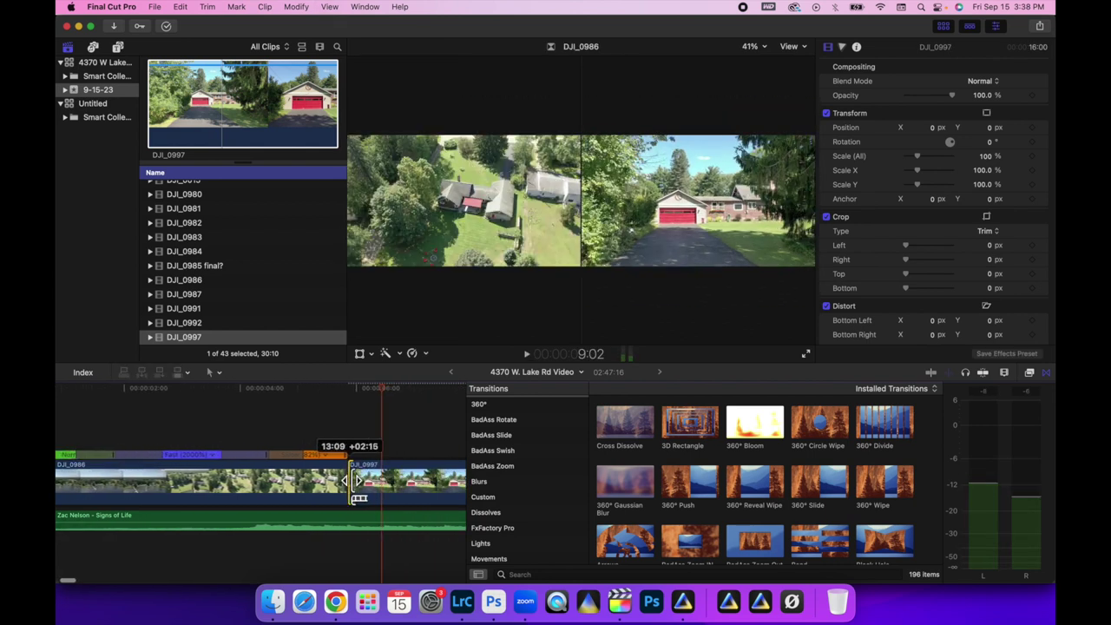
left_click(329, 392)
key("space")
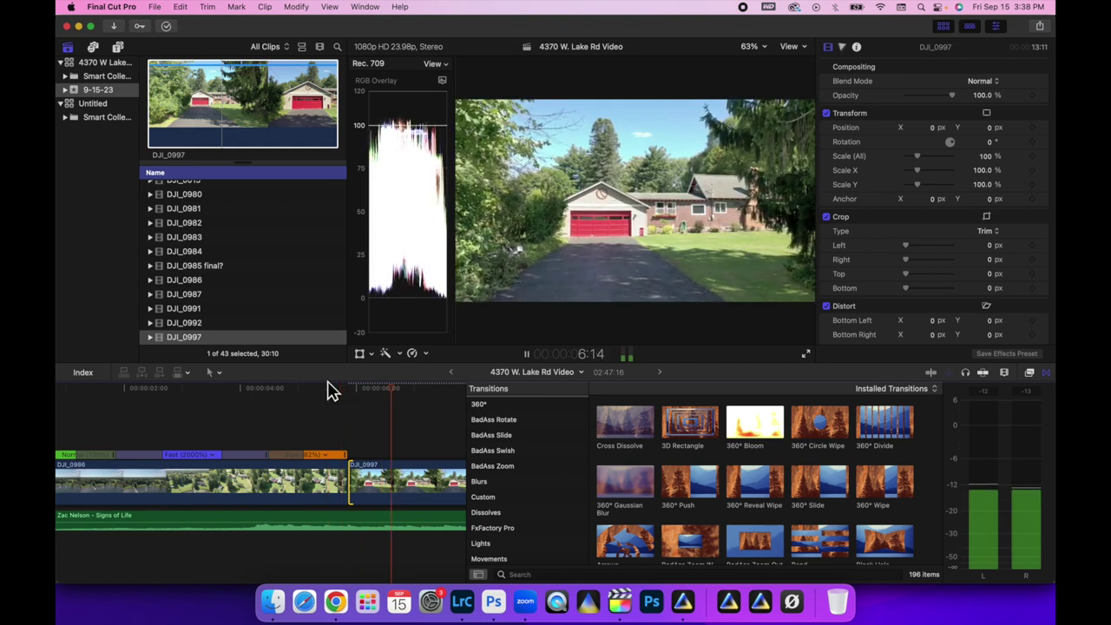
key("space")
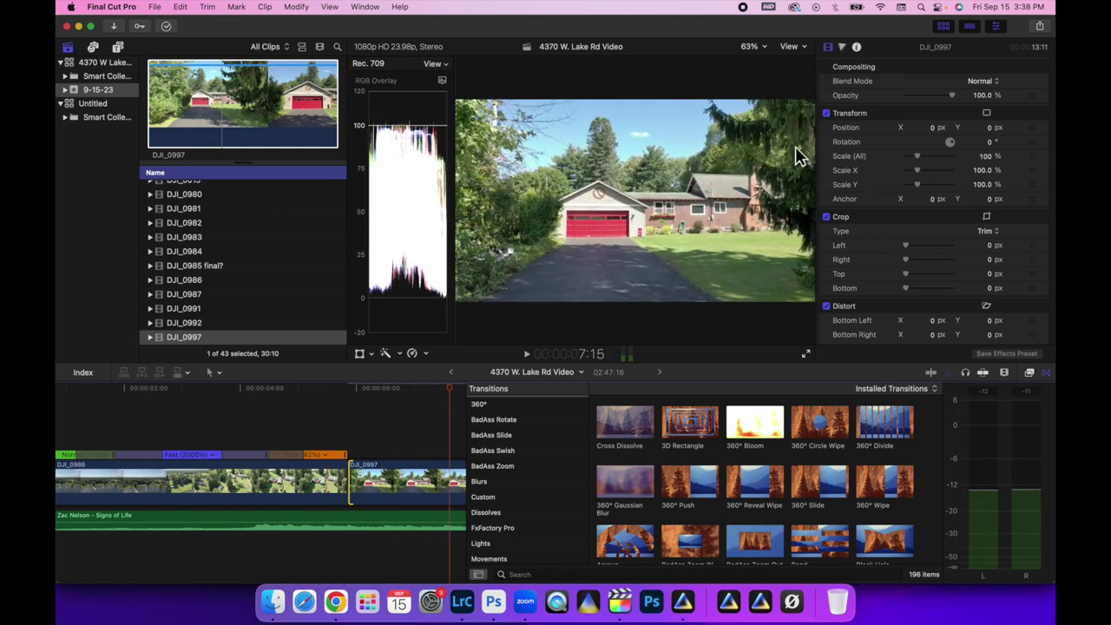
- Trim the edit point again, show the clip inspector, and review the transition twice
left_click_drag(356, 486, 382, 486)
left_click(349, 397)
key("space")
key("super+4")
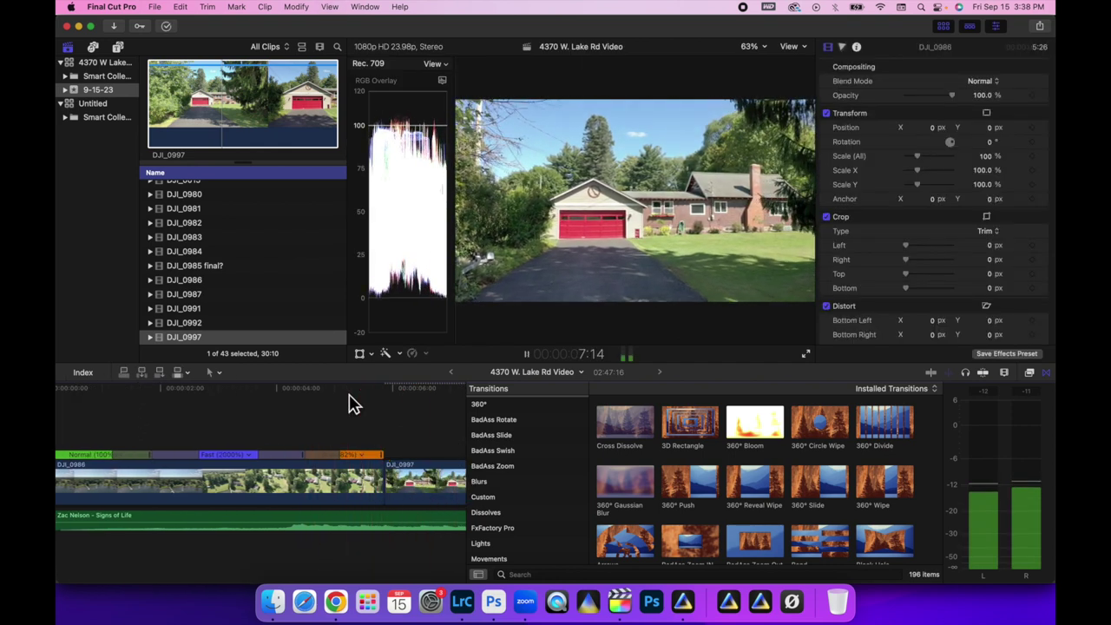
key("space")
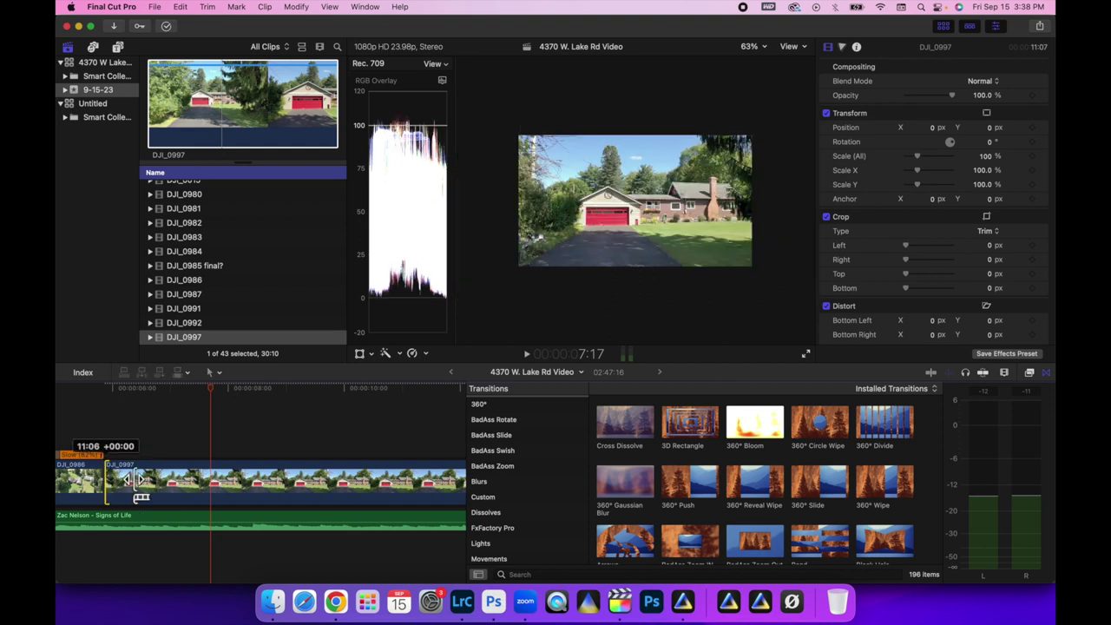
scroll(161, 469, "left", 3)
left_click(171, 389)
key("space")
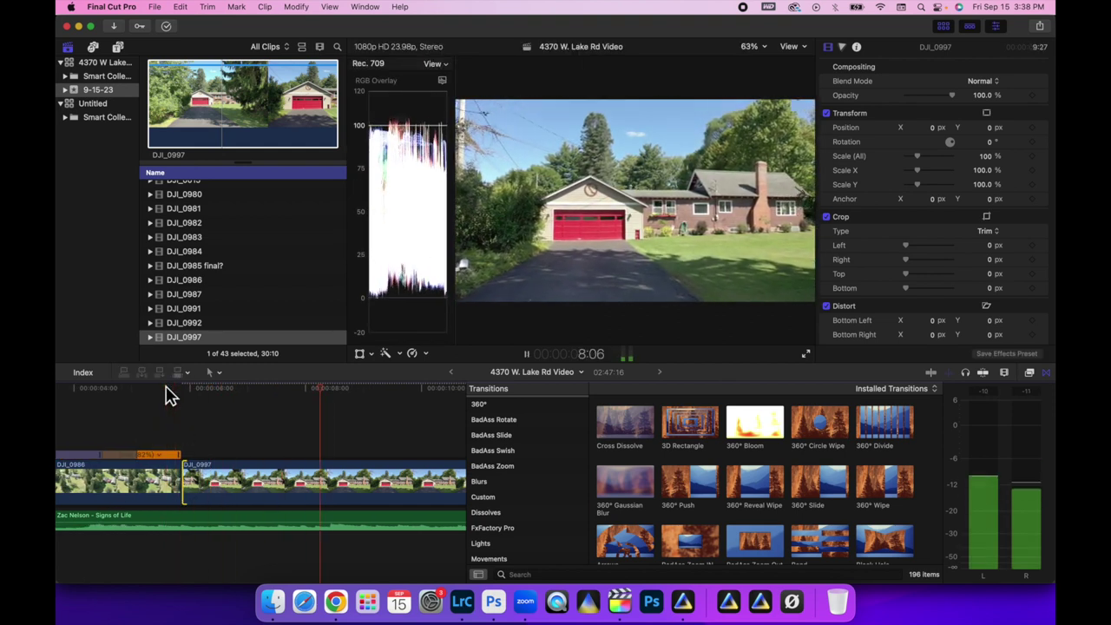
key("space")
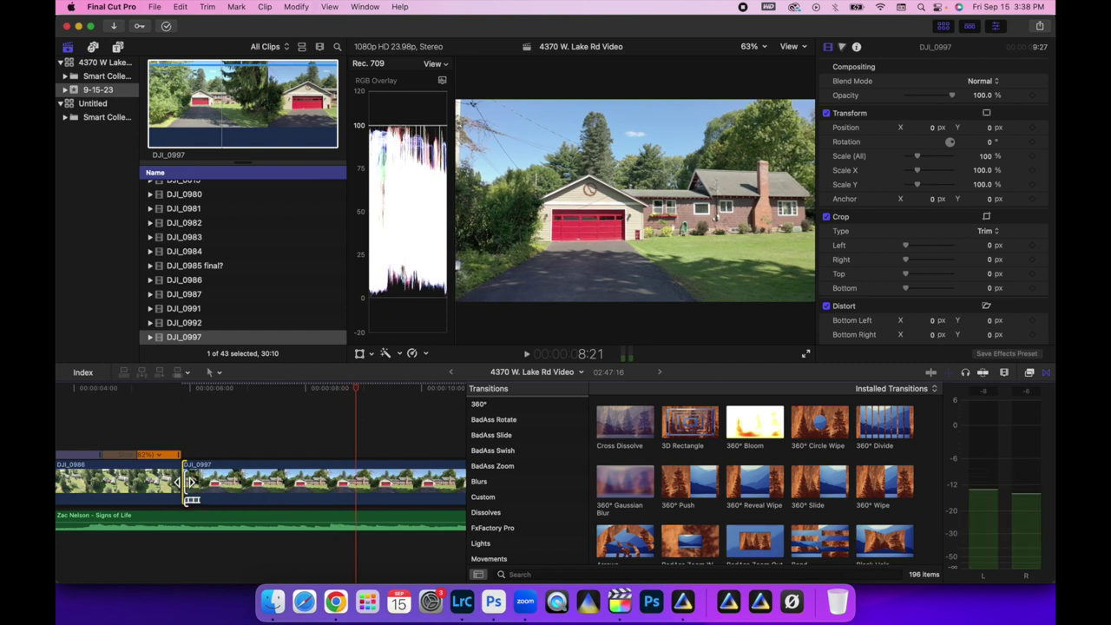
- Pull the cut slightly earlier, review it, and select the DJI_0997 clip
left_click_drag(191, 482, 178, 484)
left_click(160, 390)
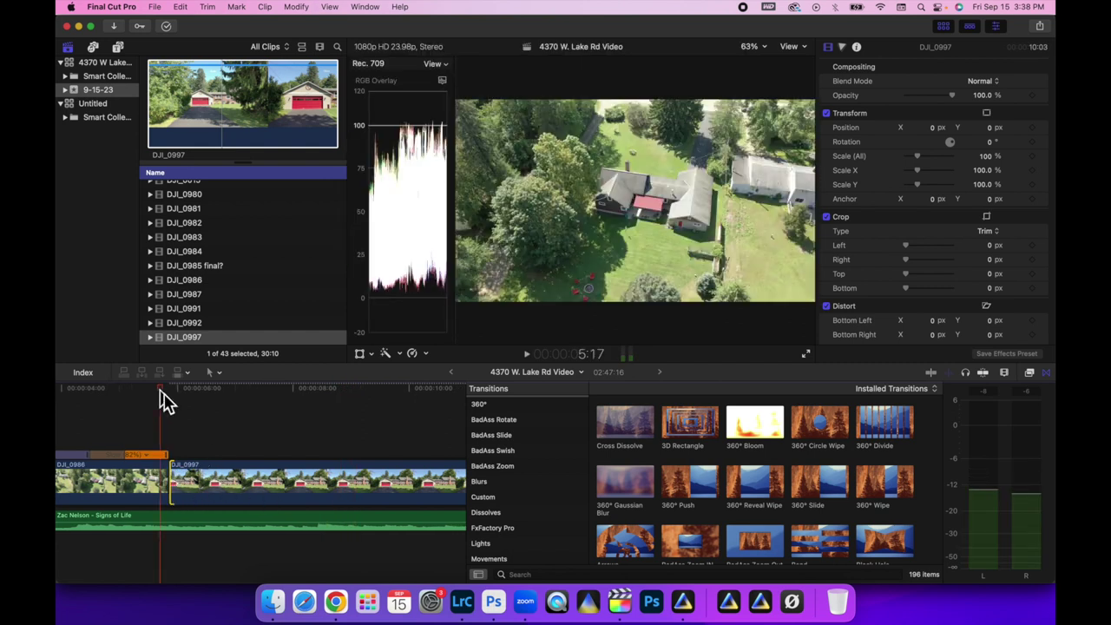
key("space")
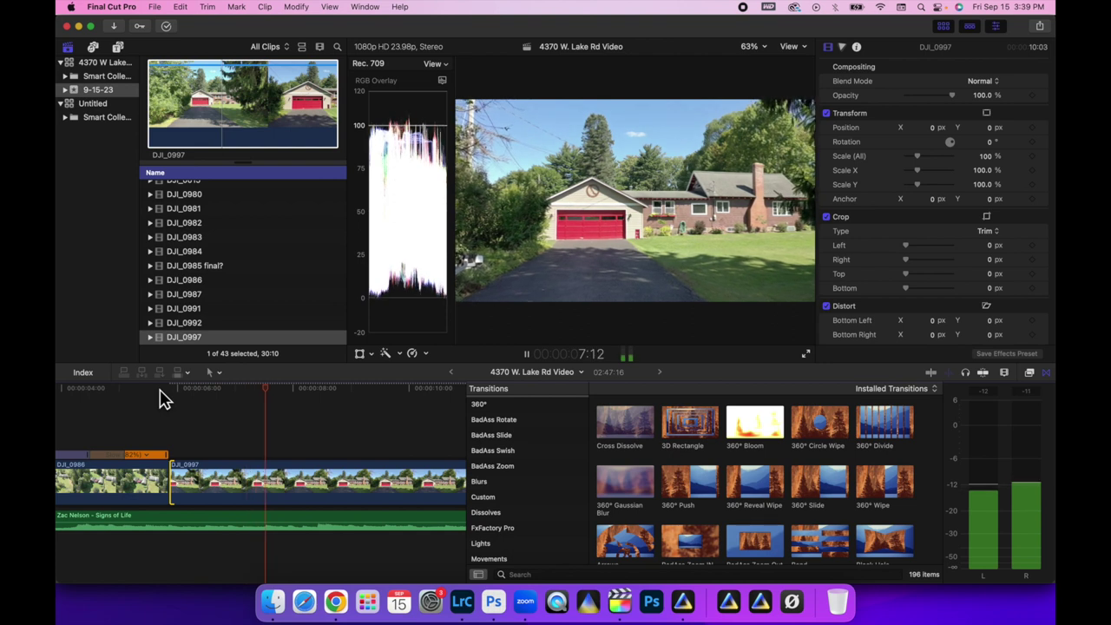
key("space")
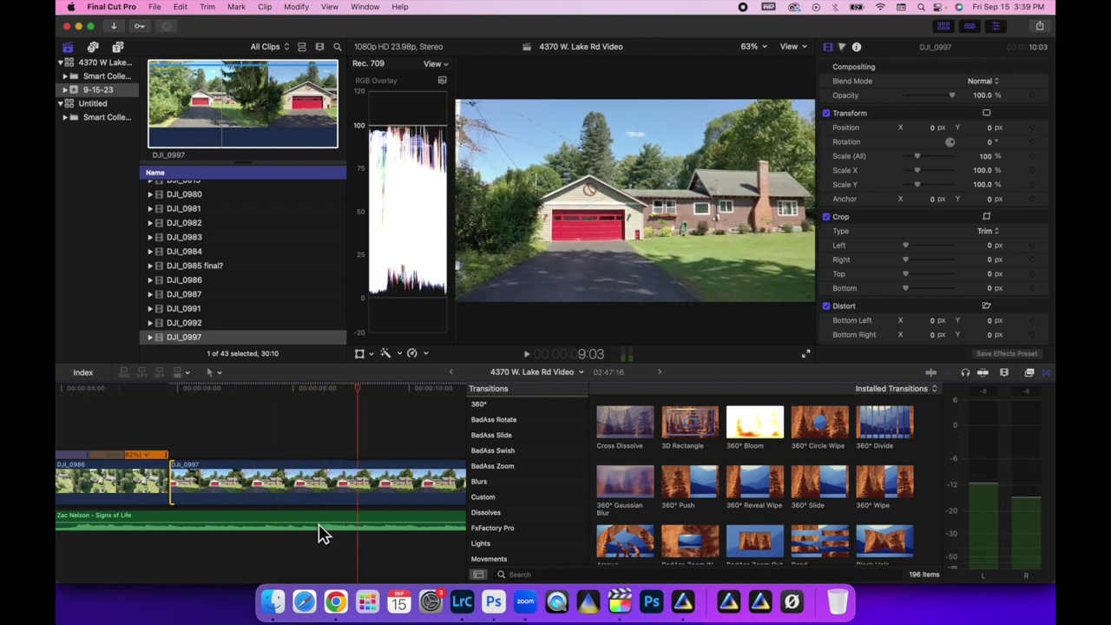
left_click(317, 479)
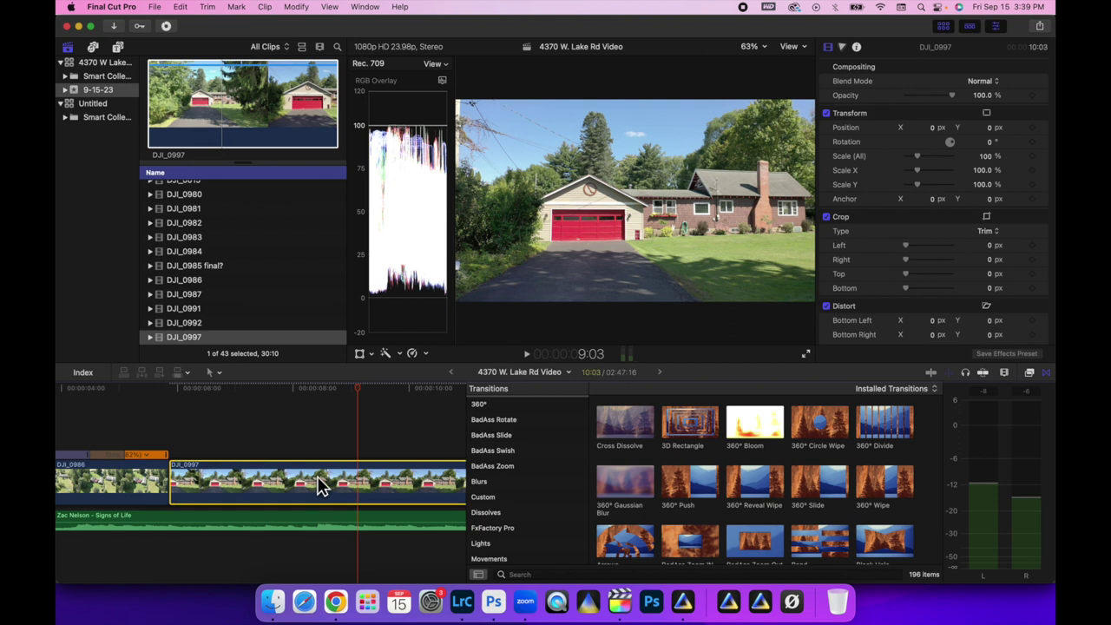
left_click(319, 389)
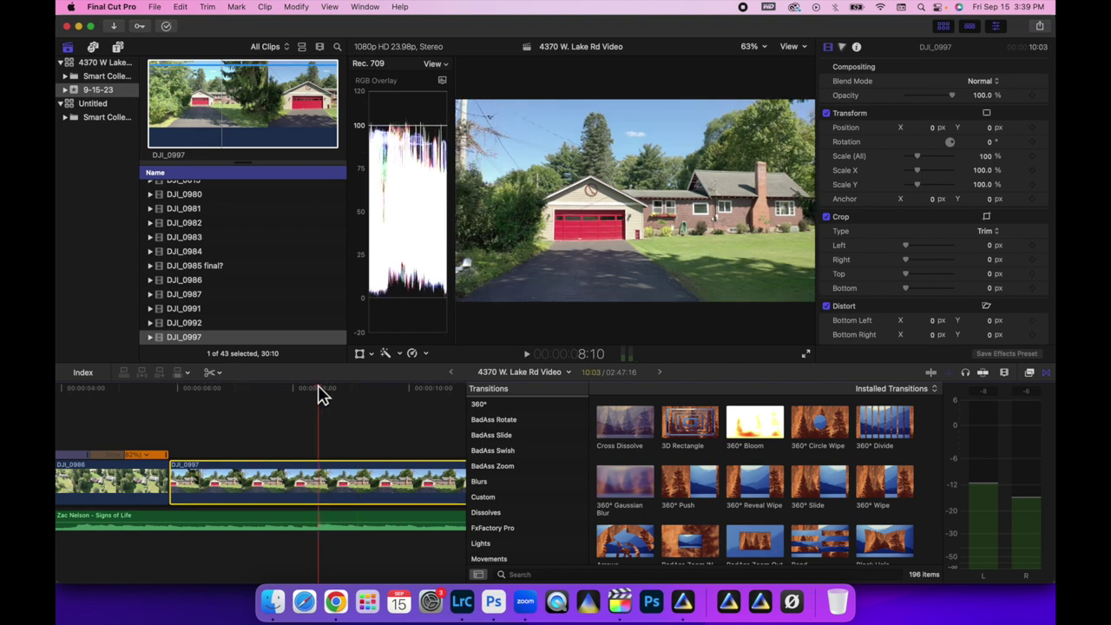
- Delete the extra connected DJI_0997 copy and the duplicate storyline DJI_0997 clip
left_click(323, 504)
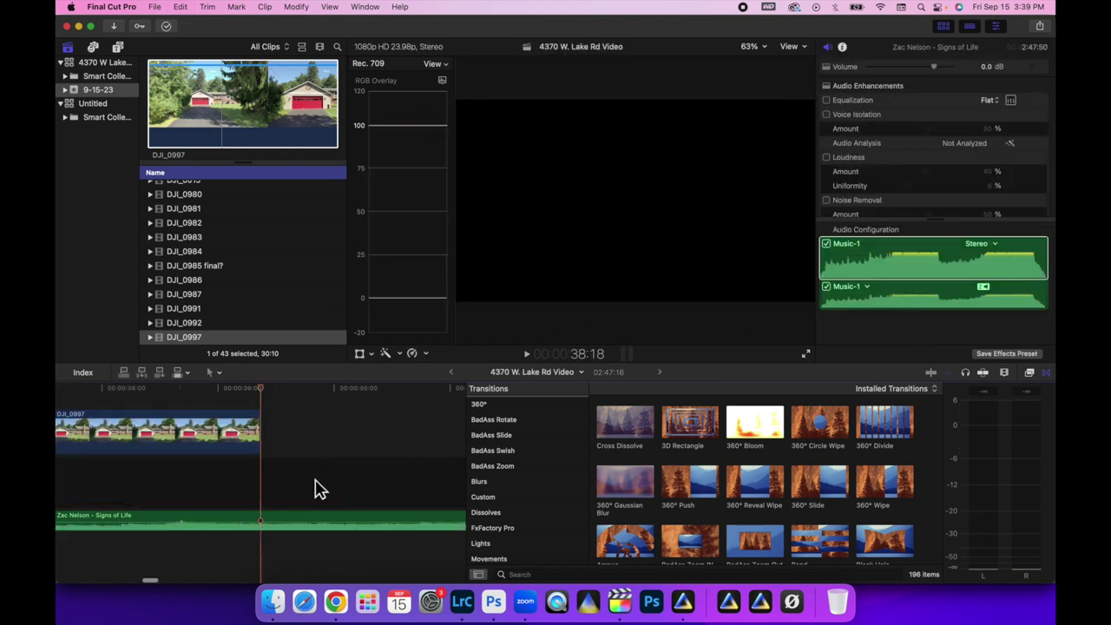
scroll(223, 478, "left", 15)
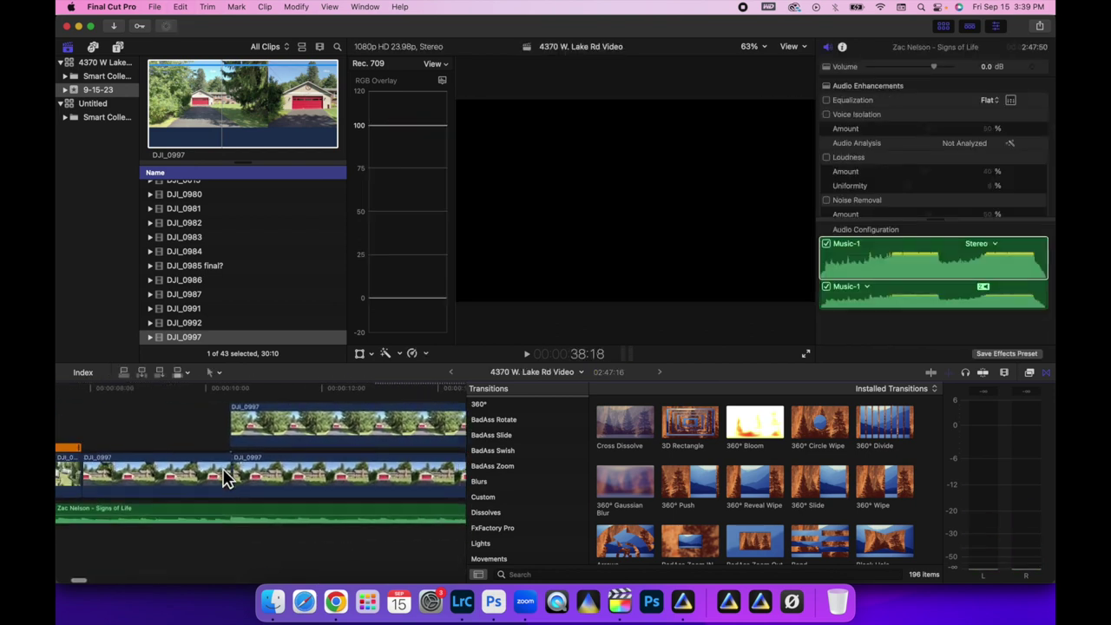
scroll(223, 479, "right", 2)
left_click(299, 428)
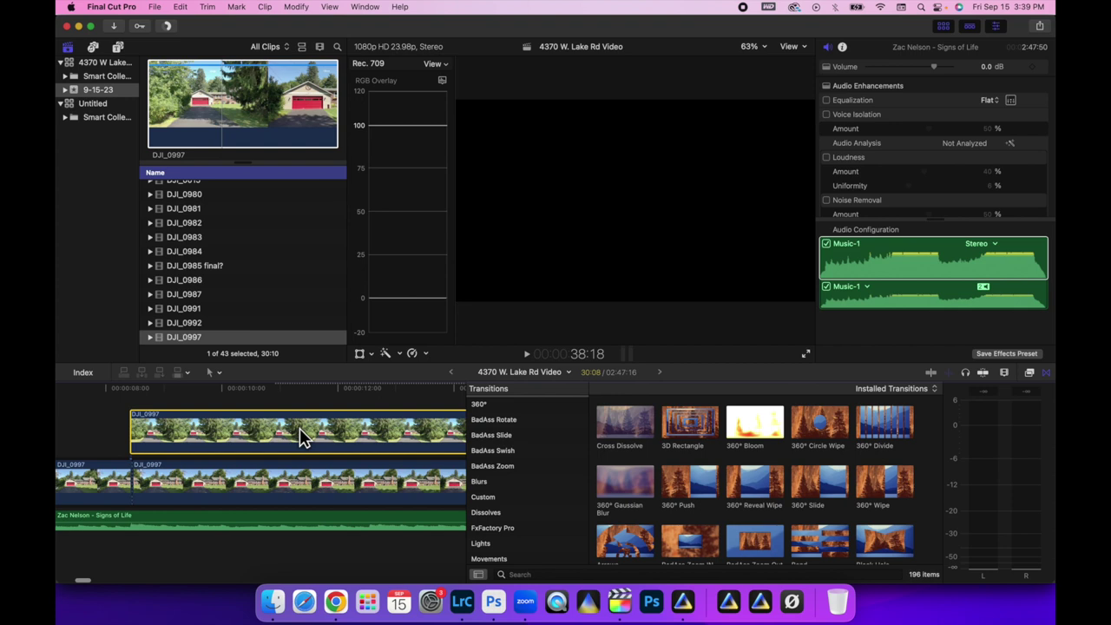
key("Delete")
left_click(184, 488)
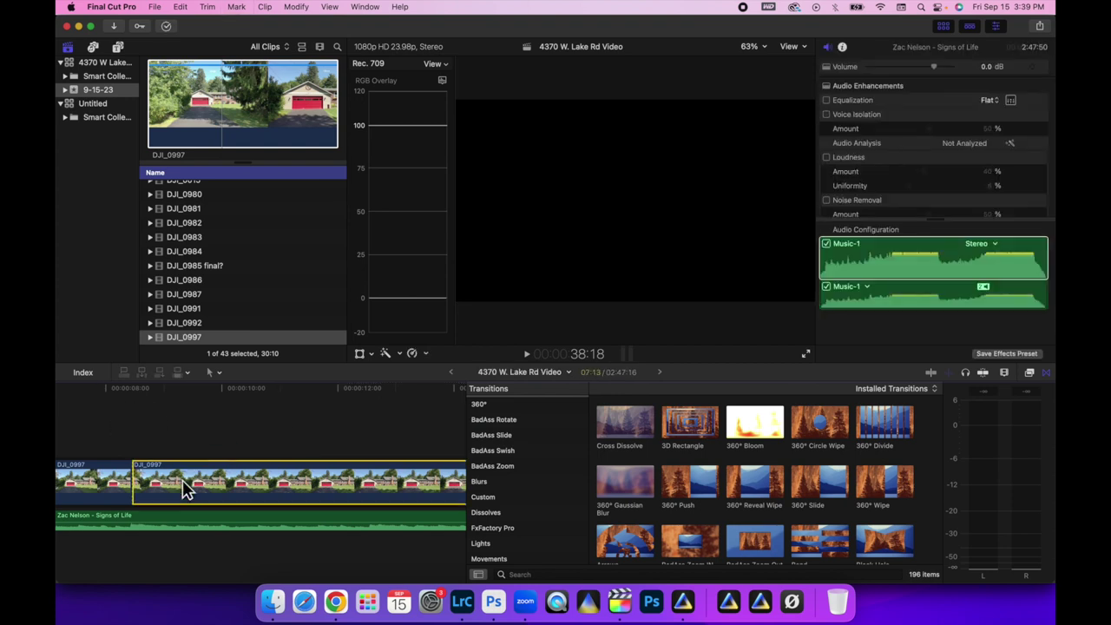
key("Delete")
- Play the ending from 7:15, then preview the DJI_0984 clip
scroll(181, 489, "right", 3)
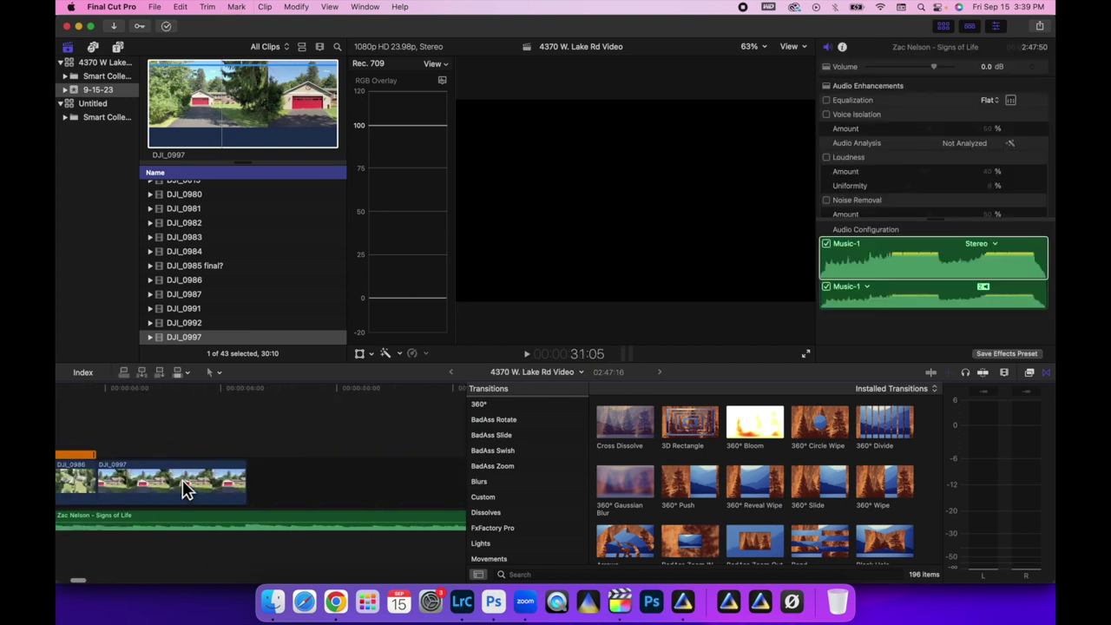
left_click(369, 395)
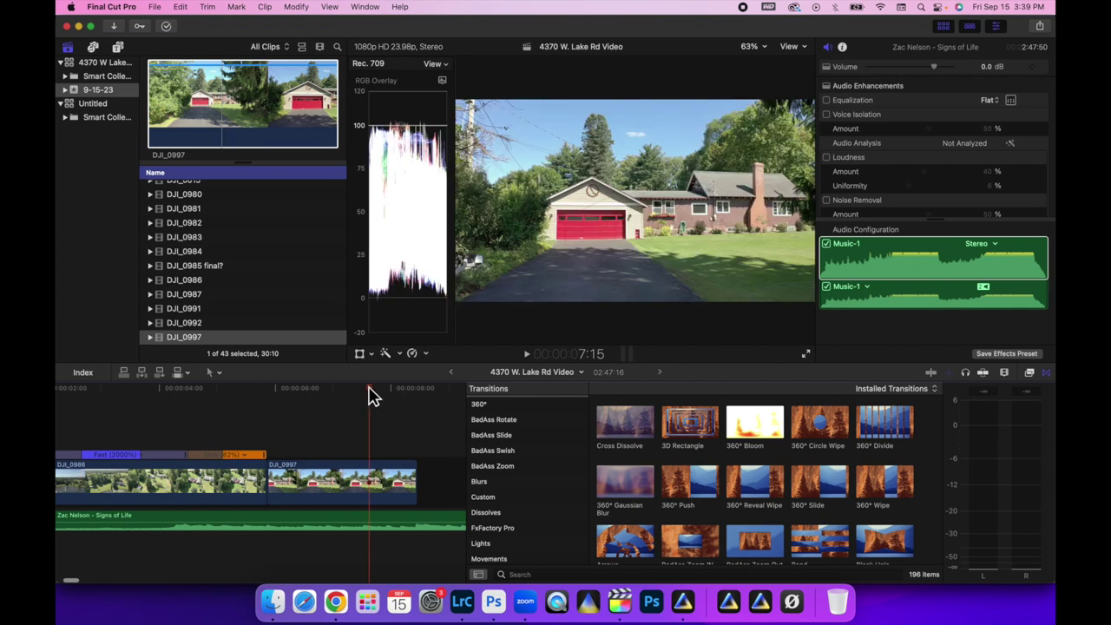
key("space")
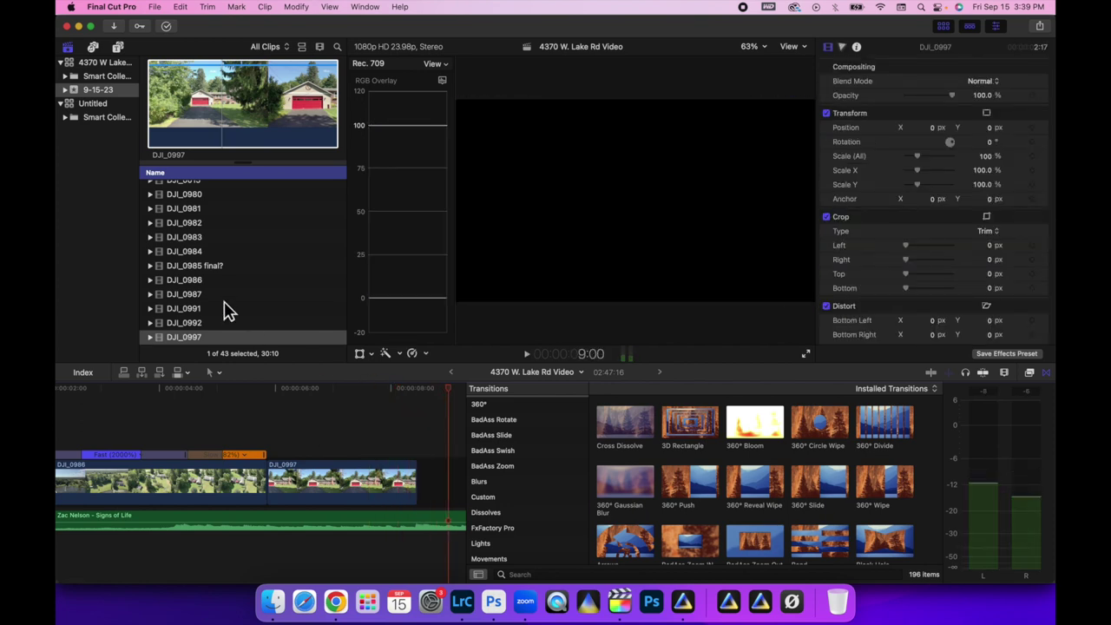
left_click(184, 251)
- Preview library drone clips DJI_0986, DJI_0014, DJI_0004, DJI_0002, DJI_0001, DJI_0015, DJI_0980 and DJI_0981
left_click(183, 280)
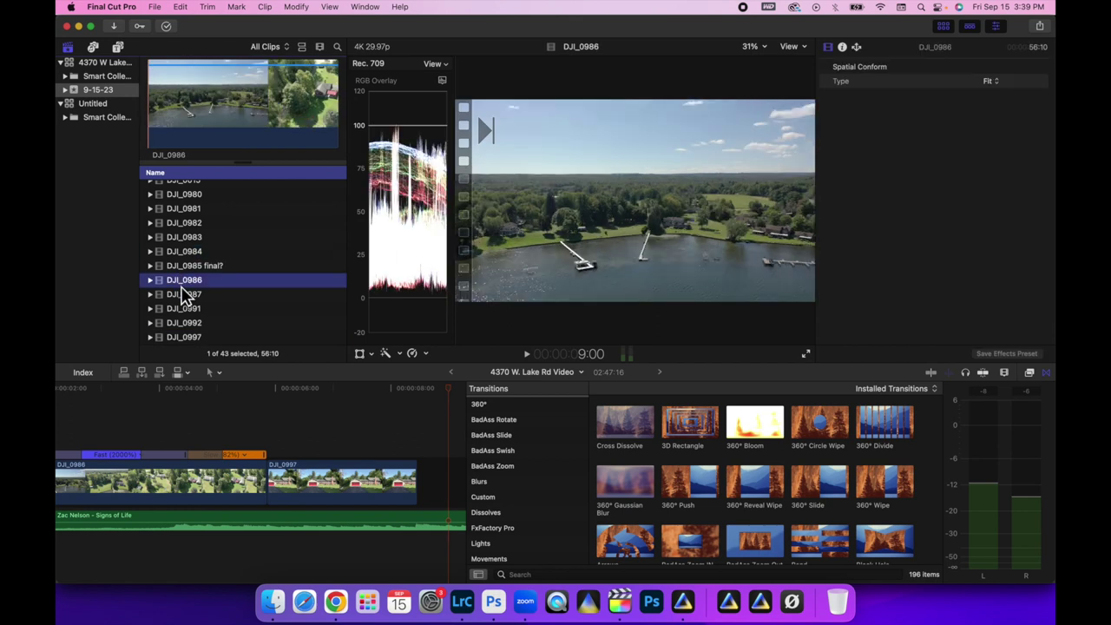
scroll(183, 295, "up", 5)
left_click(183, 289)
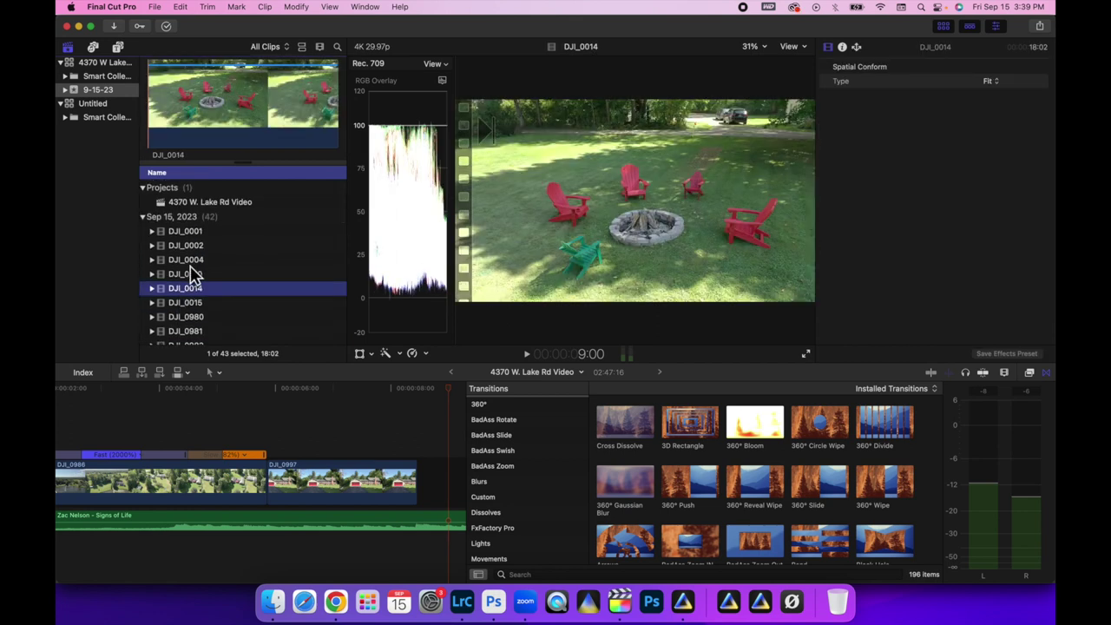
left_click(190, 266)
left_click(189, 249)
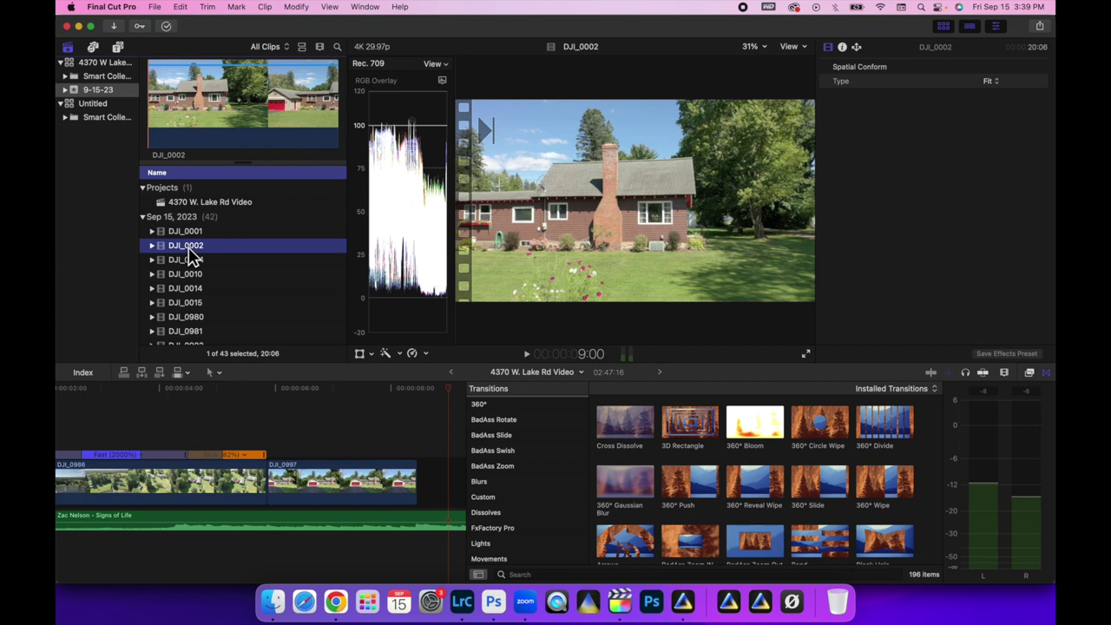
left_click(189, 232)
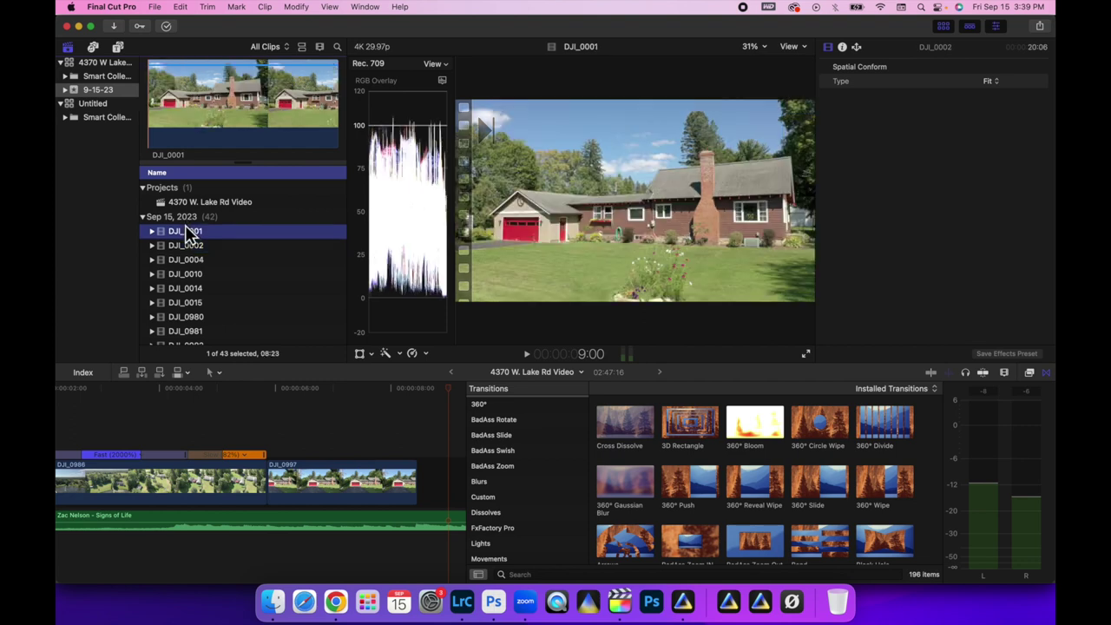
left_click(190, 293)
left_click(190, 304)
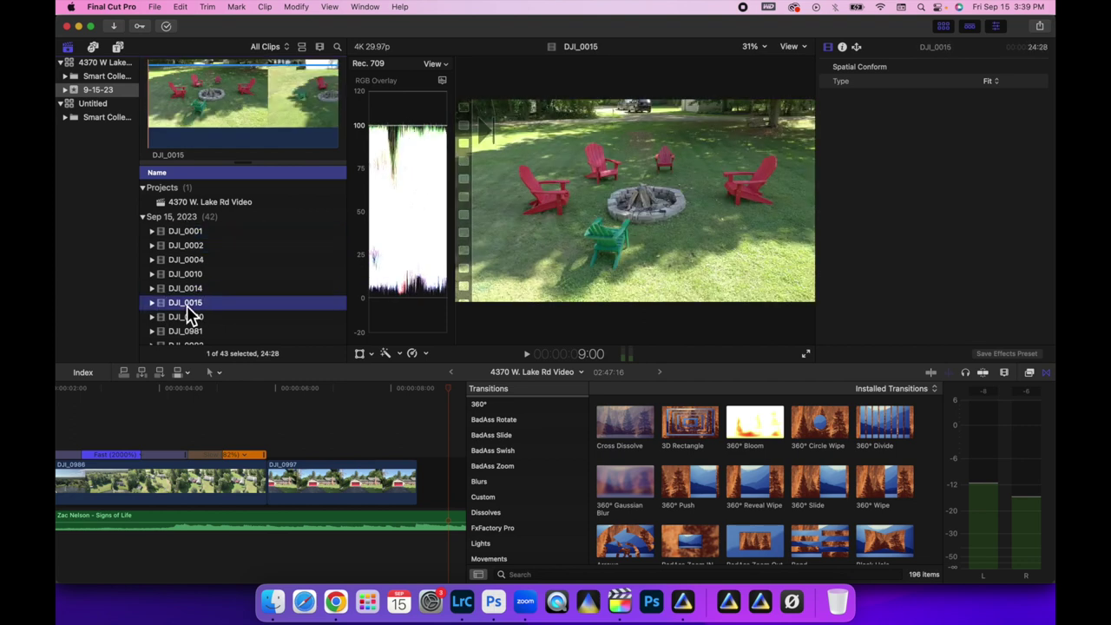
left_click(189, 317)
left_click(190, 332)
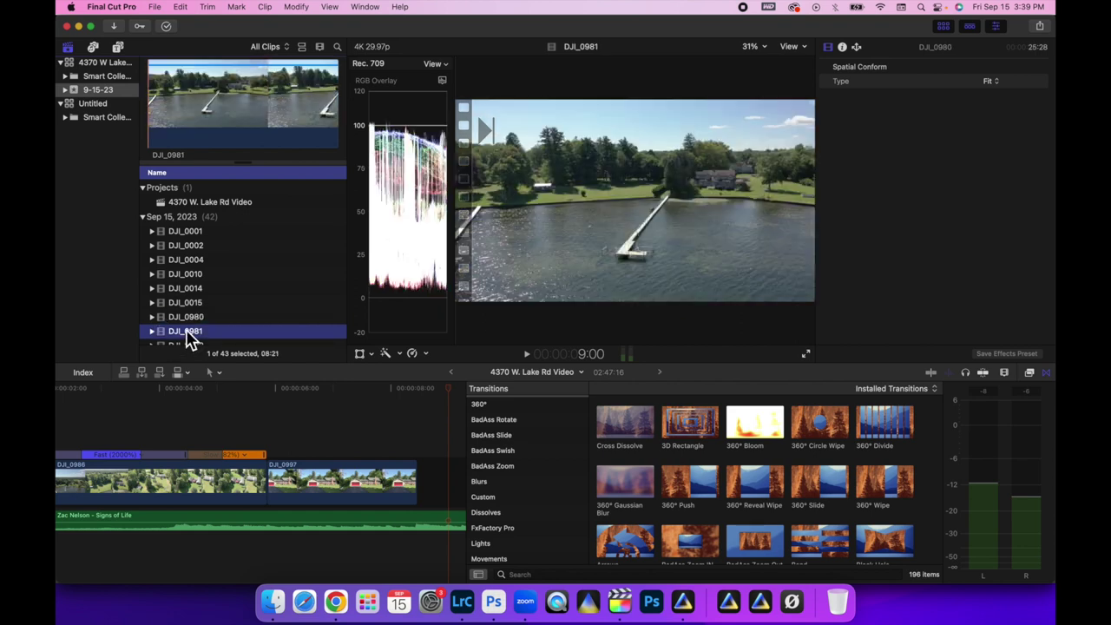
- Step through the remaining drone clips and the P1019444 interior clips, then revisit DJI_0002
key("Down")
key("Down")
key("Down")
key("Down")
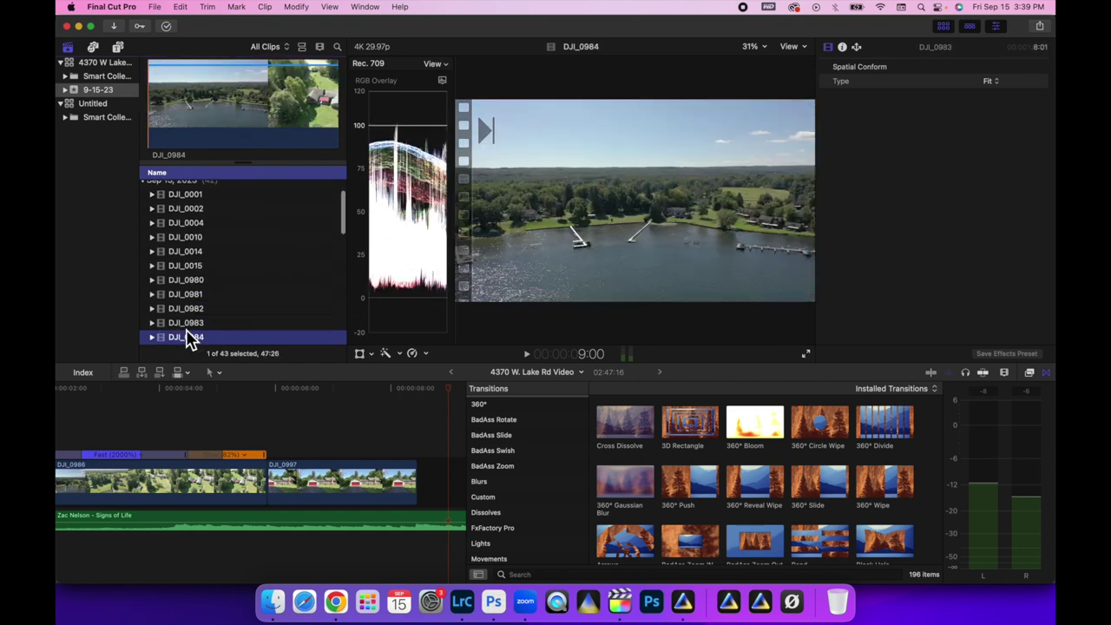
key("Down")
key("Down")
key("Down")
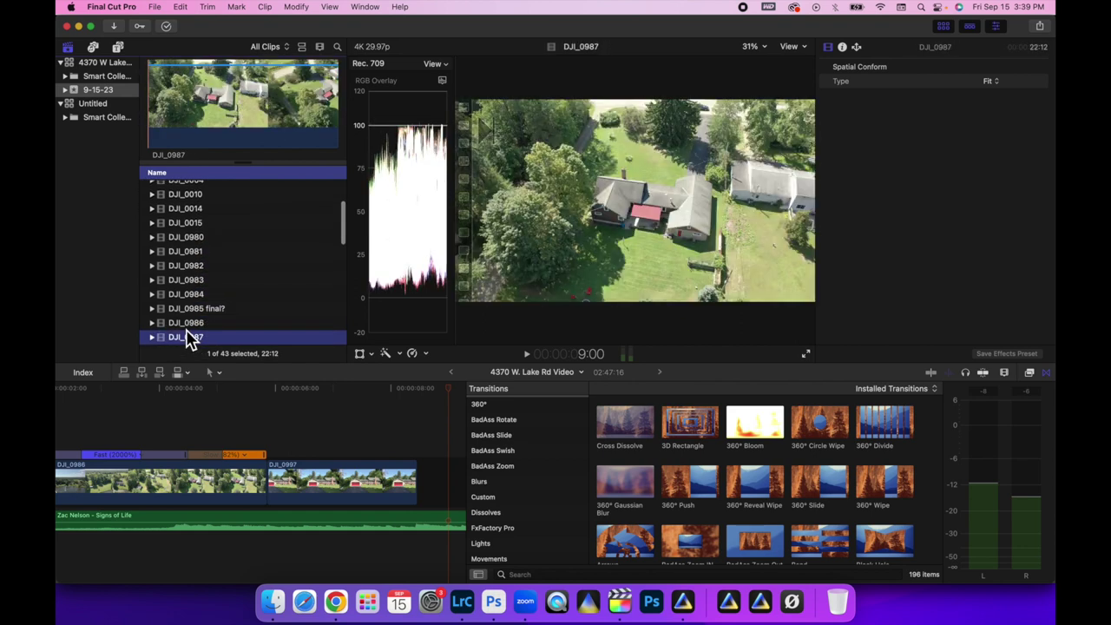
key("Down")
key("Down")
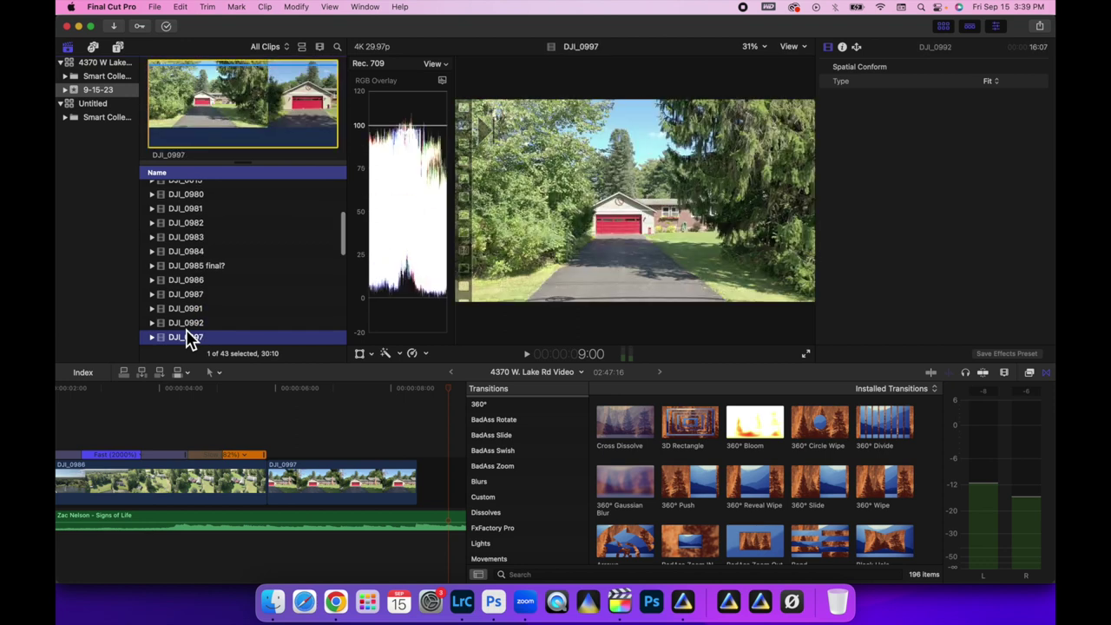
key("Down")
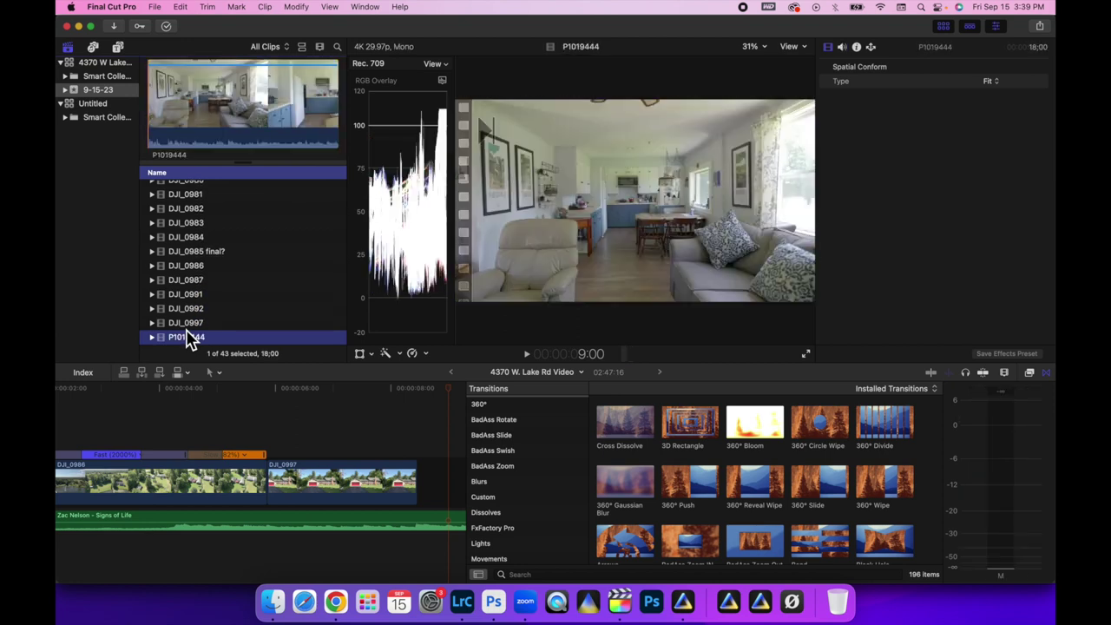
key("Down")
scroll(189, 338, "up", 5)
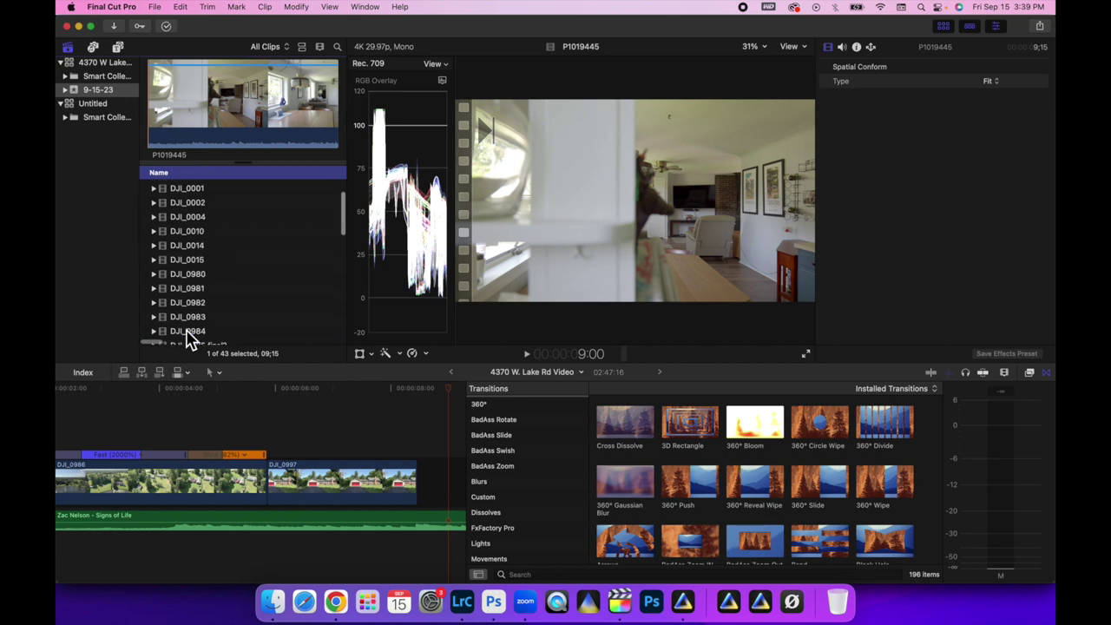
left_click(193, 246)
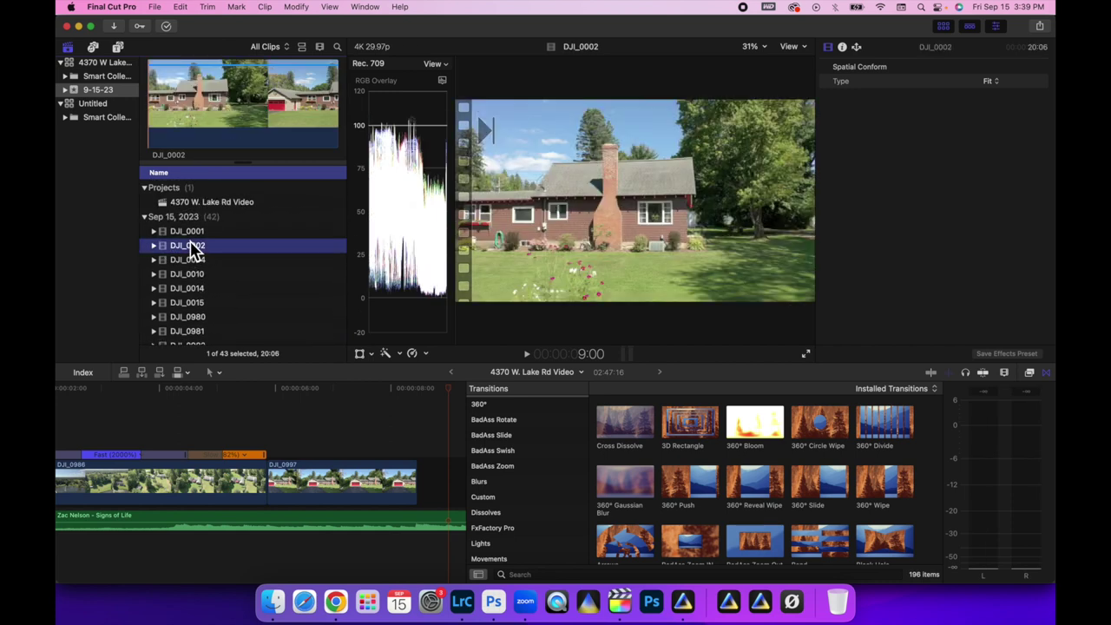
- Select the DJI_0010 back-of-house clip and append it to the timeline end
key("Down")
key("Down")
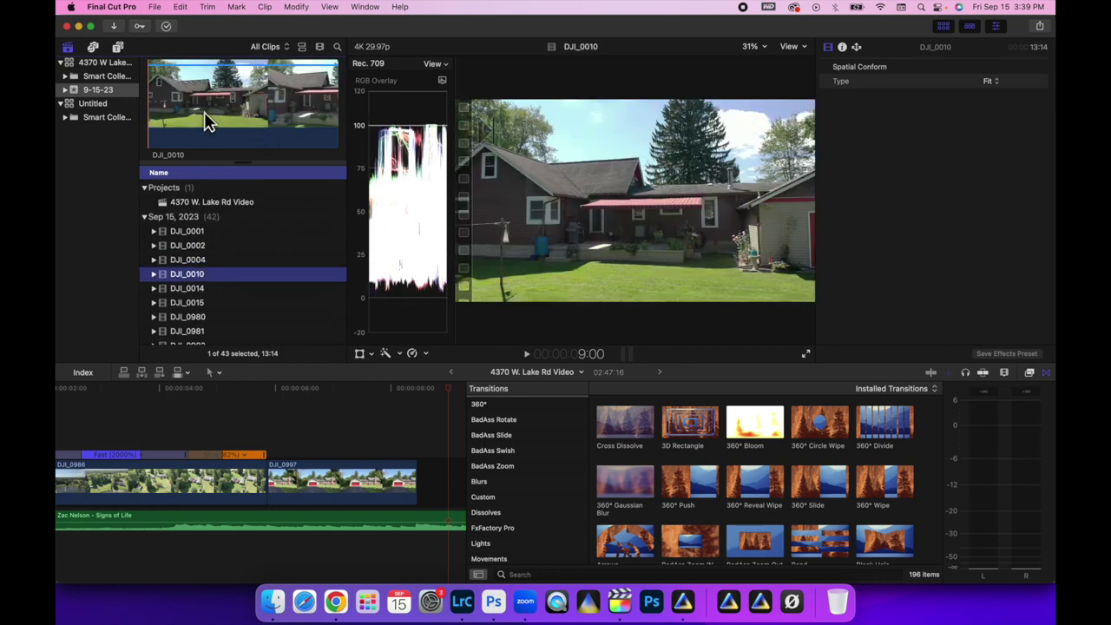
left_click(206, 121)
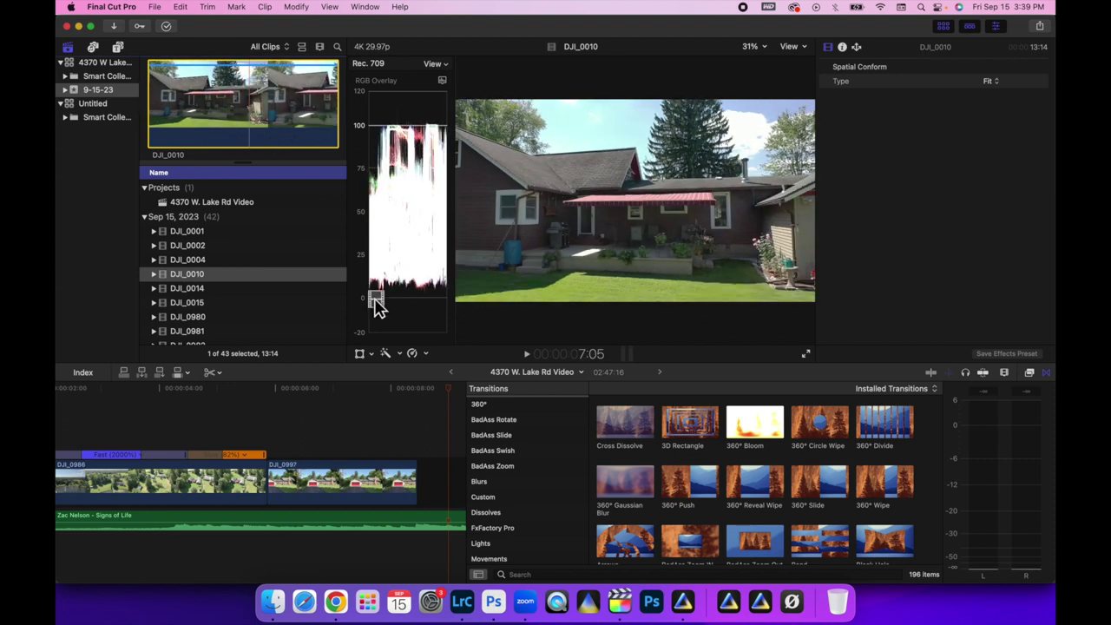
left_click_drag(377, 308, 439, 478)
- Trim about four seconds off DJI_0010's start in two edge drags
key("b")
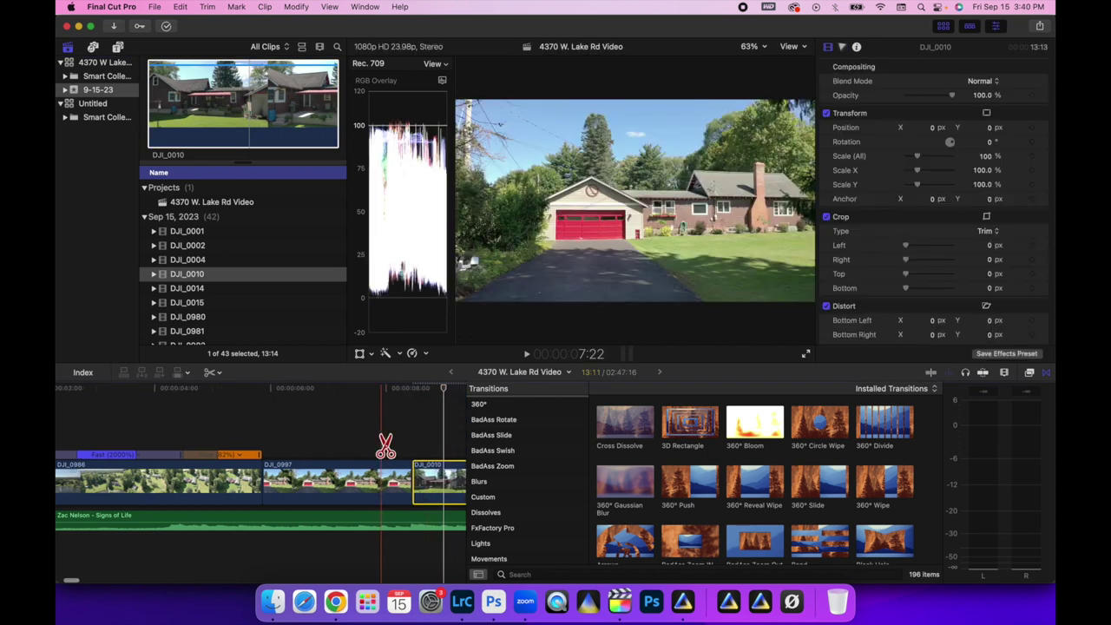
key("a")
scroll(390, 450, "right", 3)
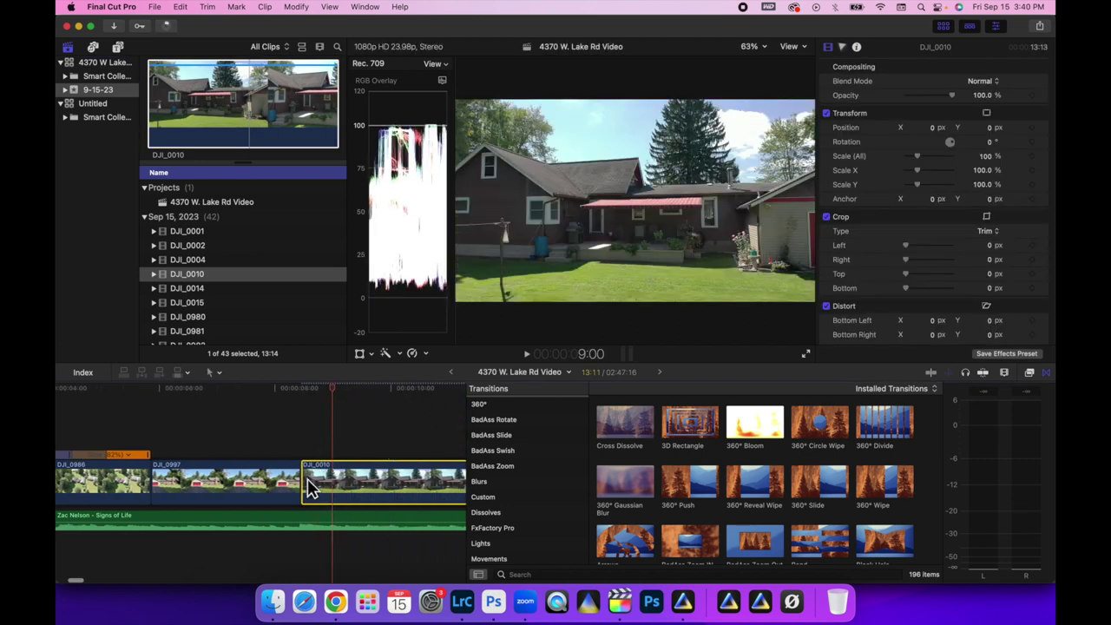
left_click_drag(311, 489, 420, 498)
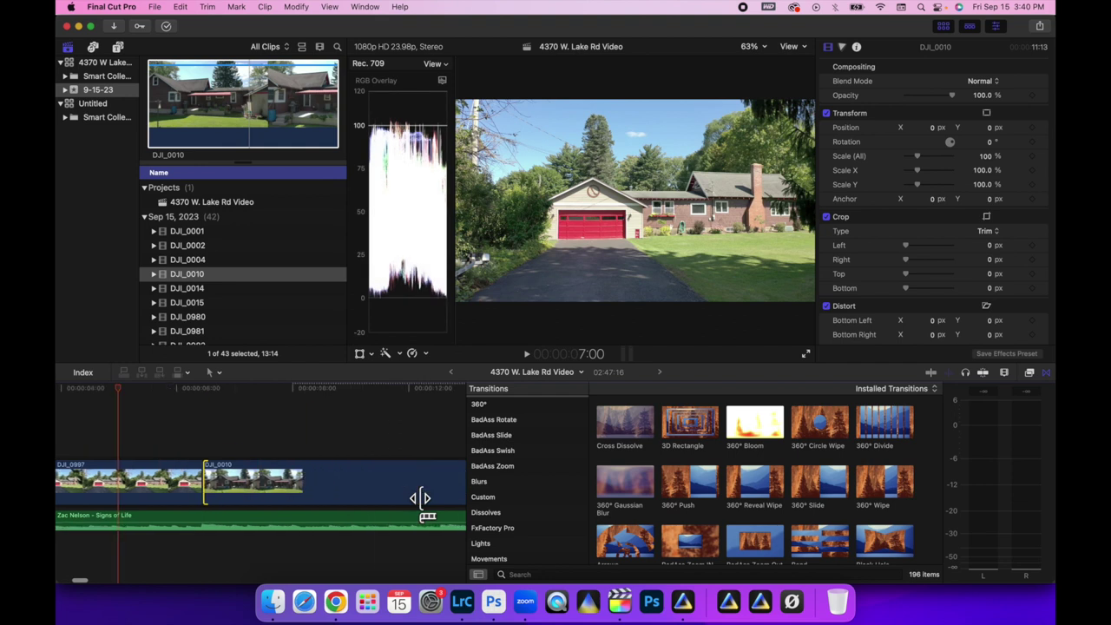
scroll(108, 468, "right", 5)
left_click_drag(65, 482, 179, 496)
- Play back the trimmed DJI_0010 edit from about 10:16 and preview DJI_0014
key("space")
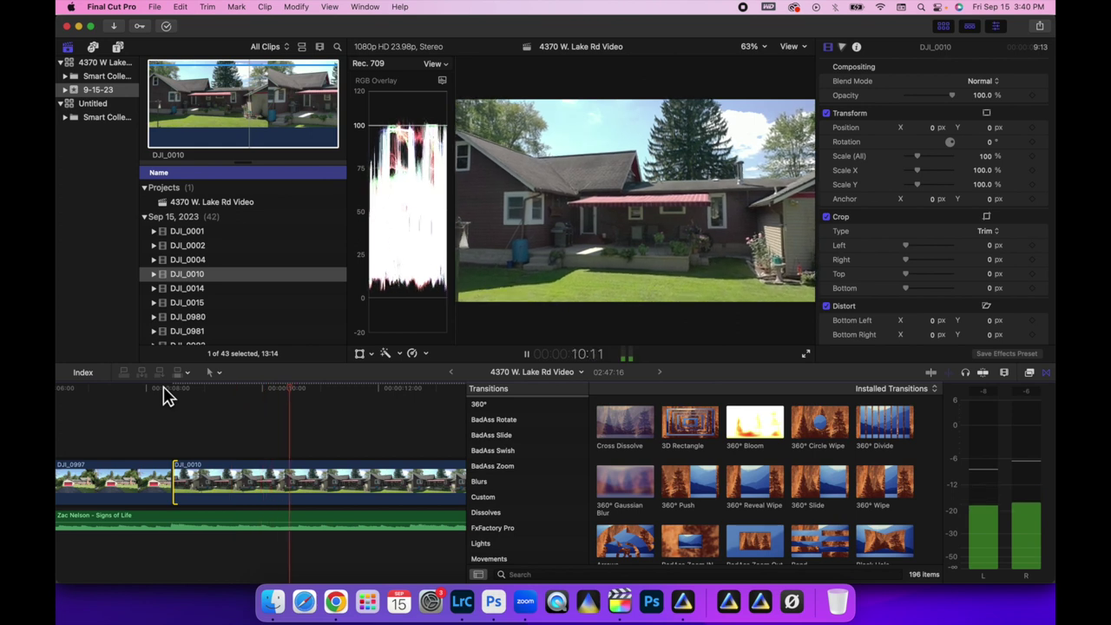
key("space")
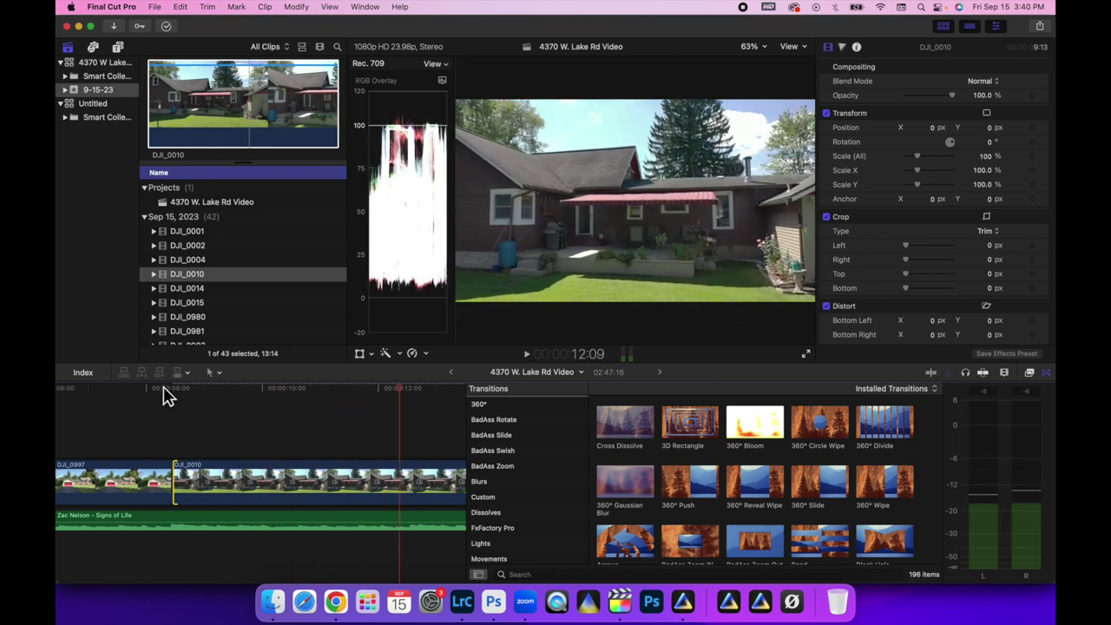
key("space")
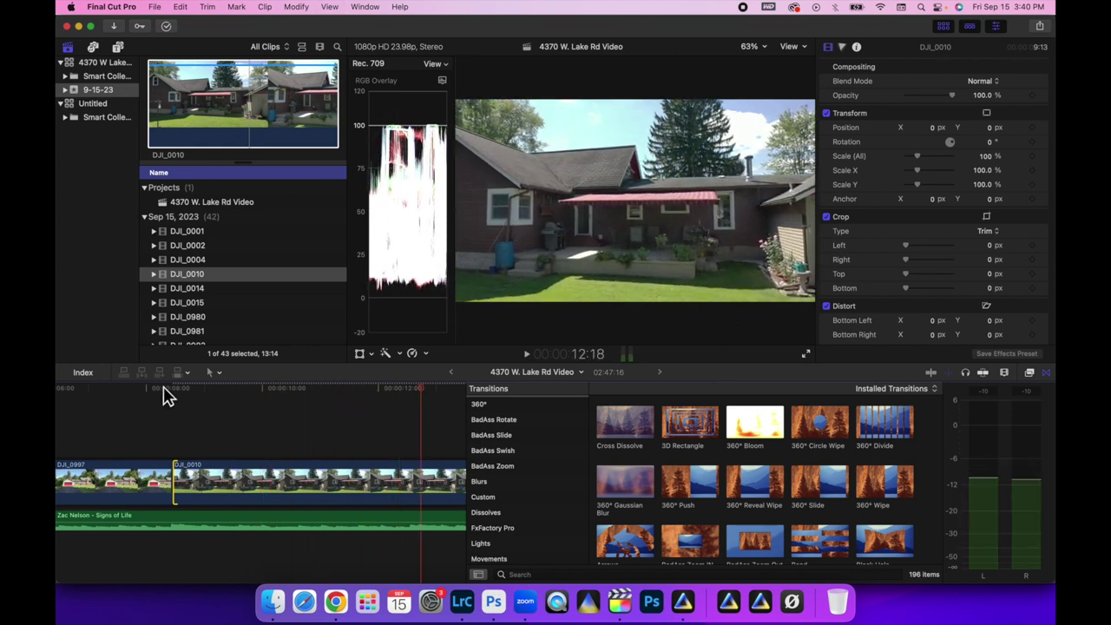
left_click_drag(423, 395, 300, 414)
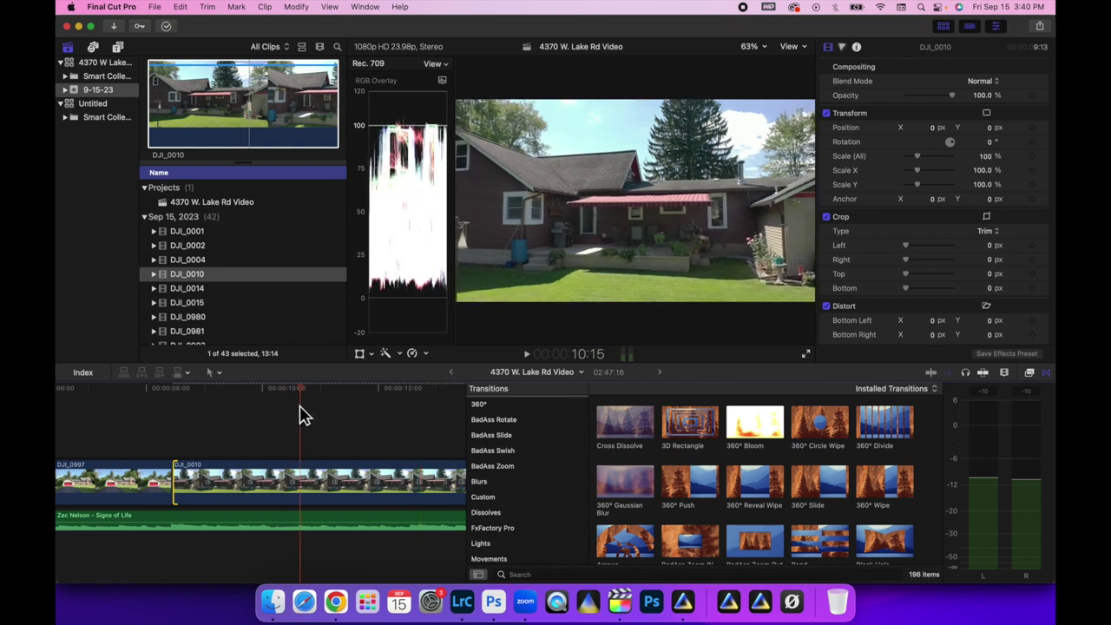
left_click(190, 290)
- Preview library clips and take a later-starting range of the DJI_0980 lake shot
left_click(191, 304)
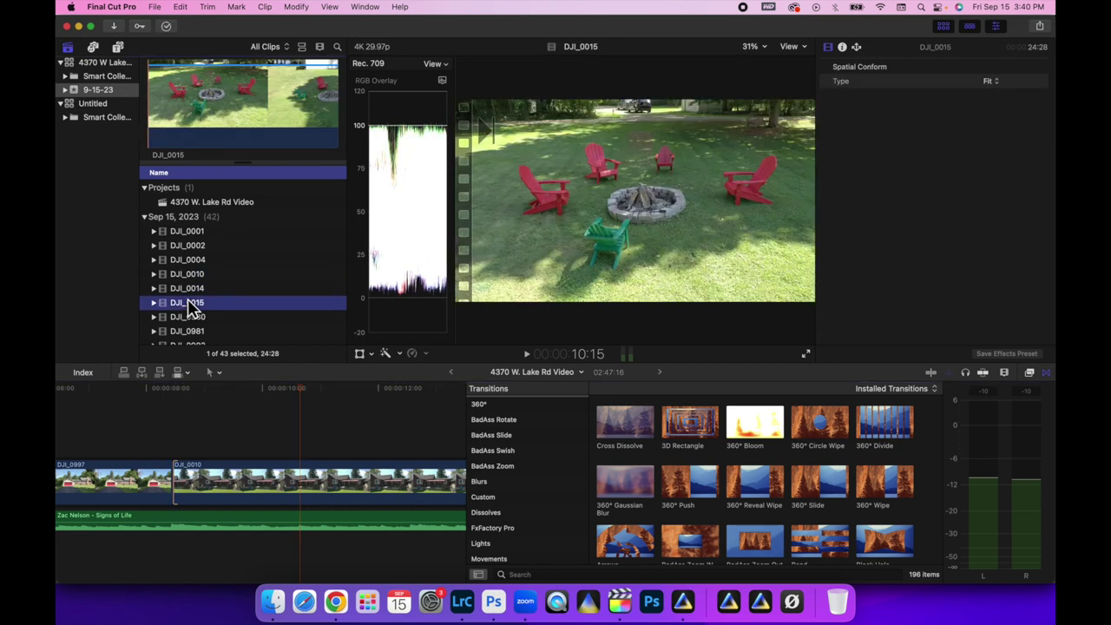
left_click(184, 233)
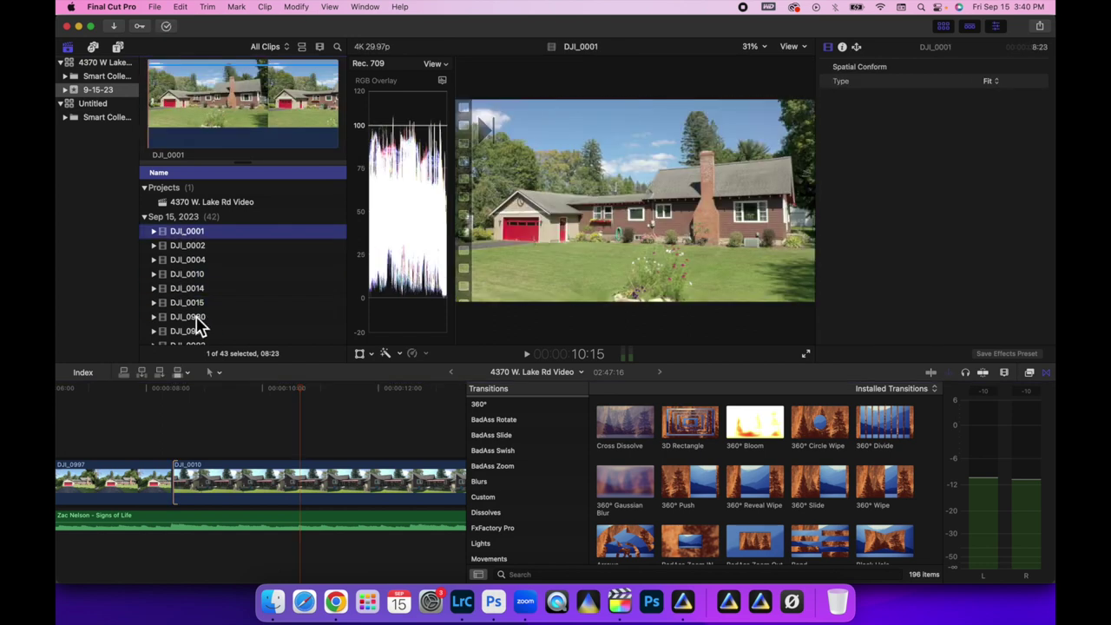
left_click(189, 318)
left_click(236, 110)
key("space")
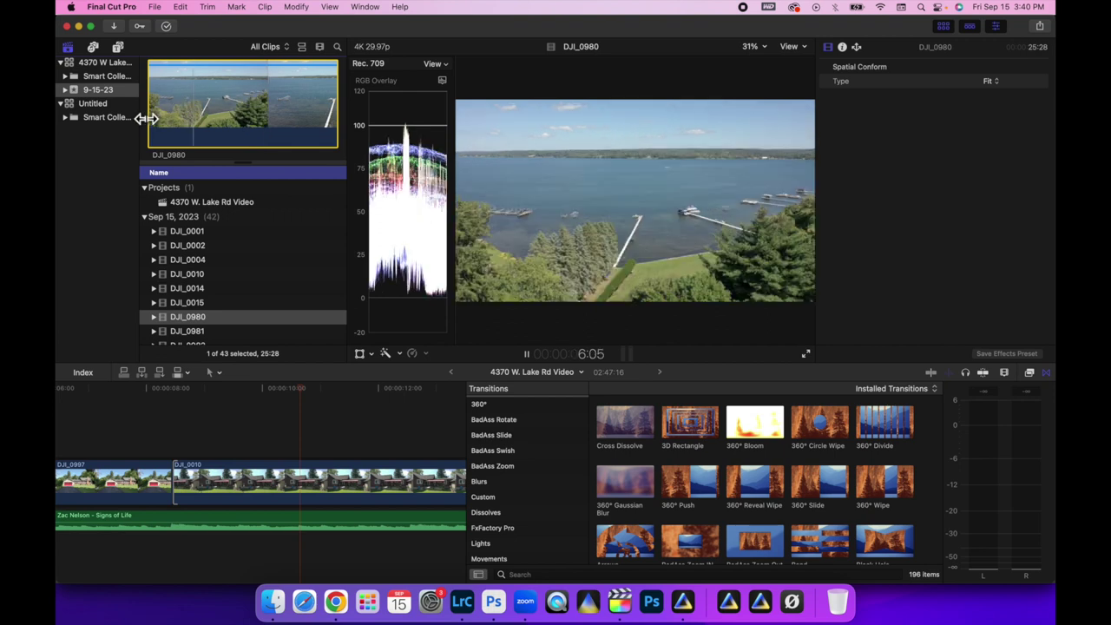
left_click_drag(145, 119, 177, 475)
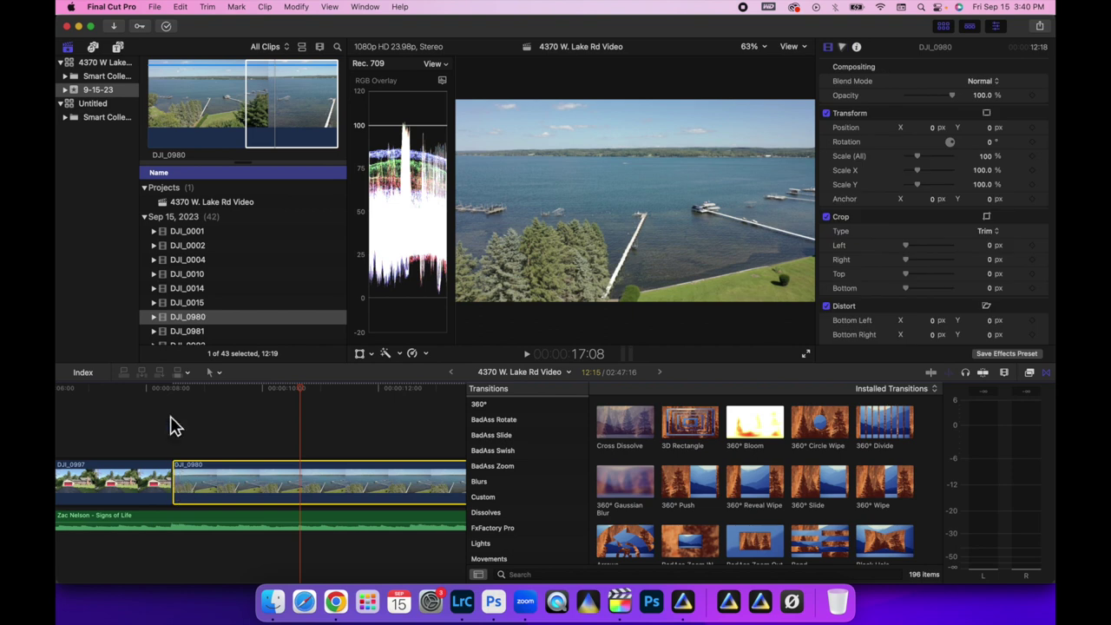
- Play from about 8:00, then split off and delete DJI_0980's unwanted opening
left_click(159, 397)
key("space")
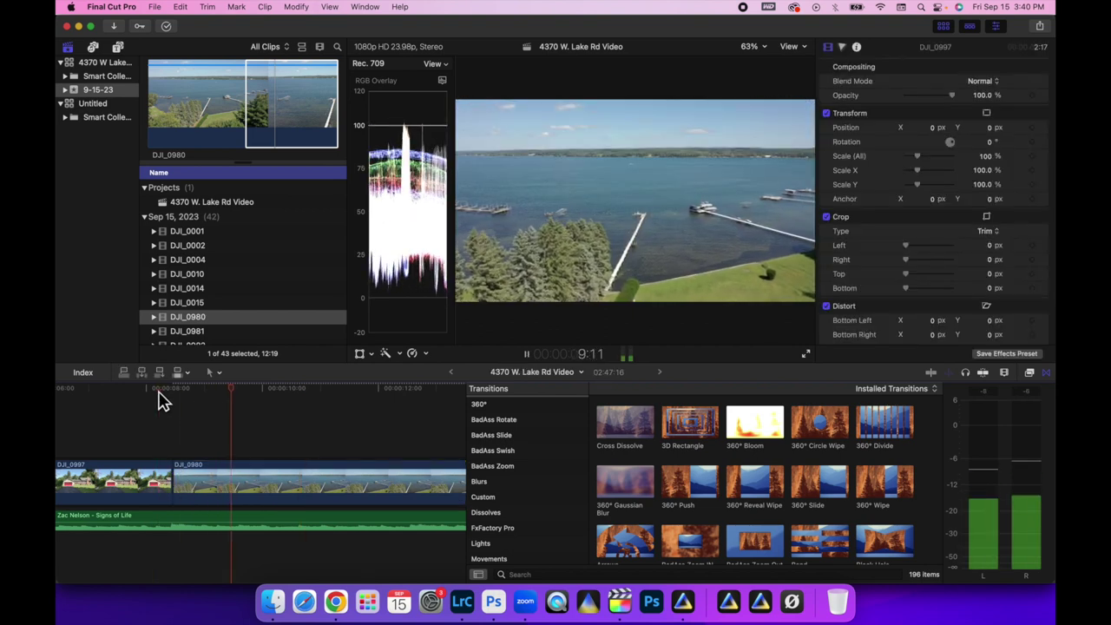
key("space")
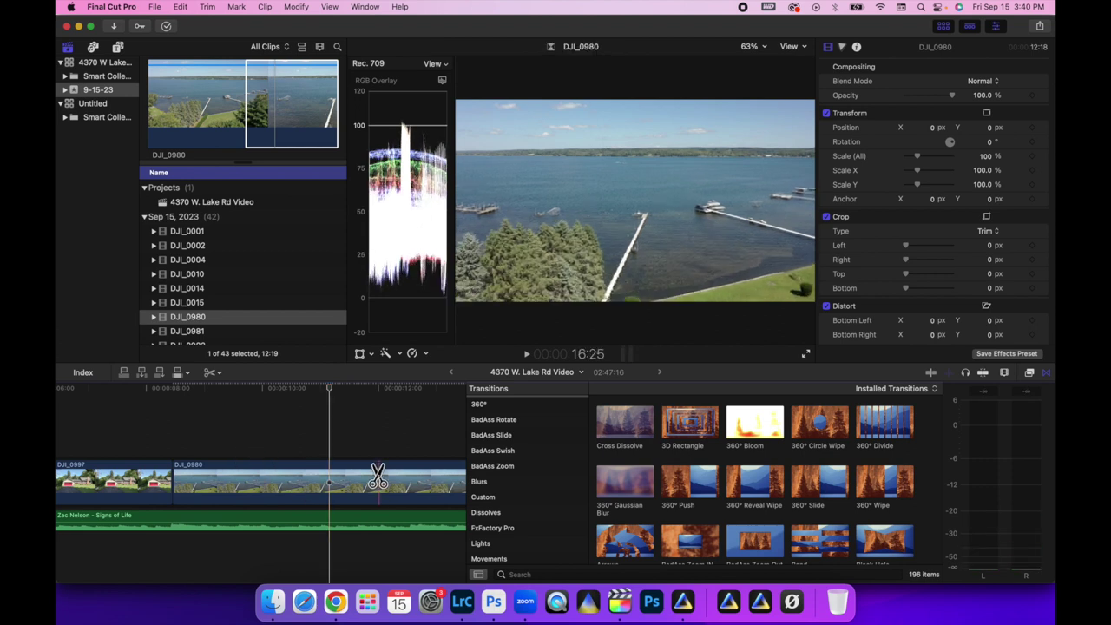
scroll(356, 475, "right", 5)
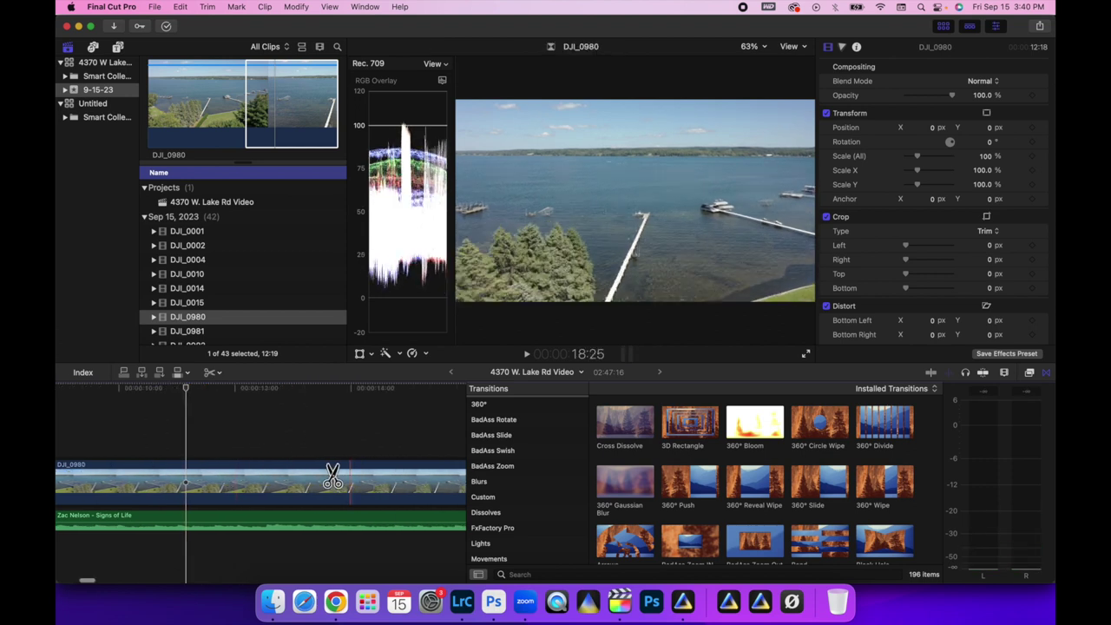
left_click(271, 480)
left_click(259, 481)
key("Delete")
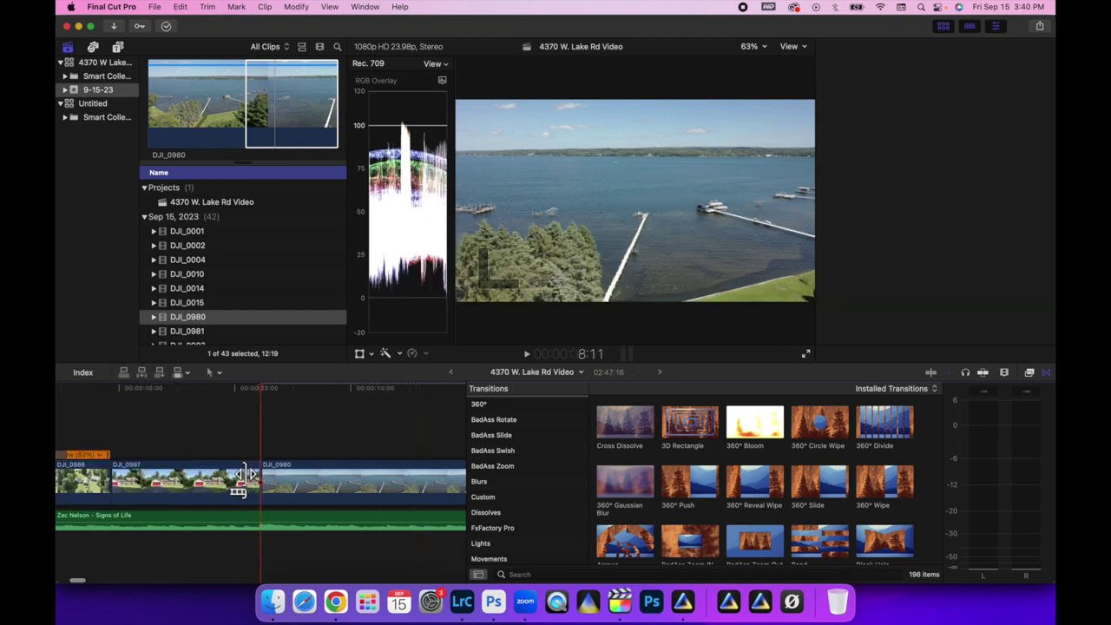
- Blade DJI_0980 at 10:18 and delete its leftover end
key("space")
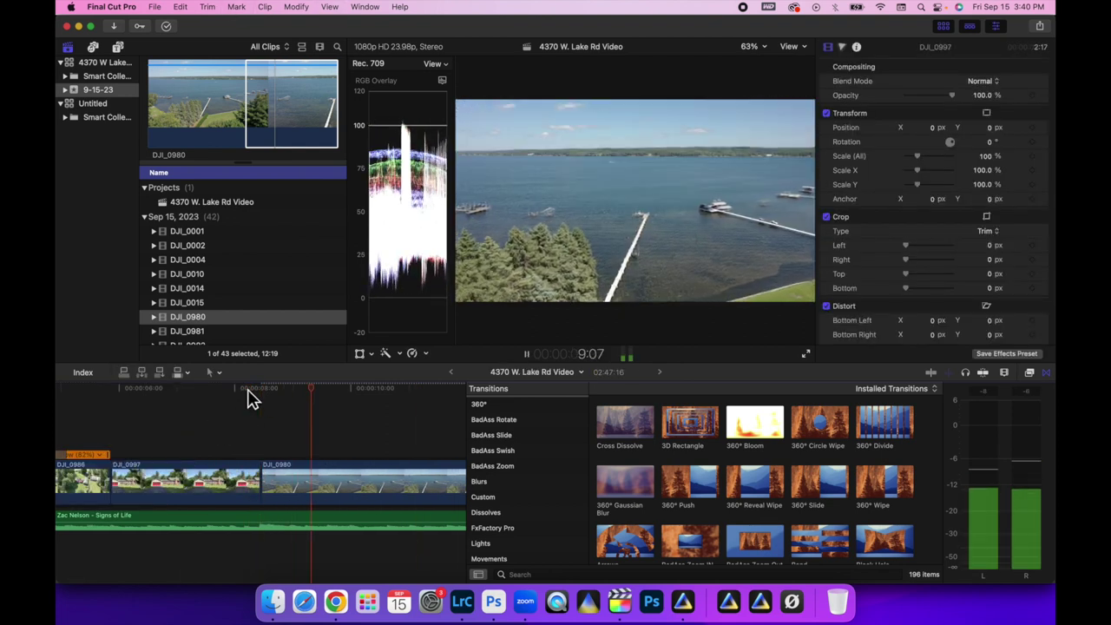
key("space")
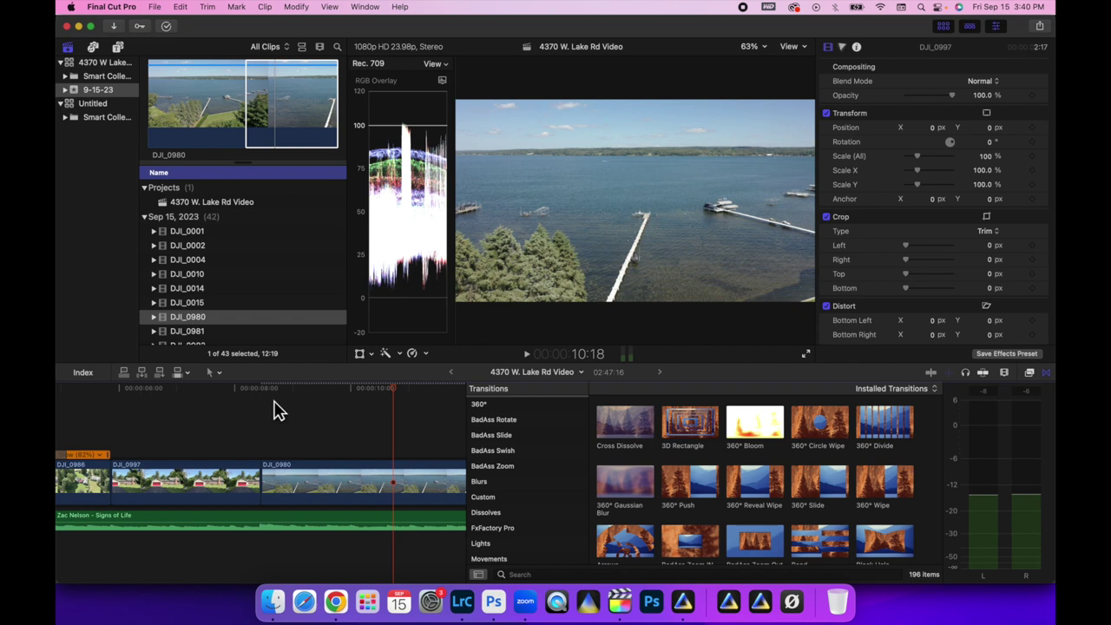
scroll(273, 408, "right", 3)
scroll(266, 453, "right", 3)
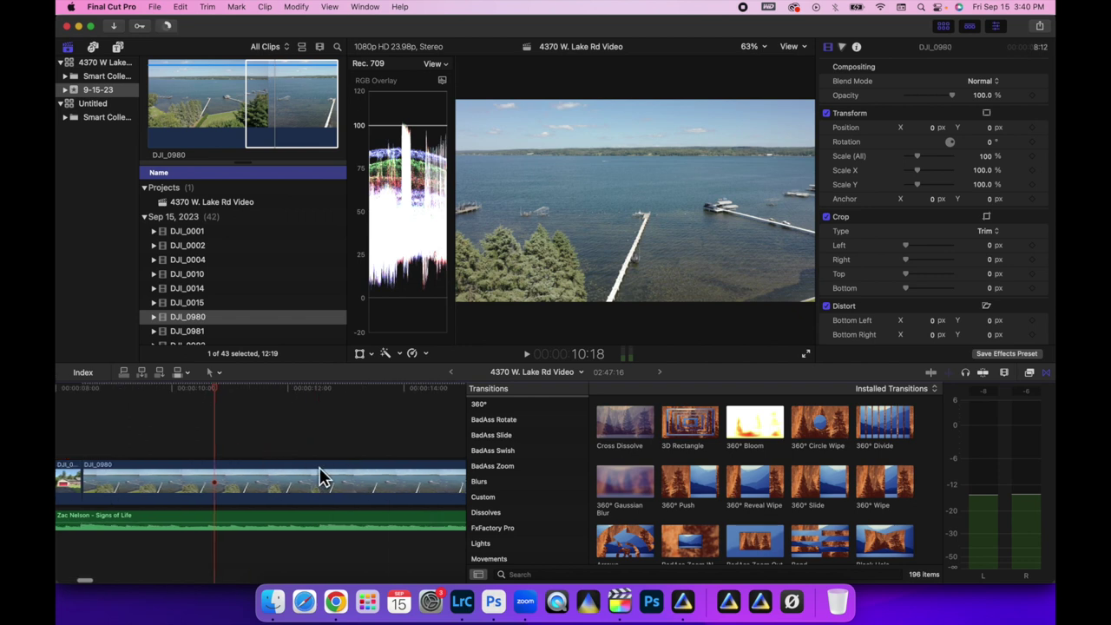
key("b")
left_click(210, 476)
left_click(242, 474)
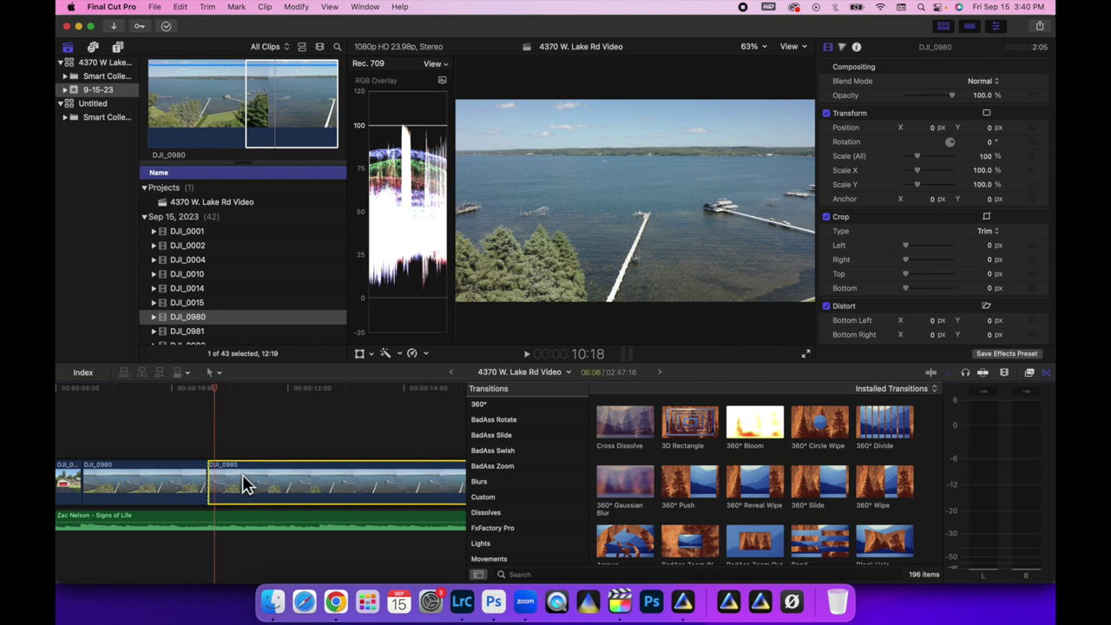
key("Delete")
- Blade DJI_0010 at 13:01 and select the part after the cut
key("space")
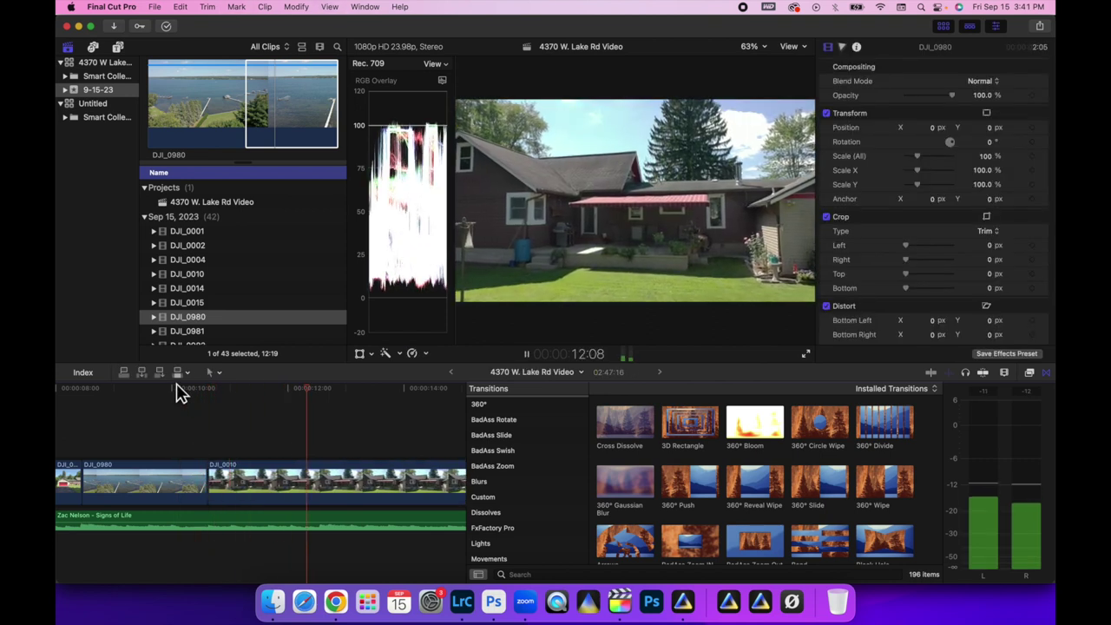
key("space")
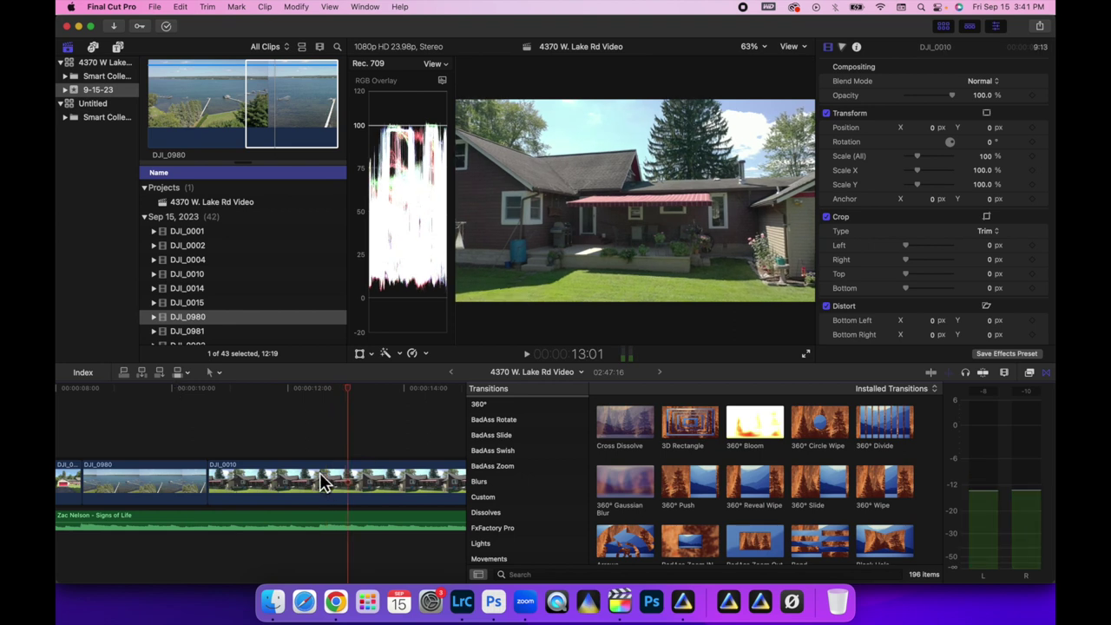
key("b")
left_click(318, 479)
left_click(352, 477)
- Delete DJI_0010's tail after 13:01 and append the P1019444 kitchen clip
key("Delete")
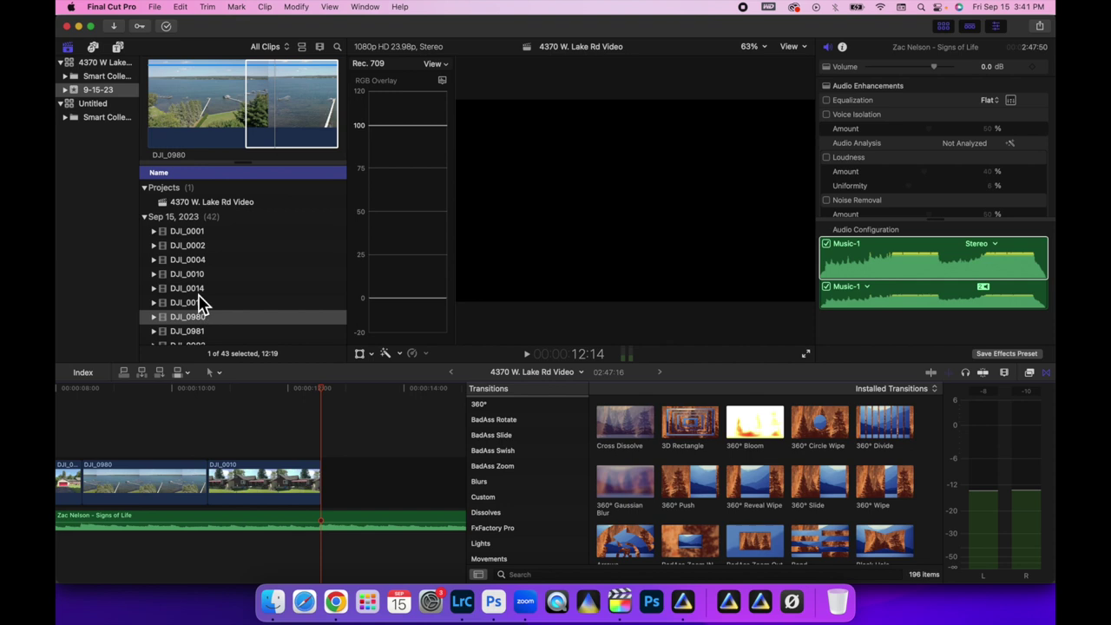
scroll(201, 303, "down", 5)
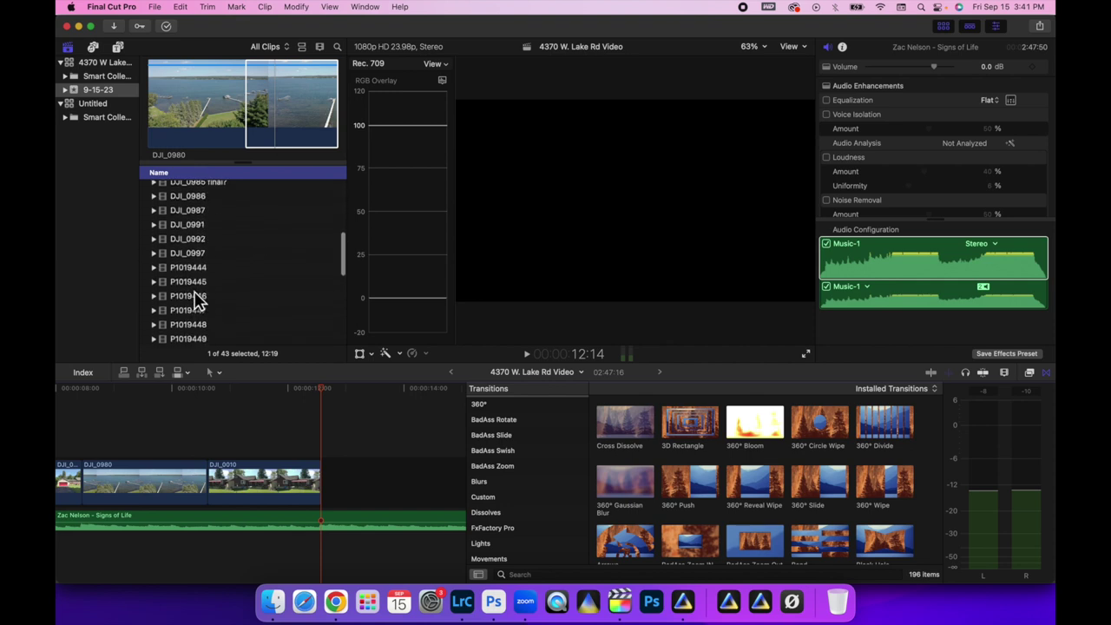
left_click(188, 269)
left_click_drag(158, 116, 377, 491)
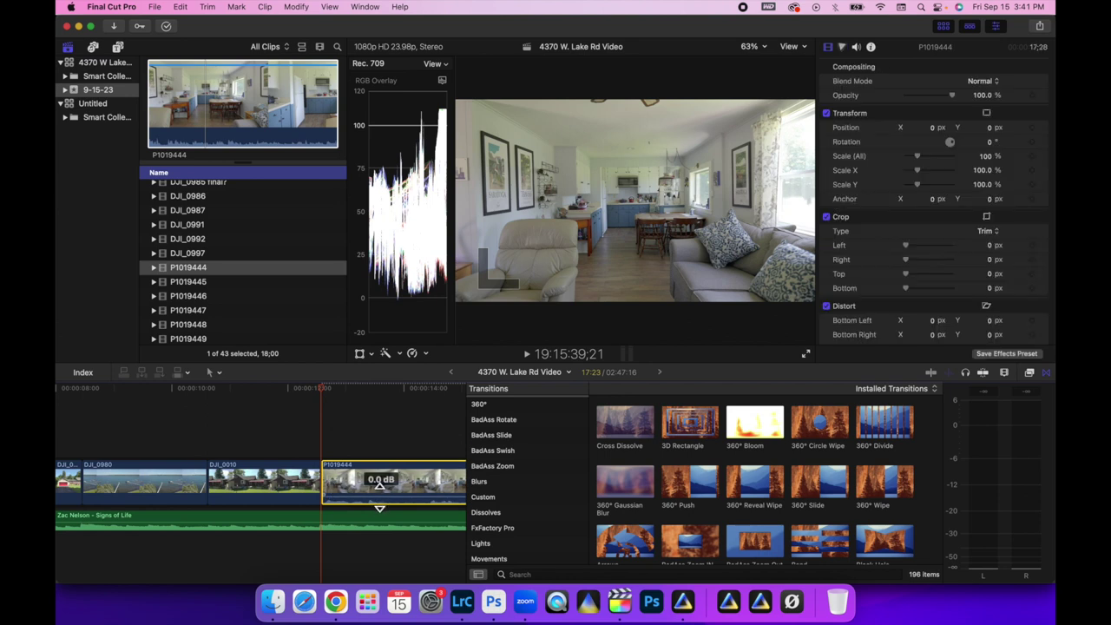
- Trim P1019444's start later in two passes, reviewing playback
left_click_drag(330, 478, 409, 466)
key("space")
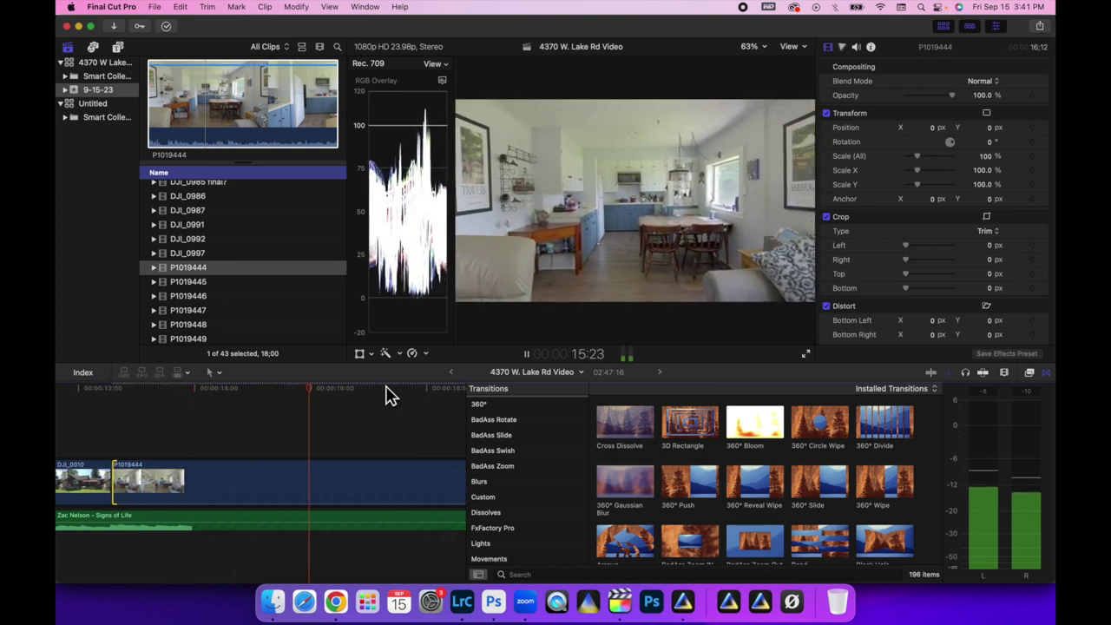
key("space")
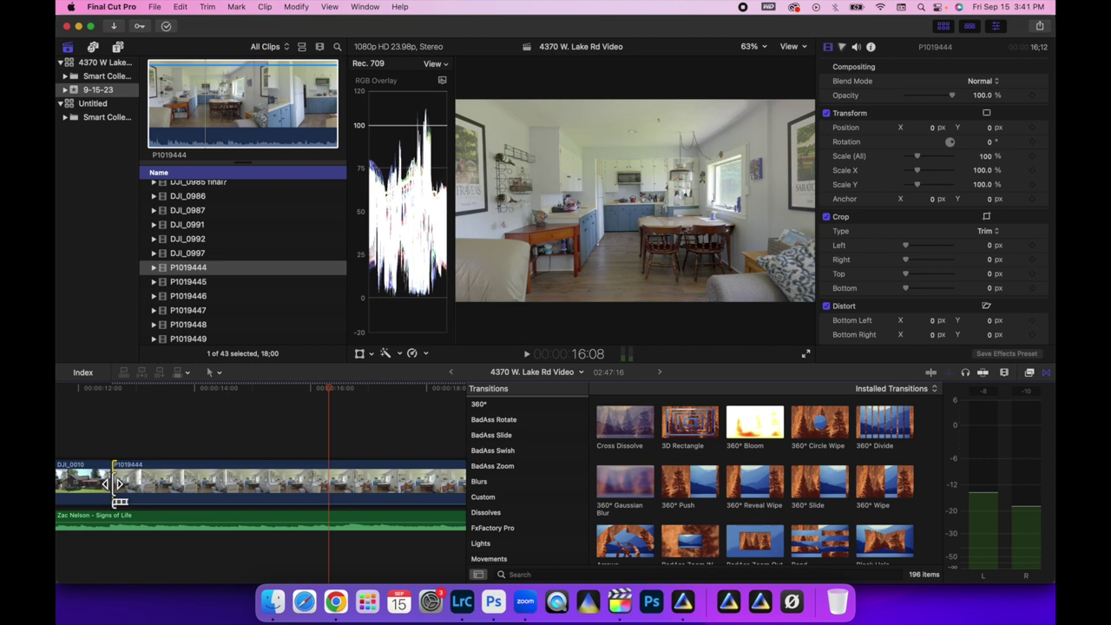
left_click_drag(117, 484, 323, 470)
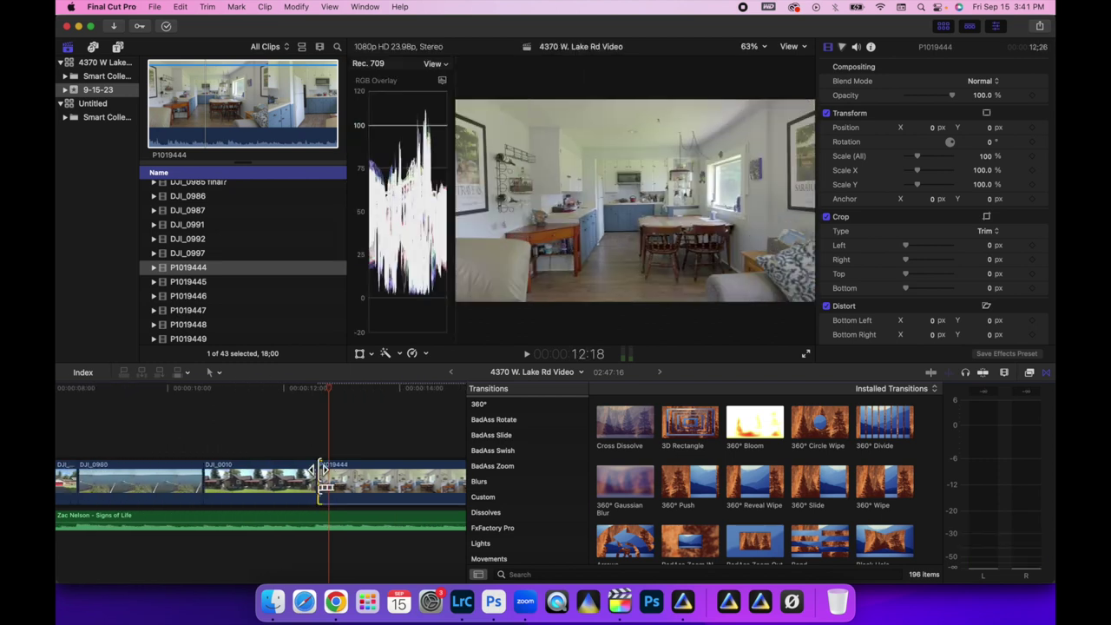
left_click(304, 389)
key("space")
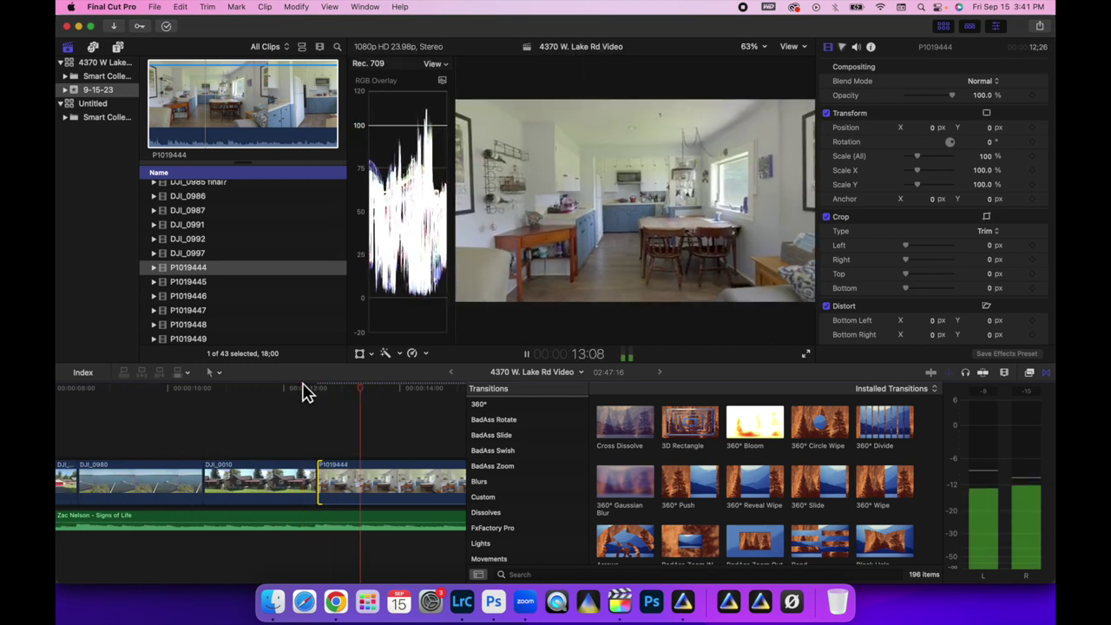
- Blade the kitchen clip at 16:20 and delete everything after the cut
left_click(329, 7)
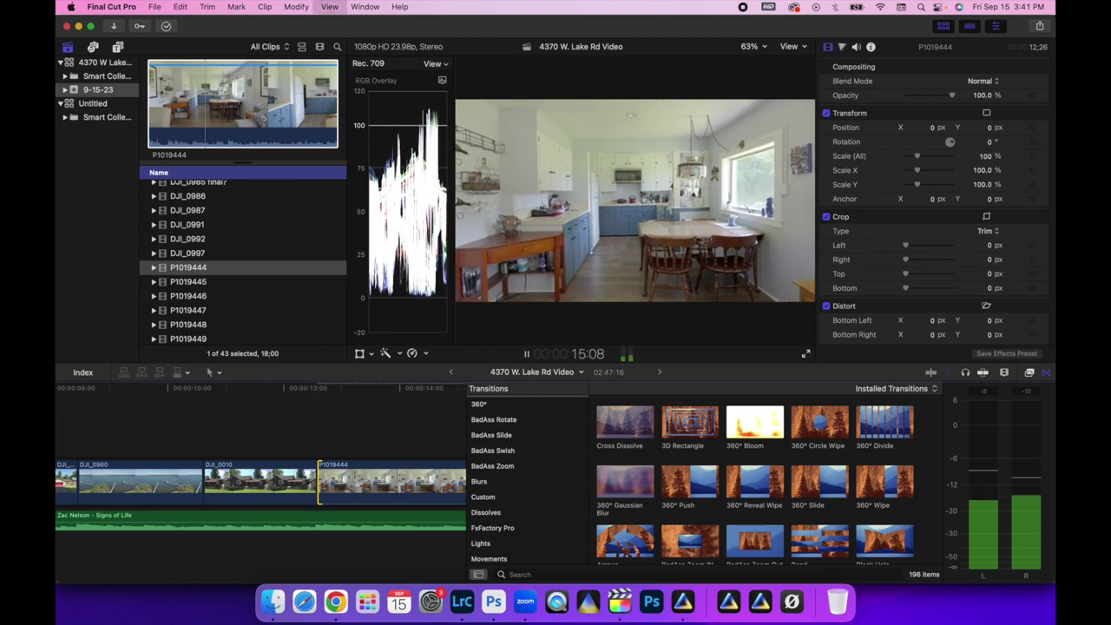
key("space")
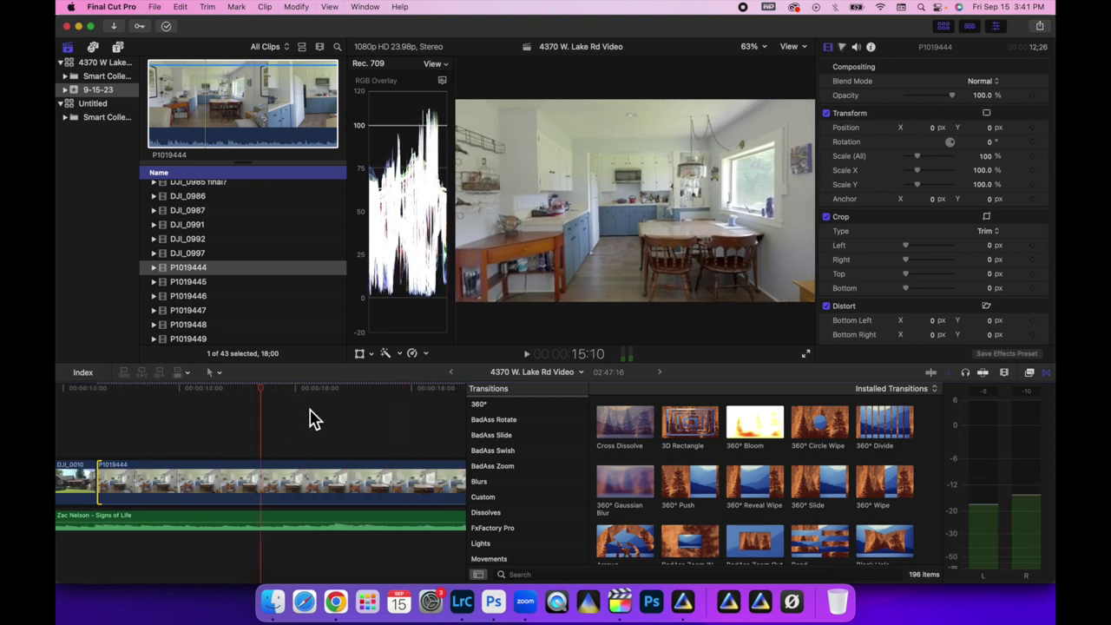
key("space")
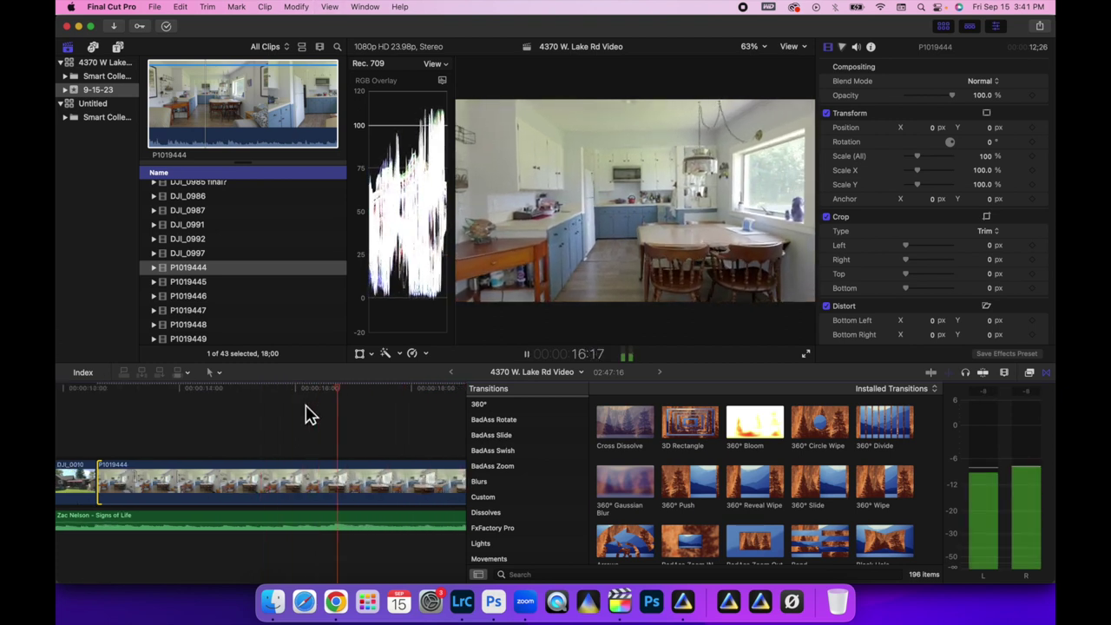
key("space")
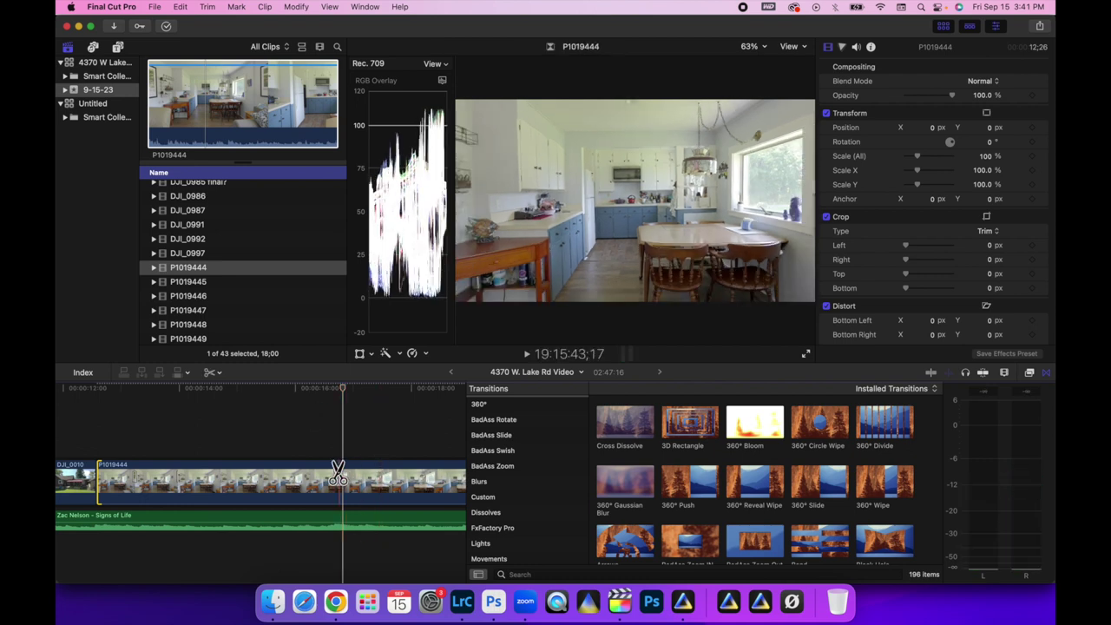
left_click(289, 476)
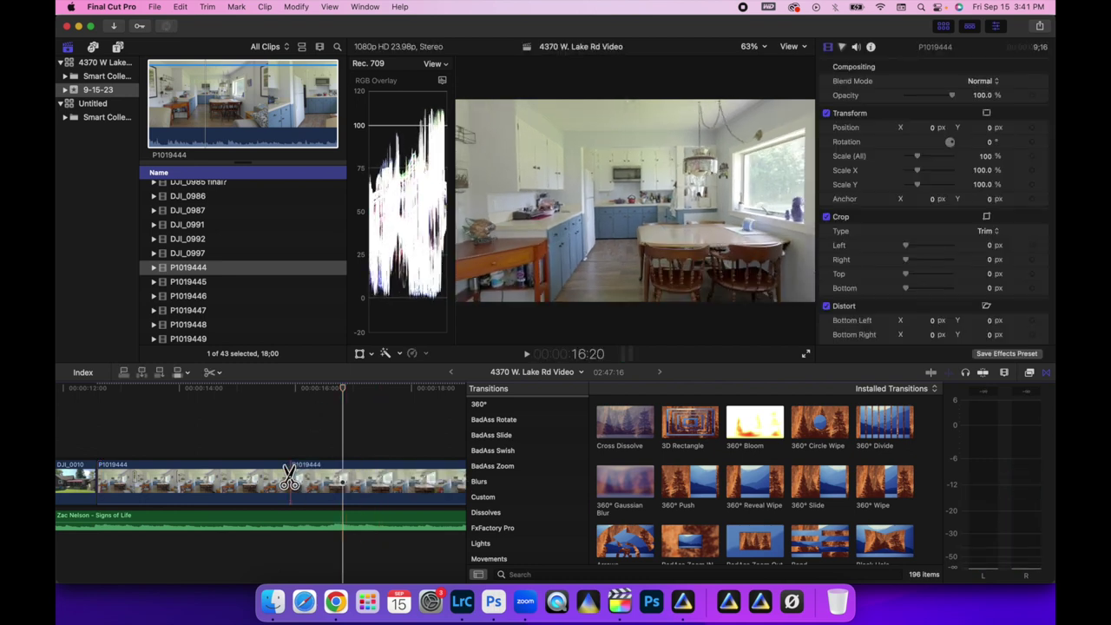
left_click(319, 487)
key("Delete")
- Retime the P1019444 kitchen clip to Slow 80% and play it back
left_click(240, 486)
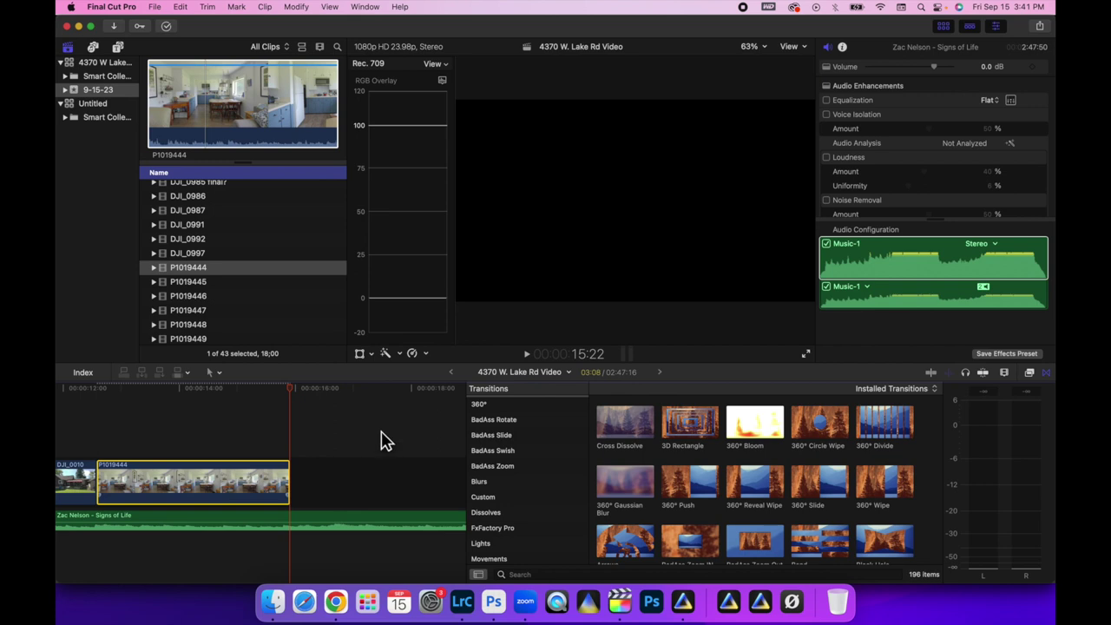
key("super+r")
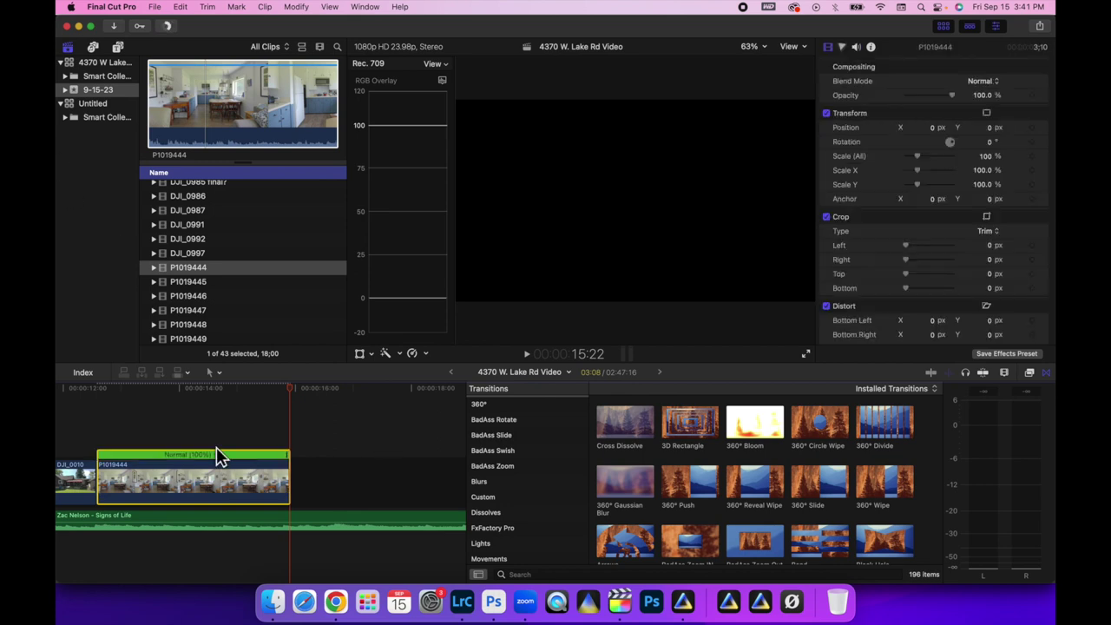
left_click_drag(284, 455, 333, 469)
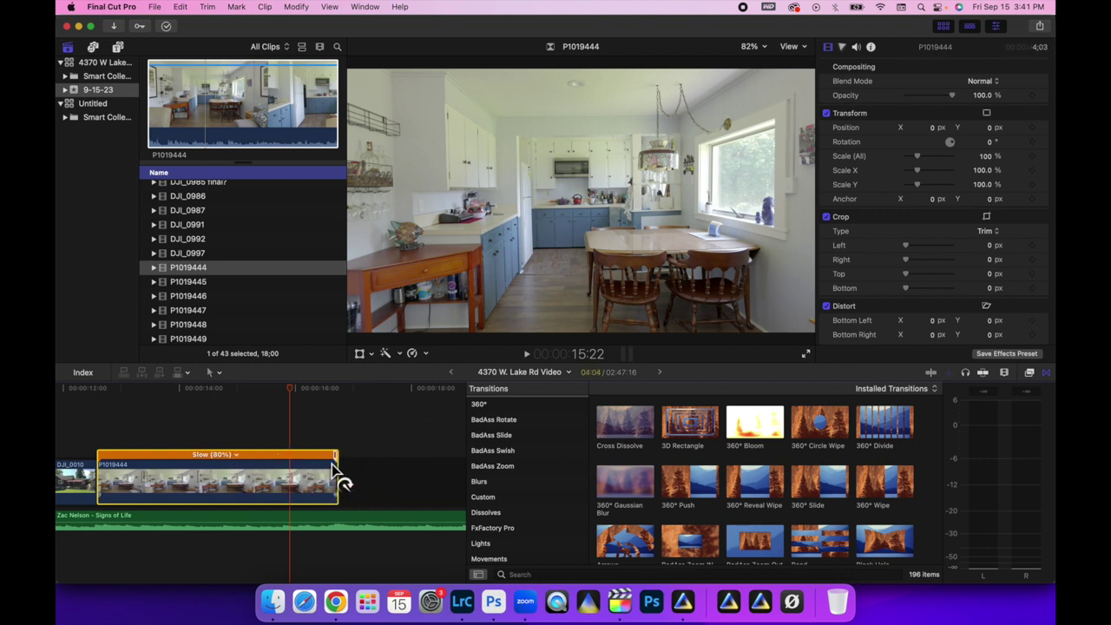
key("super+7")
left_click(85, 389)
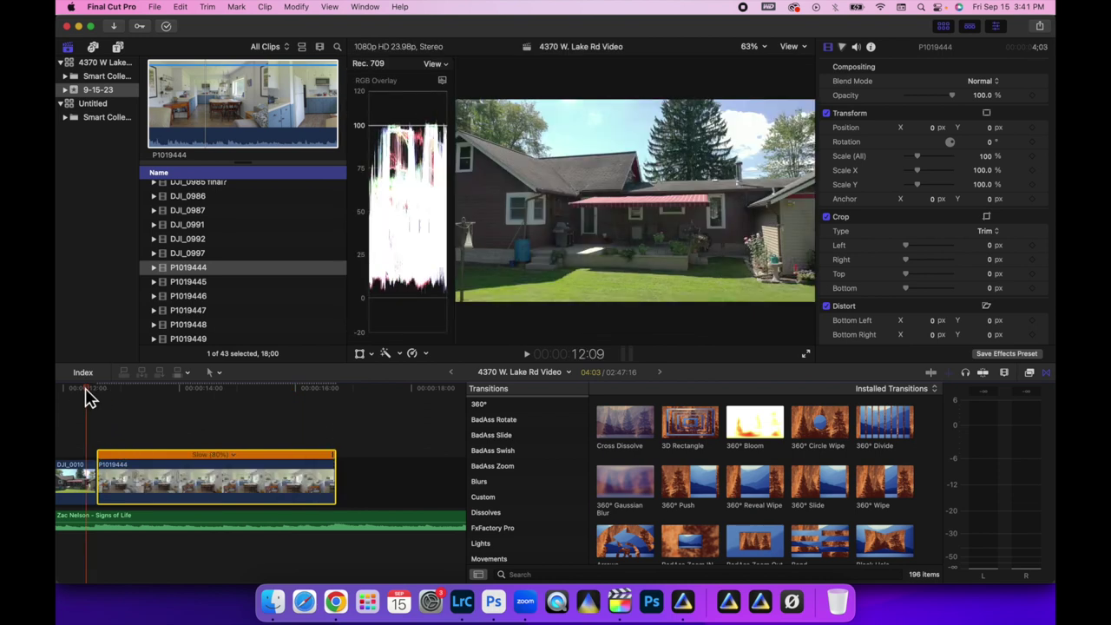
key("space")
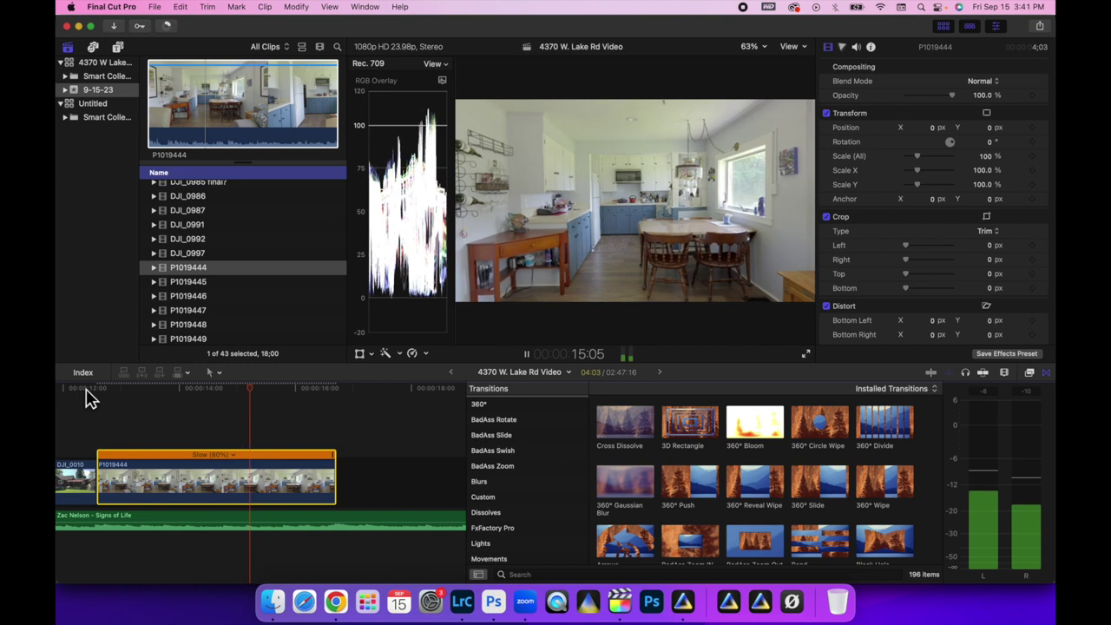
key("space")
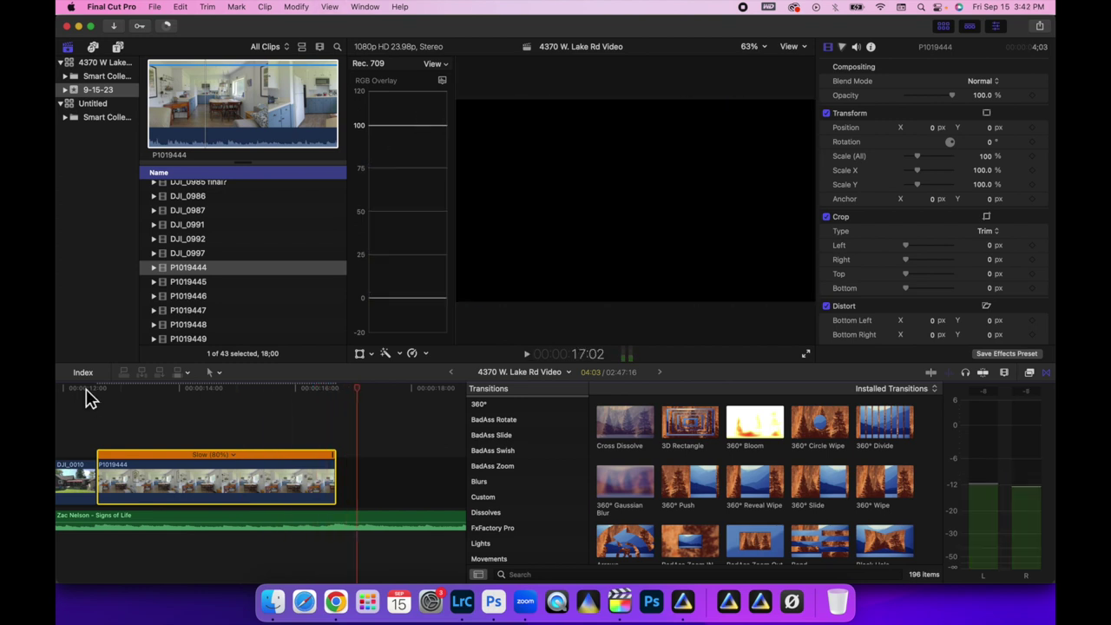
- Trim the slowed kitchen clip's end shorter twice, reviewing from the exterior shot
left_click_drag(335, 483, 279, 482)
left_click(164, 388)
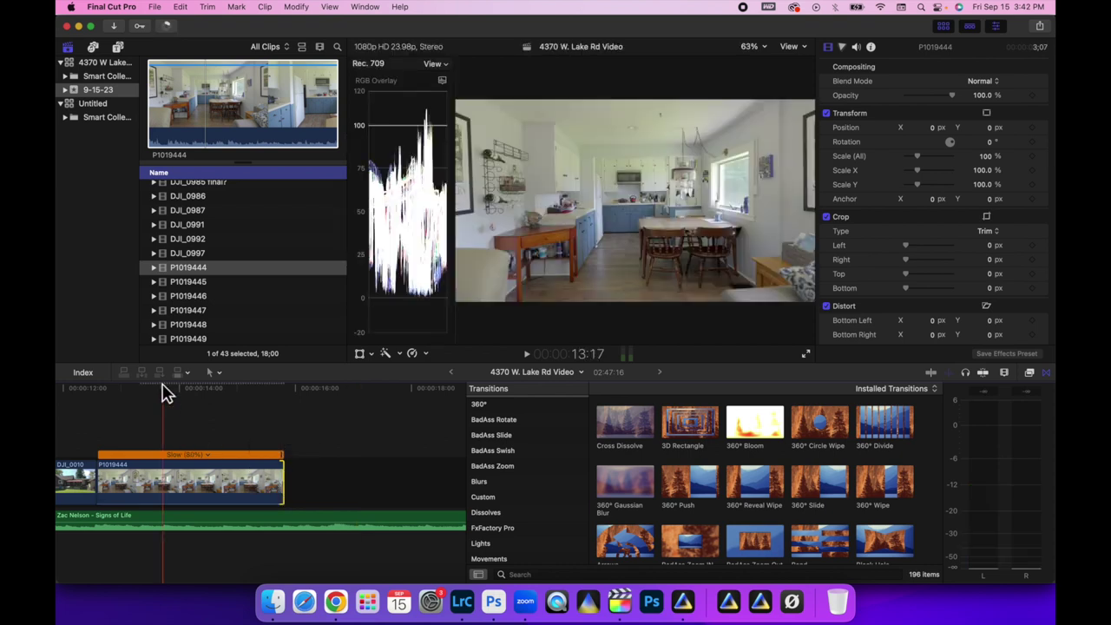
left_click(81, 389)
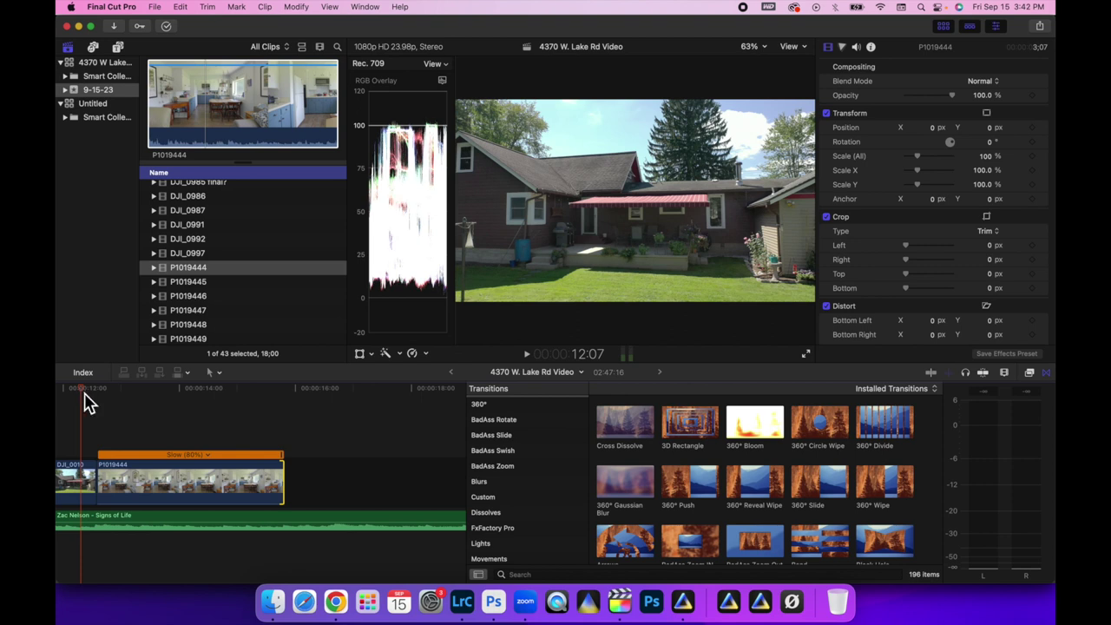
key("space")
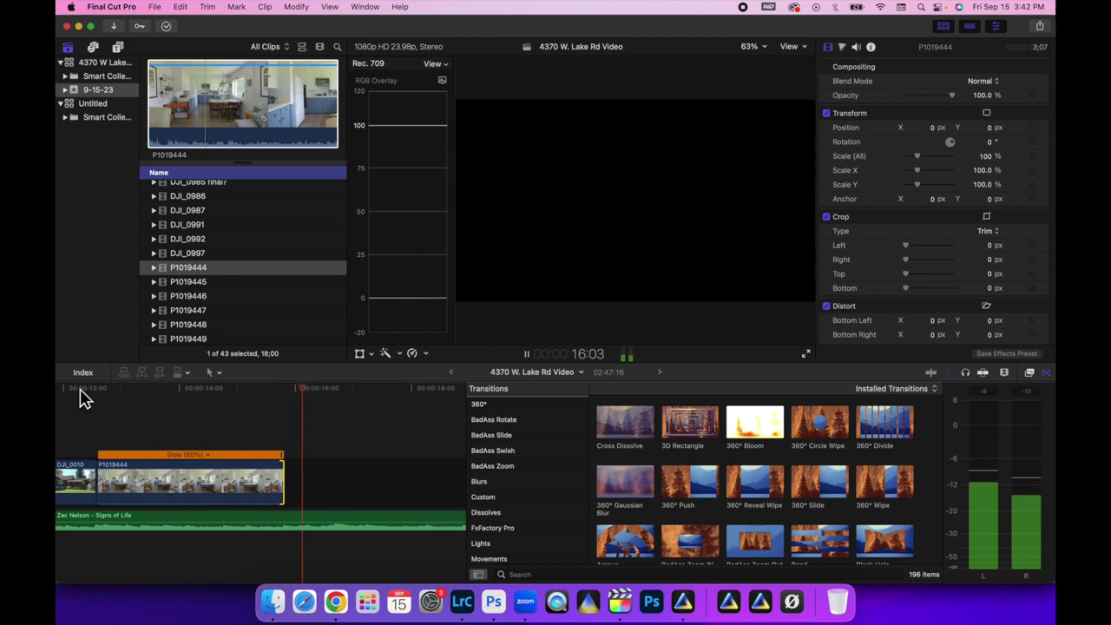
key("space")
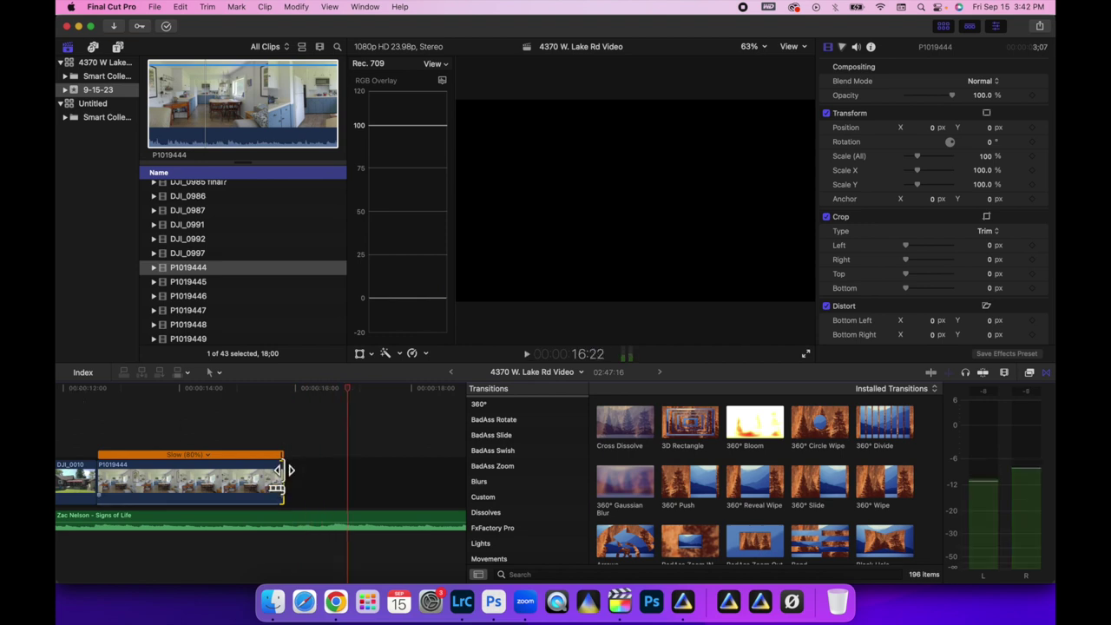
left_click_drag(279, 469, 246, 476)
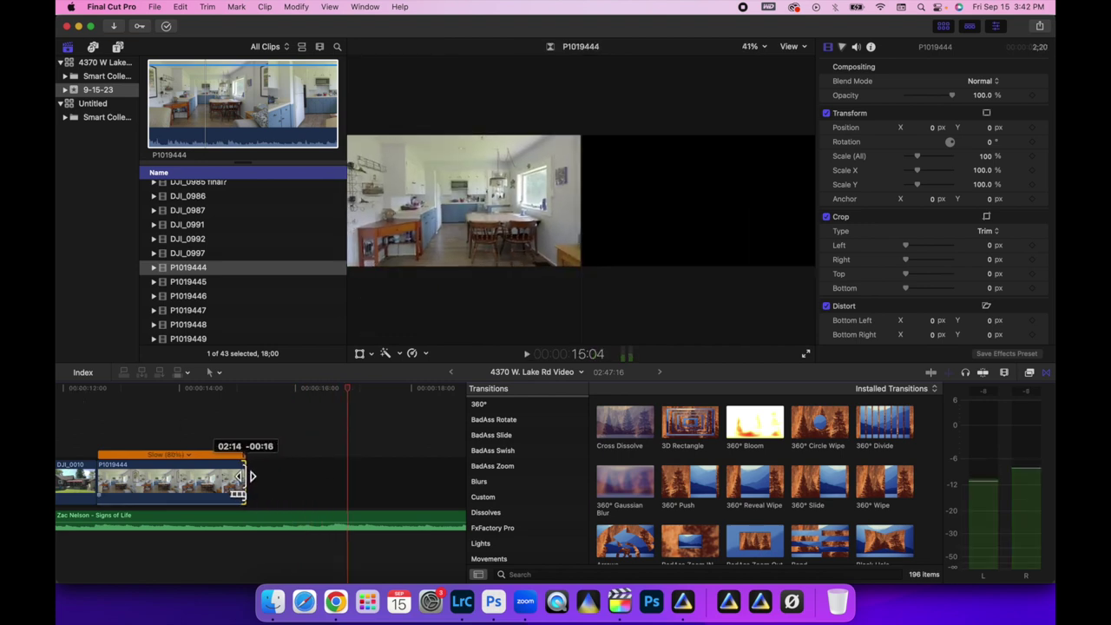
- Add P1019445 after the kitchen clip and move their edit point later
left_click(184, 283)
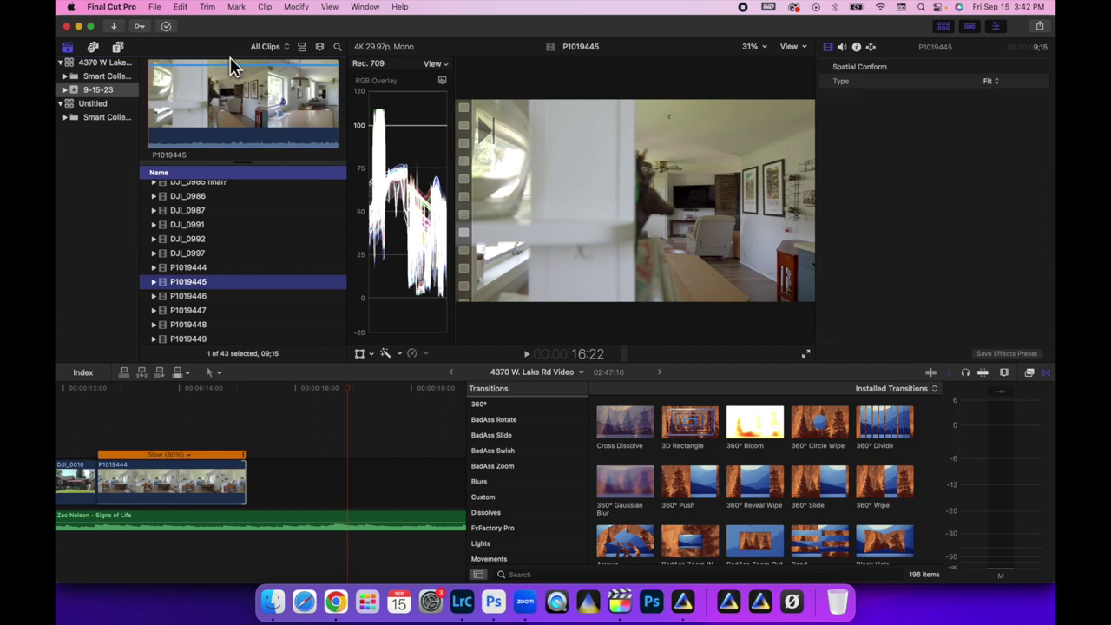
left_click(189, 113)
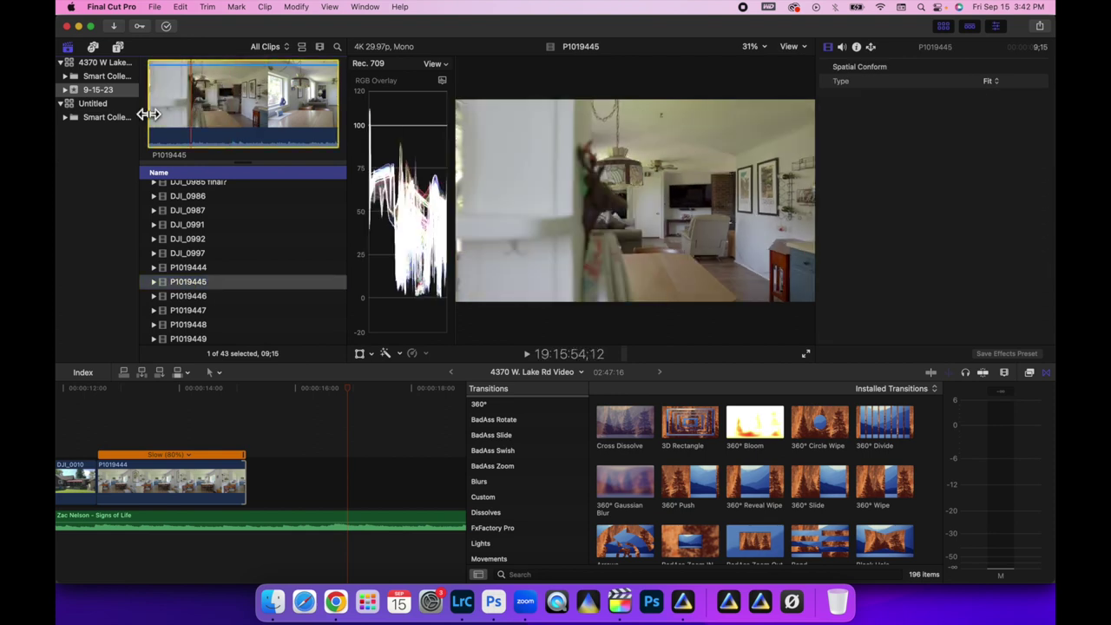
left_click_drag(198, 105, 280, 488)
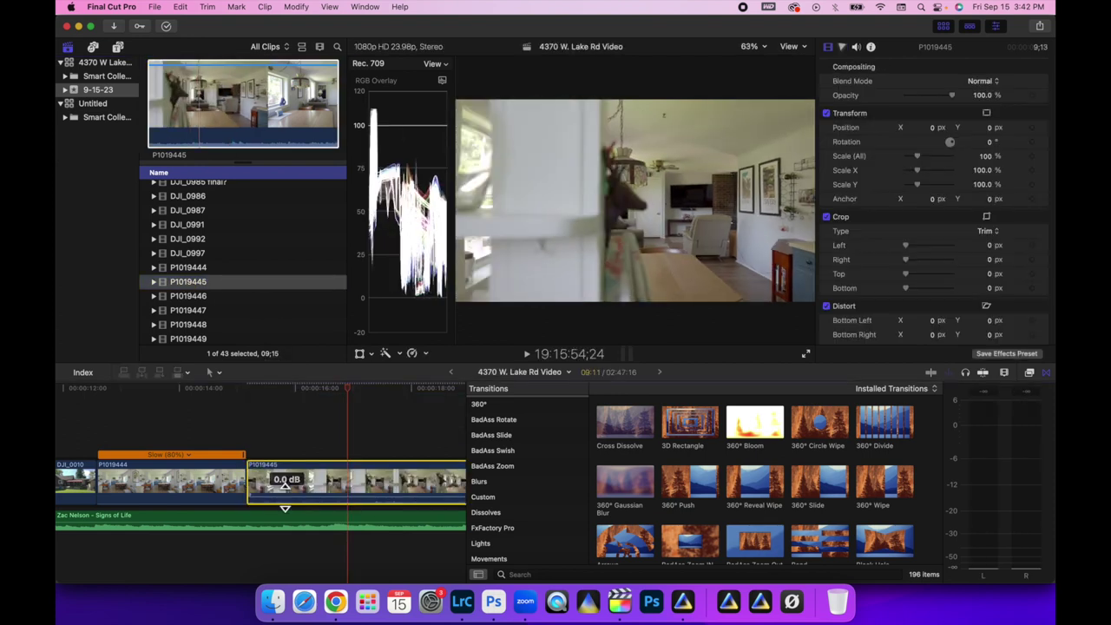
scroll(274, 486, "right", 3)
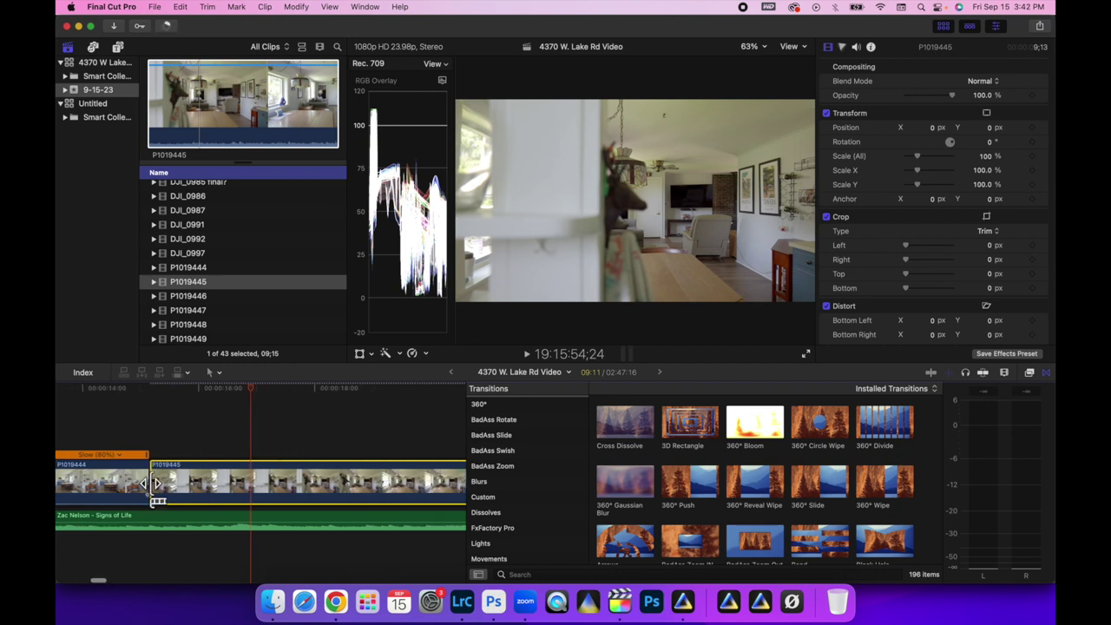
left_click_drag(155, 484, 301, 488)
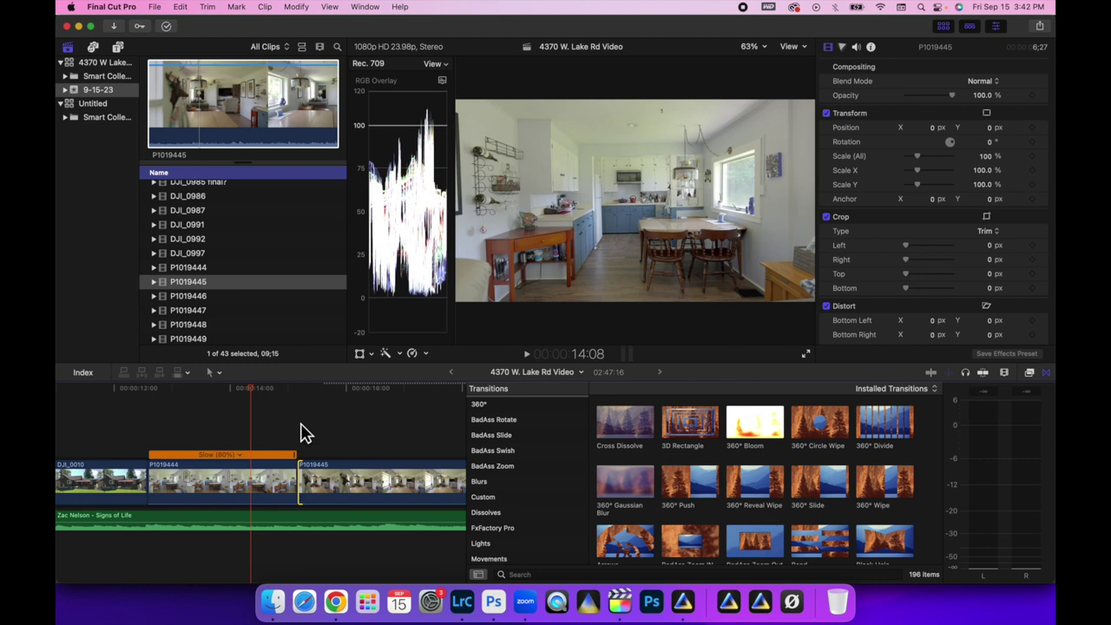
key("space")
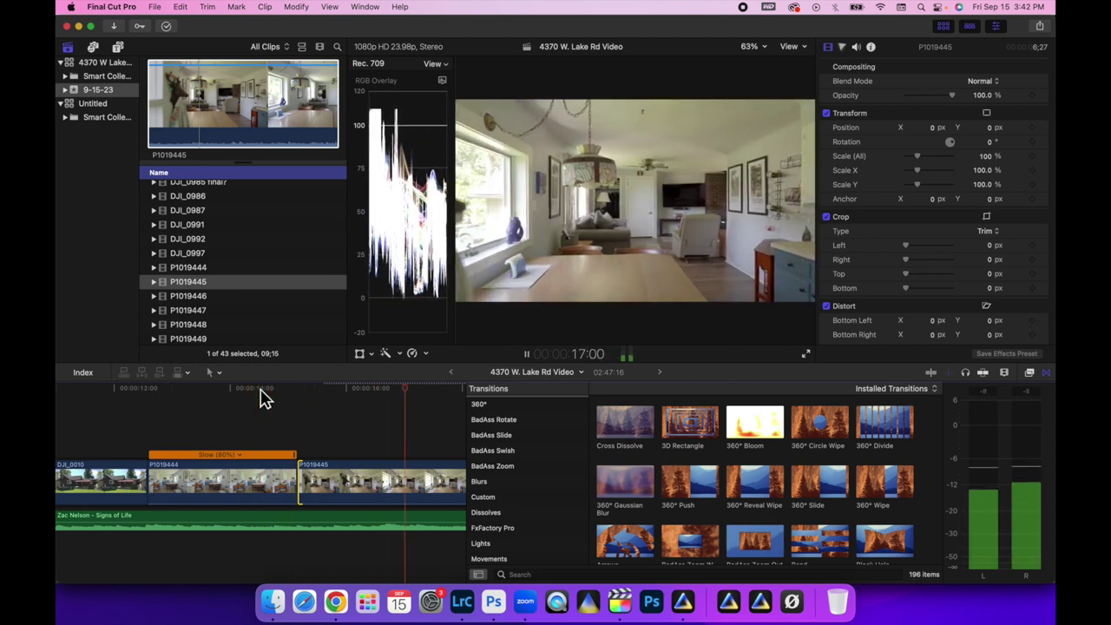
key("space")
- Fine-tune the edit between P1019444 and P1019445, replaying it after each adjustment
left_click_drag(288, 492, 273, 492)
left_click(145, 395)
key("space")
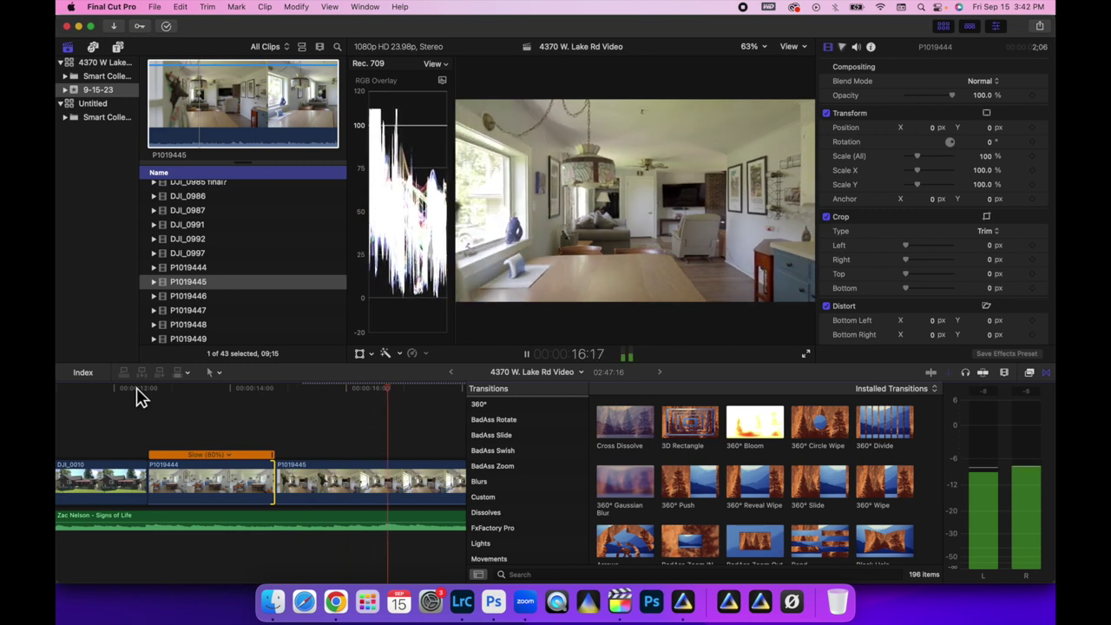
key("space")
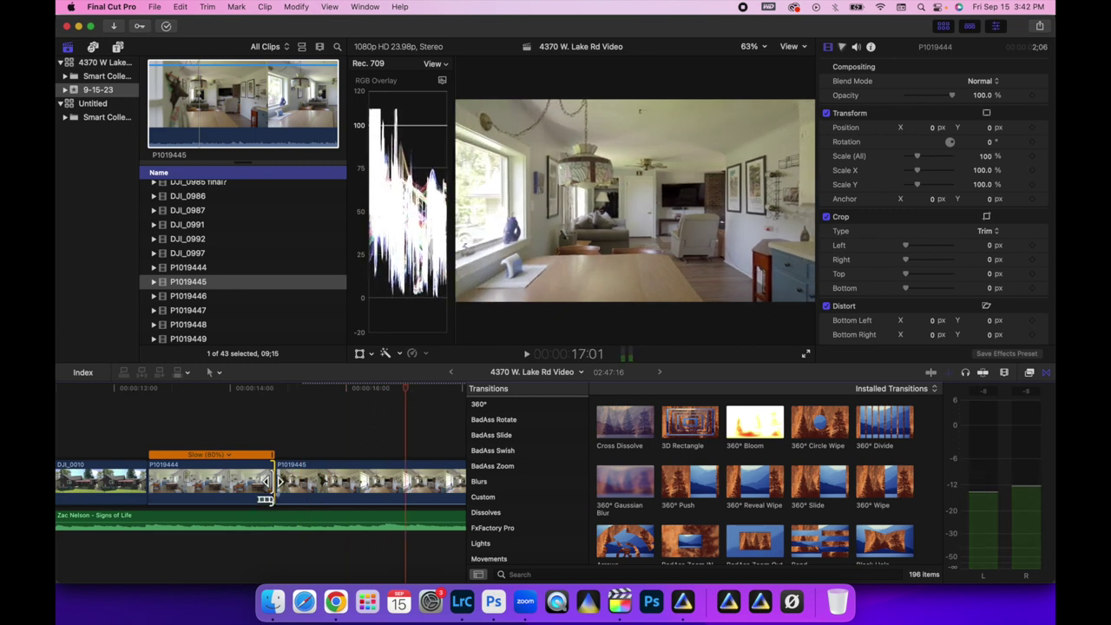
left_click(149, 397)
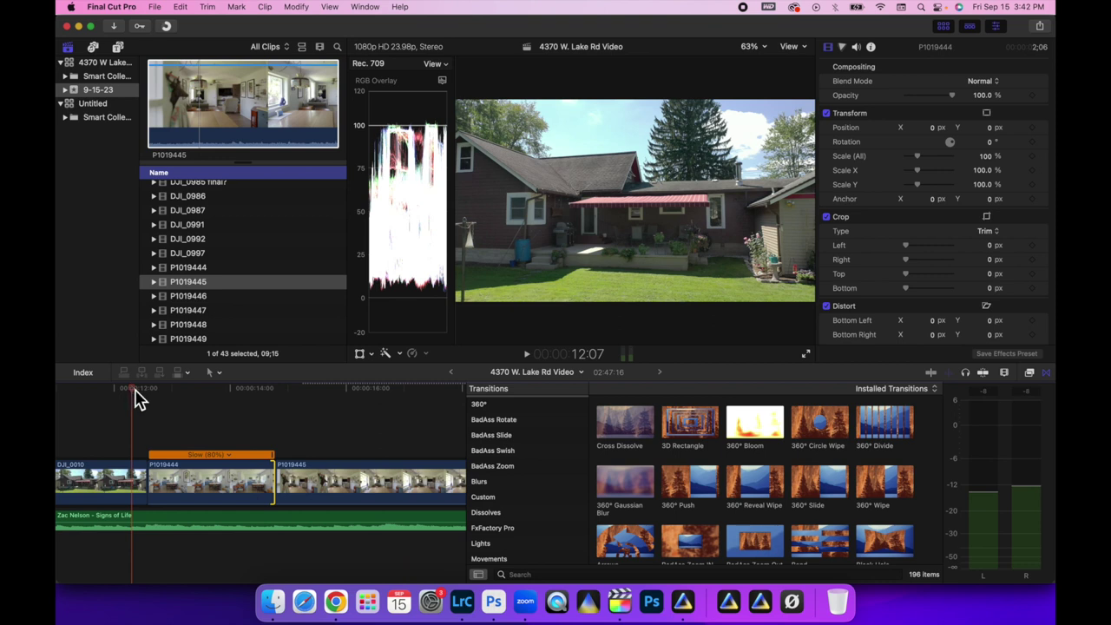
key("space")
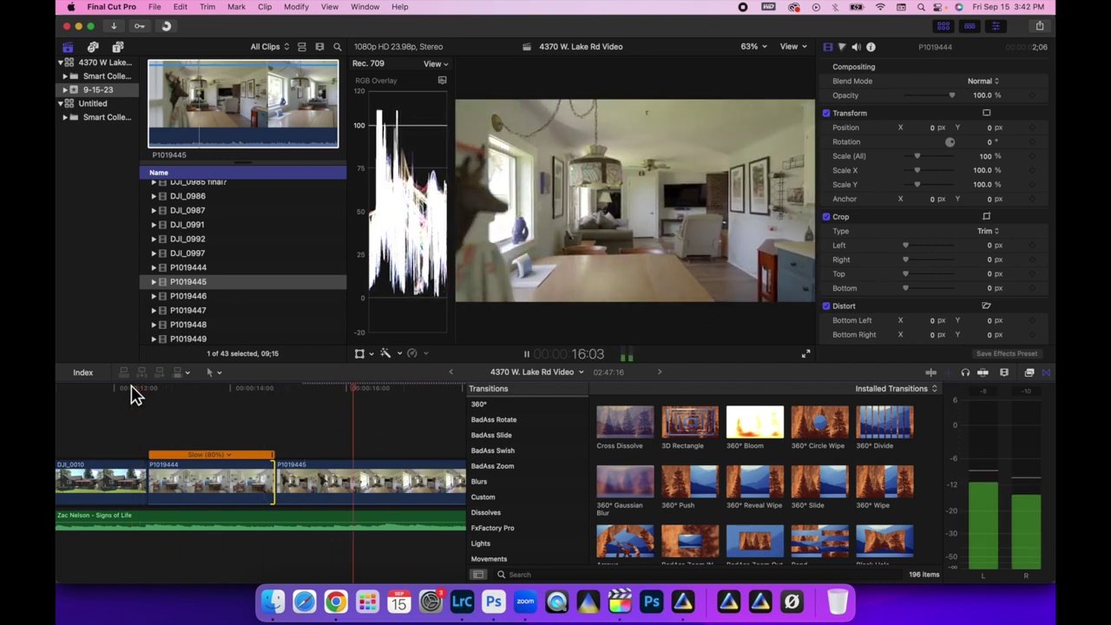
key("space")
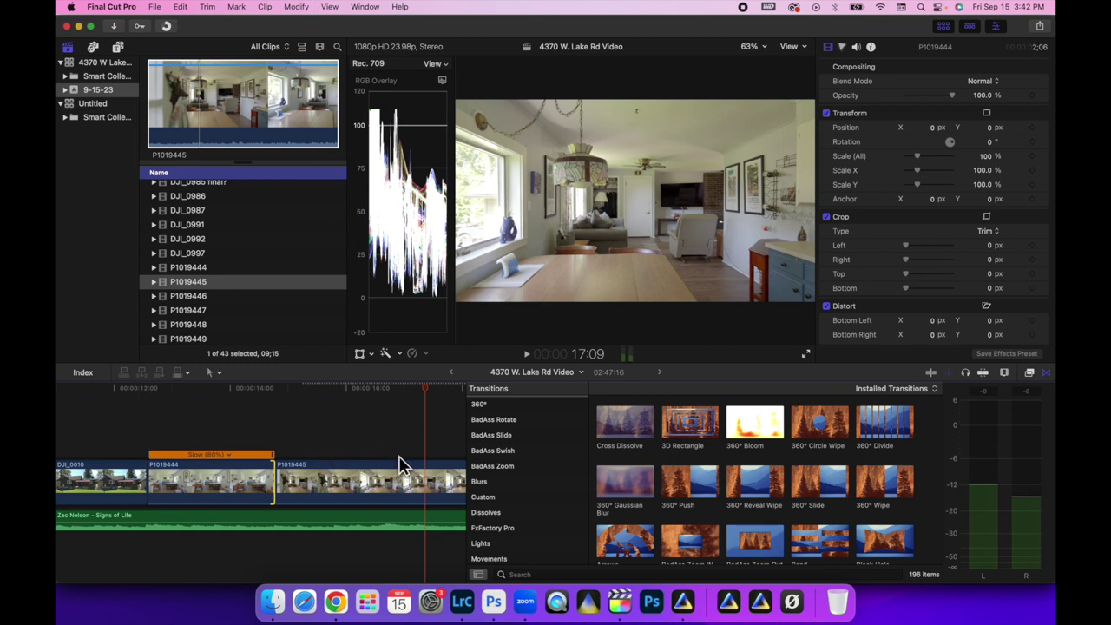
key("a")
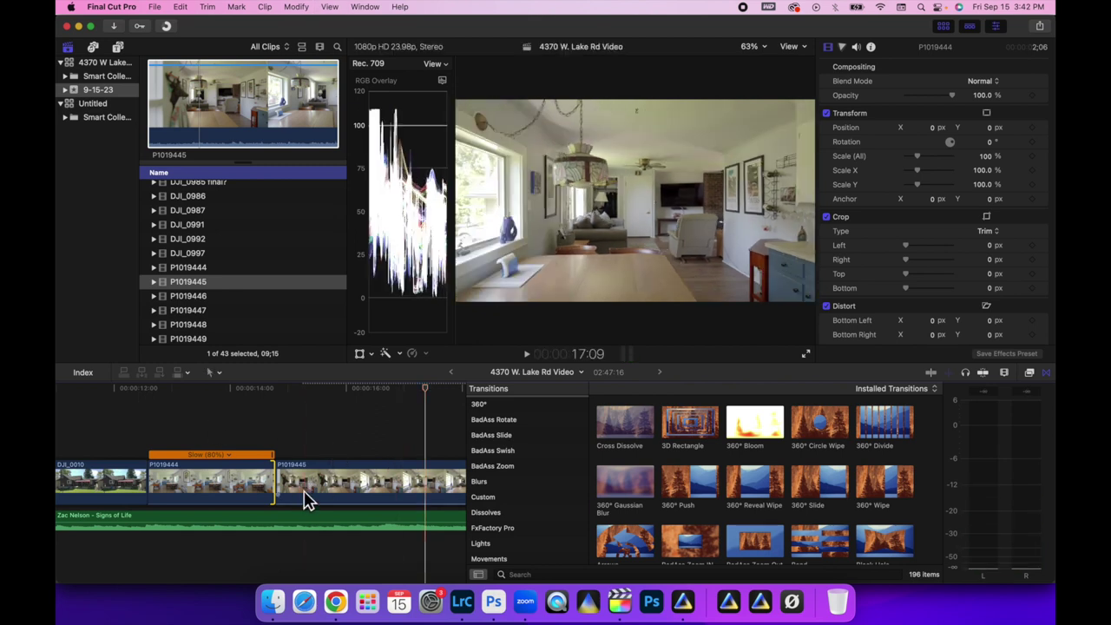
left_click_drag(284, 492, 316, 491)
key("space")
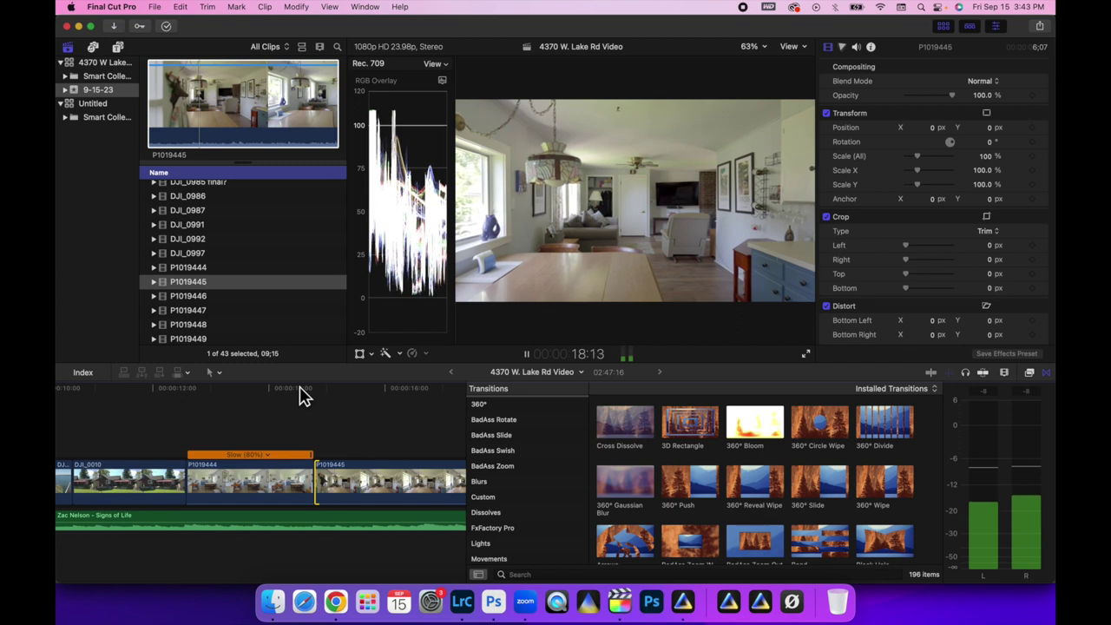
key("space")
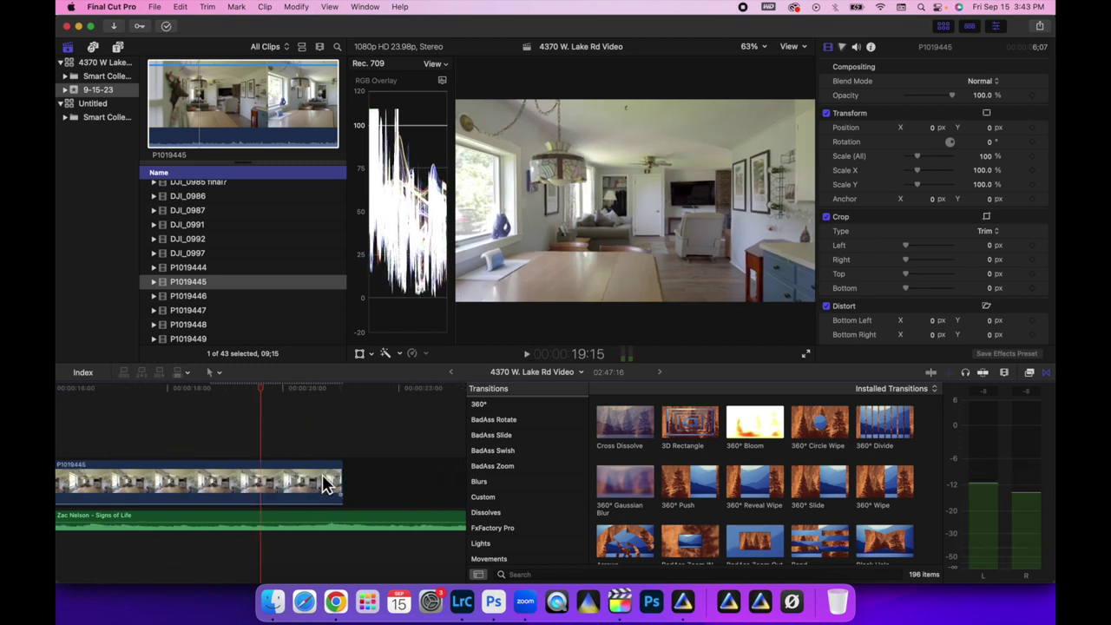
- Trim P1019445's end to about two seconds, review from 16:07, and preview P1019446
left_click_drag(336, 481, 129, 452)
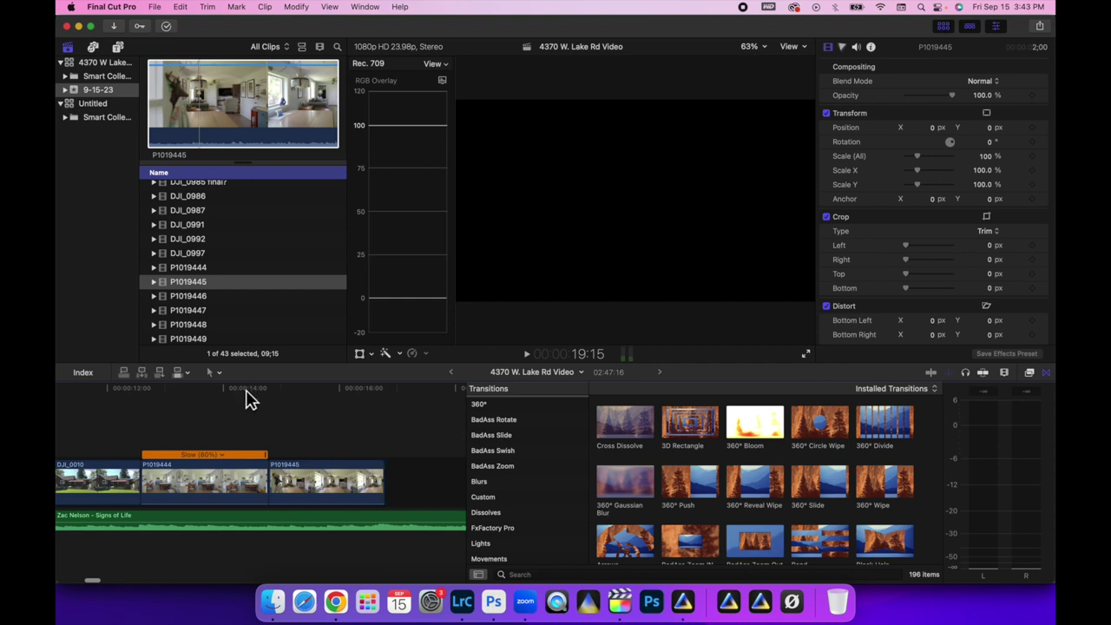
key("space")
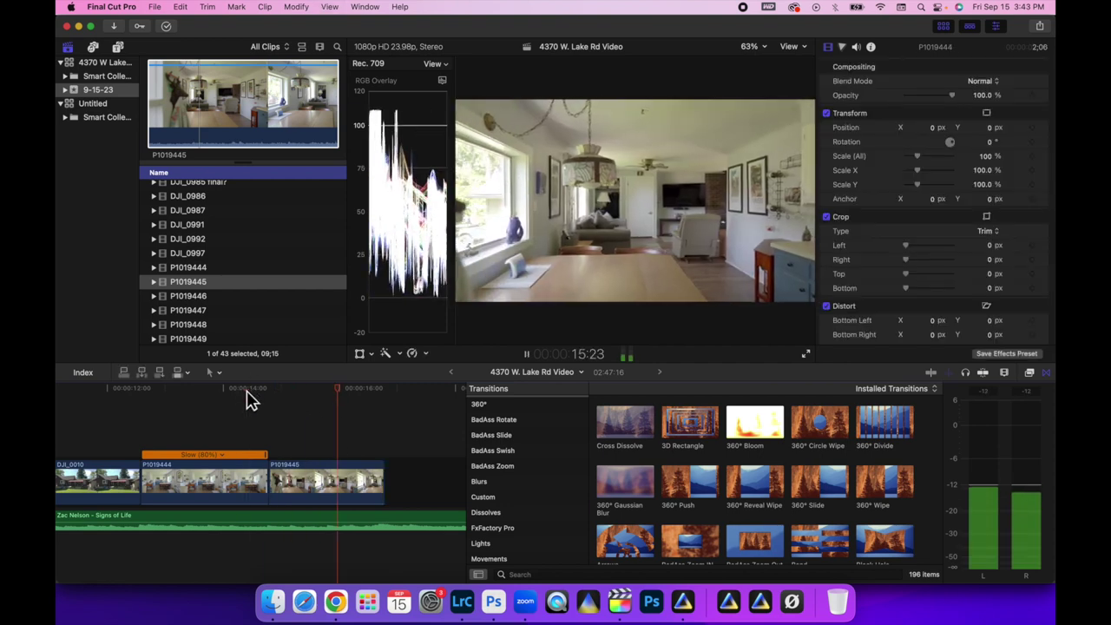
key("space")
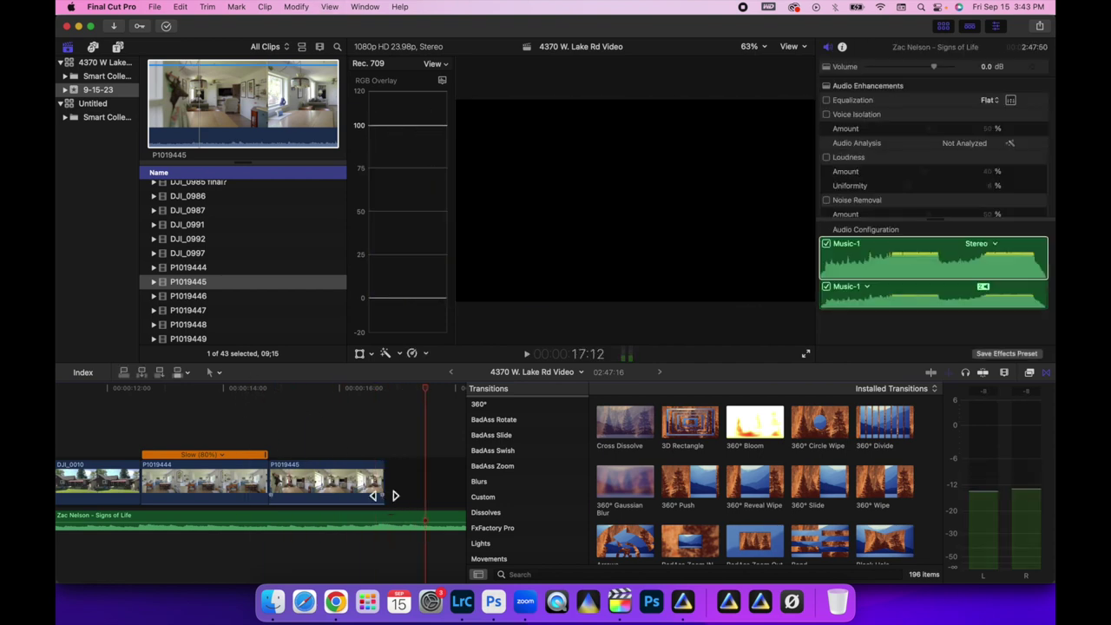
left_click(360, 390)
key("space")
key("space")
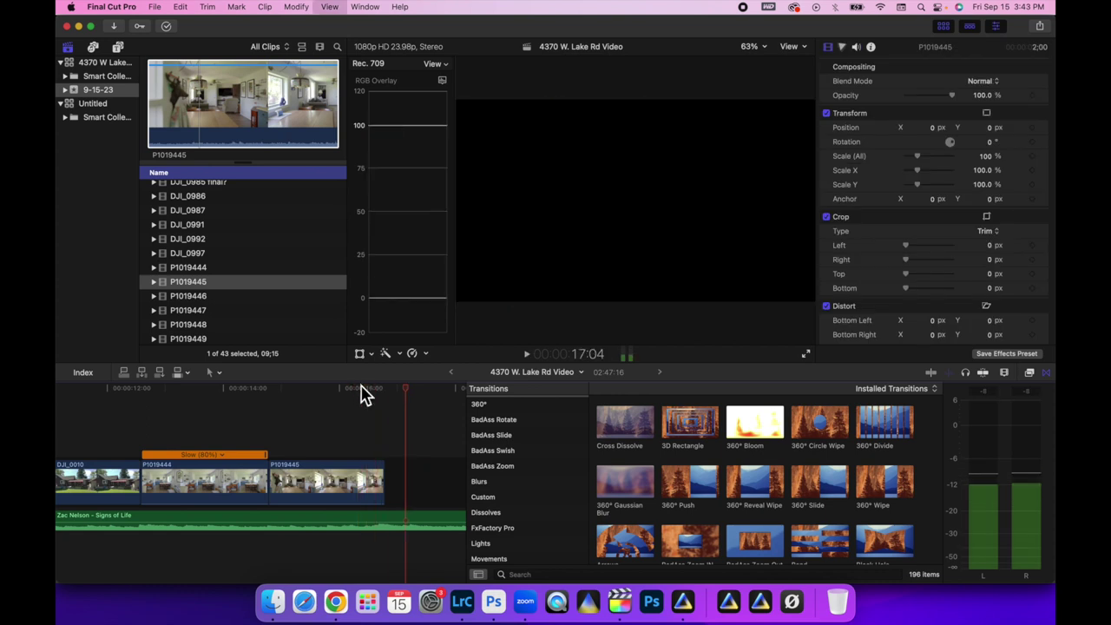
left_click_drag(376, 475, 369, 477)
left_click(339, 391)
key("space")
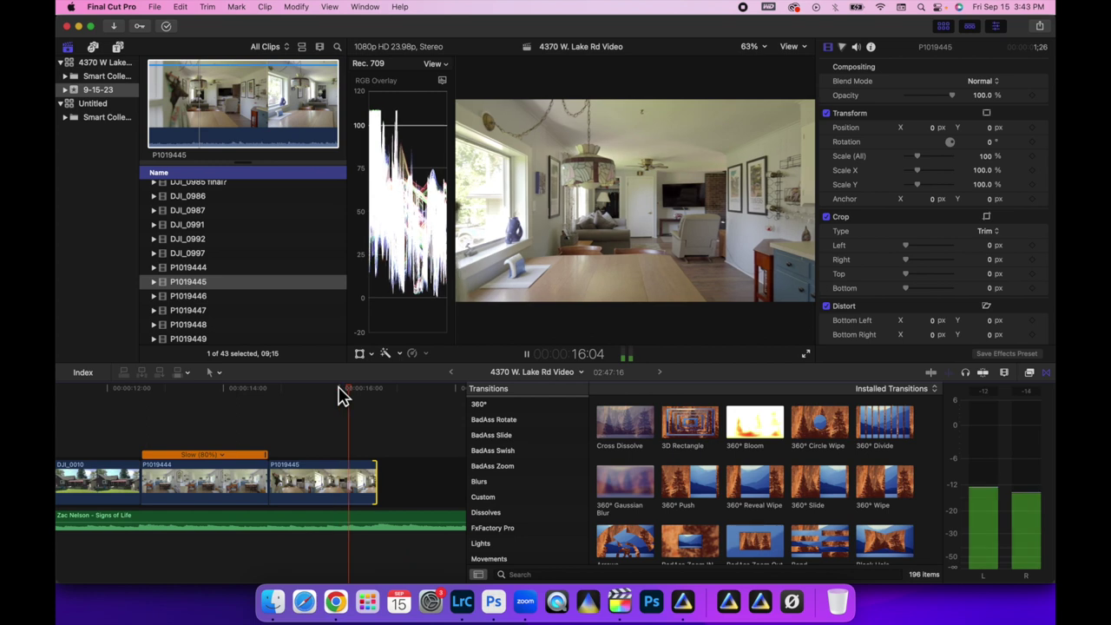
left_click(198, 297)
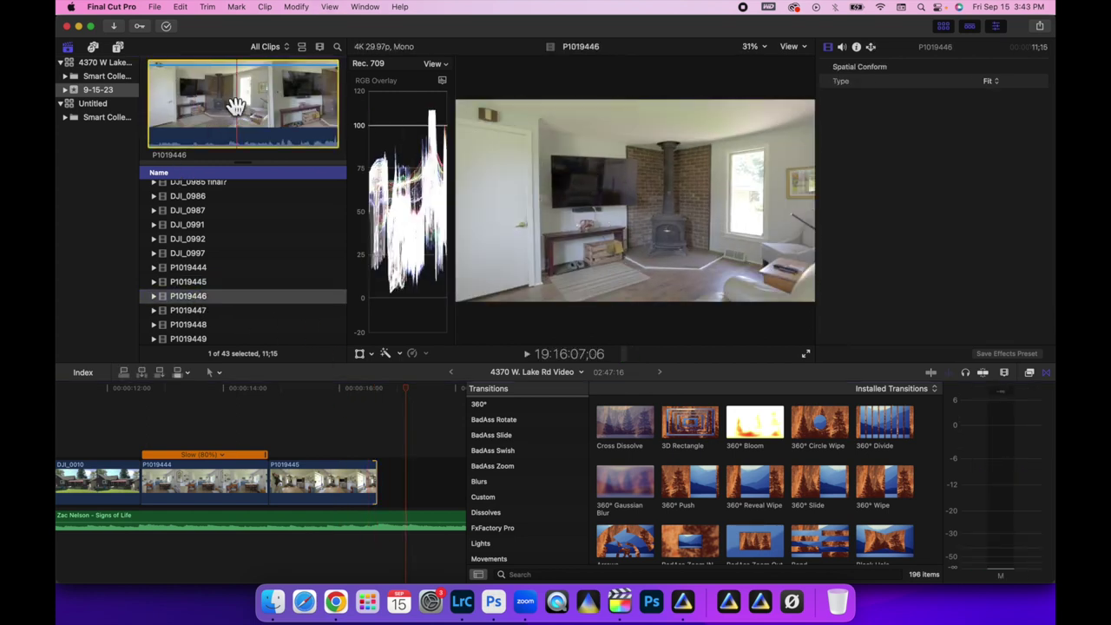
- Append the P1019446 wood-stove clip to the timeline end and trim its start later
left_click_drag(234, 104, 395, 482)
scroll(338, 486, "right", 5)
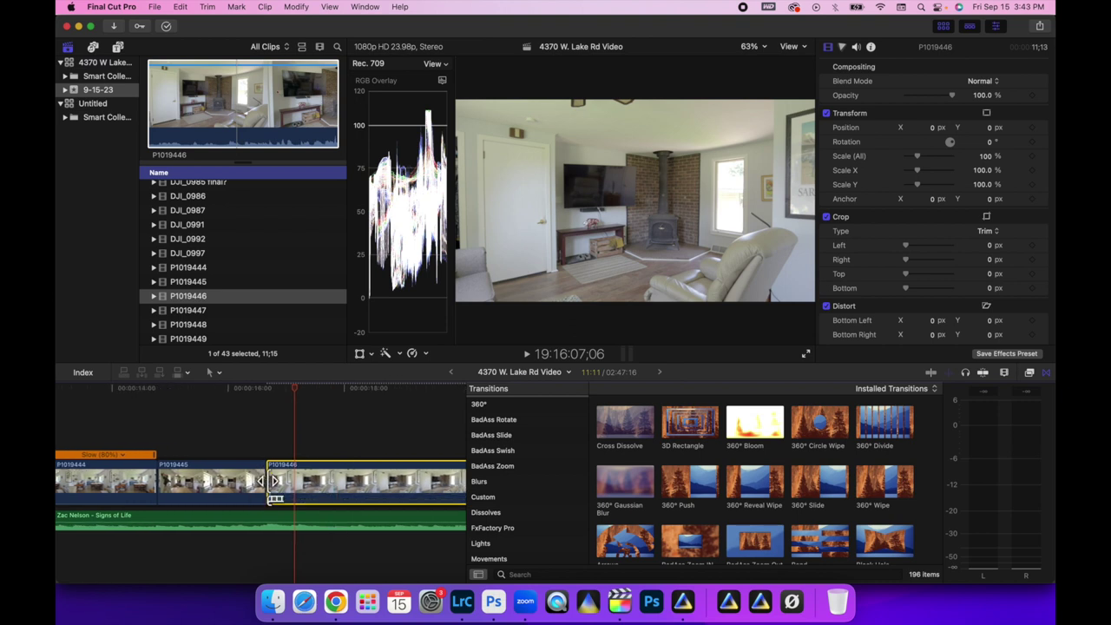
left_click_drag(274, 482, 448, 489)
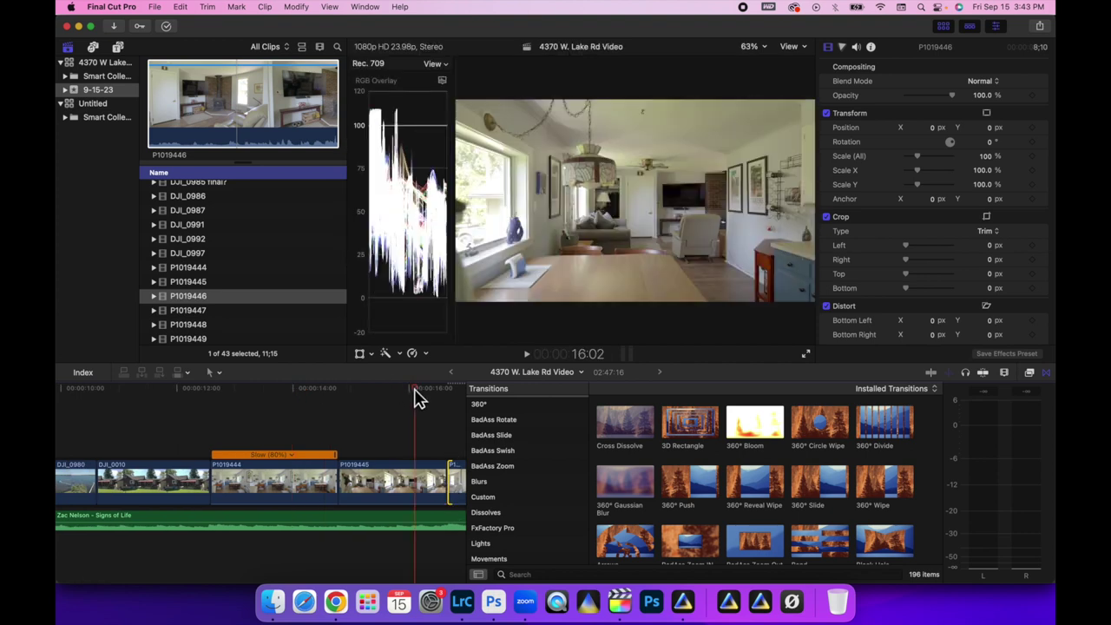
key("space")
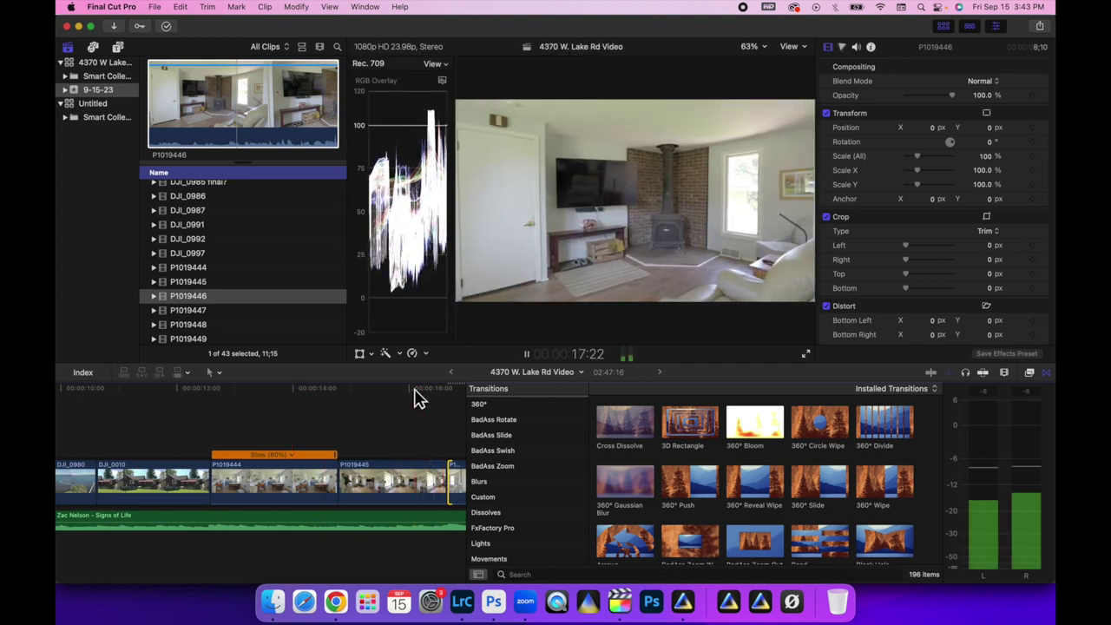
key("space")
- Trim P1019446's start slightly more and shorten its end, checking with playback
left_click_drag(298, 484, 359, 494)
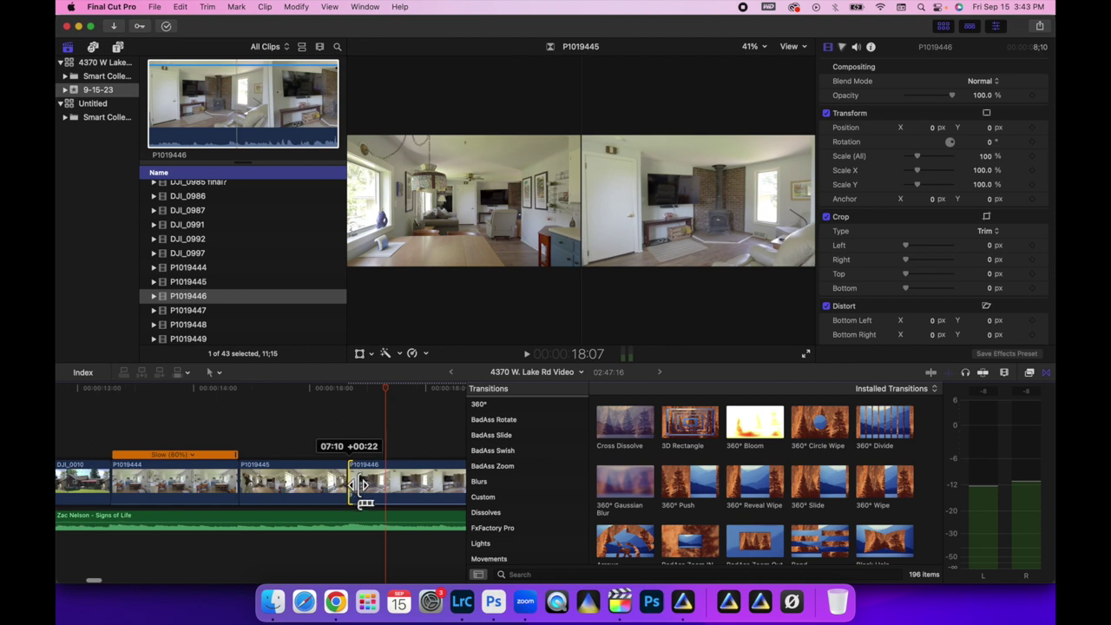
key("space")
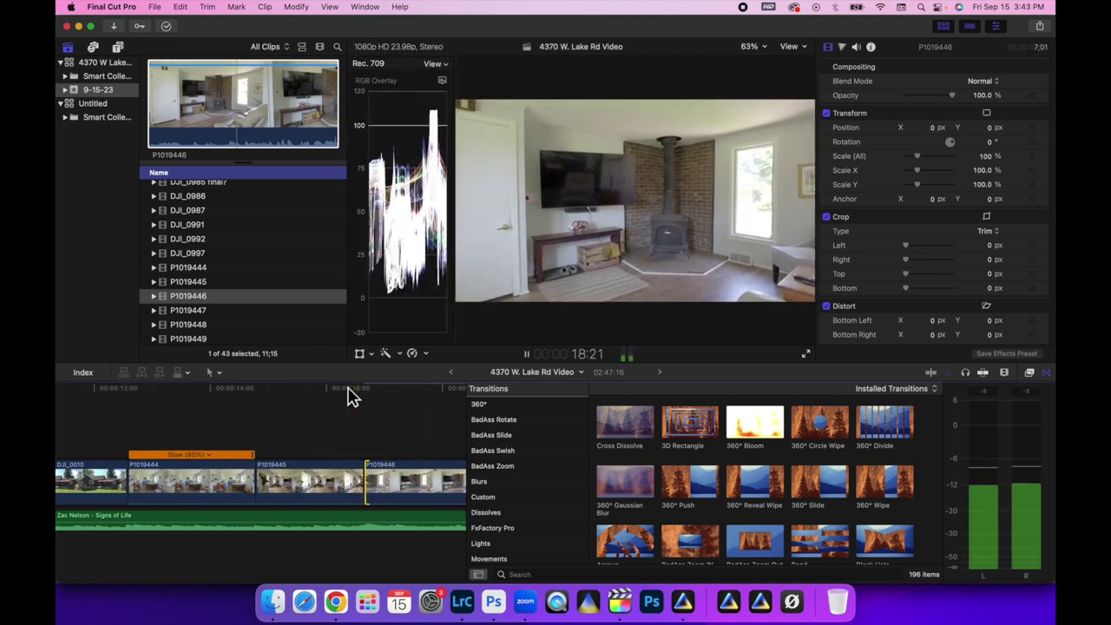
key("space")
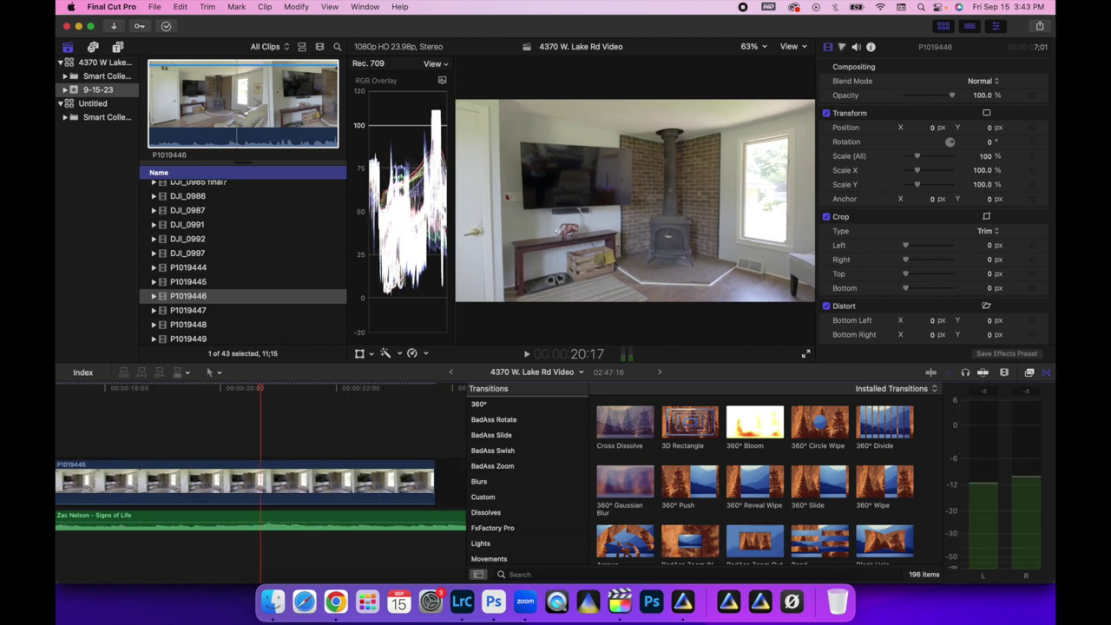
key("space")
left_click_drag(428, 487, 266, 484)
- Preview kitchen clip P1019447 and append it after P1019446 in the timeline
left_click(180, 312)
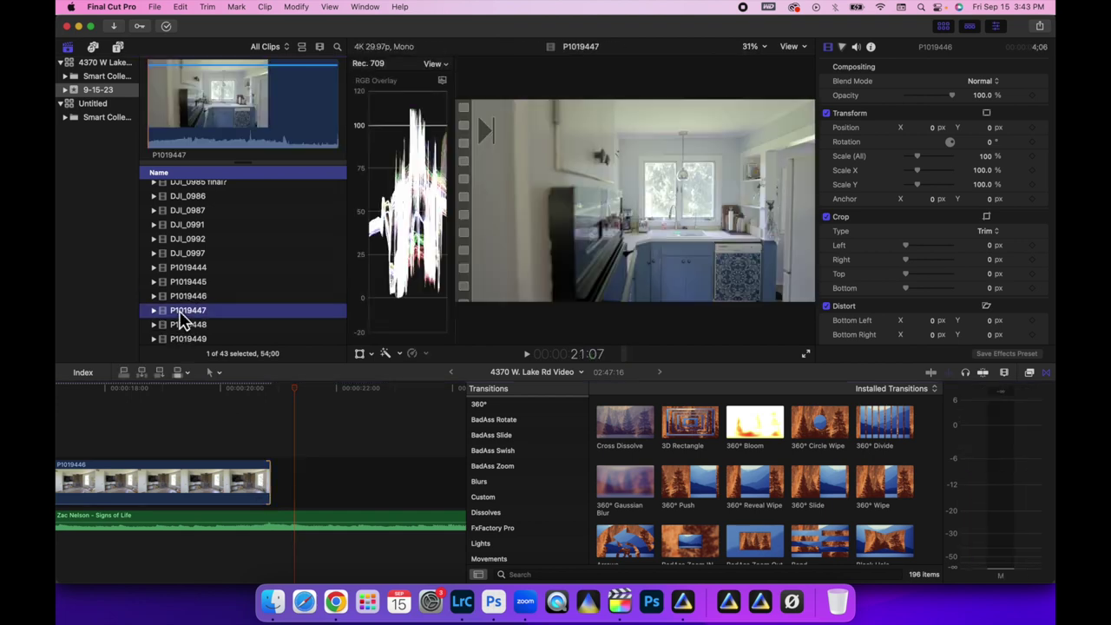
left_click(167, 106)
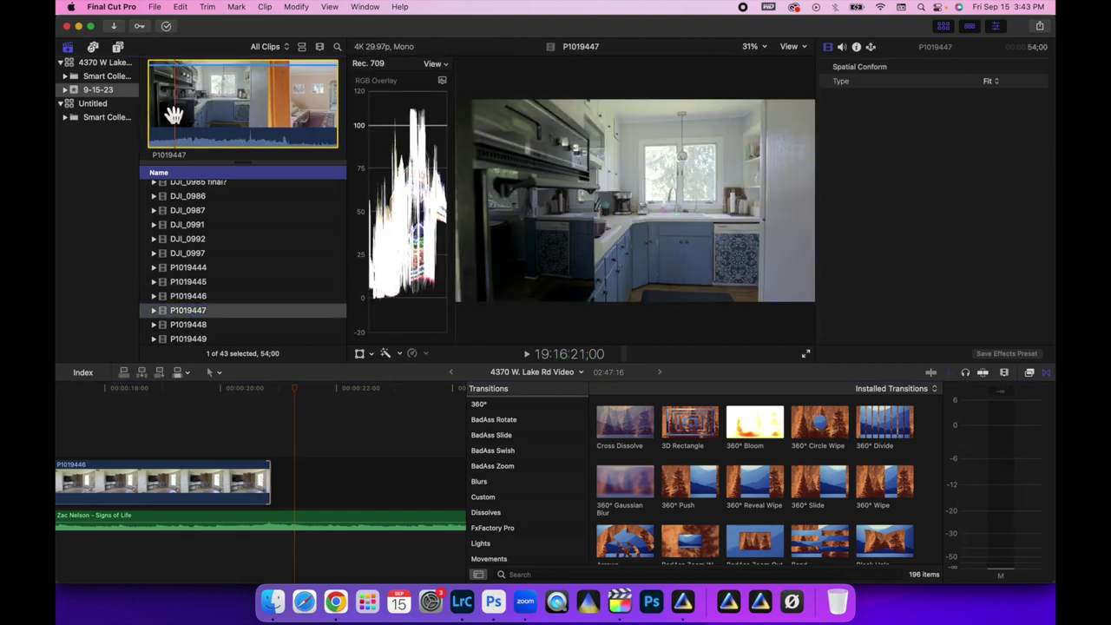
key("space")
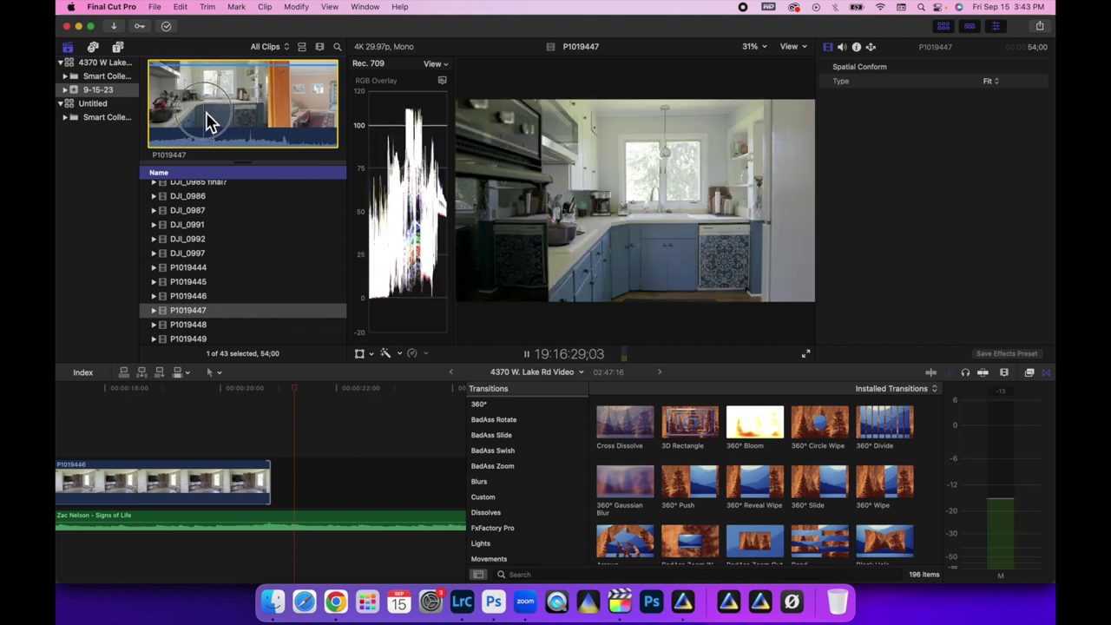
left_click_drag(211, 119, 290, 490)
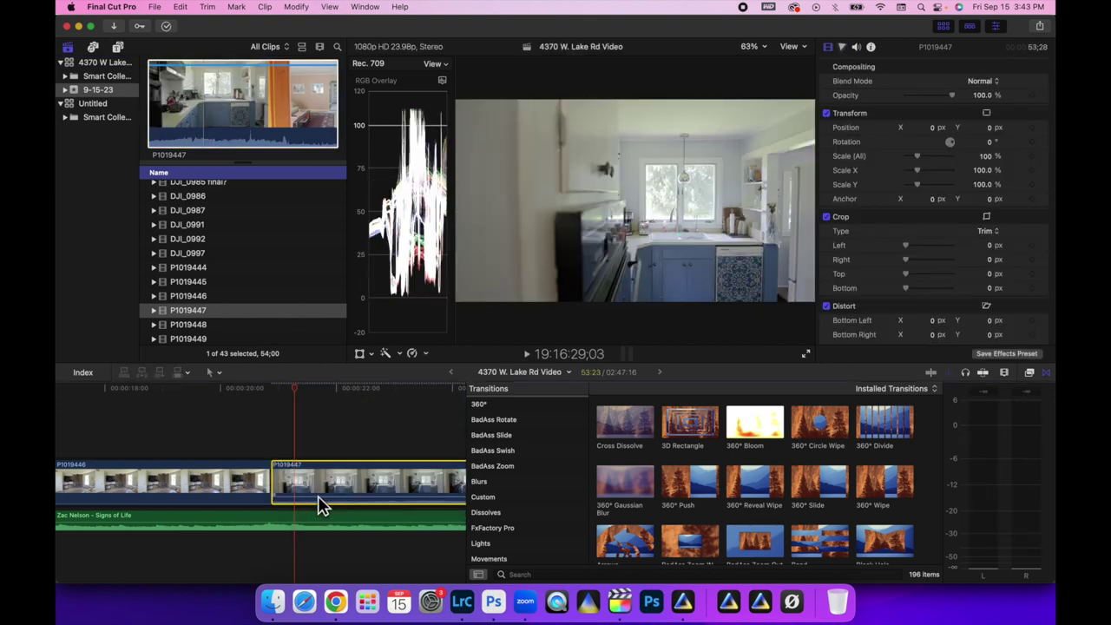
scroll(248, 440, "right", 5)
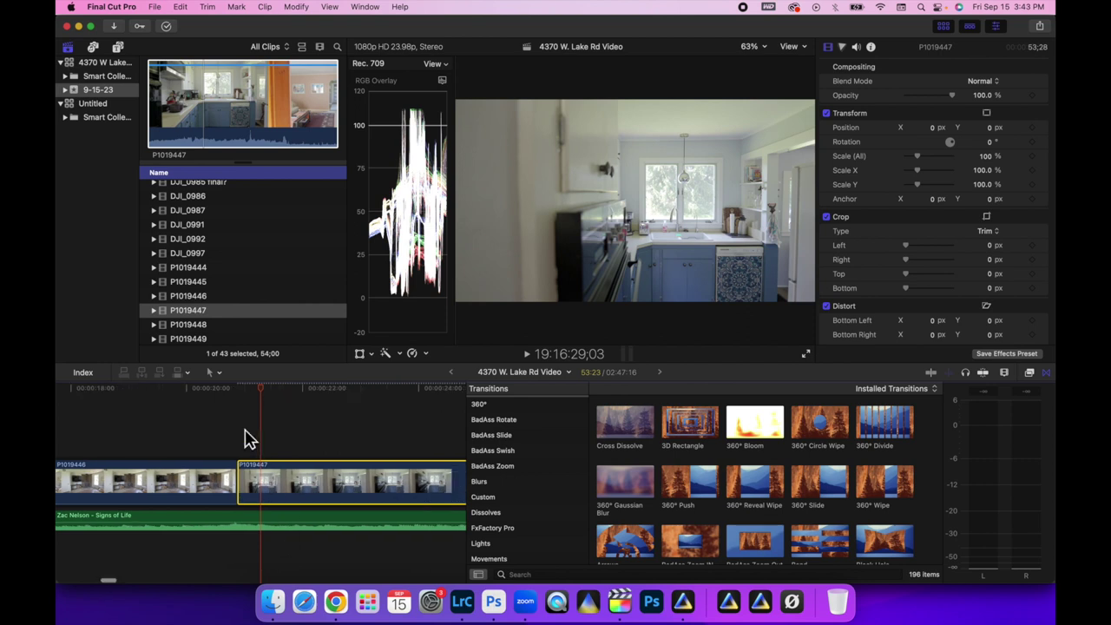
key("space")
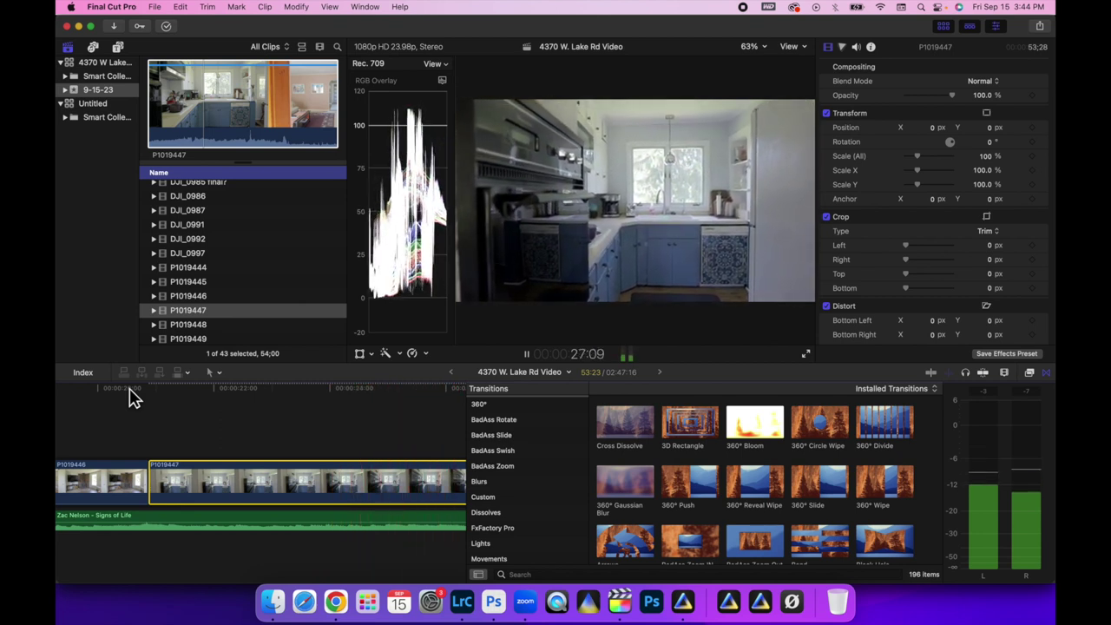
key("space")
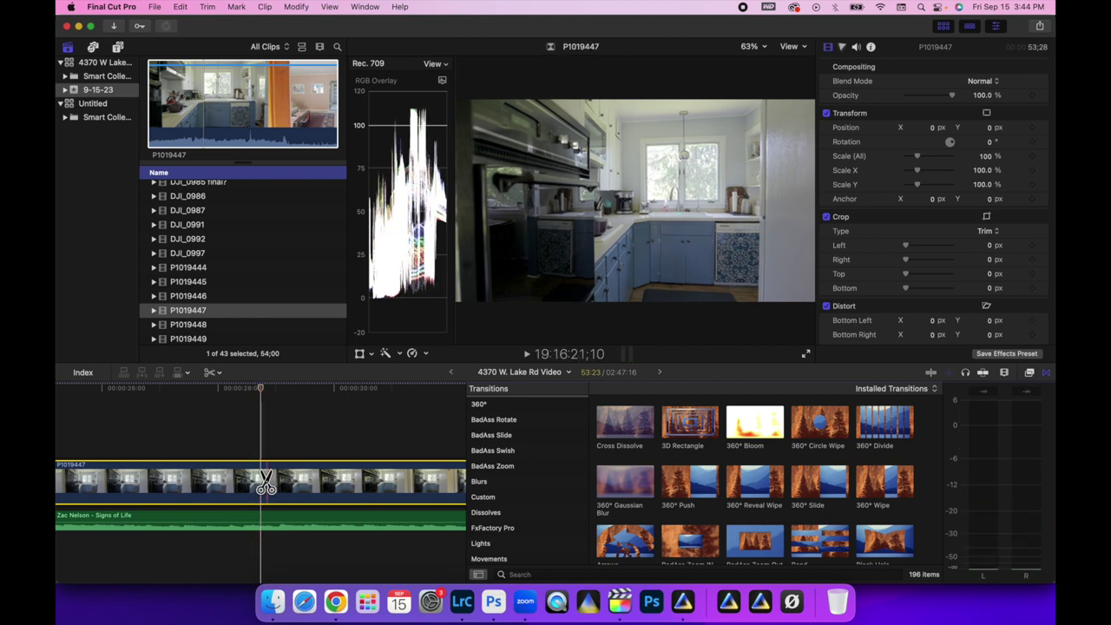
- Undo an accidental split so the whole P1019447 clip follows P1019446, then replay it
key("a")
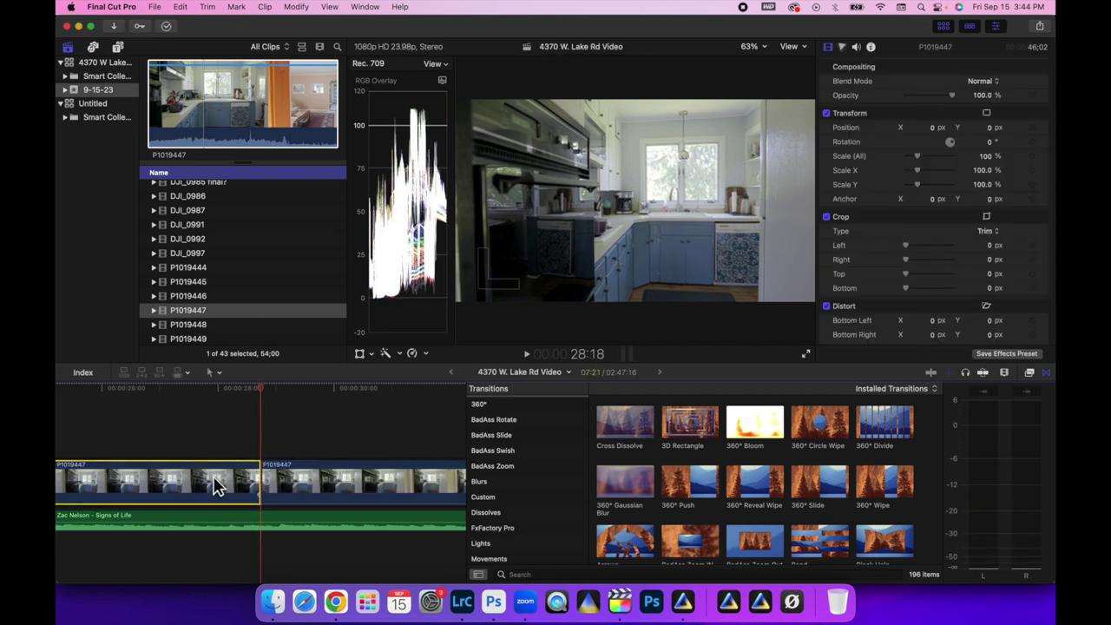
key("alt+]")
key("e")
left_click(236, 392)
key("space")
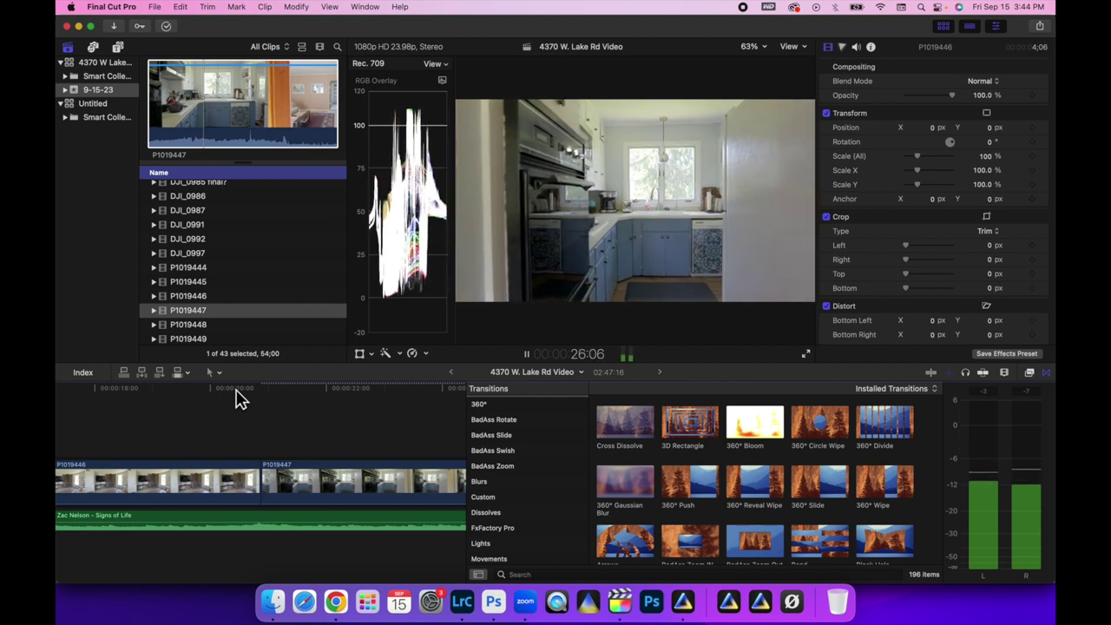
key("space")
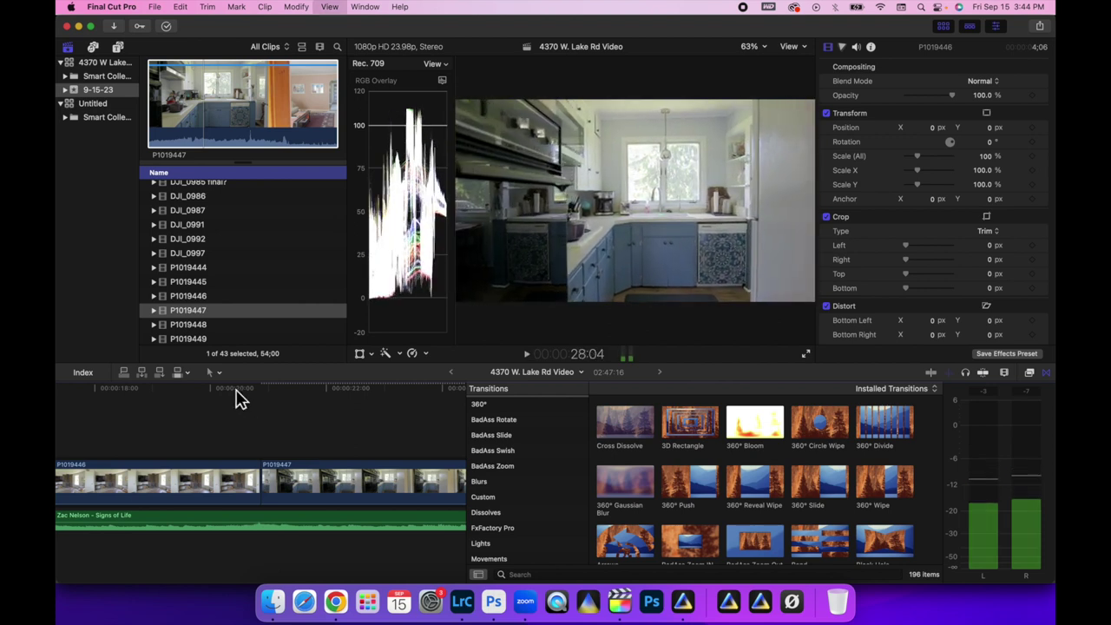
- Blade P1019447 near its start and delete the opening part
key("b")
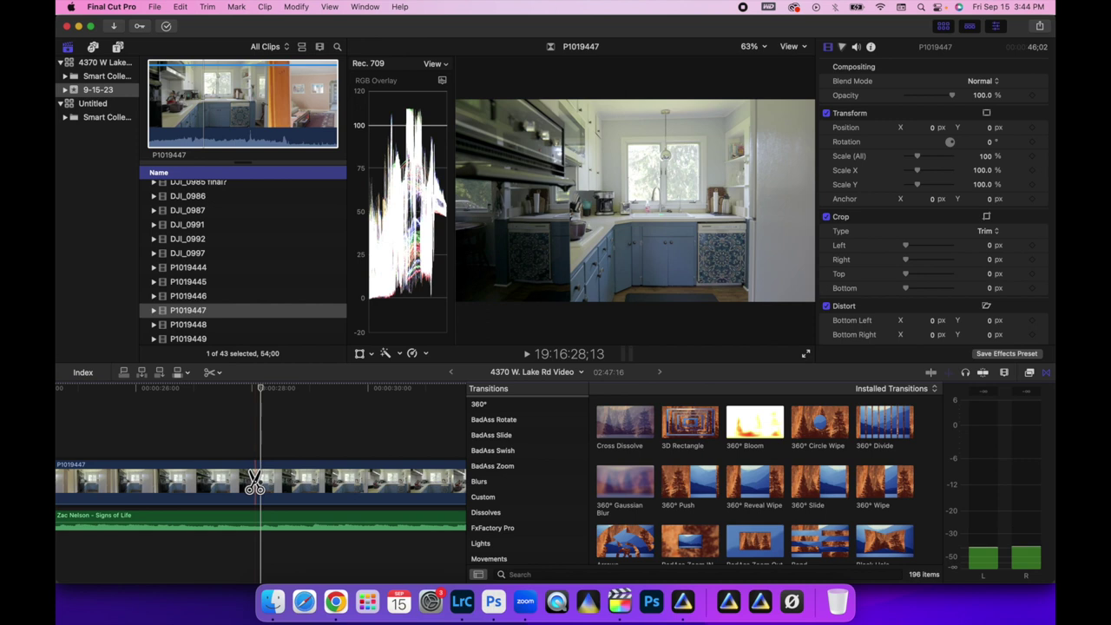
left_click(255, 483)
key("a")
left_click(214, 486)
key("Delete")
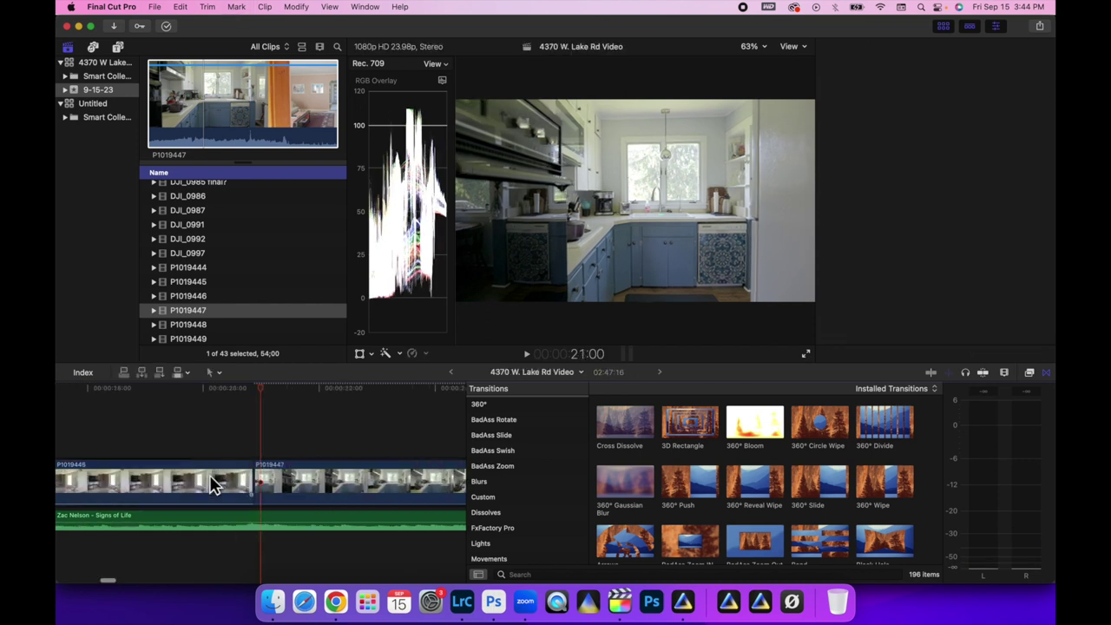
left_click(226, 388)
key("space")
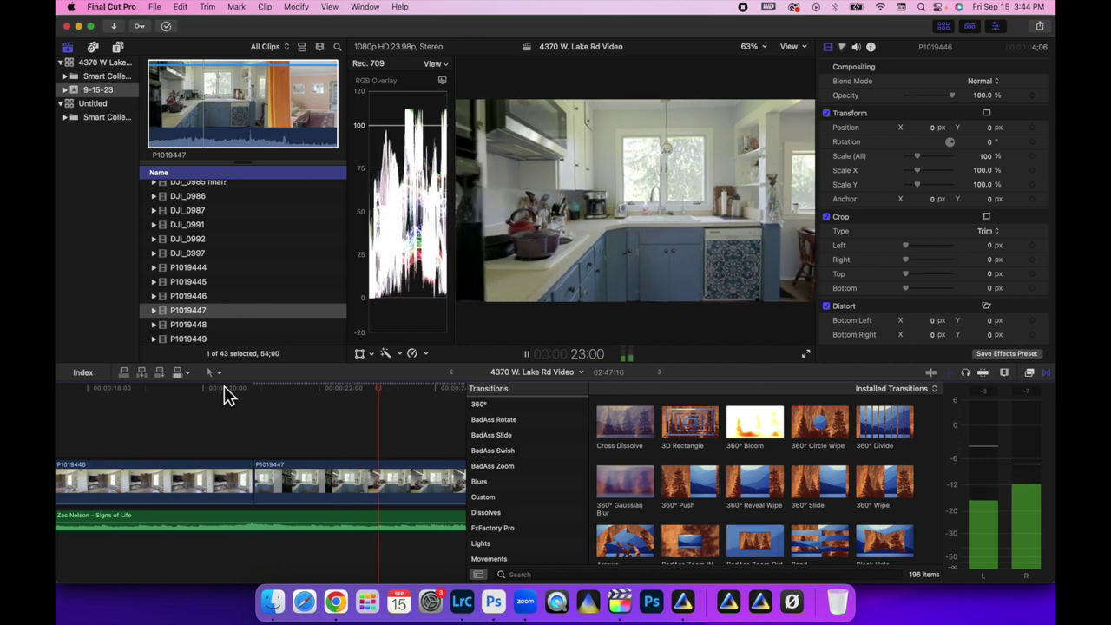
key("space")
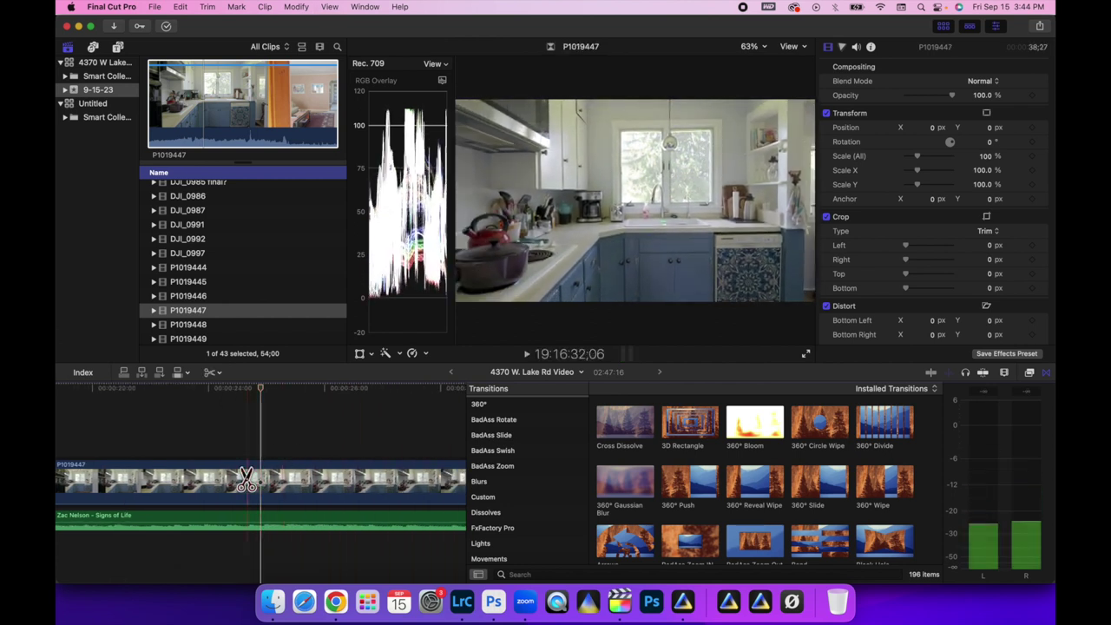
- Cut off P1019447's tail so only a few-second section remains
left_click(247, 477)
left_click(328, 476)
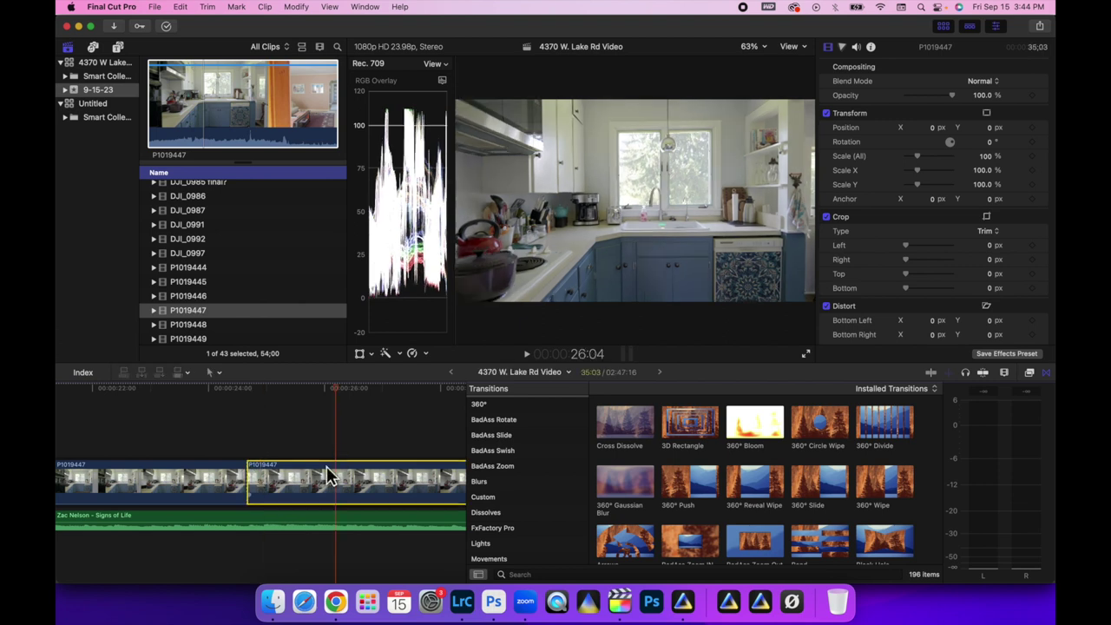
key("Delete")
left_click(235, 469)
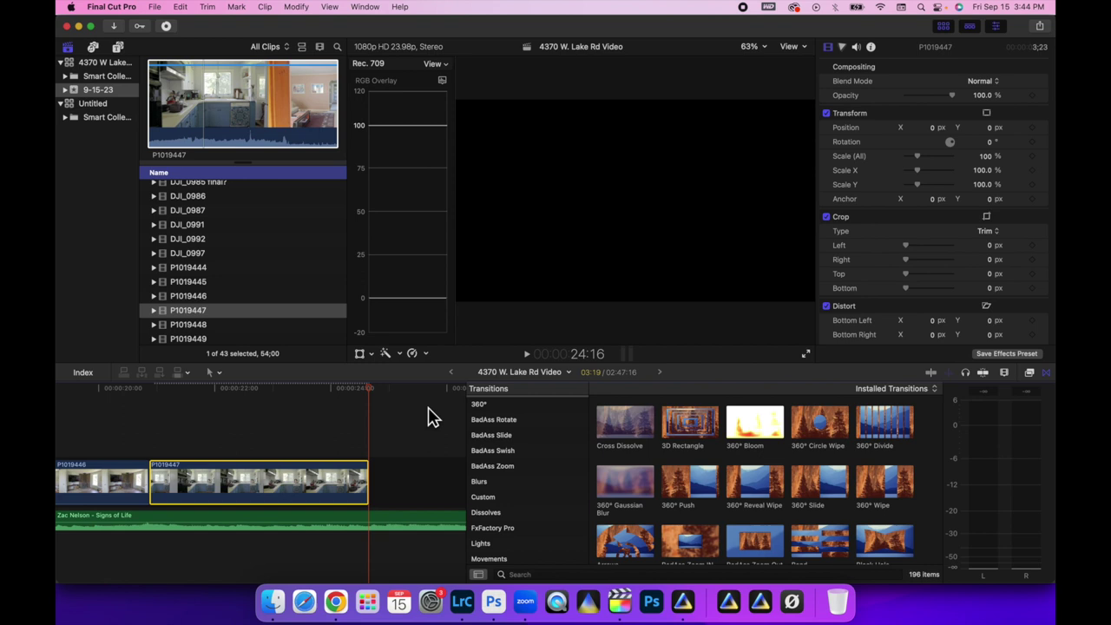
key("super+r")
- Slow P1019447 to 80% and trim its end back so it runs 2:19
left_click_drag(371, 455, 422, 465)
key("/")
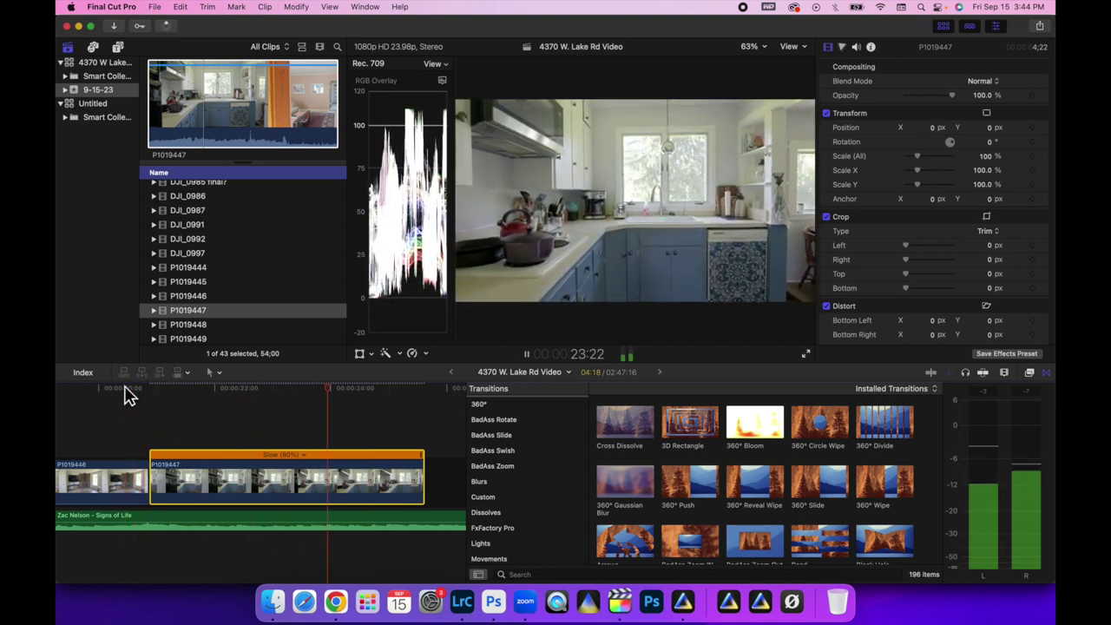
key("space")
left_click_drag(416, 468, 310, 468)
left_click(131, 389)
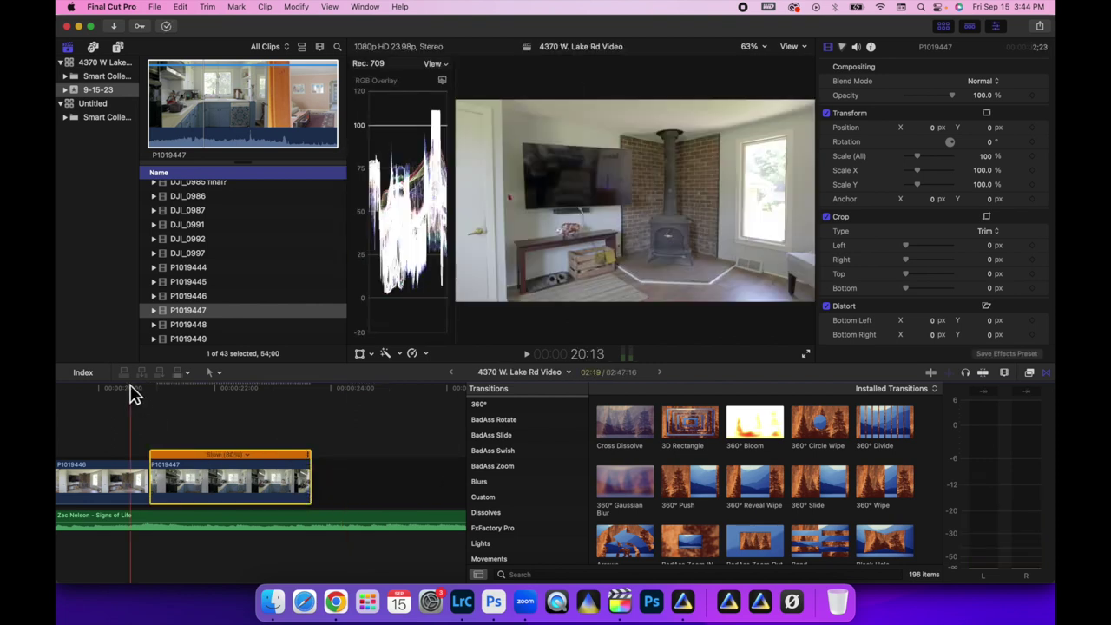
key("space")
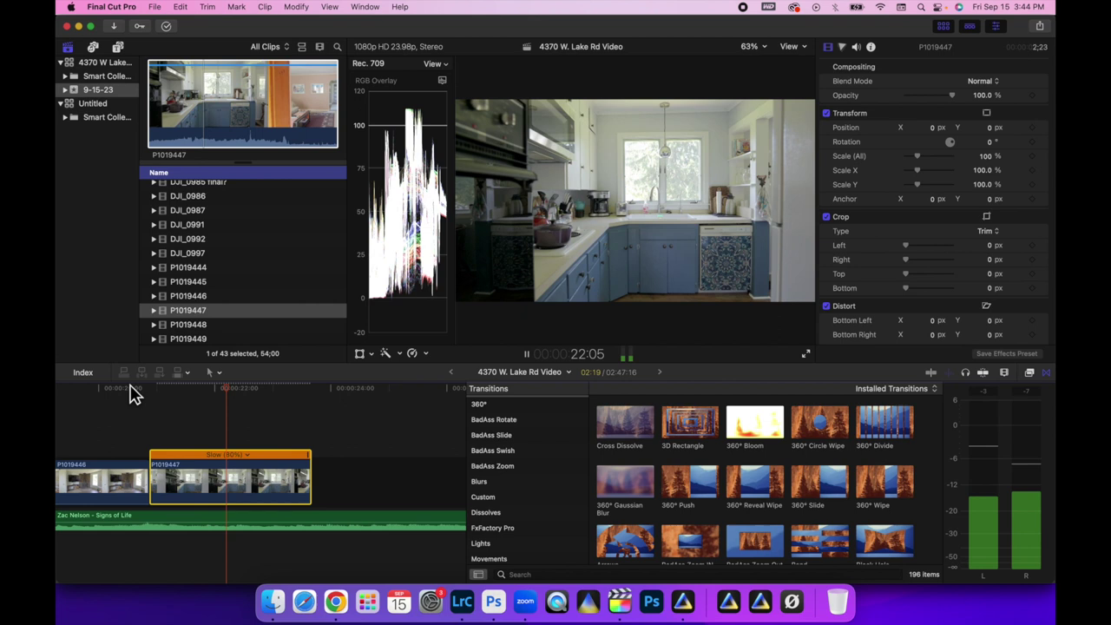
- Preview library clips P1019444 through P1019449 in the viewer
key("space")
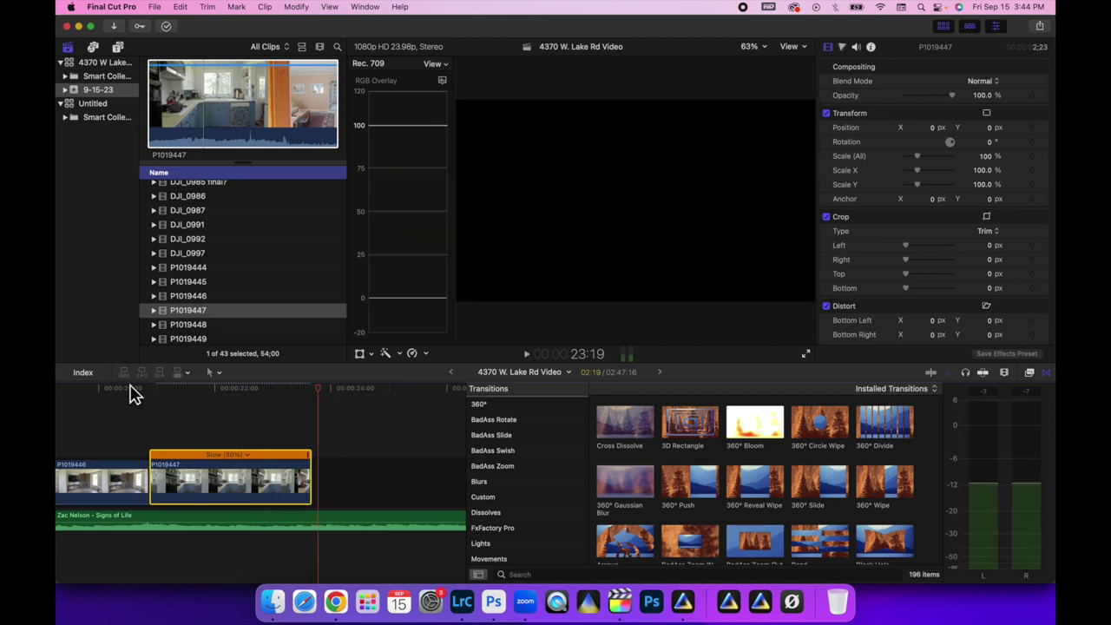
left_click(180, 327)
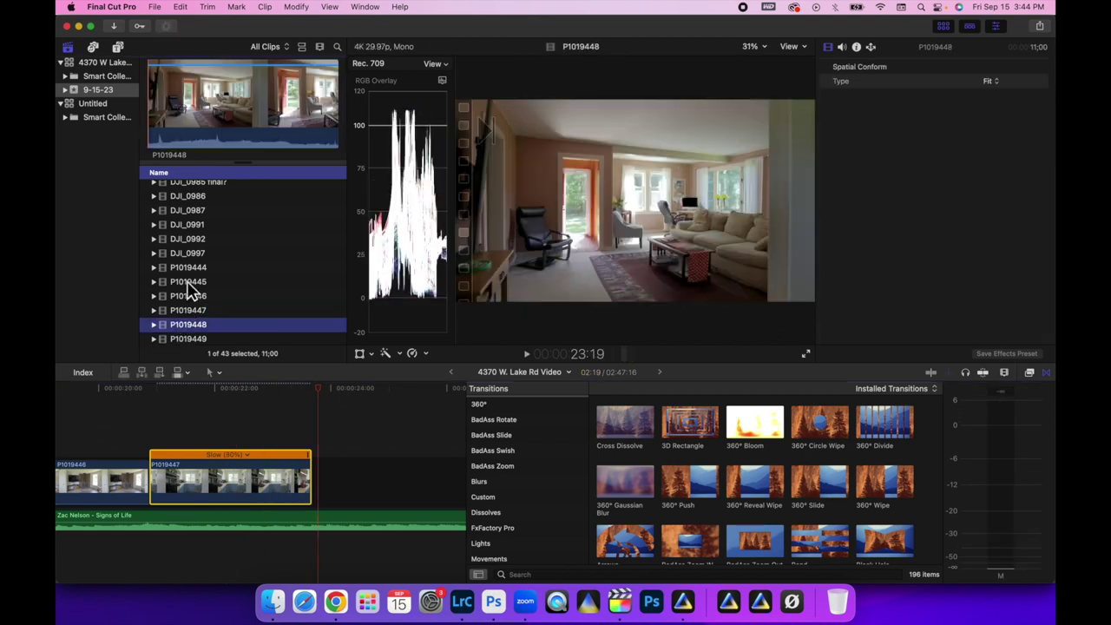
left_click(188, 269)
left_click(190, 296)
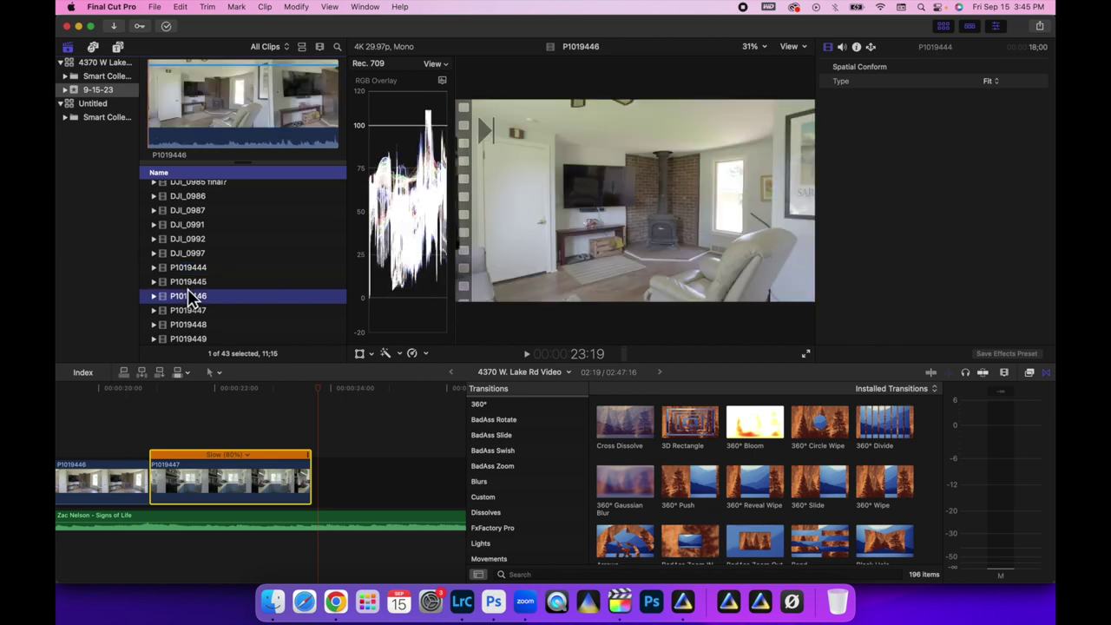
left_click(189, 311)
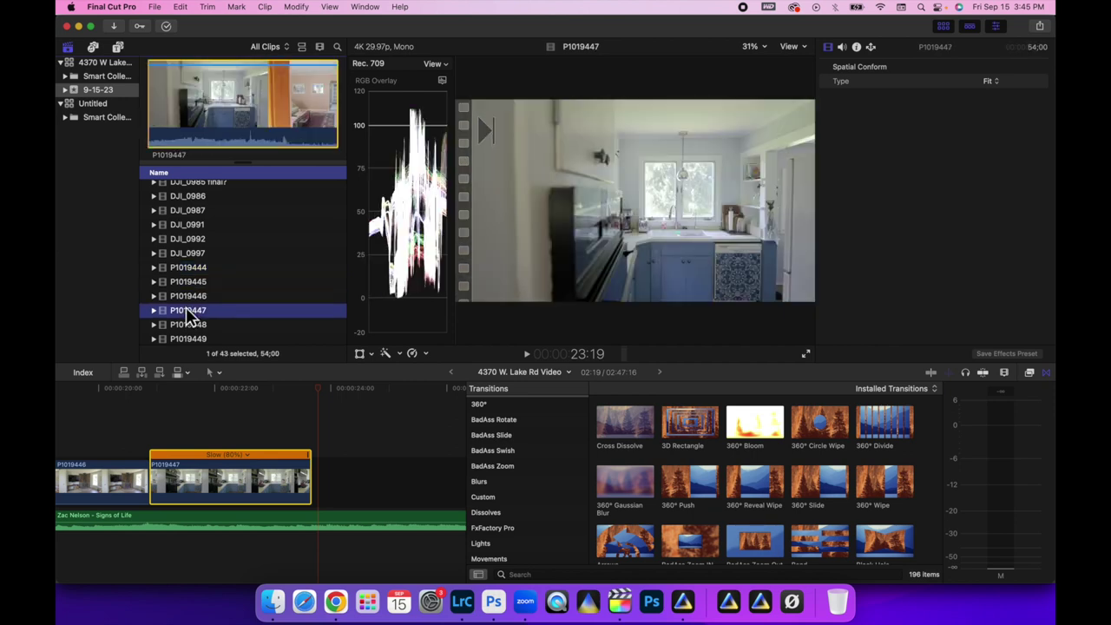
left_click(189, 325)
left_click(188, 340)
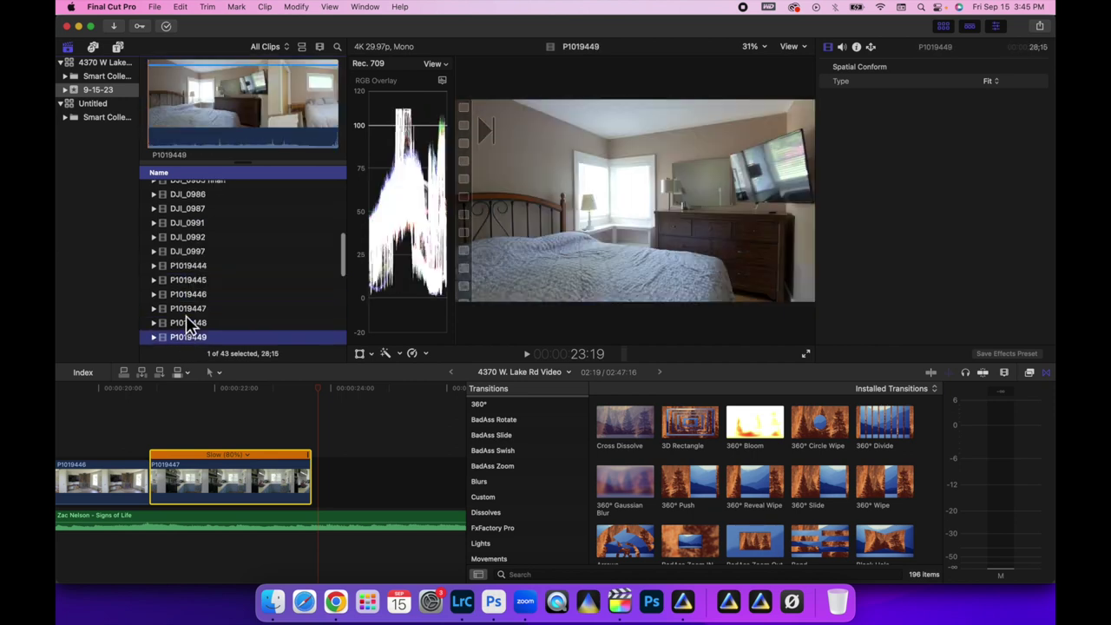
- Preview P1019451 and P1019452, then load kitchen clip P1019444 and skim it
scroll(186, 315, "down", 2)
left_click(188, 317)
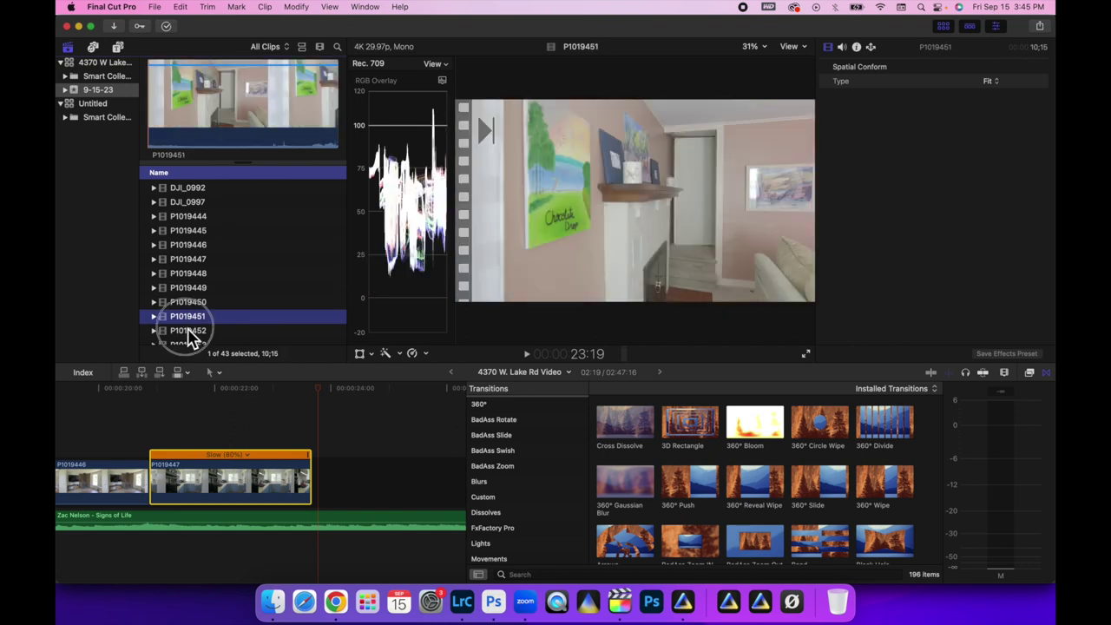
left_click(188, 329)
scroll(189, 321, "up", 3)
left_click(186, 295)
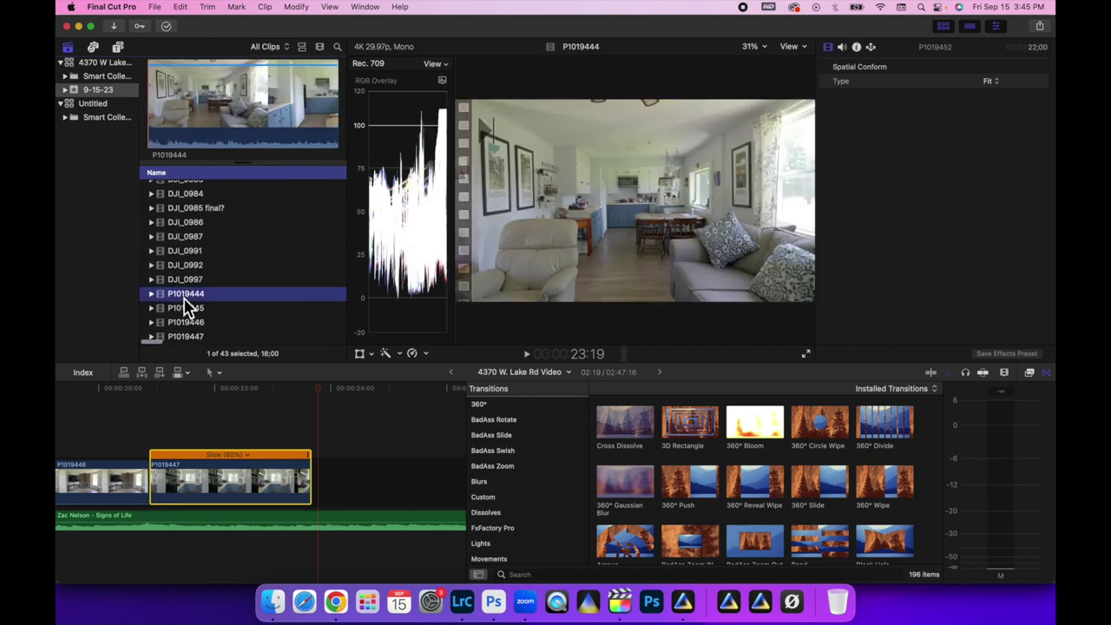
left_click(278, 113)
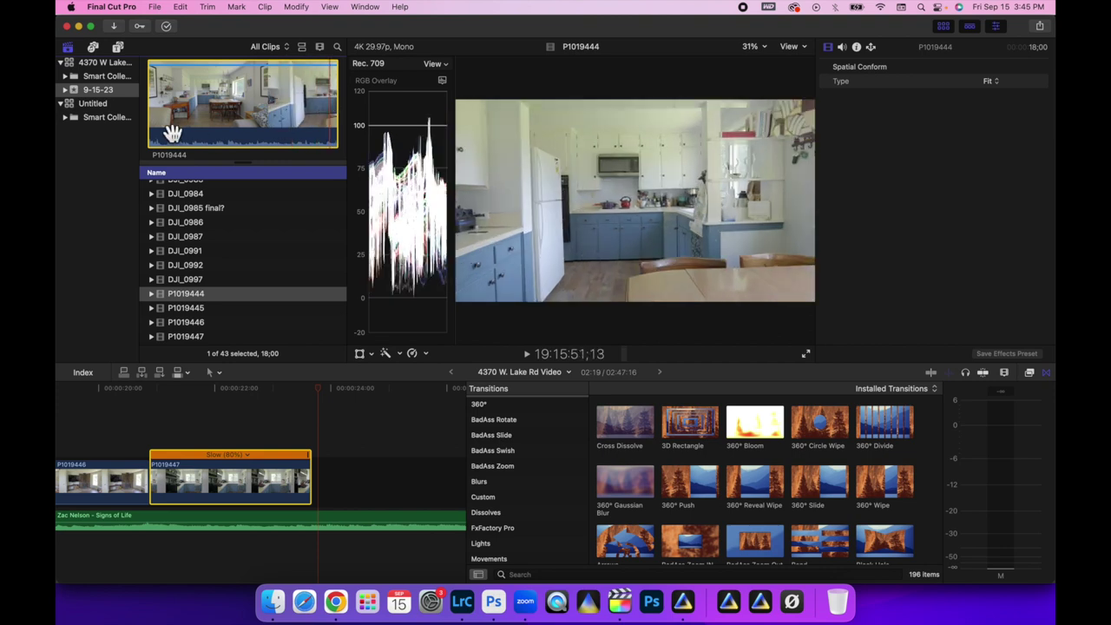
- Append P1019444 after P1019447 and trim P1019447's end shorter
left_click_drag(146, 131, 338, 495)
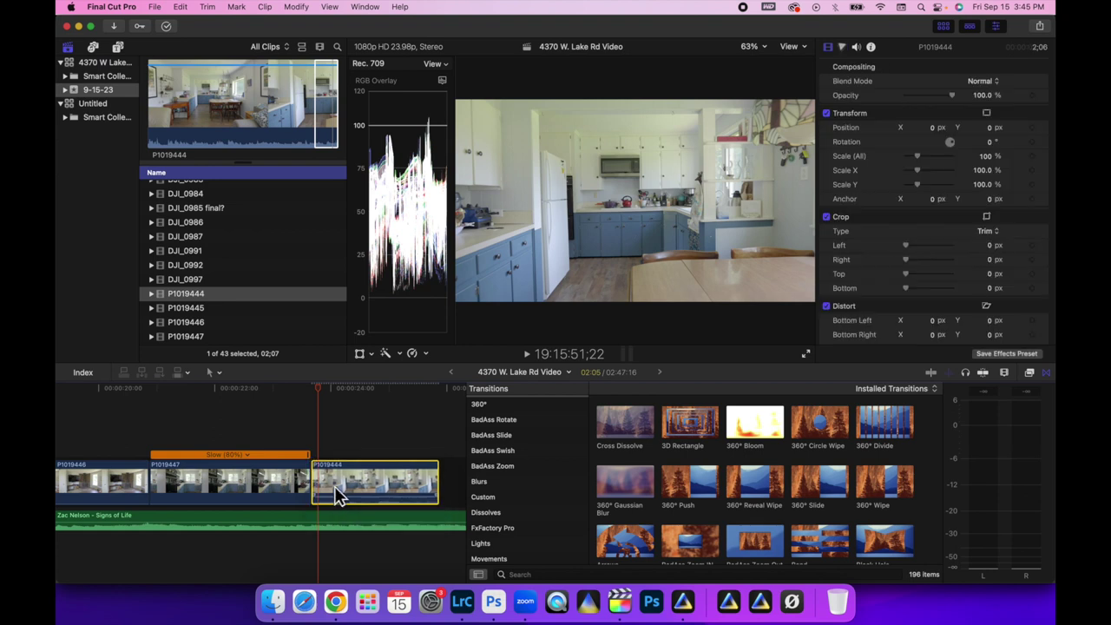
key("space")
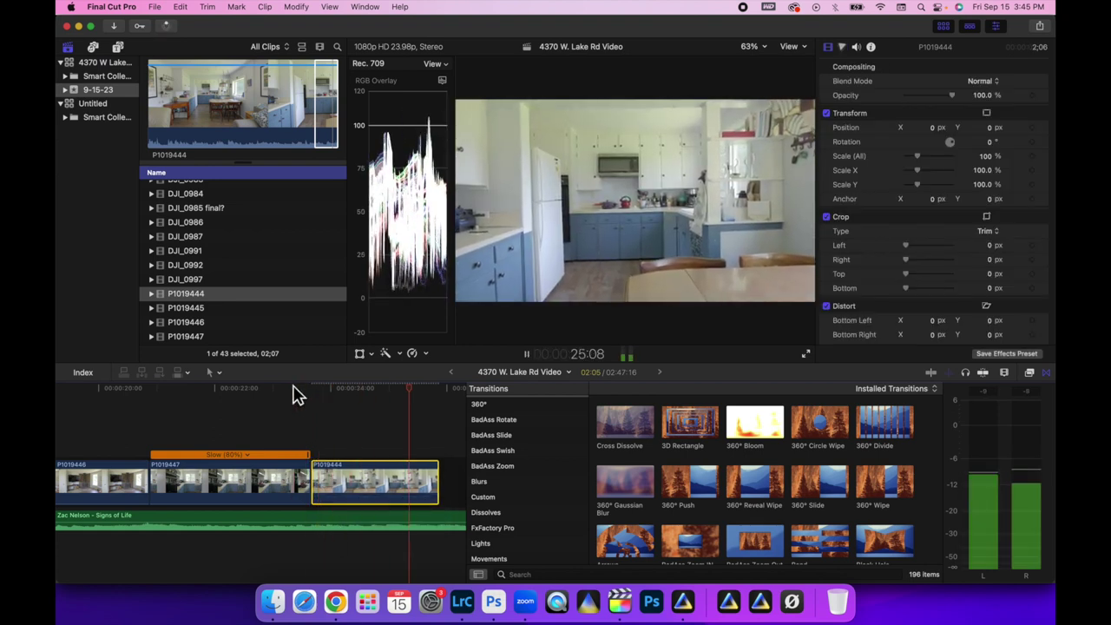
key("space")
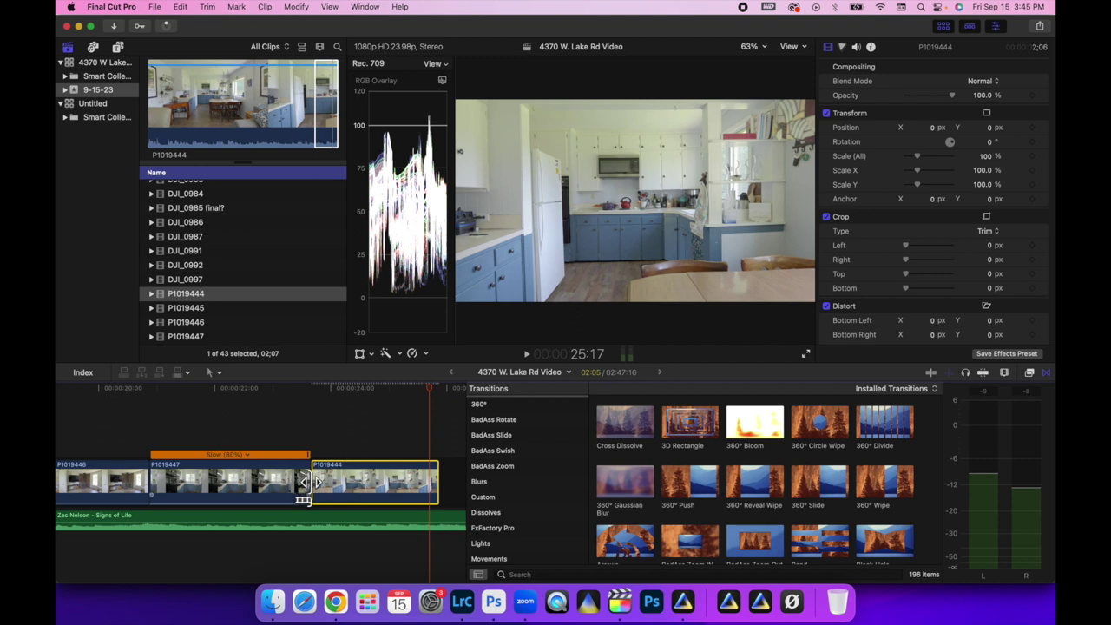
left_click_drag(303, 482, 275, 482)
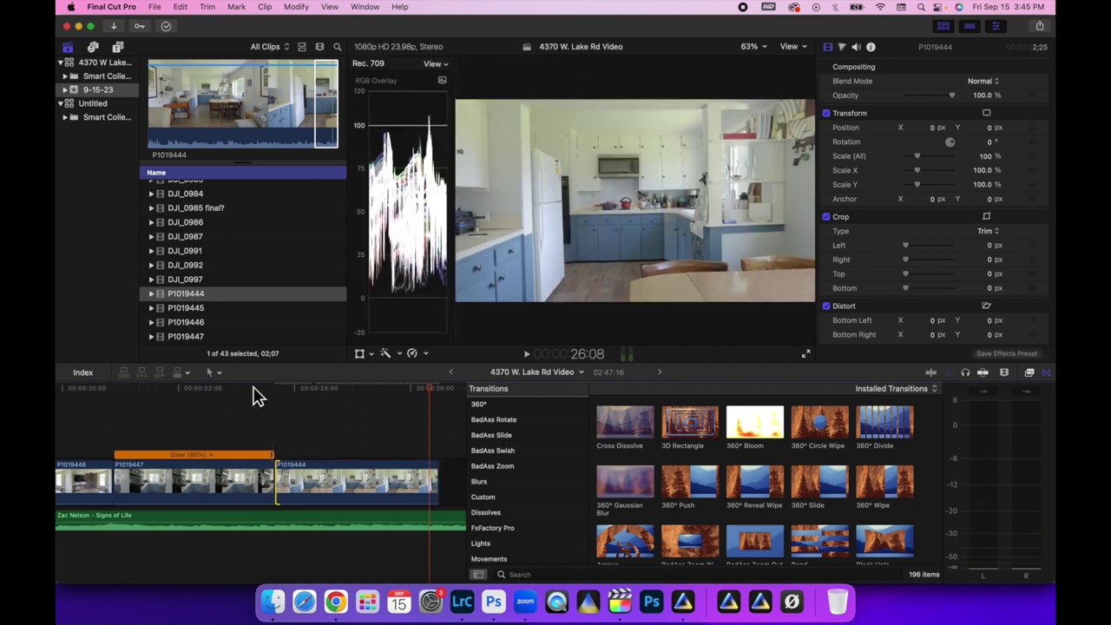
- Slow P1019444 to 80% speed and review the slowed shot
left_click(337, 475)
scroll(340, 466, "right", 5)
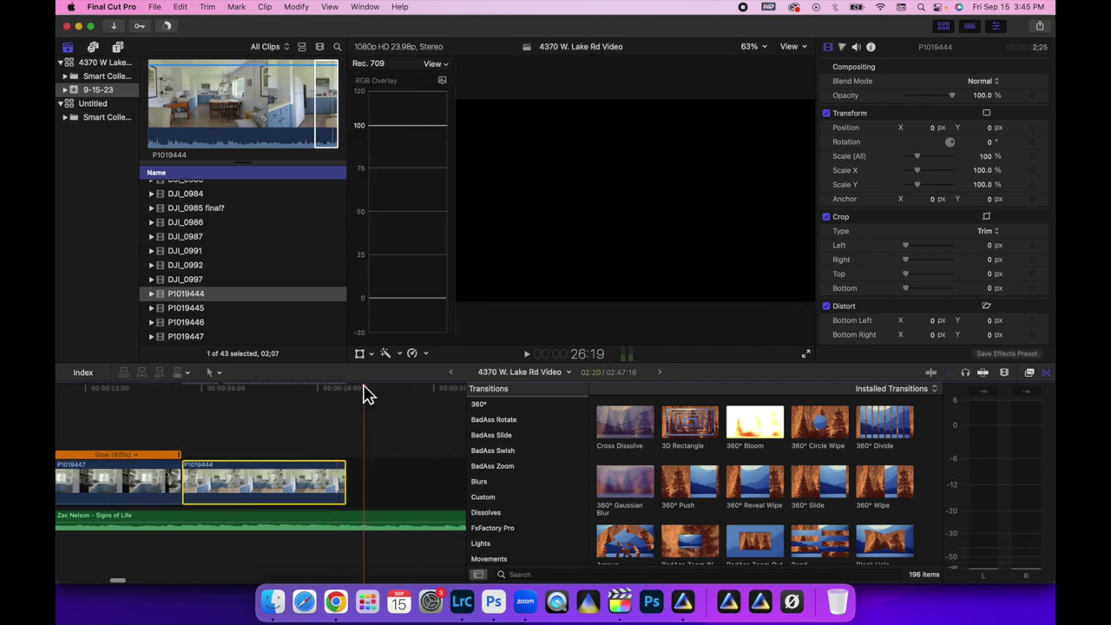
key("super+r")
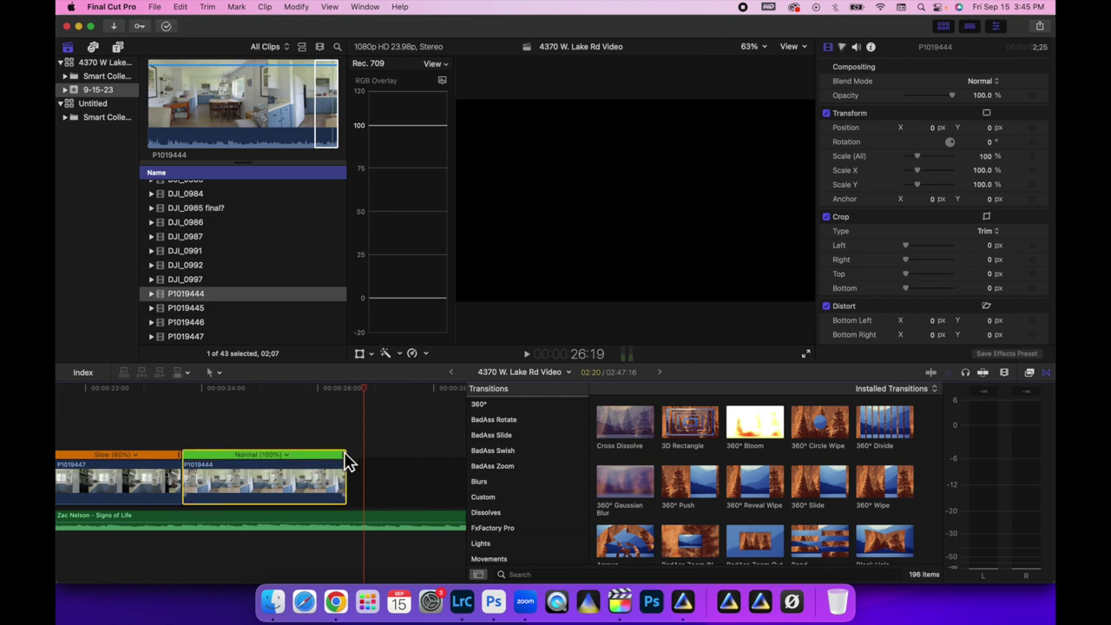
left_click_drag(345, 454, 311, 481)
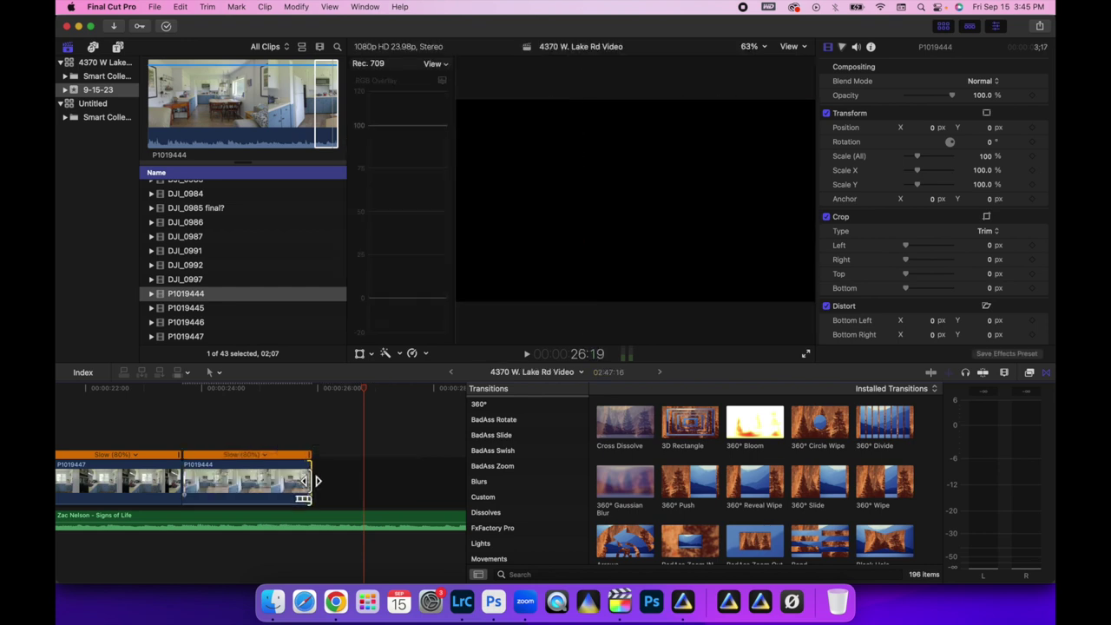
left_click(171, 396)
key("space")
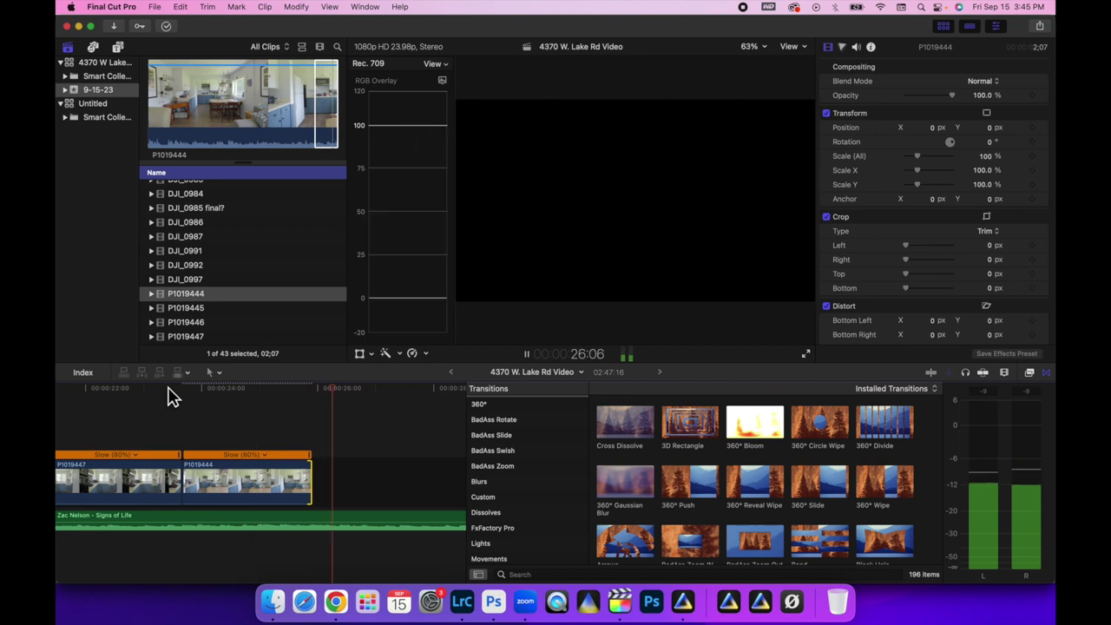
key("space")
- Append living-room clip P1019448 to the end of the timeline
left_click(176, 296)
left_click(172, 309)
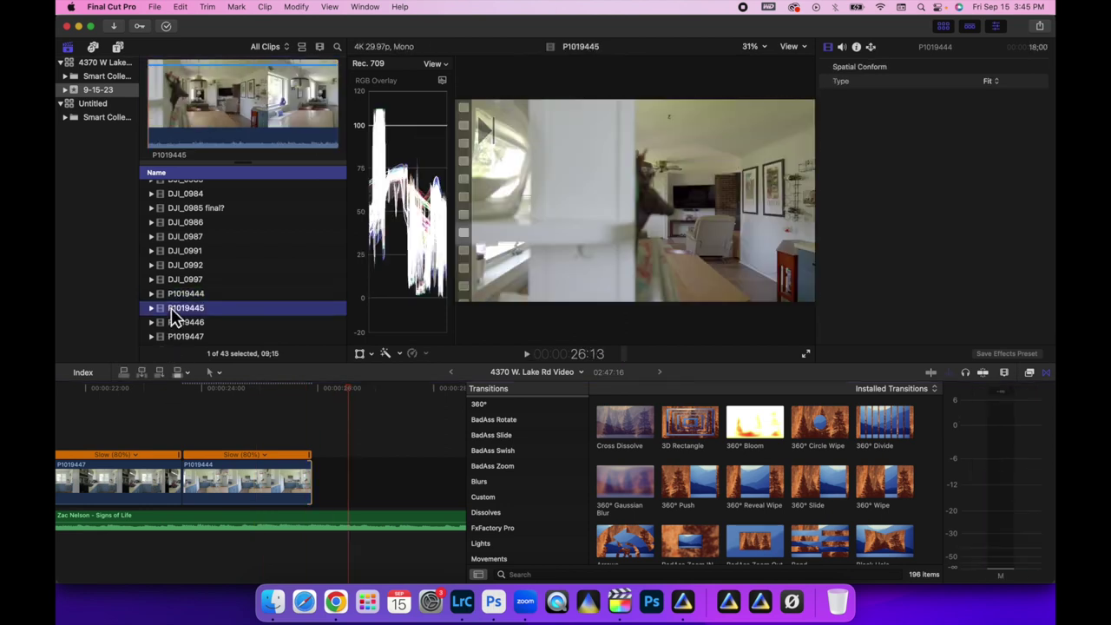
left_click(173, 322)
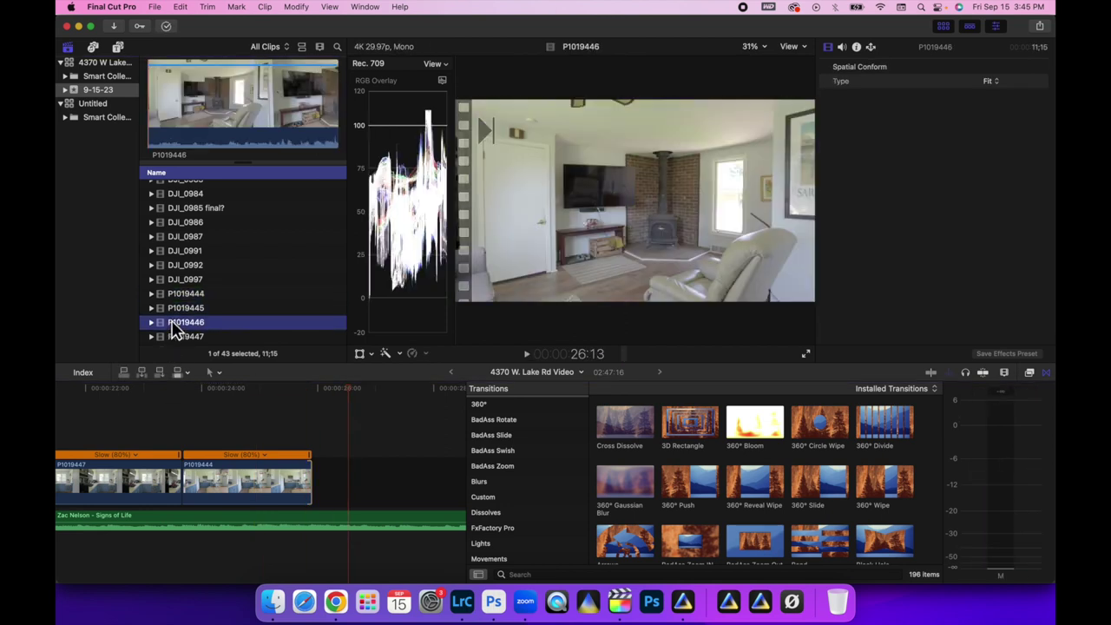
key("Down")
key("Down")
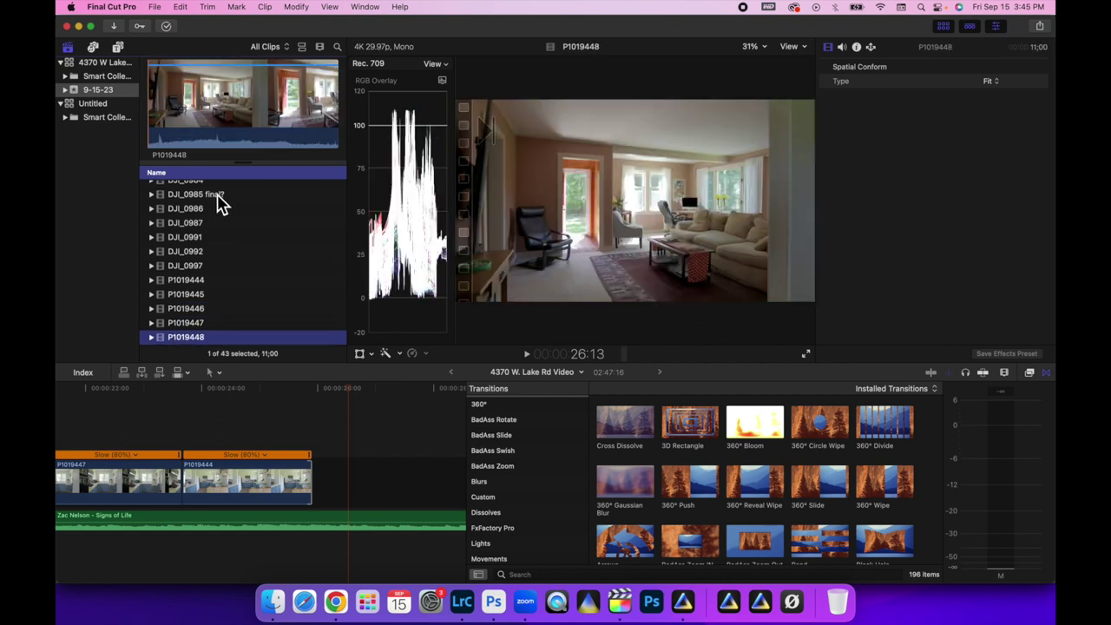
left_click_drag(234, 112, 343, 503)
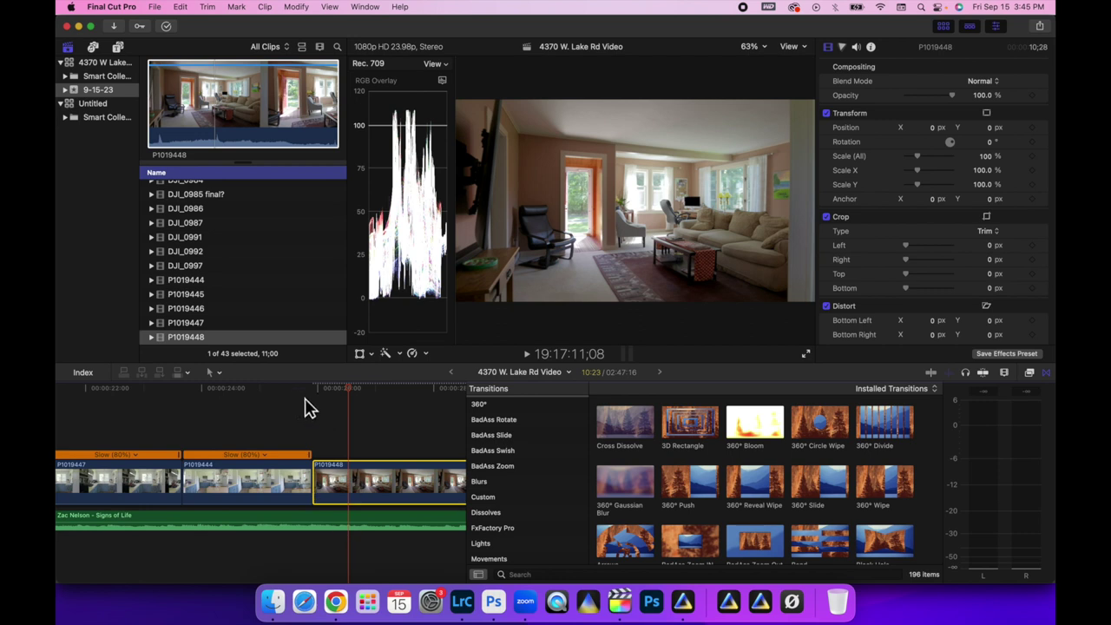
key("space")
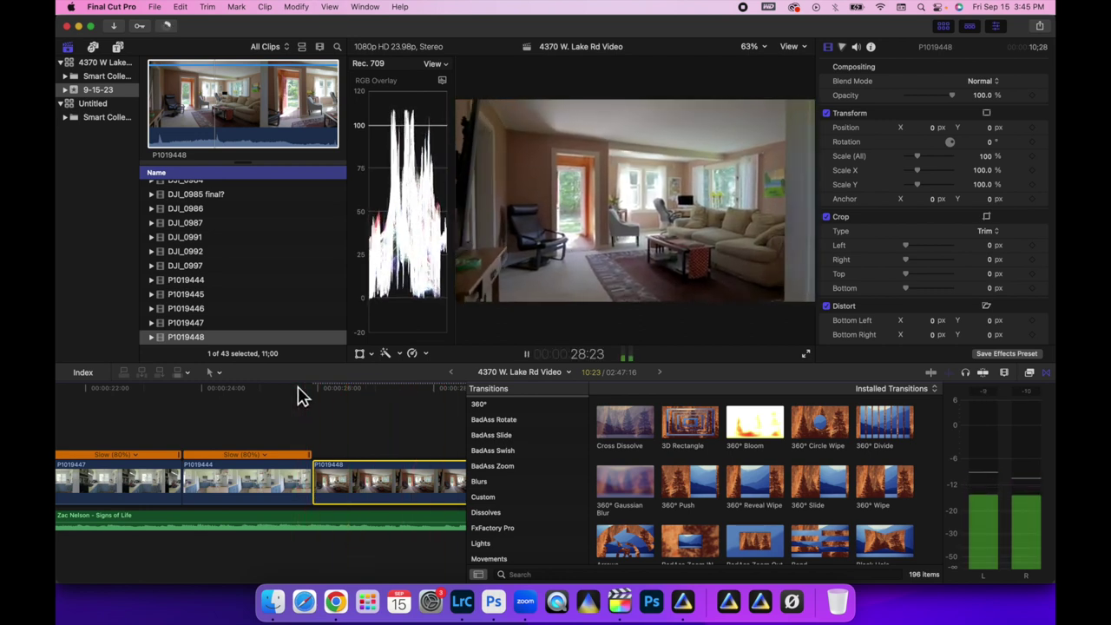
key("space")
- Zoom in and trim P1019448's opening so it runs 7:17
key("super+equal")
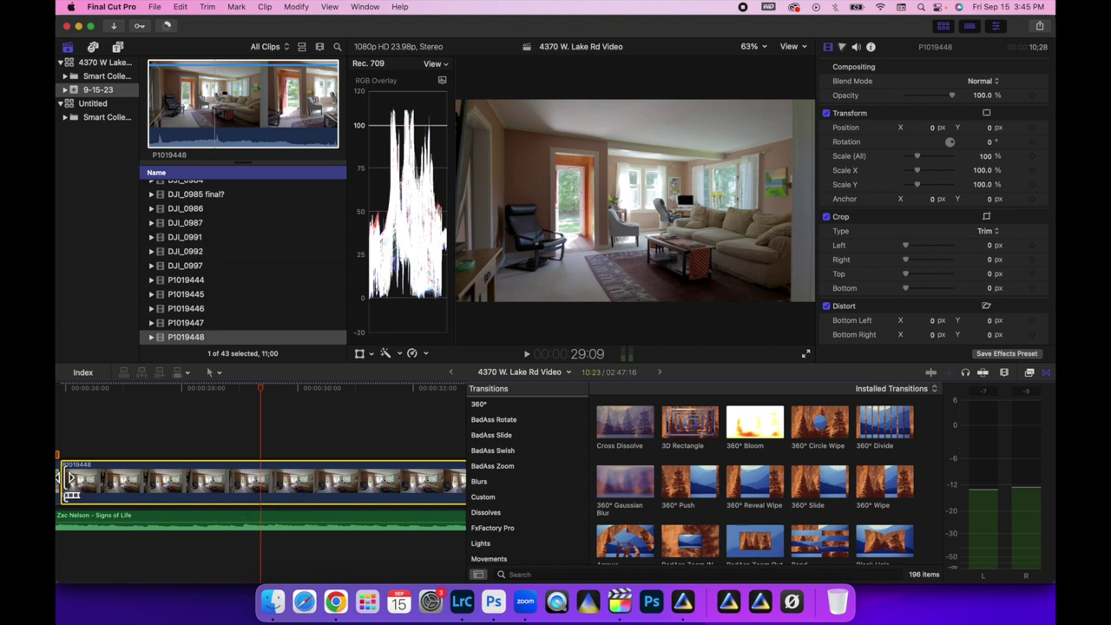
left_click_drag(69, 477, 264, 483)
key("space")
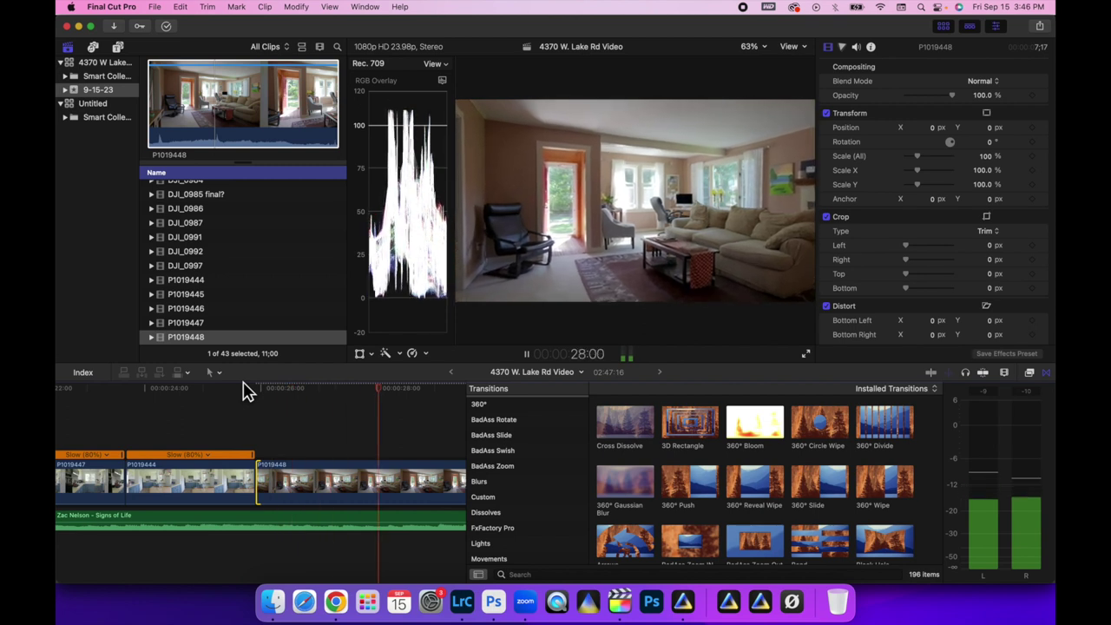
- Blade P1019448 where the shot should end and delete its tail
key("space")
scroll(256, 427, "right", 5)
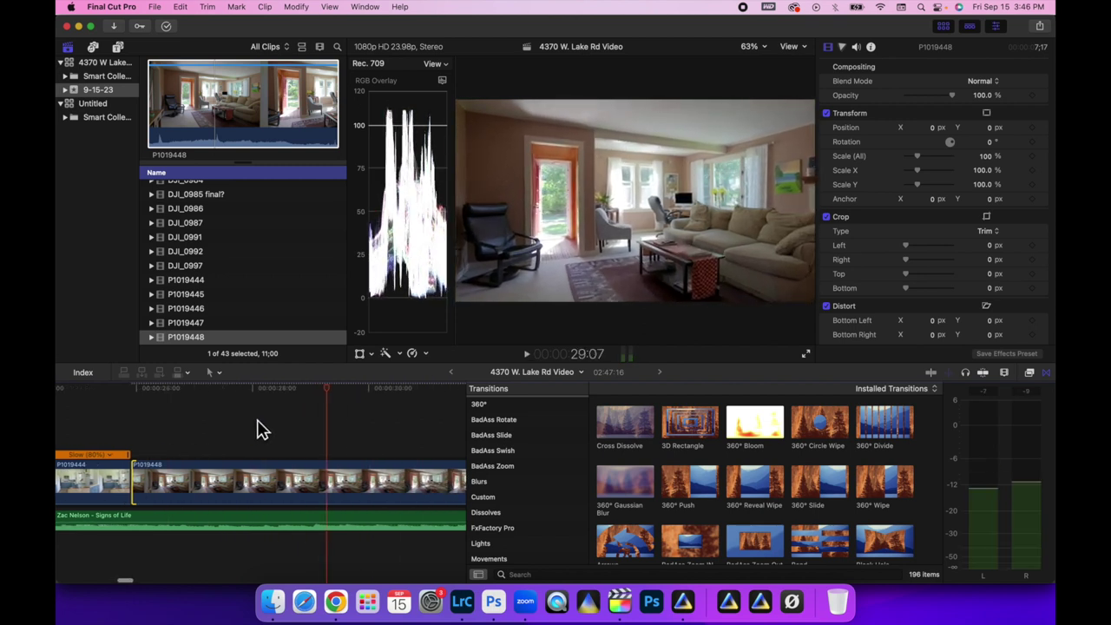
left_click(301, 479)
key("a")
left_click(365, 491)
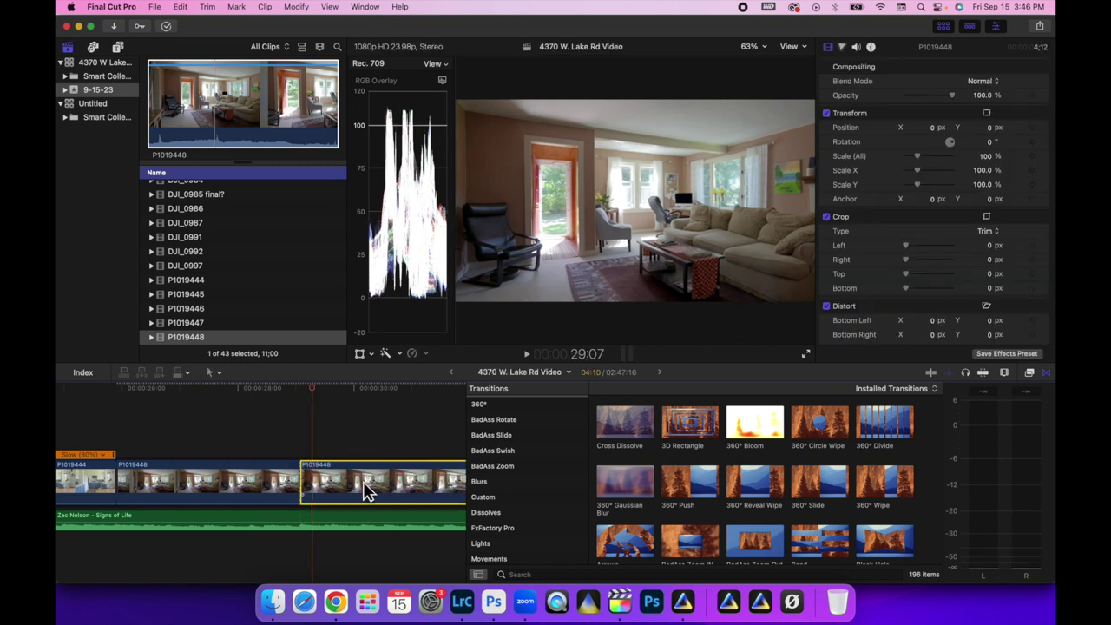
key("Delete")
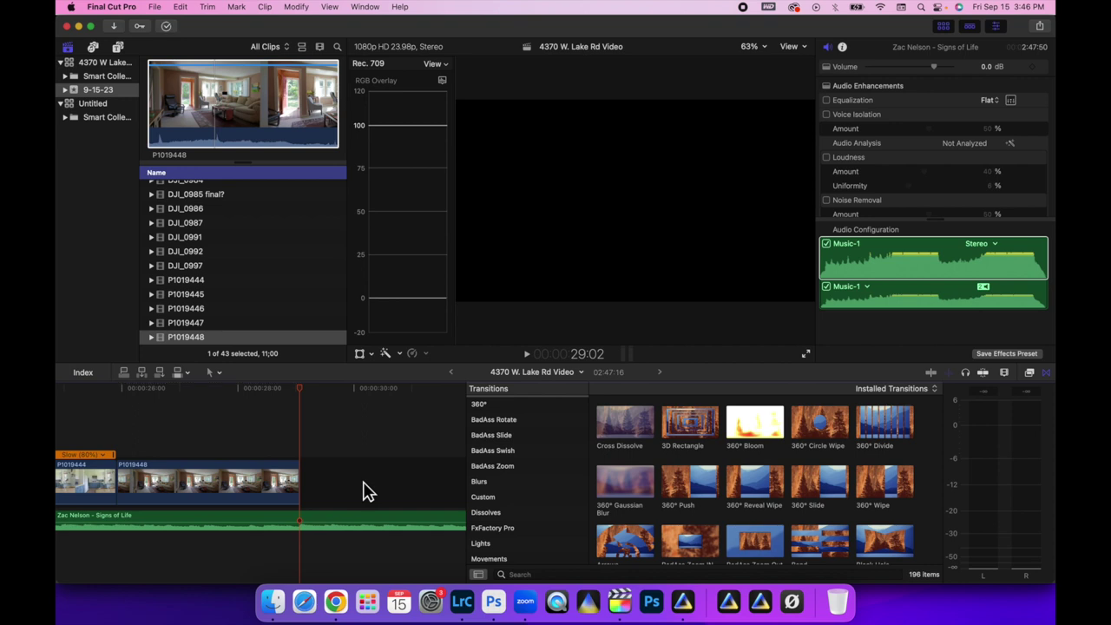
- Review the new ending, then load bedroom clip P1019449 in the viewer
left_click(104, 391)
key("space")
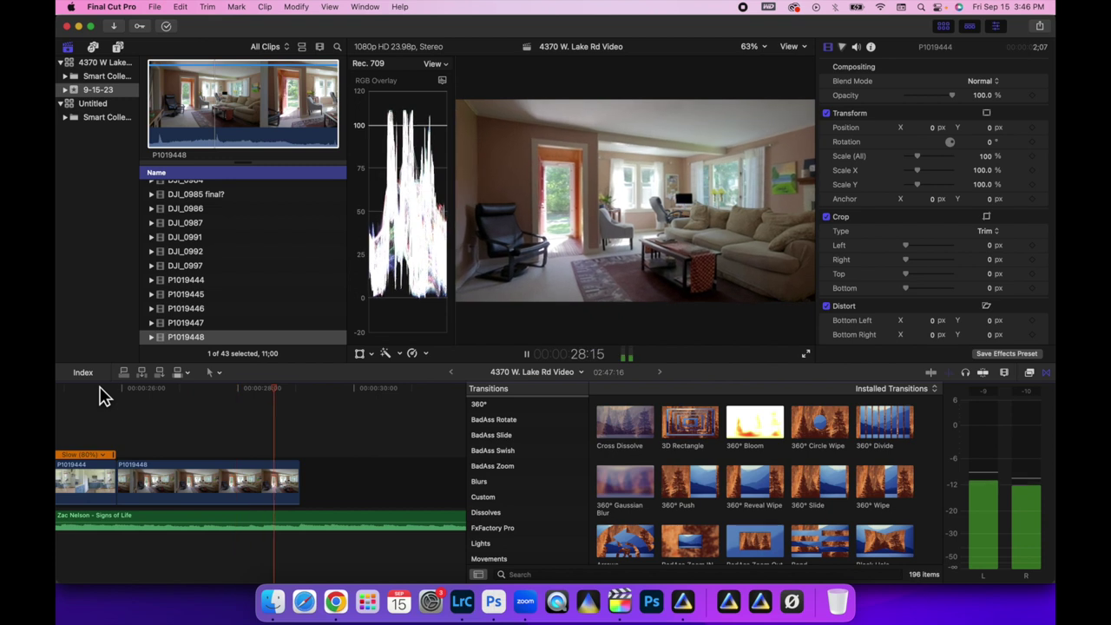
key("space")
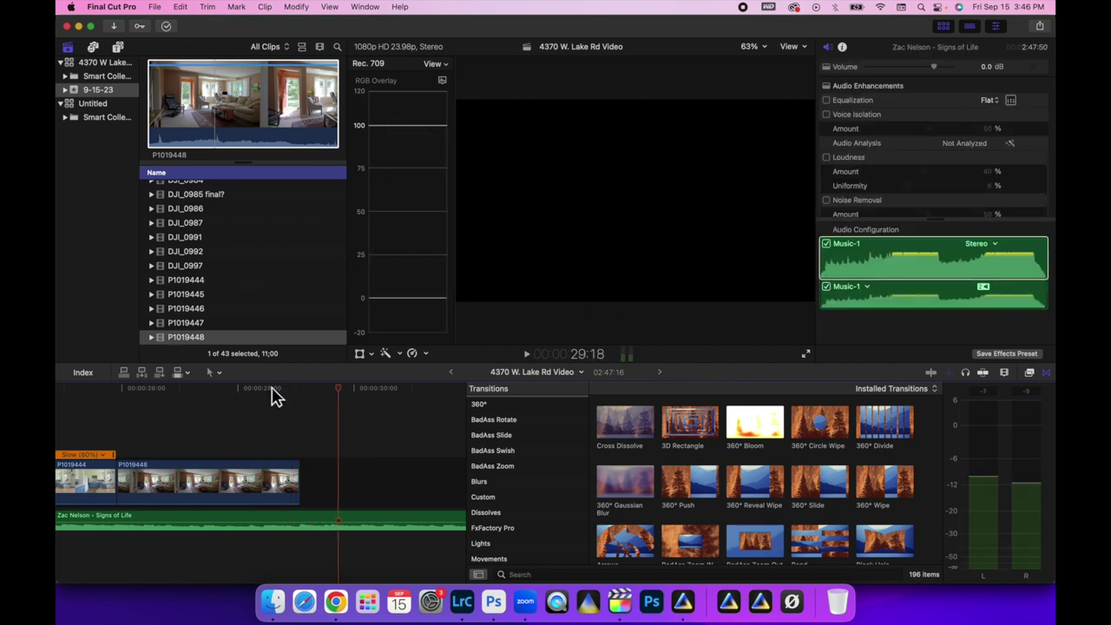
scroll(185, 313, "down", 3)
left_click(189, 299)
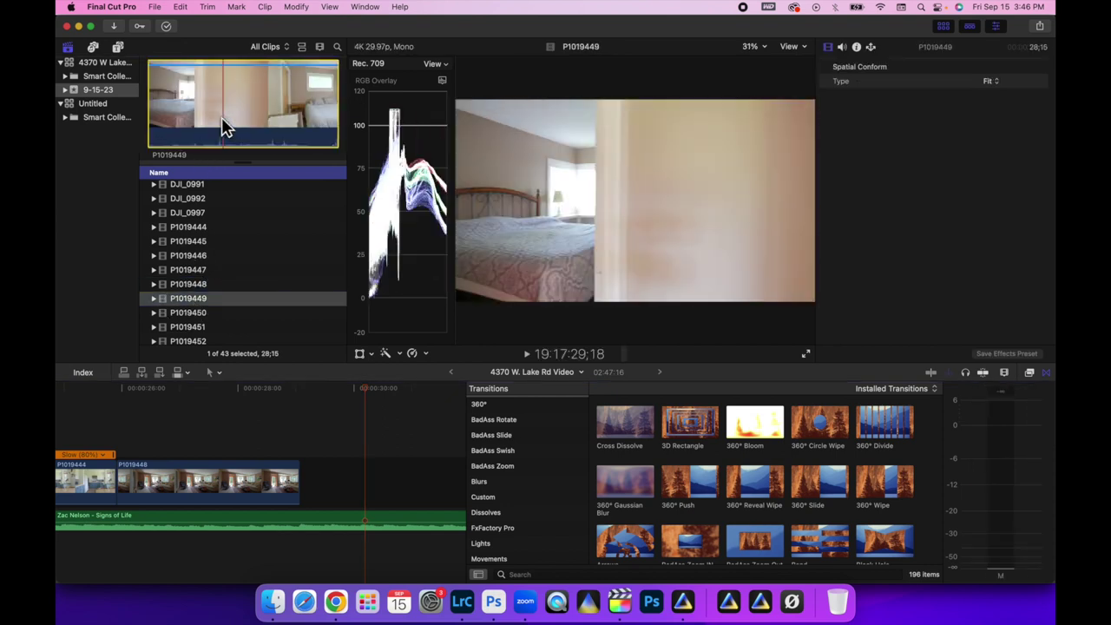
left_click_drag(222, 117, 309, 468)
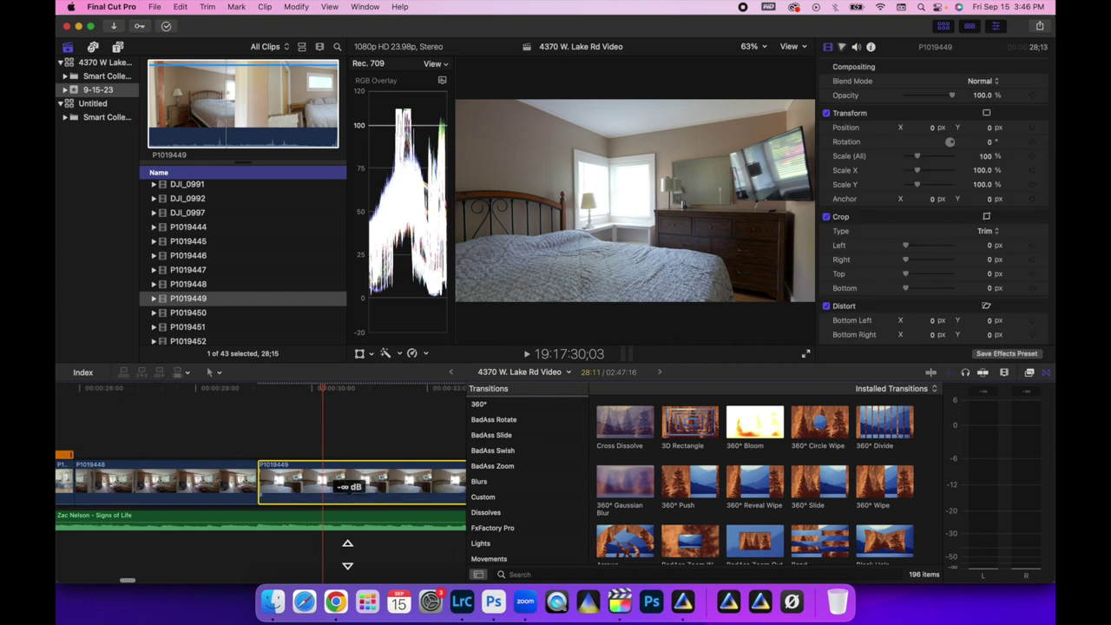
left_click(253, 391)
key("space")
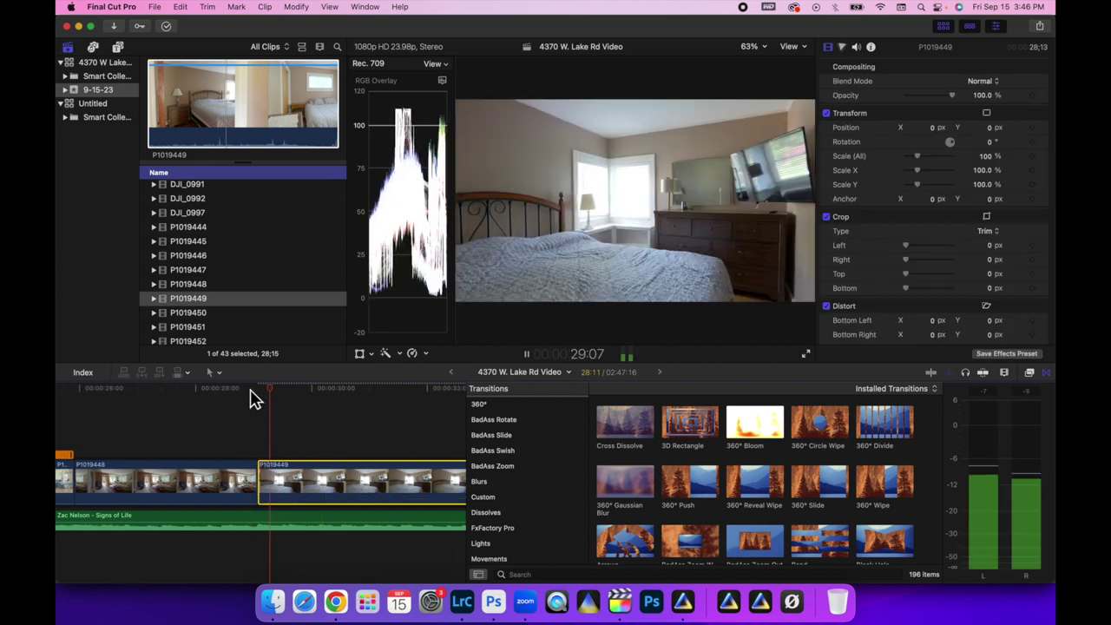
left_click_drag(265, 494, 389, 482)
scroll(369, 469, "right", 3)
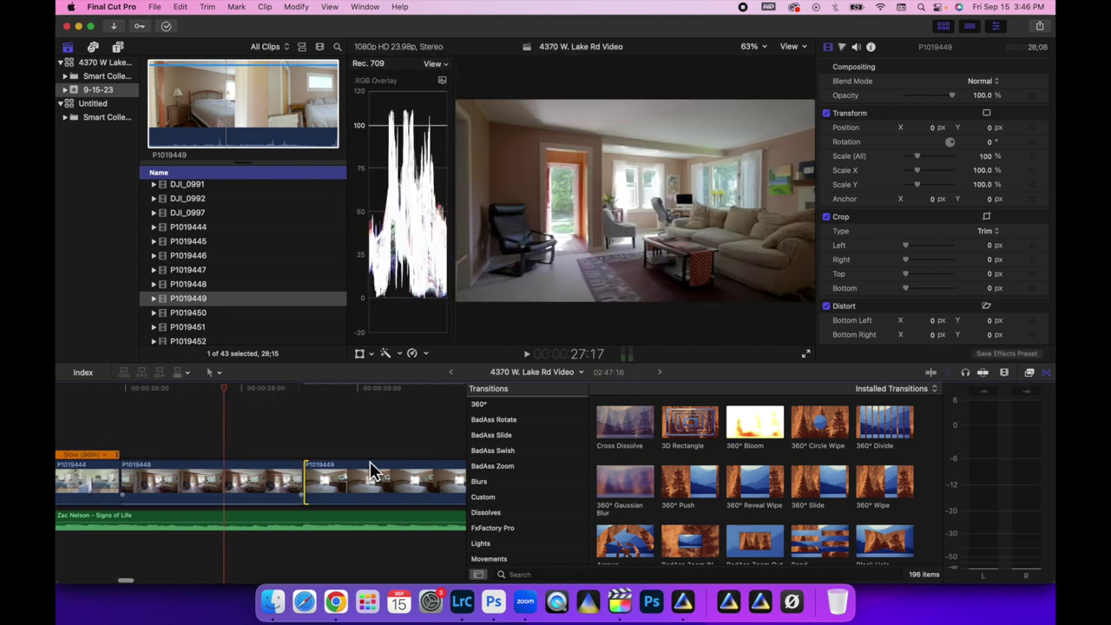
left_click(289, 397)
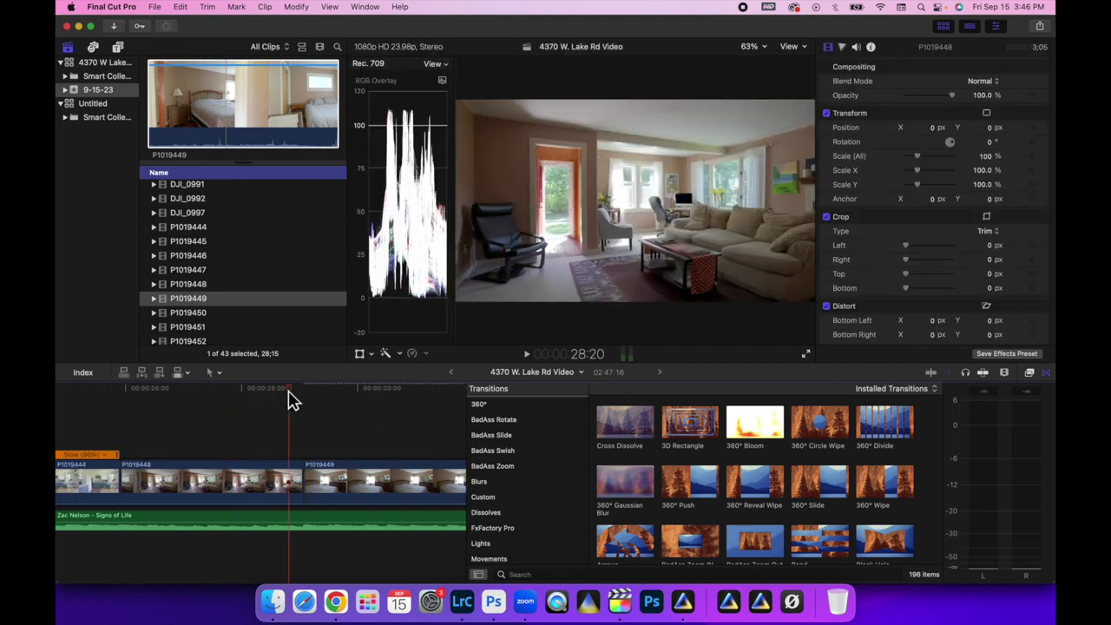
key("space")
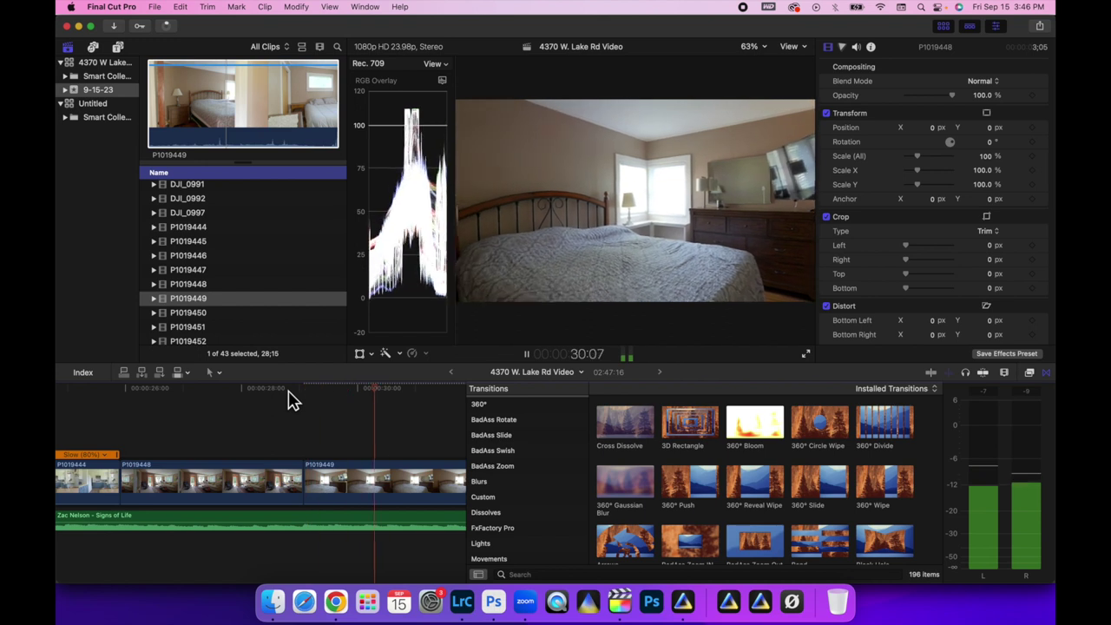
key("space")
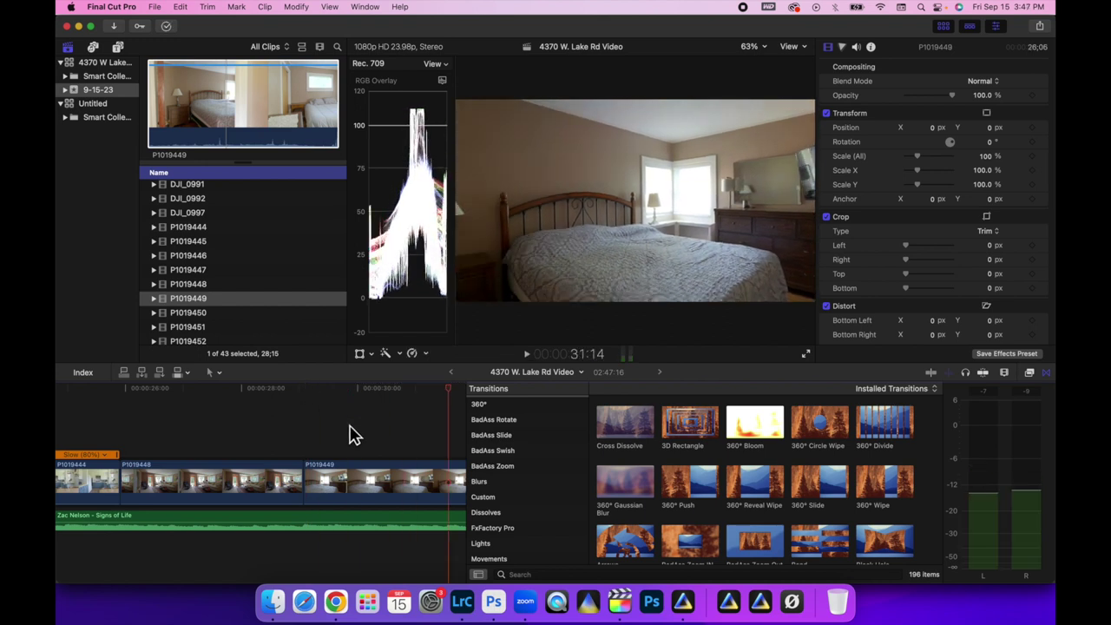
scroll(293, 421, "right", 3)
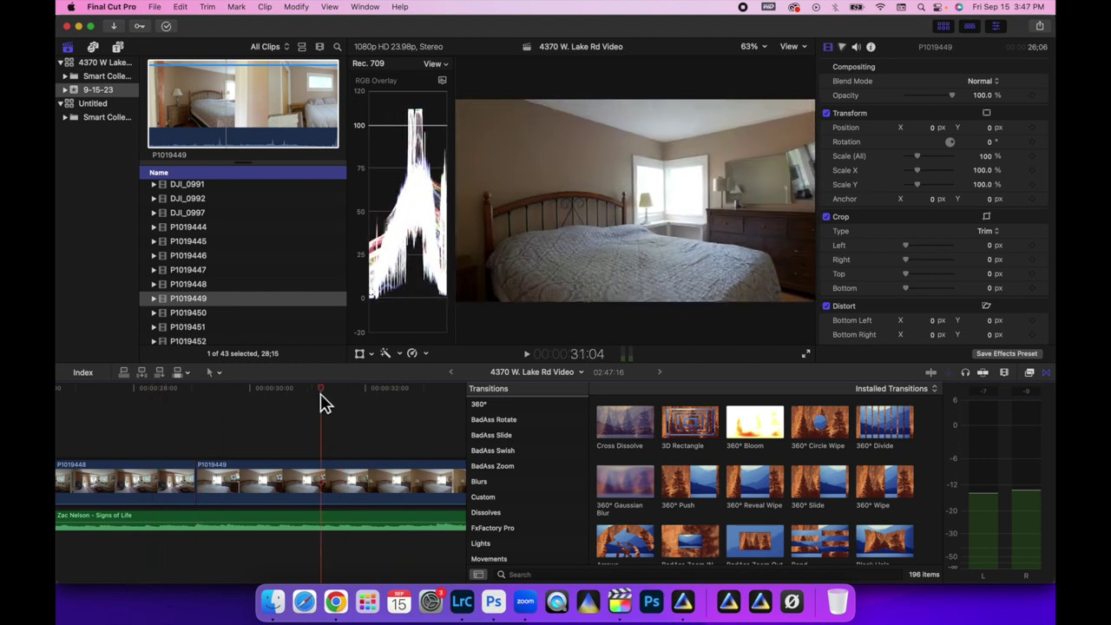
left_click(1004, 372)
- Zoom the timeline out and hide the Transitions browser
left_click_drag(1004, 401, 982, 398)
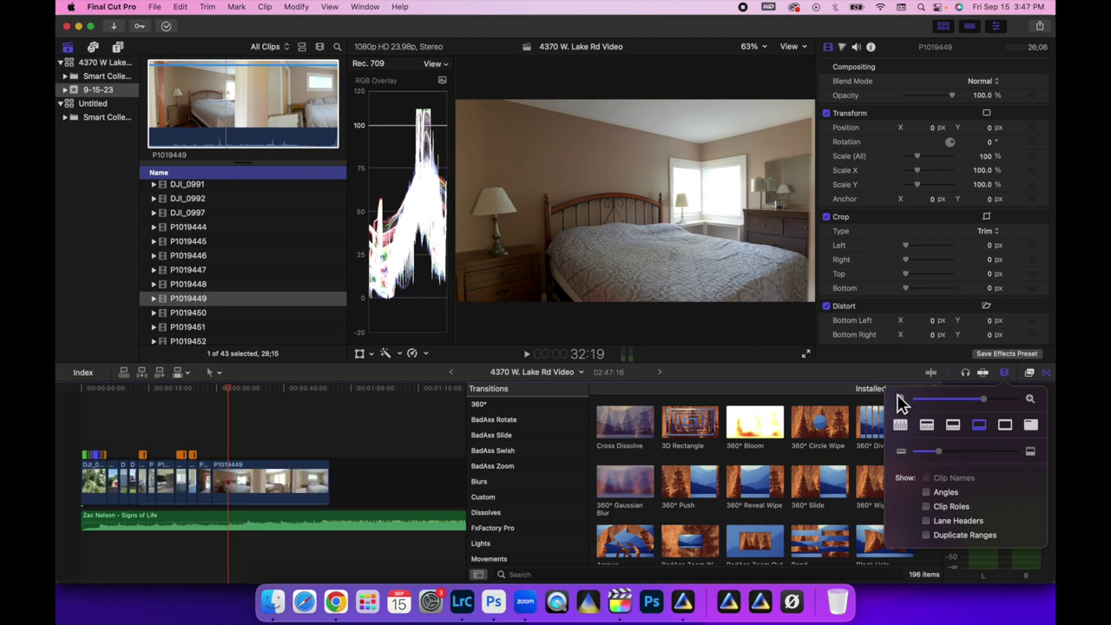
left_click(1005, 374)
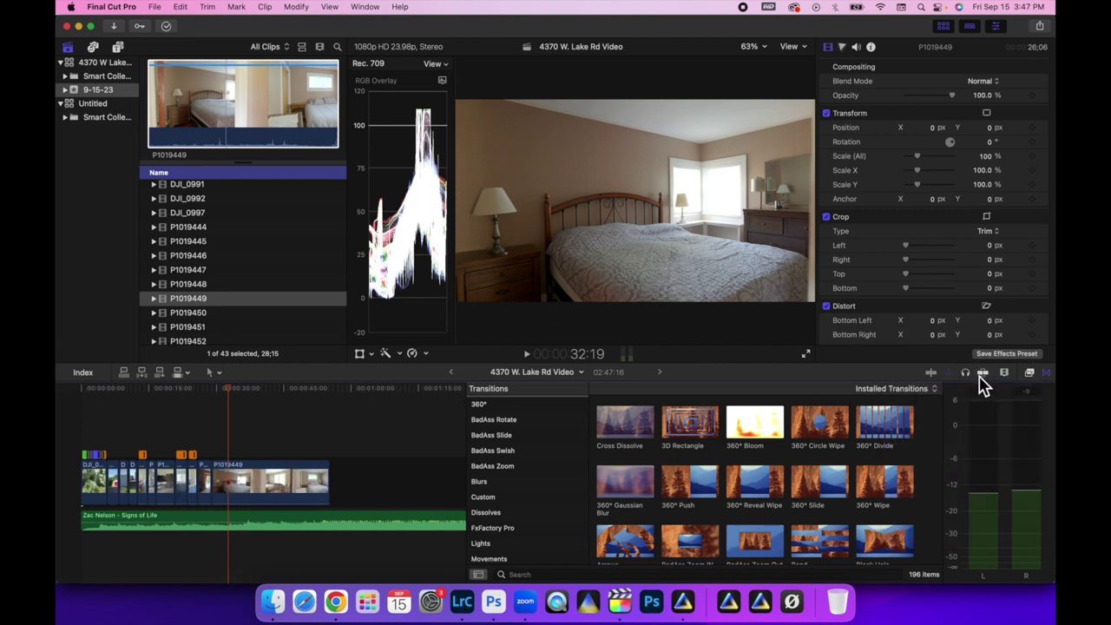
left_click(1046, 373)
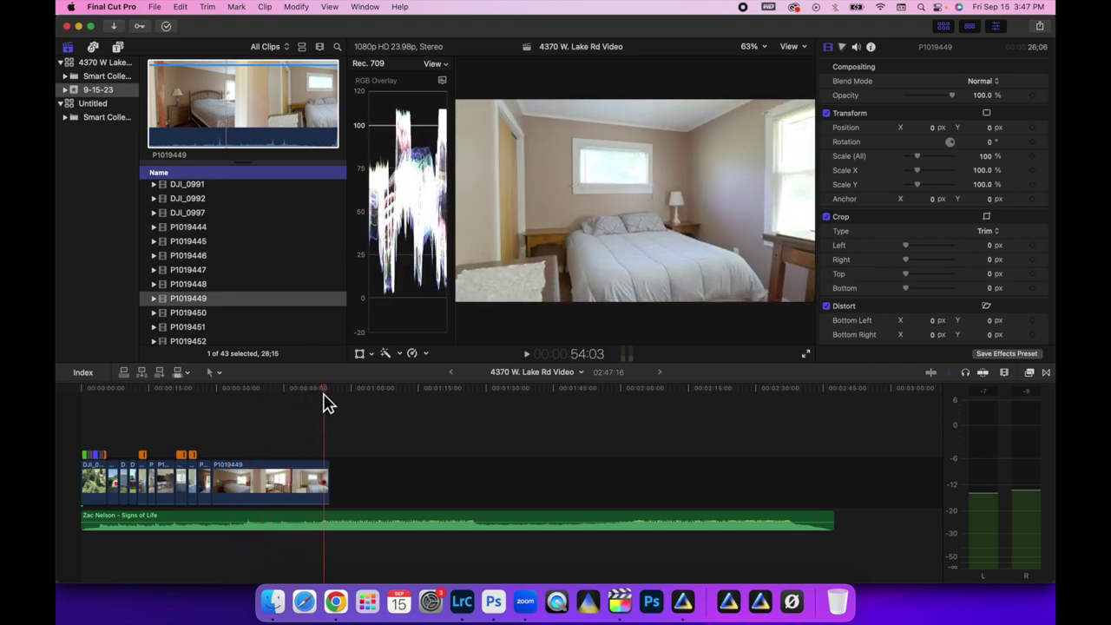
- Select bedroom clip P1019449 and zoom the timeline in around it
left_click(213, 320)
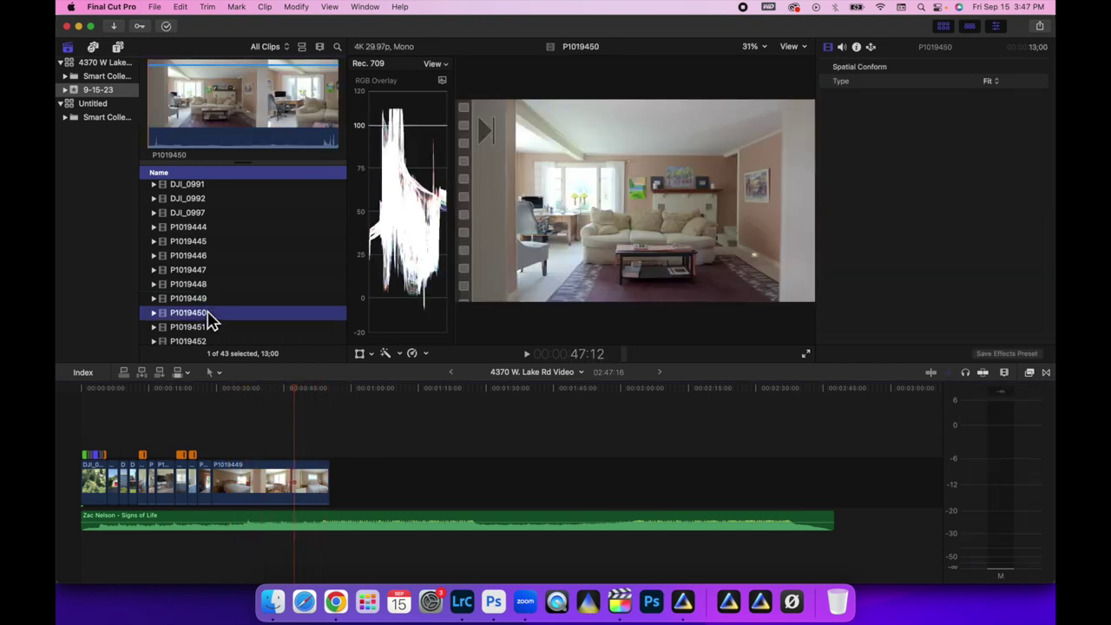
left_click(275, 490)
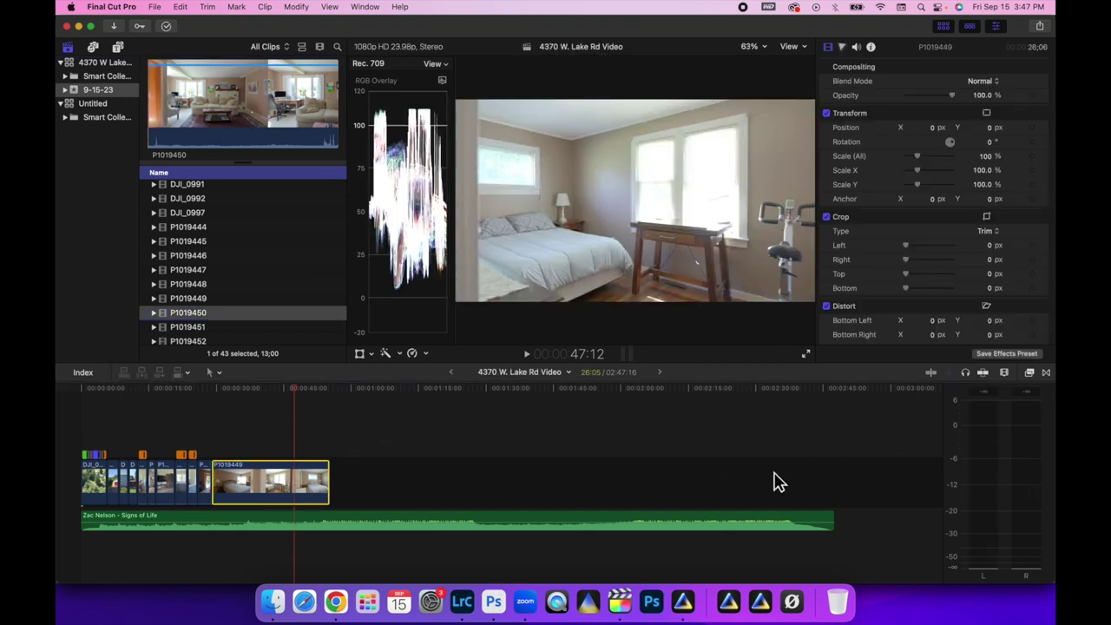
left_click(1004, 374)
left_click(986, 398)
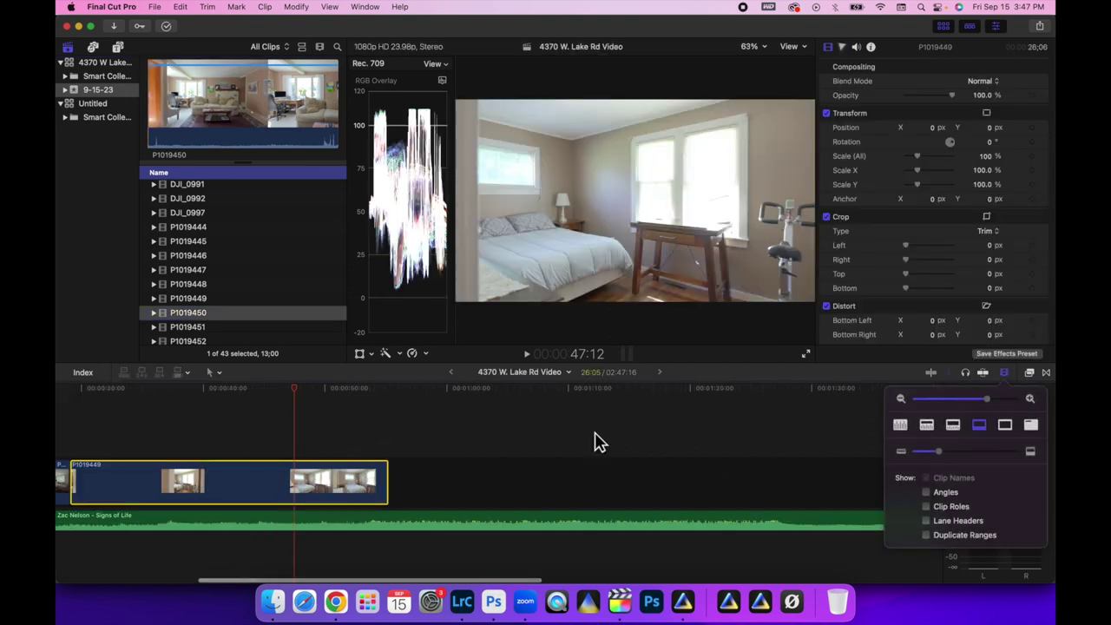
left_click(433, 390)
- Slow clip P1019449 to 85% speed and review it from the start
key("ctrl+v")
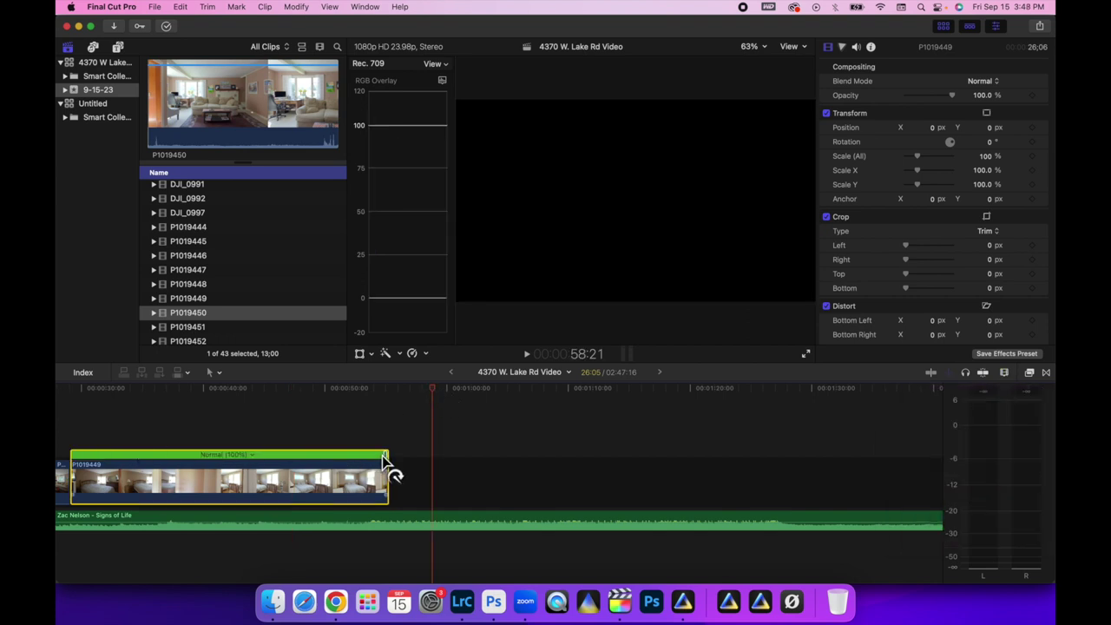
left_click_drag(383, 457, 438, 466)
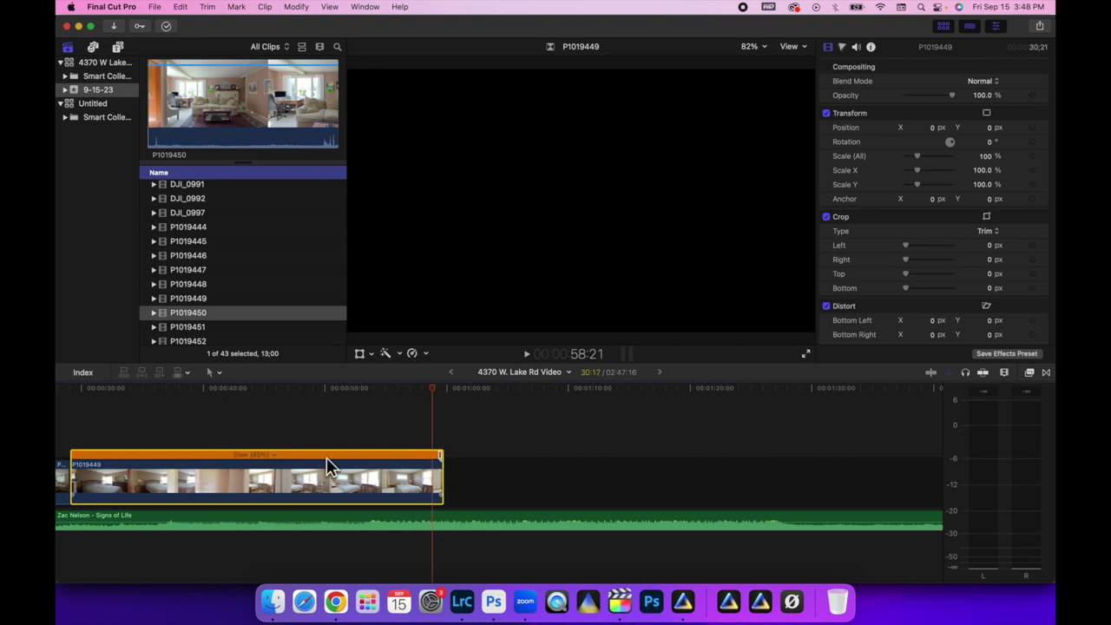
key("super+7")
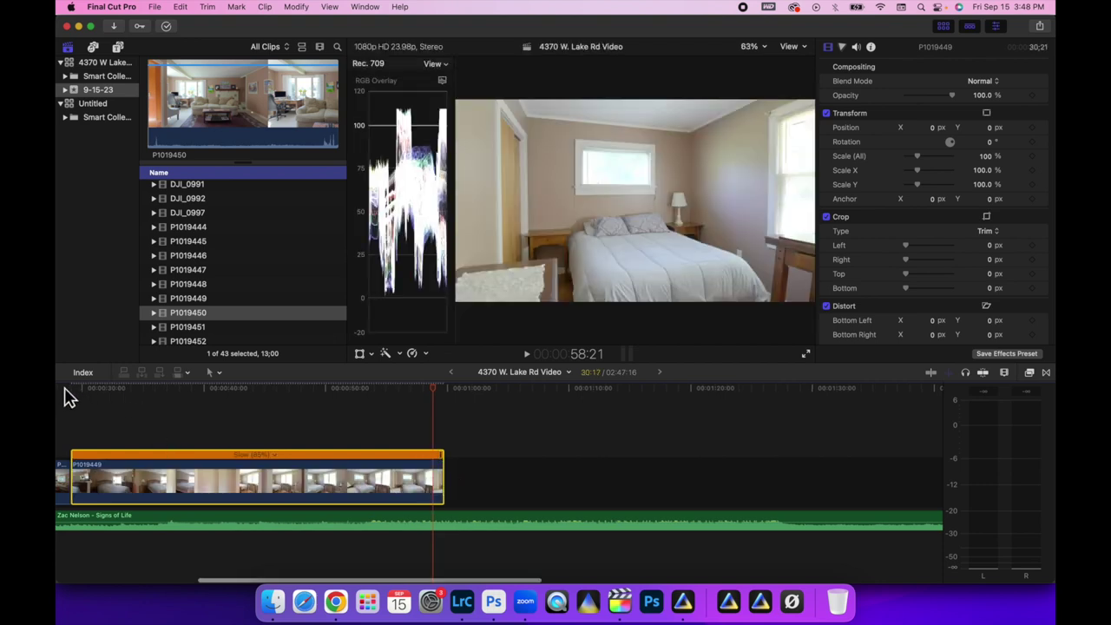
key("Home")
key("space")
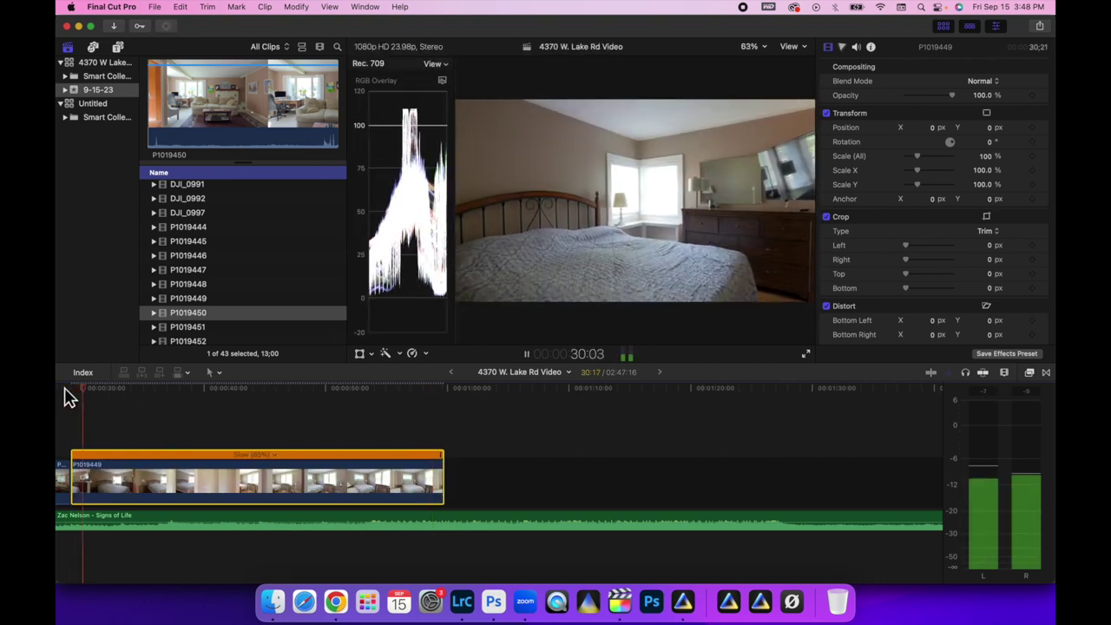
key("space")
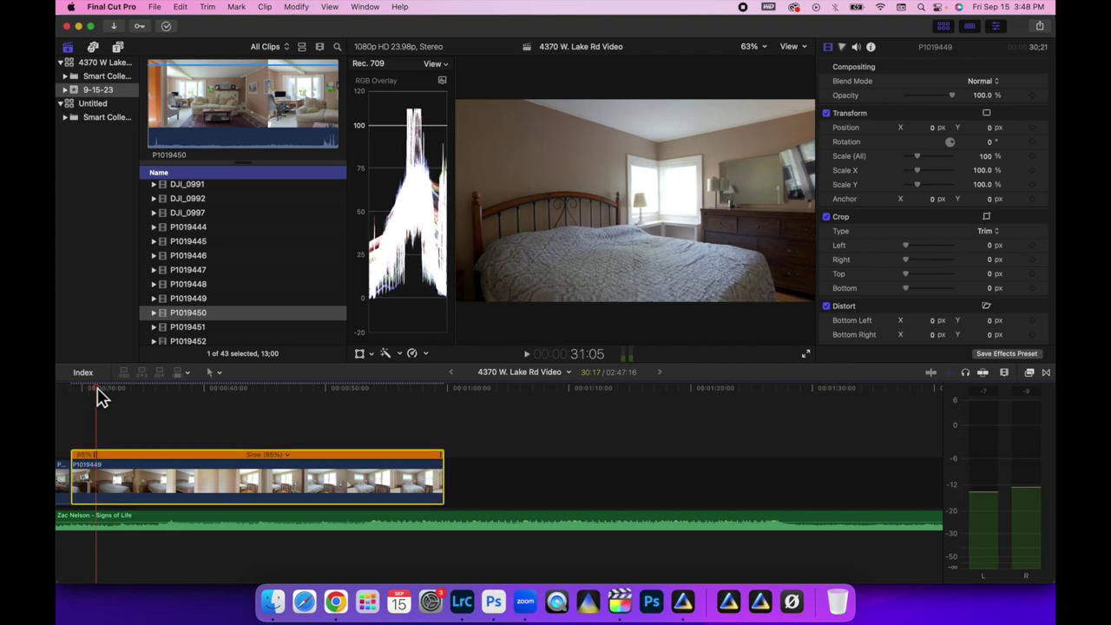
- Split P1019449's speed at the playhead, making the first section Fast, and review the ramp
left_click_drag(99, 398, 344, 404)
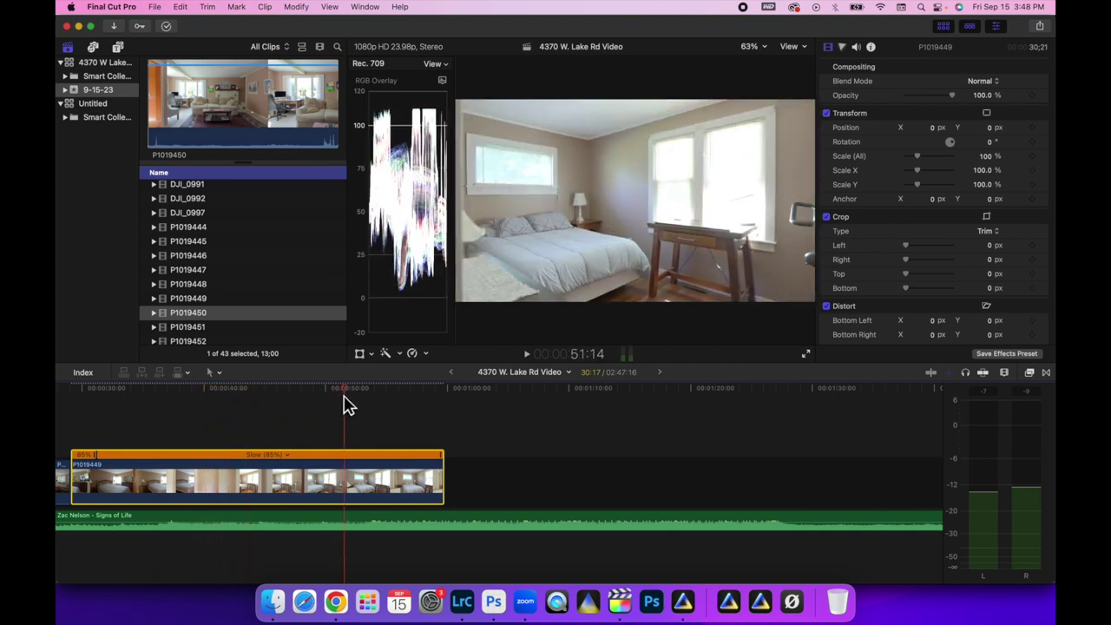
key("shift+b")
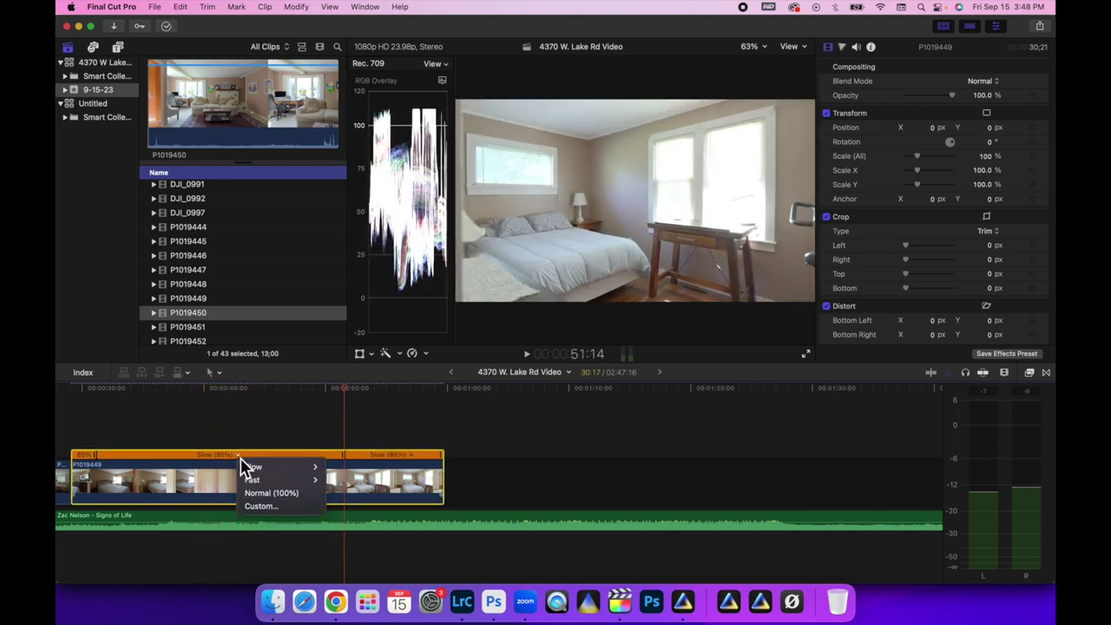
left_click(341, 515)
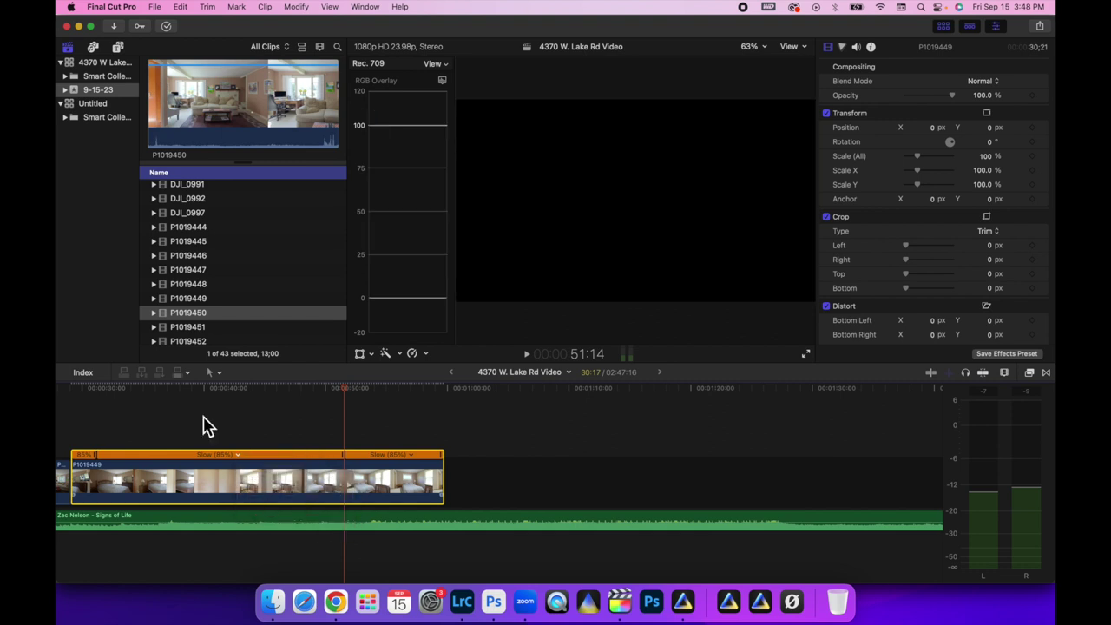
scroll(206, 423, "left", 3)
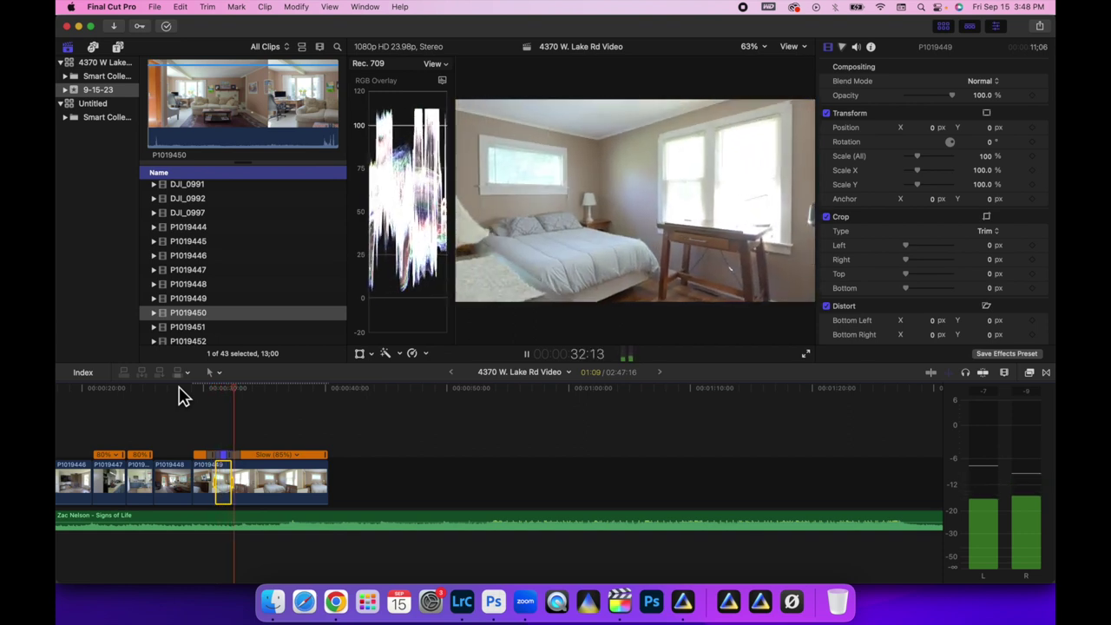
key("space")
left_click(229, 459)
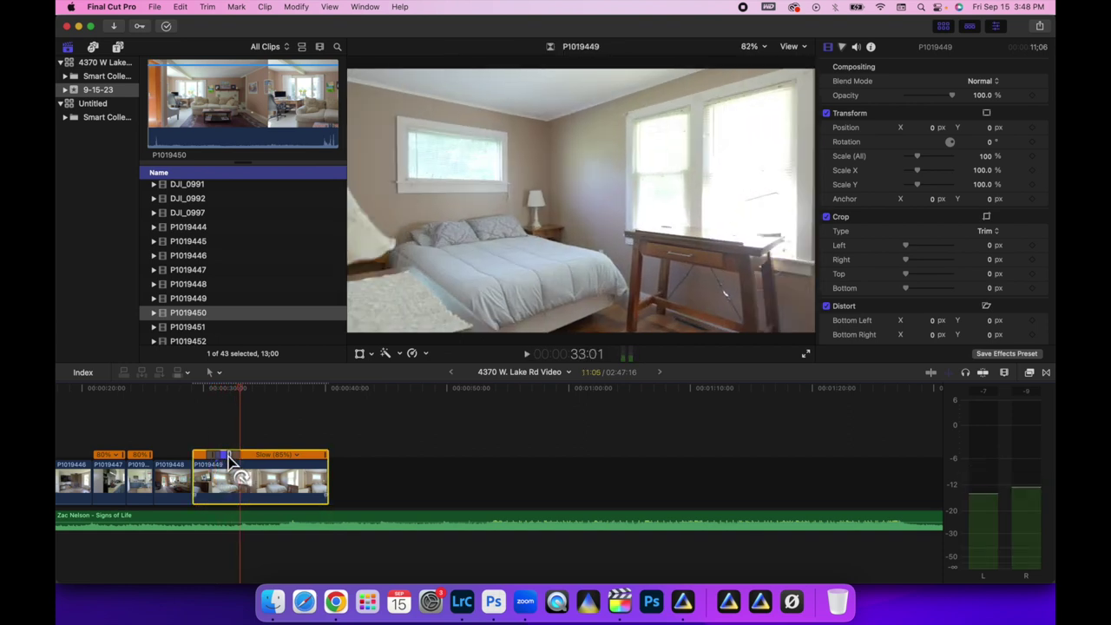
key("super+7")
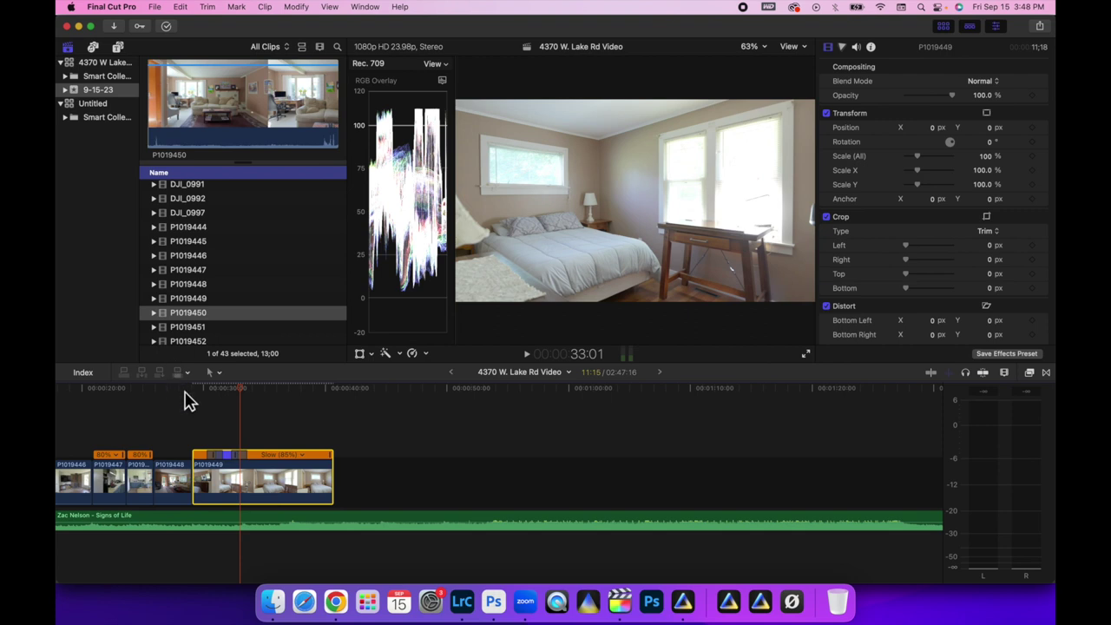
left_click(187, 391)
key("space")
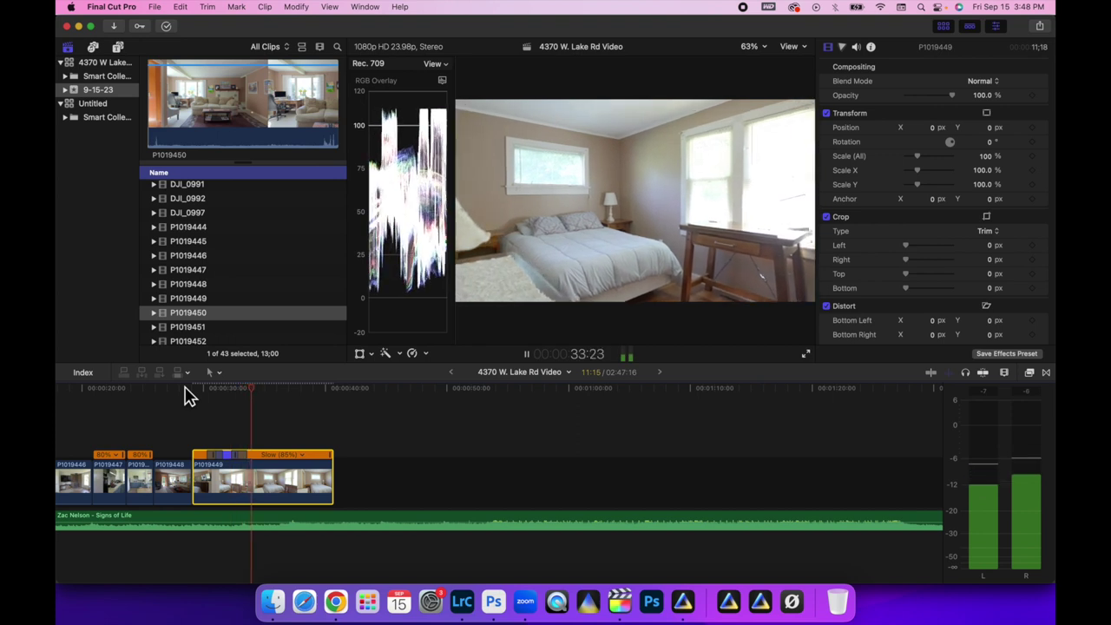
key("space")
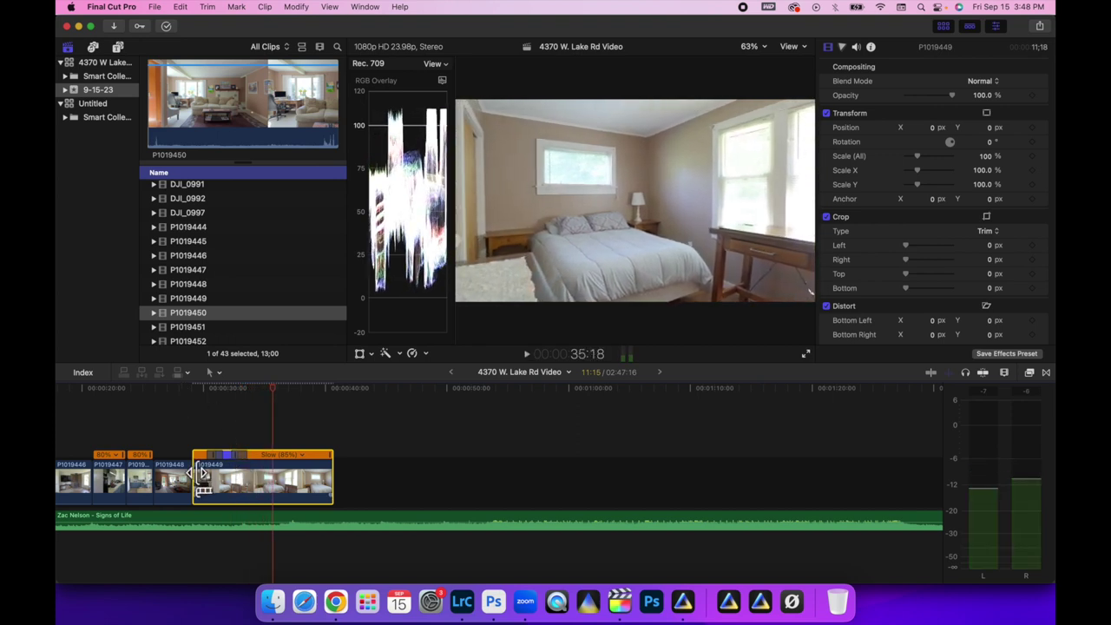
- Trim a little off P1019449's start and cut its end back to run 4:08
left_click_drag(201, 471, 200, 472)
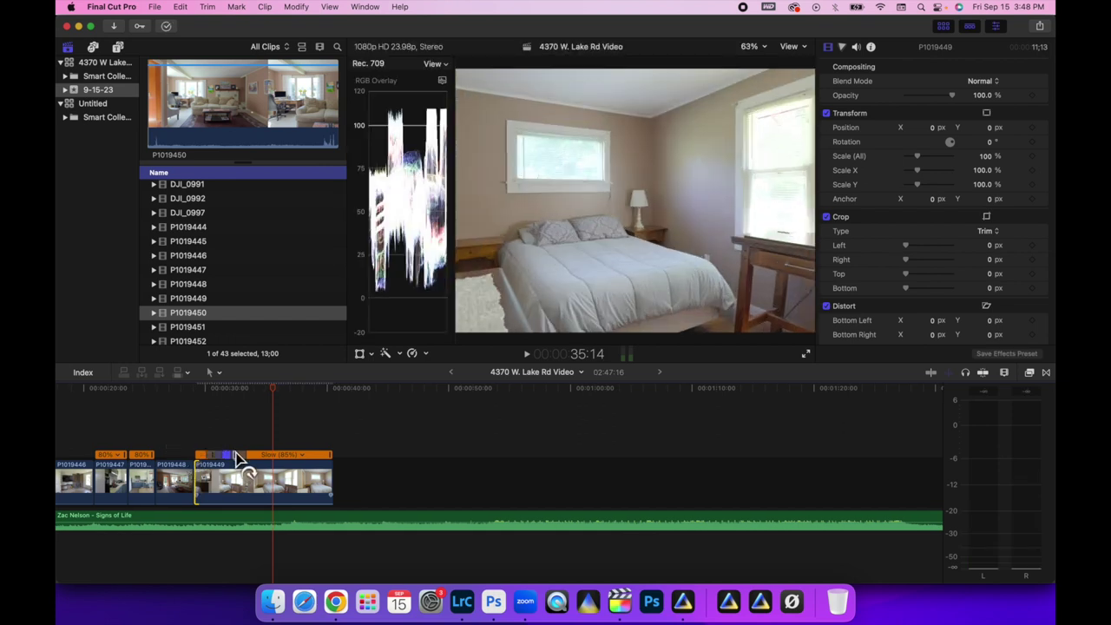
left_click(232, 460)
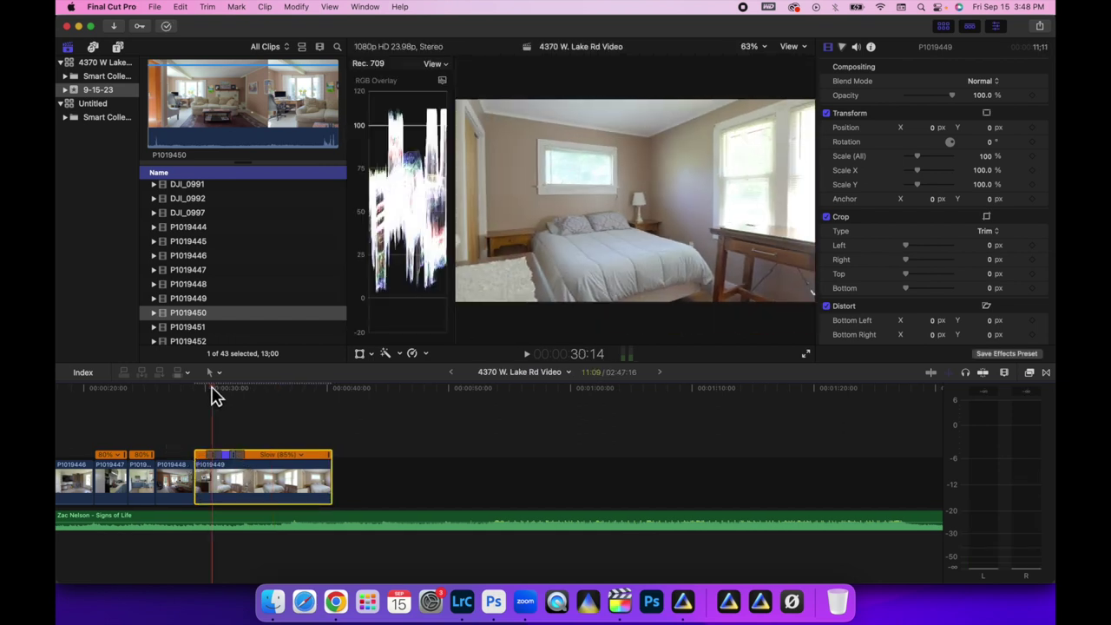
key("space")
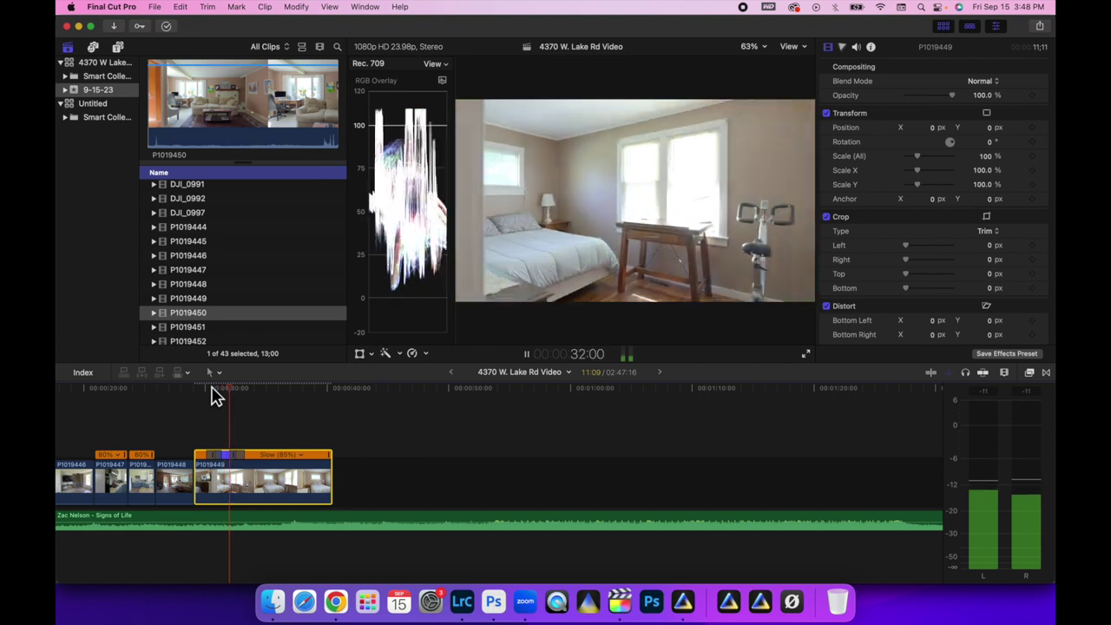
key("space")
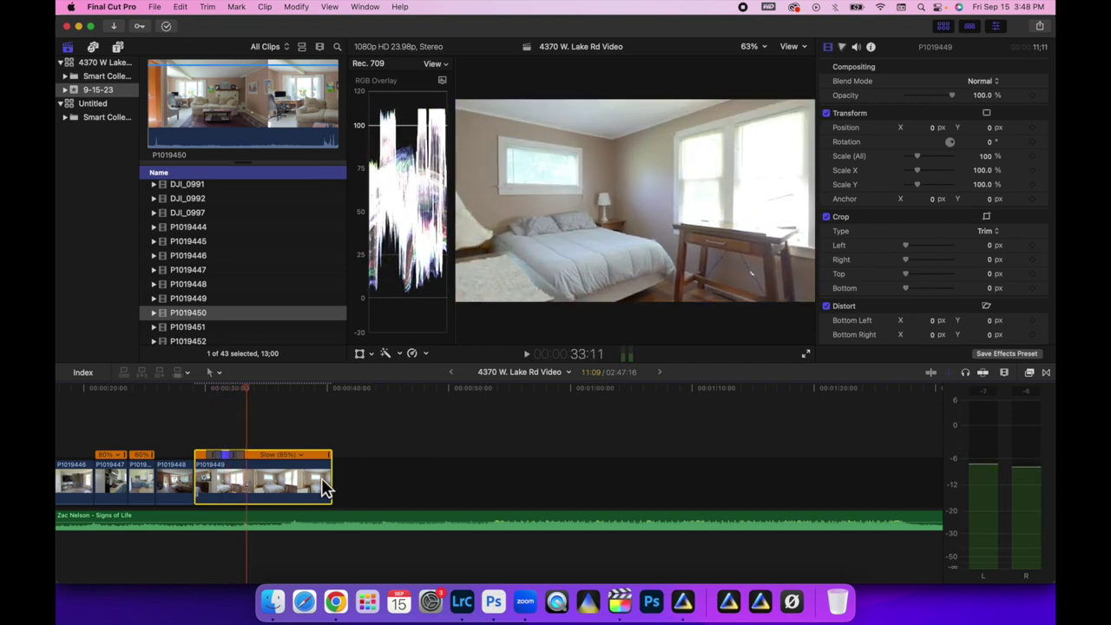
left_click_drag(323, 480, 237, 491)
key("space")
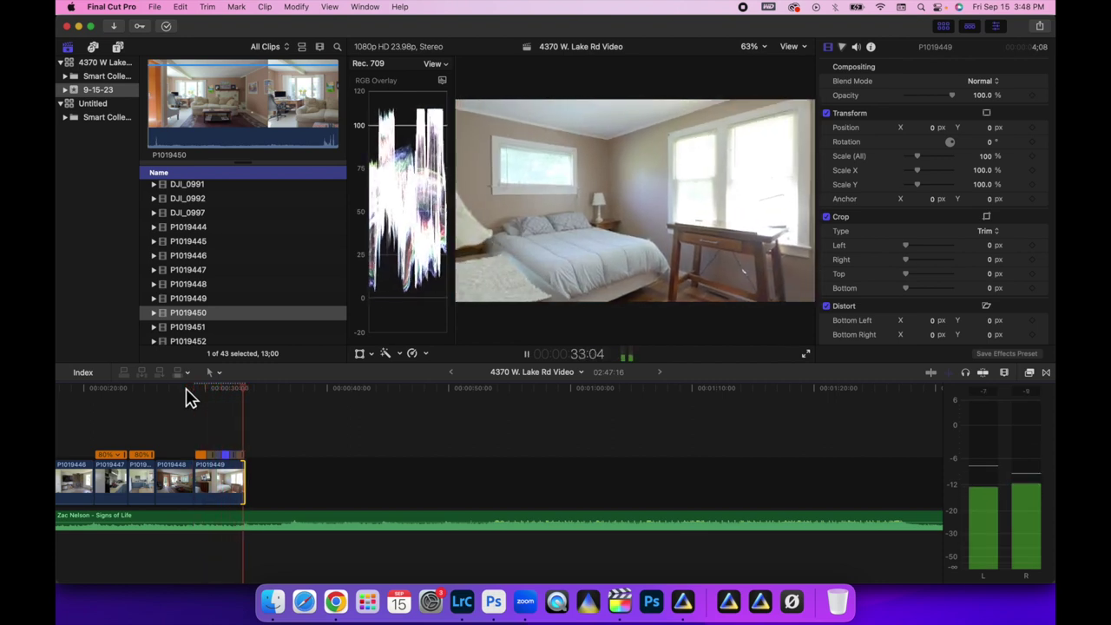
key("space")
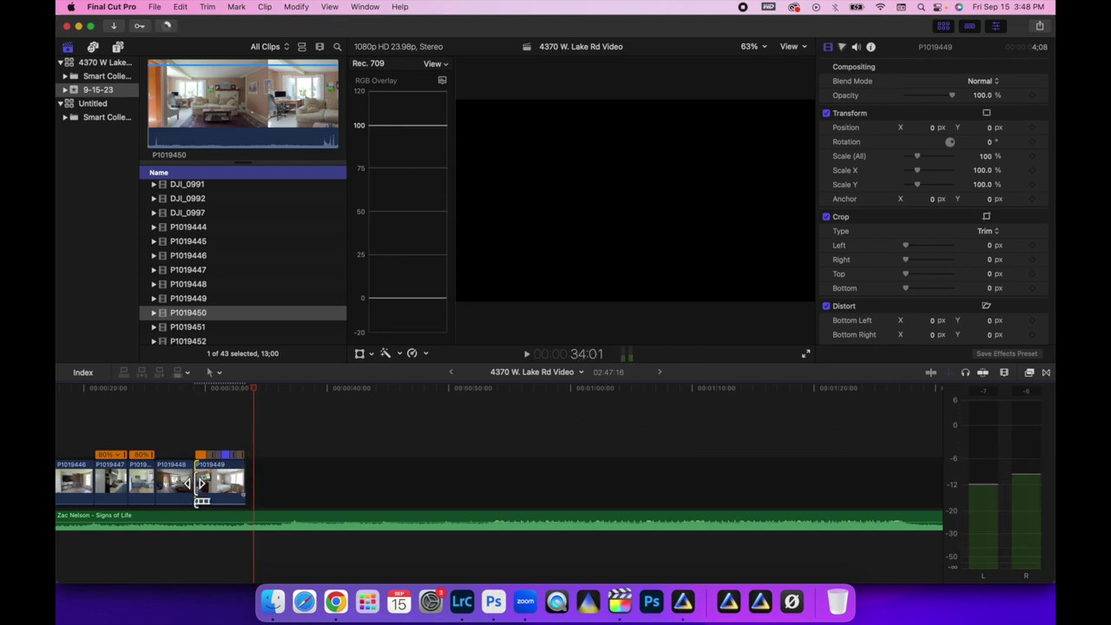
left_click(201, 484)
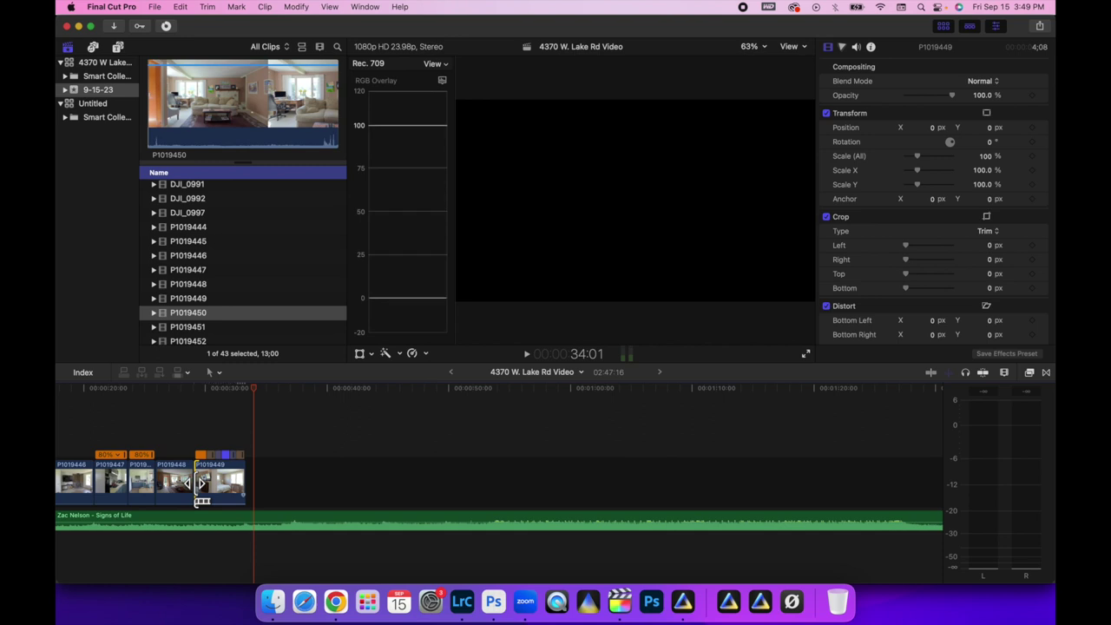
- Lengthen P1019449's end and move the P1019448/P1019449 cut earlier, then review
left_click(187, 486)
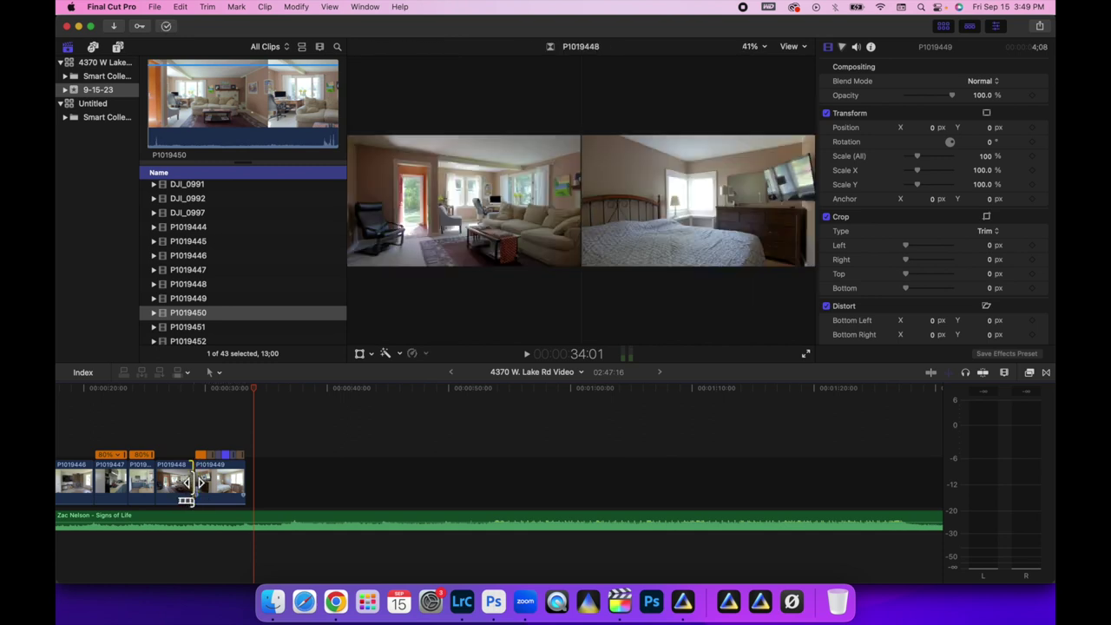
left_click(202, 486)
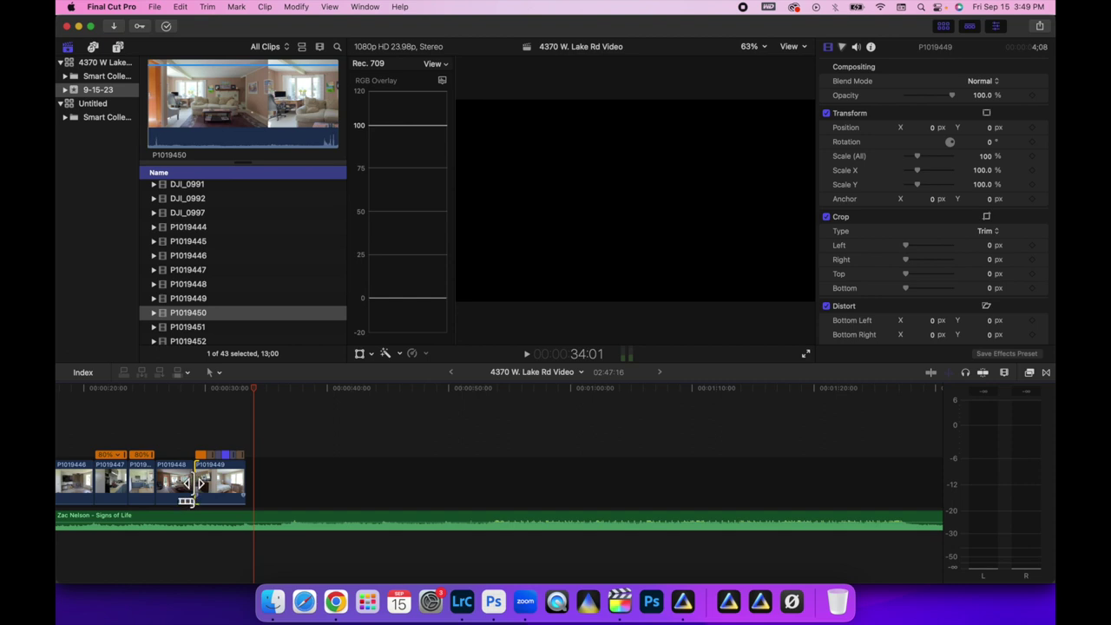
left_click_drag(246, 475, 265, 474)
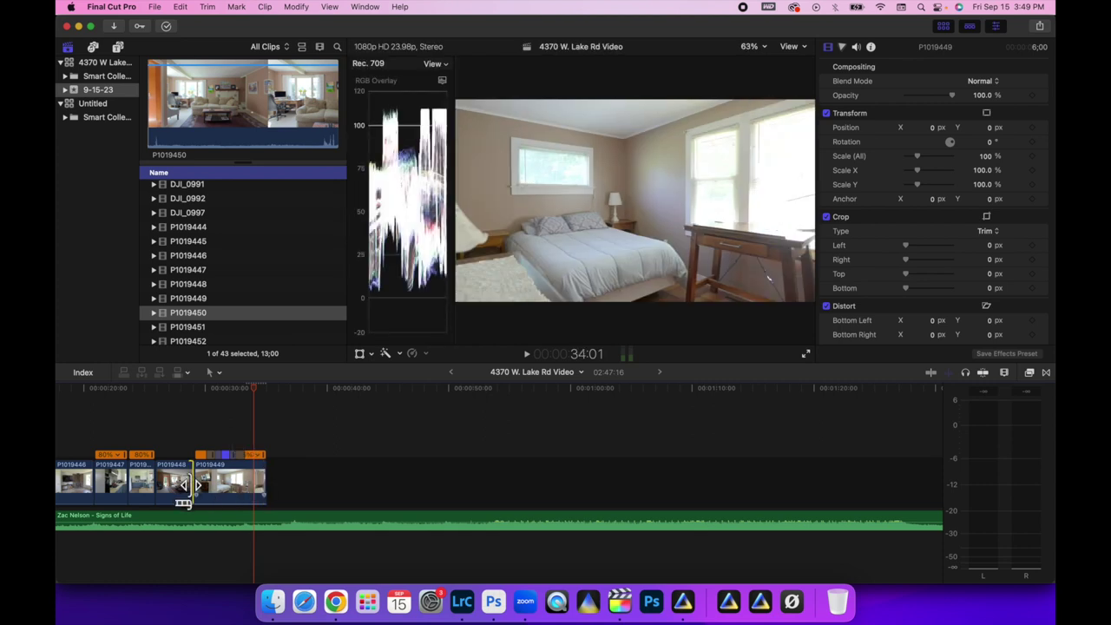
left_click_drag(191, 484, 167, 484)
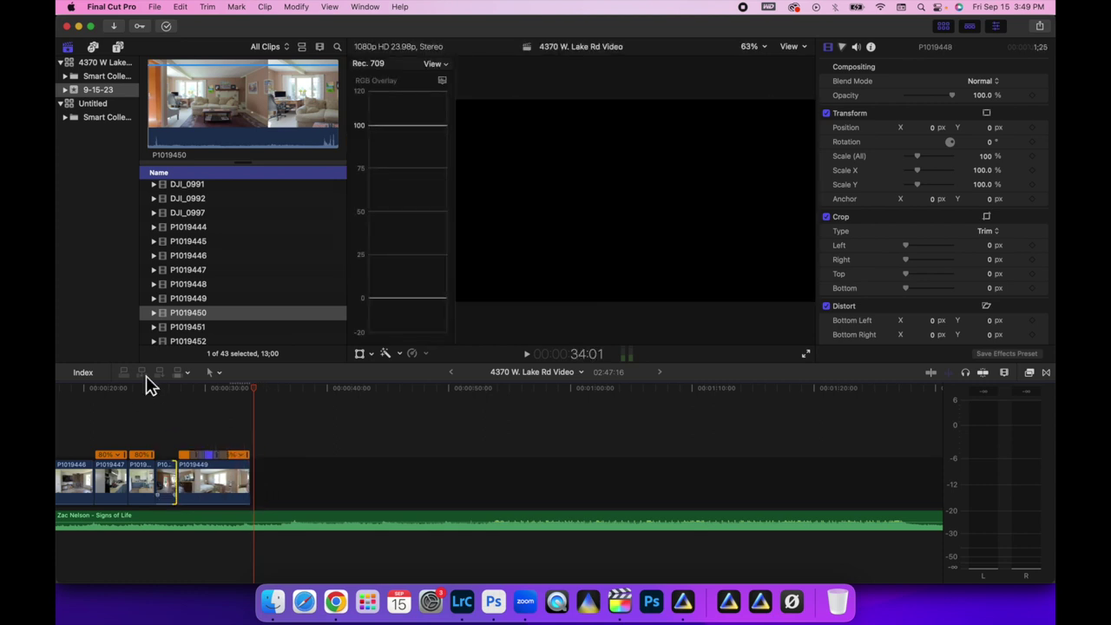
left_click(145, 388)
key("space")
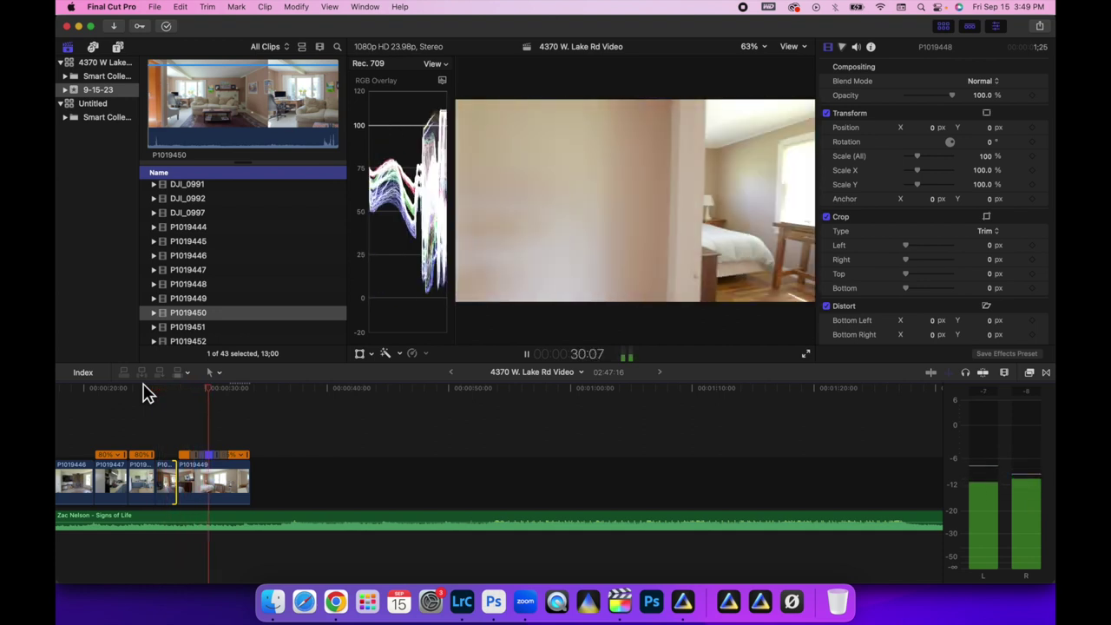
key("space")
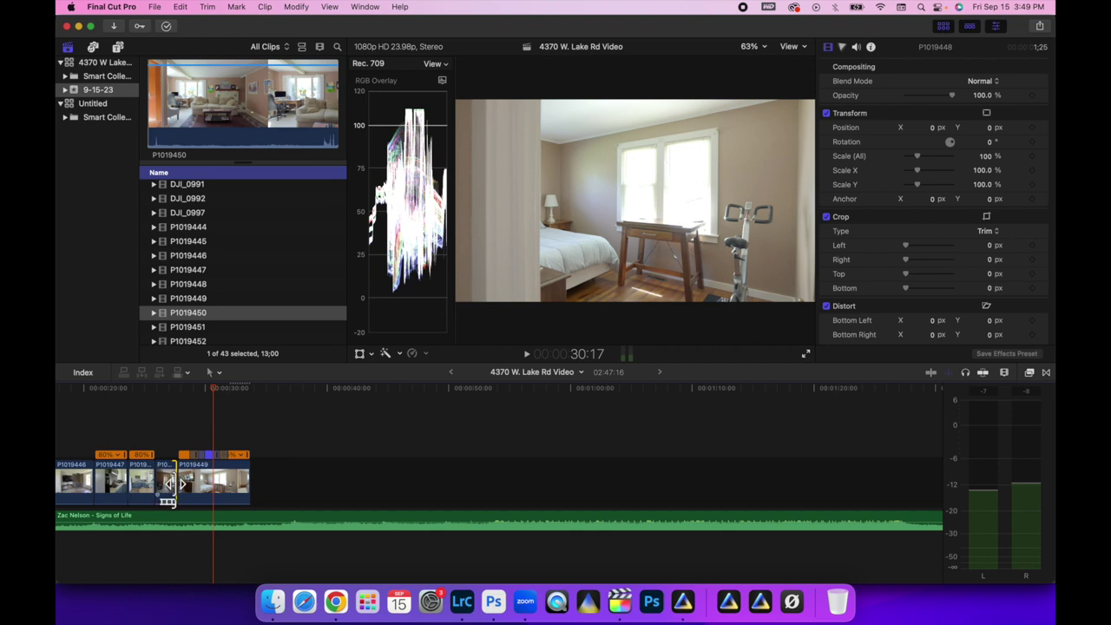
- Fine-tune the bedroom edit point and both ends of P1019449 so it runs 5:16
left_click_drag(169, 484, 173, 483)
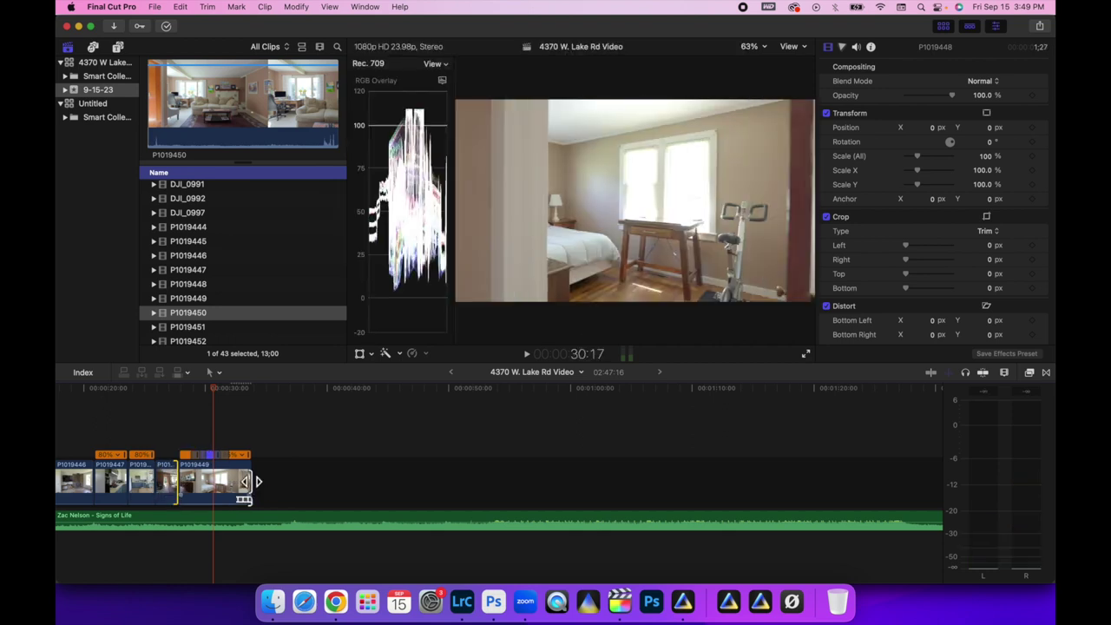
left_click_drag(247, 480, 242, 481)
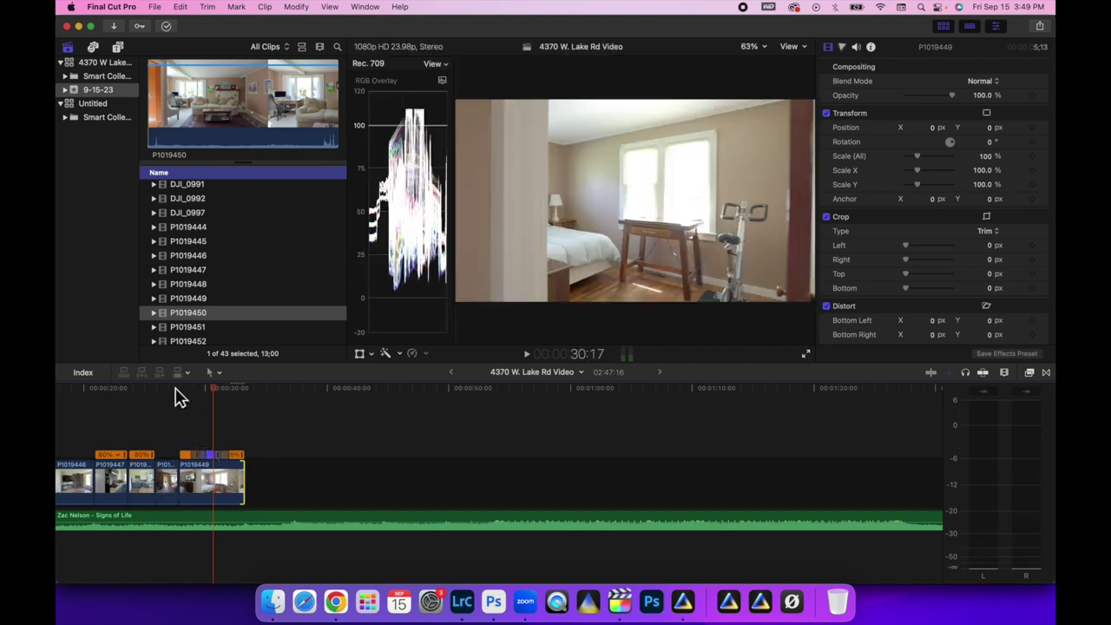
key("space")
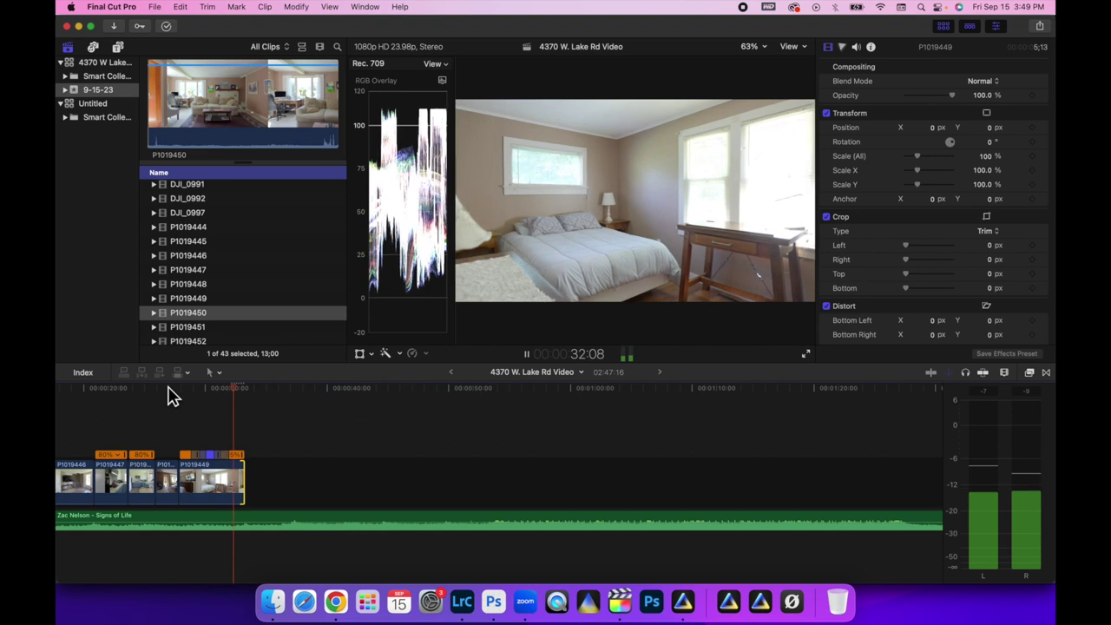
key("space")
left_click_drag(187, 495, 189, 494)
left_click(165, 391)
key("space")
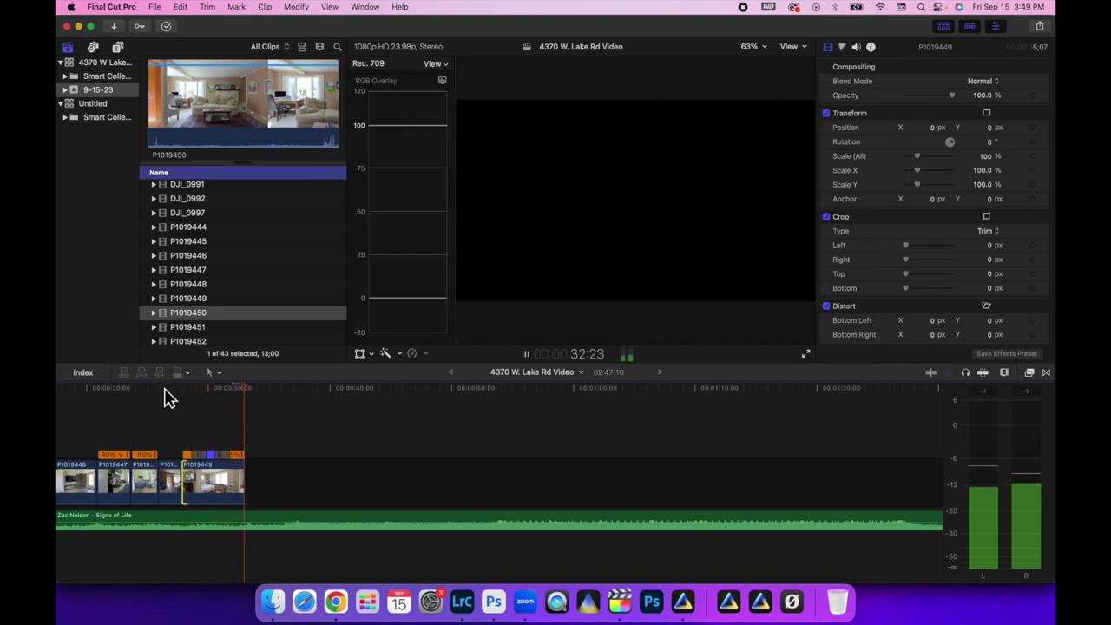
key("space")
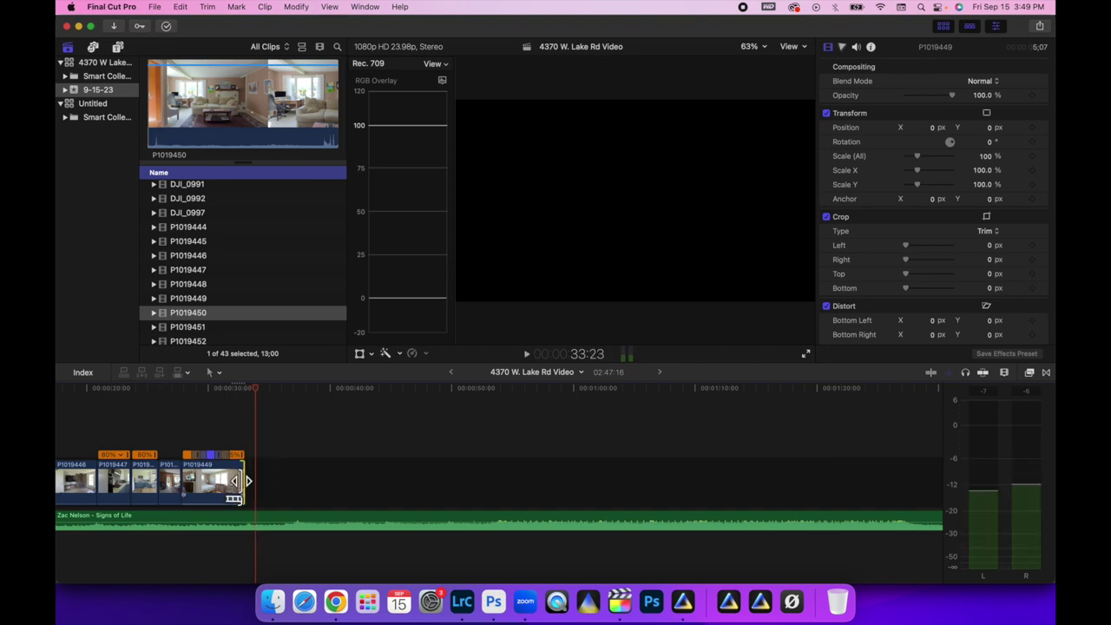
left_click(234, 480)
left_click(218, 390)
key("space")
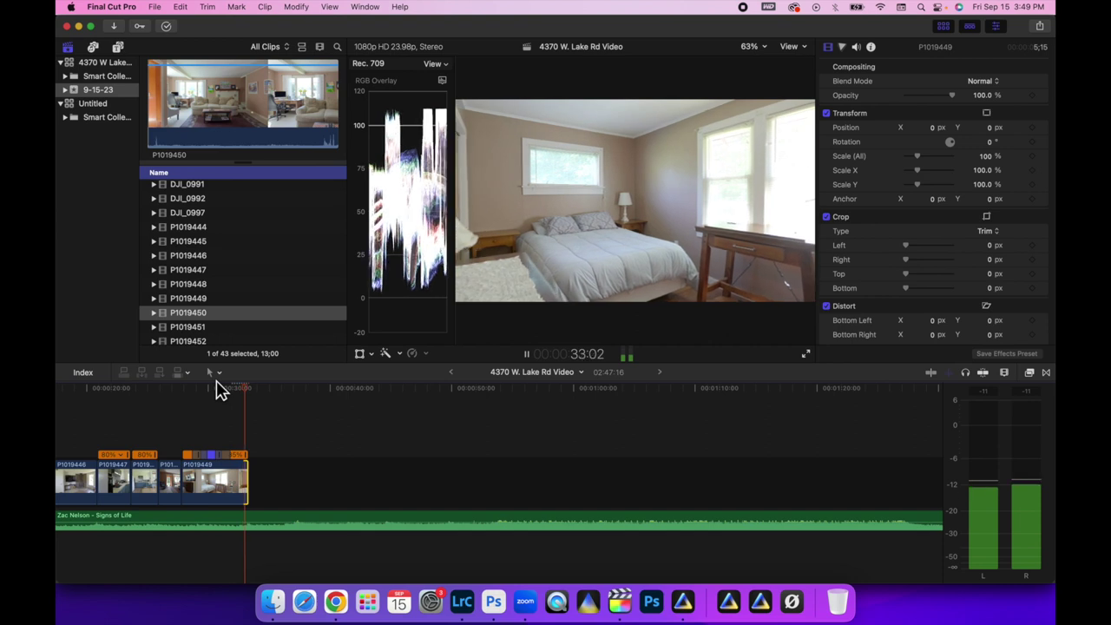
key("space")
left_click(206, 330)
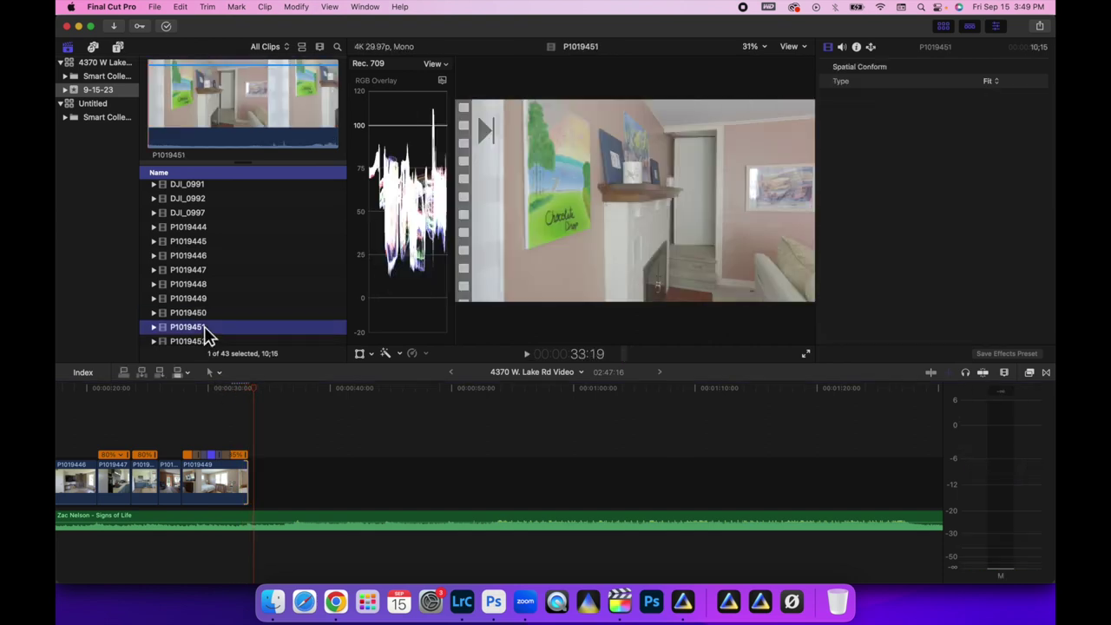
left_click(195, 112)
key("space")
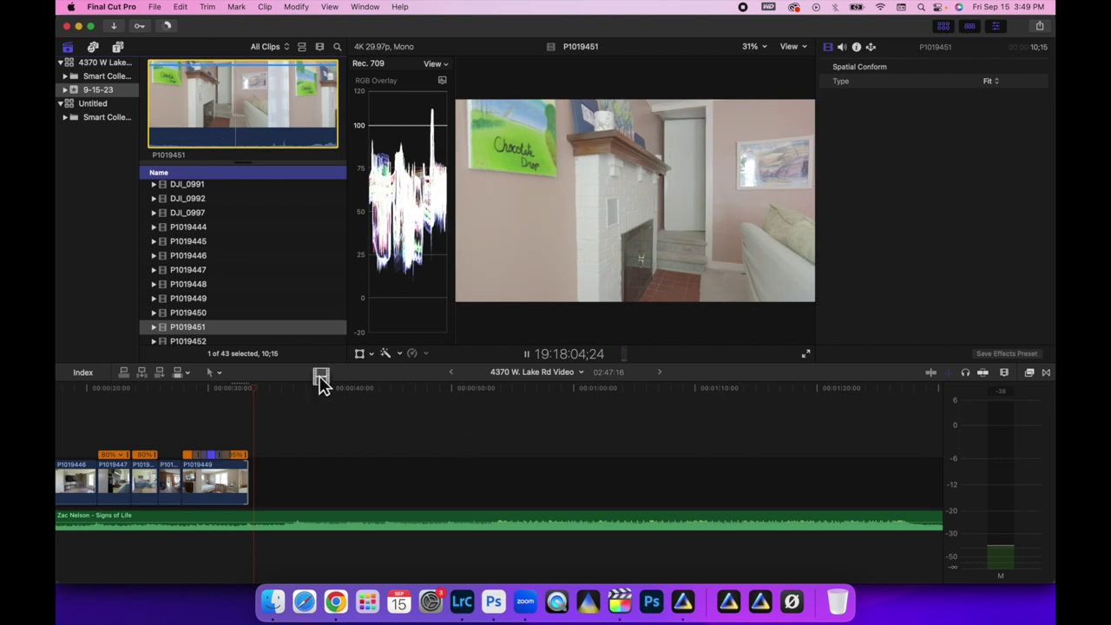
left_click_drag(321, 382, 286, 442)
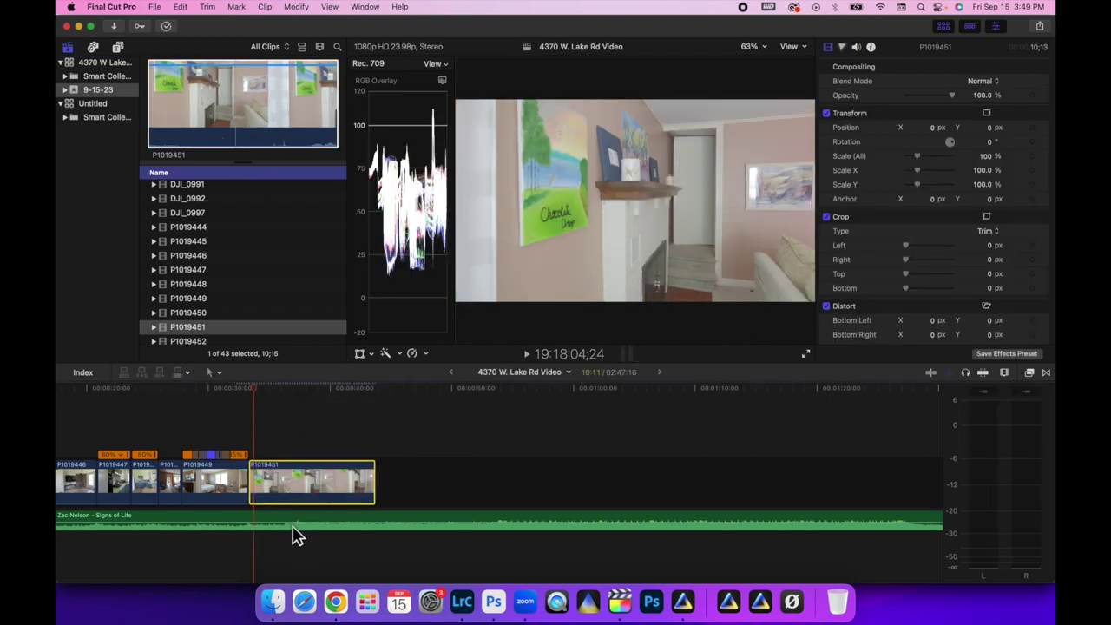
left_click_drag(258, 490, 351, 491)
left_click(405, 383)
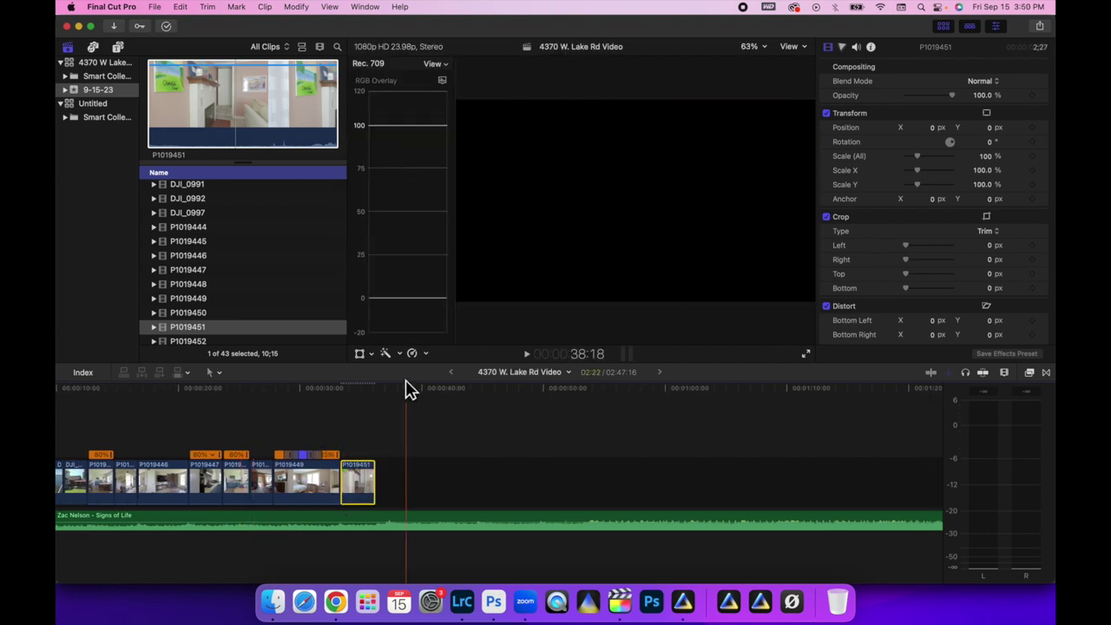
left_click_drag(373, 458, 382, 460)
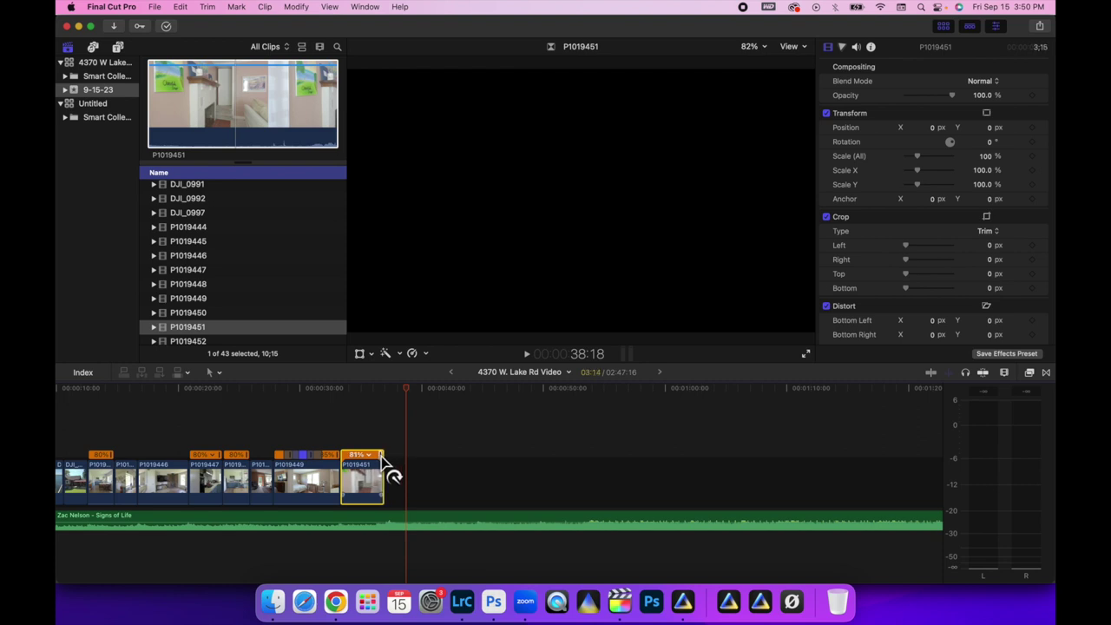
left_click(330, 390)
key("space")
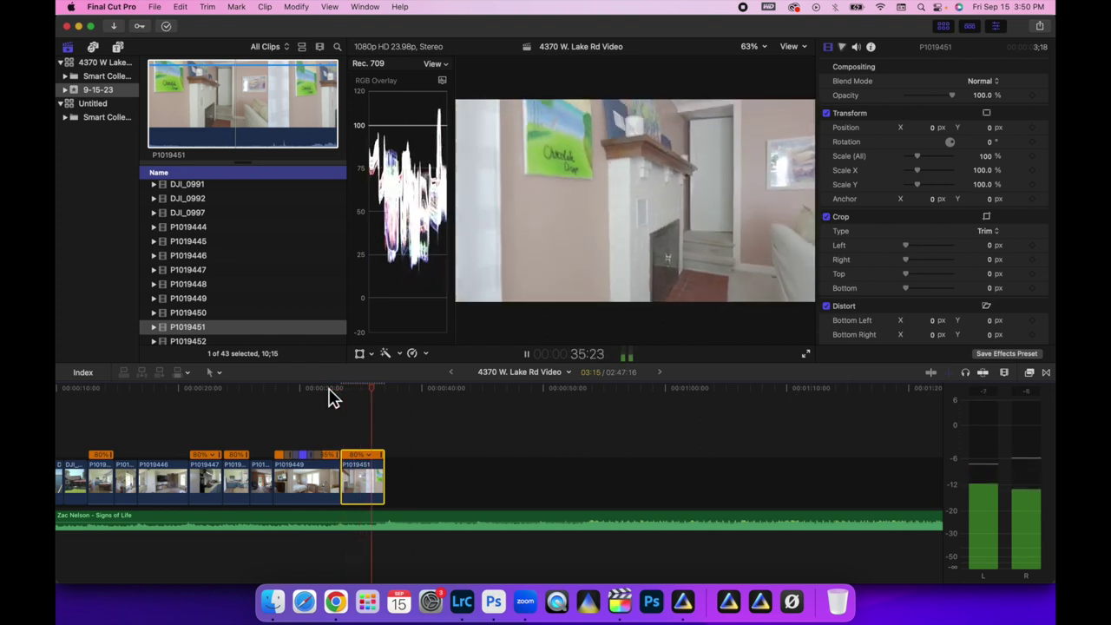
key("space")
mouse_move(345, 476)
left_mouse_down()
mouse_move(348, 486)
mouse_move(315, 489)
mouse_move(355, 489)
left_mouse_up()
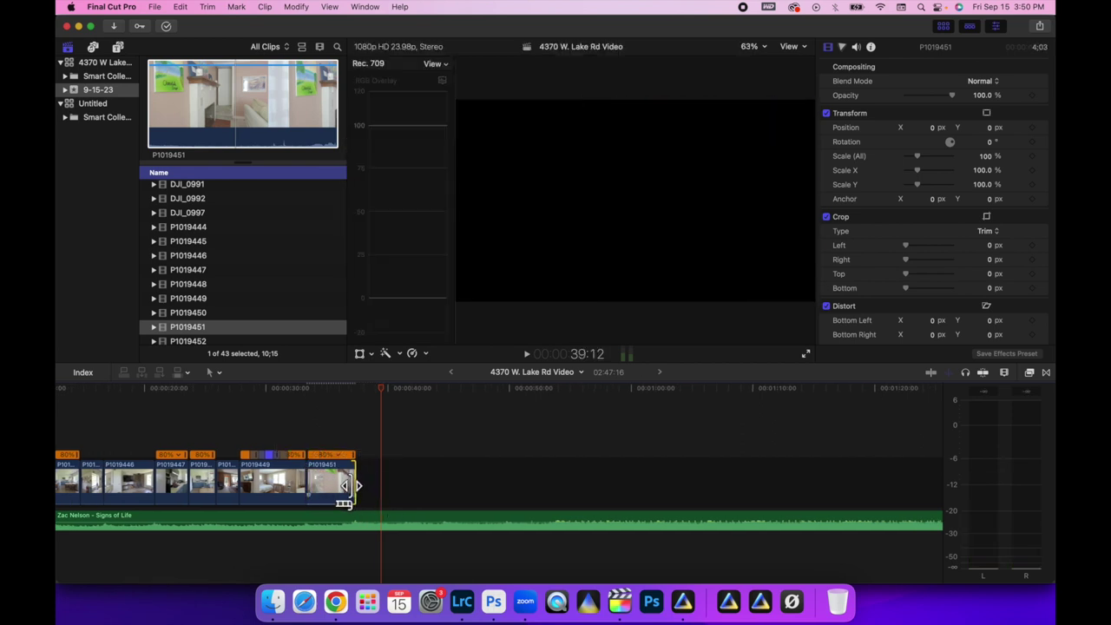
left_click(291, 391)
key("space")
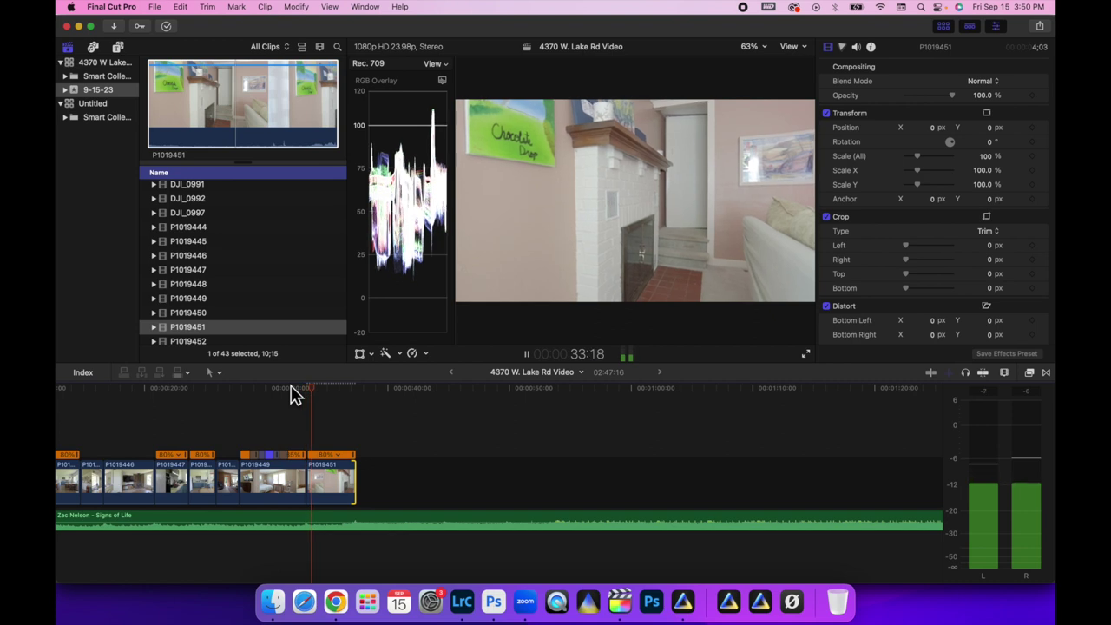
key("space")
left_click(338, 480)
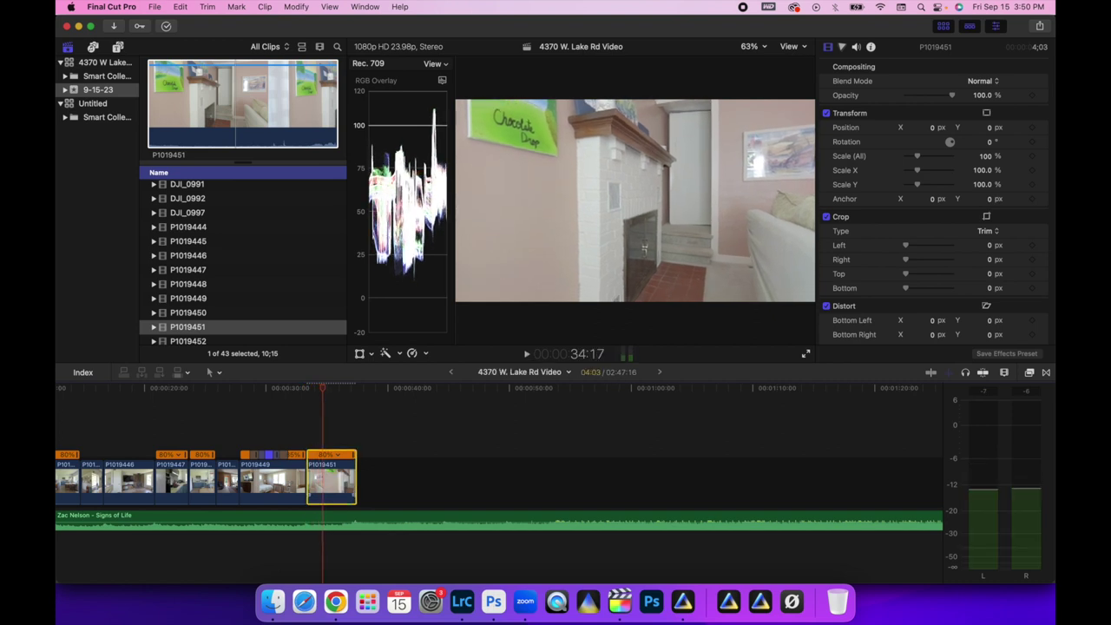
key("Delete")
- Skim staircase clip P1019452 and append it to the timeline end
scroll(207, 320, "down", 2)
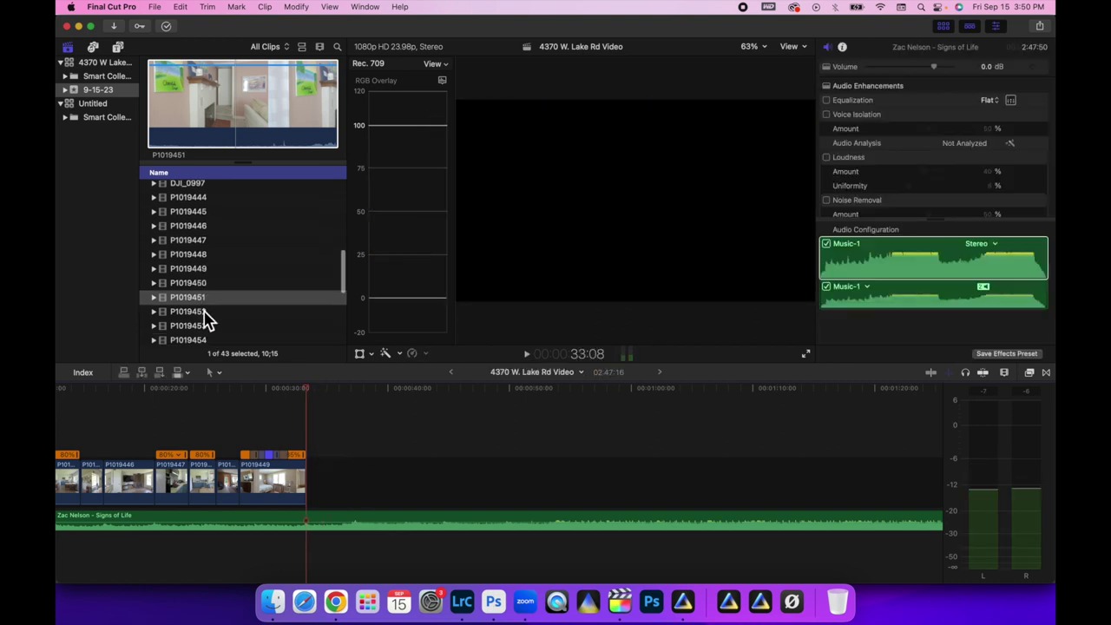
left_click(196, 313)
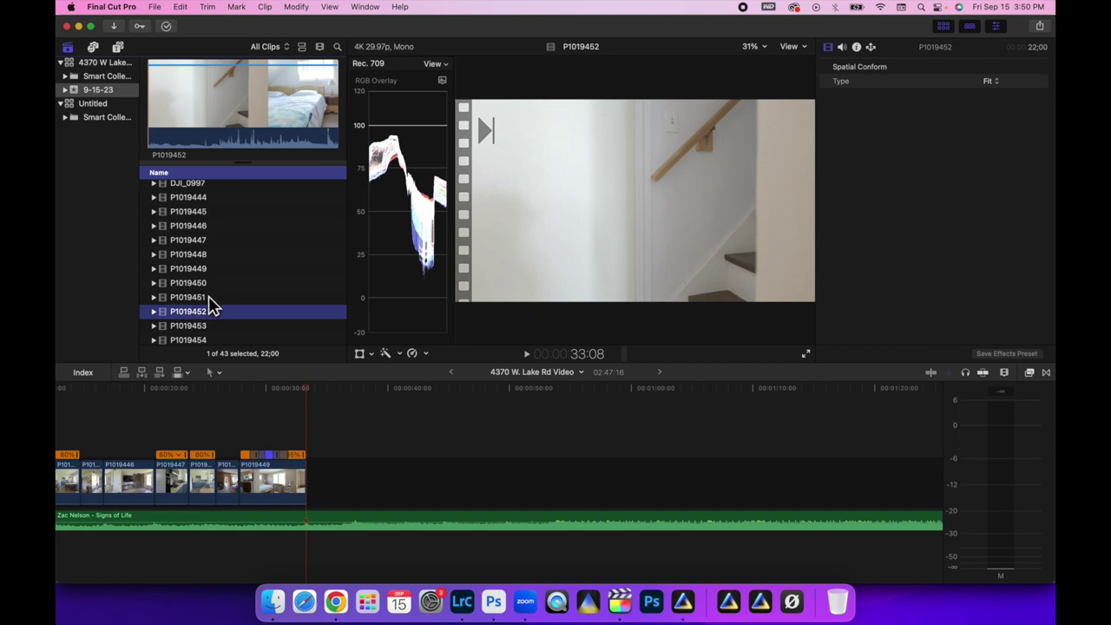
left_click_drag(185, 119, 177, 106)
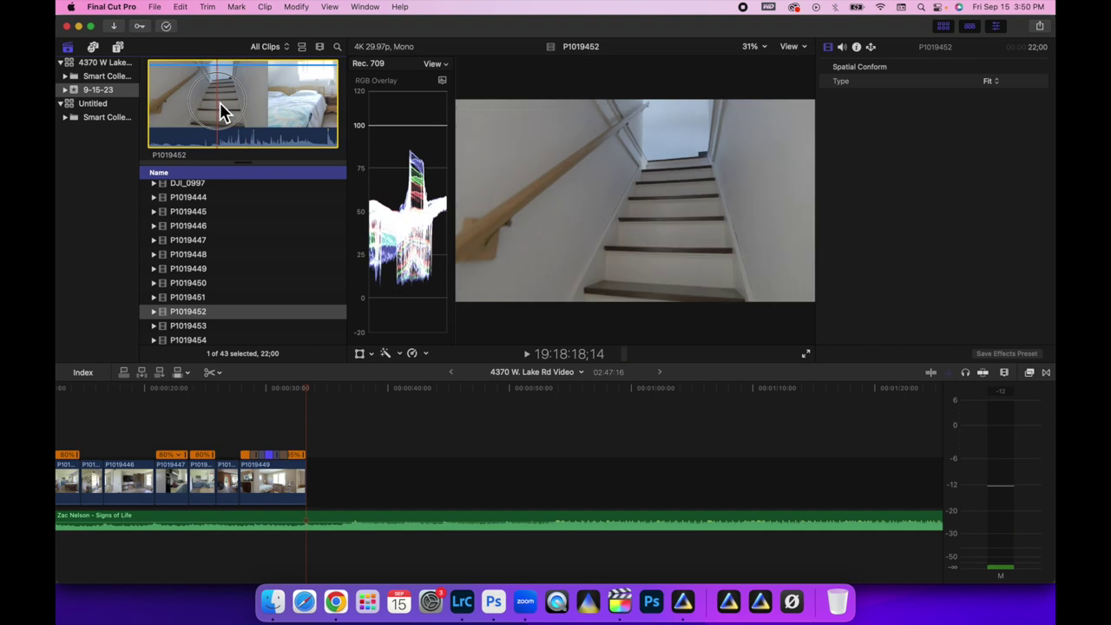
left_click_drag(249, 109, 317, 470)
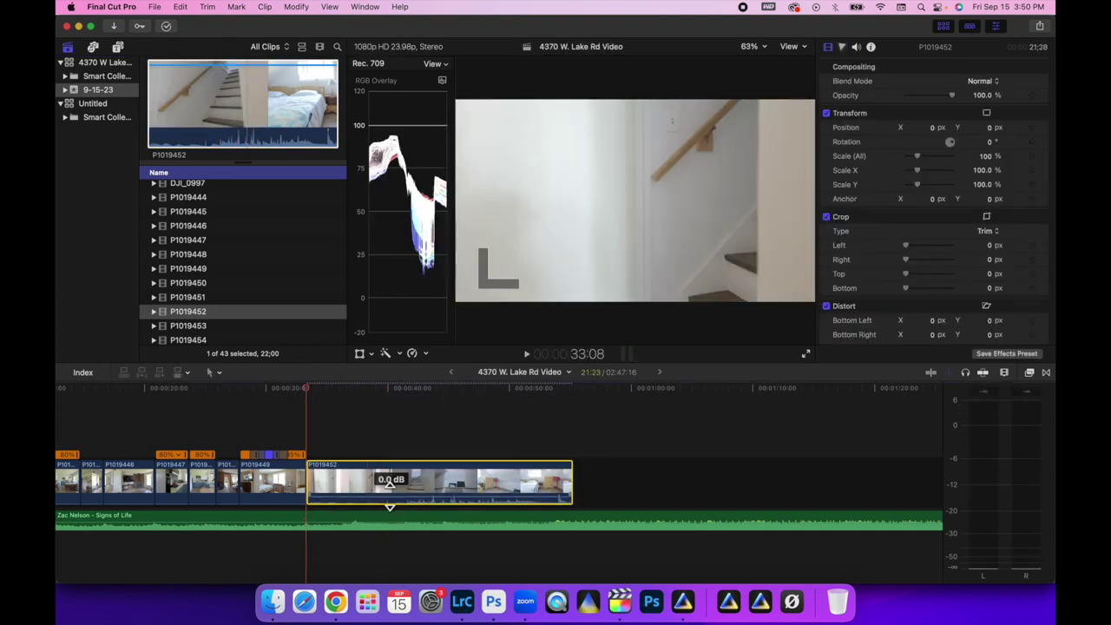
- Trim P1019452's start so it runs 16:27 and show its speed settings
left_click_drag(315, 494, 378, 499)
left_click(362, 390)
key("space")
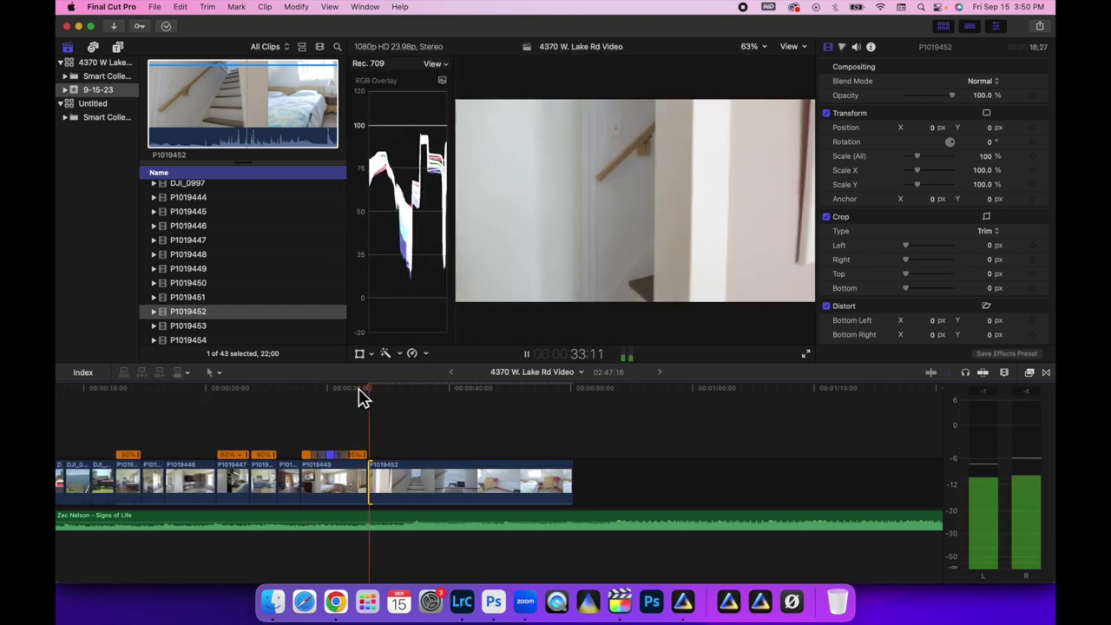
key("space")
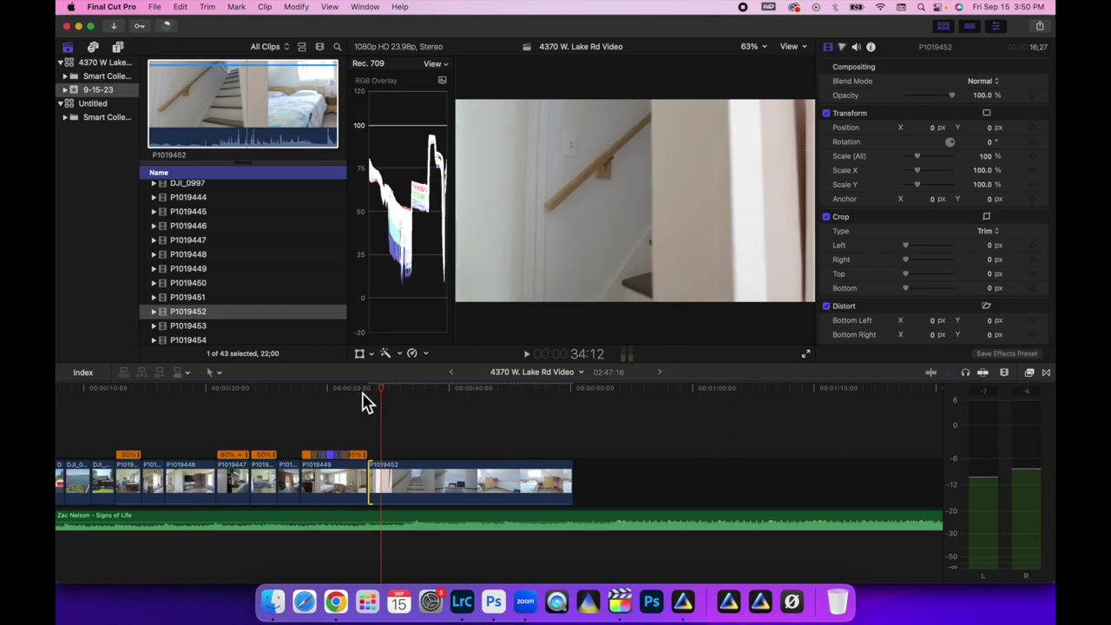
left_click(382, 471)
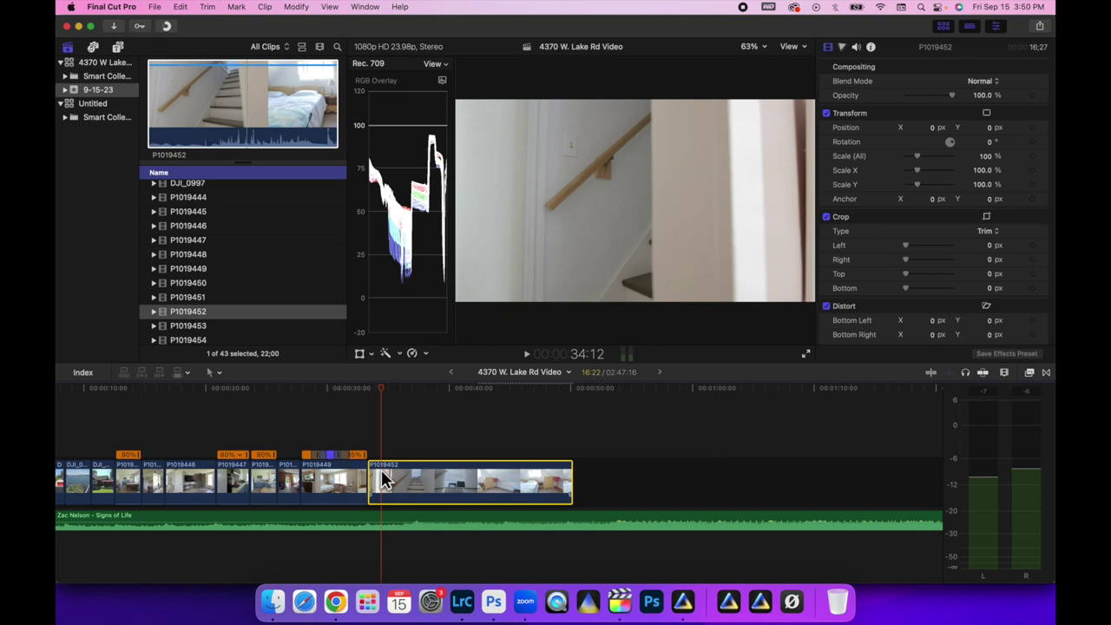
key("super+r")
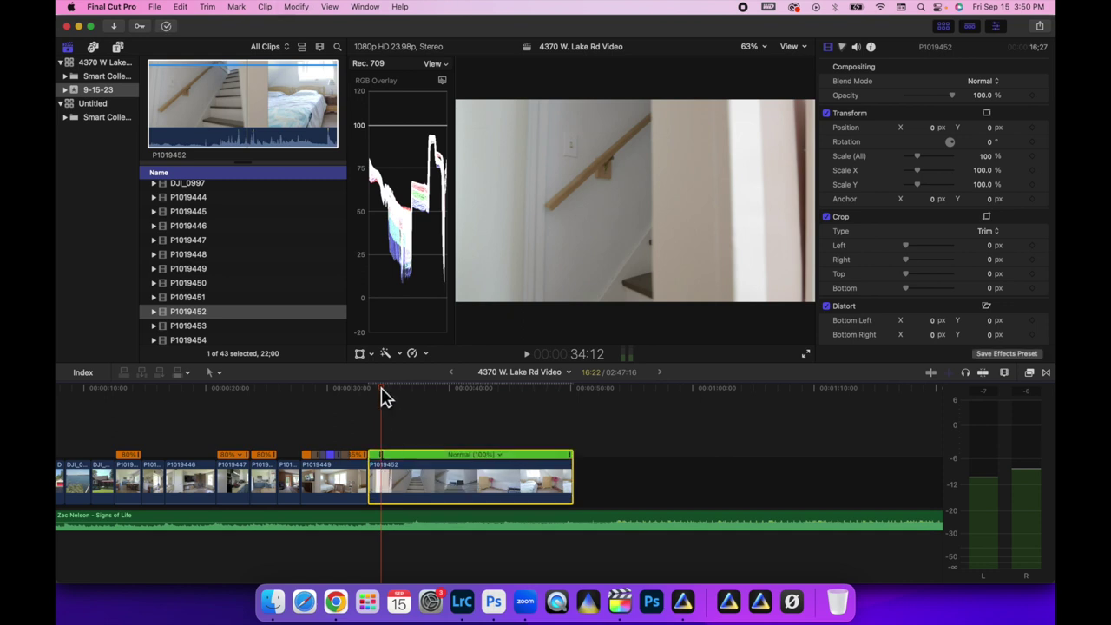
- Shorten the end of staircase clip P1019452 and review the new ending
left_click_drag(379, 397, 431, 398)
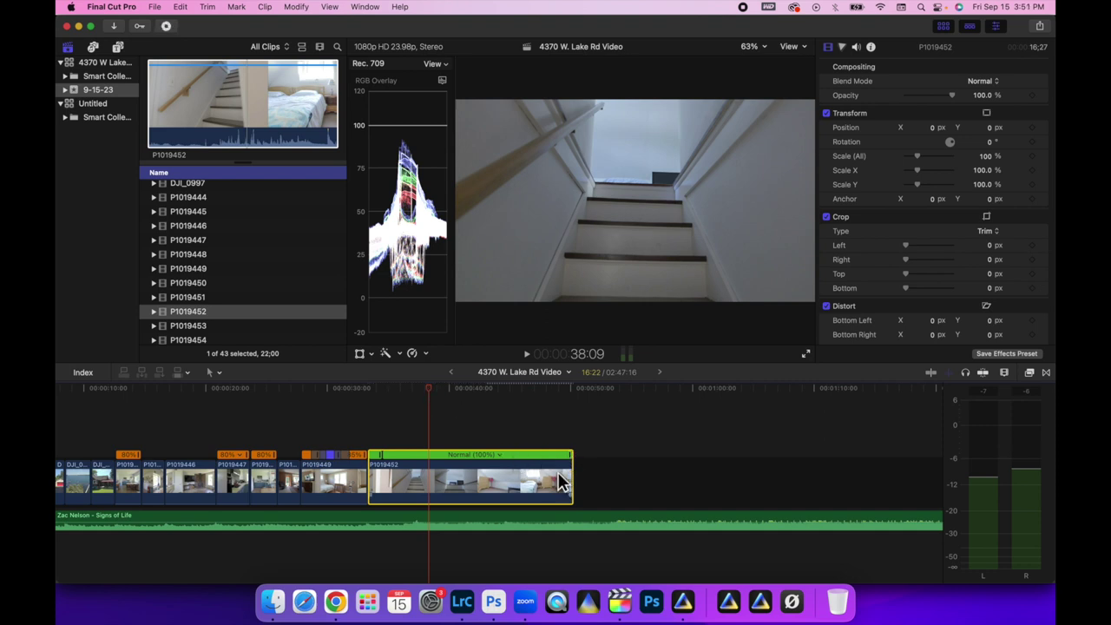
left_click_drag(570, 479, 390, 467)
left_click(361, 390)
key("space")
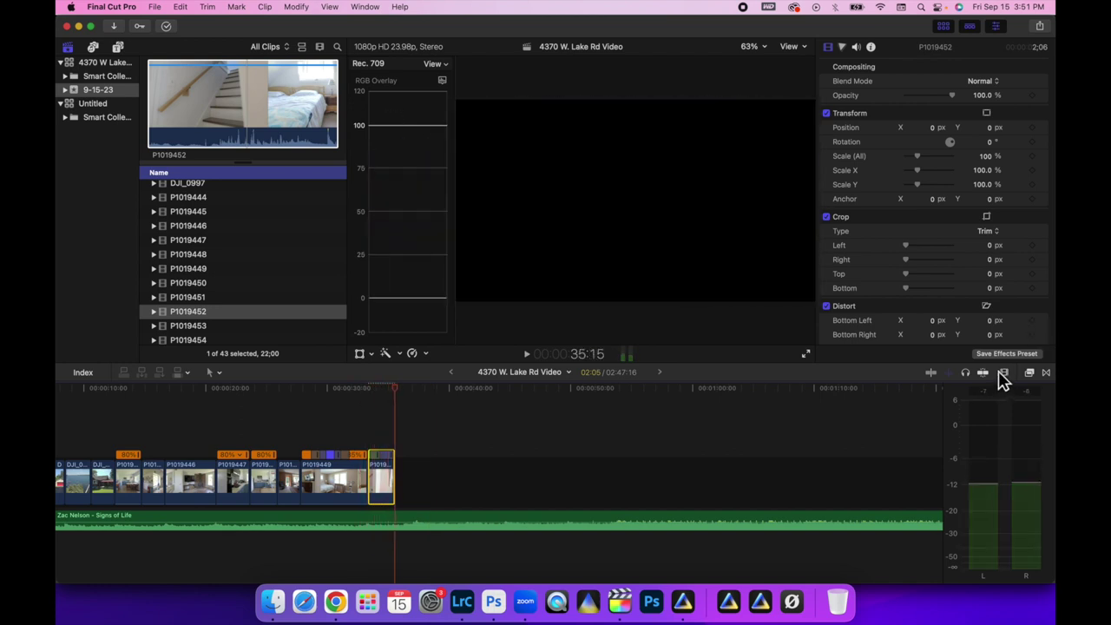
left_click(1002, 372)
left_click_drag(987, 398, 1005, 399)
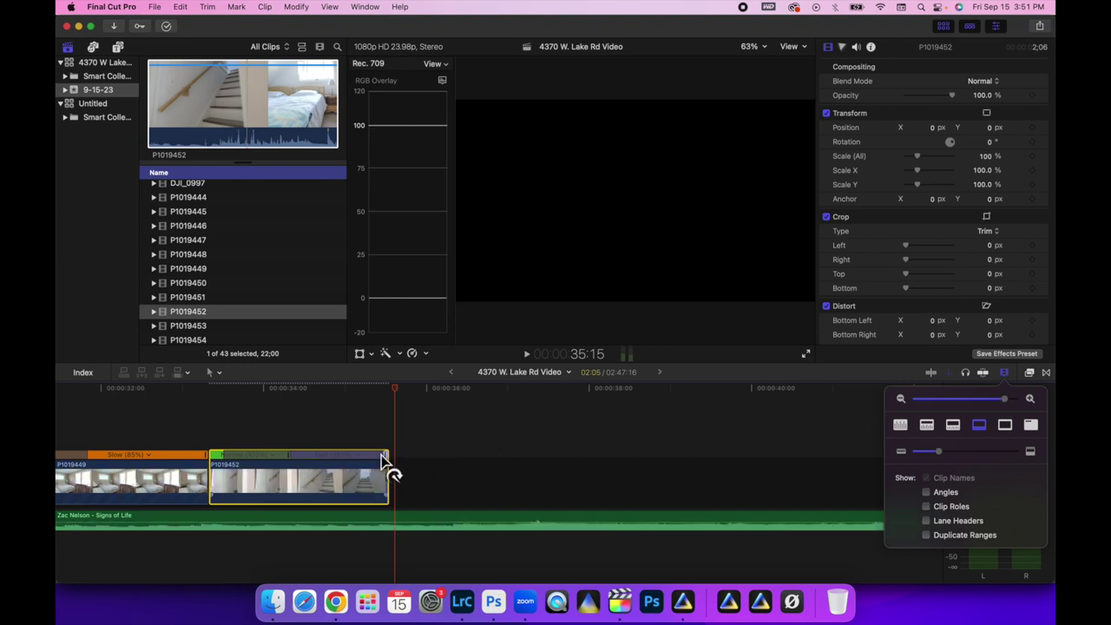
left_click_drag(386, 460, 336, 458)
left_click(253, 392)
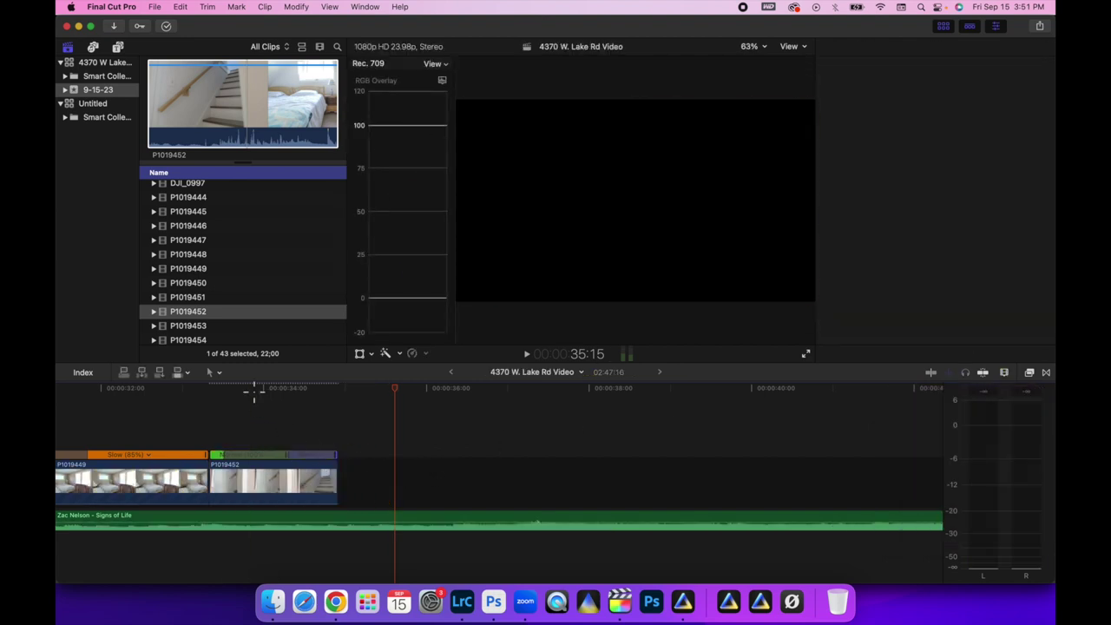
key("space")
key("space")
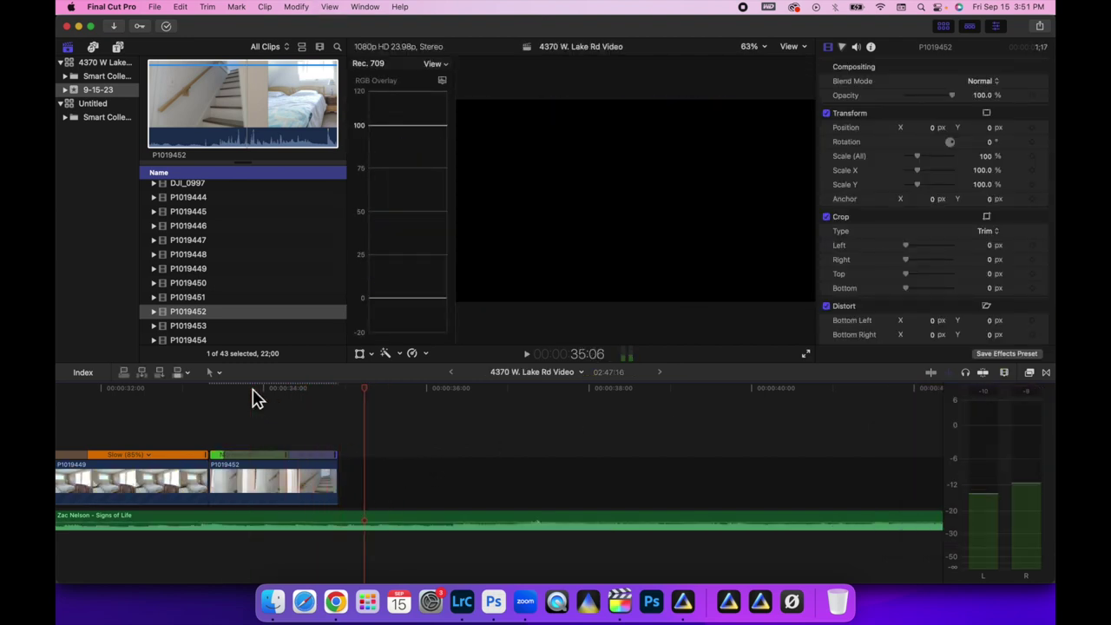
- Preview browser clips P1019453–P1019456 and add P1019456 after P1019452 in the timeline
left_click(209, 326)
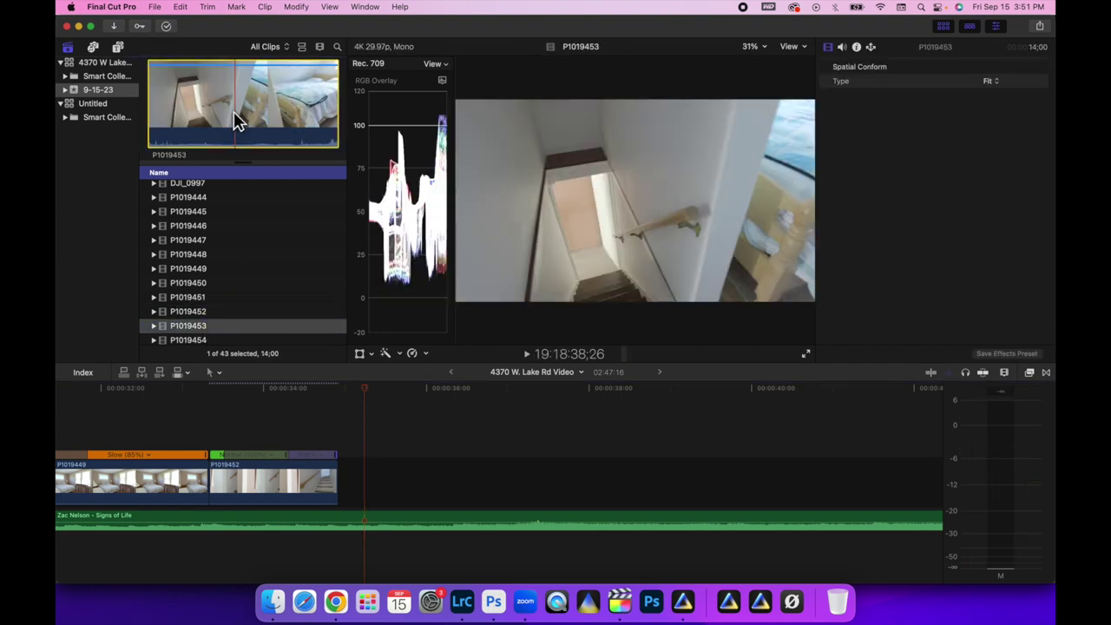
scroll(203, 308, "down", 1)
left_click(197, 320)
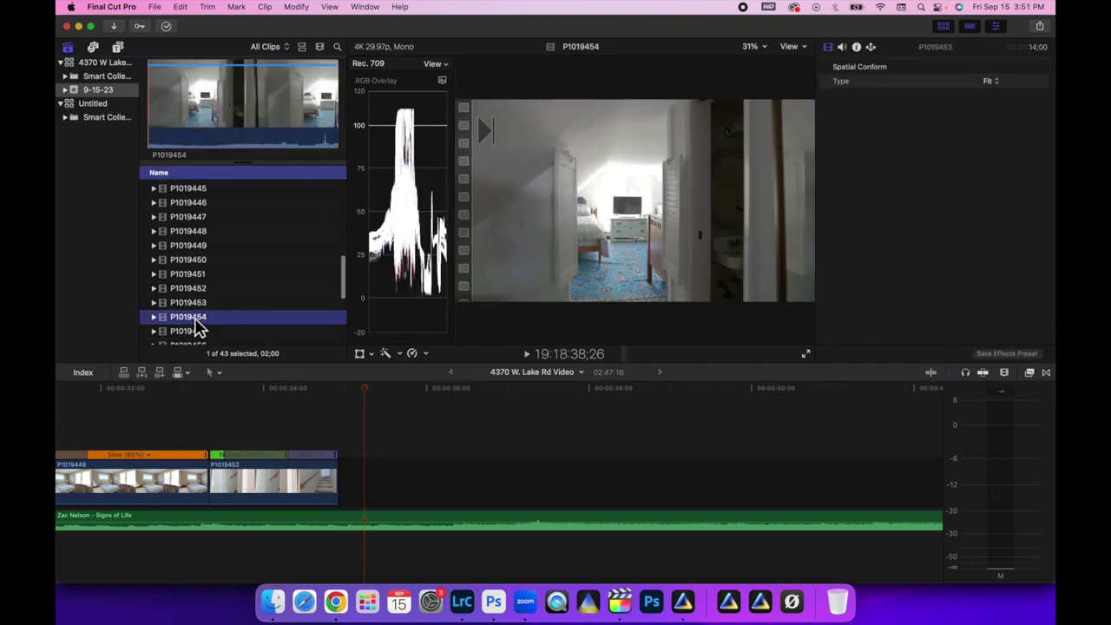
left_click(198, 331)
scroll(199, 330, "down", 2)
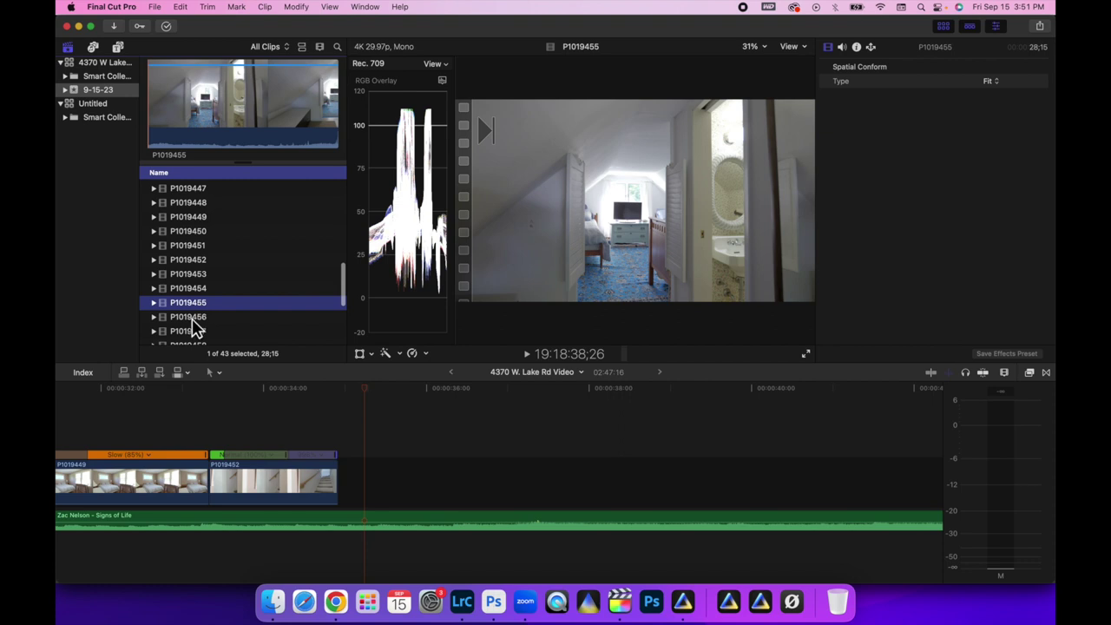
left_click(194, 319)
left_click(202, 117)
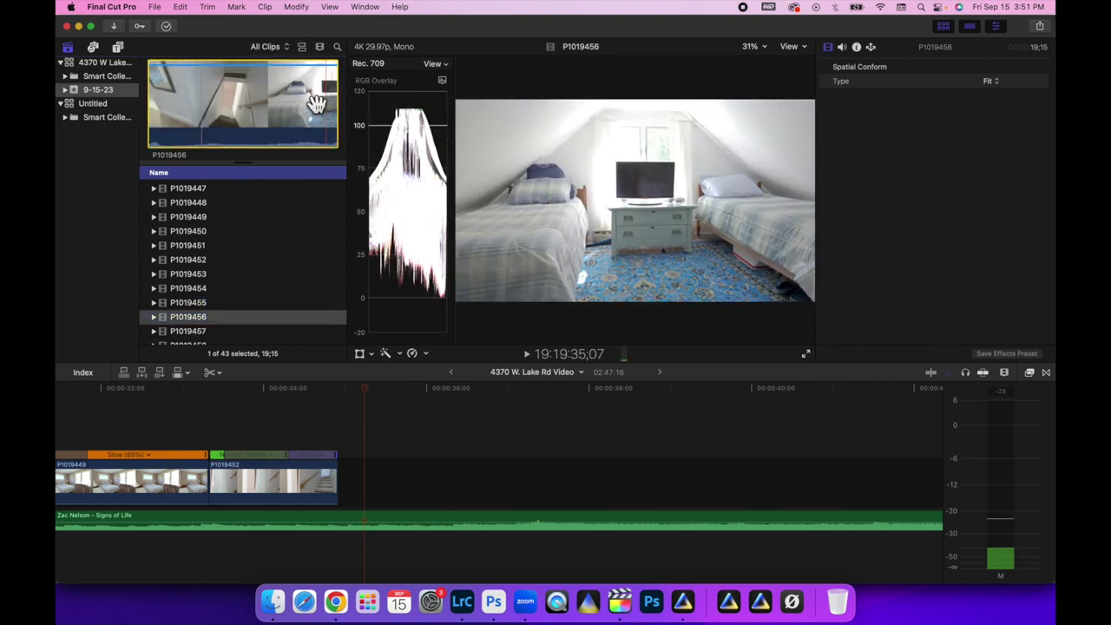
left_click_drag(316, 103, 356, 469)
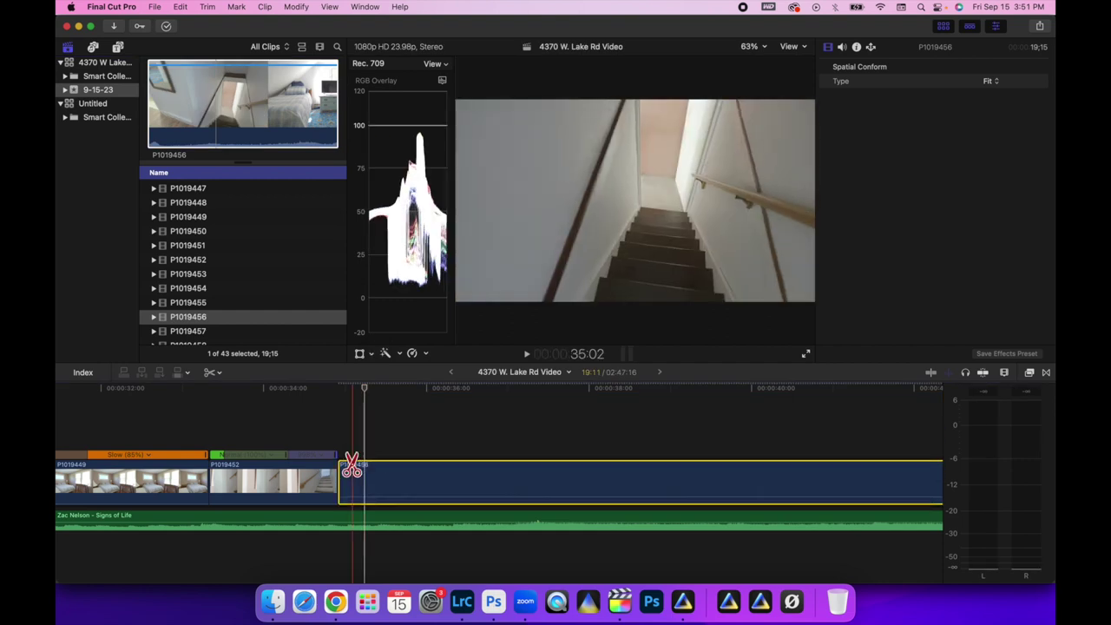
- Trim away the opening of P1019456 and play back the edit
key("space")
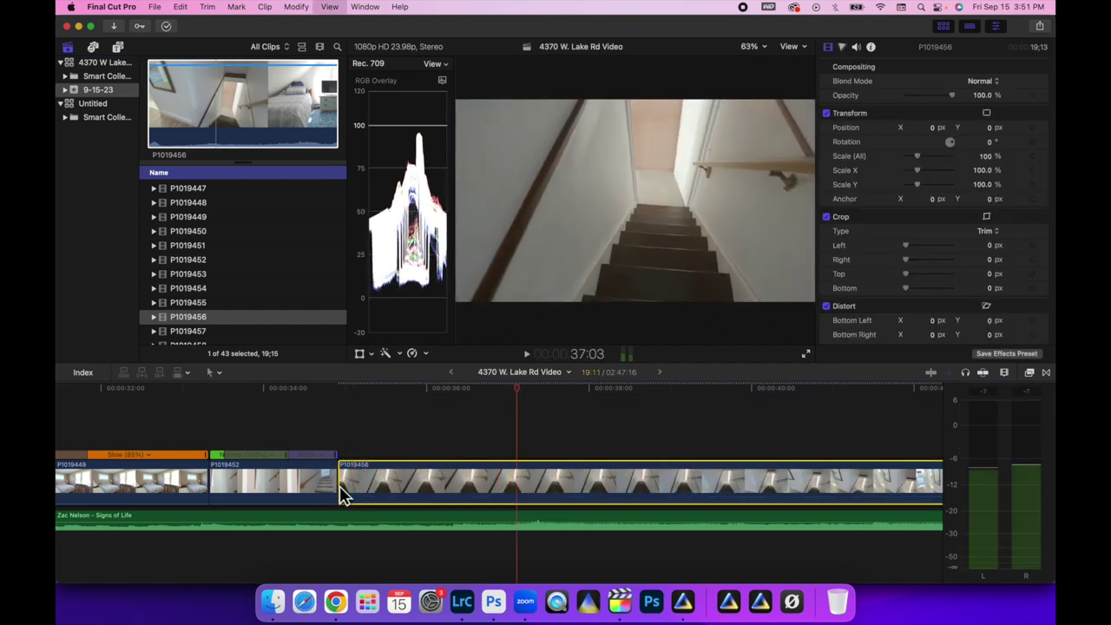
left_click_drag(347, 488, 450, 487)
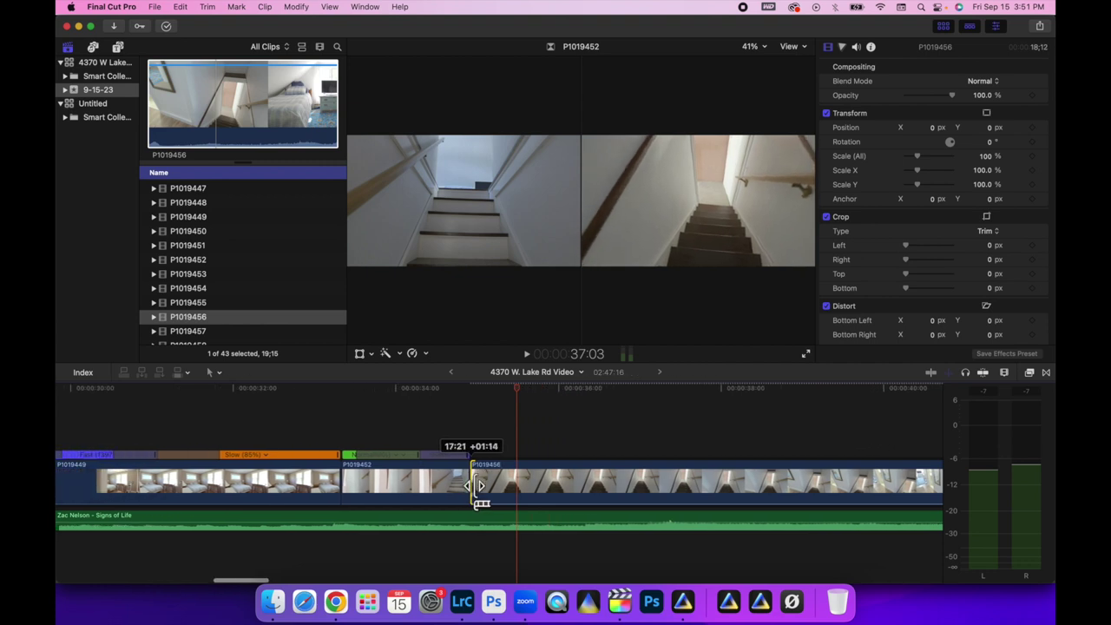
left_click_drag(476, 486, 532, 489)
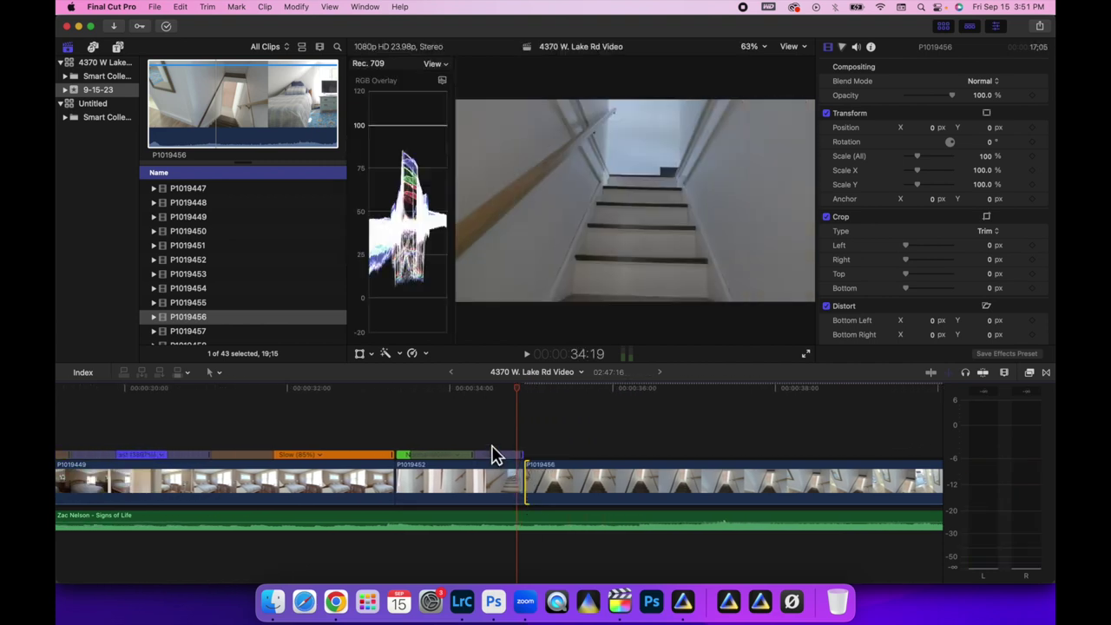
scroll(367, 404, "right", 5)
left_click(349, 397)
key("space")
key("super+4")
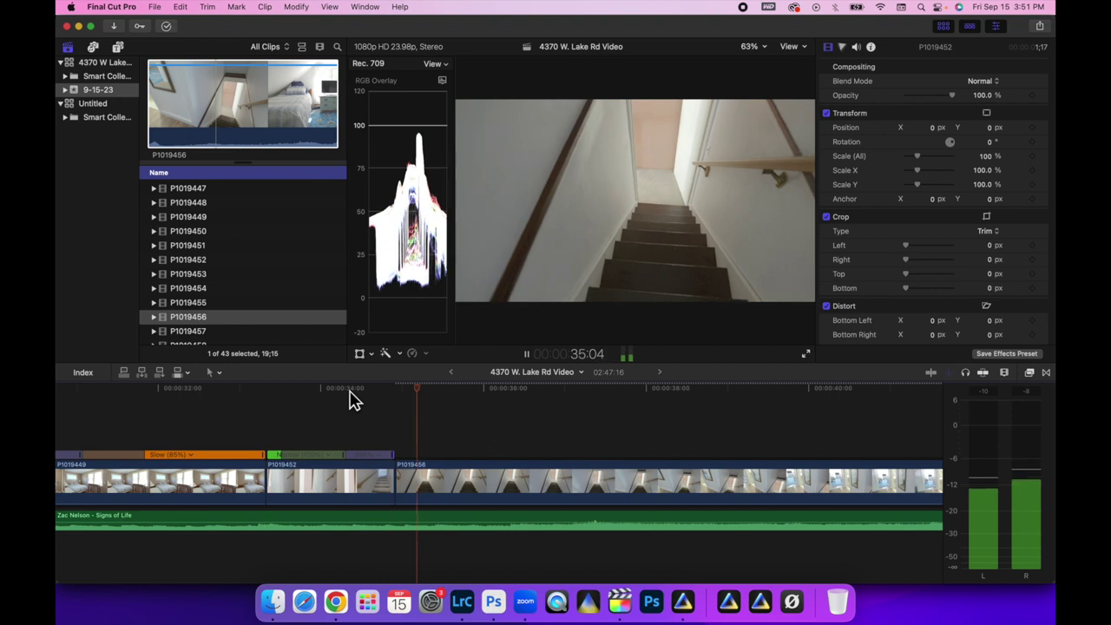
key("space")
- Skim through P1019456 to the bedroom reveal at 45:15
left_click_drag(420, 397, 732, 388)
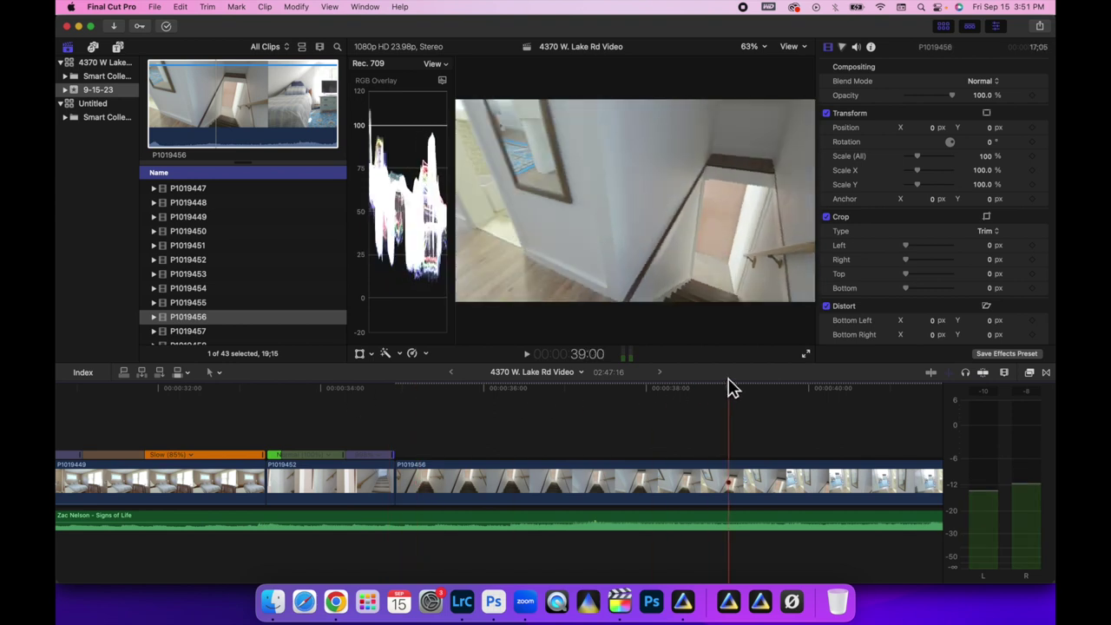
scroll(736, 431, "right", 10)
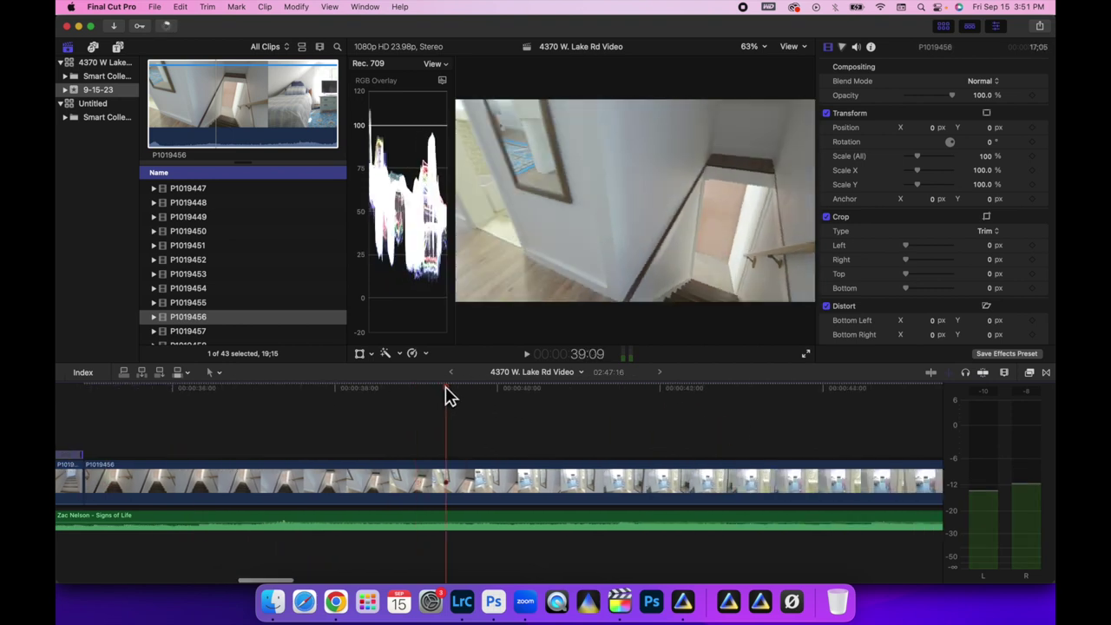
left_click_drag(448, 395, 766, 435)
scroll(764, 436, "right", 8)
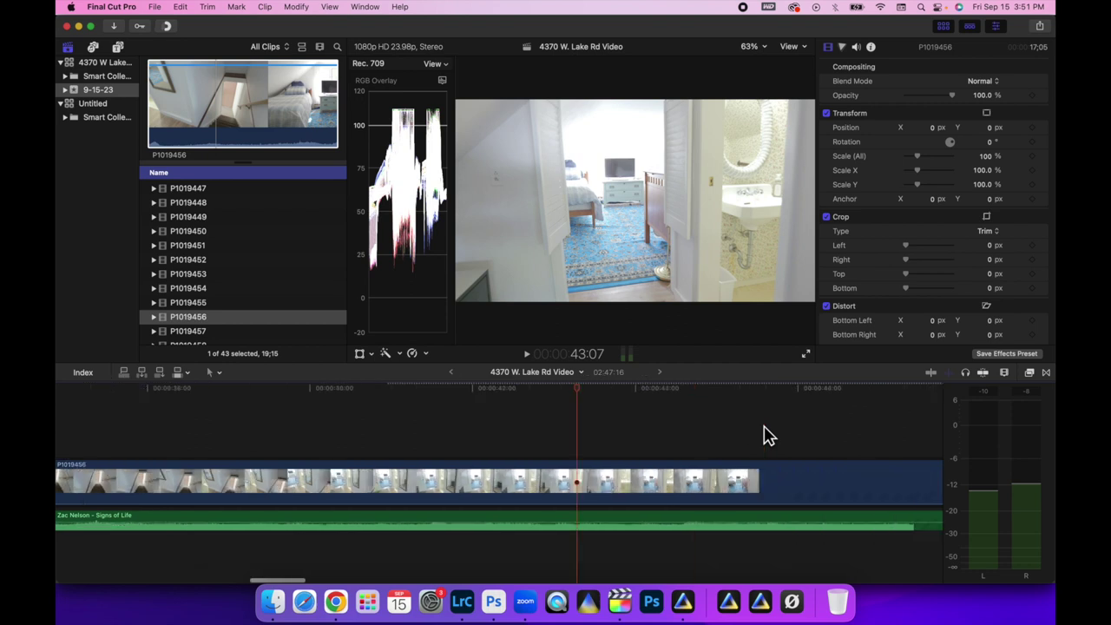
left_click_drag(503, 394, 701, 420)
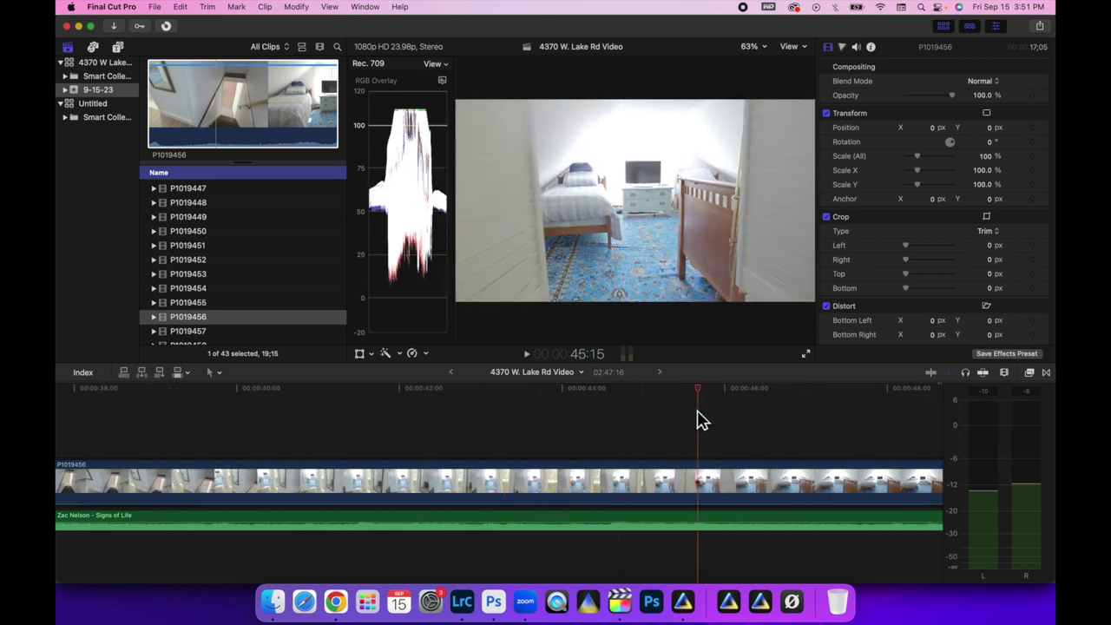
- Split P1019456's speed at the playhead and set the first section to Fast 20x
left_click(701, 488)
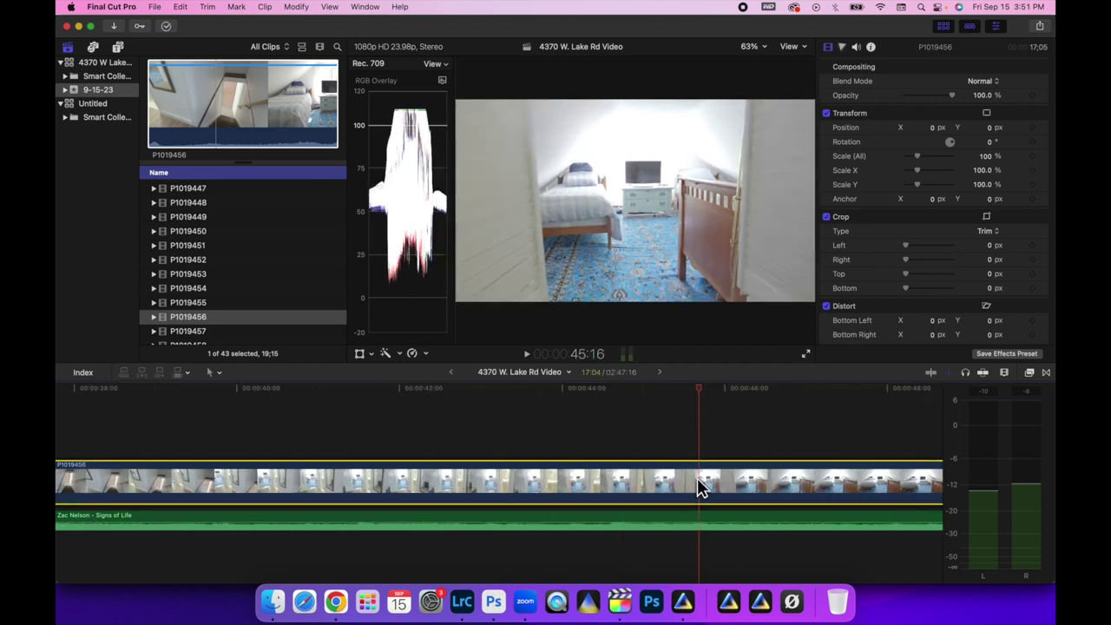
key("super+r")
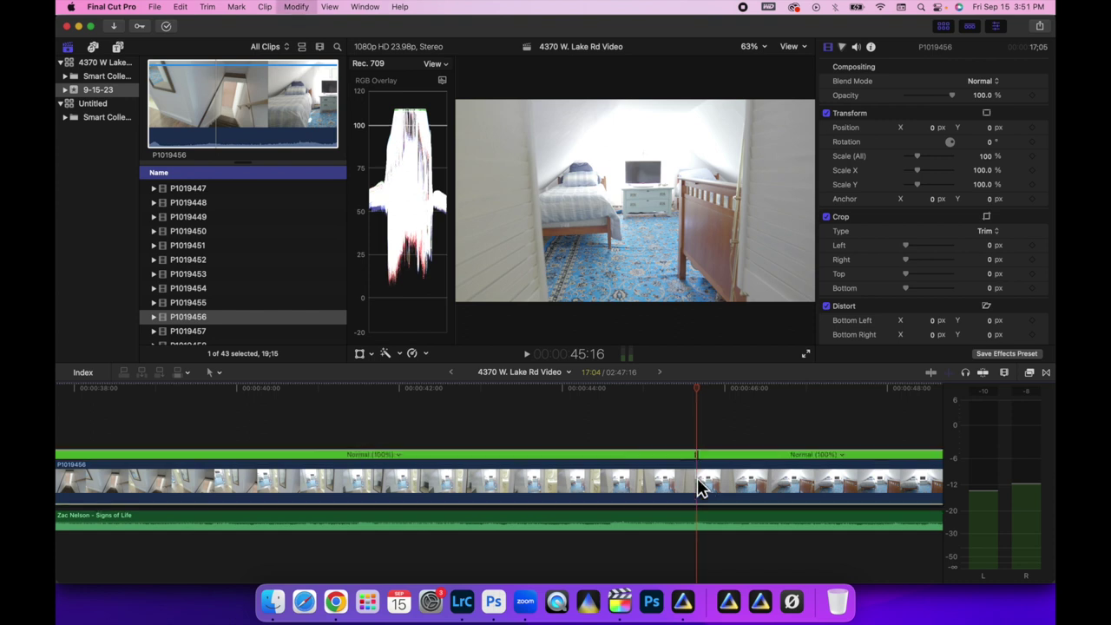
left_click(395, 455)
mouse_move(414, 481)
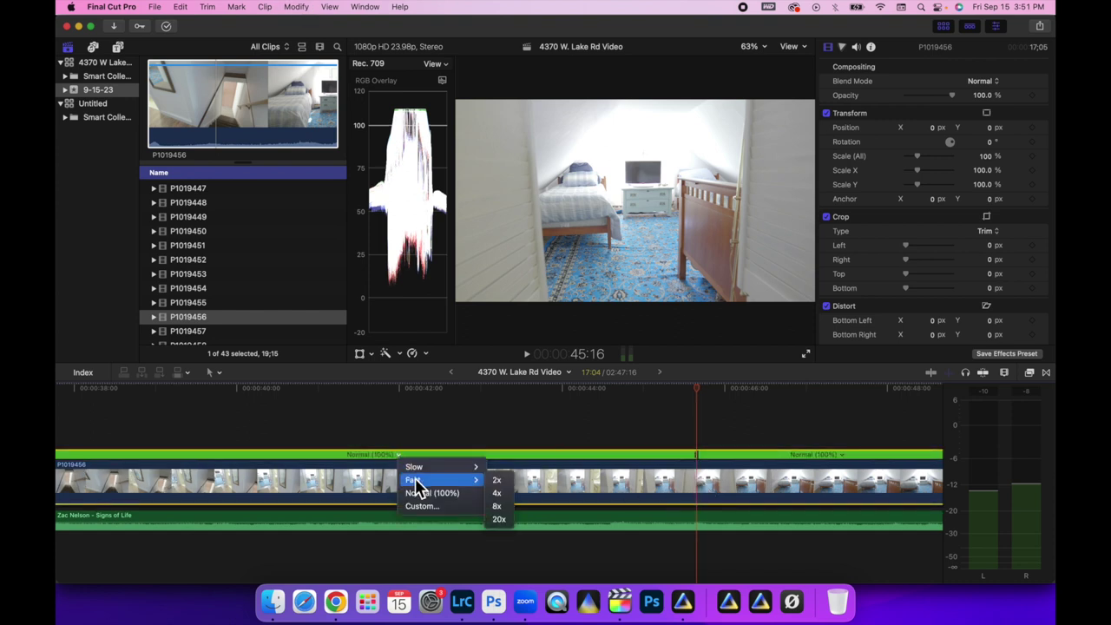
left_click(509, 524)
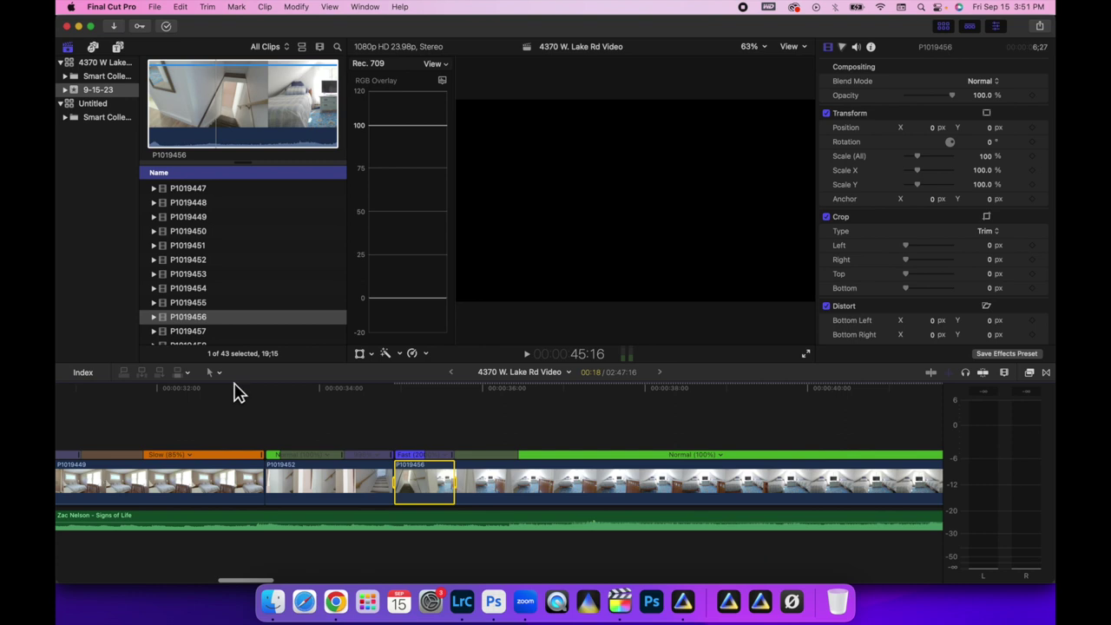
key("space")
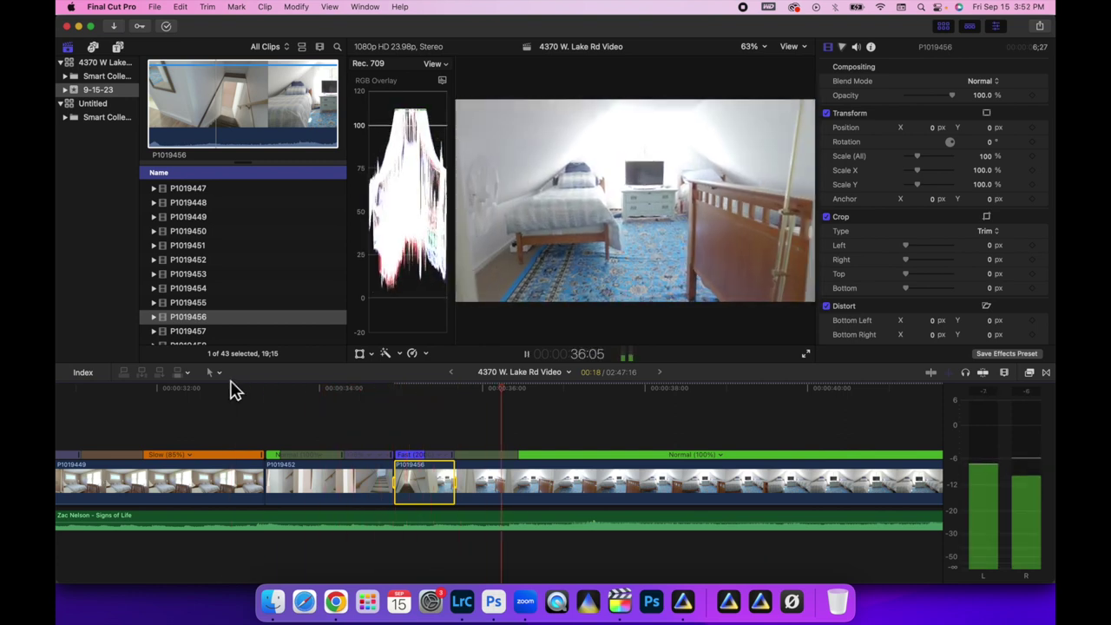
key("space")
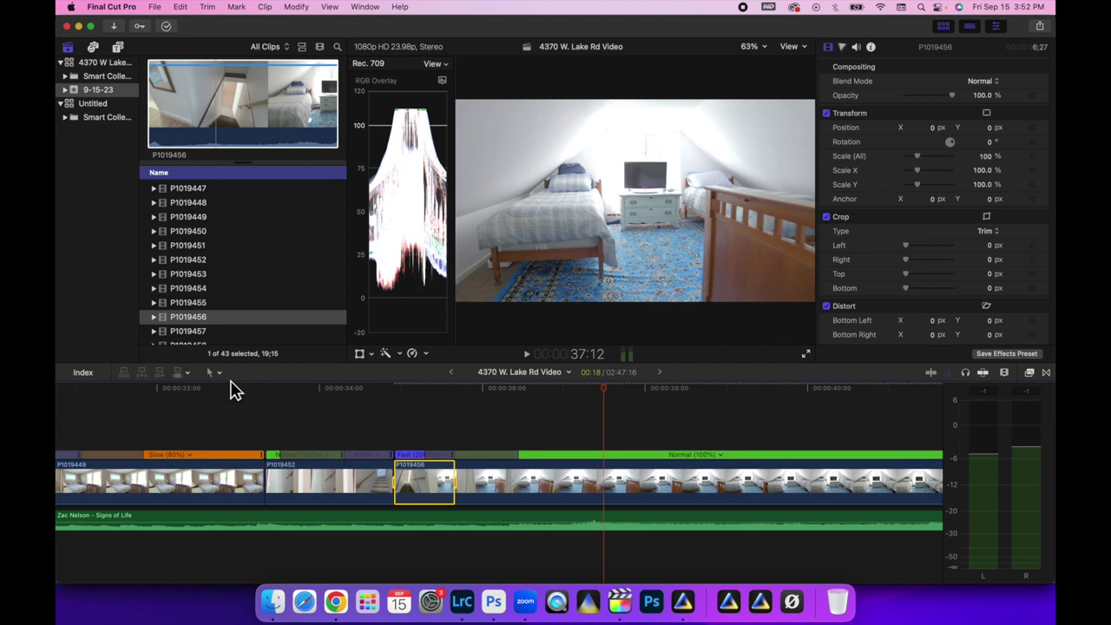
- Blade P1019456 at the playhead and delete the leftover footage after the cut
key("b")
left_click(596, 479)
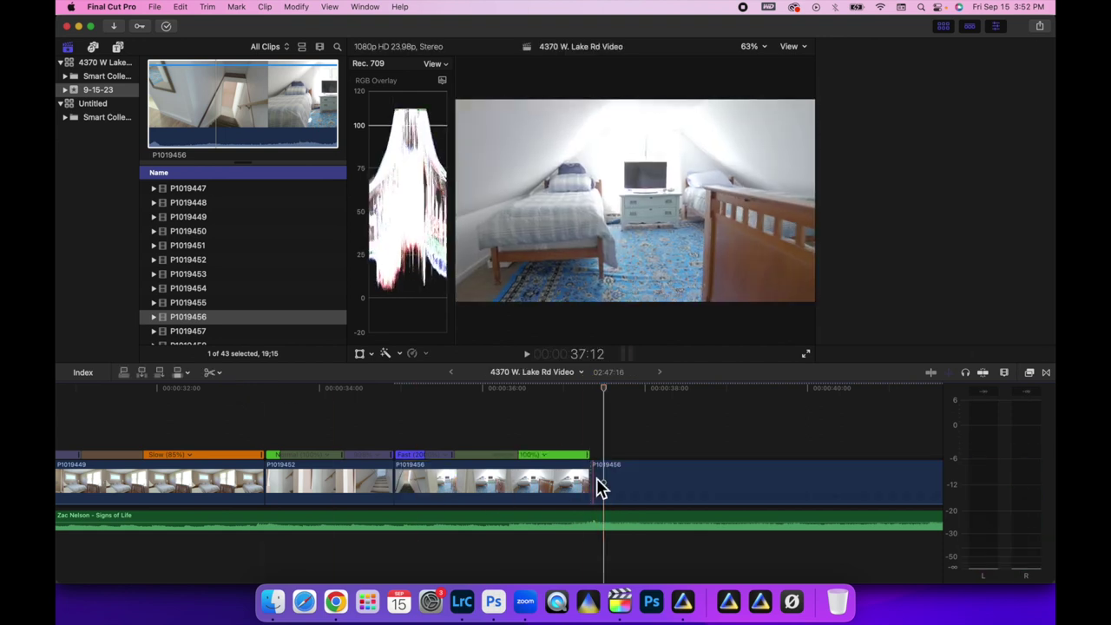
key("a")
left_click(645, 481)
key("BackSpace")
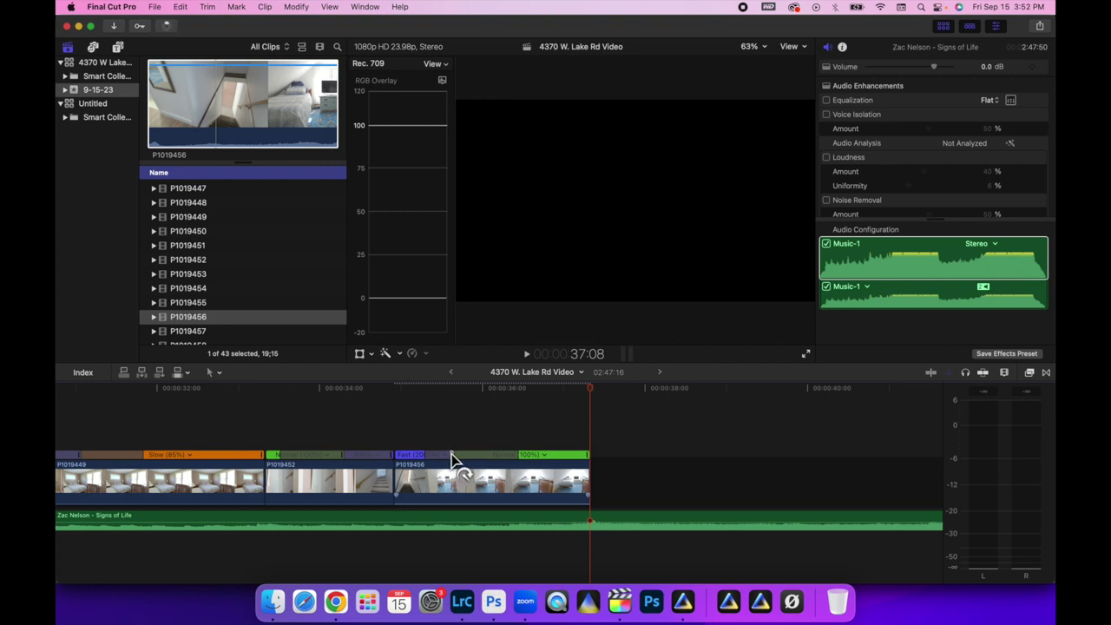
- Adjust P1019456's final speed section and end edge, then review the speed ramp
left_click(457, 456)
left_click_drag(474, 455, 504, 461)
key("cmd+7")
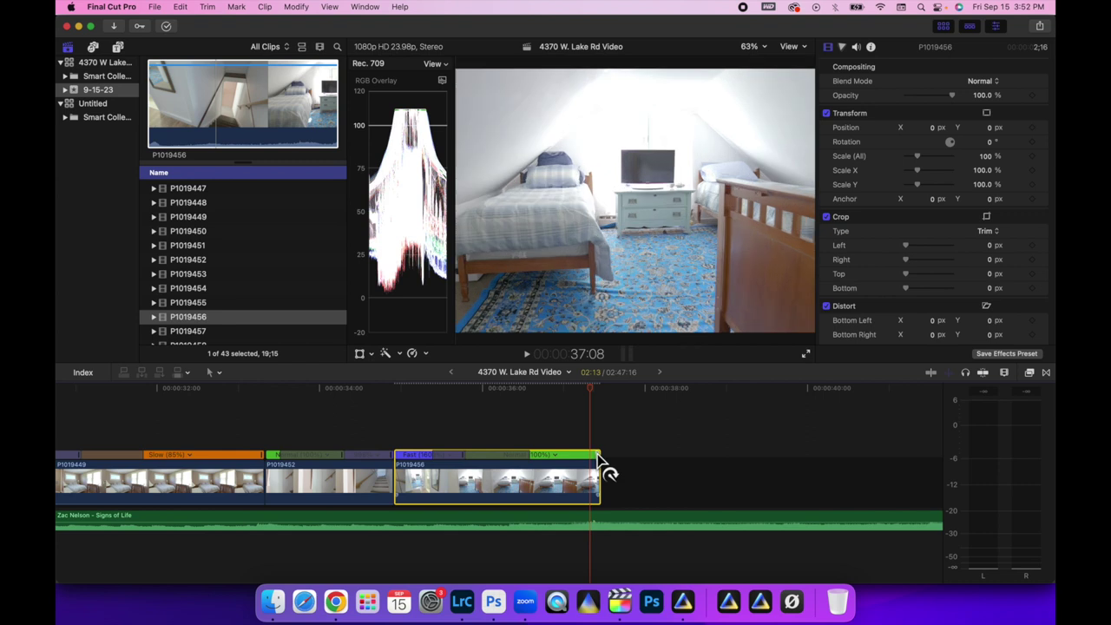
left_click_drag(605, 472, 595, 475)
left_click(357, 388)
key("space")
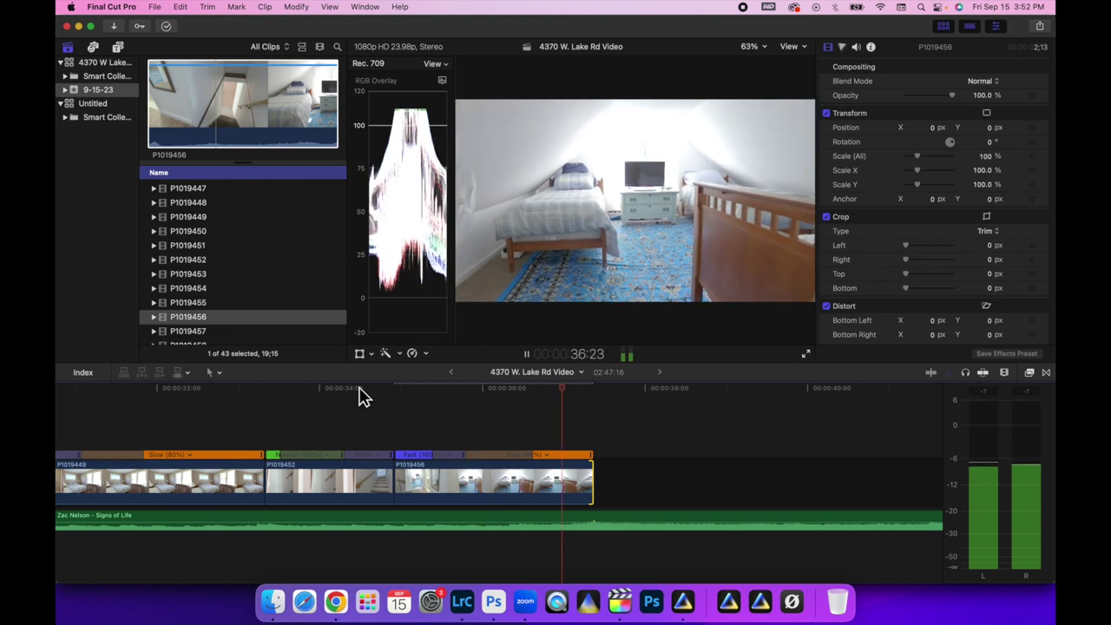
key("space")
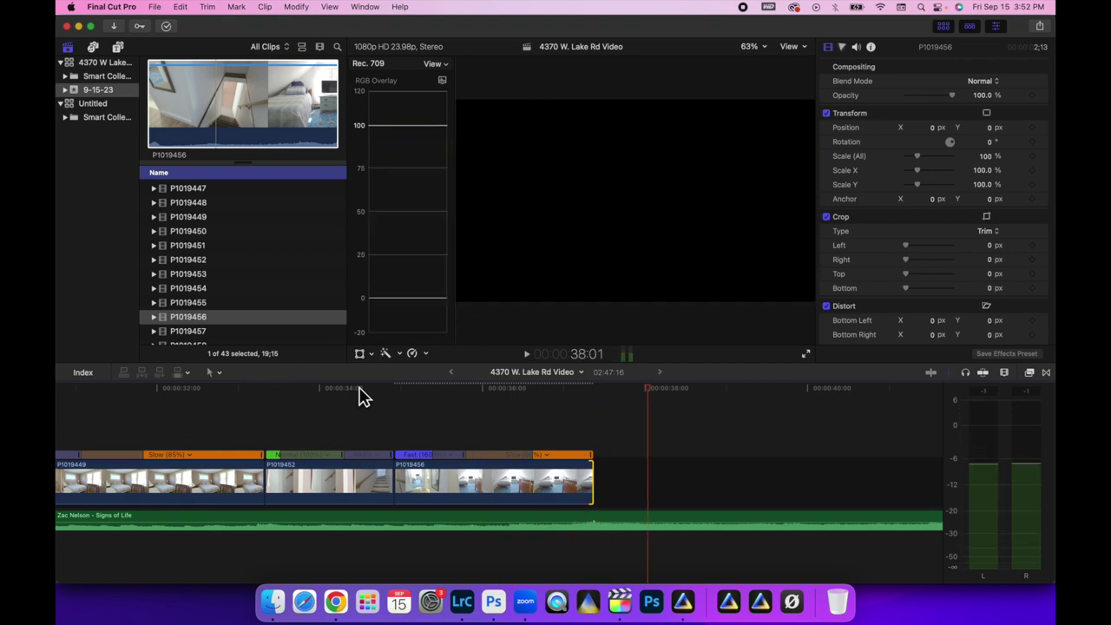
left_click(190, 332)
- Preview browser clip P1019458 and append it to the end of the timeline
scroll(191, 330, "down", 1)
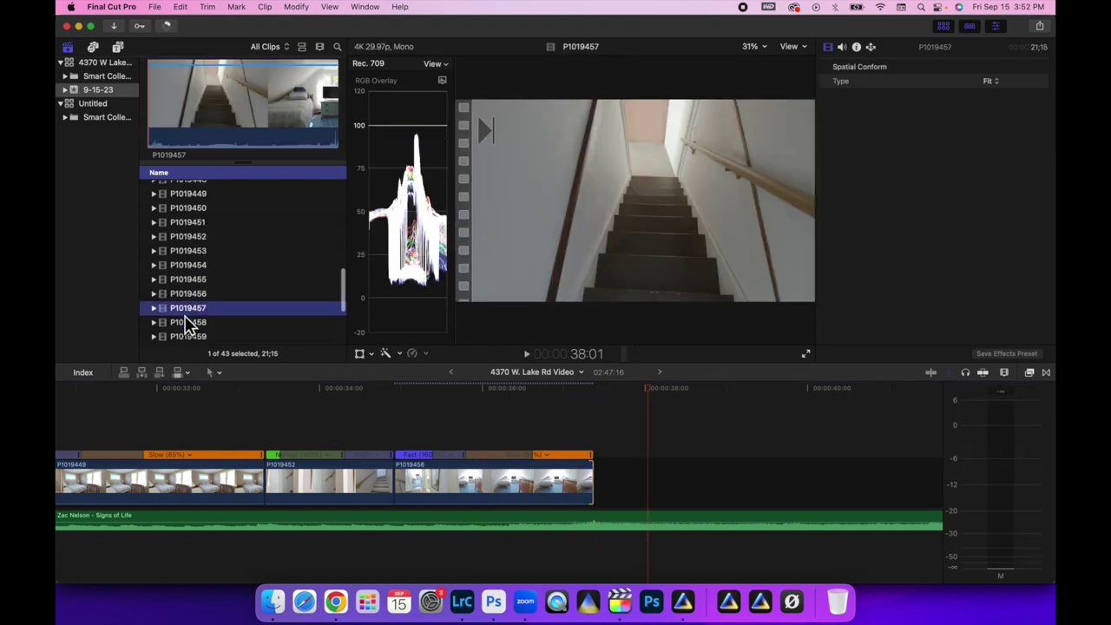
left_click(186, 323)
left_click(217, 120)
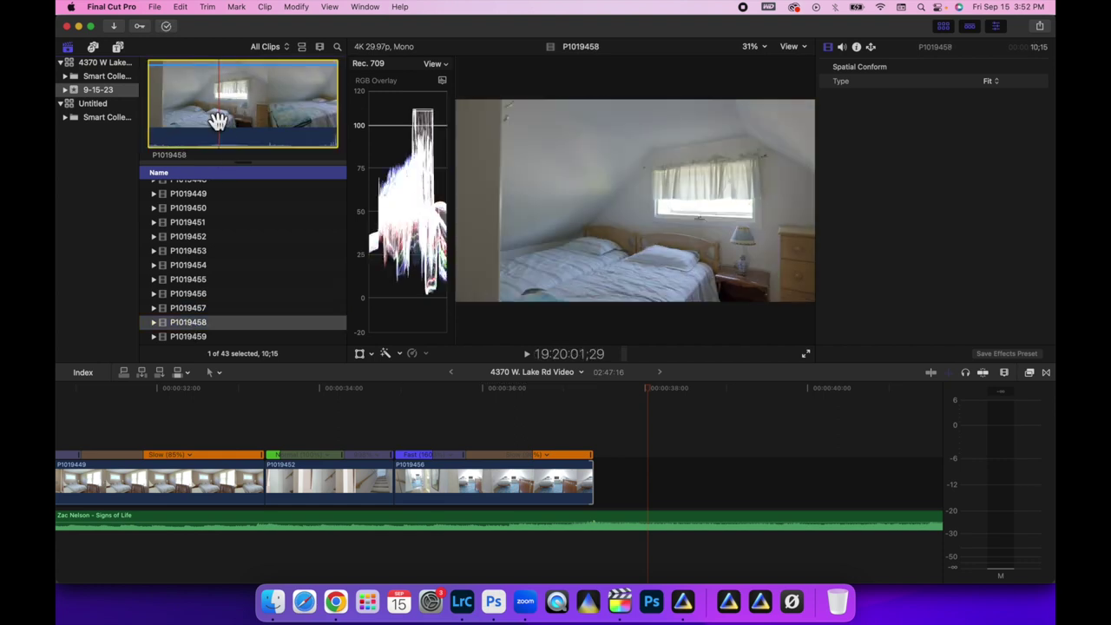
key("space")
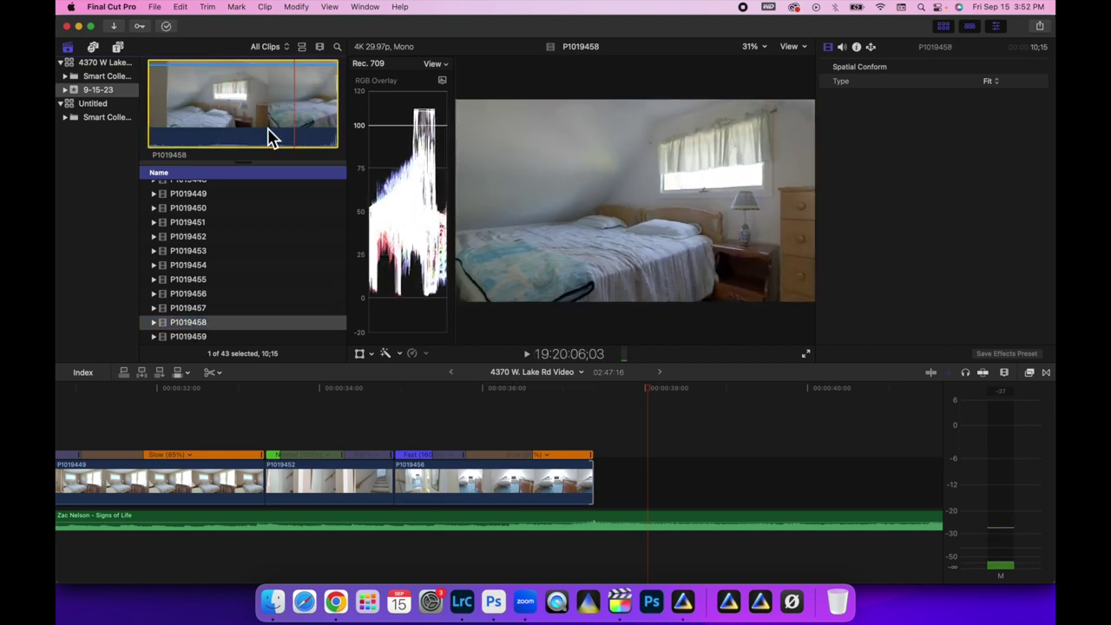
left_click_drag(363, 189, 600, 463)
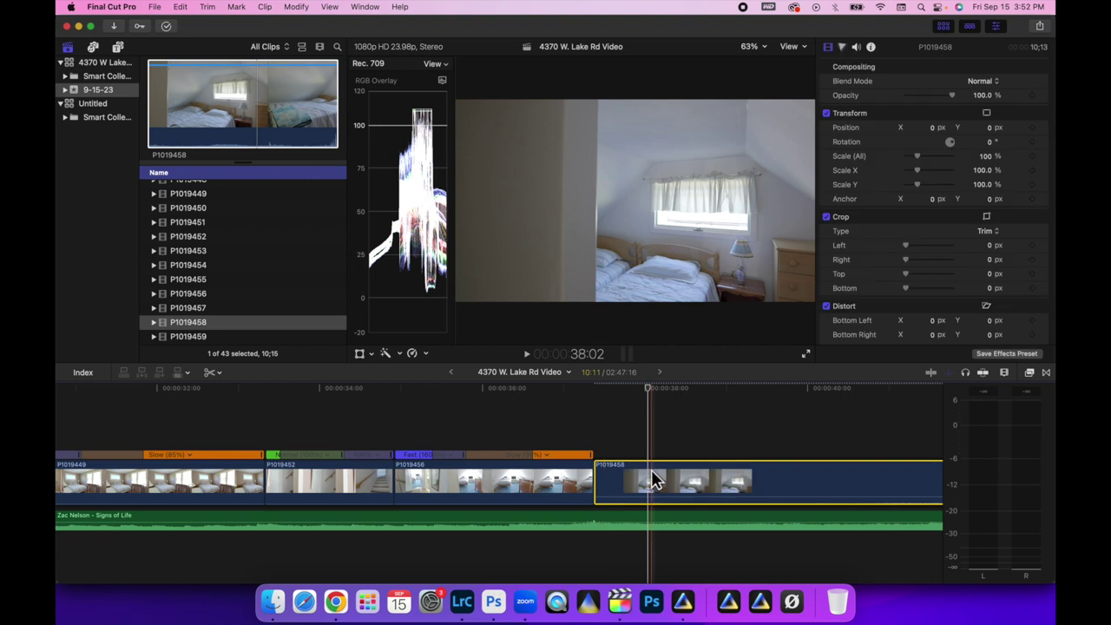
- Trim the start and end of P1019458 so it runs 4:03
scroll(616, 486, "right", 5)
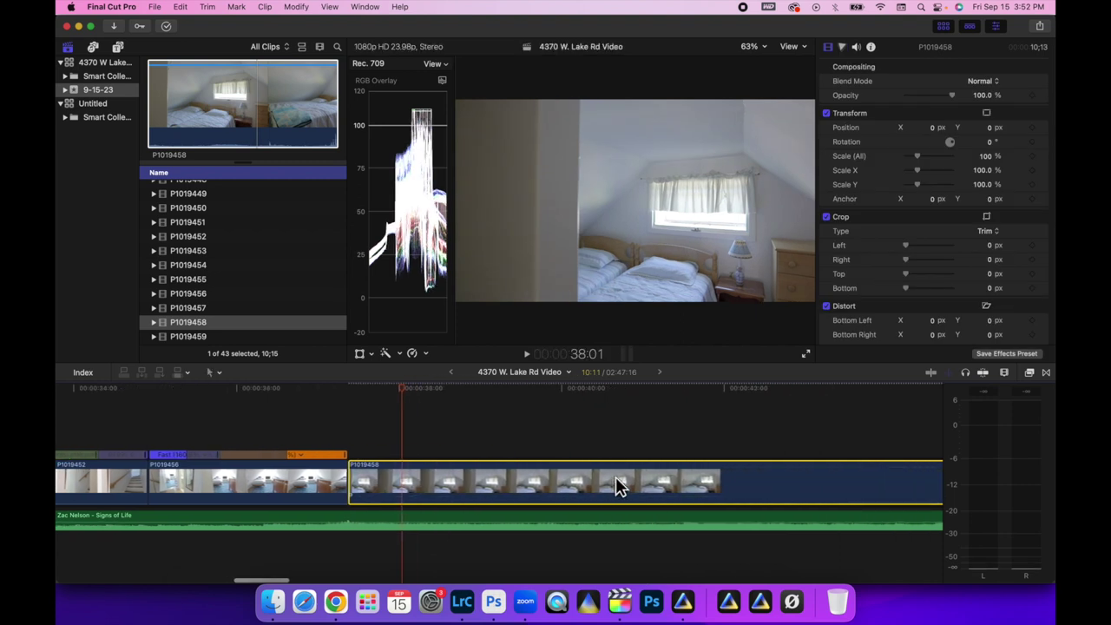
left_click_drag(338, 483, 550, 493)
left_click(239, 398)
key("space")
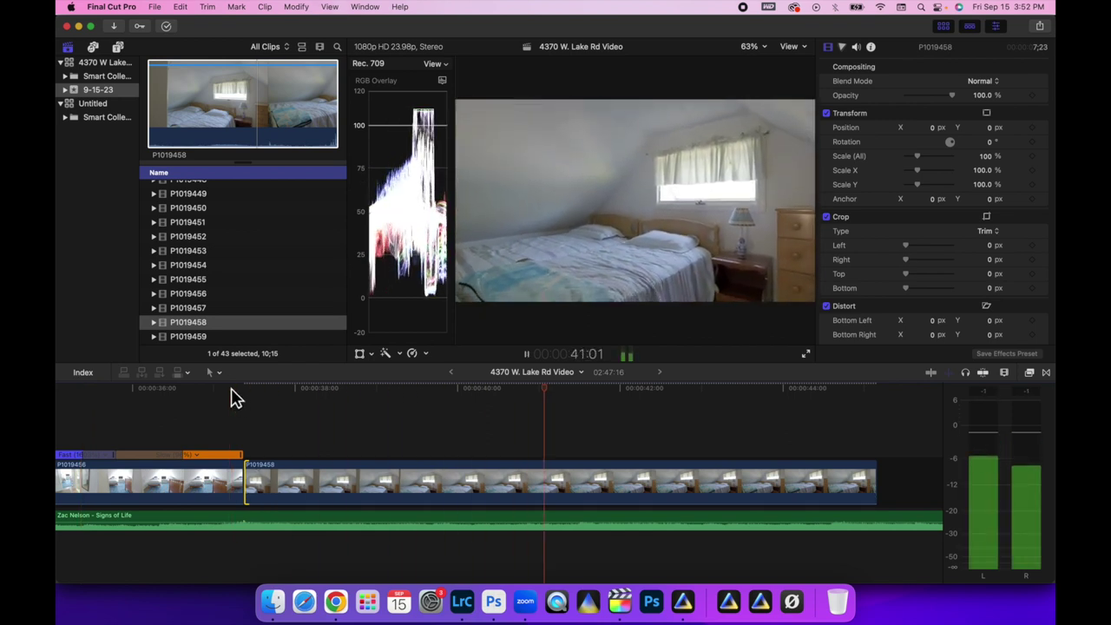
key("space")
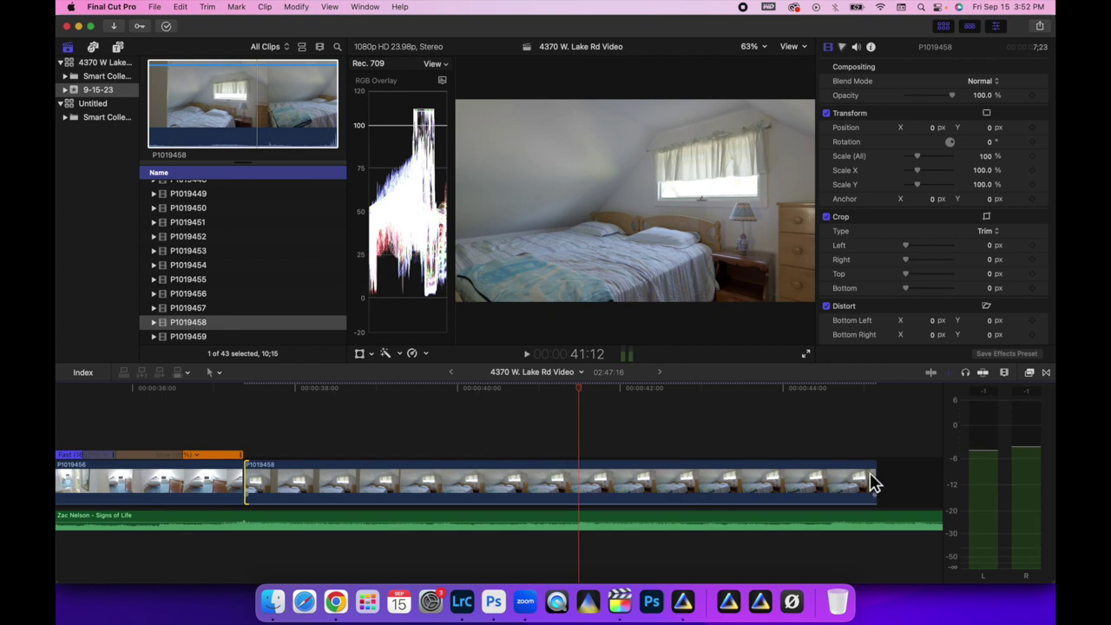
left_click_drag(868, 479, 576, 487)
scroll(199, 319, "down", 2)
- Preview bathroom clip P1019459 and attic bedroom clip P1019455 in the browser
left_click(198, 313)
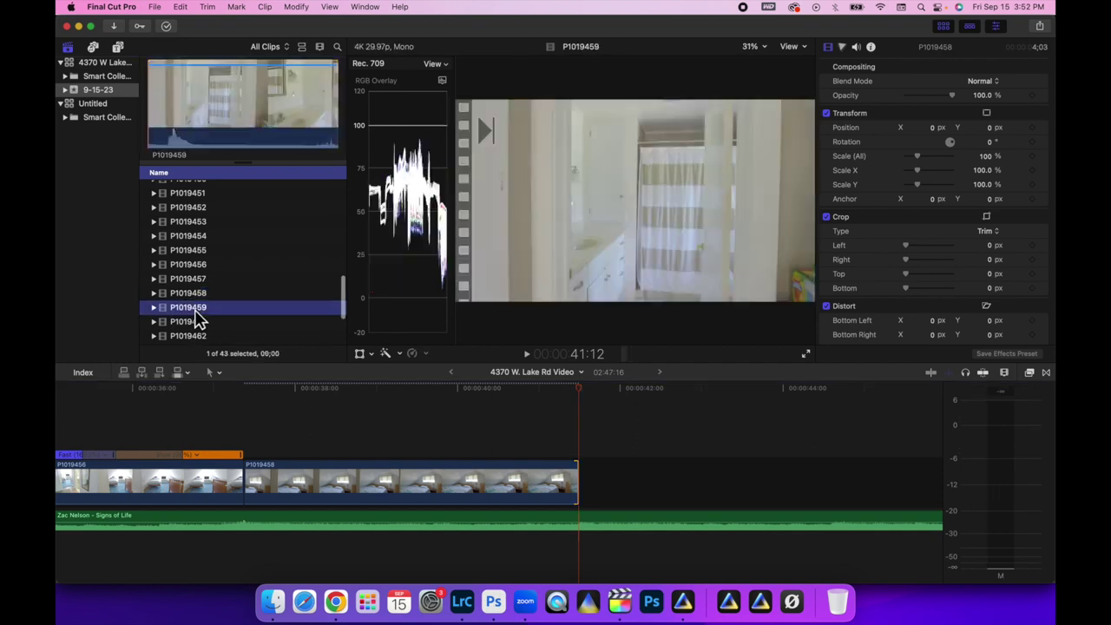
left_click(220, 105)
key("space")
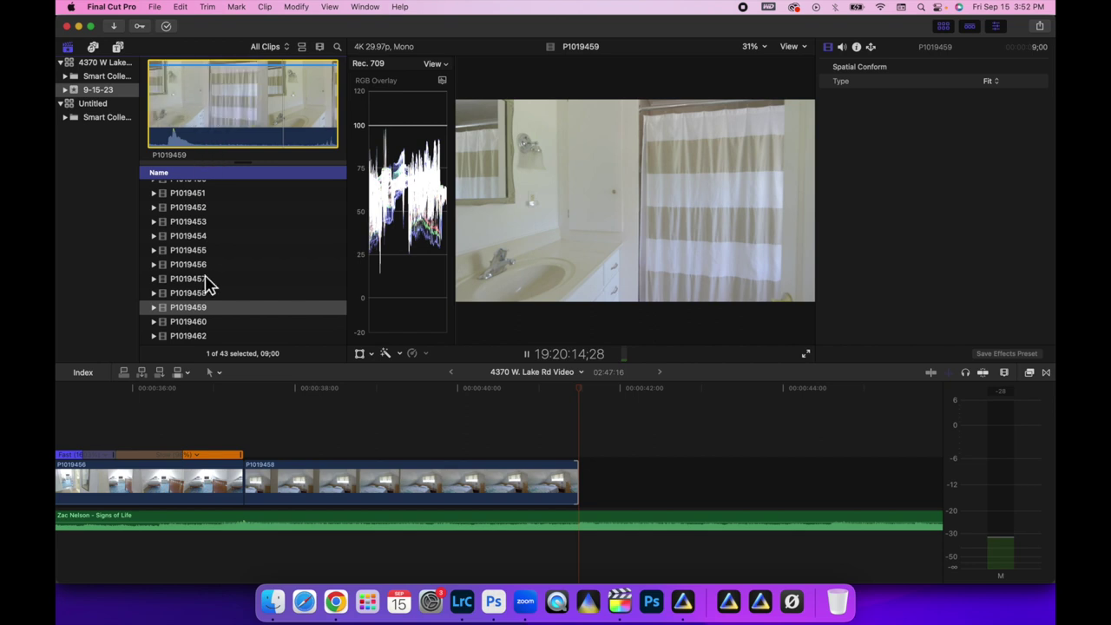
left_click(196, 295)
left_click(187, 256)
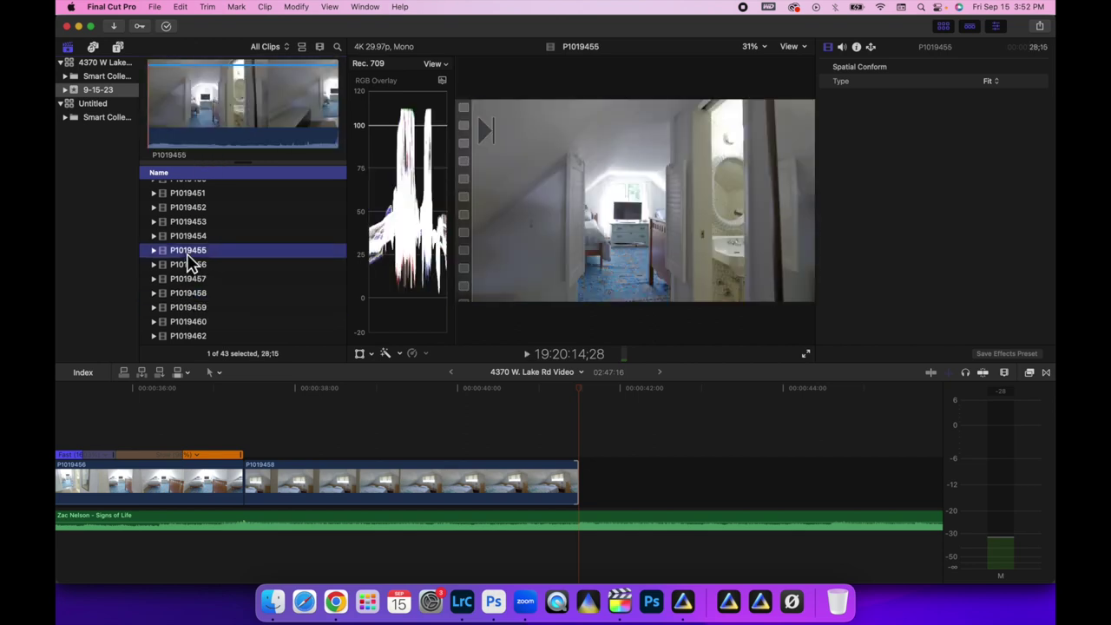
- Move the P1019449/P1019452 cut 3 frames later, lengthen P1019456 to 2:18, and play back
scroll(199, 471, "left", 5)
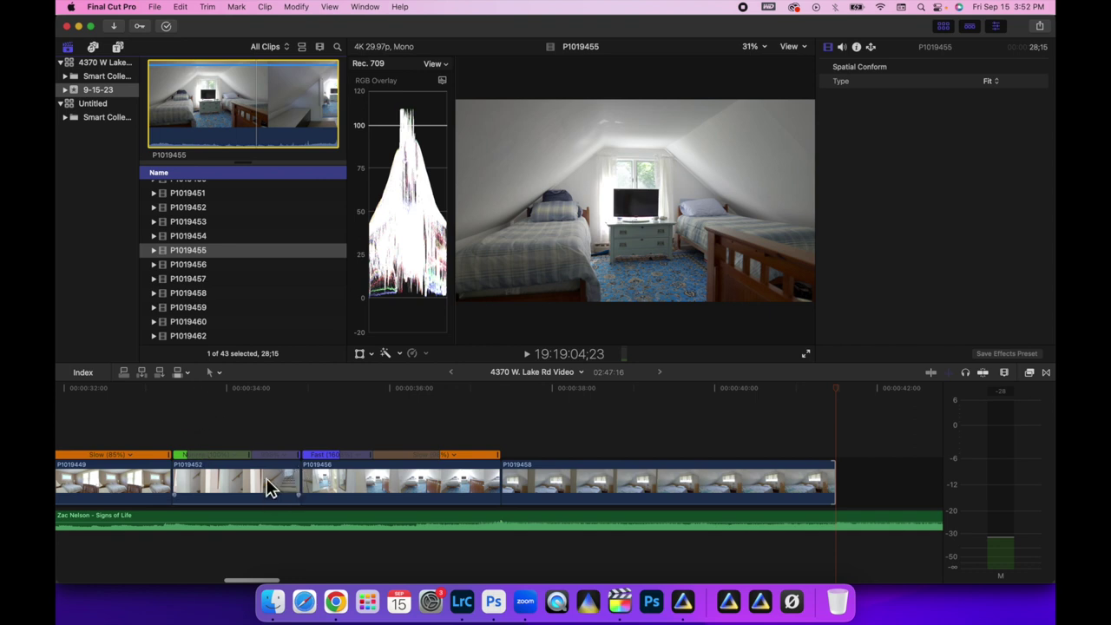
left_click_drag(181, 488, 192, 504)
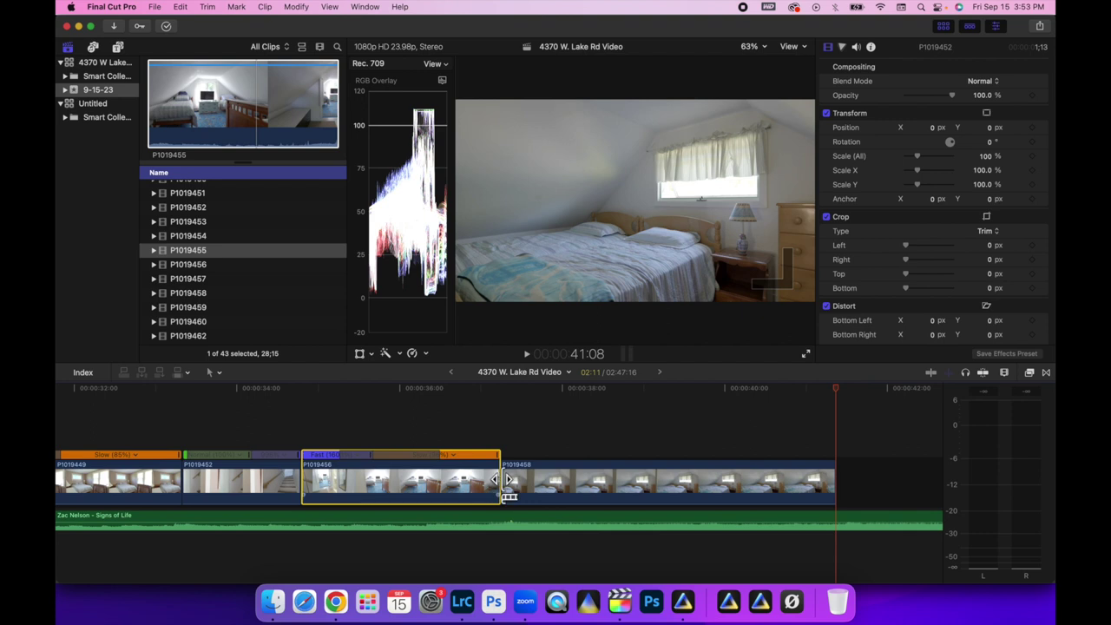
left_click_drag(502, 482, 512, 502)
left_click(158, 391)
key("space")
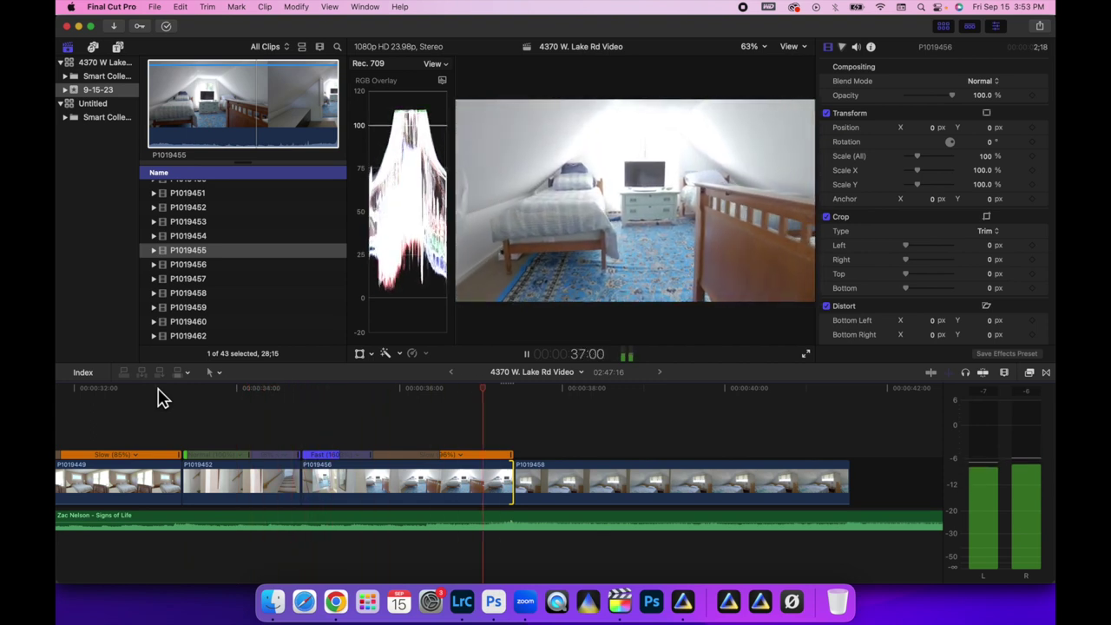
key("space")
key("space")
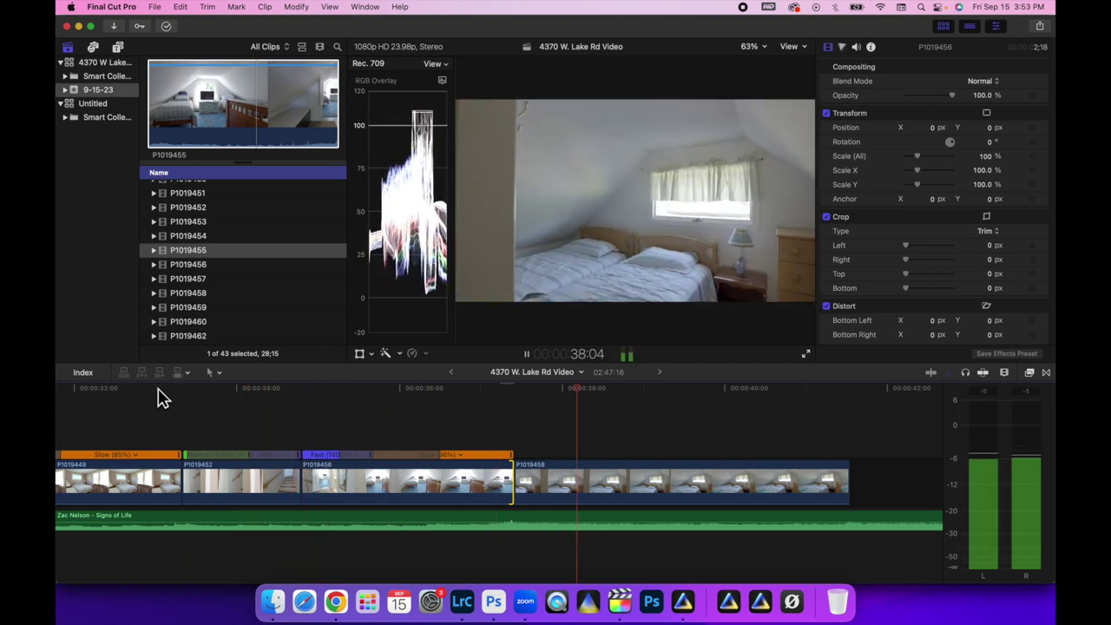
key("space")
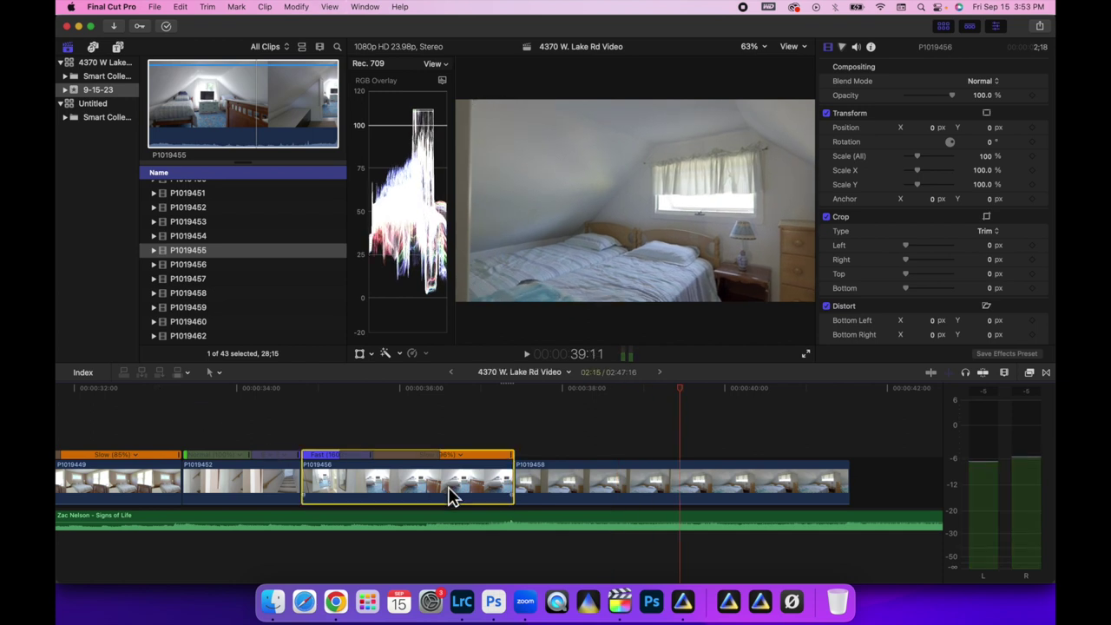
- Lower the Highlights wheel brightness on P1019456, creating Color Wheels 1, and play the clip
left_click(444, 382)
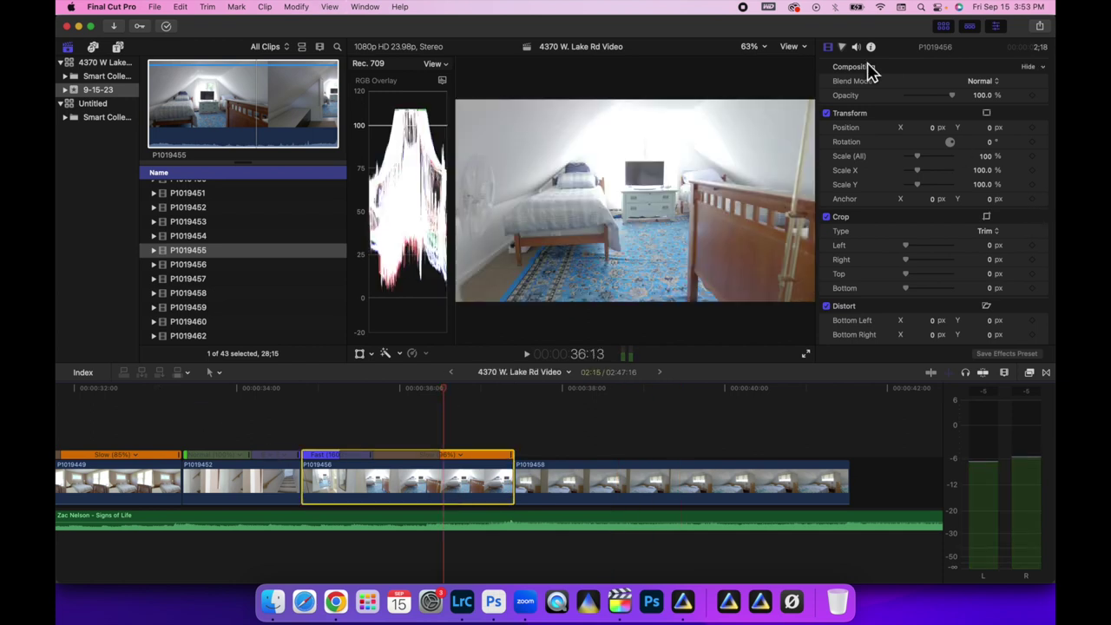
left_click(842, 48)
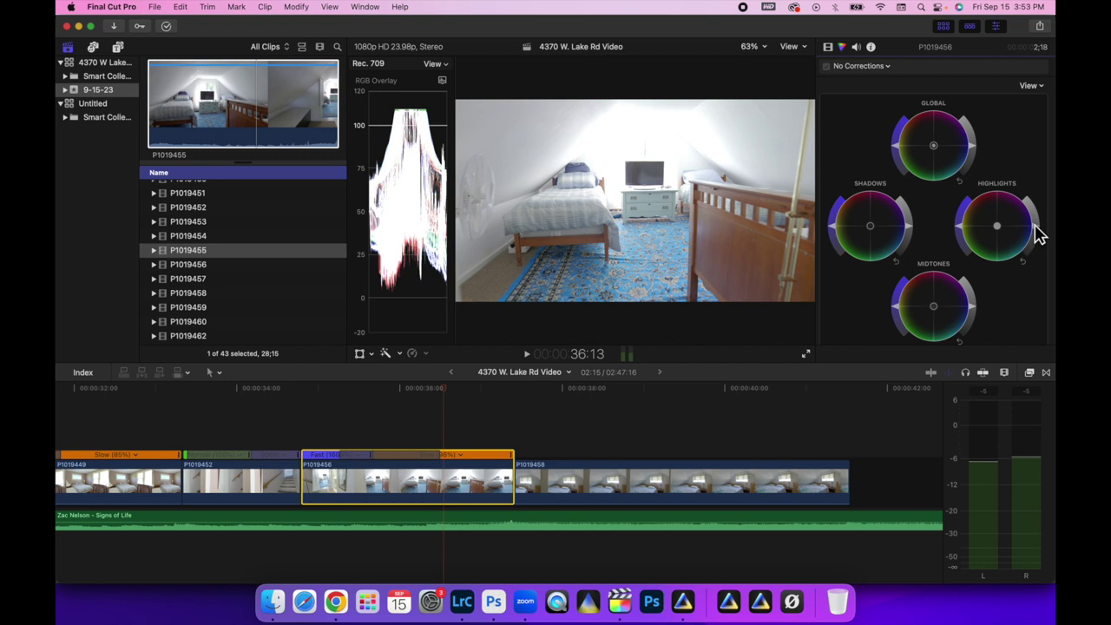
left_click_drag(1039, 234, 1040, 250)
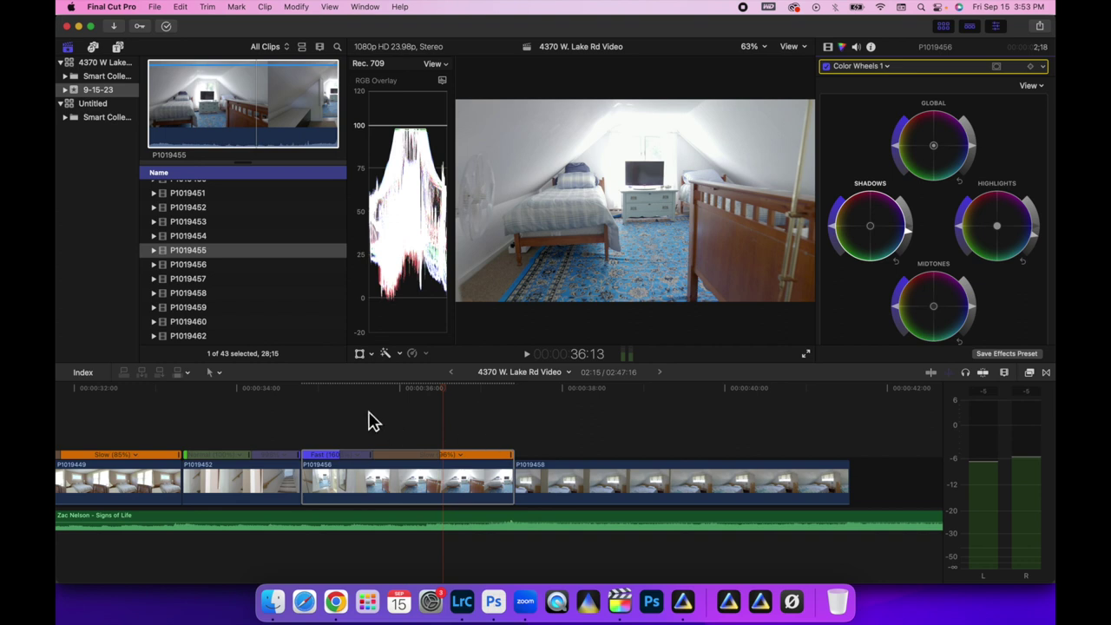
key("Up")
key("space")
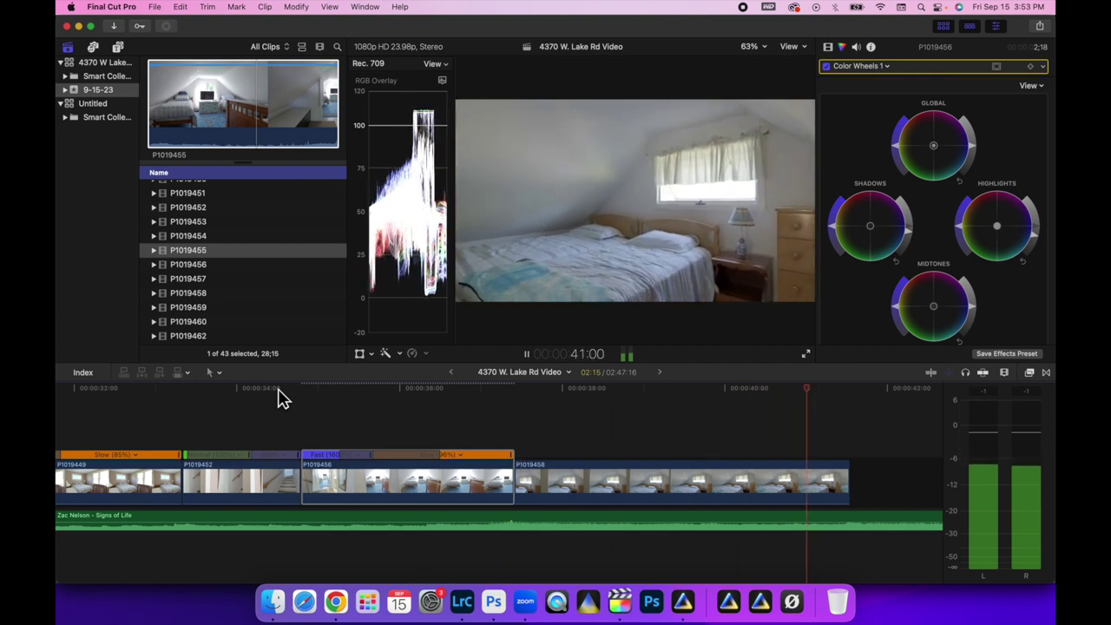
key("space")
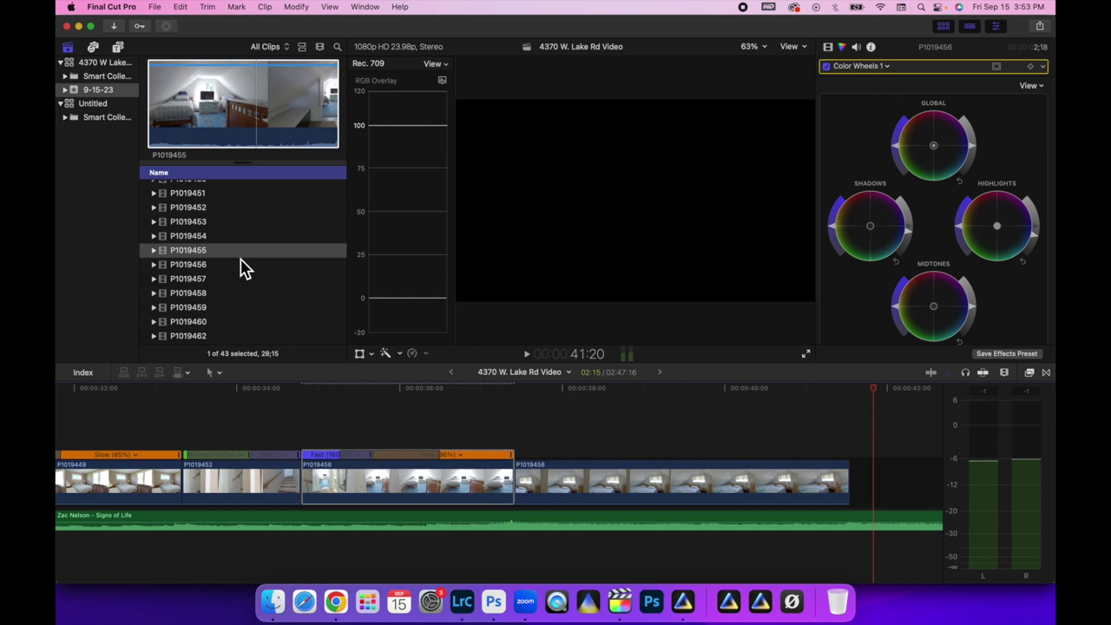
- Preview exterior browser clips P1019464 through P1019467 and kitchen clip P1019444
left_click(203, 266)
scroll(201, 272, "down", 3)
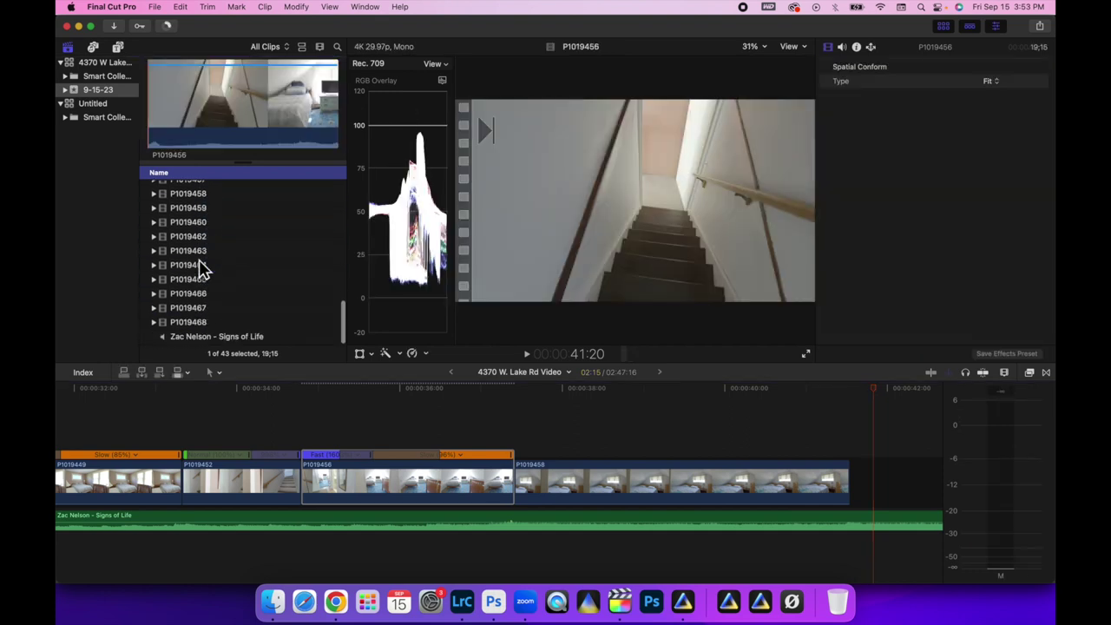
left_click(201, 267)
left_click(192, 281)
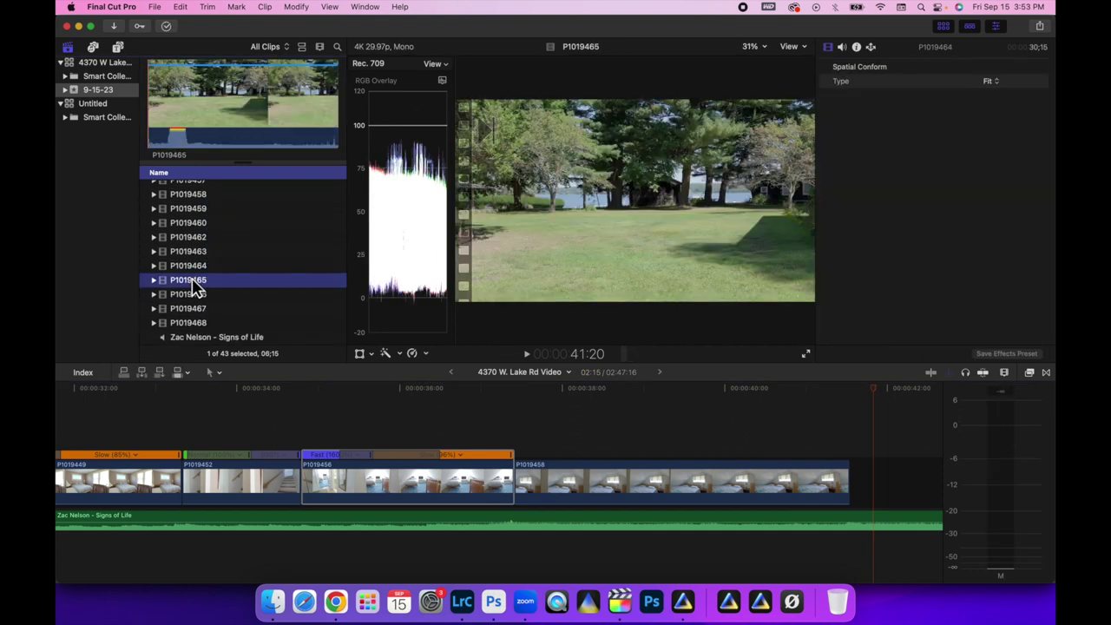
left_click(211, 112)
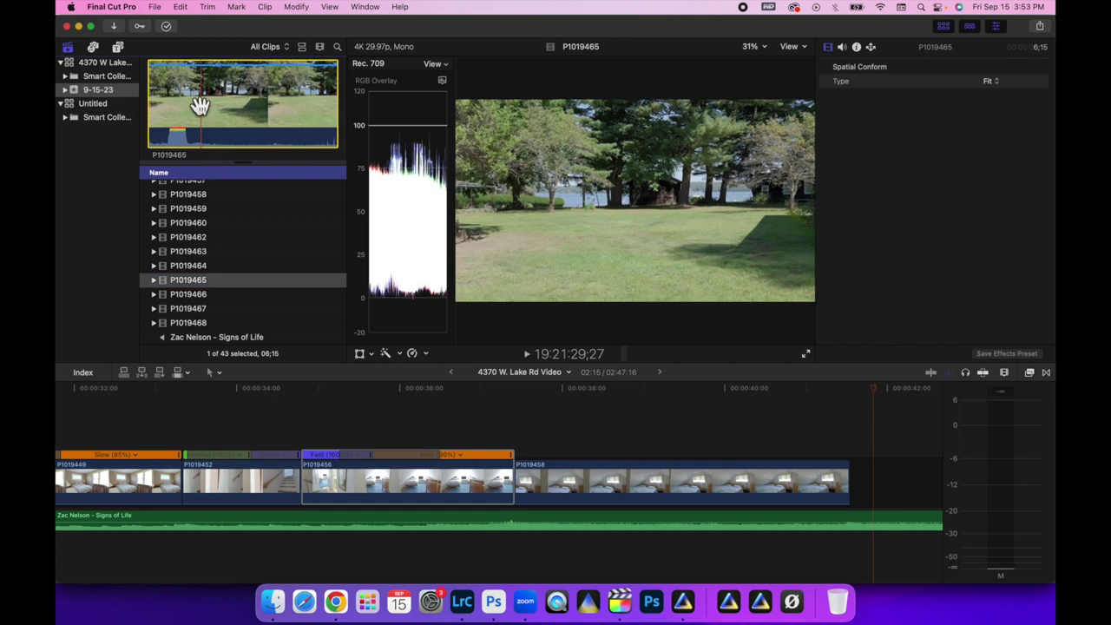
scroll(436, 432, "right", 5)
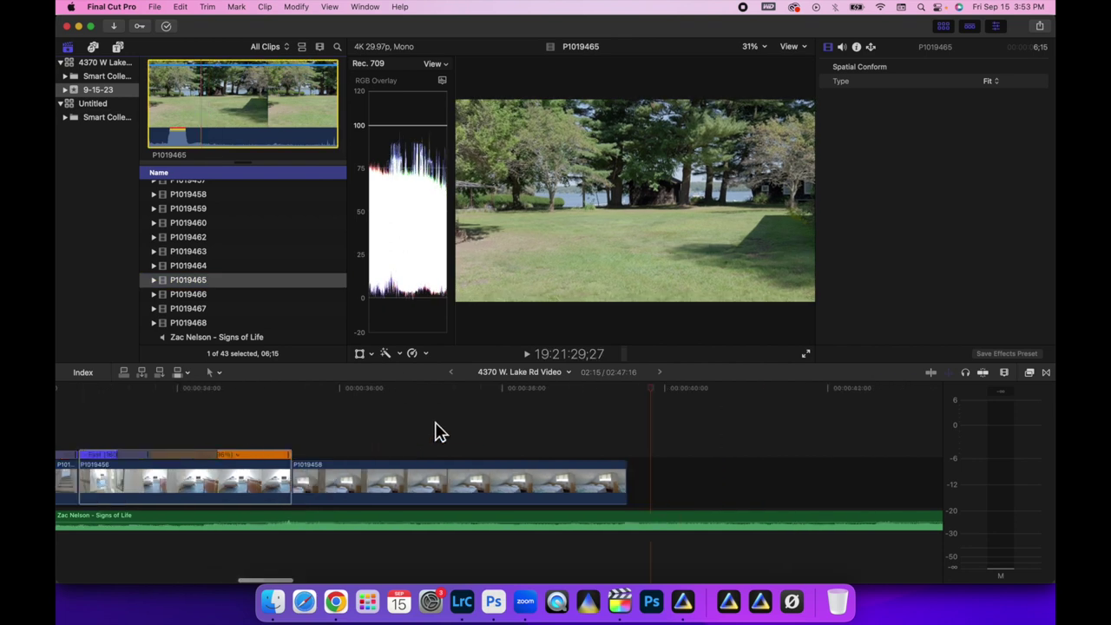
left_click(206, 296)
left_click(208, 308)
scroll(205, 314, "down", 10)
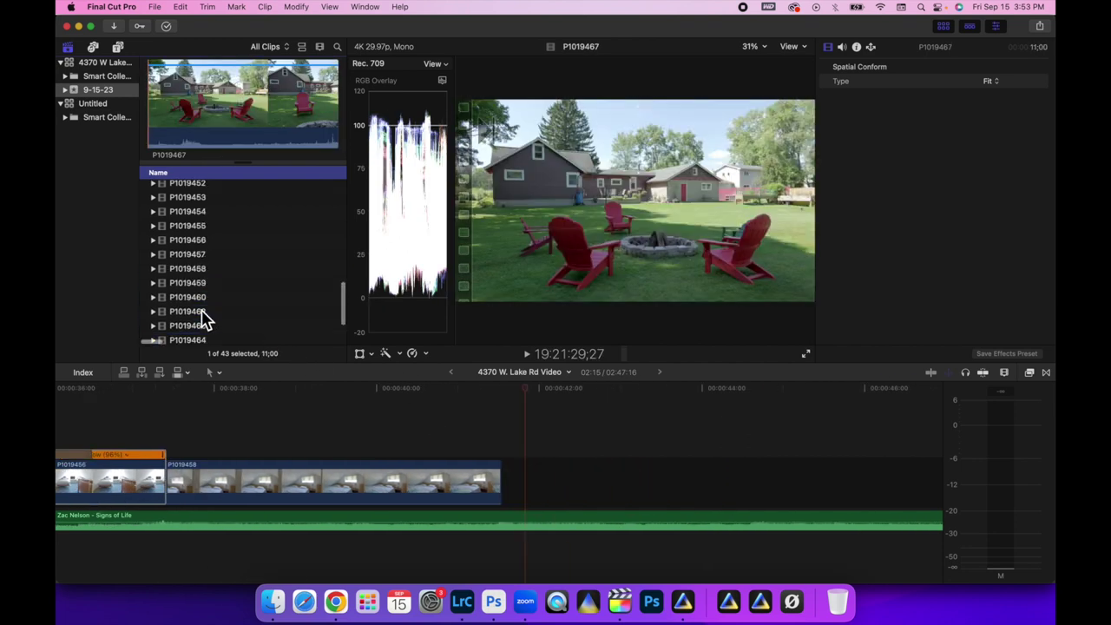
scroll(205, 318, "down", 5)
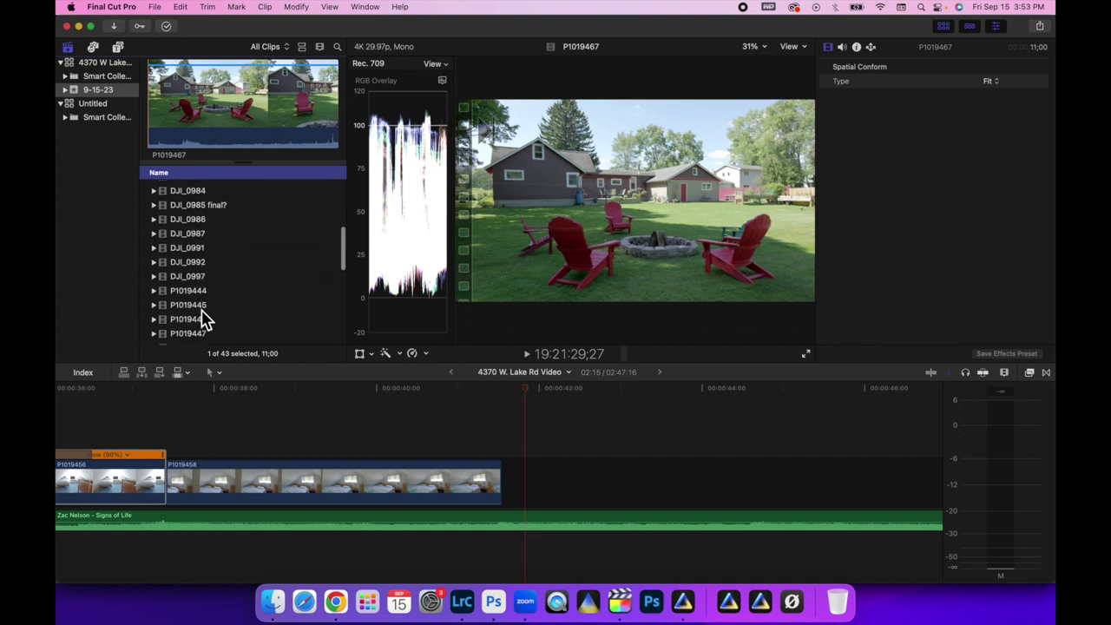
left_click(199, 293)
scroll(199, 295, "down", 3)
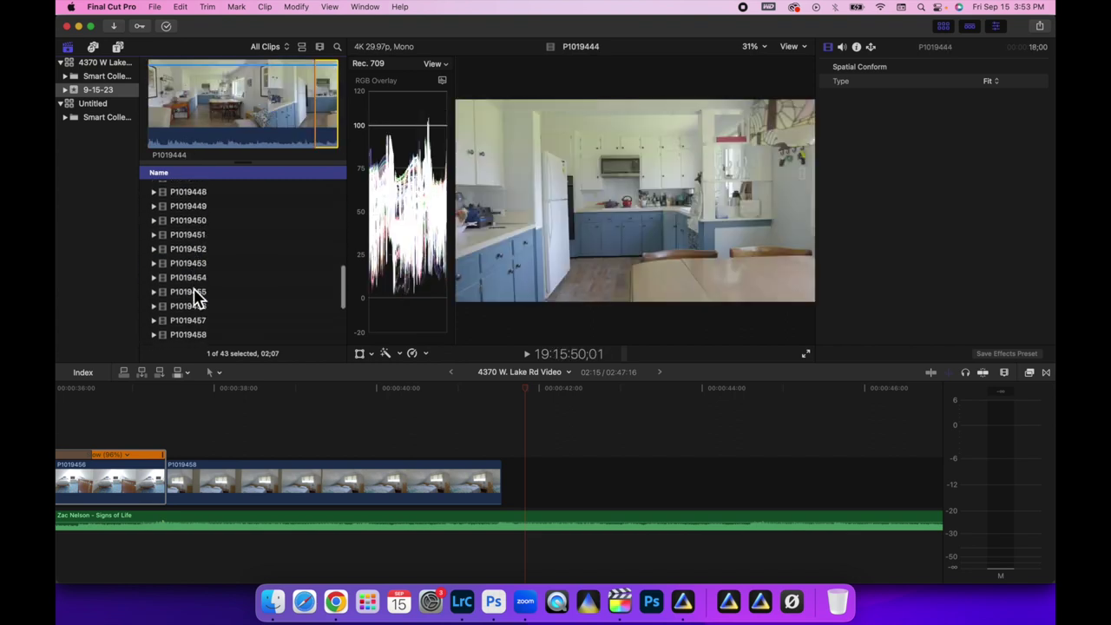
- Step through browser clips P1019455 to P1019465, including patio clip P1019462
left_click(196, 295)
key("Down")
key("Down")
key("Down")
key("Down")
key("Down")
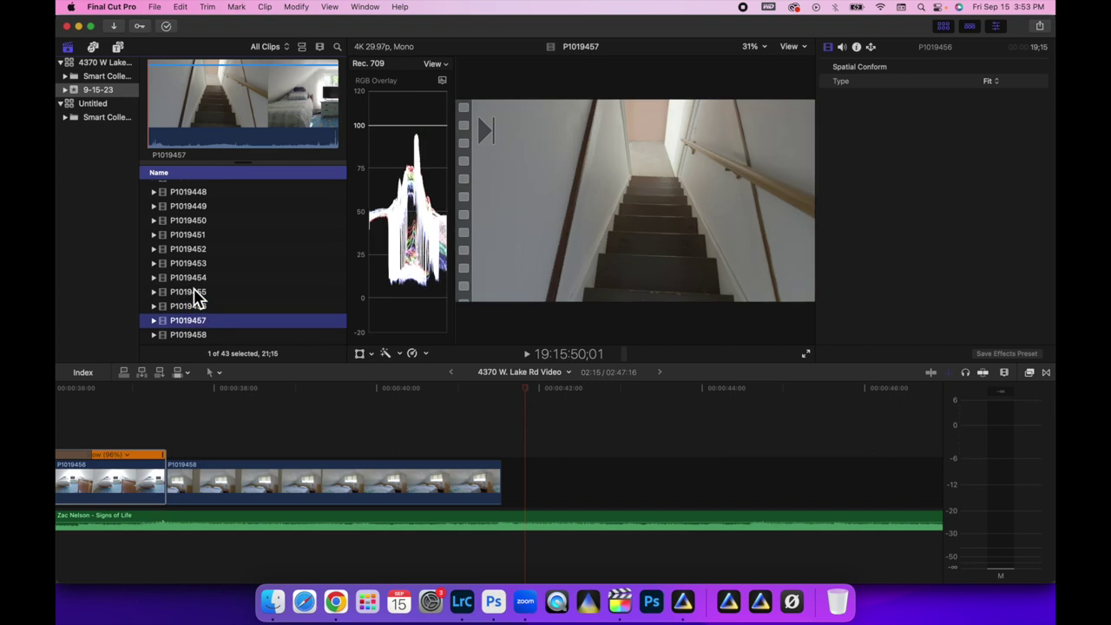
key("Down")
key("Down")
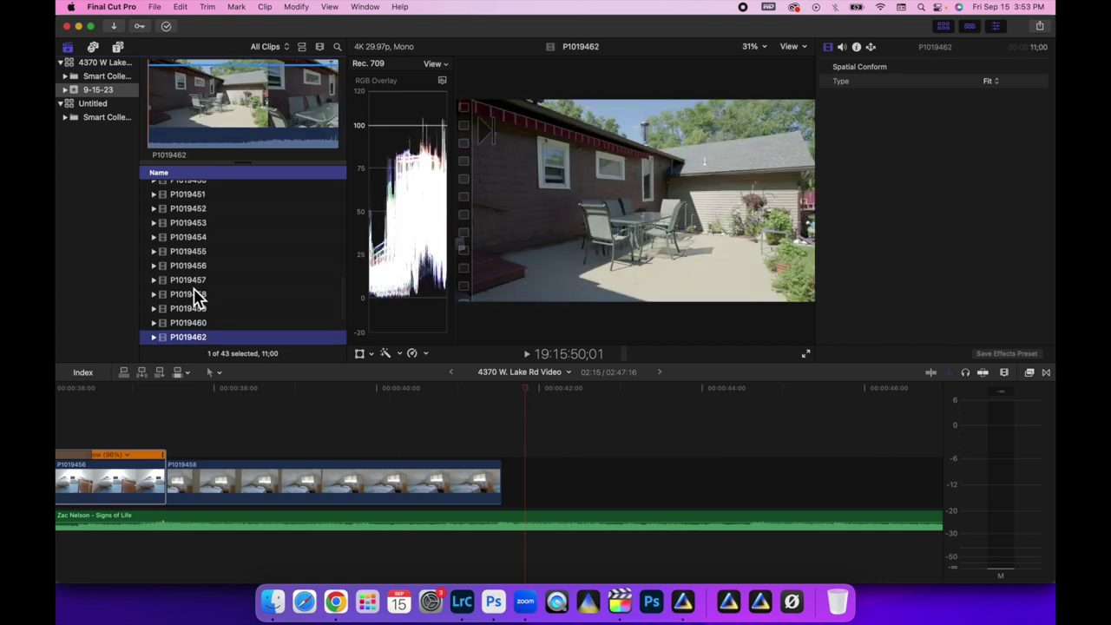
left_click(233, 106)
key("b")
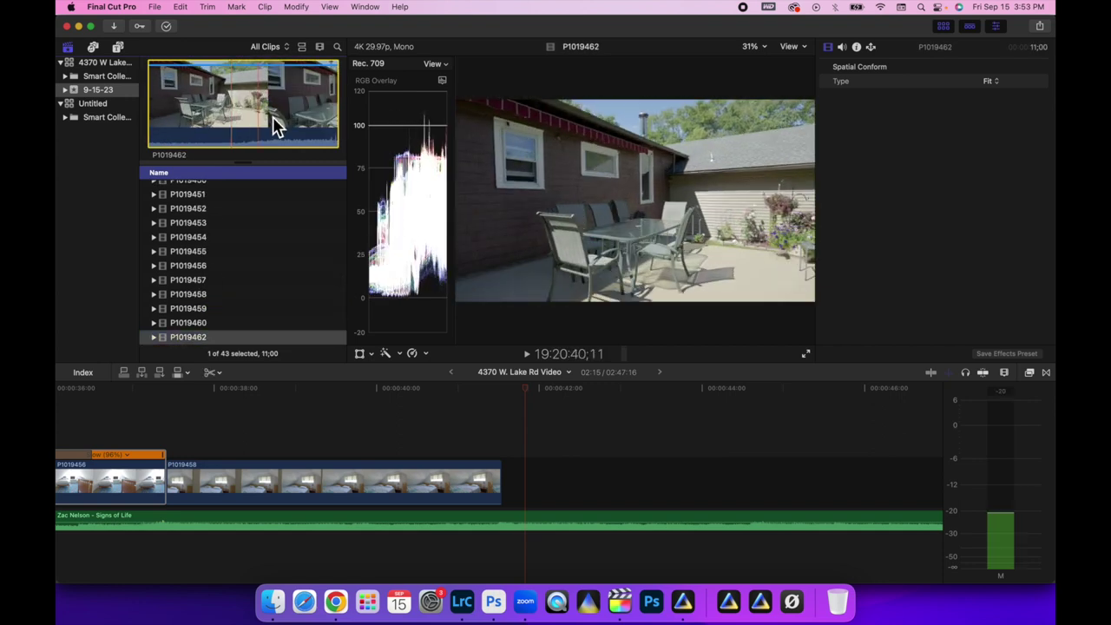
scroll(208, 282, "down", 2)
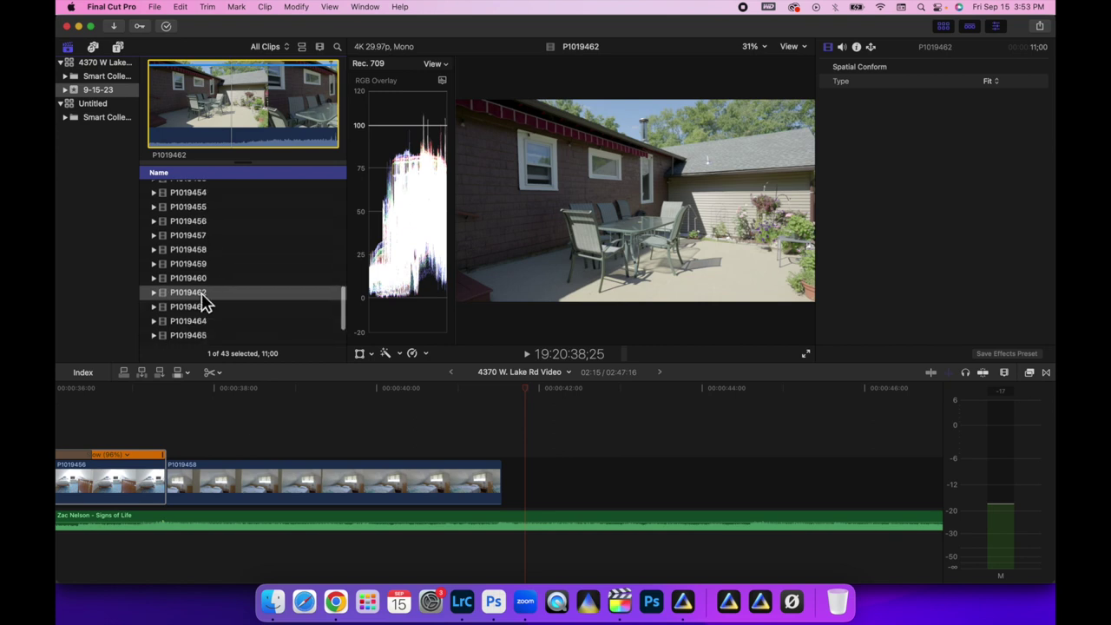
left_click(201, 308)
key("Down")
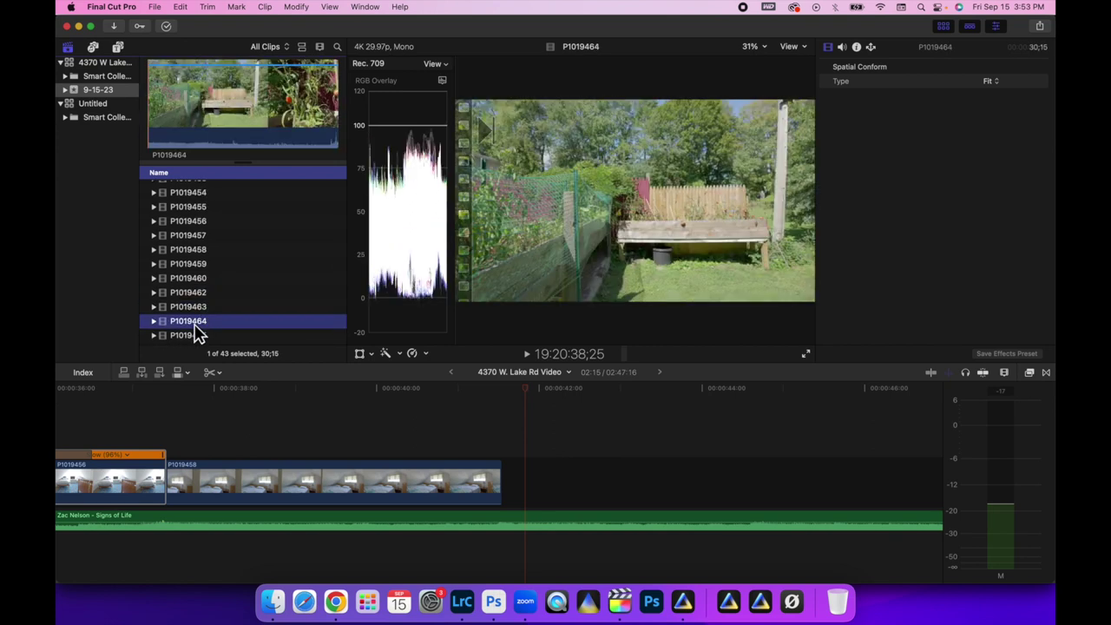
scroll(198, 334, "down", 1)
key("Down")
- Choose red-chairs fire-pit clip P1019467 and add it after P1019458
left_click(194, 279)
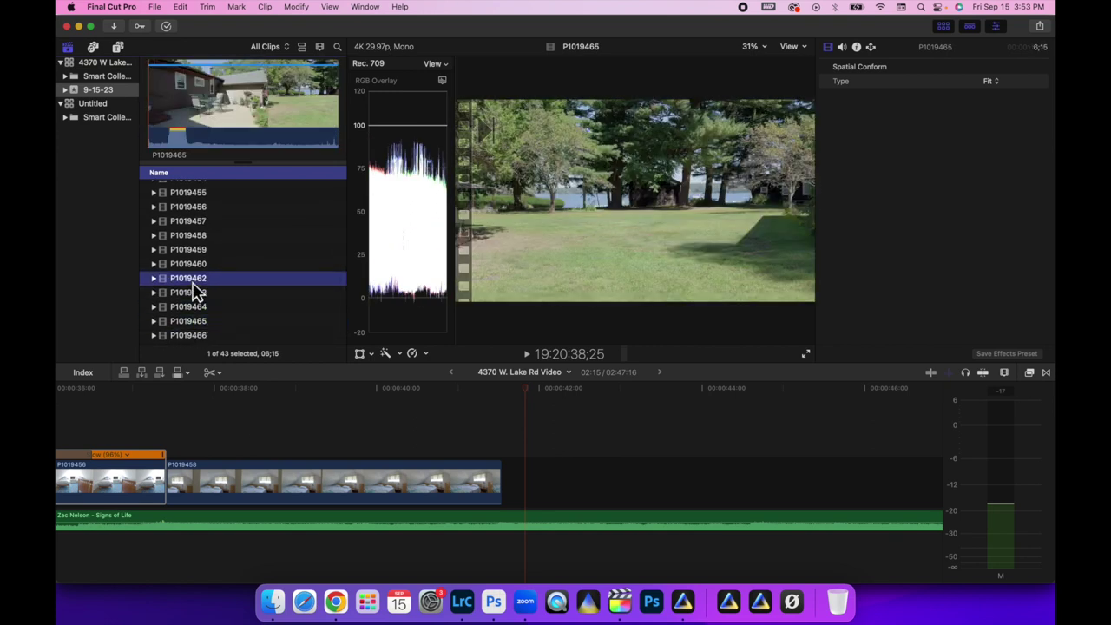
scroll(188, 325, "down", 2)
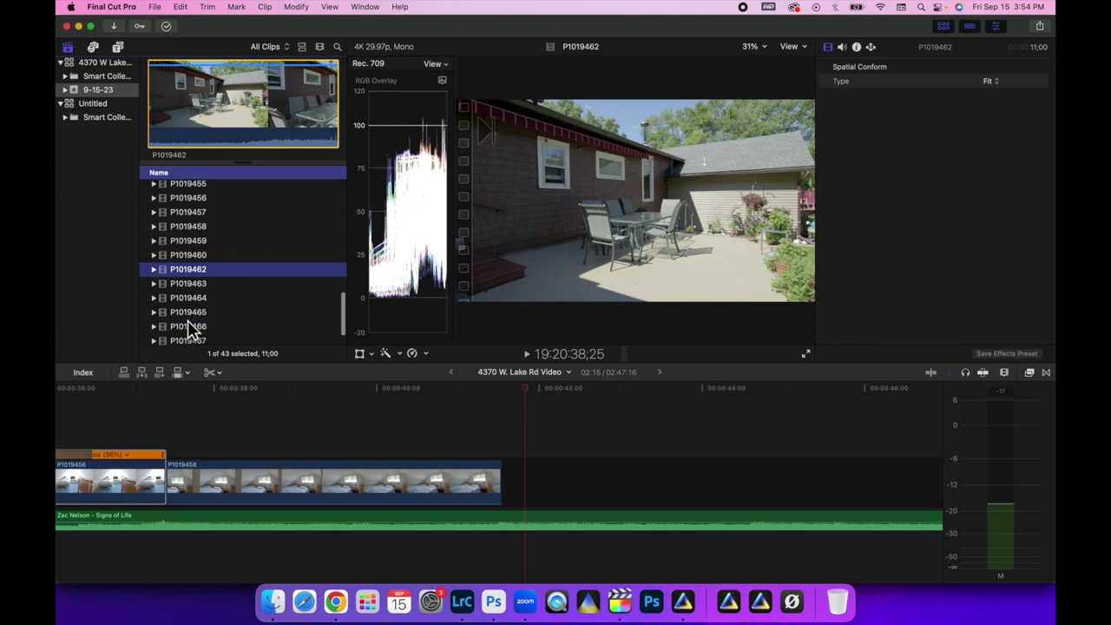
left_click(188, 325)
scroll(191, 334, "down", 1)
key("Down")
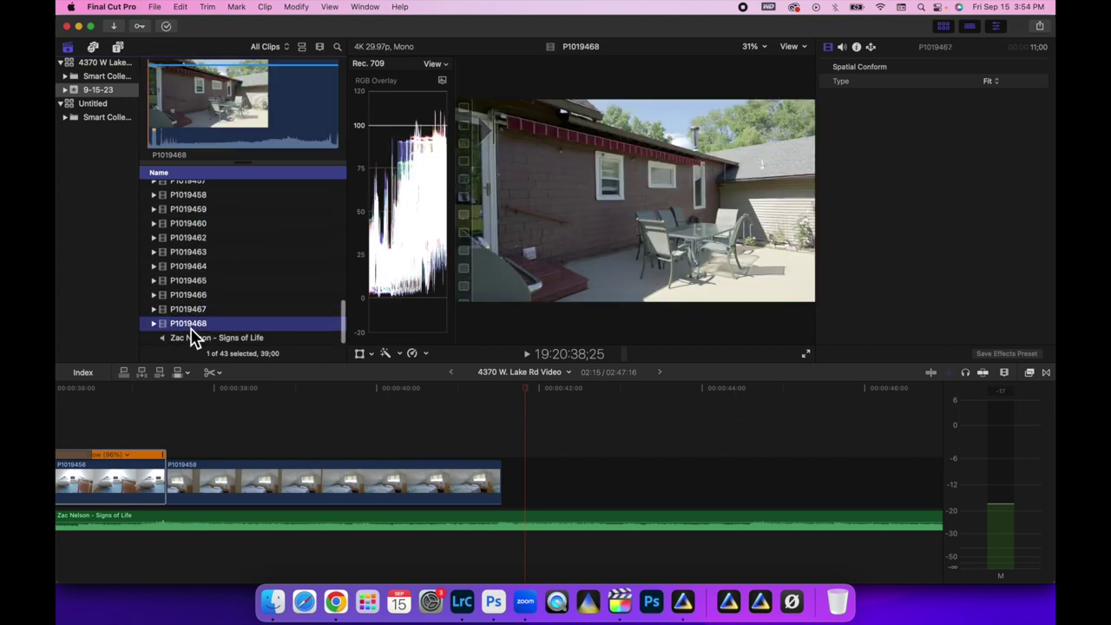
key("Up")
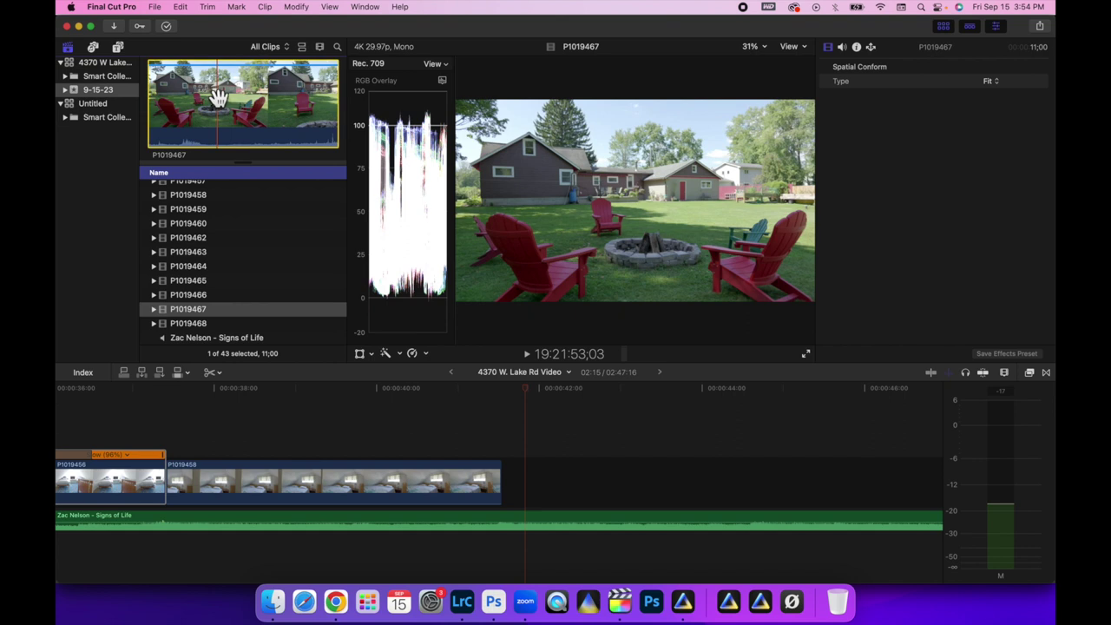
left_click_drag(220, 104, 509, 473)
- Lengthen bedroom shot P1019458 by about two seconds and review the cut into P1019467
key("space")
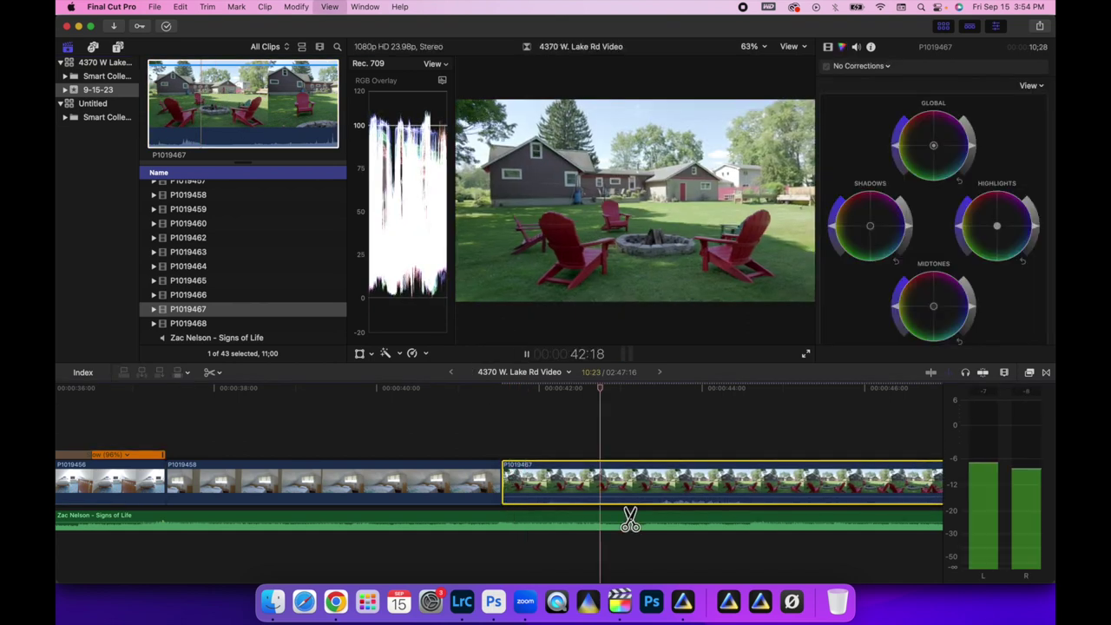
left_click_drag(633, 492, 627, 533)
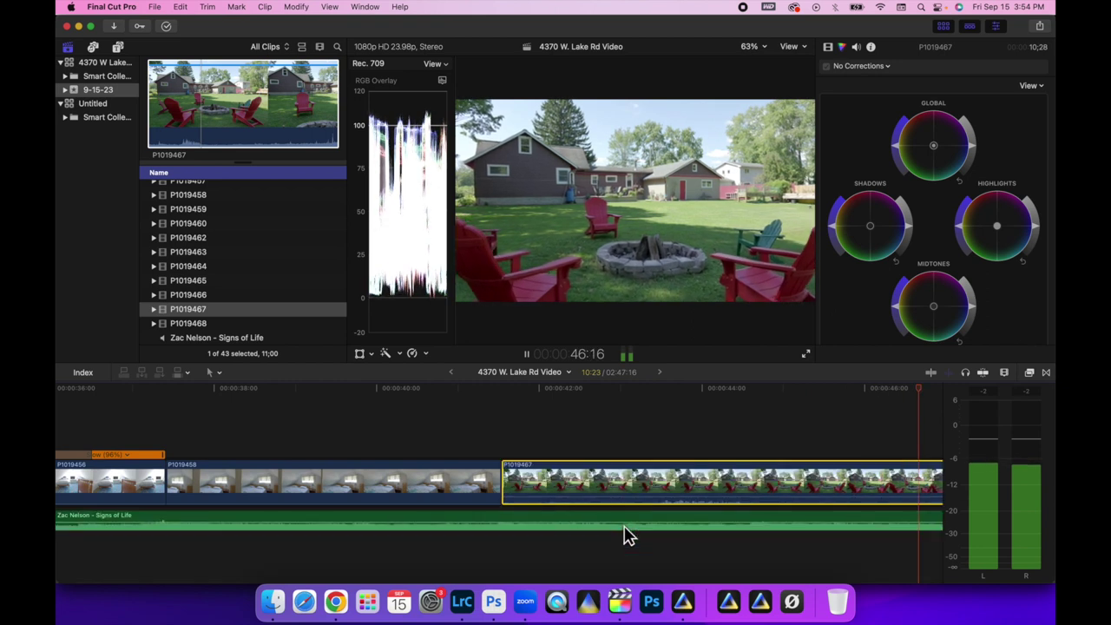
key("space")
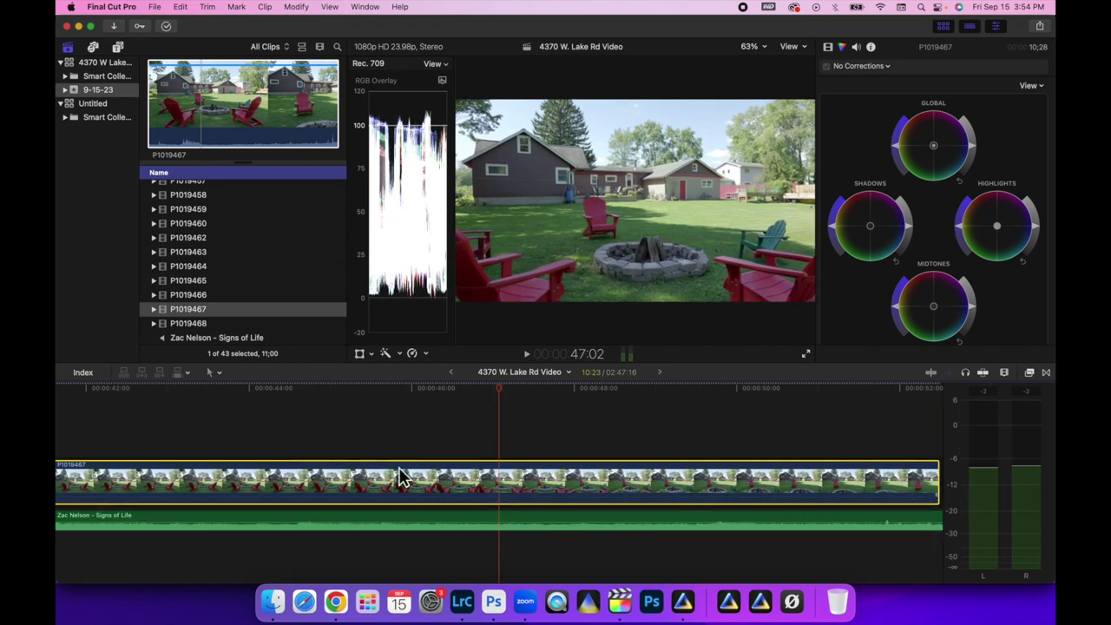
scroll(399, 477, "left", 10)
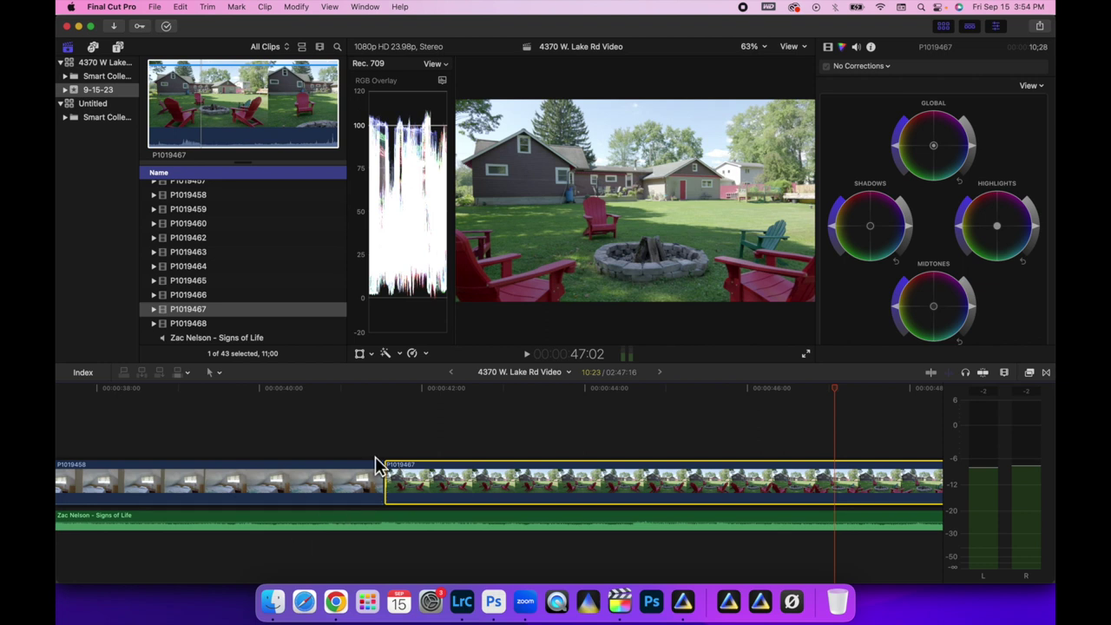
left_click_drag(392, 475, 639, 491)
left_click(608, 391)
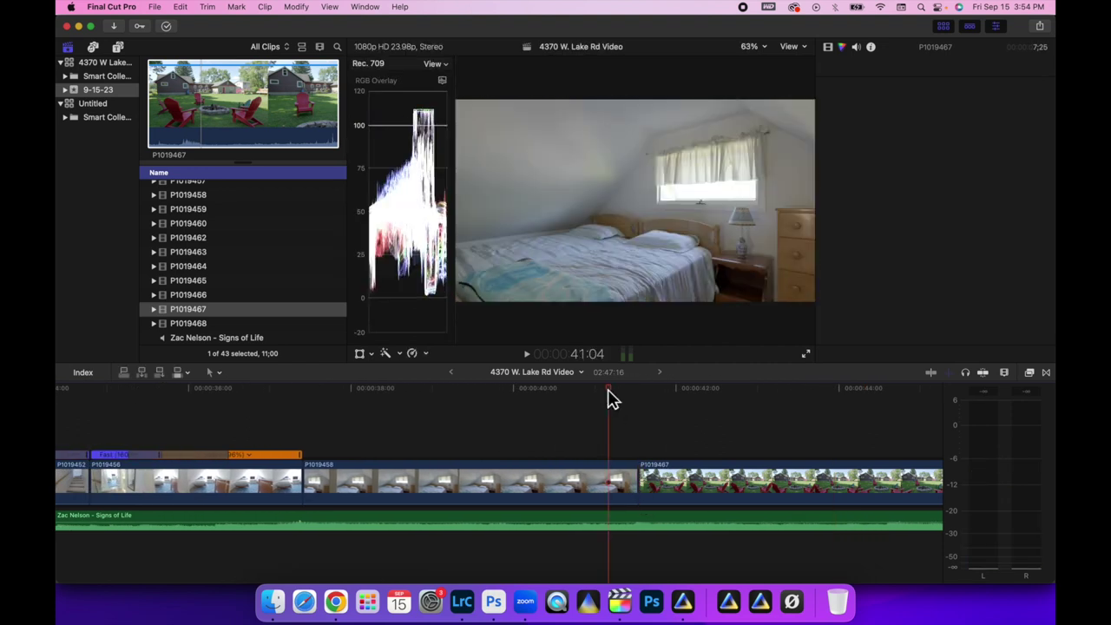
key("space")
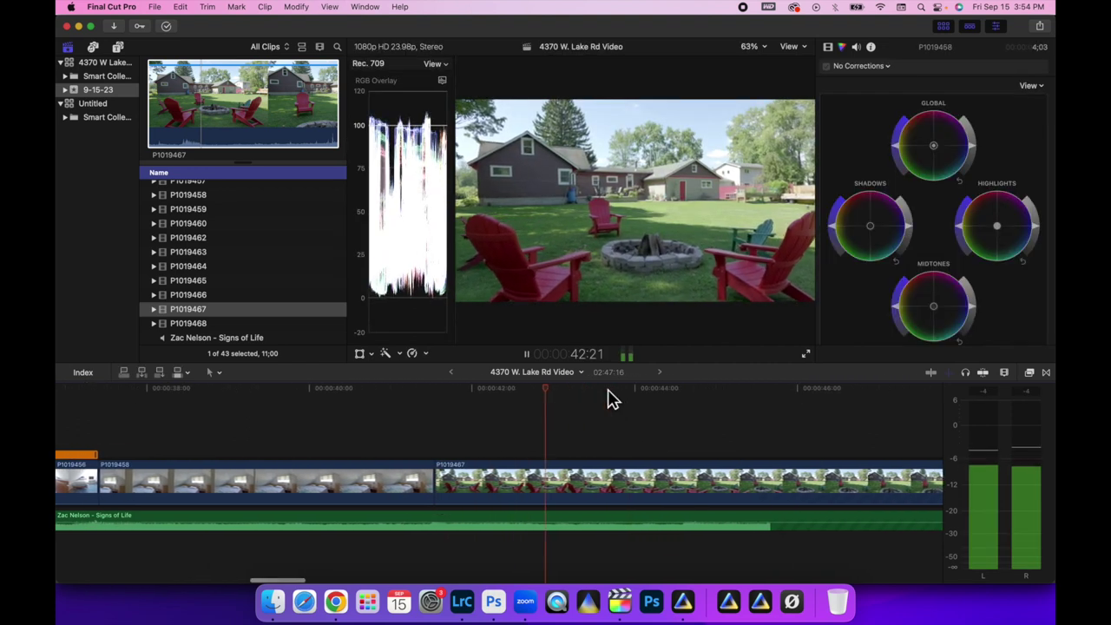
key("space")
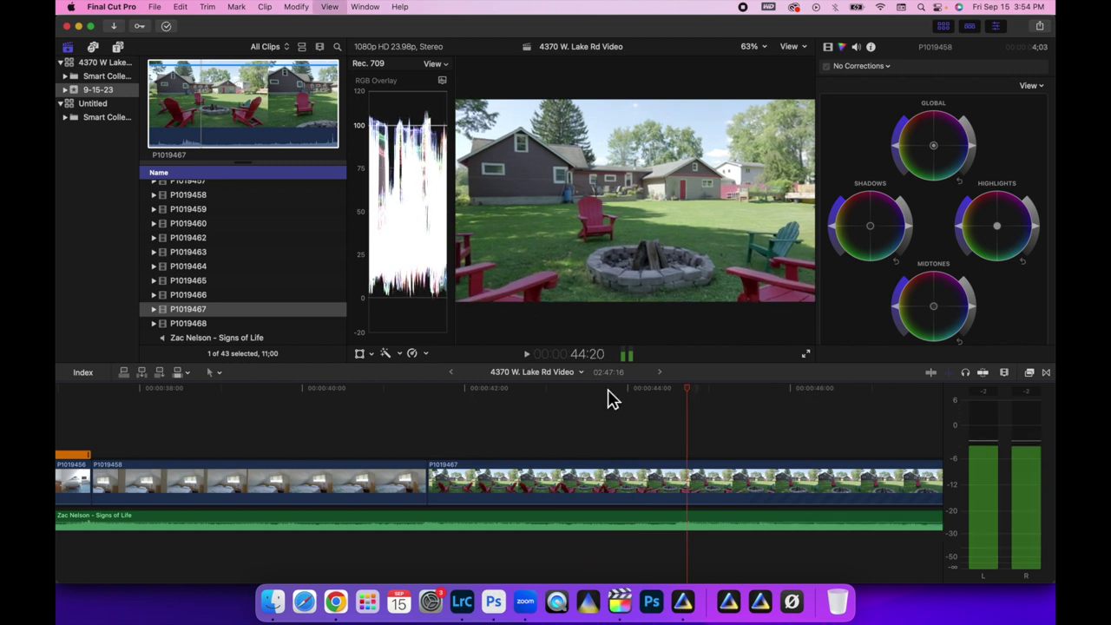
- Blade backyard clip P1019467 near 44:14 and delete the remainder
key("b")
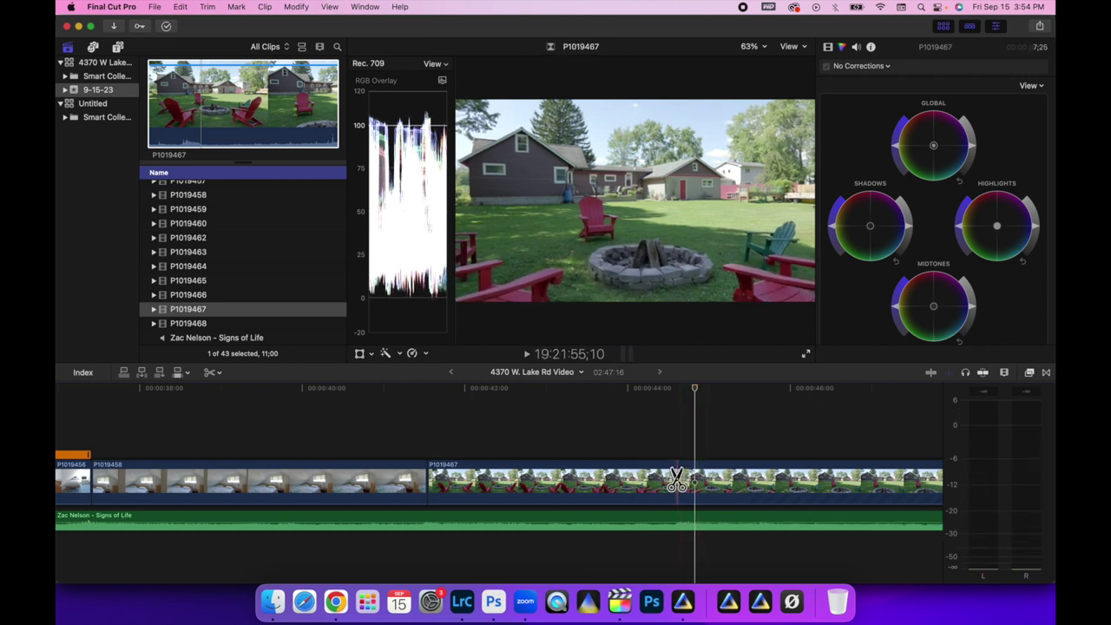
left_click(677, 478)
key("a")
key("Delete")
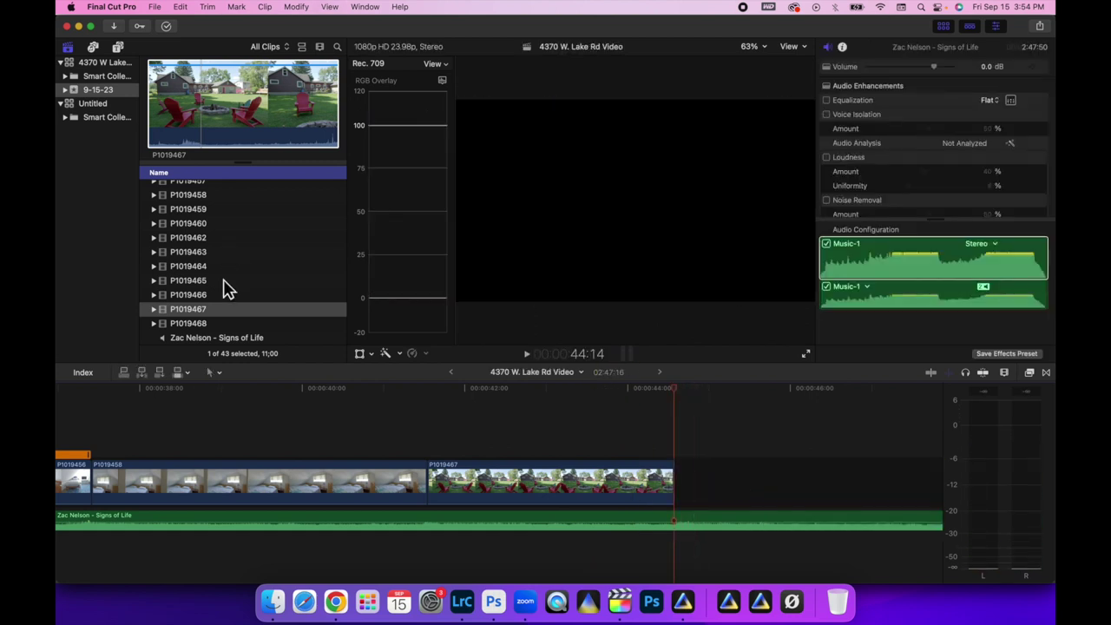
left_click(201, 323)
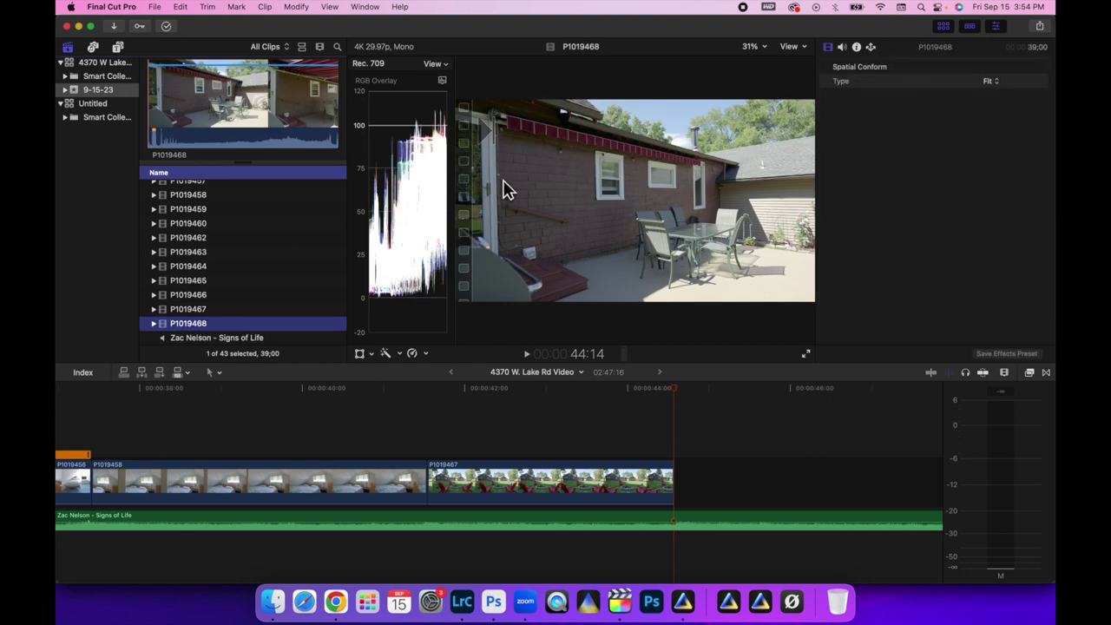
- Preview patio clip P1019468 and append it after the backyard clip
left_click(540, 222)
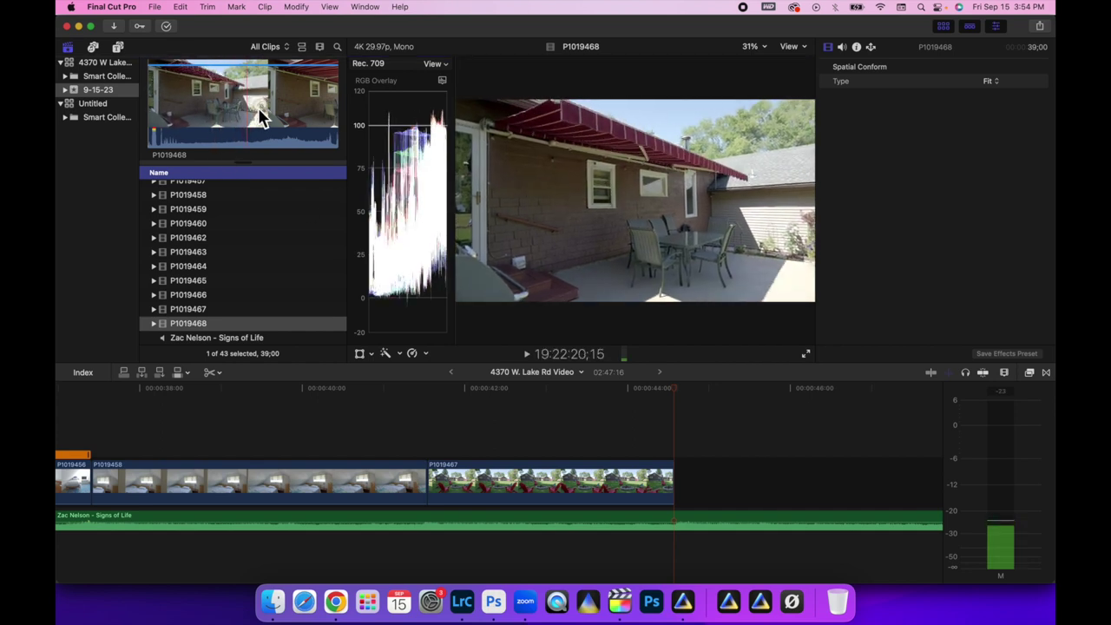
left_click(221, 111)
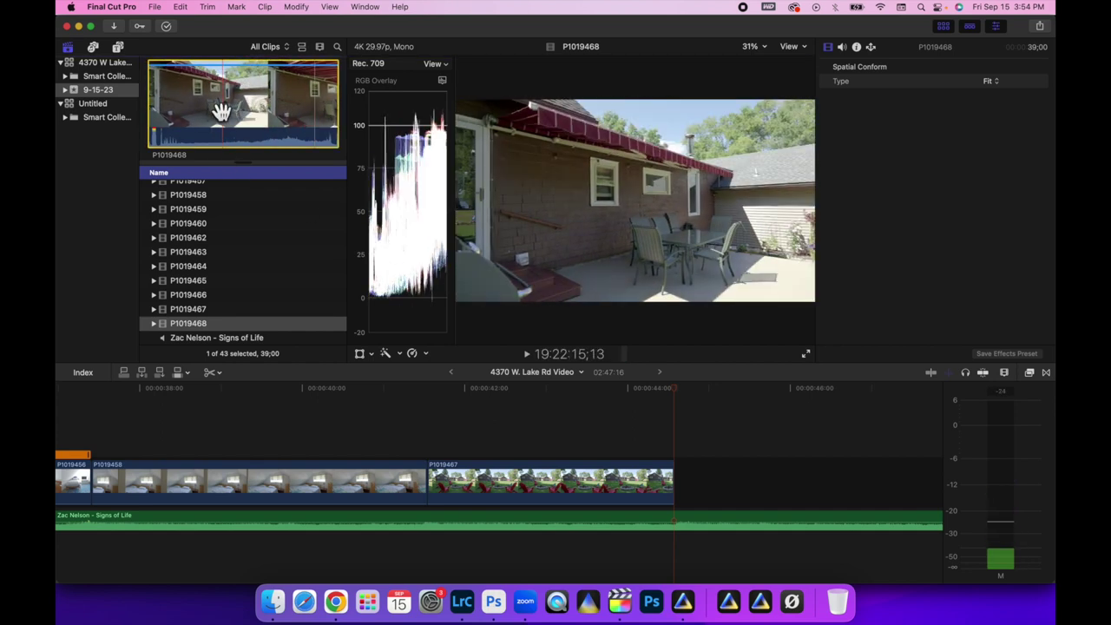
left_click_drag(222, 111, 678, 465)
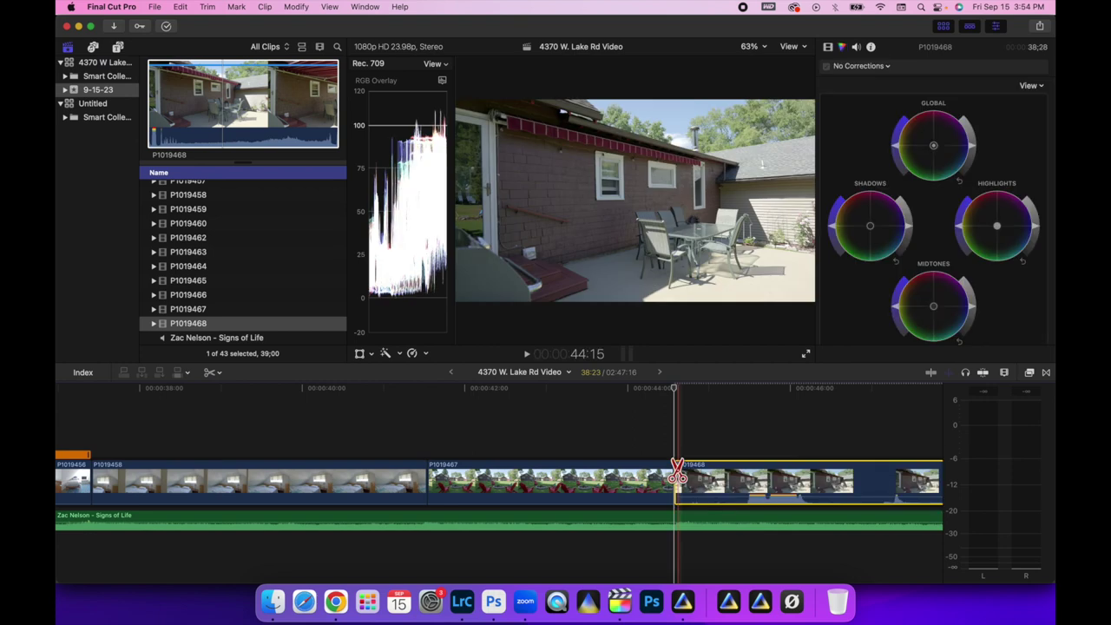
key("space")
key("space")
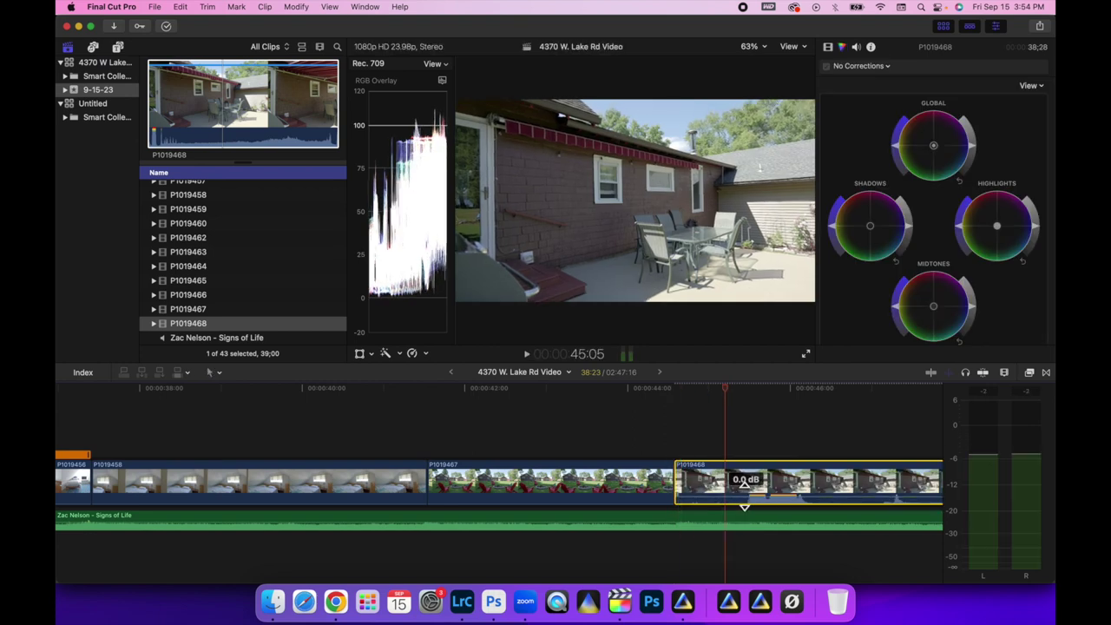
- Trim the opening off P1019468 and fine-tune the backyard-to-patio cut around 46:08
scroll(708, 491, "right", 10)
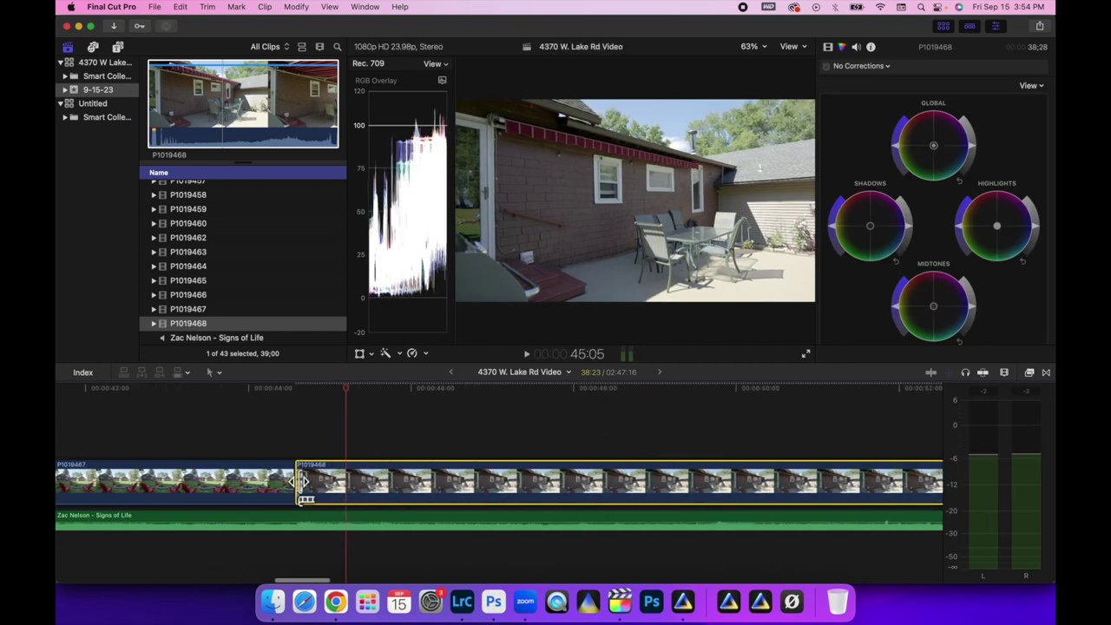
left_click_drag(302, 482, 592, 518)
scroll(528, 491, "right", 8)
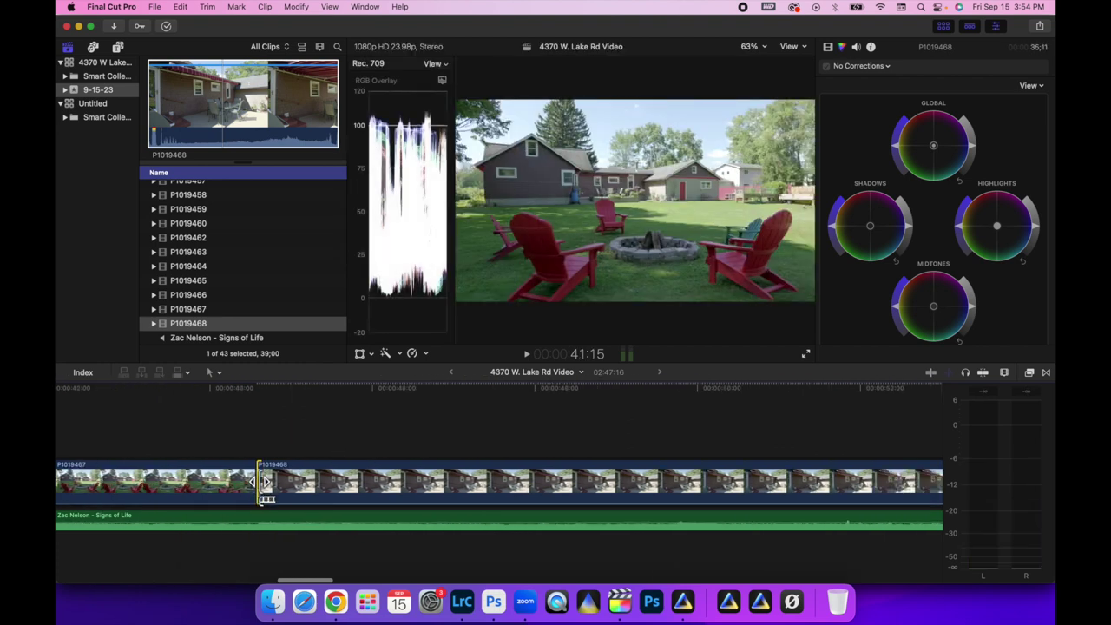
left_click_drag(265, 481, 716, 506)
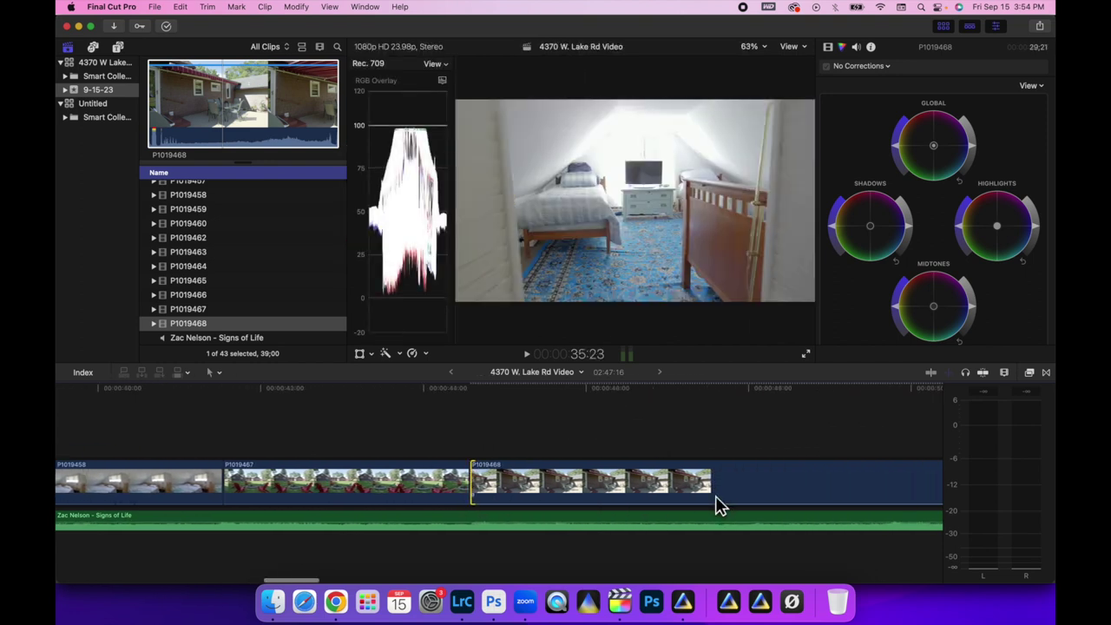
scroll(538, 491, "right", 2)
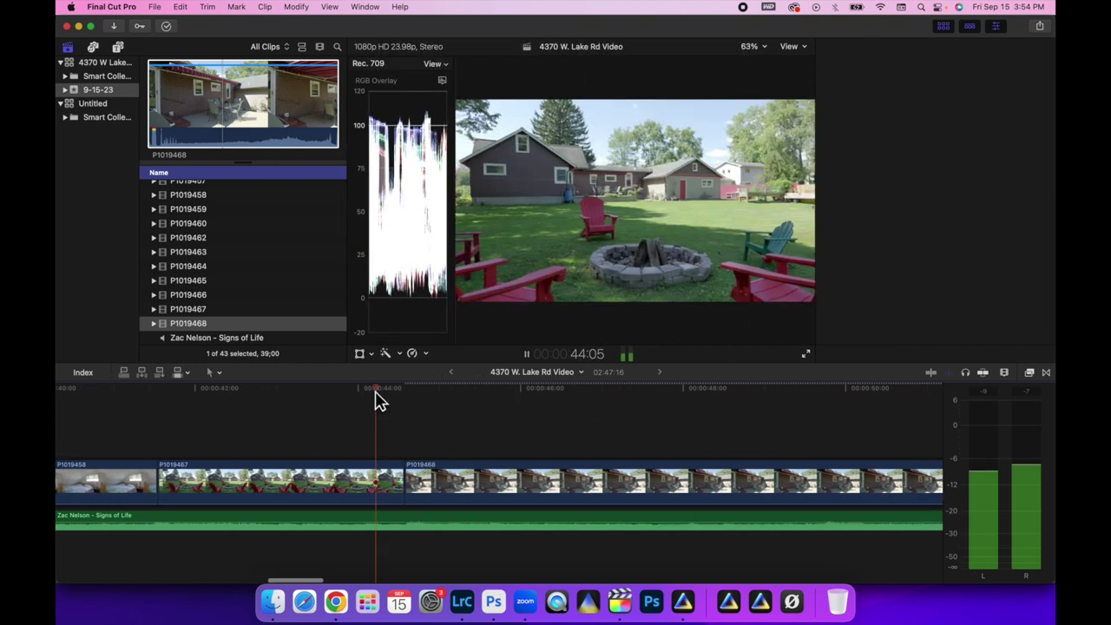
key("super+6")
key("space")
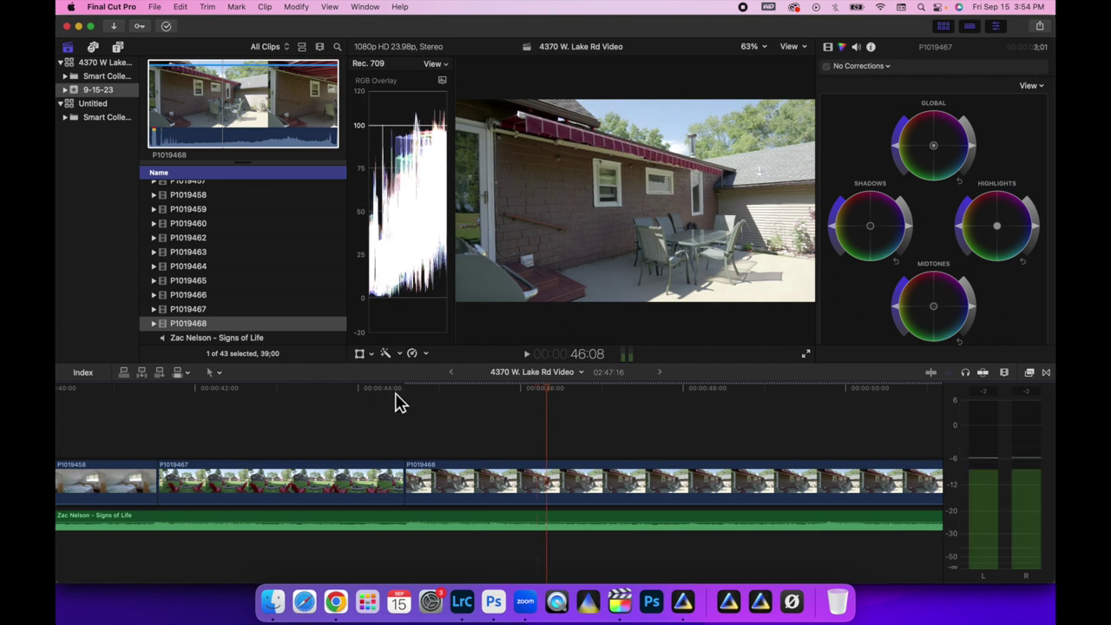
left_click_drag(415, 482, 638, 423)
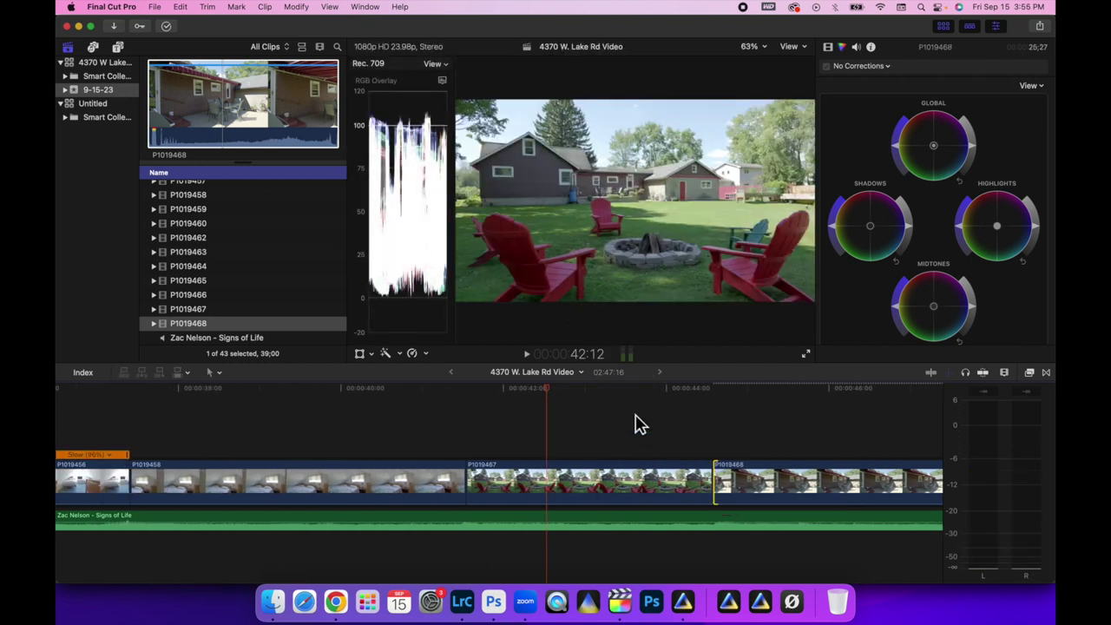
- Ripple-trim the start of patio clip P1019468 further and replay the cut into it
left_click(616, 392)
key("space")
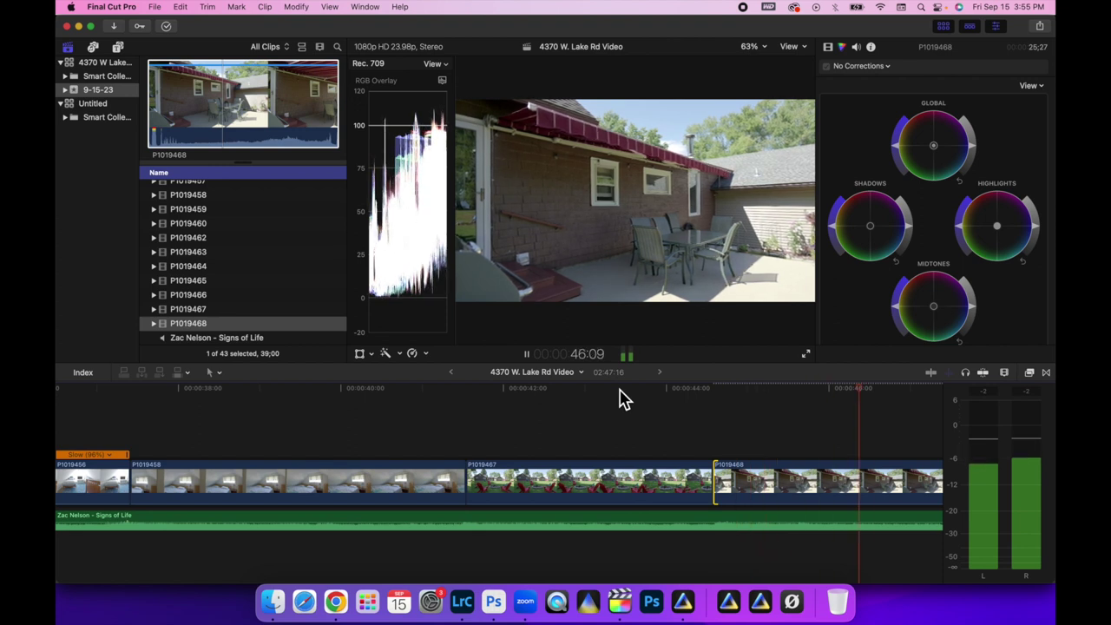
key("space")
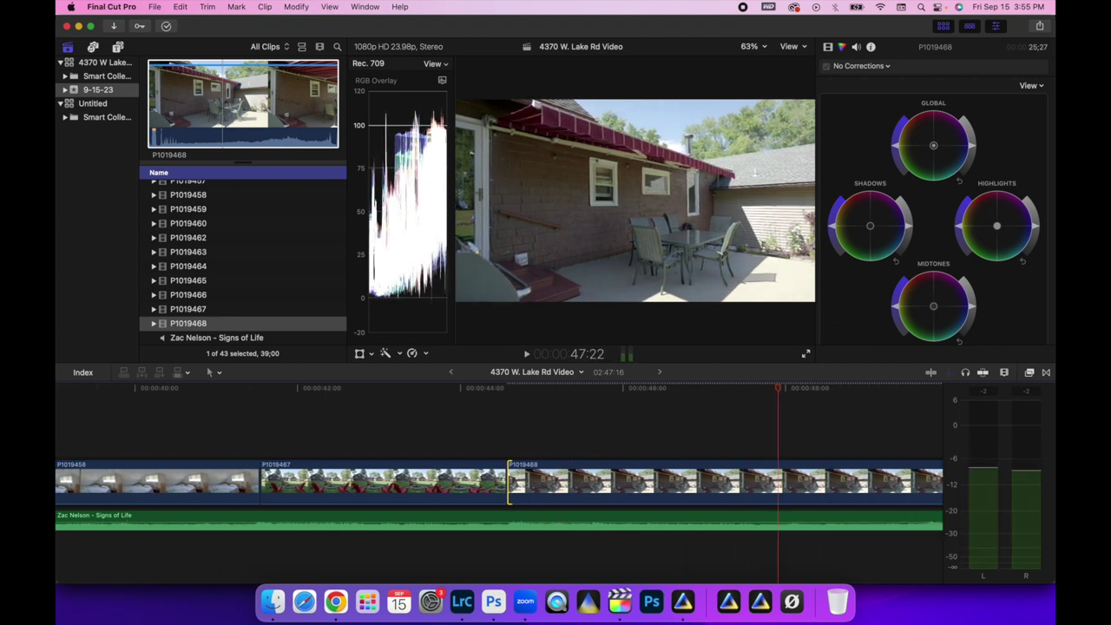
left_click_drag(515, 483, 732, 441)
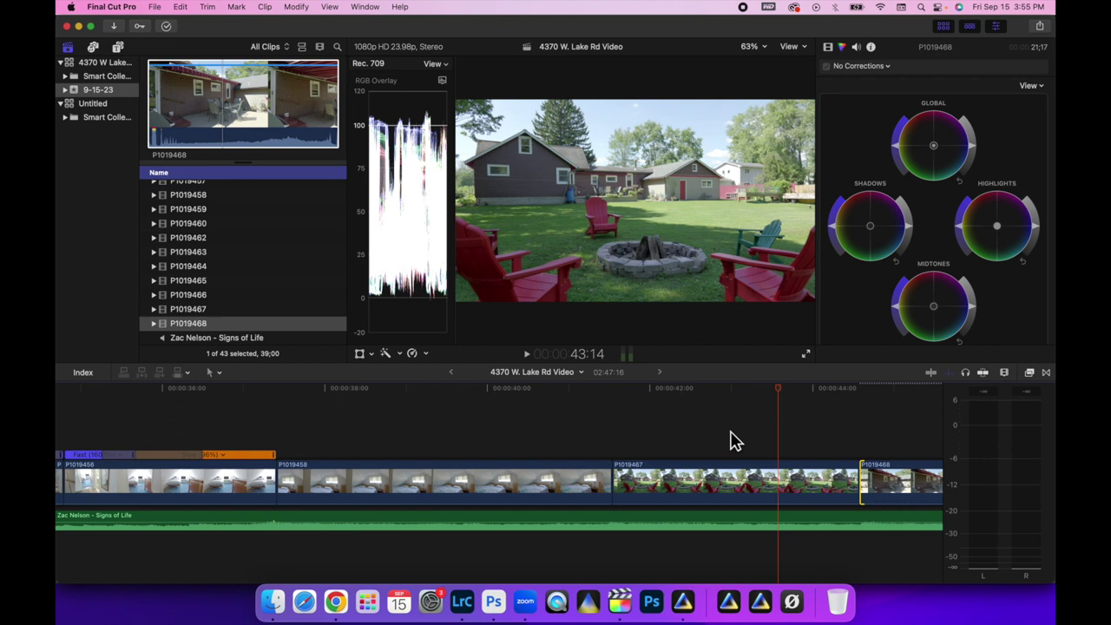
key("space")
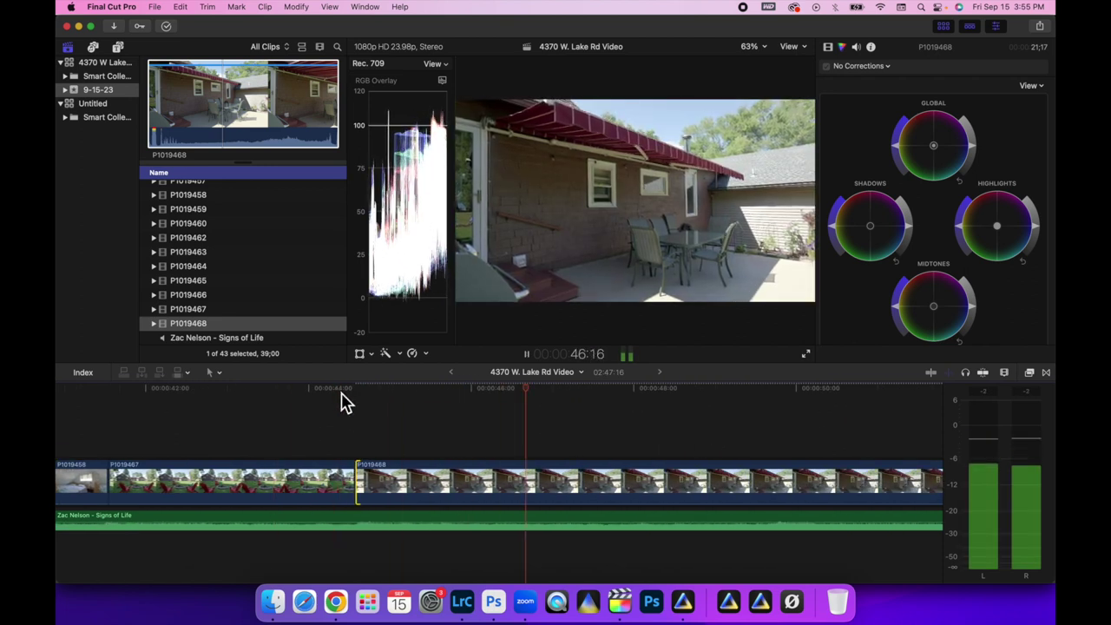
key("space")
- Scrub through the later part of P1019468 and split it where the shot should end
scroll(541, 437, "right", 5)
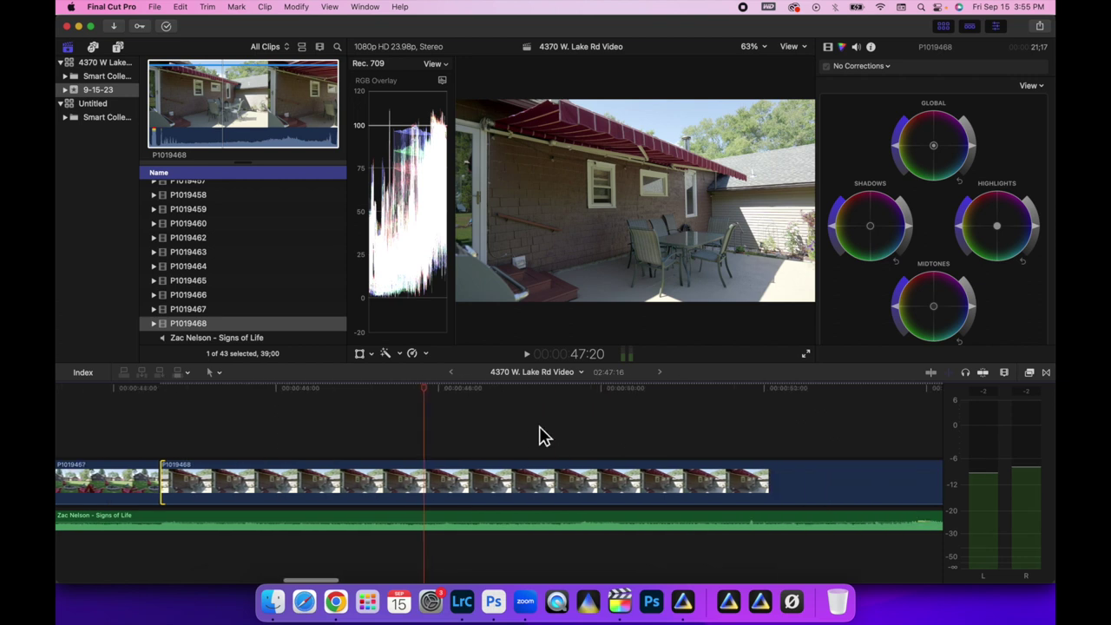
left_click_drag(349, 392, 739, 405)
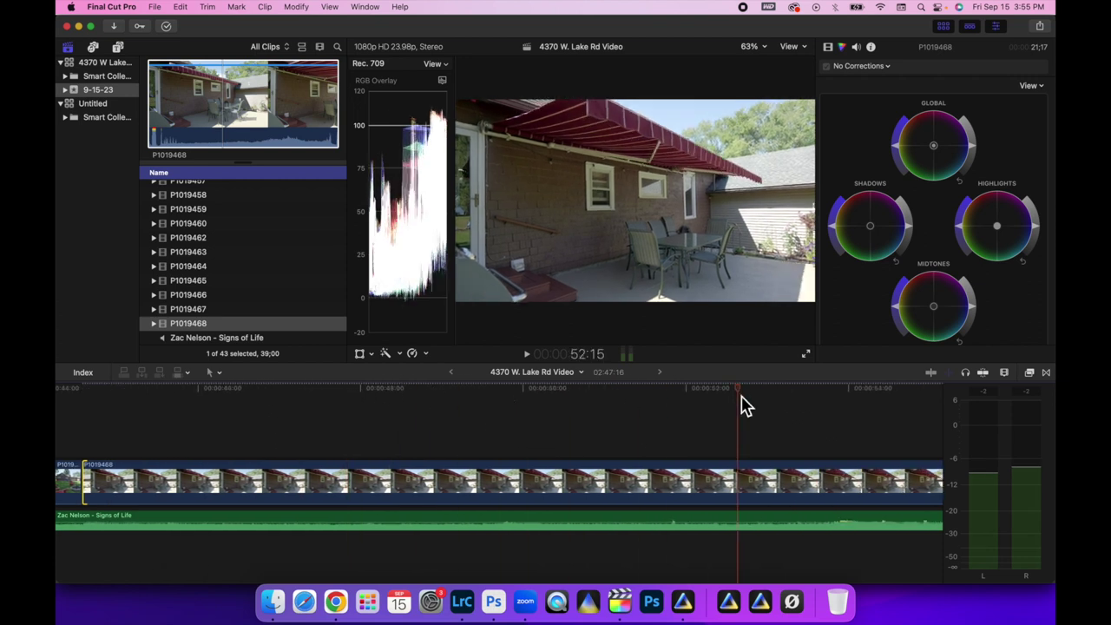
scroll(739, 401, "right", 5)
left_click_drag(519, 395, 803, 408)
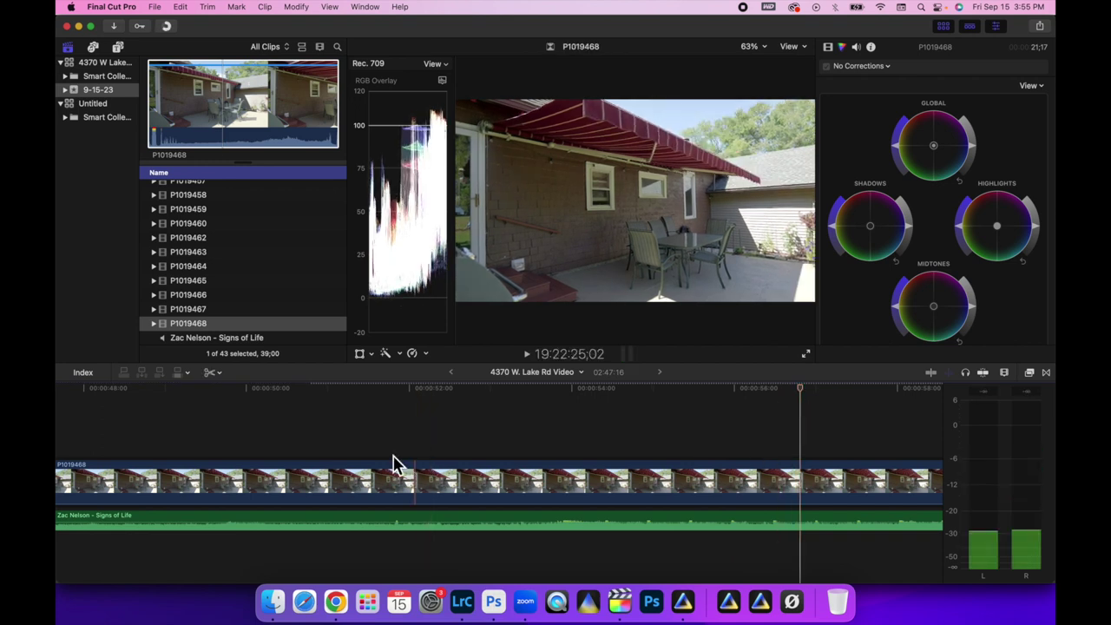
left_click(234, 478)
- Replay from the backyard shot into the patio clip to find its end point
key("a")
scroll(200, 483, "left", 10)
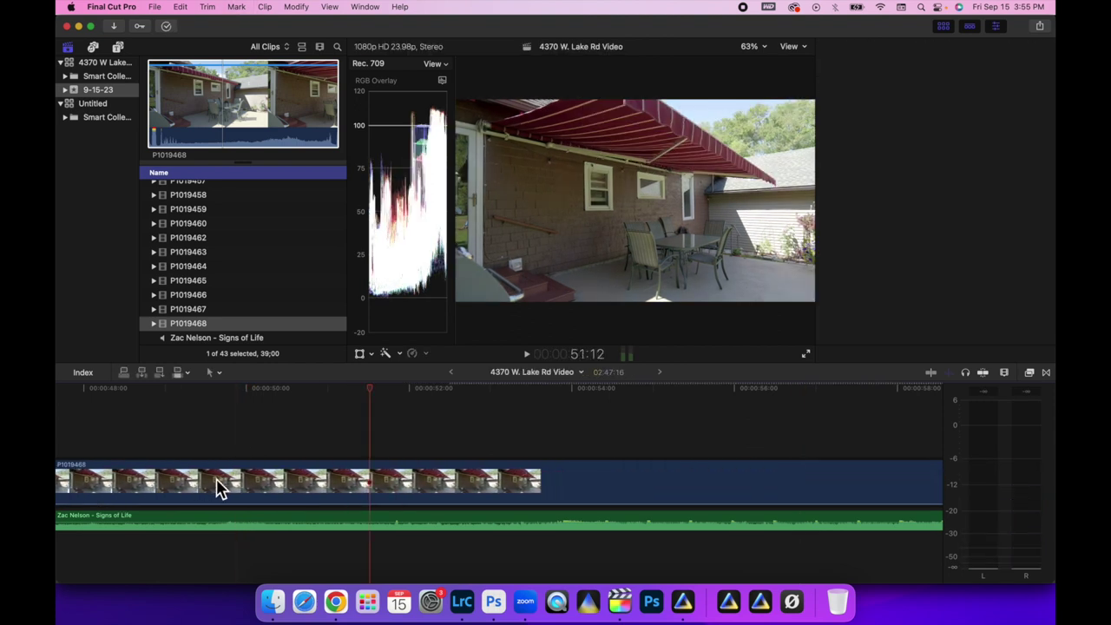
scroll(222, 464, "left", 2)
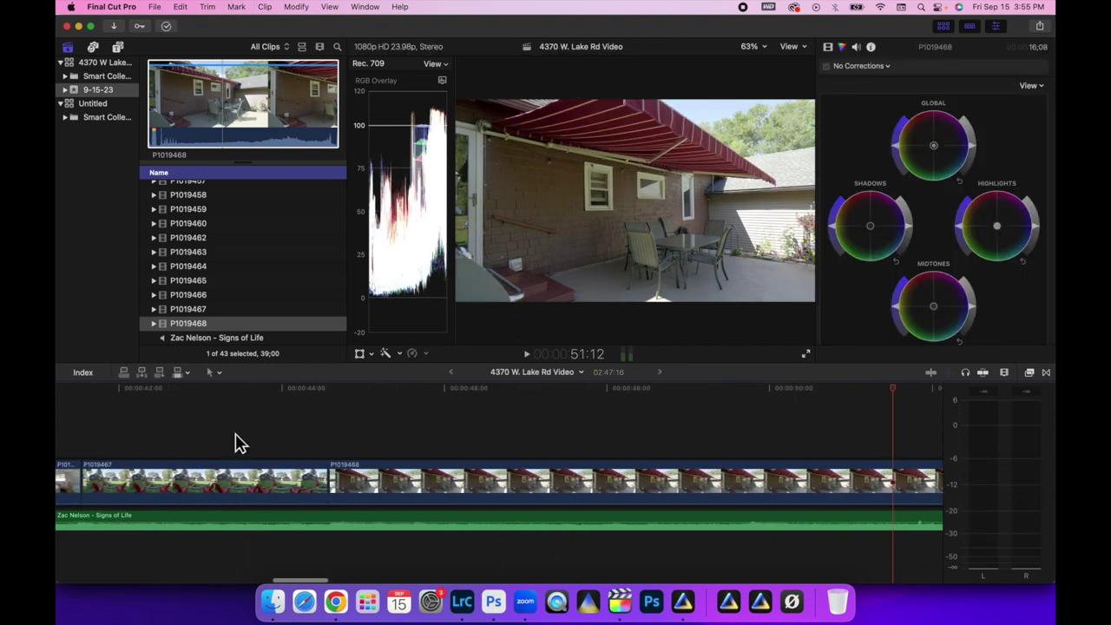
left_click(258, 389)
key("space")
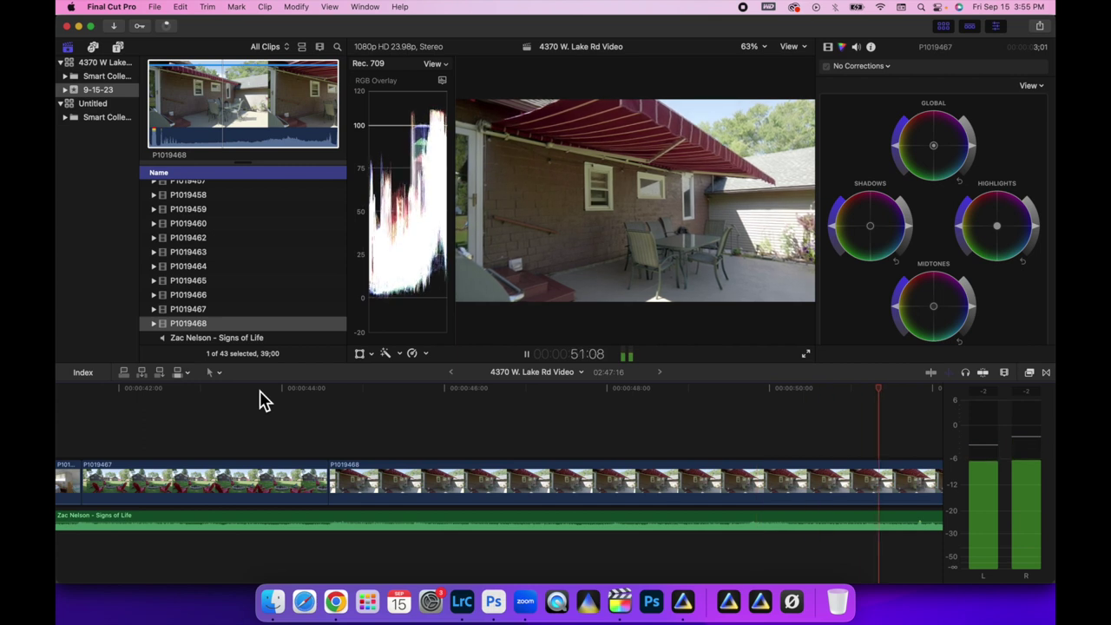
key("space")
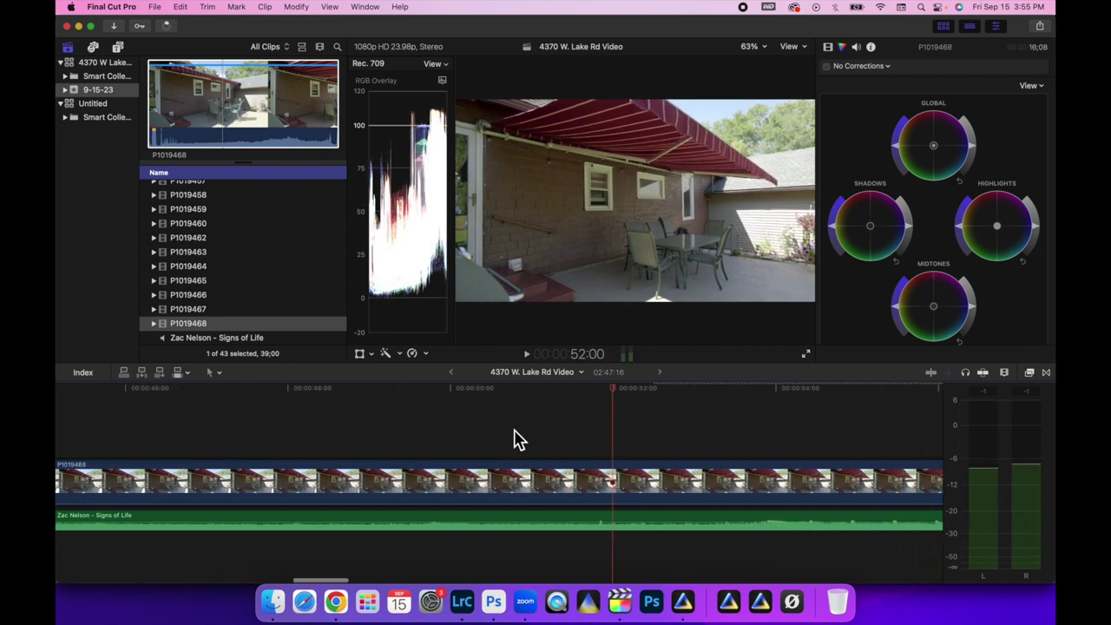
- Blade P1019468 at about 49:18 and delete the leftover tail
key("b")
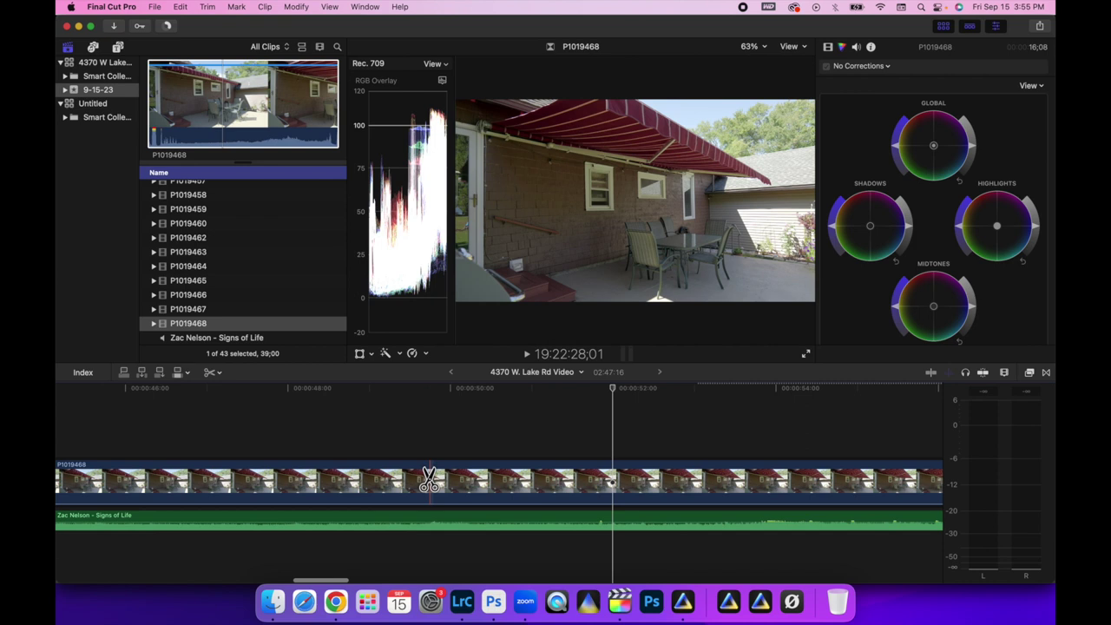
left_click(431, 484)
key("a")
left_click(509, 491)
key("Delete")
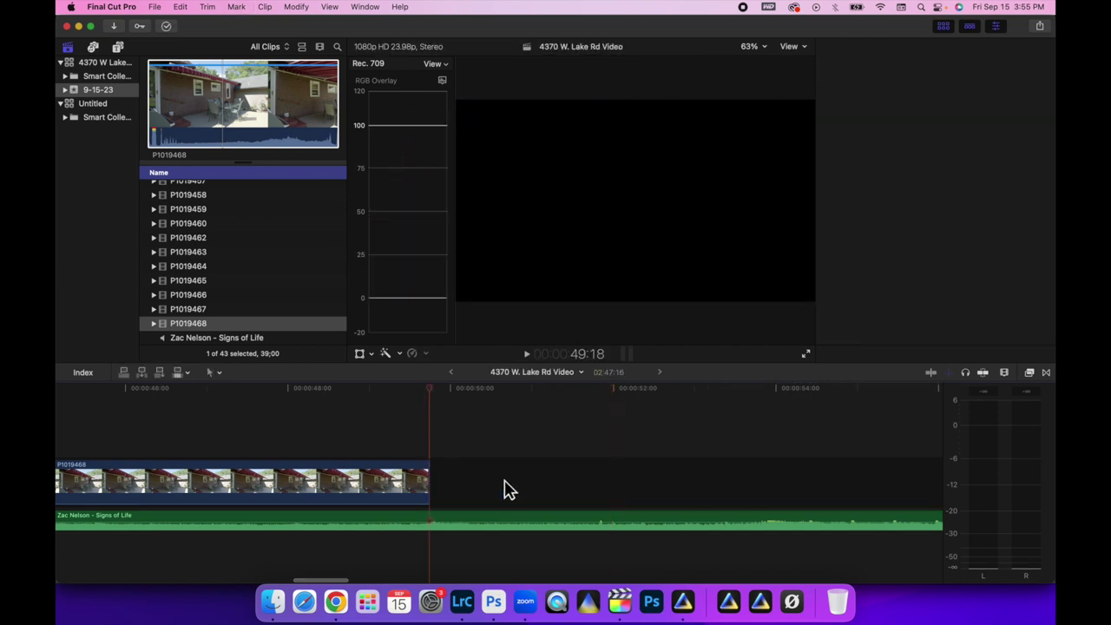
- Replay the backyard-to-patio cut to review the new ending
scroll(339, 469, "left", 2)
left_click(304, 443)
left_click(281, 395)
key("space")
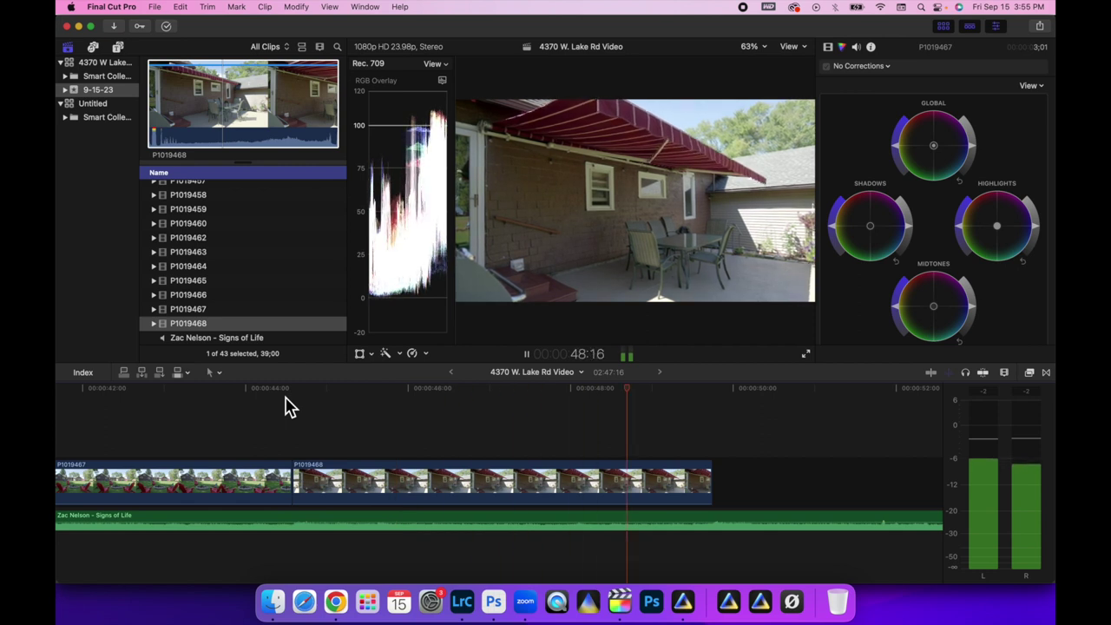
key("space")
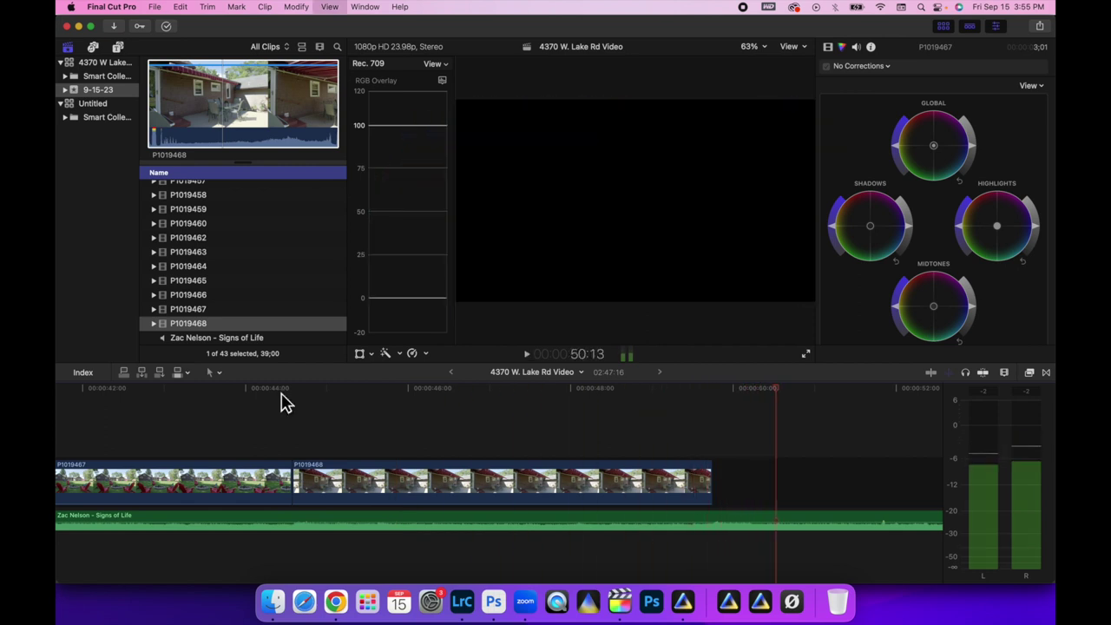
- Select and preview clip P1019467 in the browser
left_click(229, 323)
left_click(215, 311)
scroll(203, 297, "up", 3)
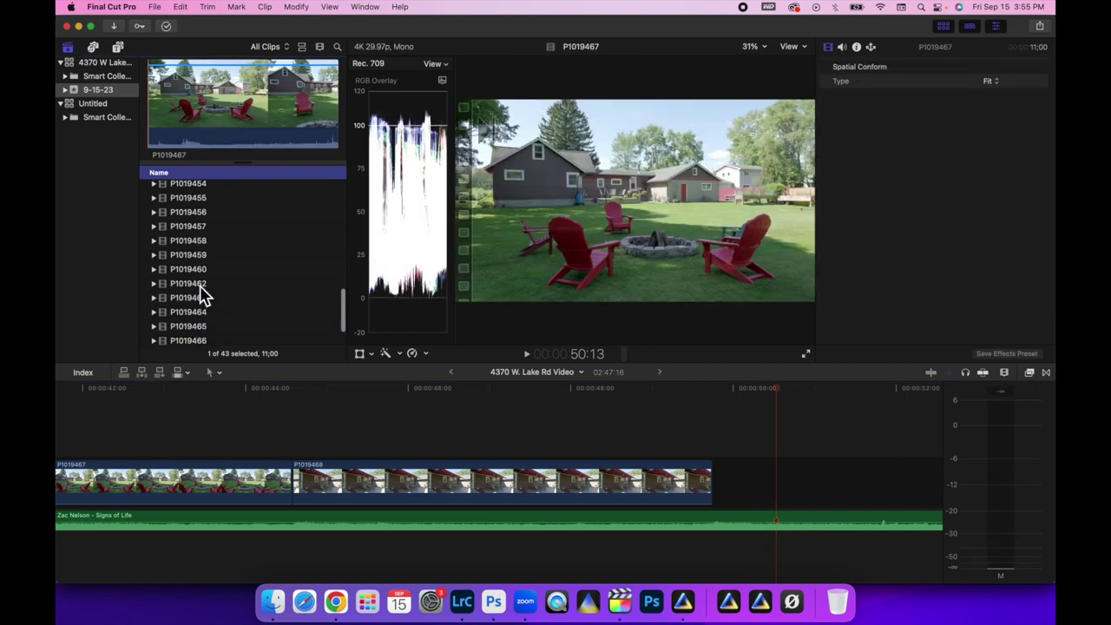
- Preview browser clips P1019456, DJI_0984, DJI_0986, DJI_0997 and DJI_0992
left_click(180, 215)
scroll(184, 218, "up", 8)
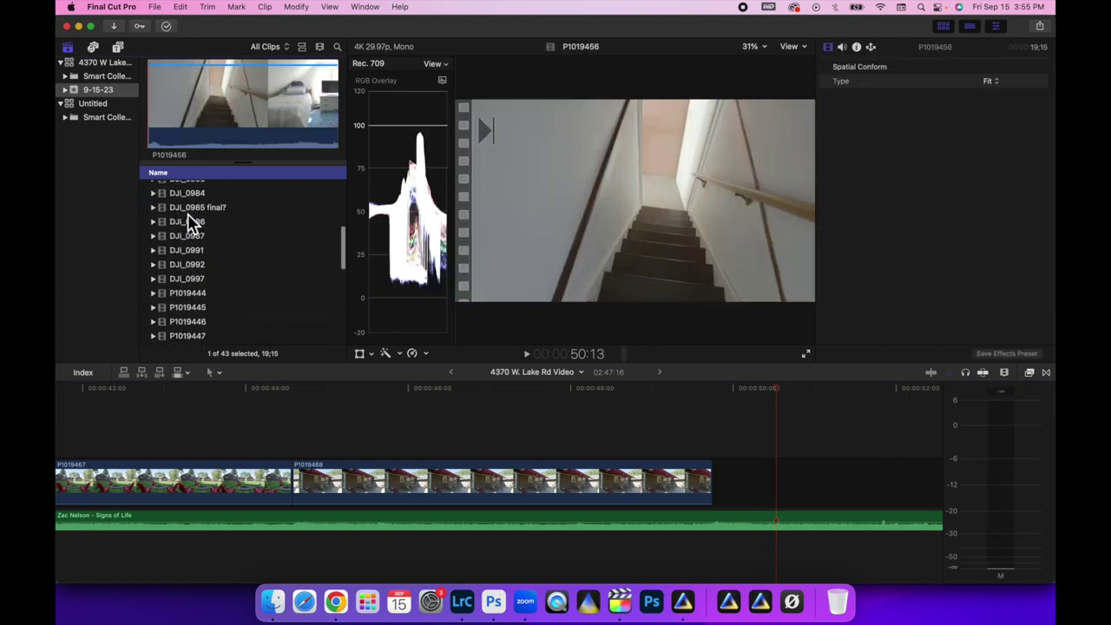
left_click(191, 217)
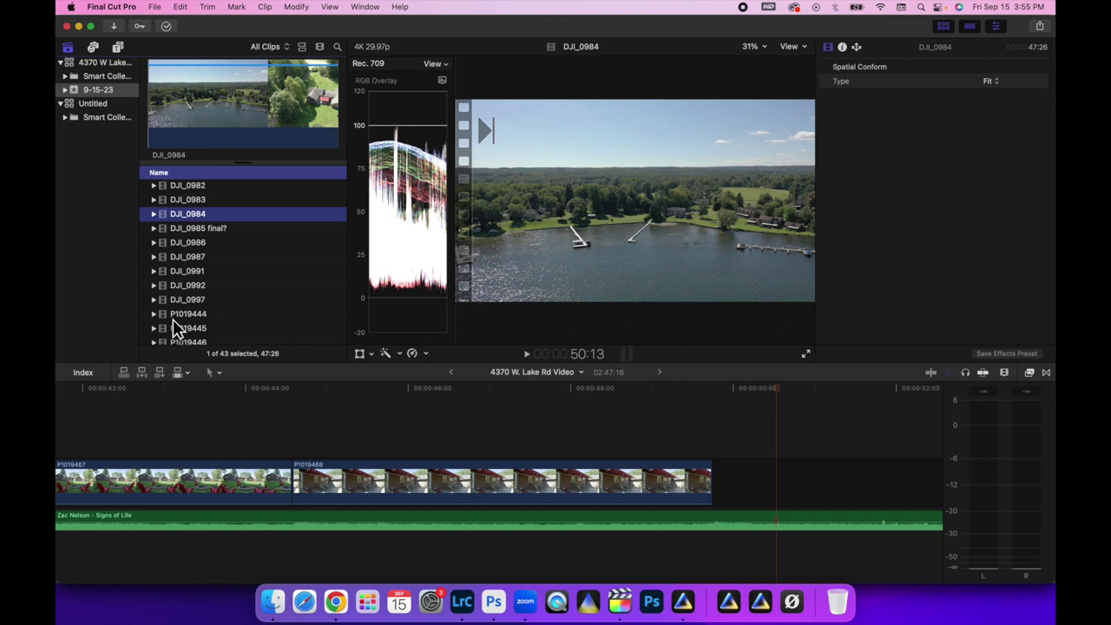
left_click(186, 243)
left_click(184, 300)
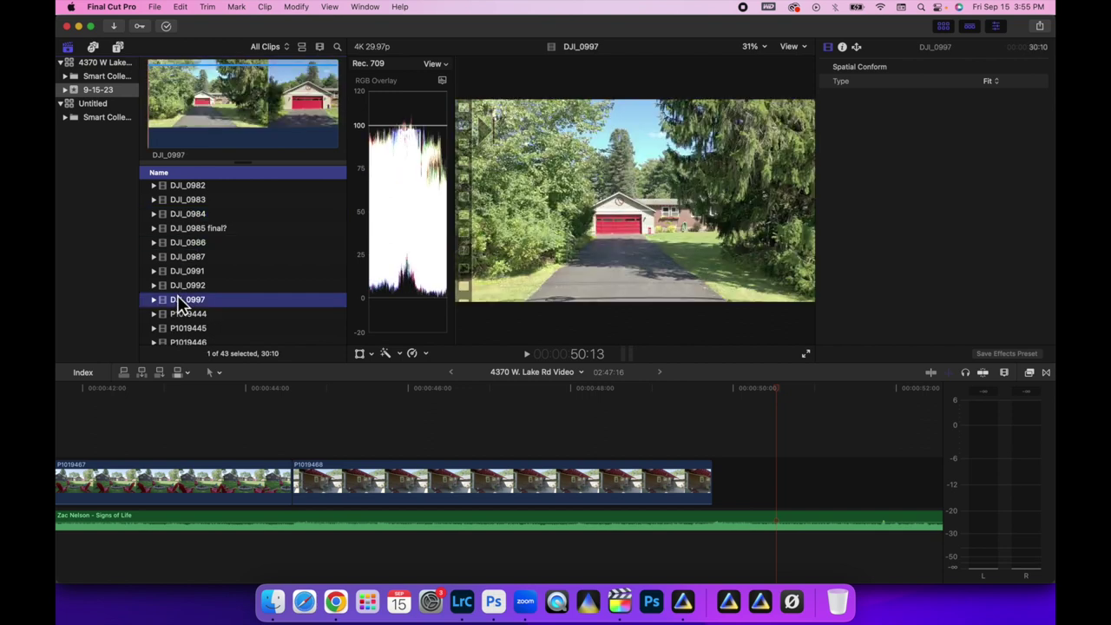
left_click(180, 285)
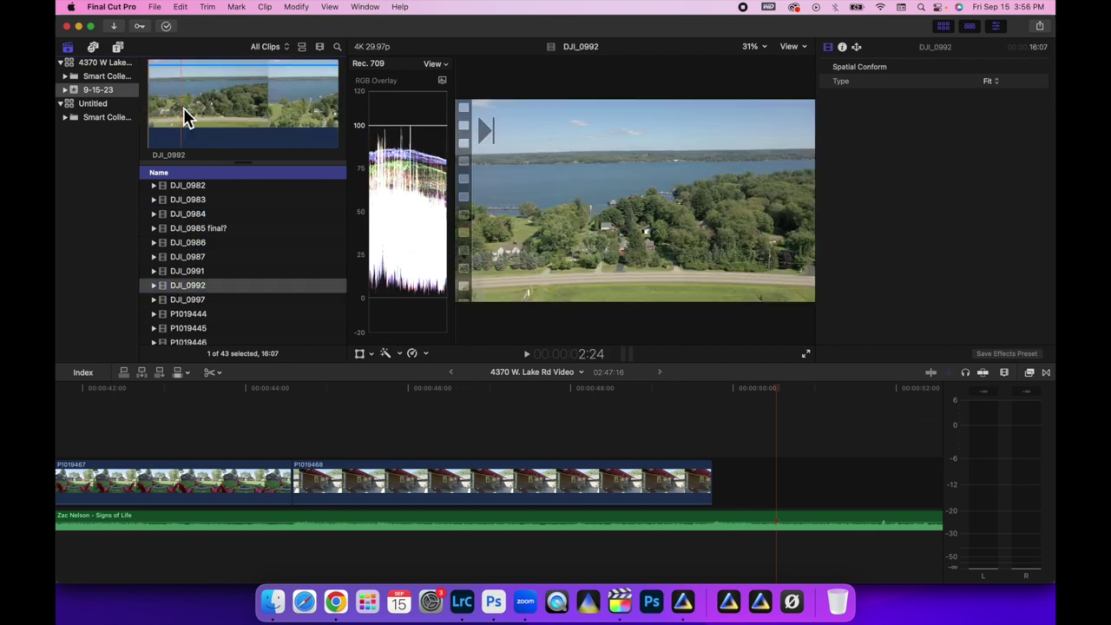
- Append the whole DJI_0992 lake drone clip to the end of the timeline
left_click(244, 117)
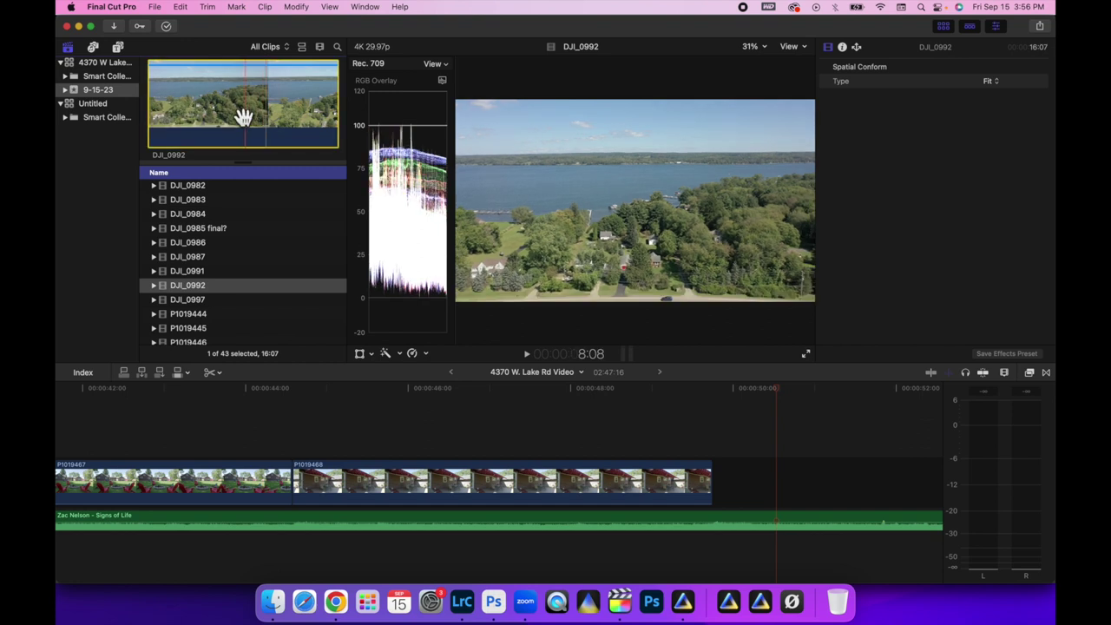
left_click_drag(244, 117, 717, 483)
key("super+6")
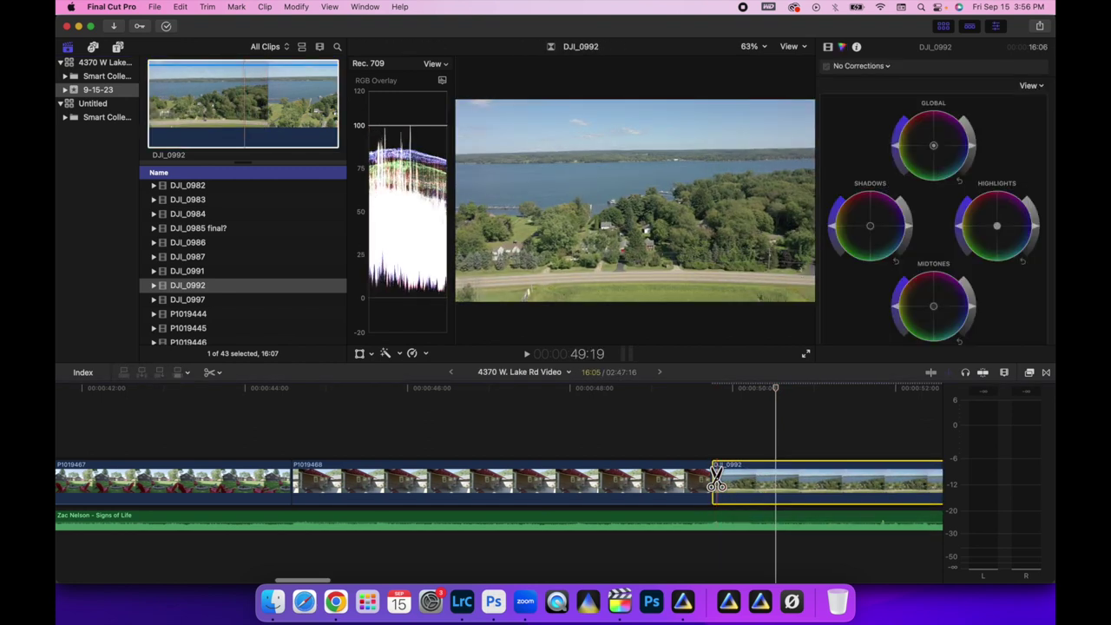
left_click(800, 502)
- Ripple-trim the start of DJI_0992 later in two passes, then select it with skimming on
scroll(705, 434, "right", 5)
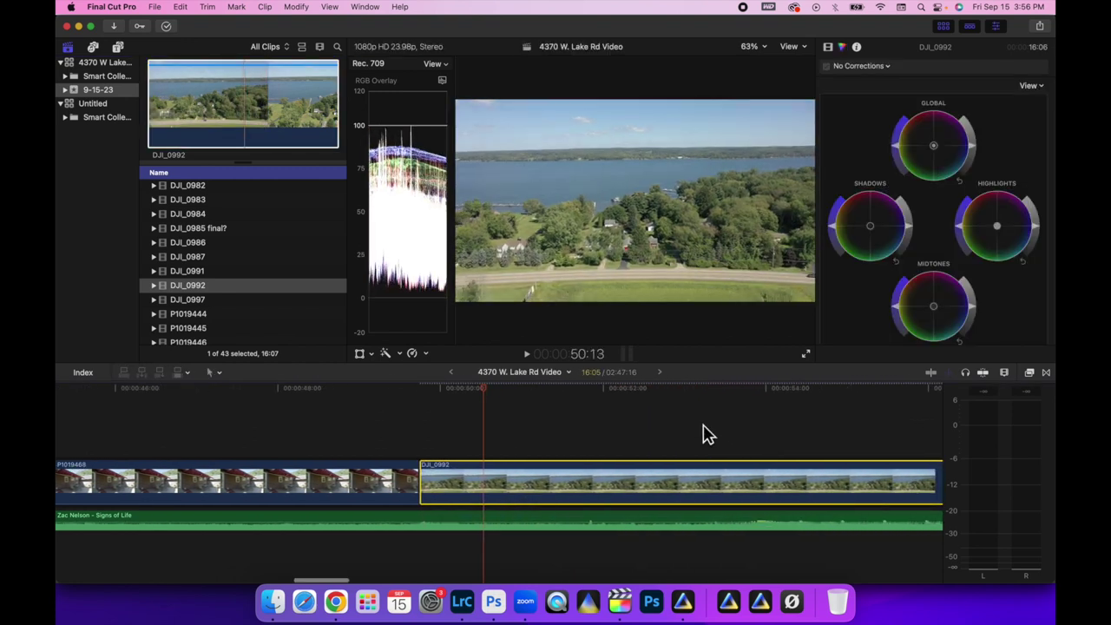
left_click(451, 391)
left_click_drag(392, 488, 666, 496)
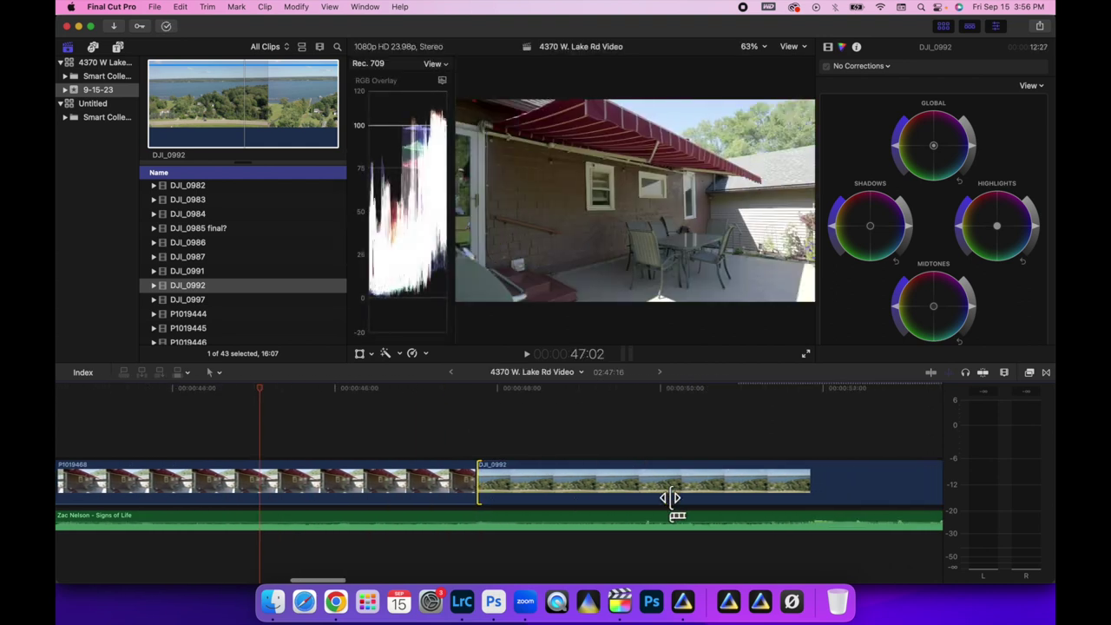
scroll(521, 499, "right", 2)
left_click_drag(400, 473, 726, 537)
scroll(689, 524, "right", 5)
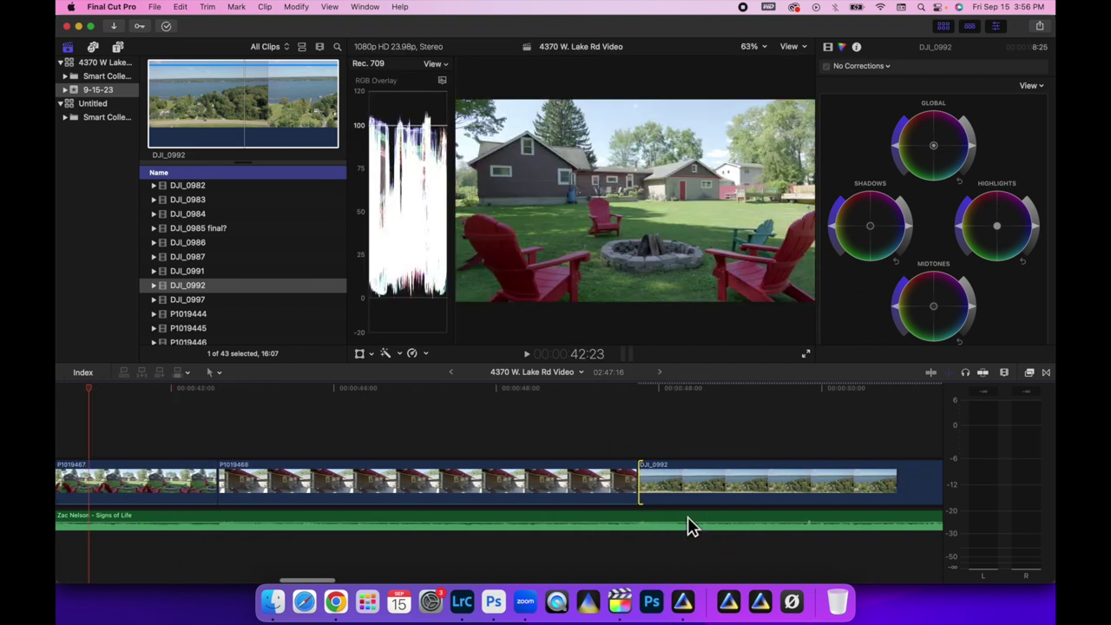
left_click(440, 473)
key("s")
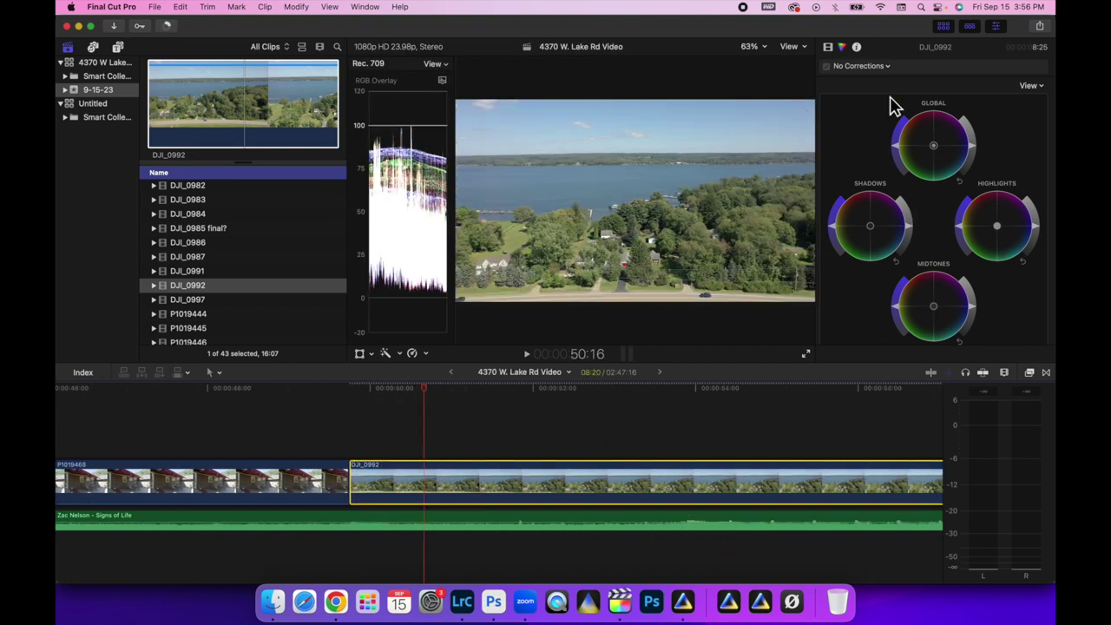
- Scale DJI_0992 to 164% and shift its framing upward with the on-screen Transform control
left_click(828, 48)
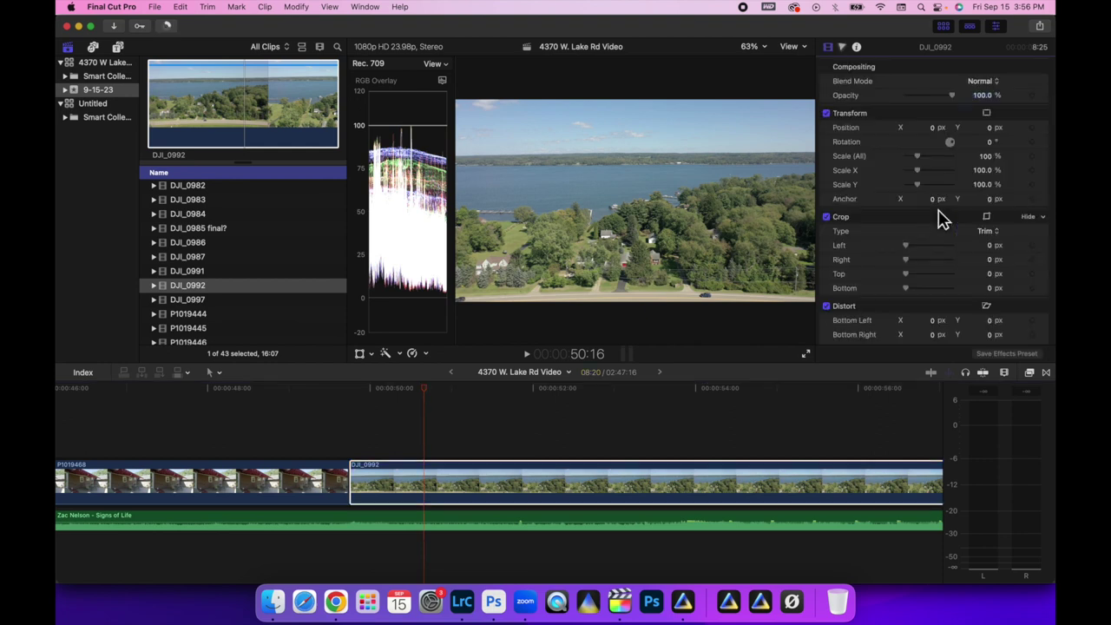
left_click_drag(924, 165, 927, 168)
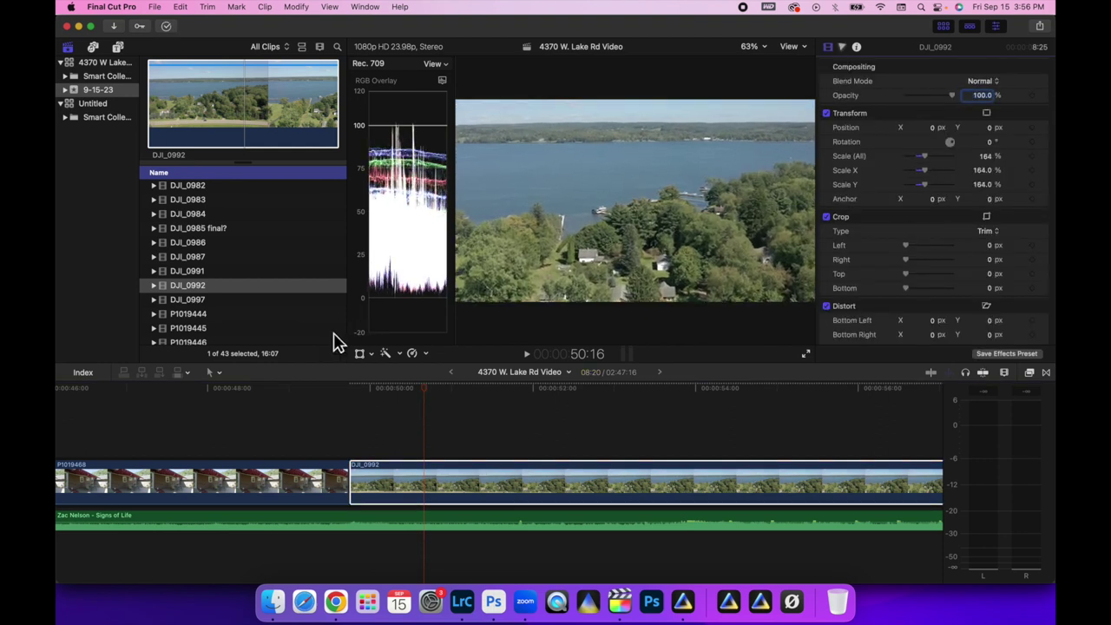
left_click(361, 354)
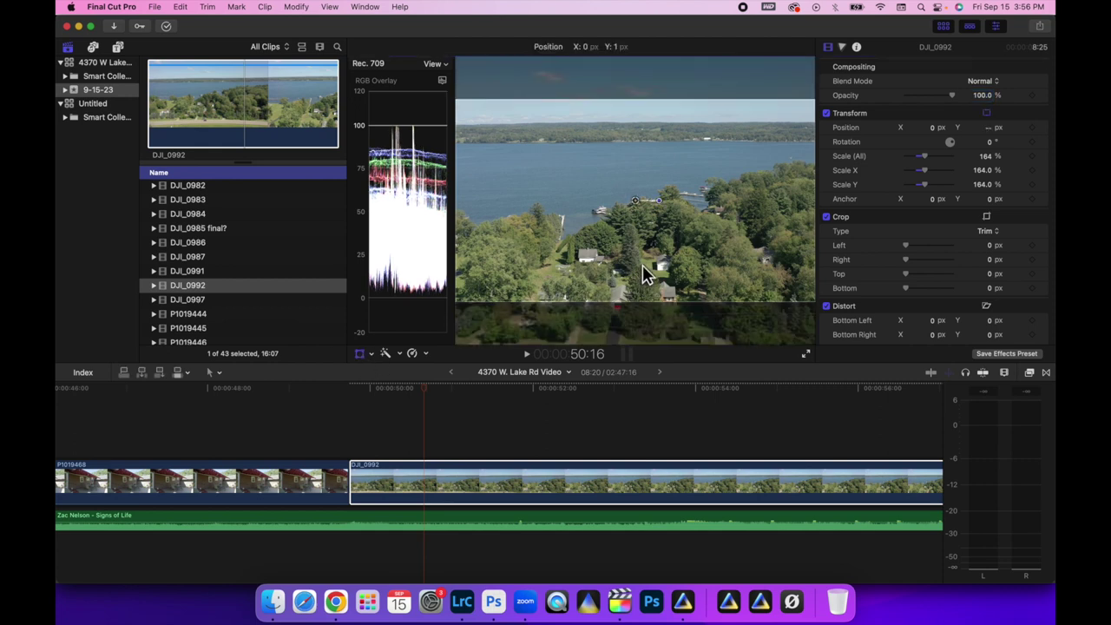
left_click_drag(646, 276, 643, 237)
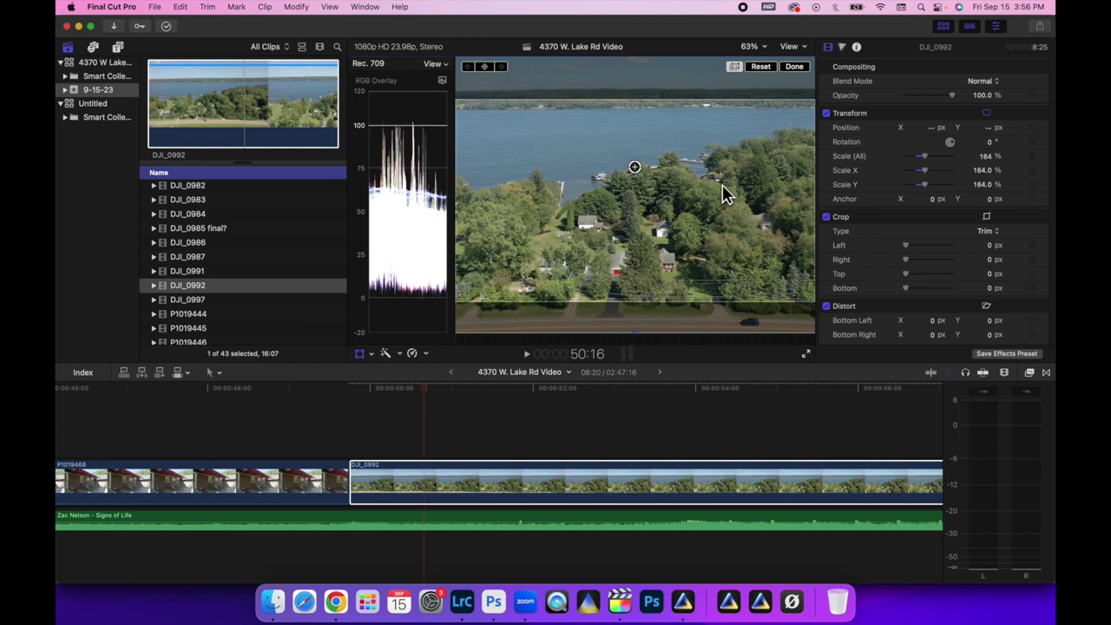
left_click(794, 67)
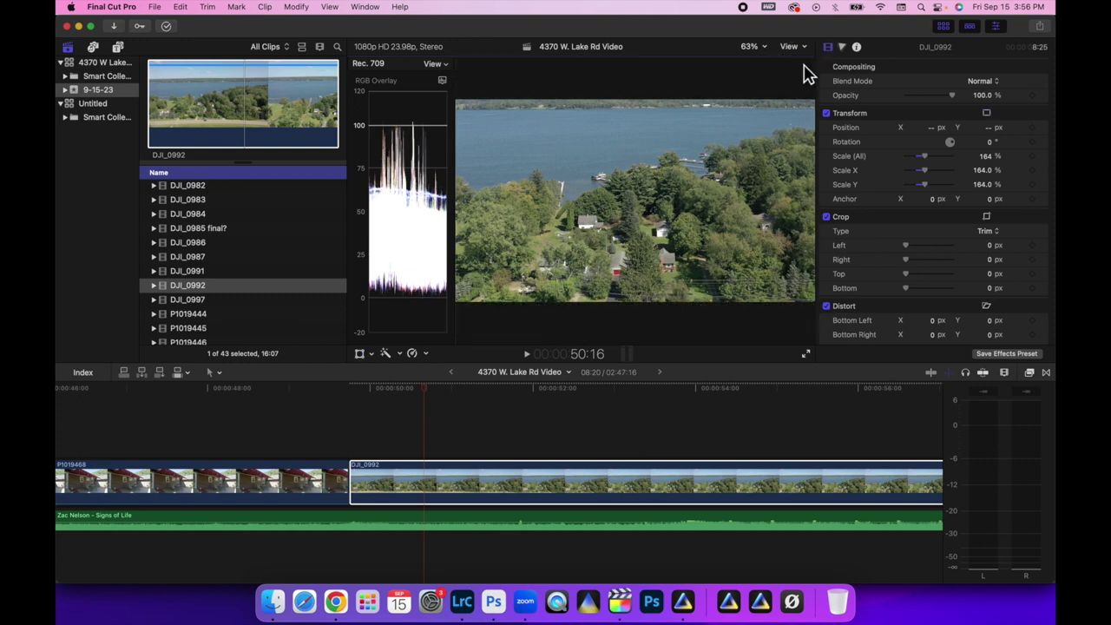
- Blade DJI_0992 at 53:22 and select the part after the cut
left_click(339, 387)
key("space")
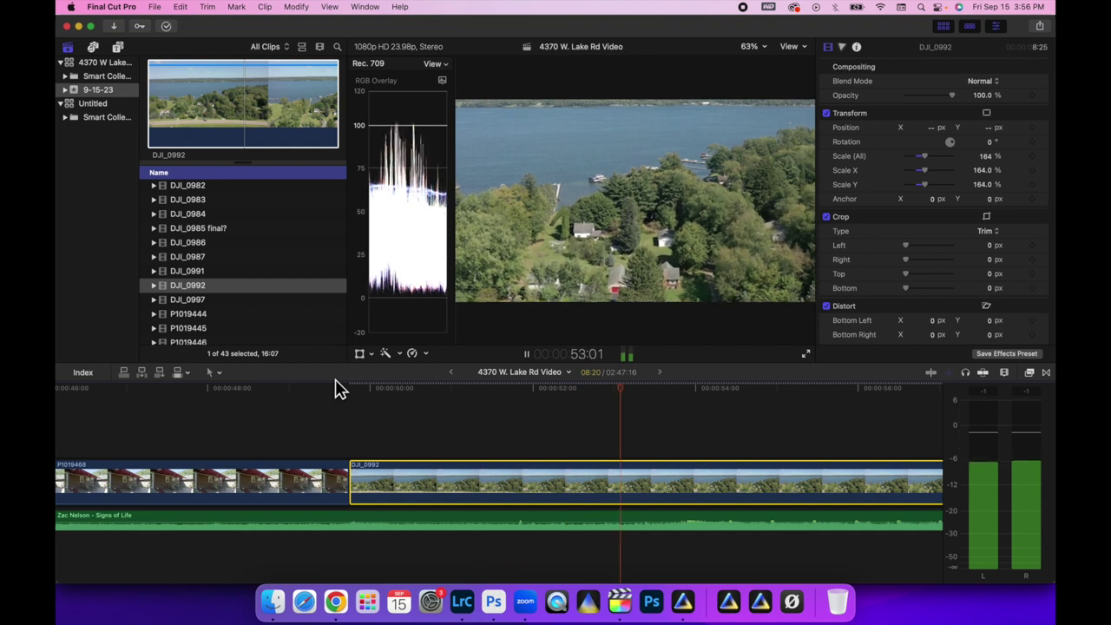
key("space")
key("b")
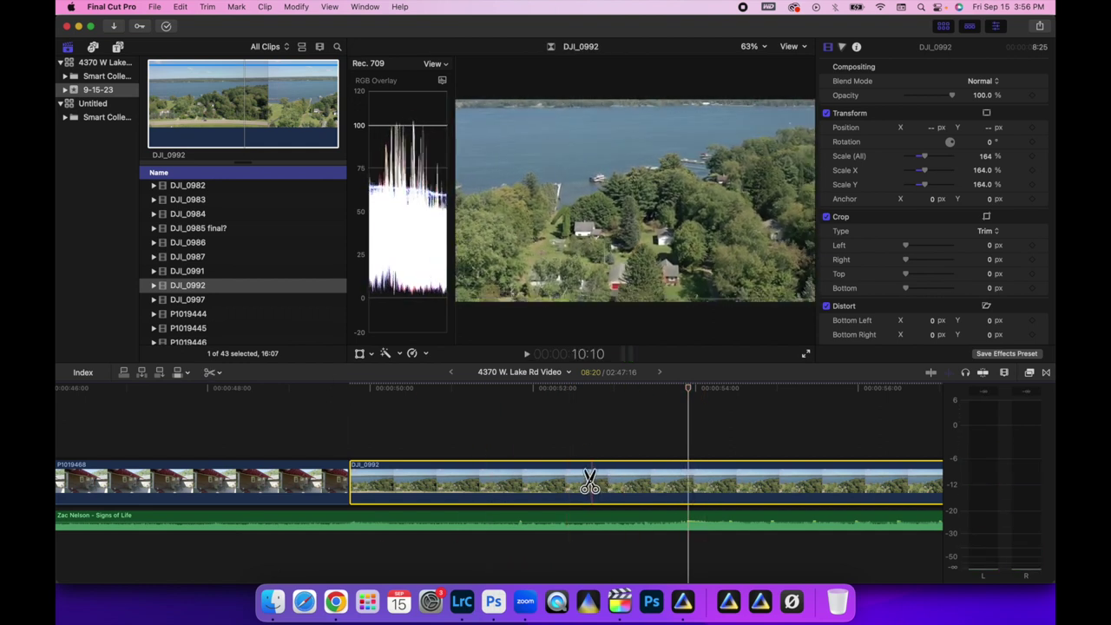
left_click(680, 475)
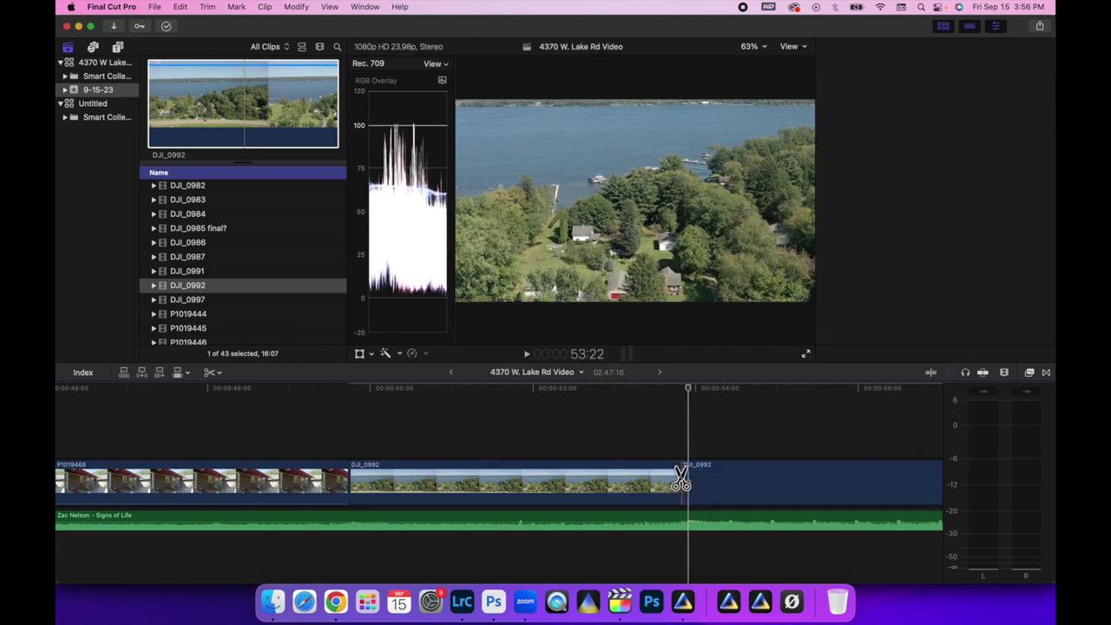
key("a")
left_click(752, 496)
- Delete DJI_0992's tail and preview clips DJI_0997, DJI_0986, DJI_0985, DJI_0984 and DJI_0982
key("Delete")
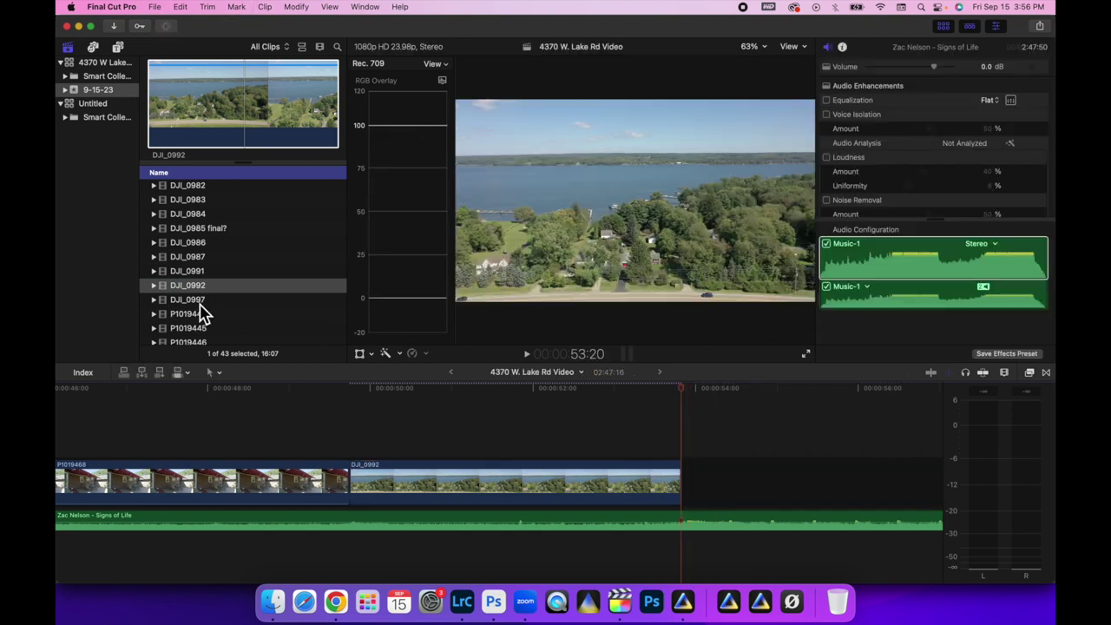
left_click(197, 301)
left_click(186, 245)
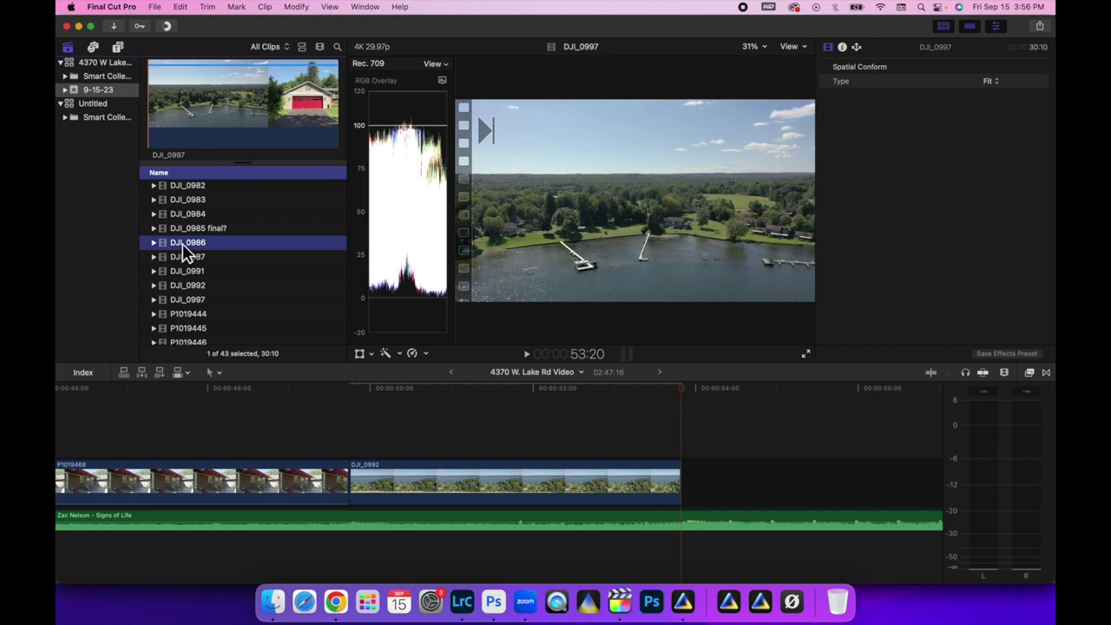
scroll(183, 256, "up", 2)
left_click(182, 262)
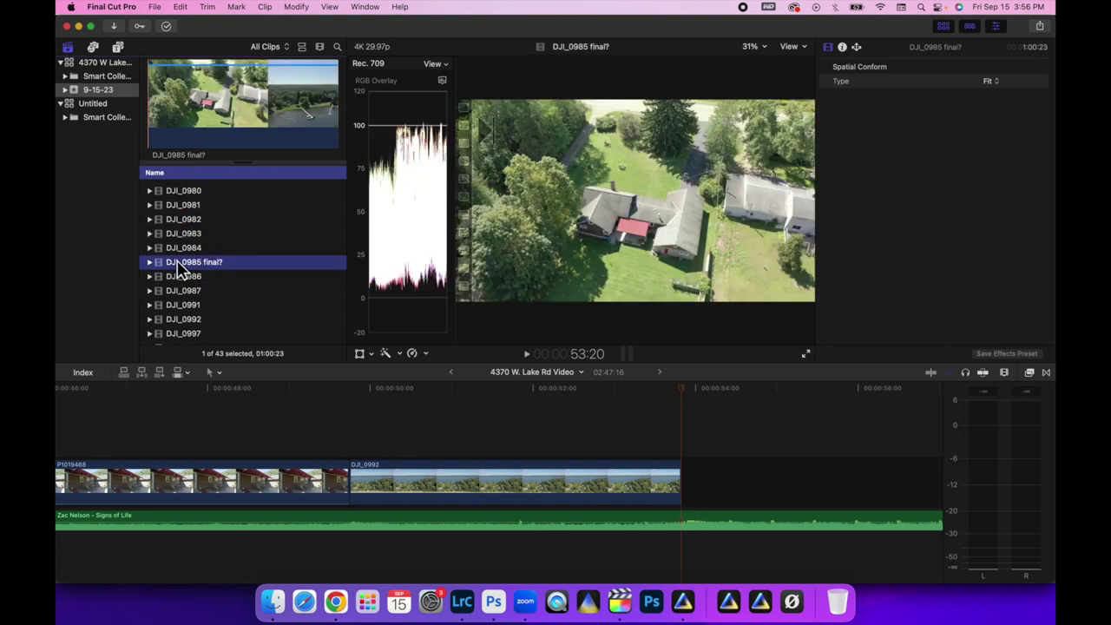
left_click(172, 251)
left_click(188, 220)
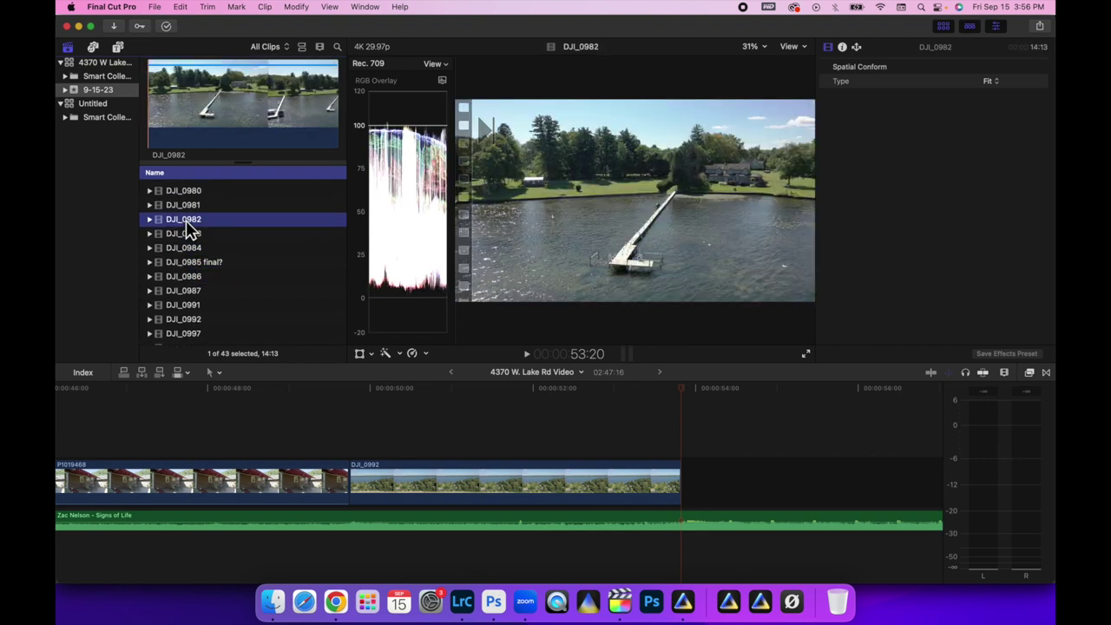
- Append the DJI_0982 dock drone clip to the timeline end and play it
left_click(172, 135)
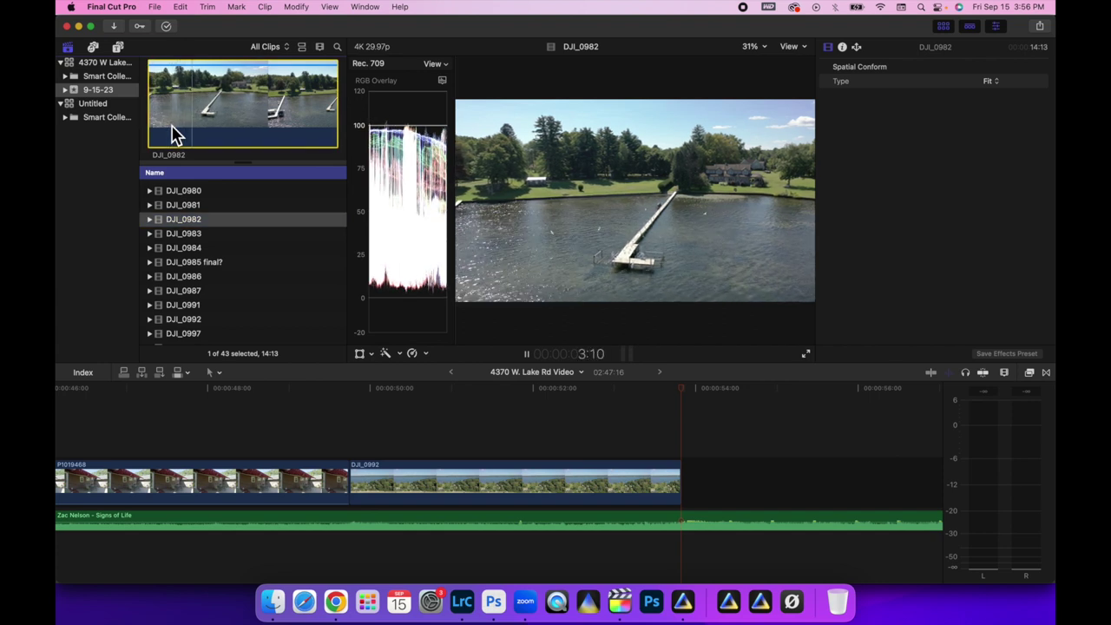
left_click_drag(172, 135, 702, 466)
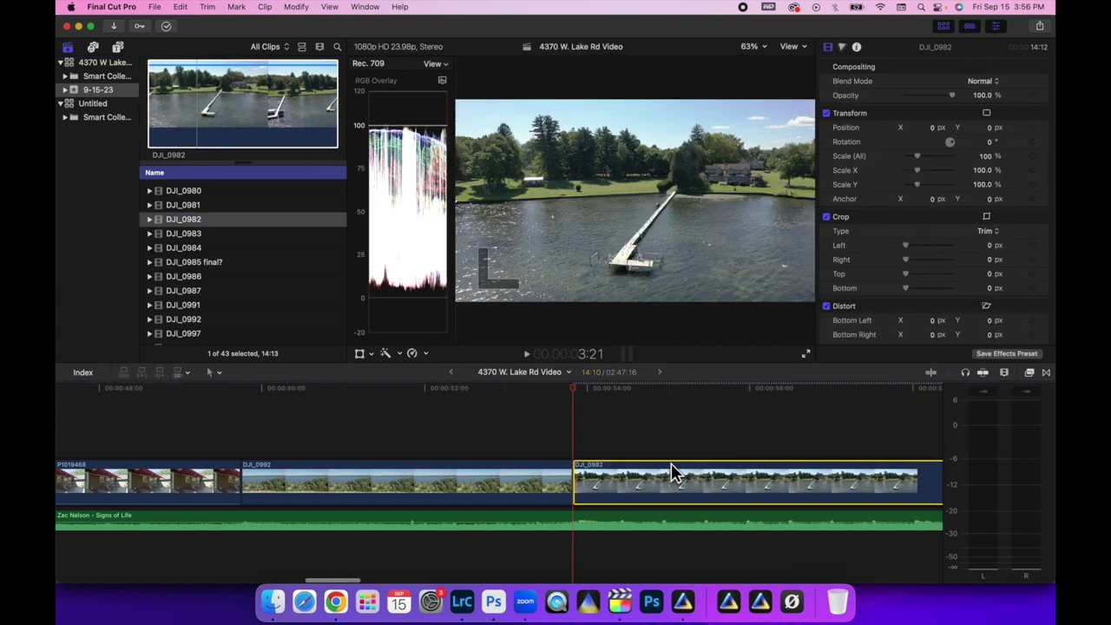
scroll(365, 421, "right", 5)
key("space")
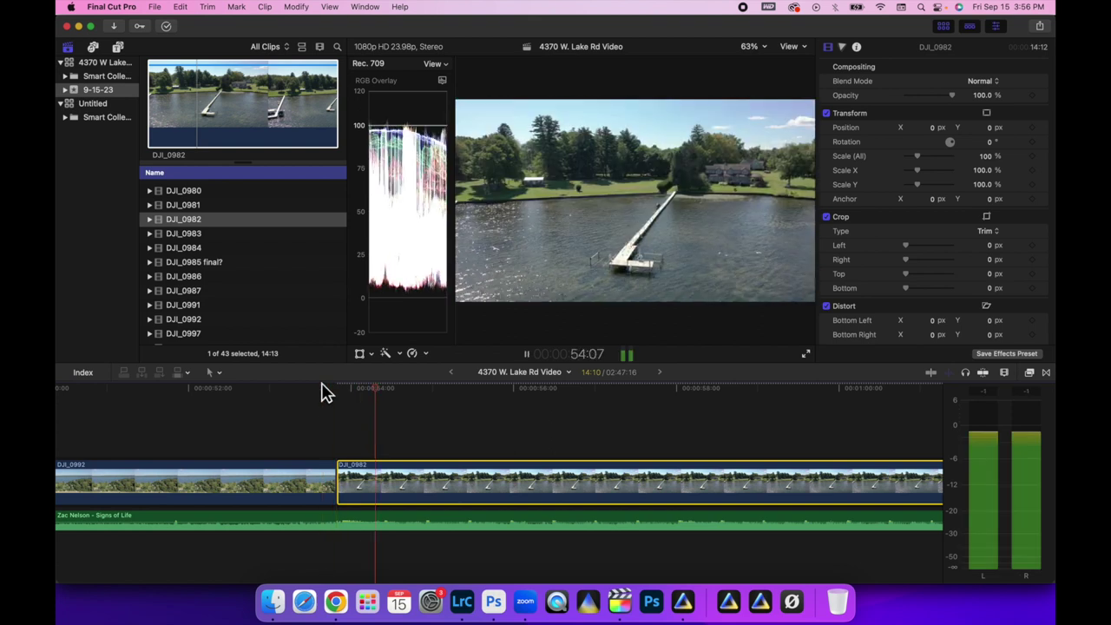
key("space")
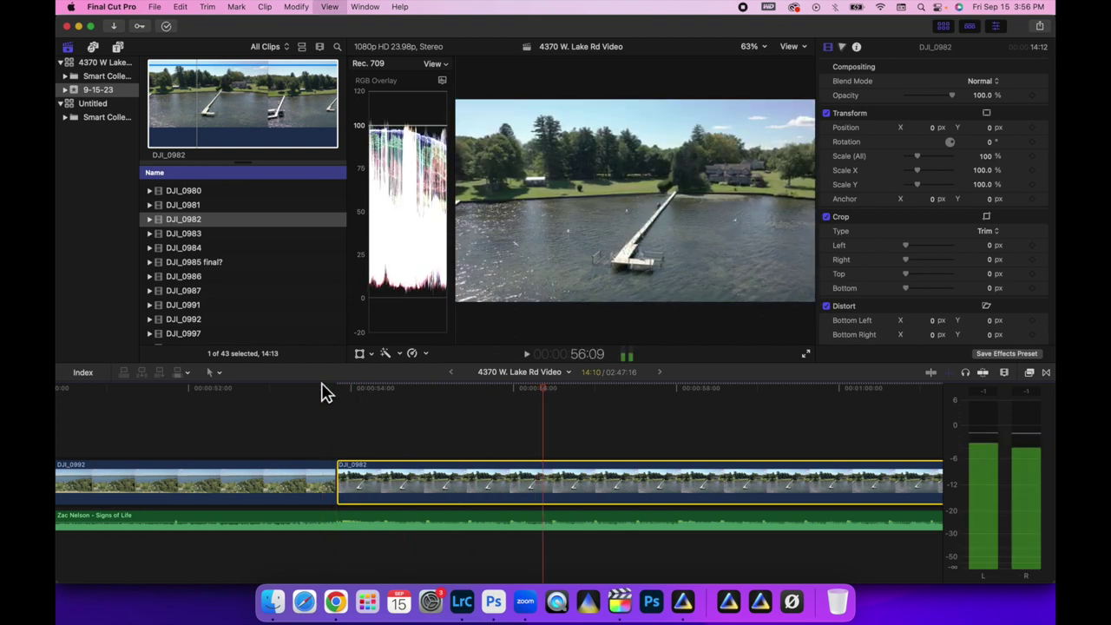
- Trim the start of DJI_0982 and adjust its edit with DJI_0992, replaying to 58:01
left_click(341, 483)
left_click_drag(341, 483, 562, 509)
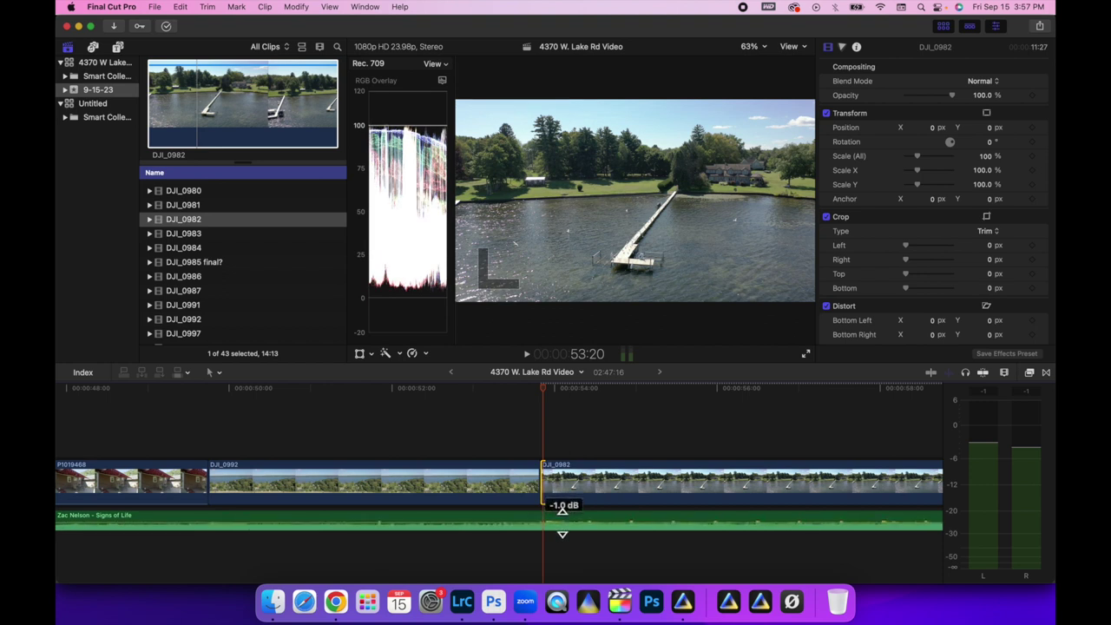
key("space")
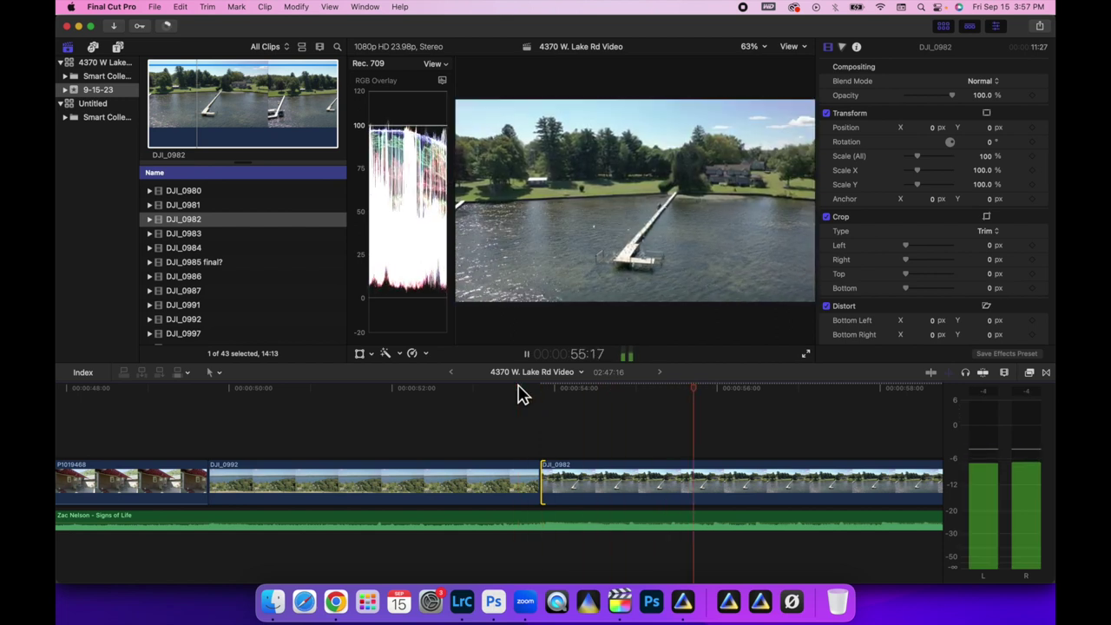
key("space")
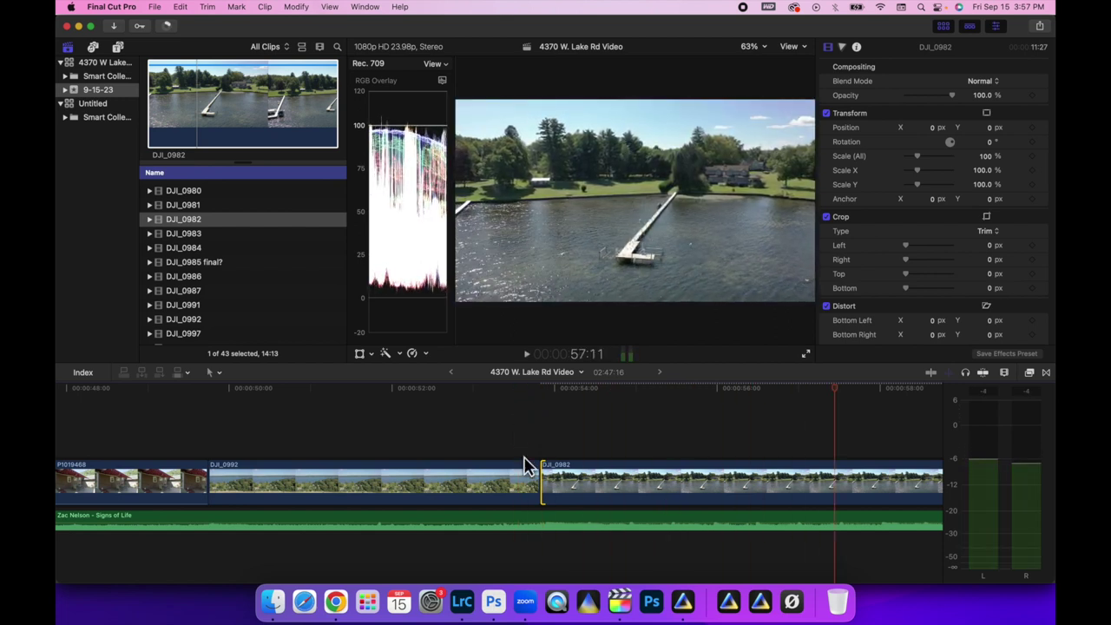
left_click_drag(548, 479, 721, 479)
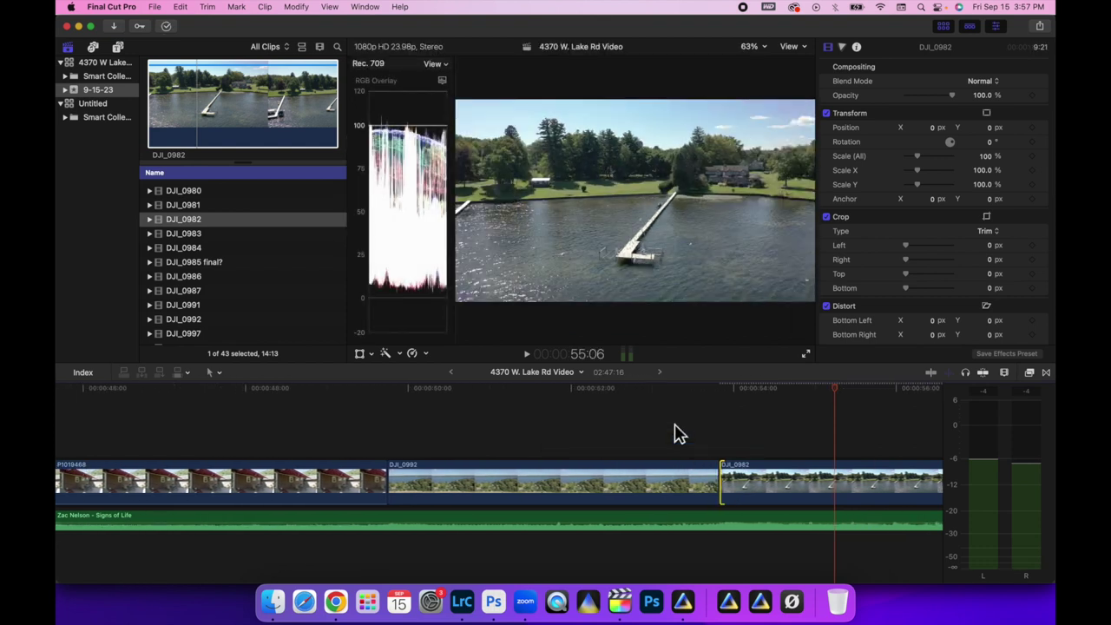
key("shift+slash")
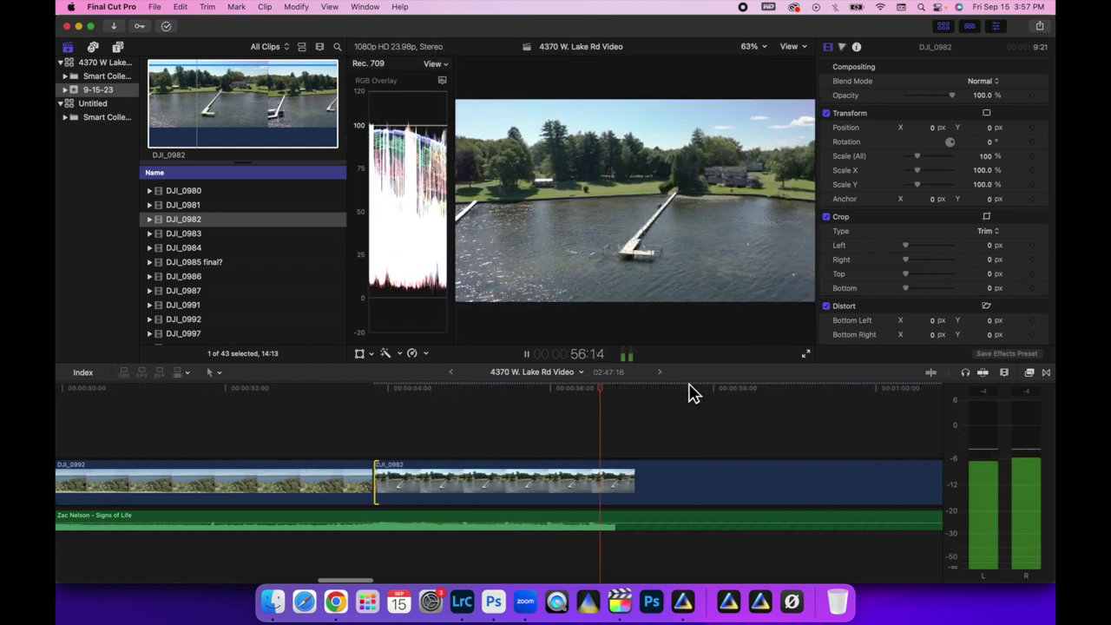
key("space")
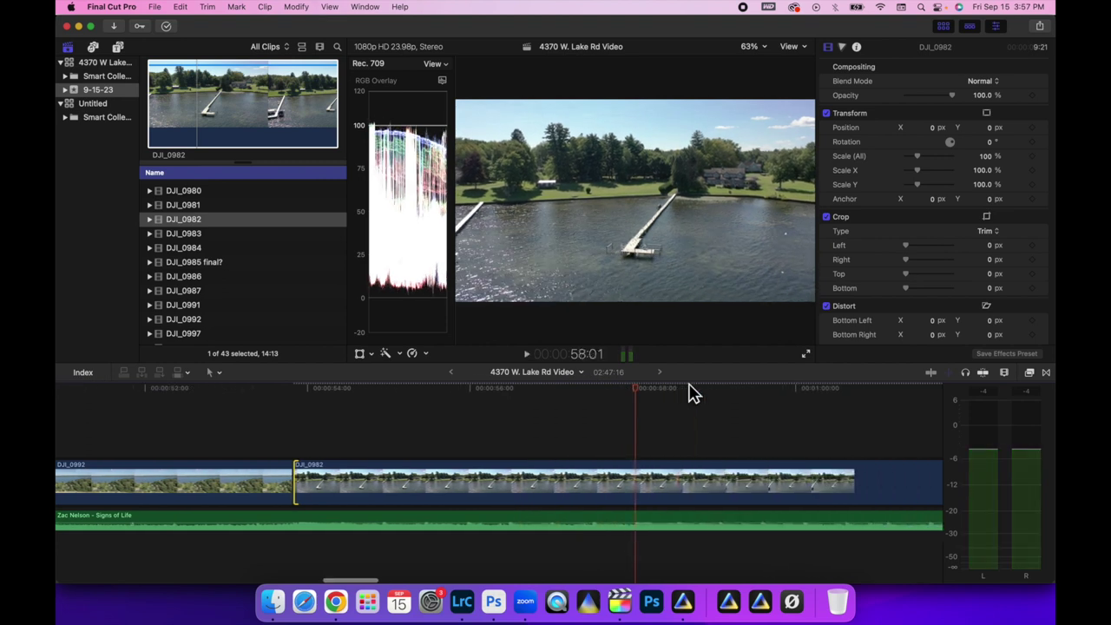
- Blade DJI_0982 at 58:01 and delete its leftover tail
left_click(634, 482)
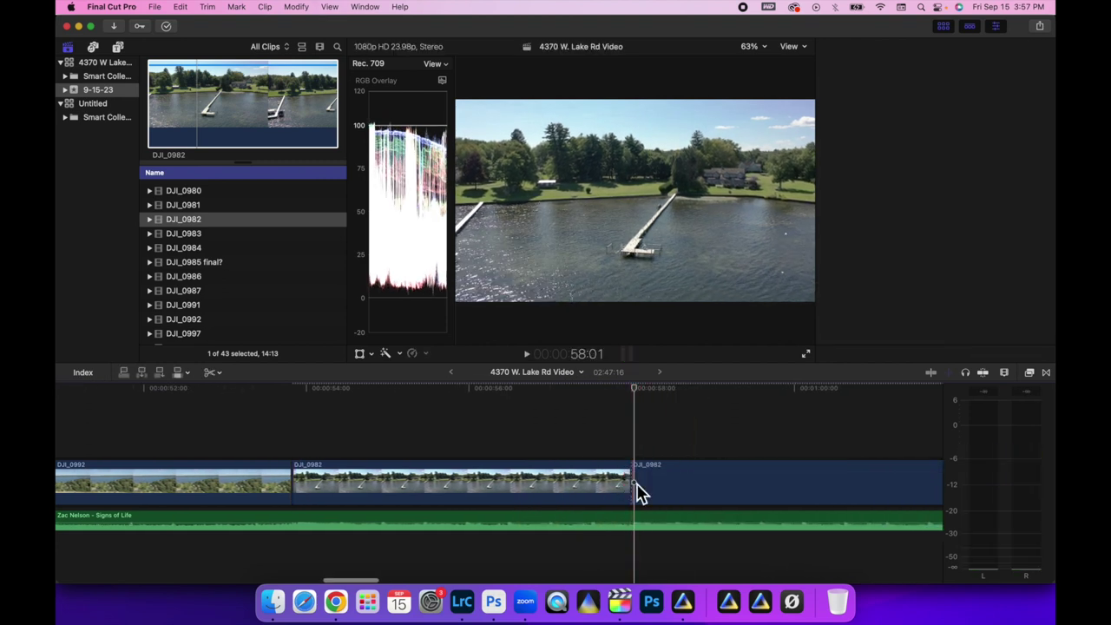
key("a")
left_click(679, 485)
key("Delete")
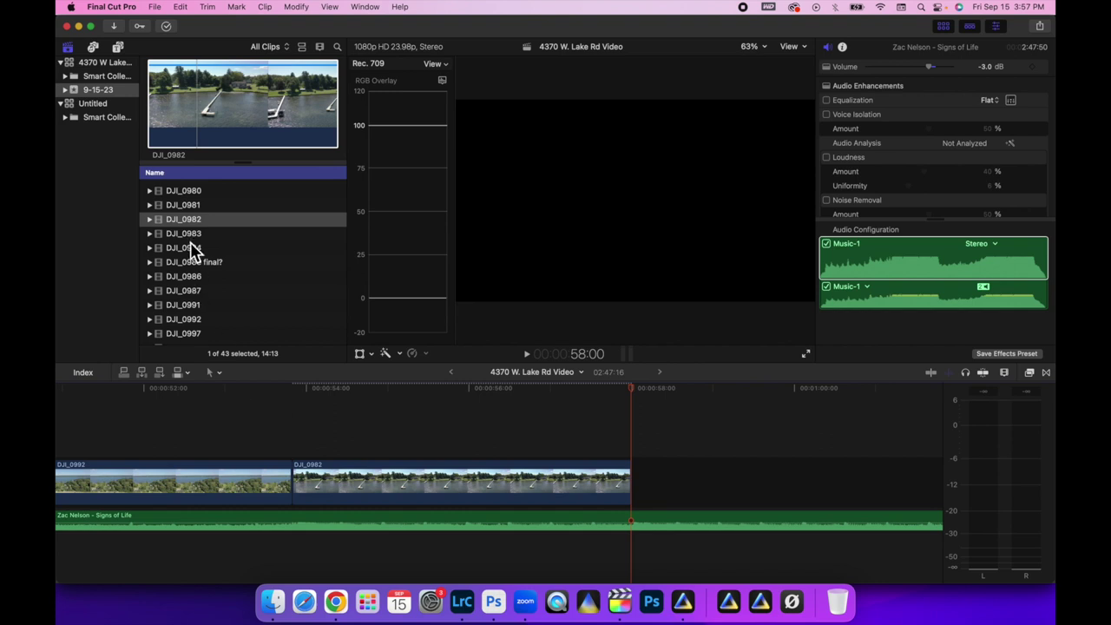
- Preview browser clips DJI_0983, DJI_0984, DJI_0987, DJI_0991 and those following
left_click(188, 236)
left_click(188, 250)
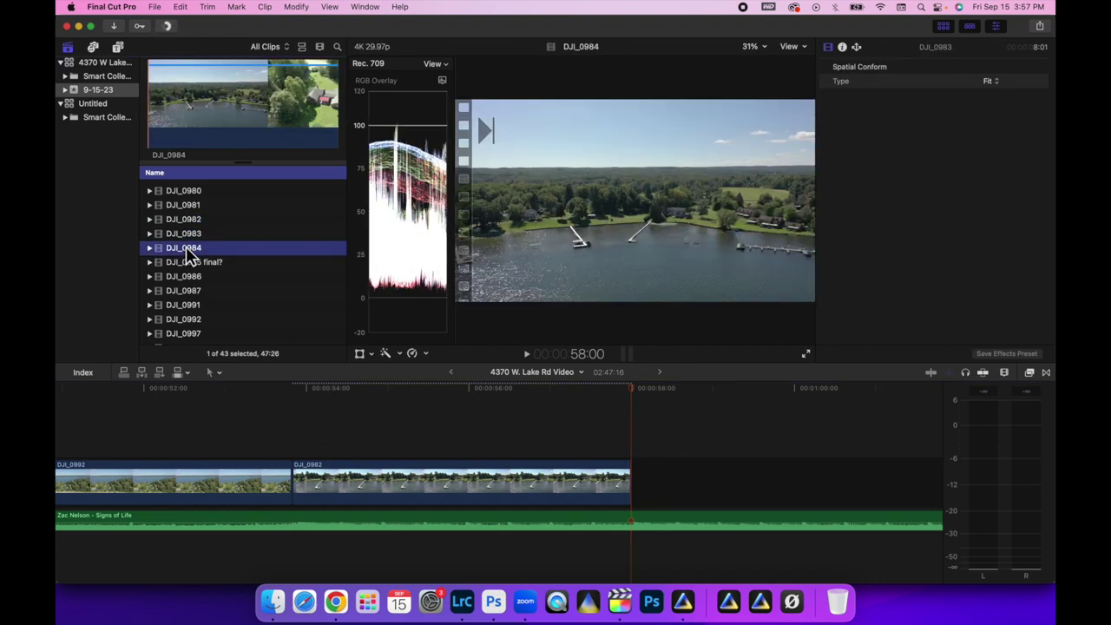
scroll(187, 252, "down", 3)
left_click(188, 253)
scroll(189, 258, "down", 1)
scroll(185, 253, "down", 1)
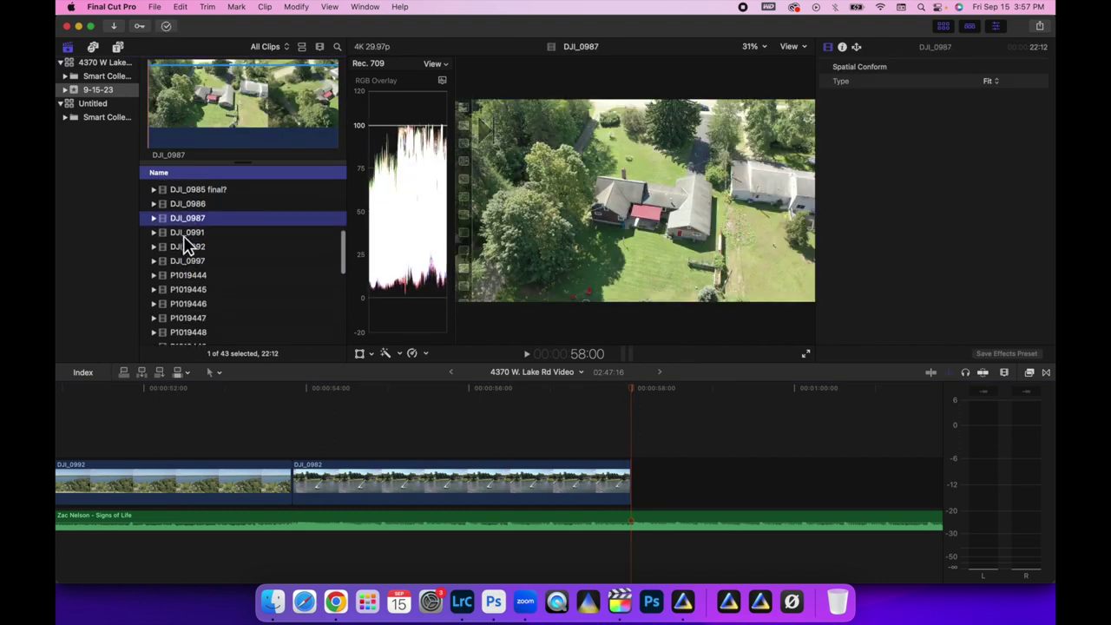
left_click(183, 234)
key("Down")
key("Down")
key("Down")
key("Down")
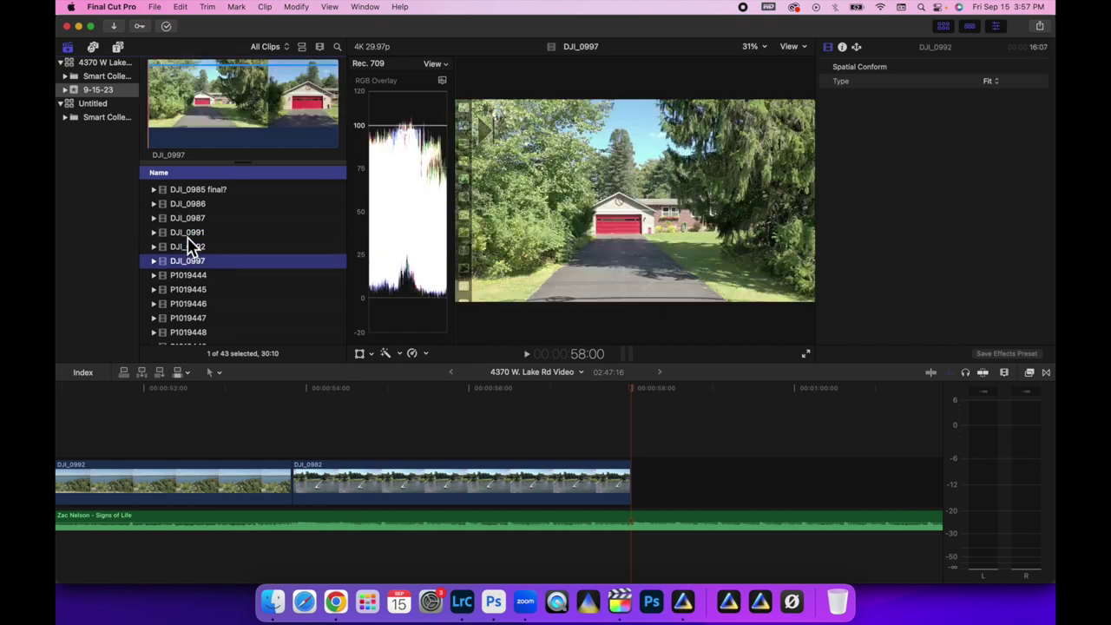
- Preview DJI_0981, then step up to the DJI_0004 tree clip and play it
scroll(189, 246, "up", 1)
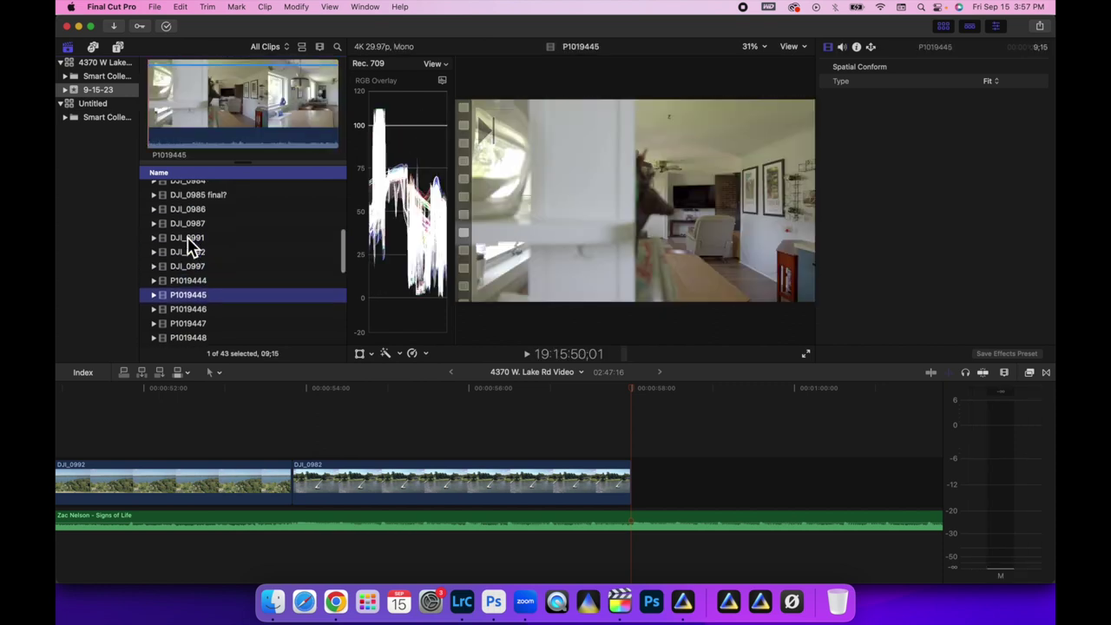
scroll(187, 261, "up", 3)
left_click(194, 224)
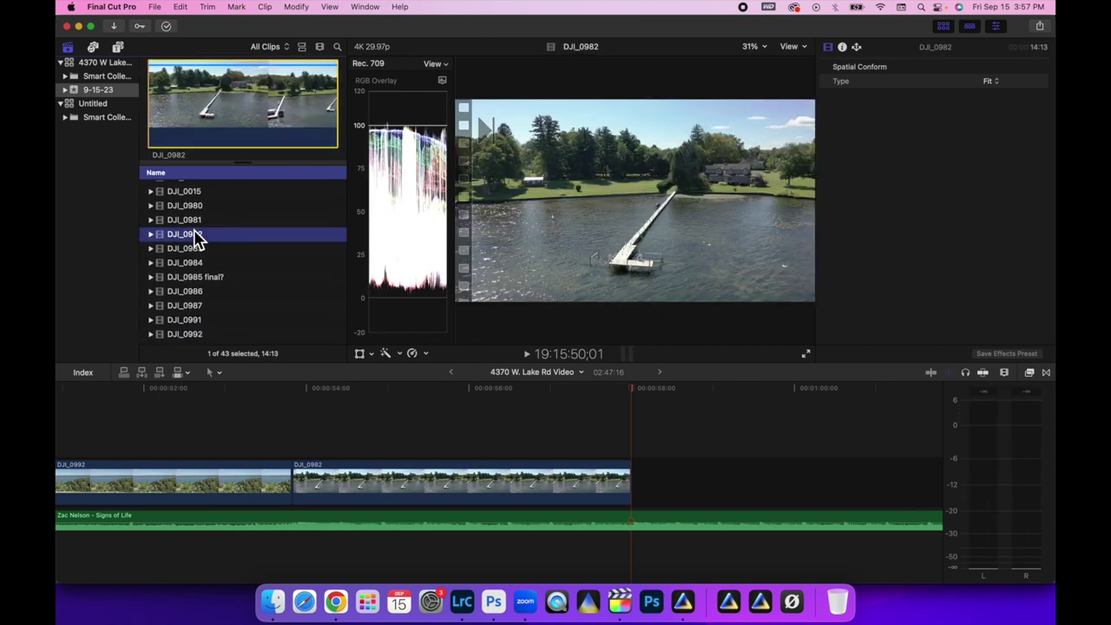
key("Up")
key("Up")
key("Up")
key("Up")
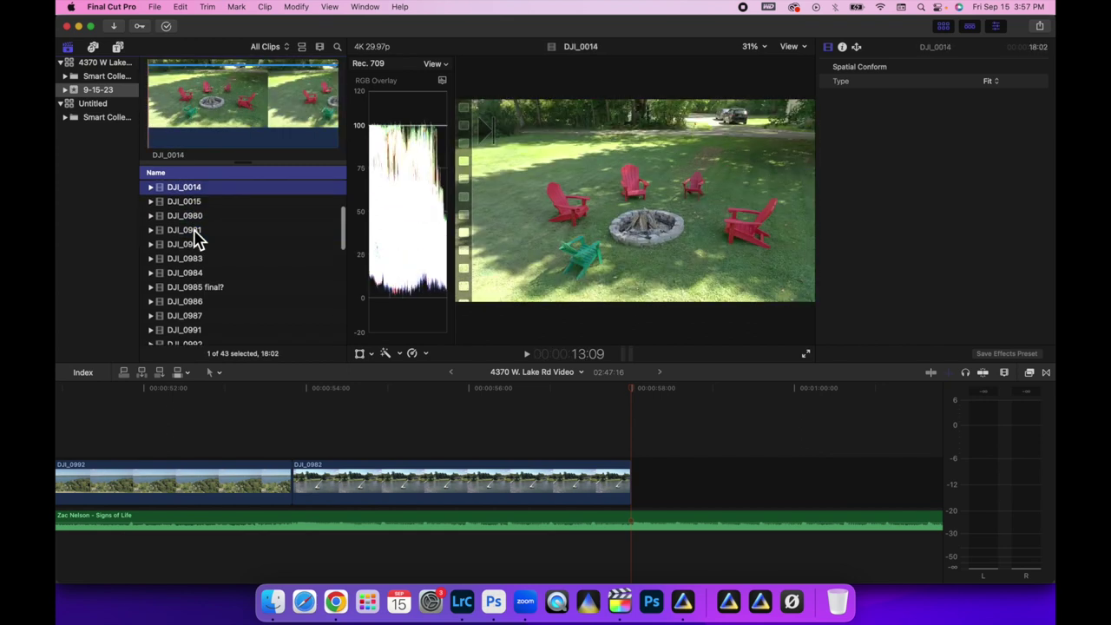
key("Up")
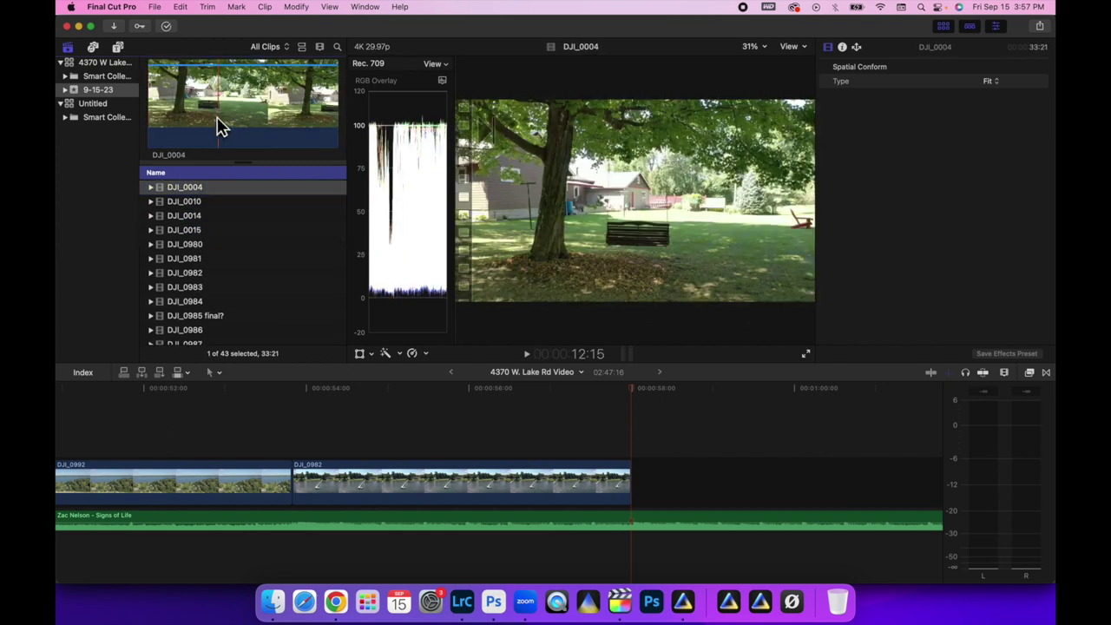
left_click(217, 118)
key("space")
key("space")
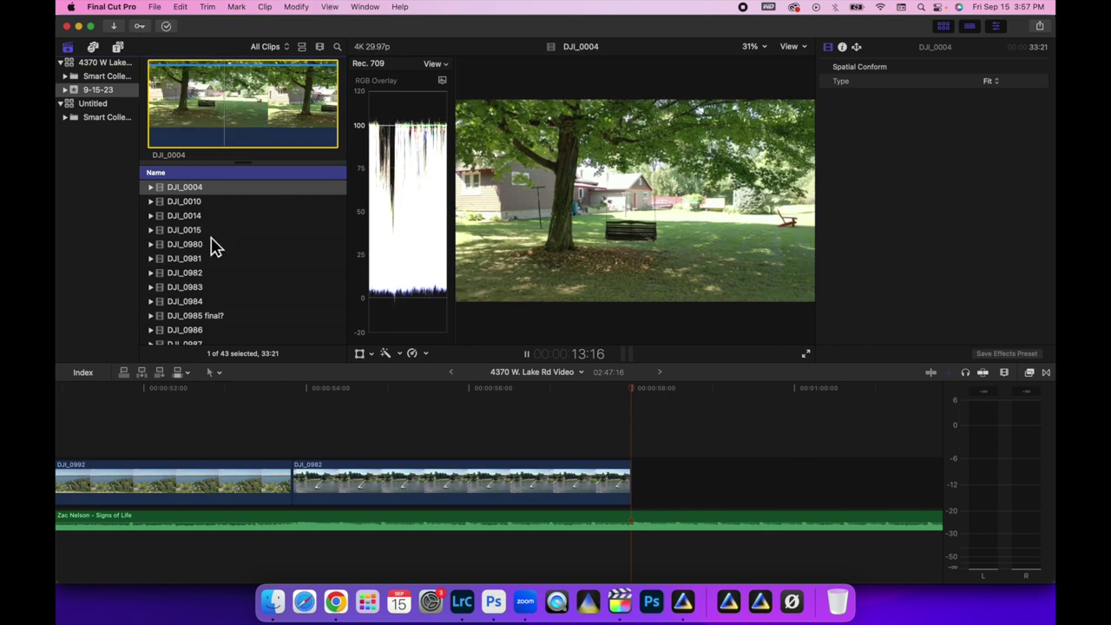
- Compare DJI_0002, DJI_0010 and DJI_0014, then place DJI_0004 after DJI_0982
scroll(211, 246, "up", 3)
left_click(196, 233)
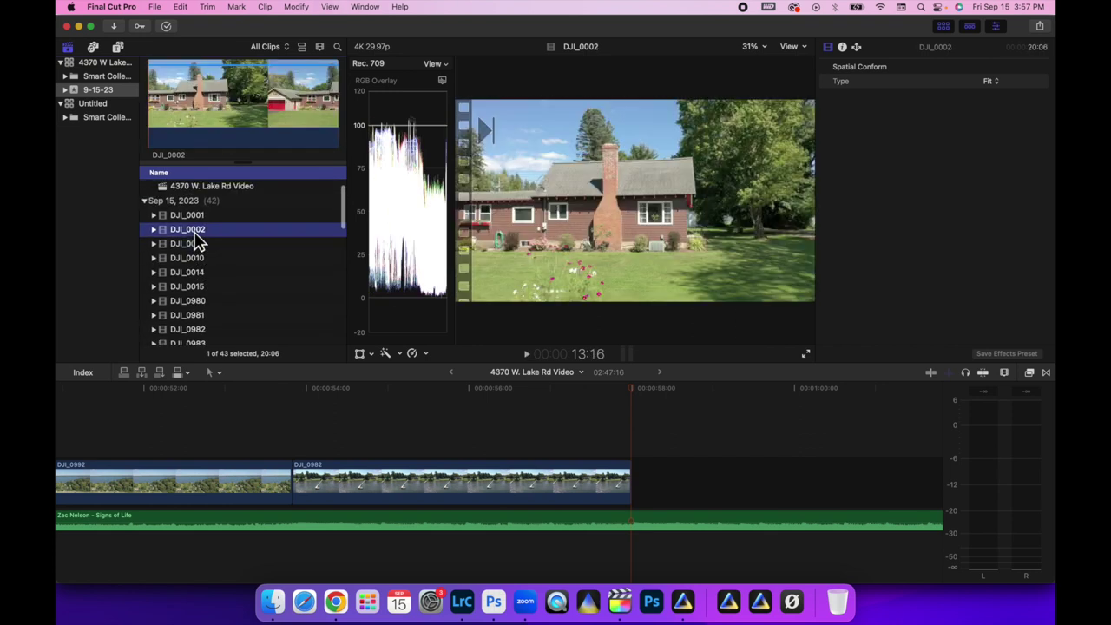
left_click(194, 265)
left_click(191, 275)
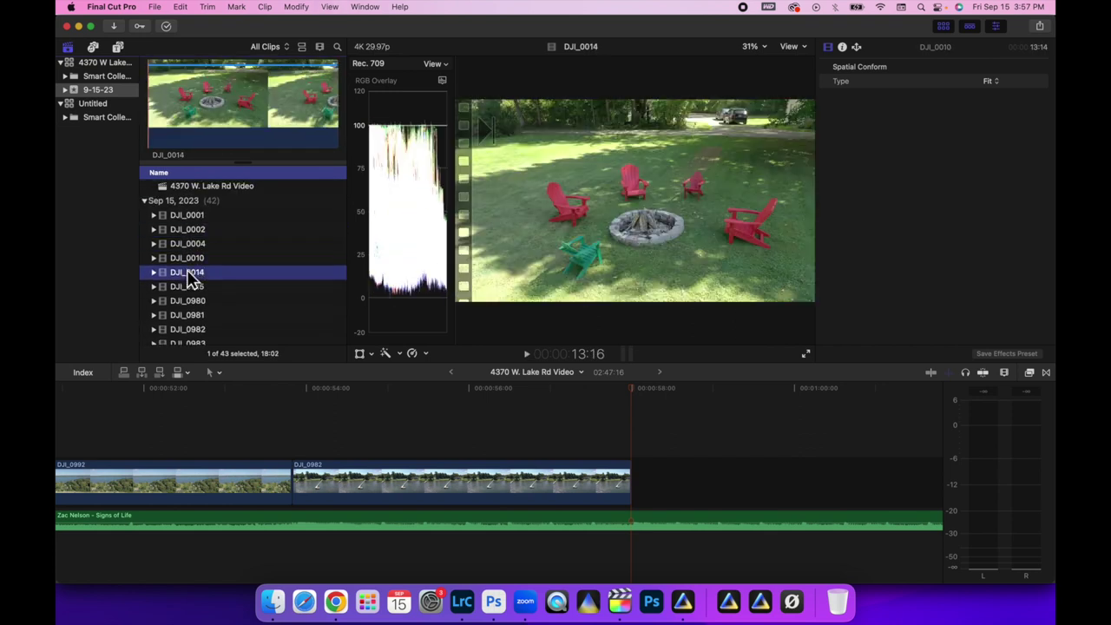
left_click(191, 245)
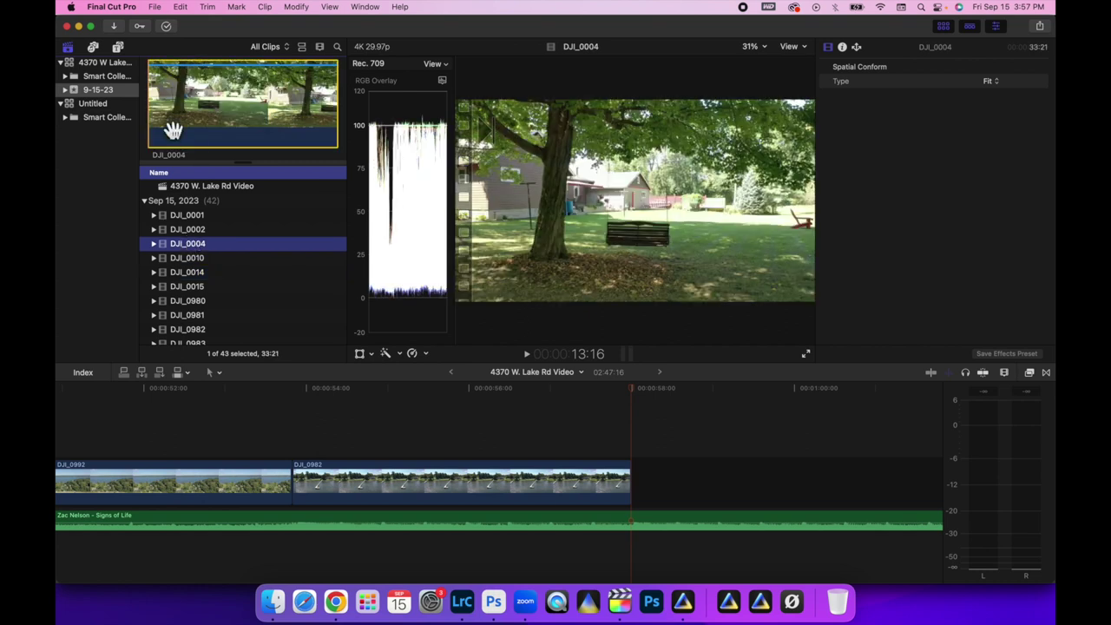
left_click(152, 126)
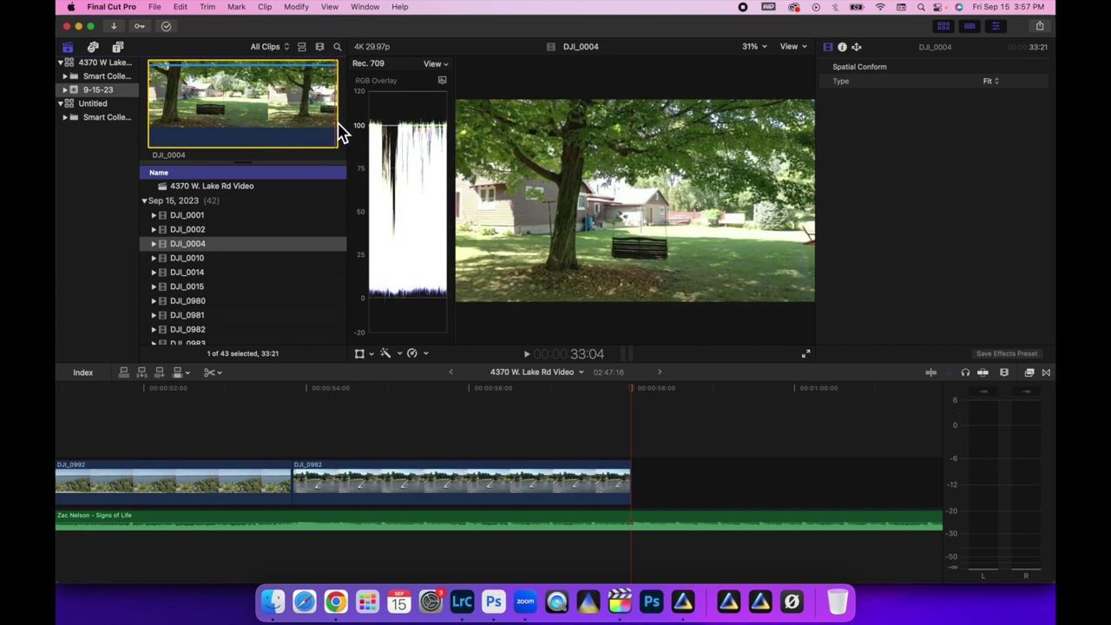
left_click_drag(267, 130, 643, 477)
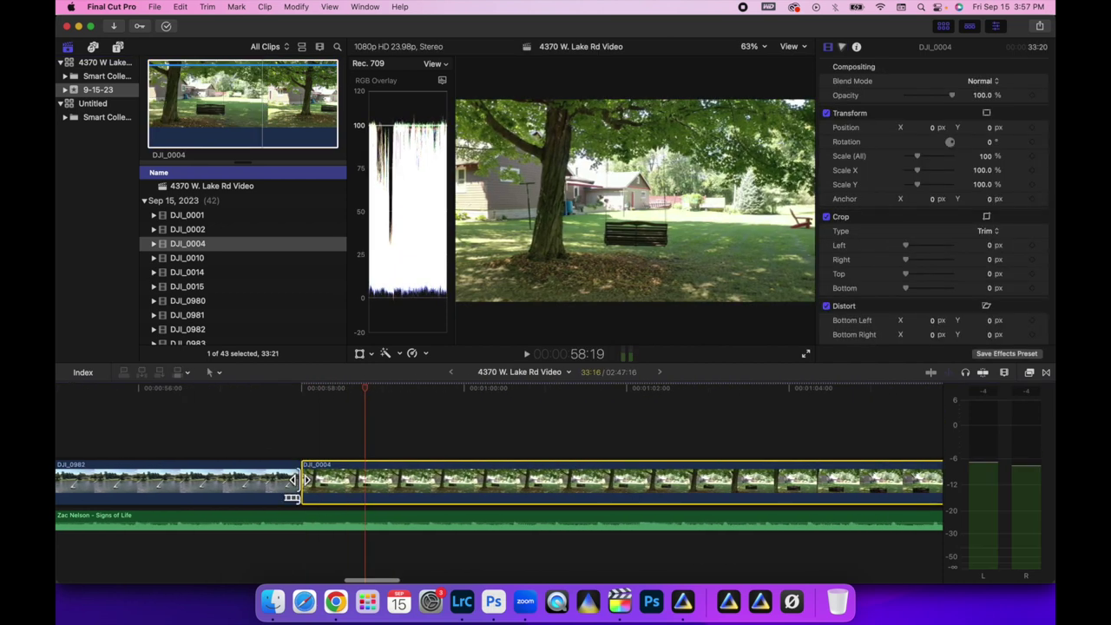
- Ripple-trim the DJI_0982/DJI_0004 edit repeatedly, extending the drone clip into the cut
left_click_drag(304, 491, 703, 492)
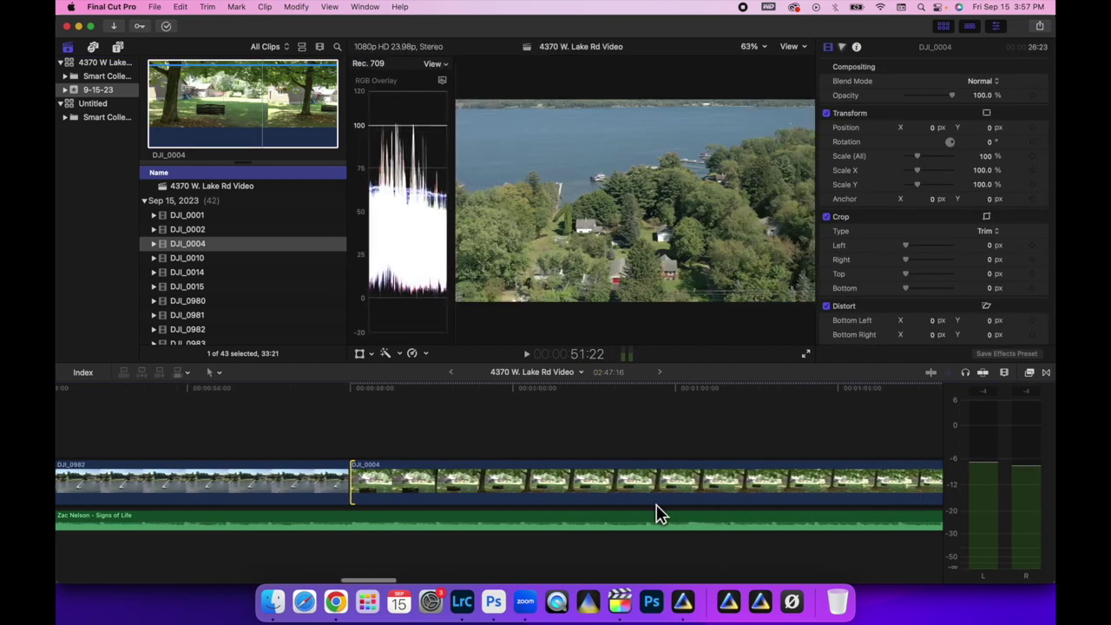
left_click_drag(354, 482, 689, 461)
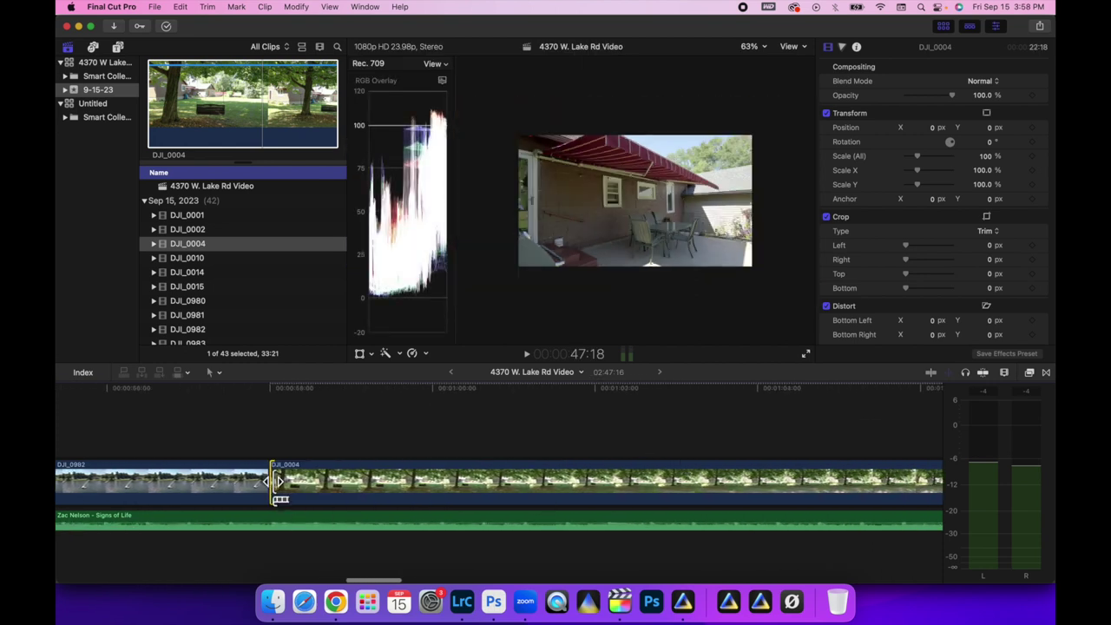
left_click_drag(278, 483, 647, 484)
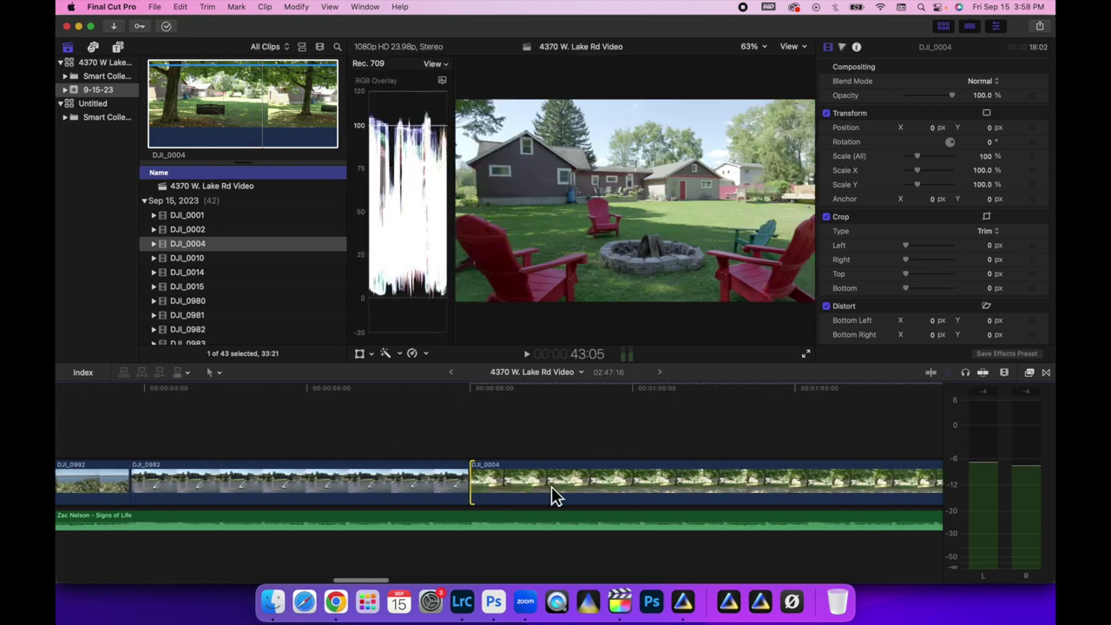
left_click_drag(477, 480, 806, 490)
left_click_drag(366, 483, 734, 479)
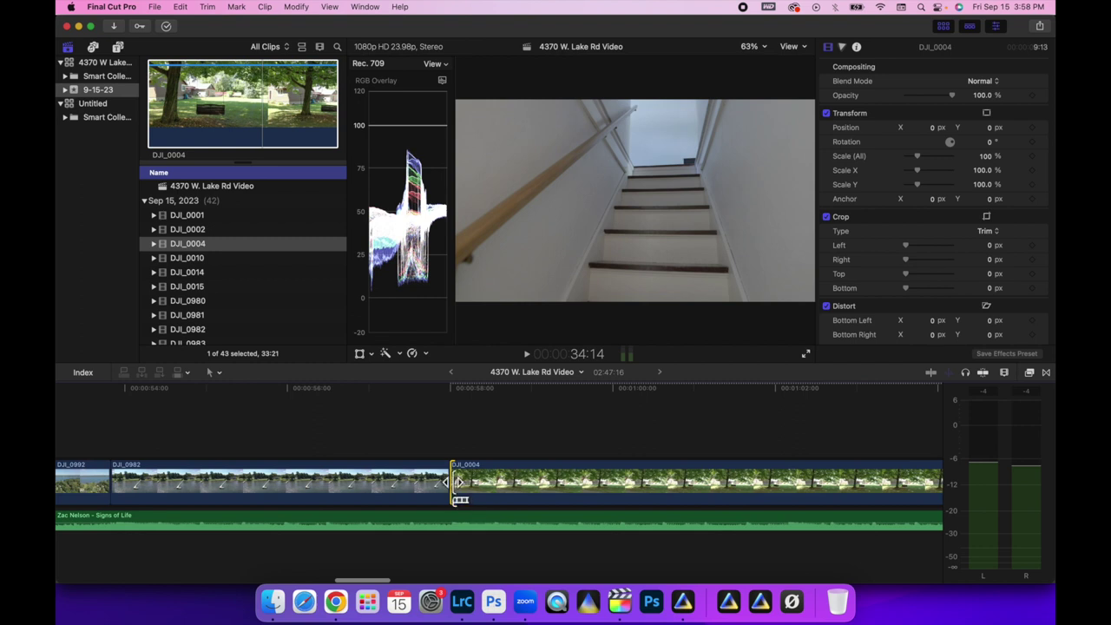
left_click_drag(457, 483, 650, 493)
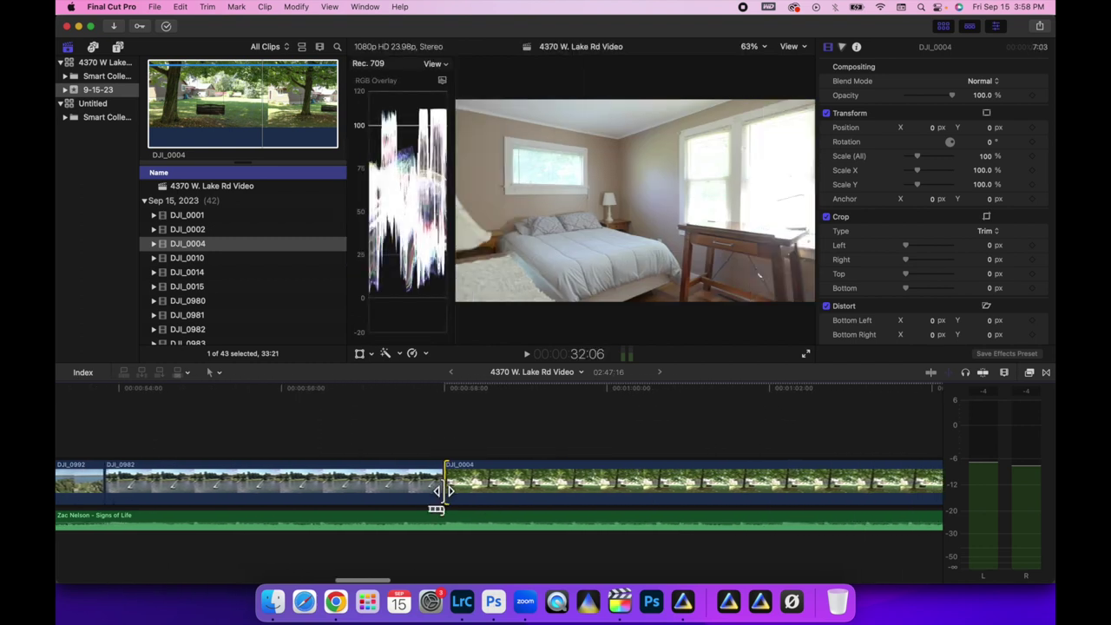
left_click_drag(450, 488, 640, 488)
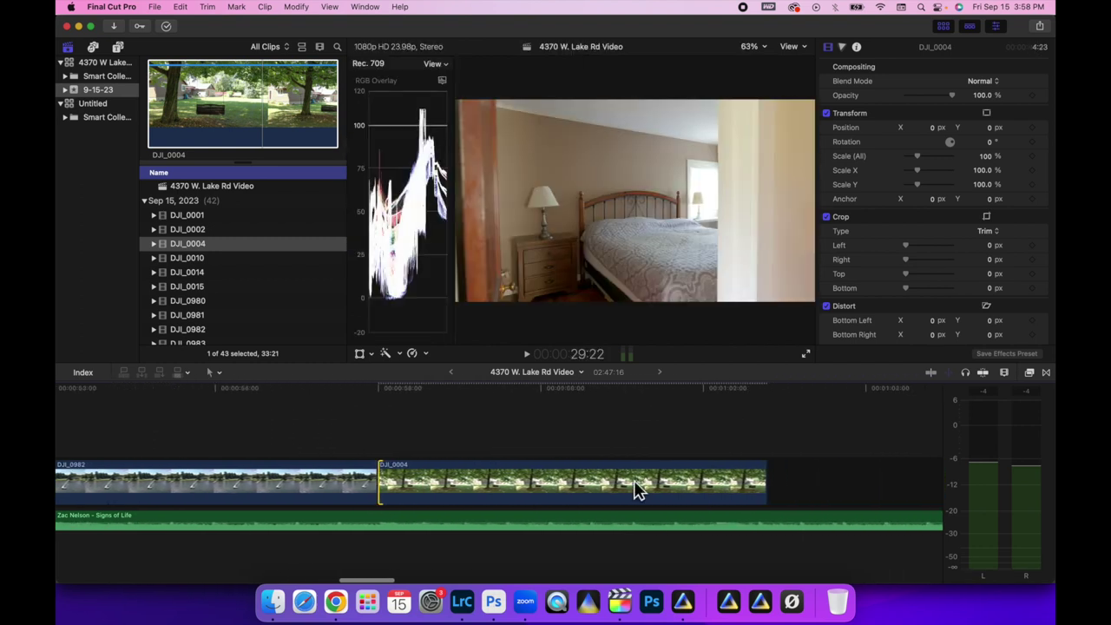
left_click_drag(387, 484, 451, 485)
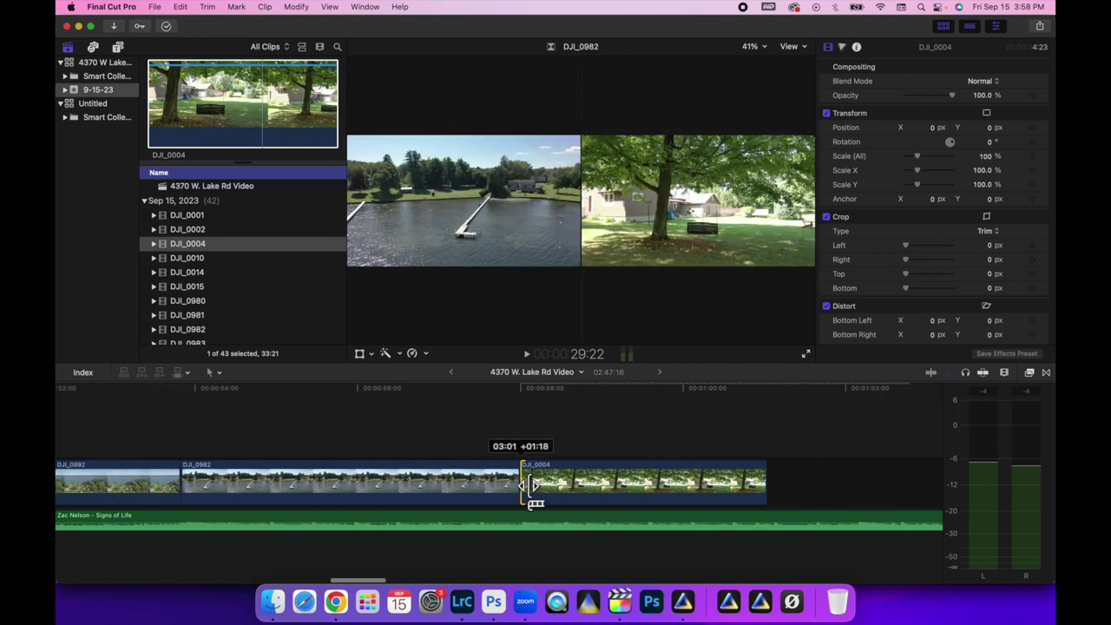
left_click_drag(532, 491, 535, 490)
left_click(535, 404)
- Replay the new cut, then scale DJI_0004 to 128% in the Video Inspector
key("space")
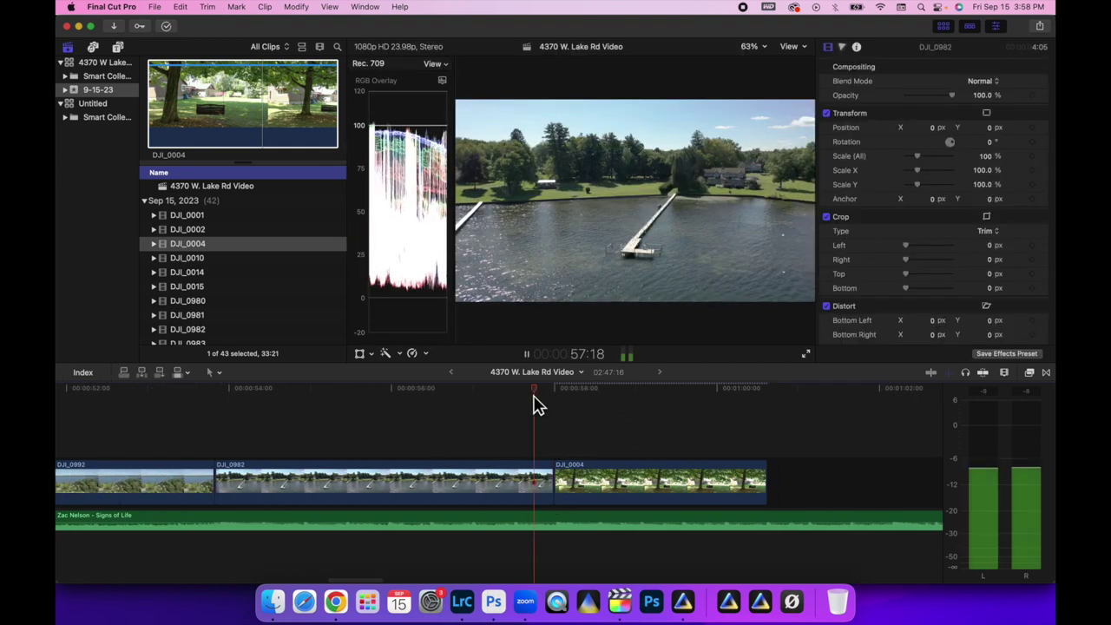
key("space")
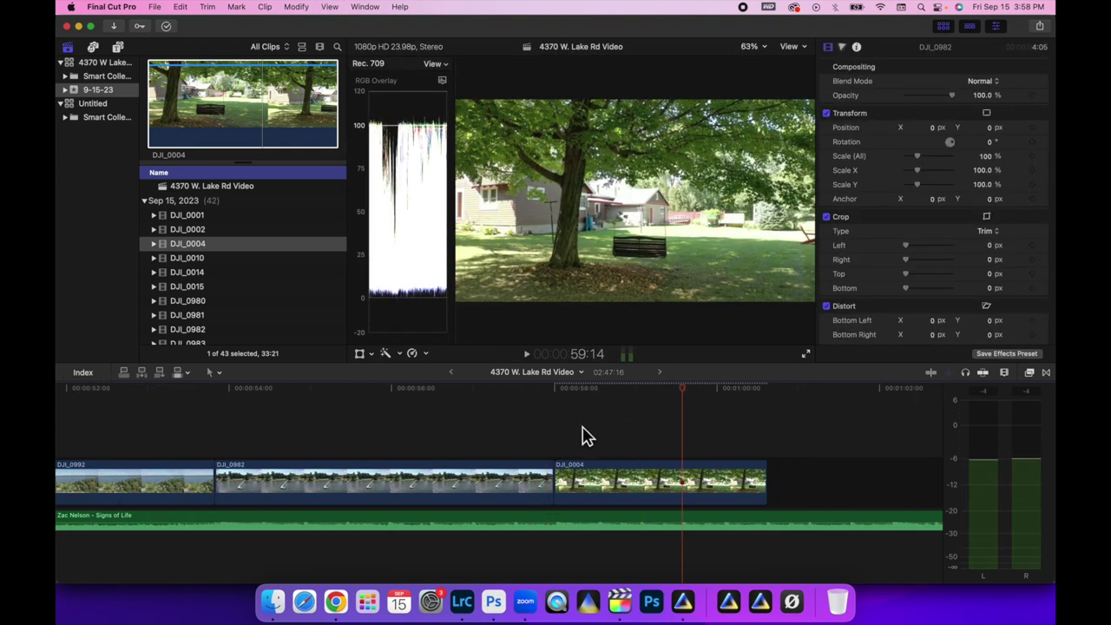
left_click(605, 492)
left_click(591, 399)
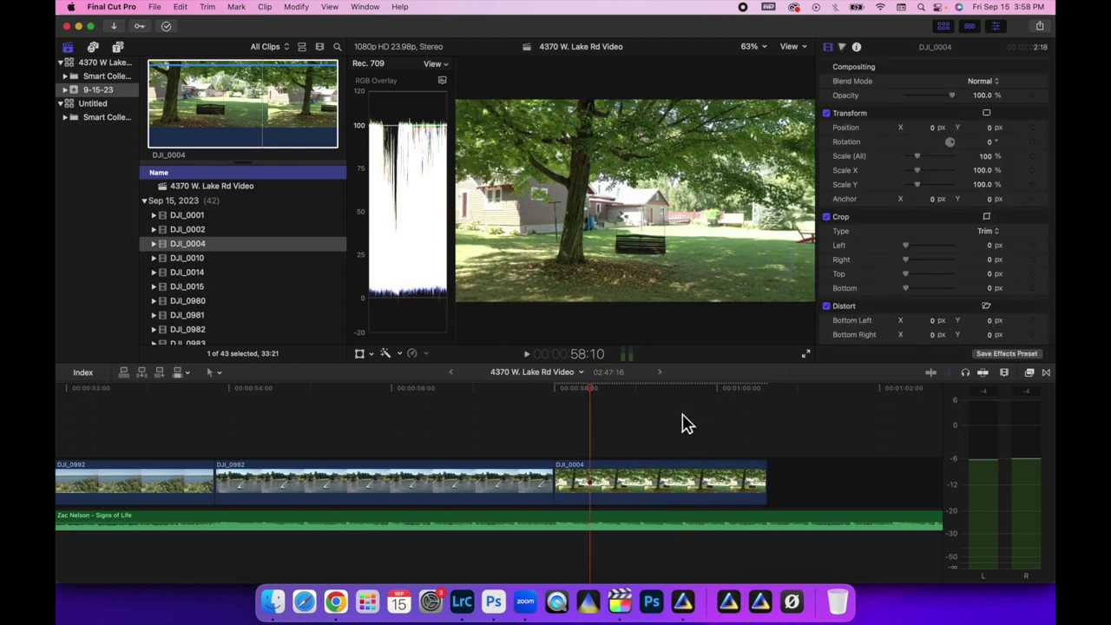
left_click(599, 481)
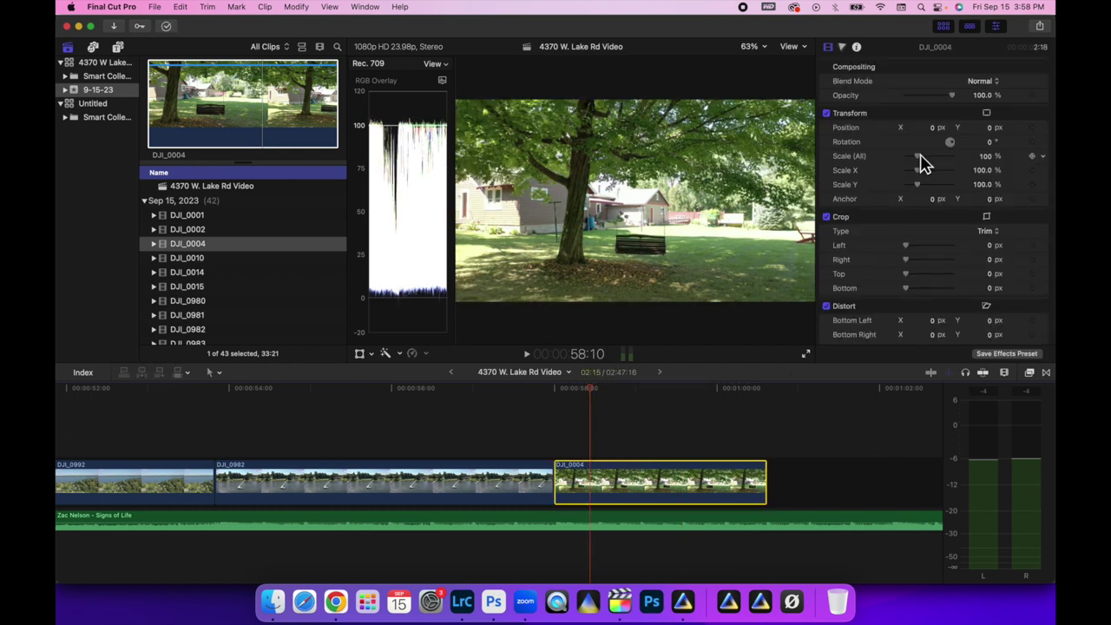
left_click_drag(922, 158, 923, 158)
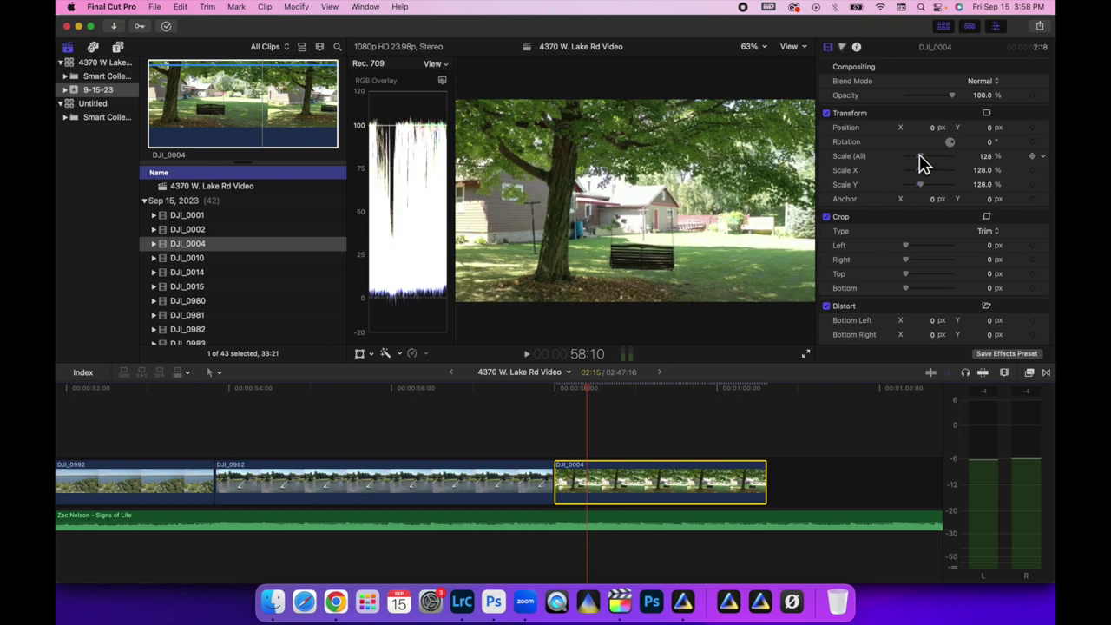
- Play from the lake shot into the enlarged tree shot, then preview DJI_0010
left_click(532, 397)
key("space")
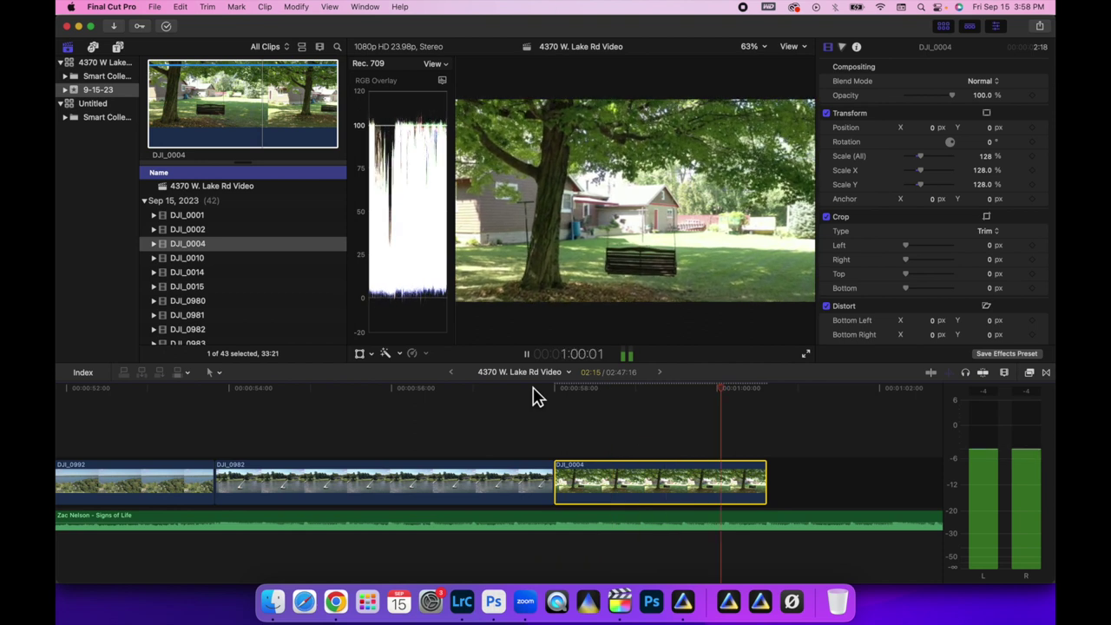
key("space")
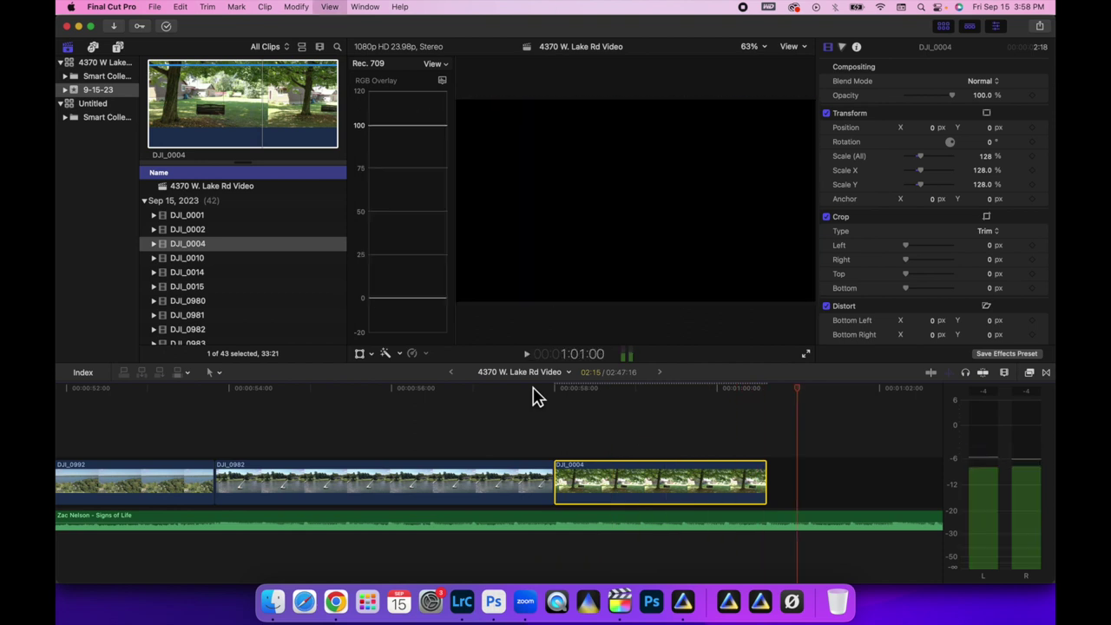
left_click(195, 257)
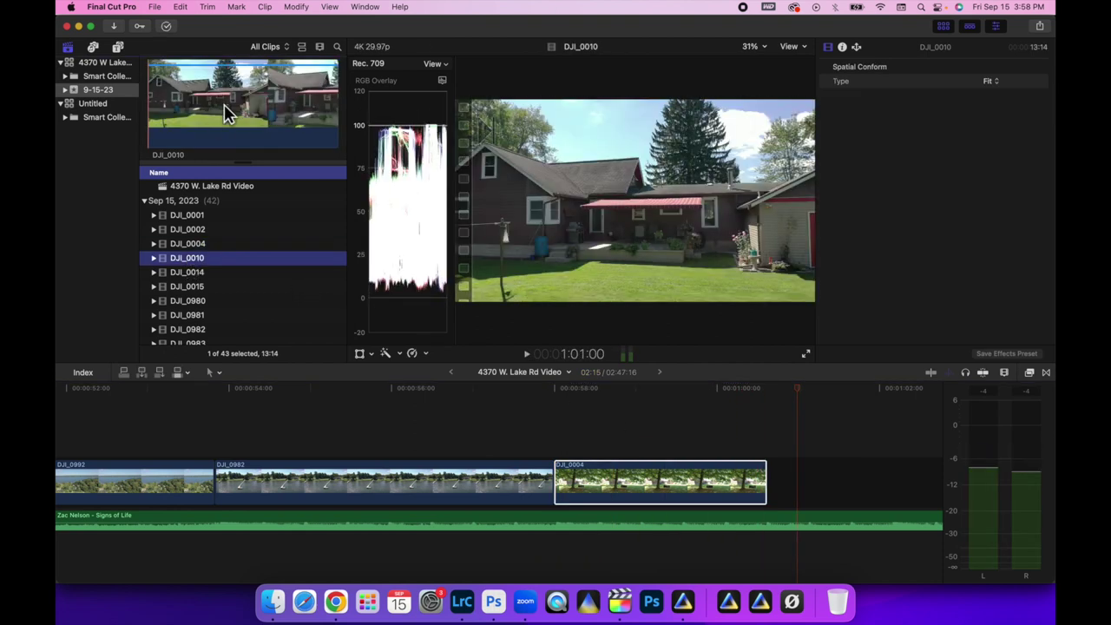
- Play the DJI_0010 drone clip preview in the viewer
left_click(224, 113)
key("space")
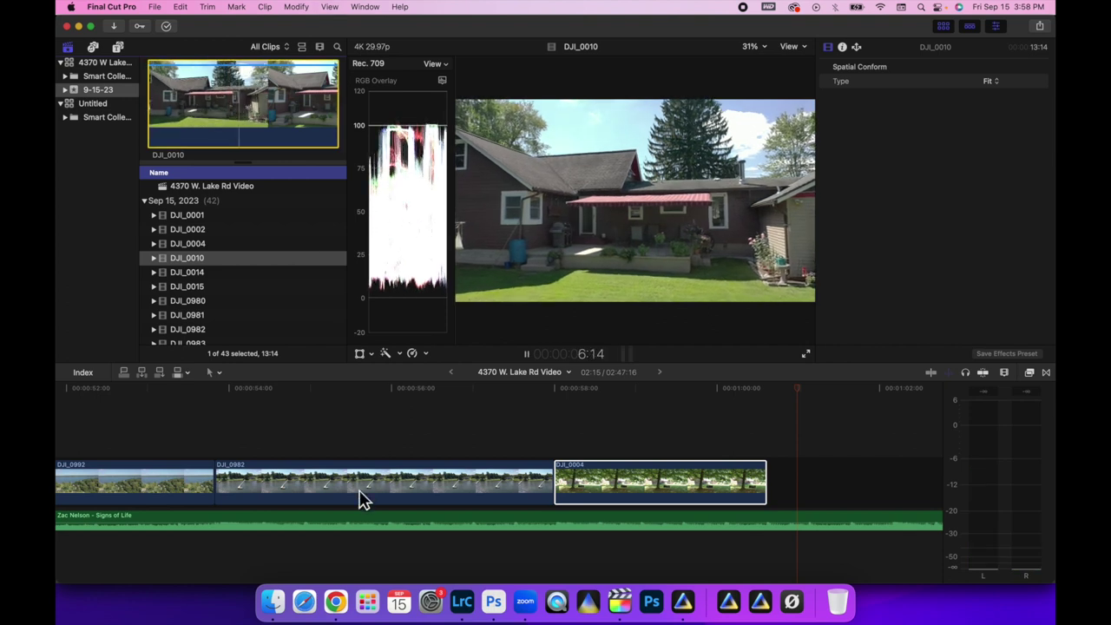
scroll(363, 499, "left", 15)
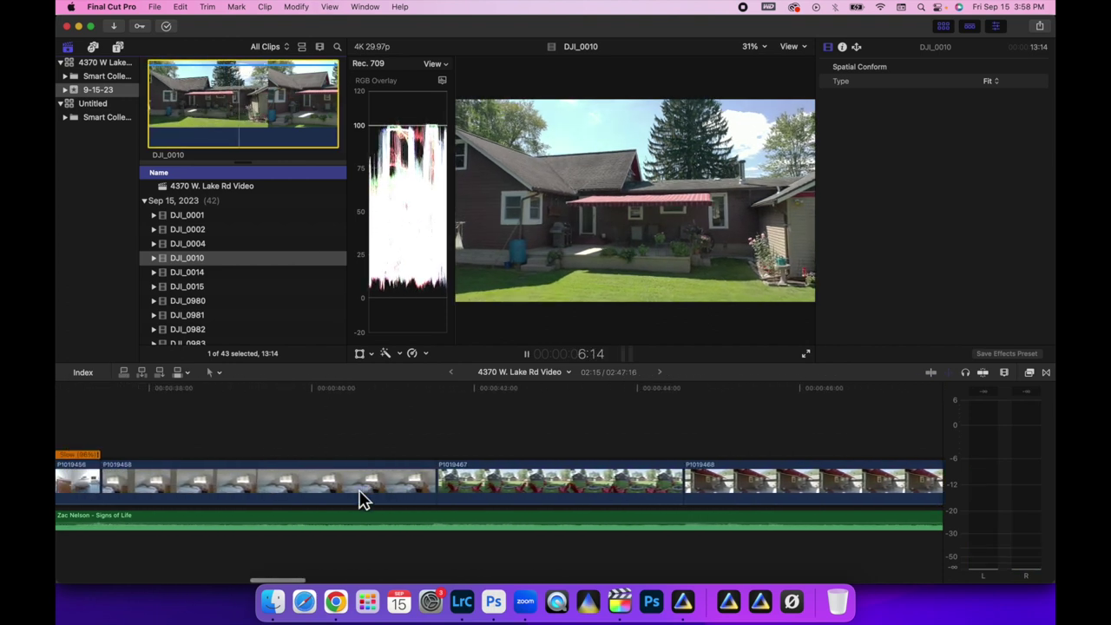
scroll(363, 499, "left", 2)
scroll(363, 499, "left", 8)
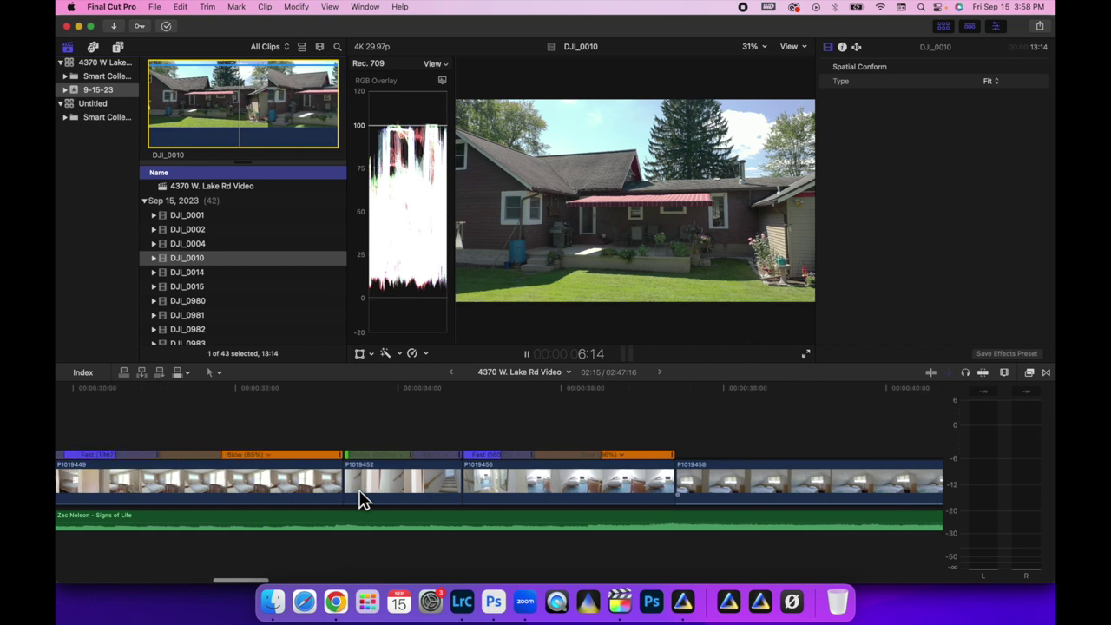
scroll(292, 473, "left", 20)
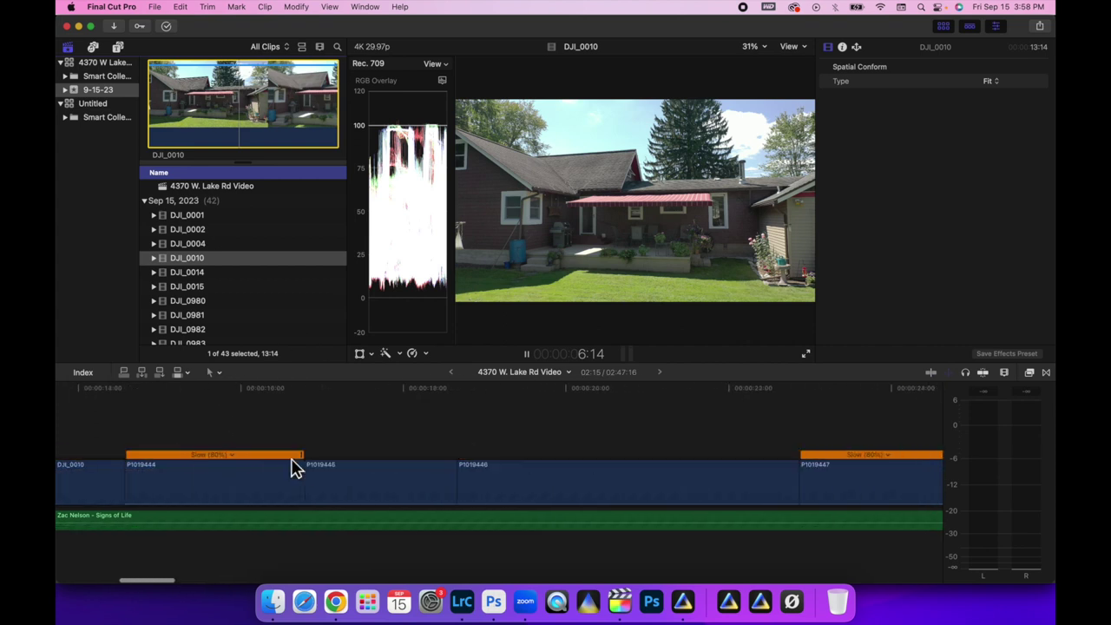
- Preview drone clips DJI_0014, DJI_0015, DJI_0980, then DJI_0015 and DJI_0010 again
left_click(193, 273)
left_click(200, 287)
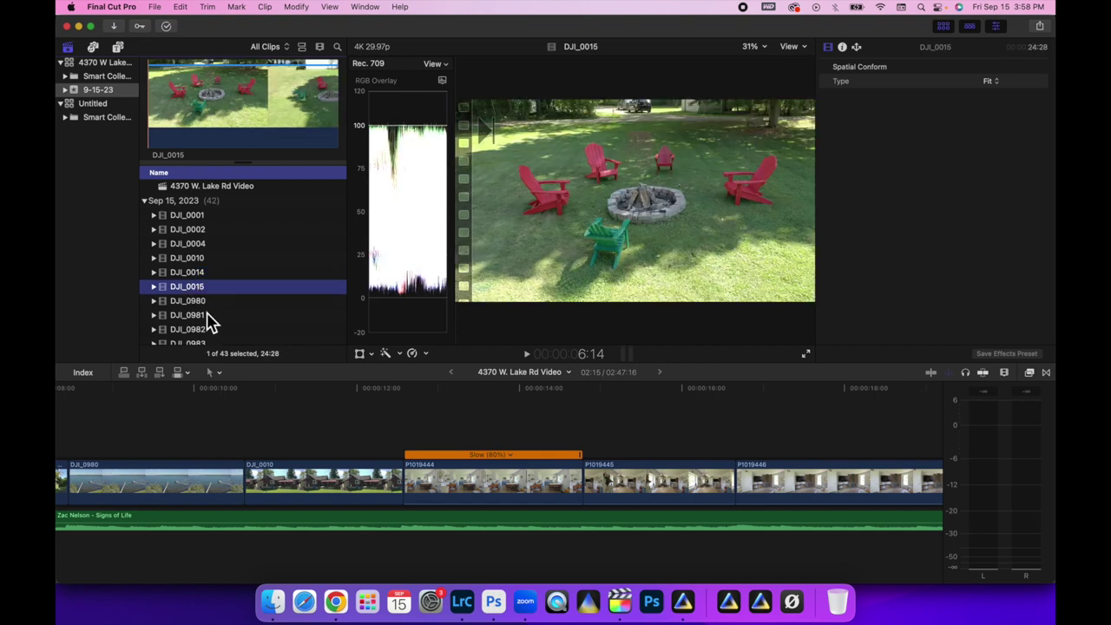
left_click(196, 302)
left_click(199, 290)
left_click(204, 255)
- Preview lake aerial DJI_0984, then load aerial clip DJI_0985 final? in the viewer
scroll(194, 321, "down", 2)
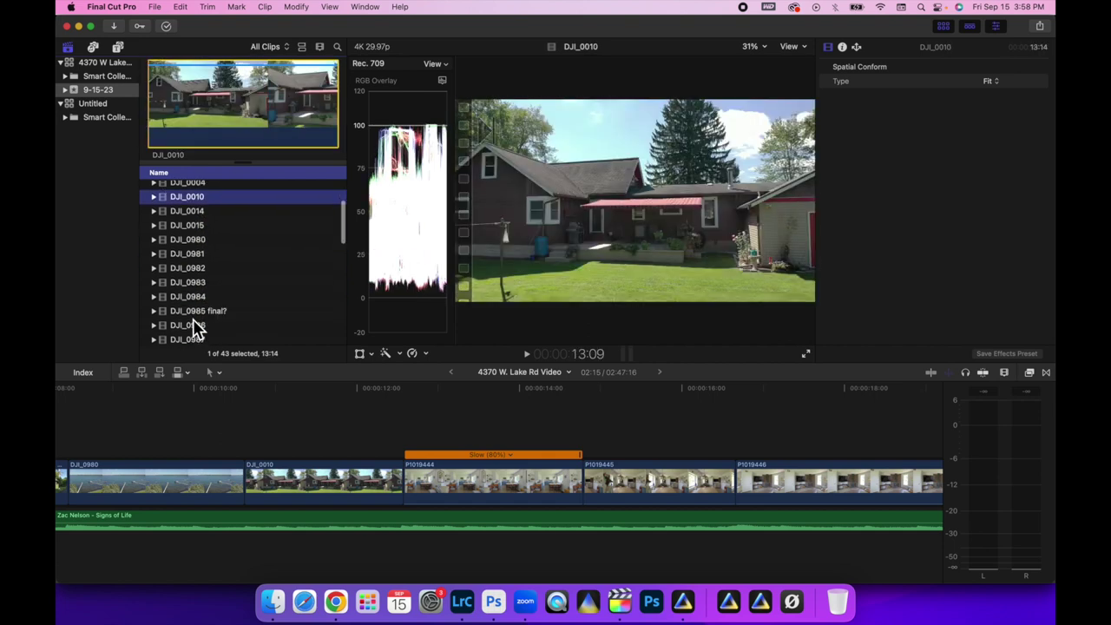
left_click(191, 298)
scroll(208, 340, "down", 1)
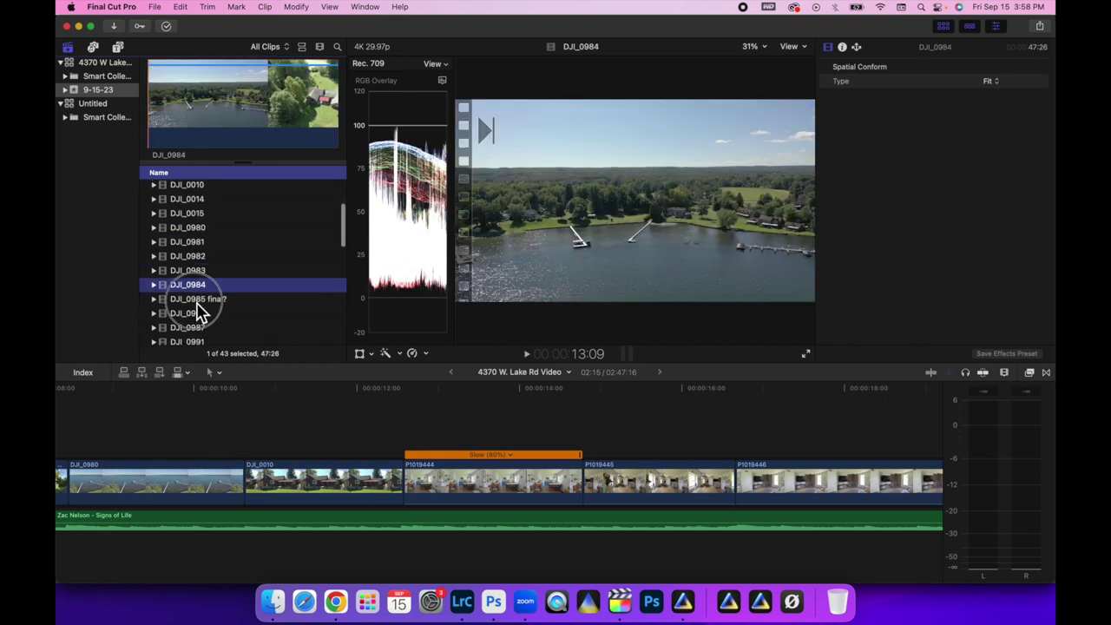
left_click(199, 300)
scroll(434, 414, "right", 15)
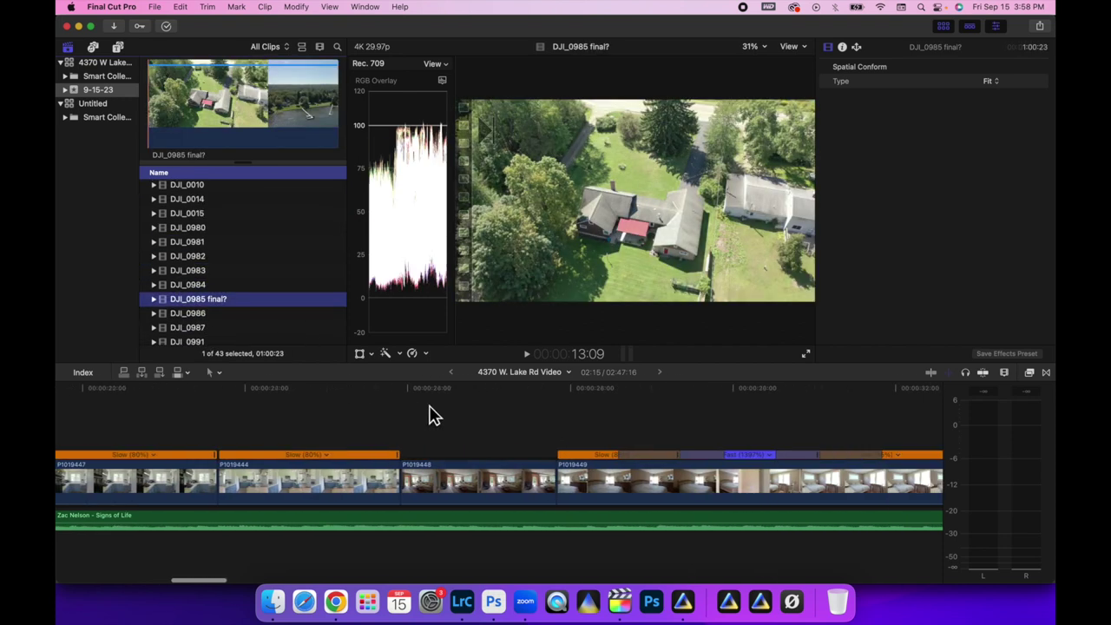
scroll(436, 417, "right", 8)
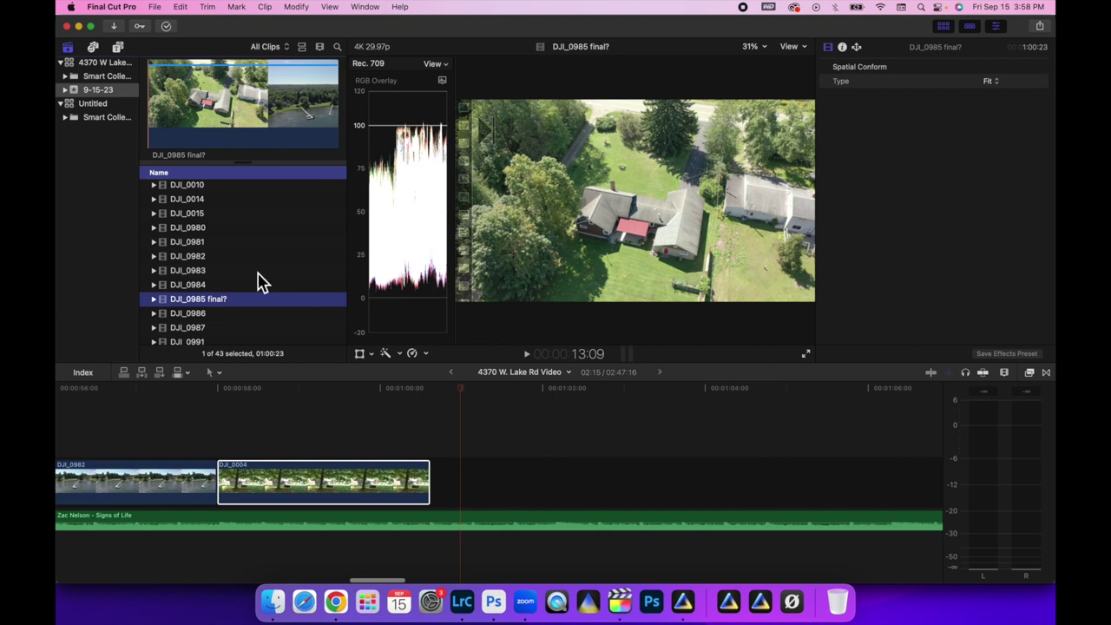
- Append DJI_0985 final? to the storyline end, play it, then delete it
left_click_drag(380, 387, 440, 463)
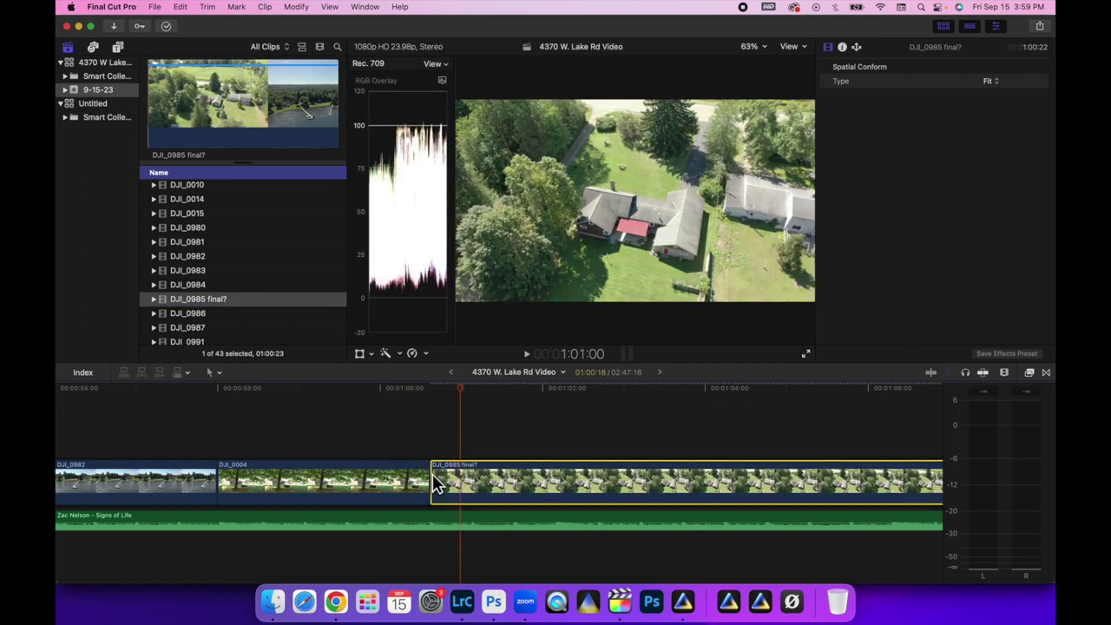
left_click(448, 402)
key("space")
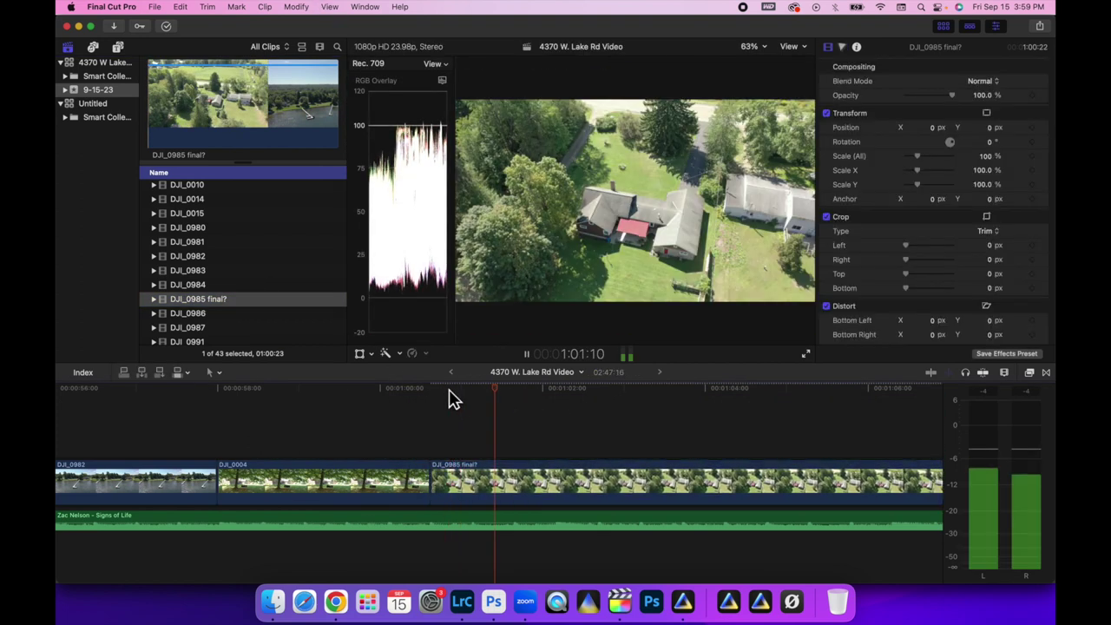
key("space")
left_click(518, 487)
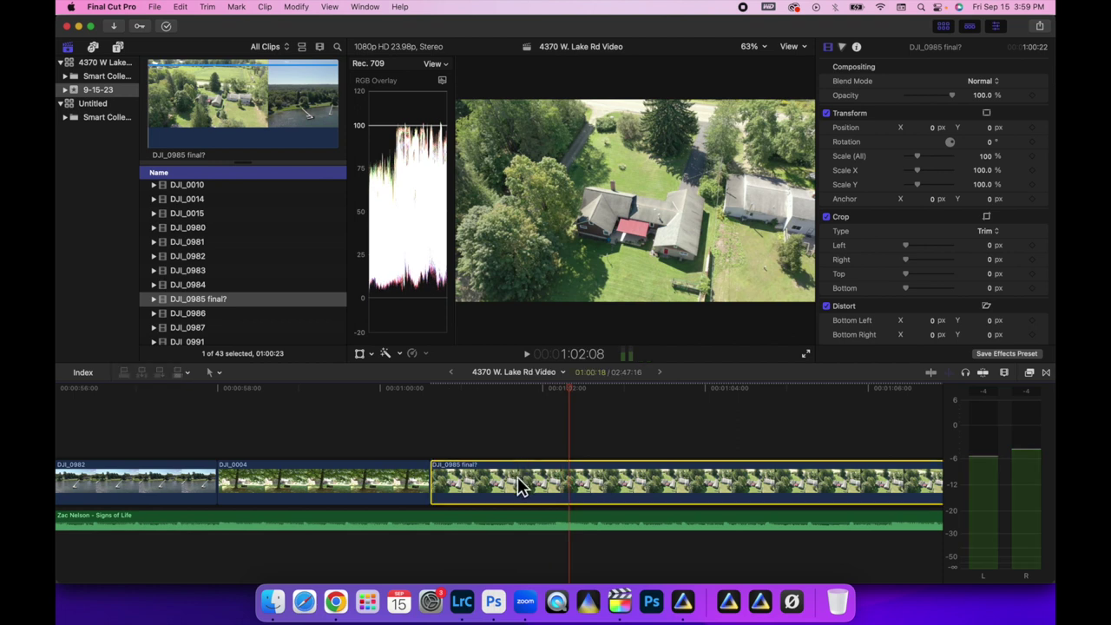
key("Delete")
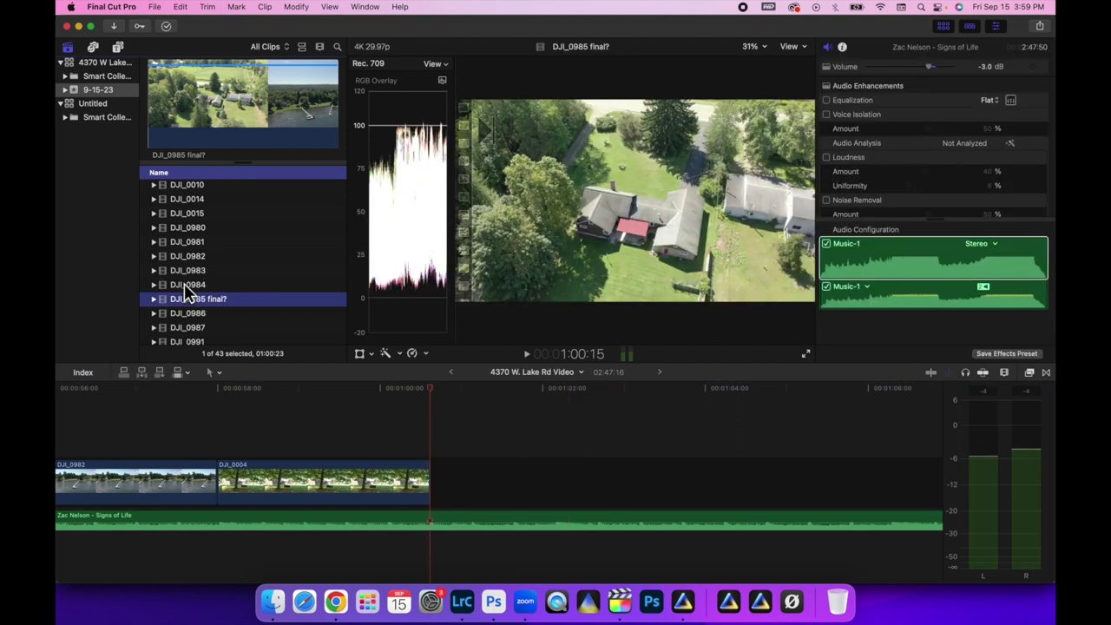
- Preview clips DJI_0984, DJI_0982, DJI_0015, DJI_0004 and aerial DJI_0987
left_click(186, 287)
left_click(190, 257)
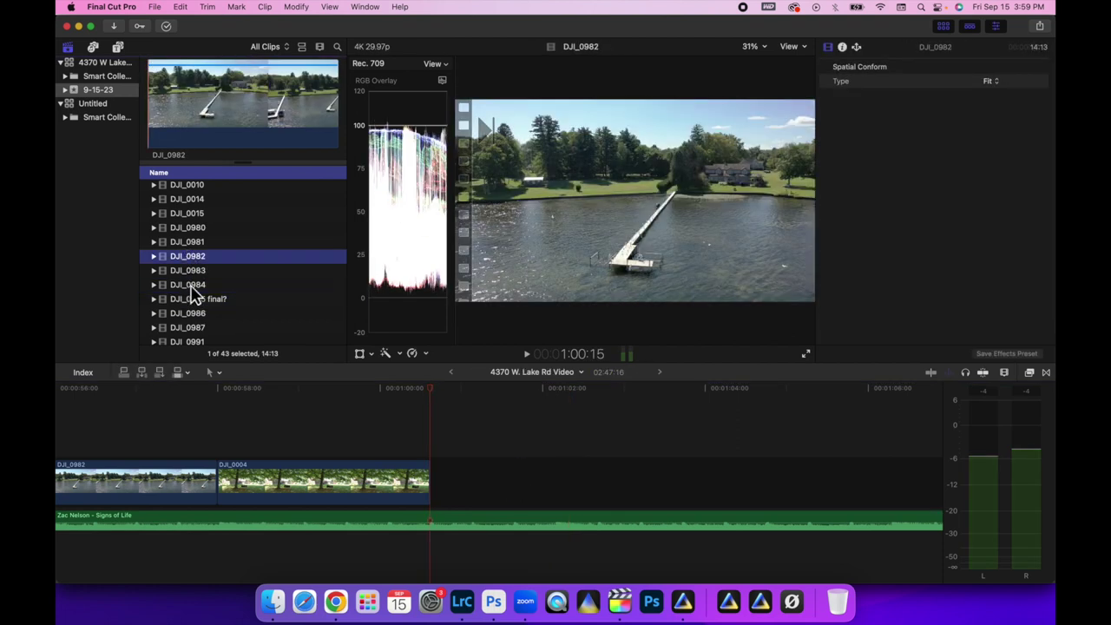
left_click(183, 213)
scroll(183, 211, "up", 2)
left_click(183, 213)
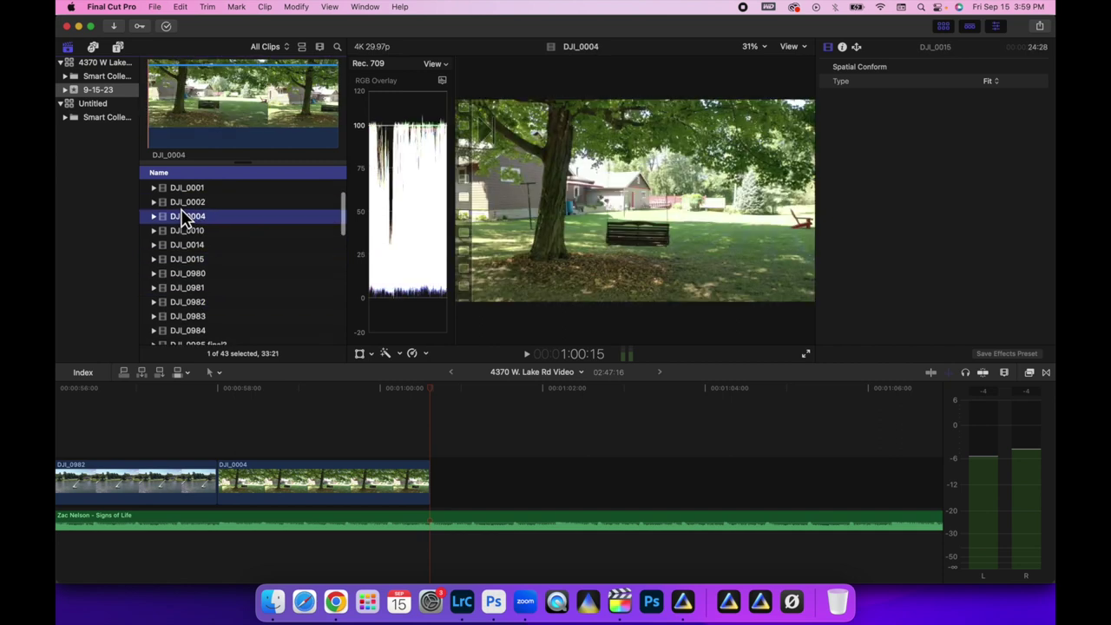
scroll(183, 212, "down", 3)
left_click(187, 304)
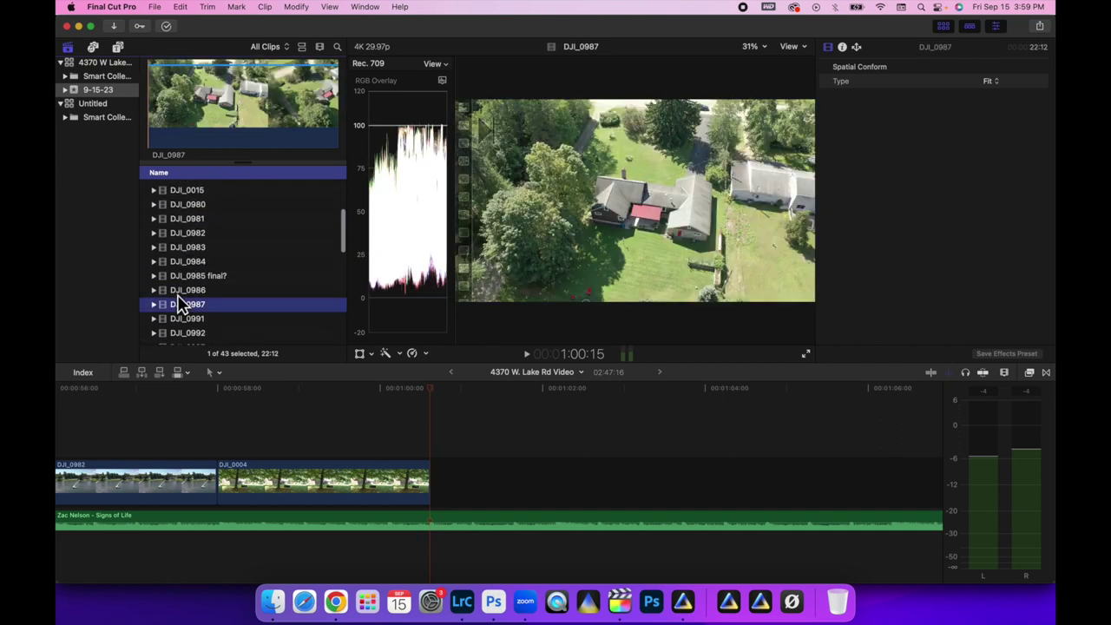
scroll(181, 304, "down", 2)
- Preview clips DJI_0991, lake aerial DJI_0992, driveway DJI_0997 and lake aerial DJI_0981
left_click(188, 287)
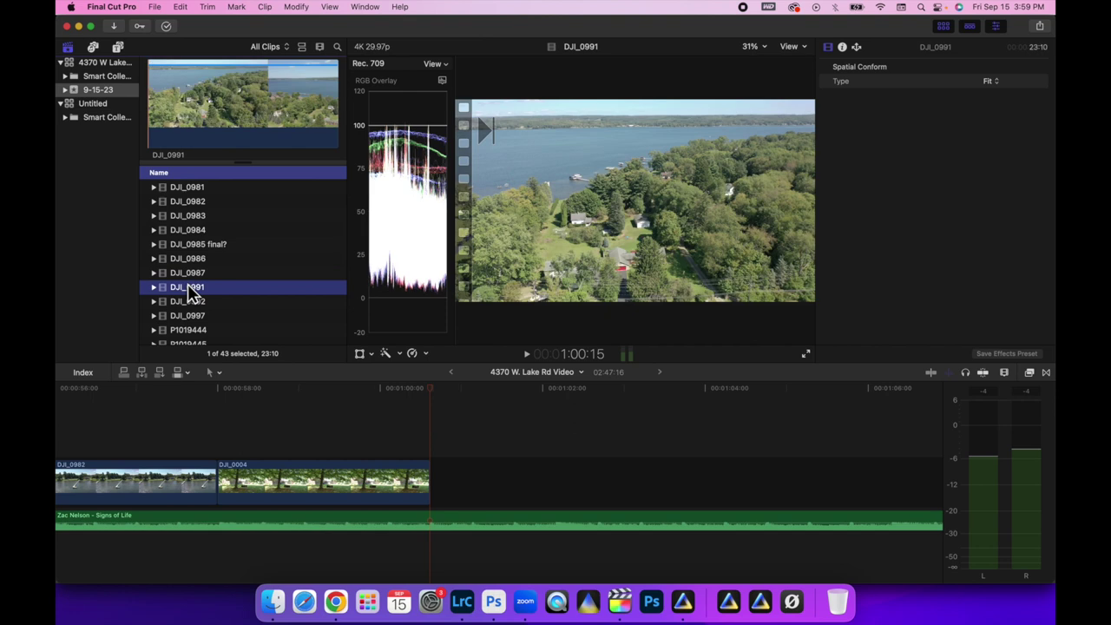
left_click(187, 303)
left_click(186, 320)
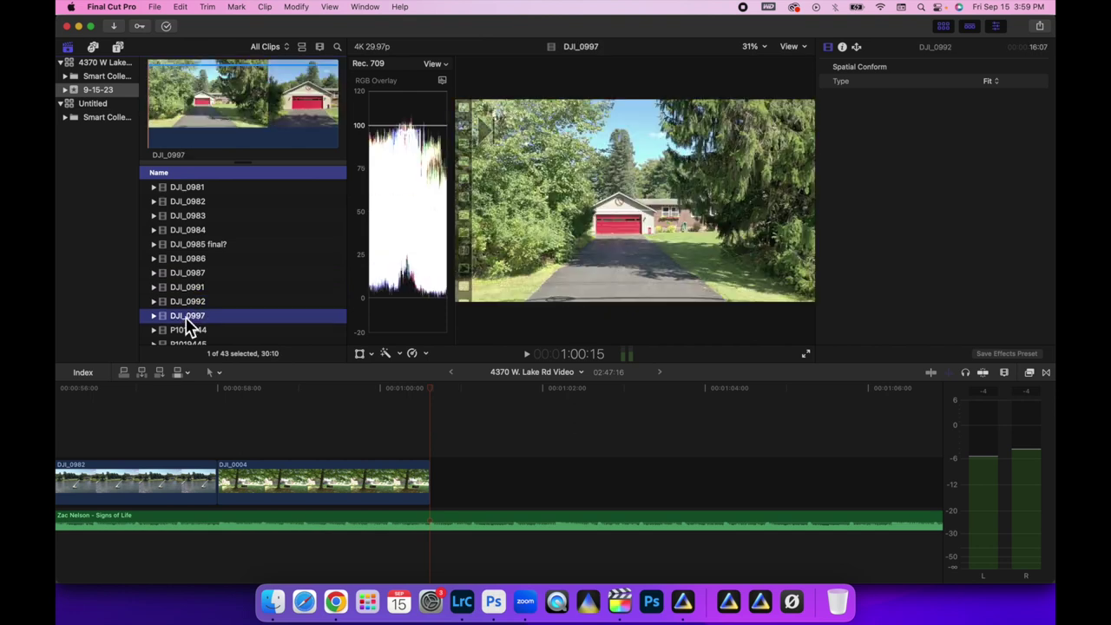
scroll(187, 323, "up", 1)
left_click(189, 208)
scroll(191, 267, "up", 6)
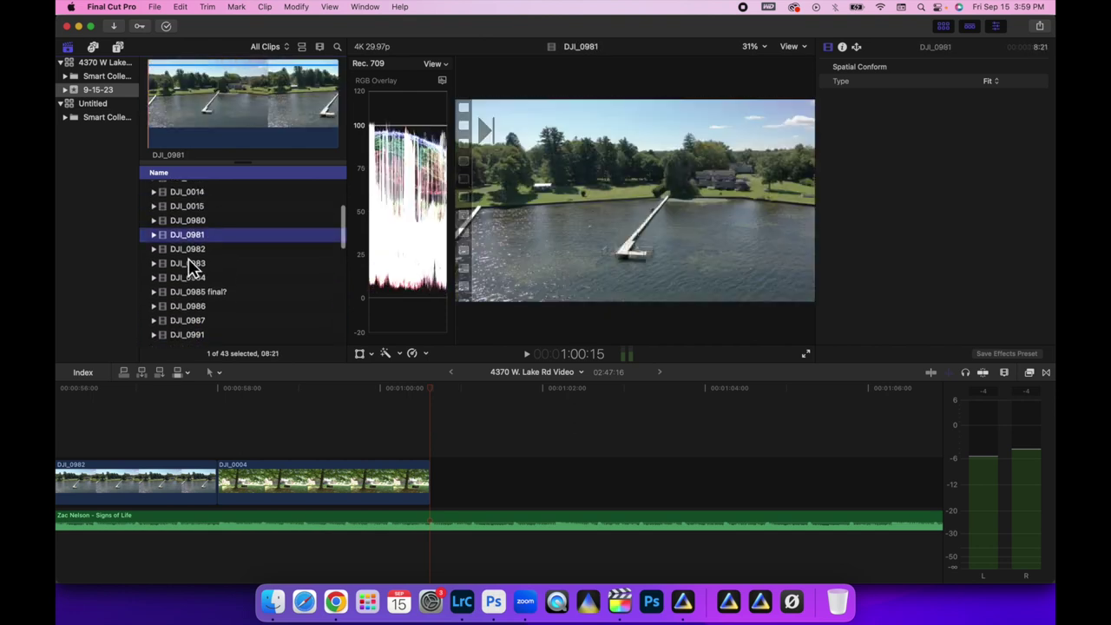
scroll(191, 267, "down", 10)
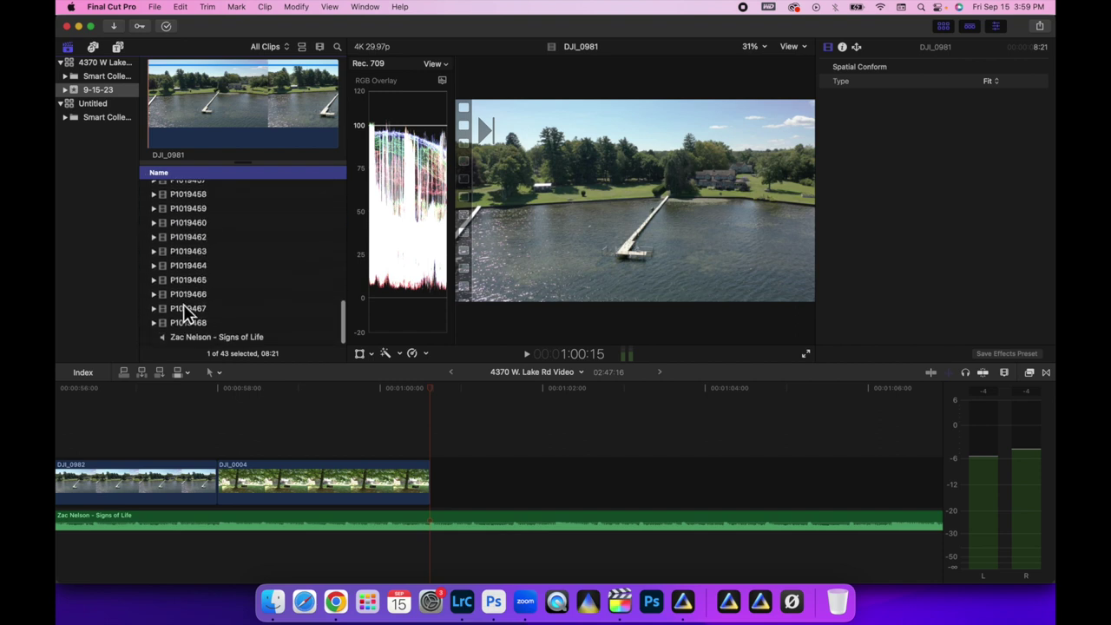
- Preview P1019467 and P1019466, then play lawn clip P1019465
left_click(187, 309)
left_click(185, 295)
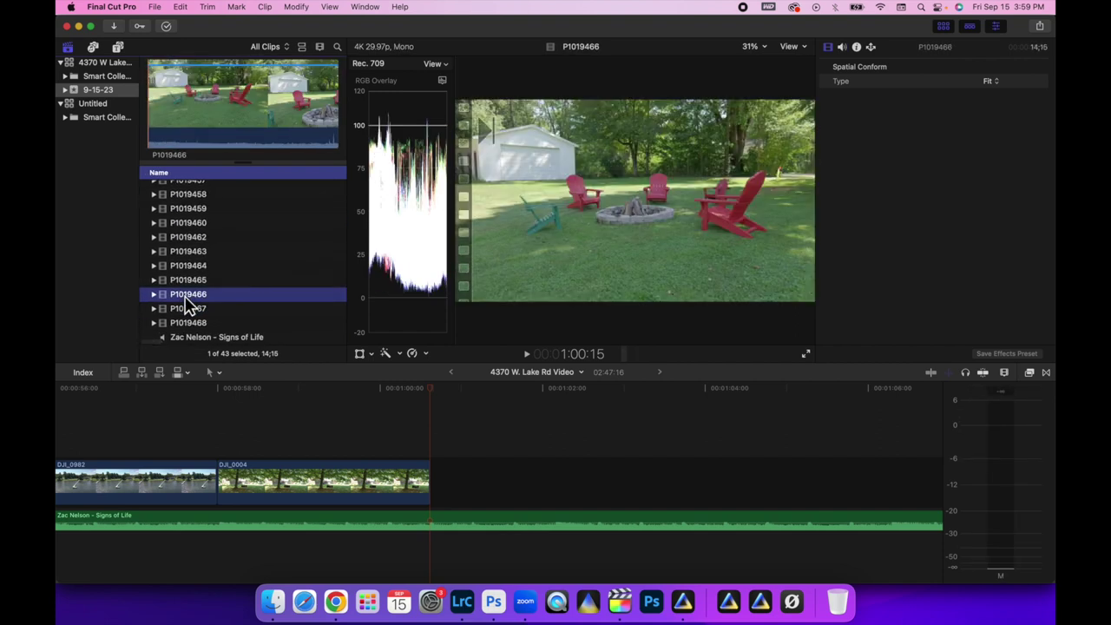
left_click(185, 281)
key("Up")
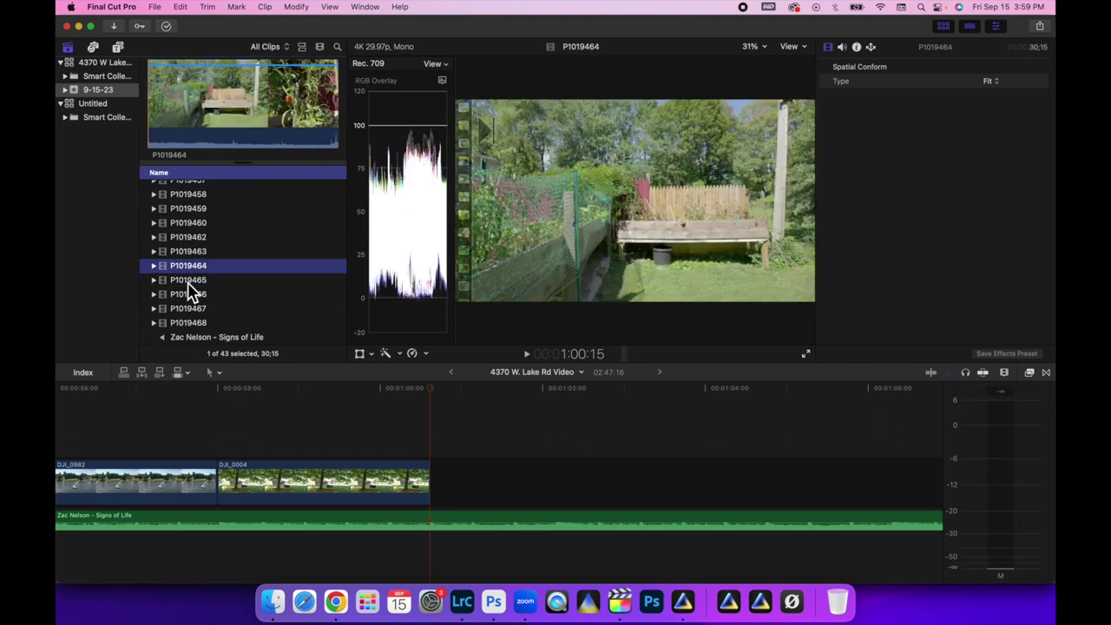
key("Down")
left_click(194, 137)
key("space")
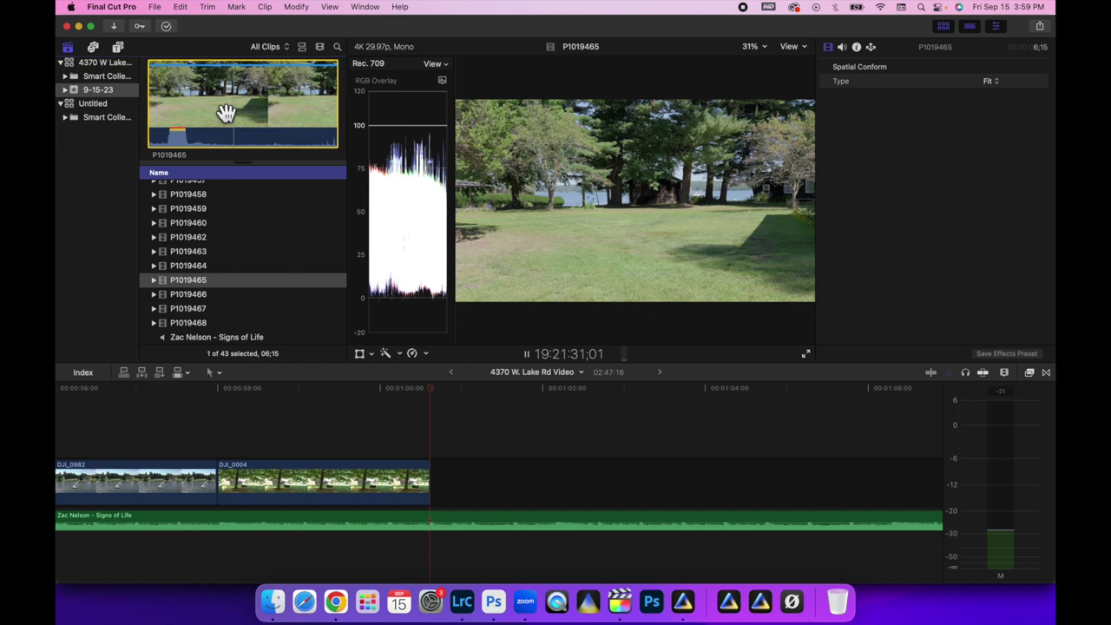
- Append P1019465 after DJI_0004 and lengthen DJI_0004 by about four seconds
left_click_drag(226, 113, 286, 208)
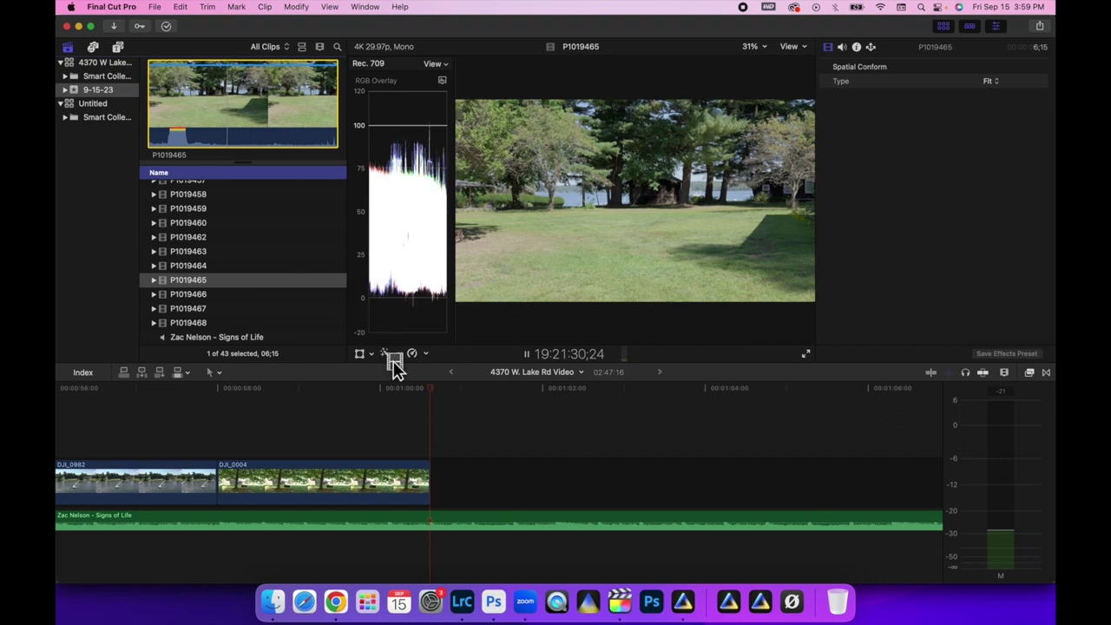
left_click_drag(395, 368, 447, 480)
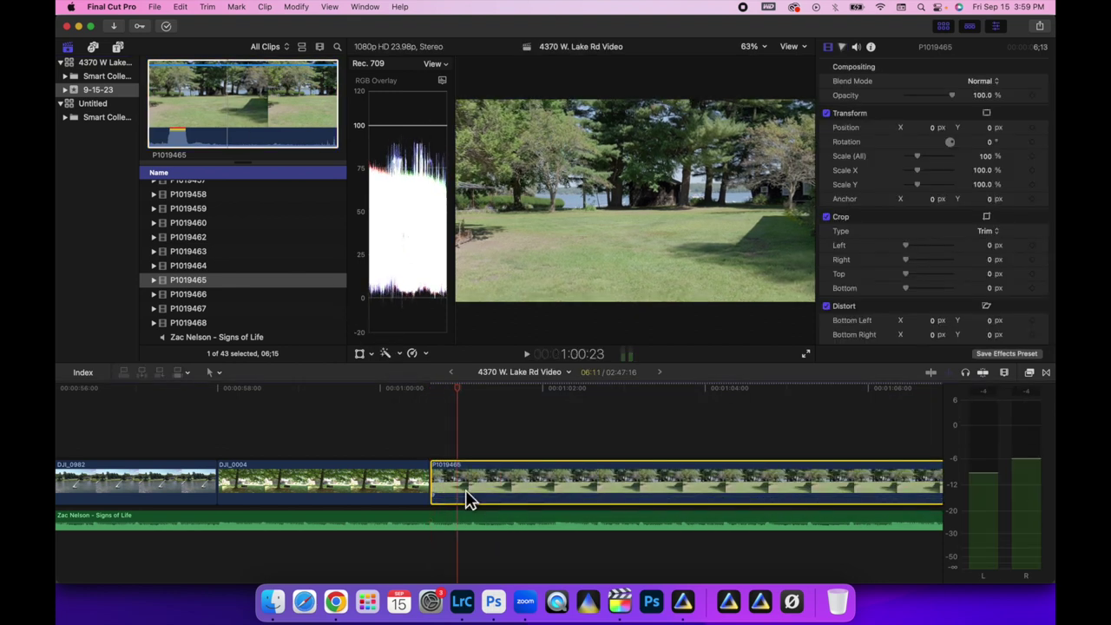
left_click(424, 480)
left_click_drag(424, 480, 757, 480)
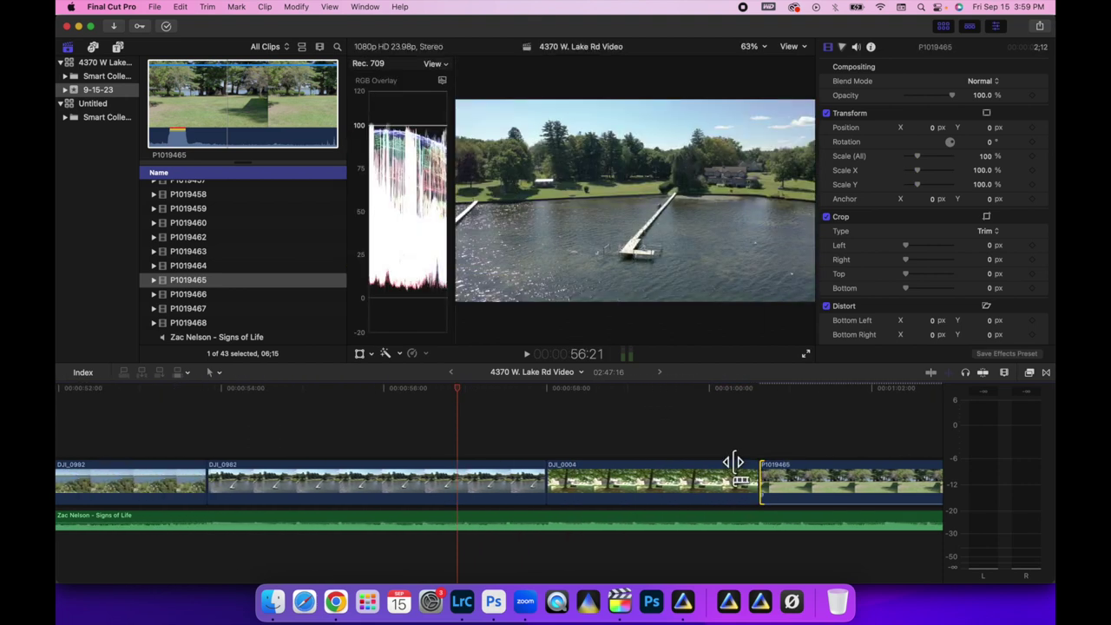
- Play back the new edit and trim P1019465's end to 1:02:04
left_click(548, 390)
key("space")
key("space")
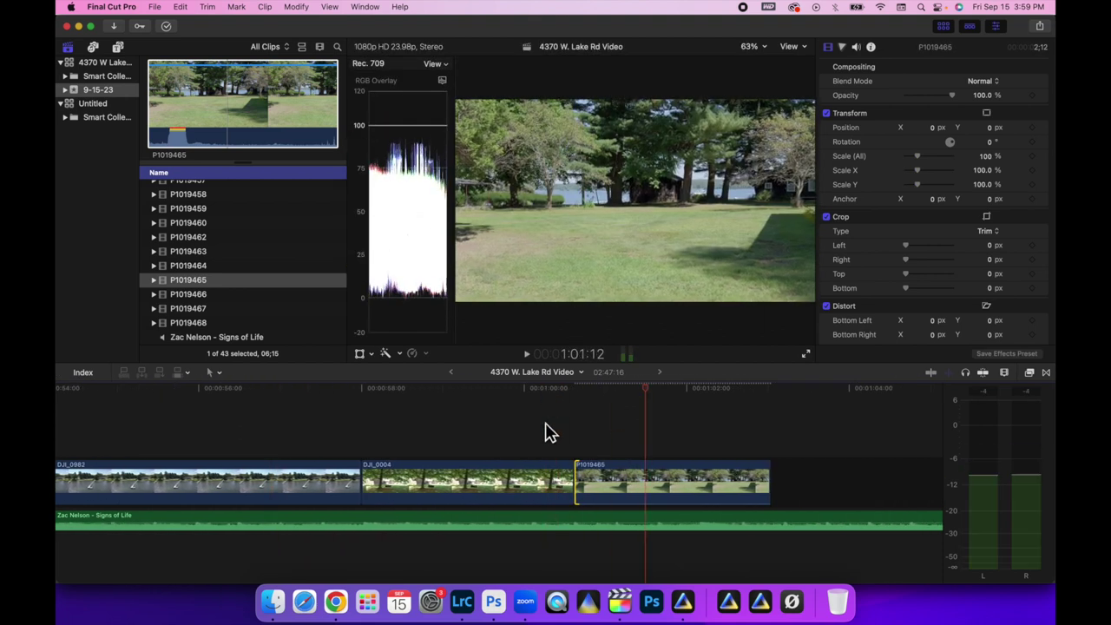
left_click(345, 389)
key("space")
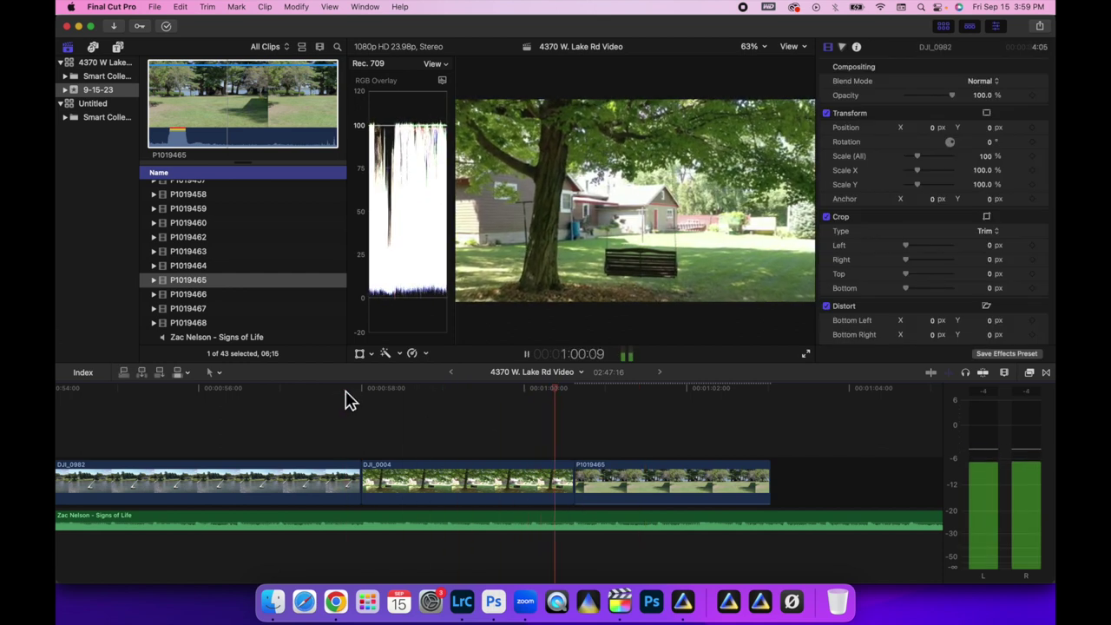
key("space")
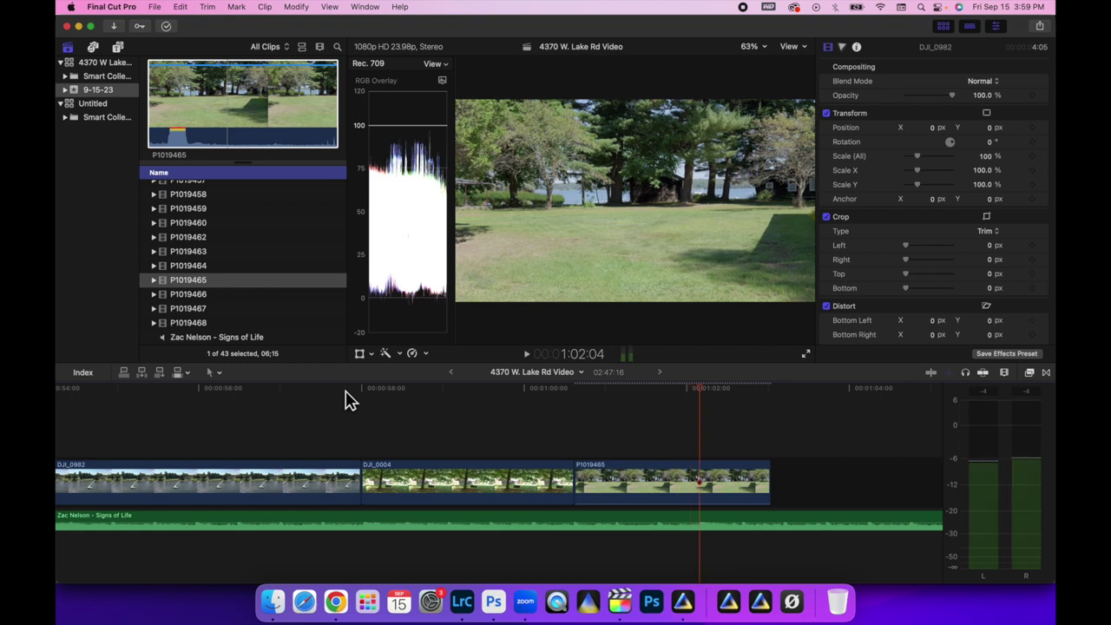
left_click_drag(760, 481, 697, 480)
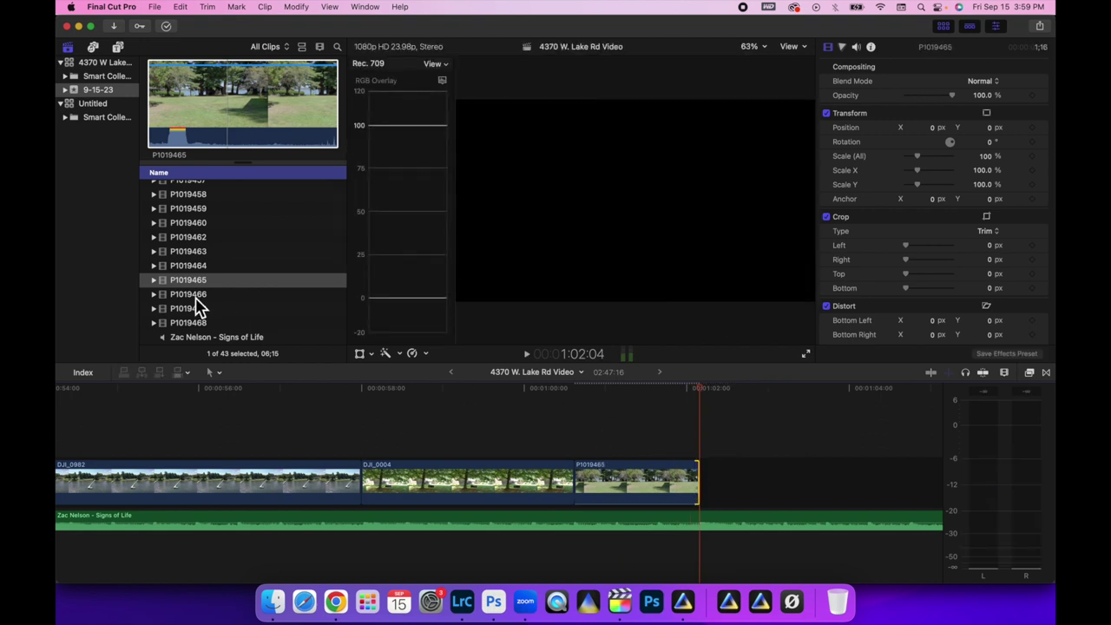
left_click(196, 296)
- Preview patio clip P1019460, stairway P1019456 and bedroom doorway clip P1019454
left_click(181, 224)
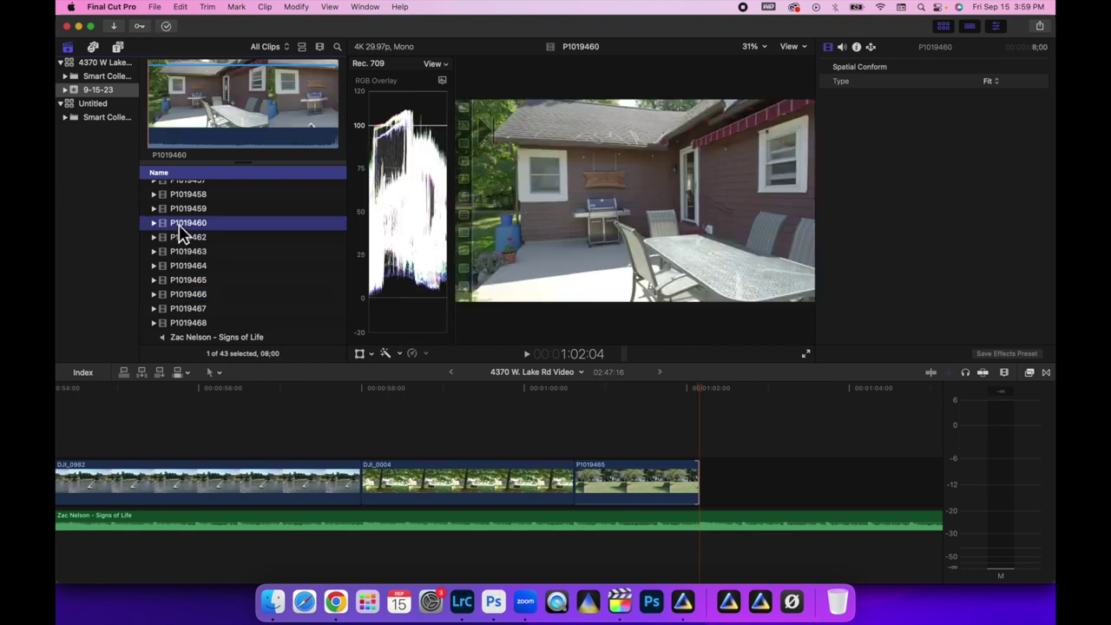
scroll(180, 230, "up", 2)
left_click(181, 224)
left_click(182, 189)
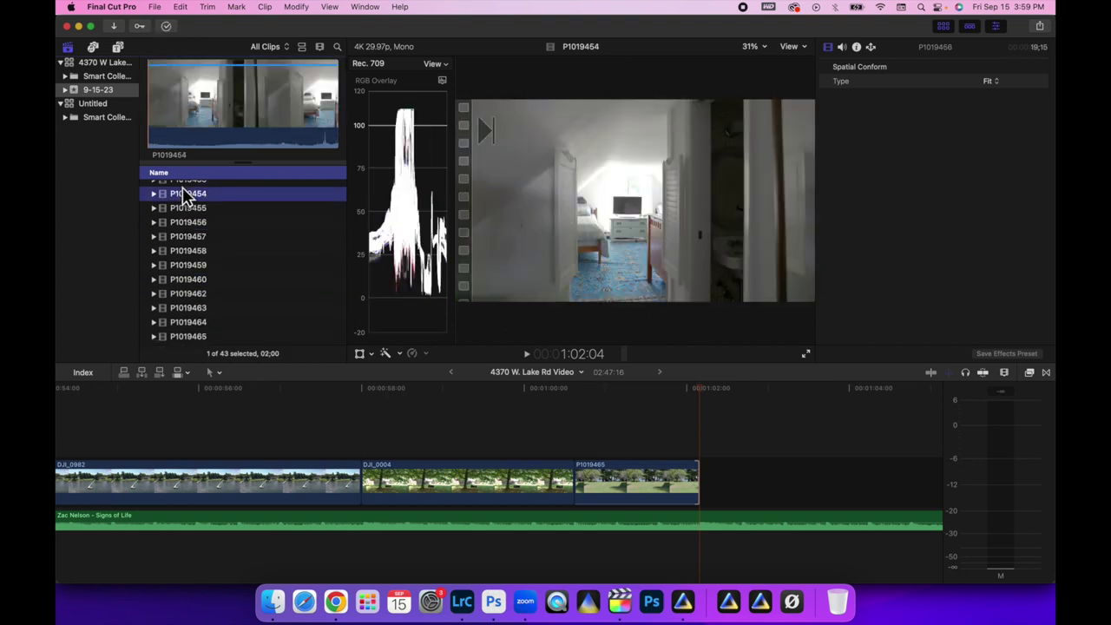
scroll(178, 267, "up", 3)
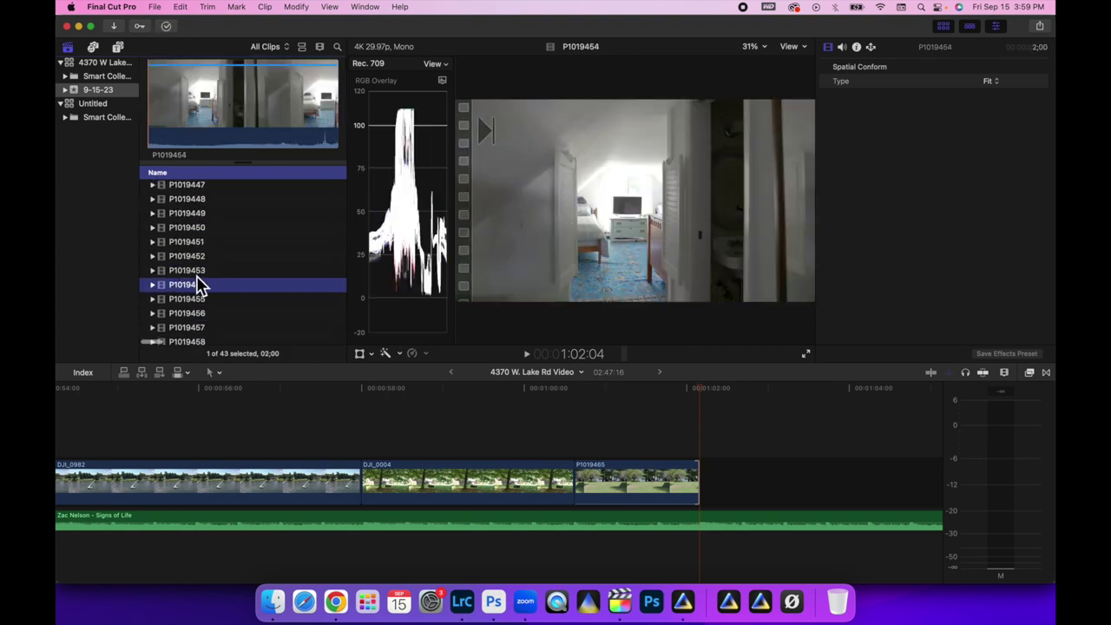
scroll(199, 285, "down", 2)
left_click(198, 278)
scroll(184, 318, "down", 3)
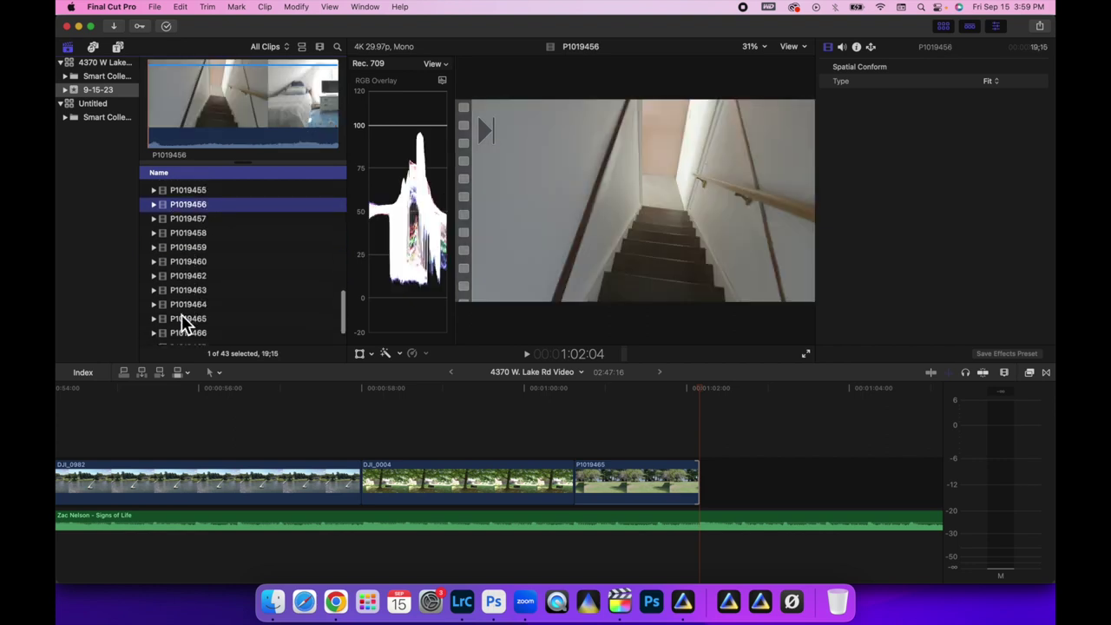
- Play garden bench clip P1019464, then load P1019465 and P1019466
left_click(186, 310)
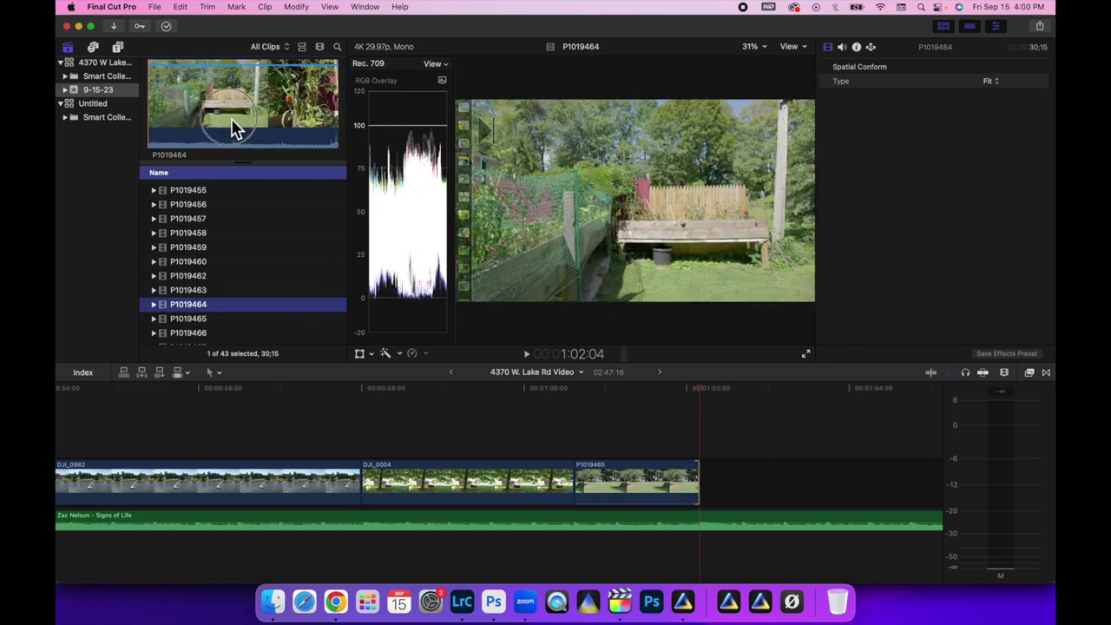
left_click(236, 128)
key("space")
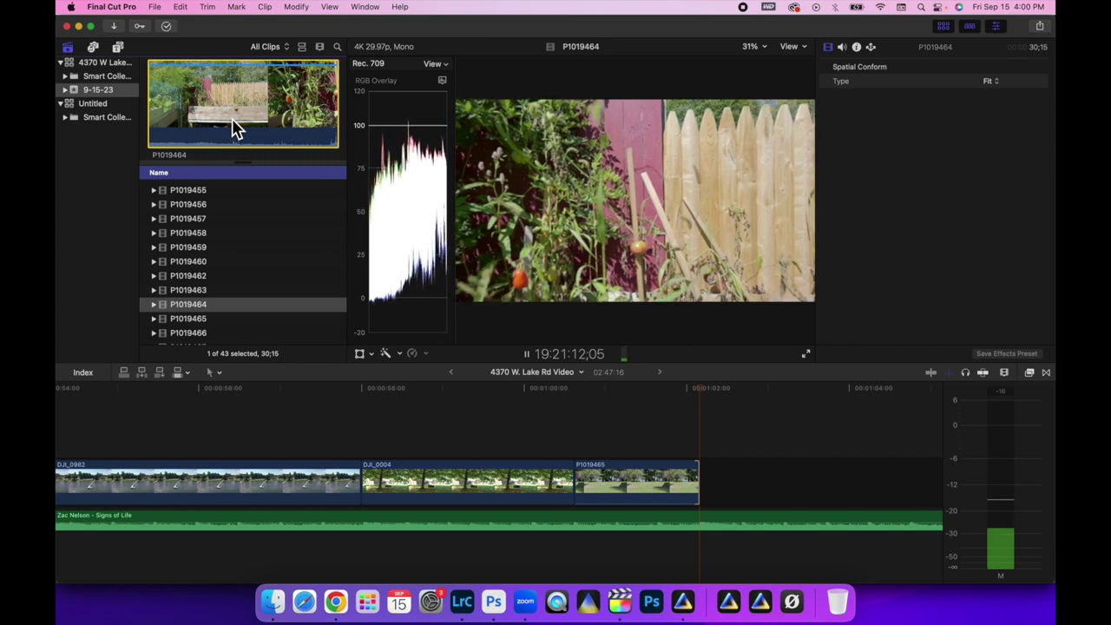
left_click(189, 319)
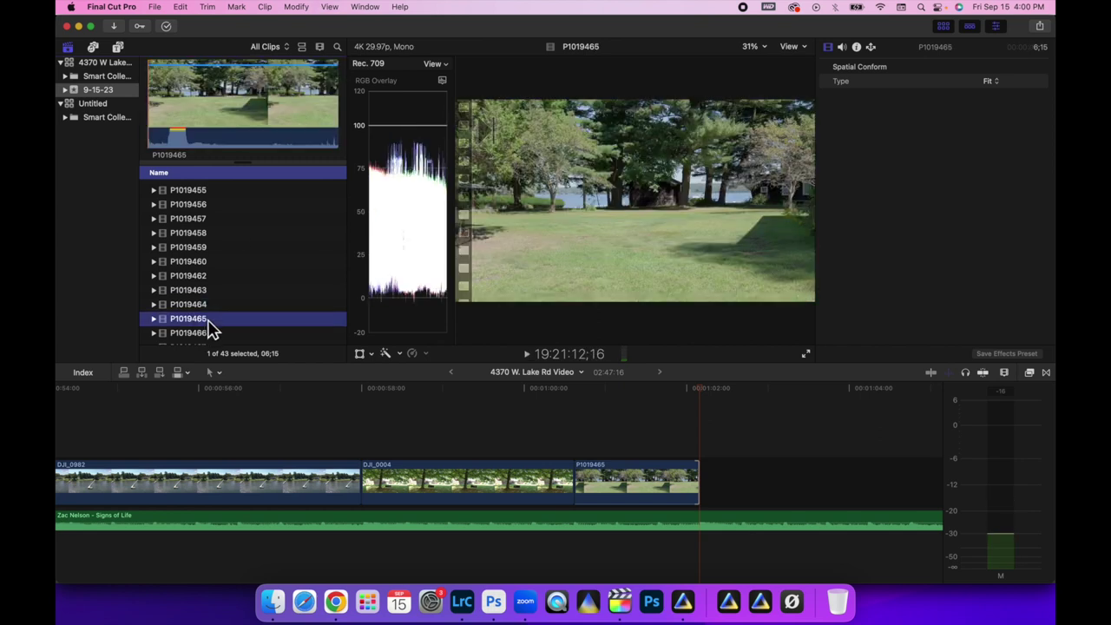
left_click(205, 334)
- Load clips P1019457, P1019458 and P1019459, then play patio clip P1019460
scroll(203, 338, "up", 3)
left_click(187, 283)
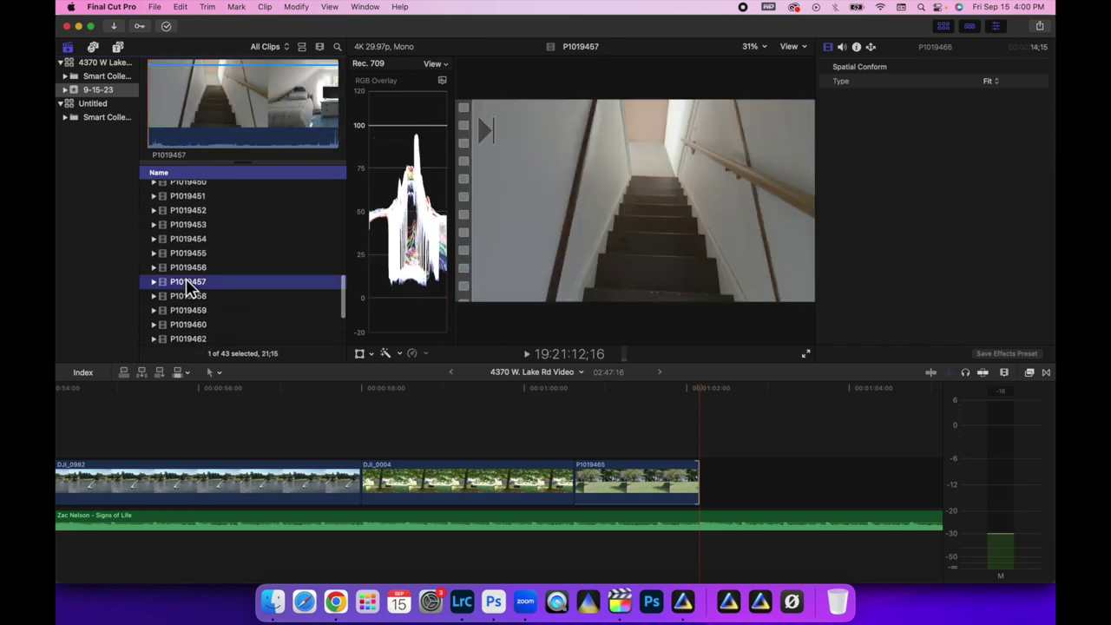
left_click(187, 297)
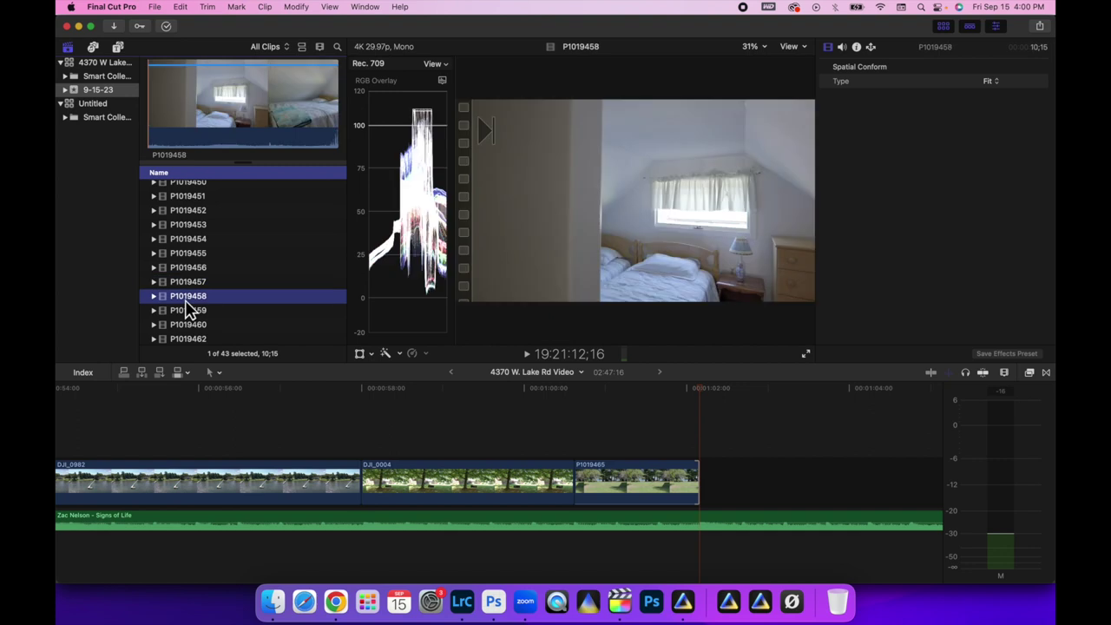
left_click(189, 309)
key("Down")
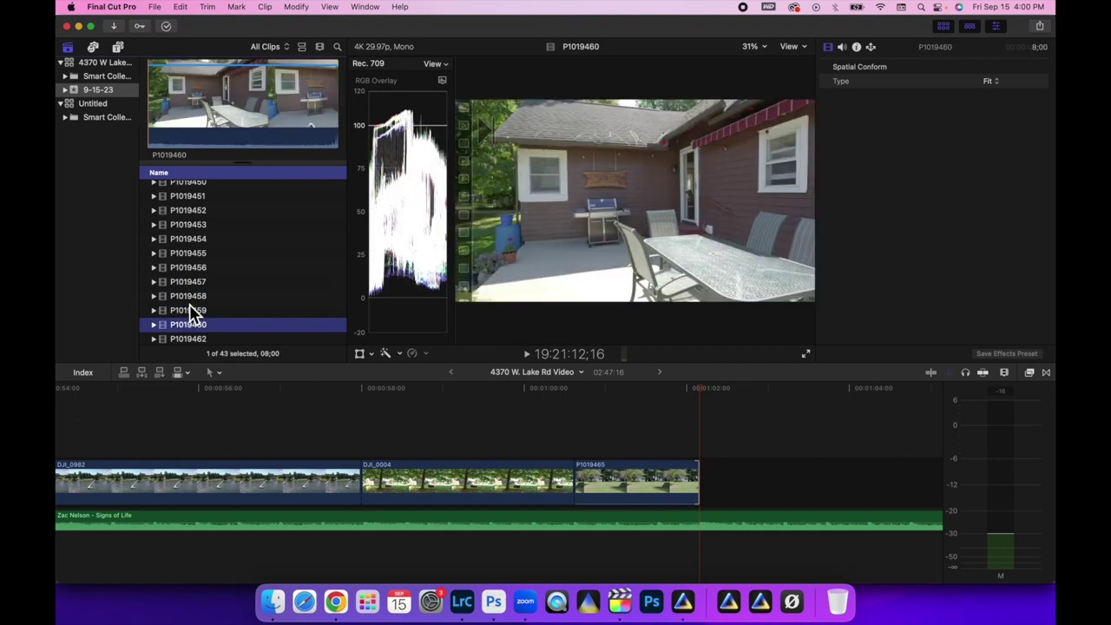
left_click(198, 115)
key("space")
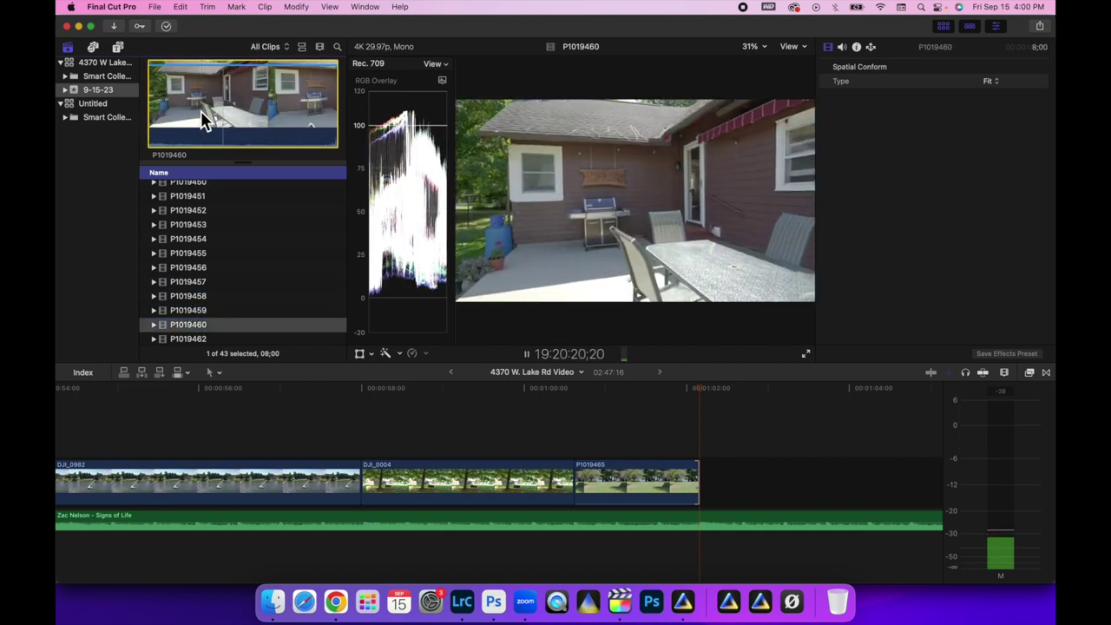
- Load patio clip P1019462, then backyard lawn clip P1019463
left_click(184, 339)
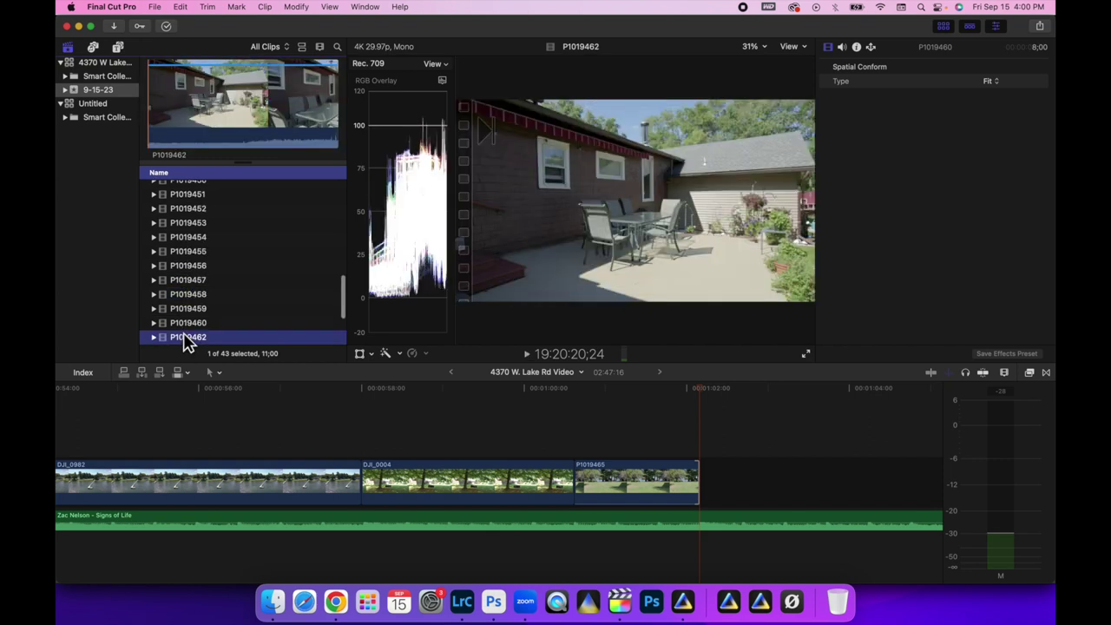
scroll(228, 275, "down", 2)
left_click(191, 319)
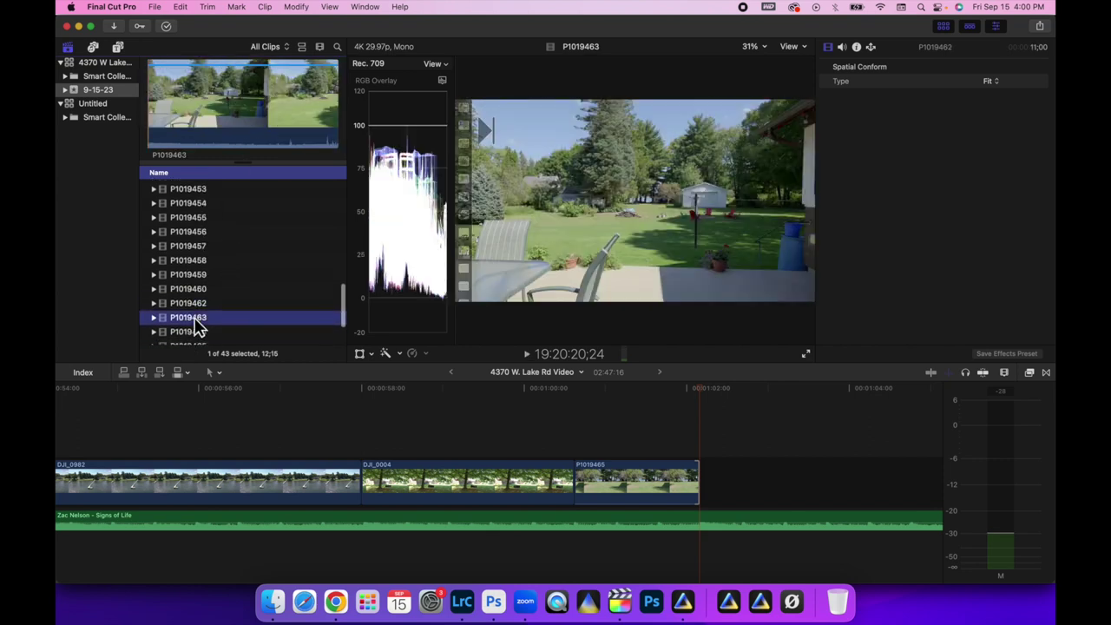
- Add P1019463 to the timeline, move it earlier, and mute its volume to -∞ dB
left_click_drag(179, 104, 703, 460)
left_click_drag(750, 499, 136, 408)
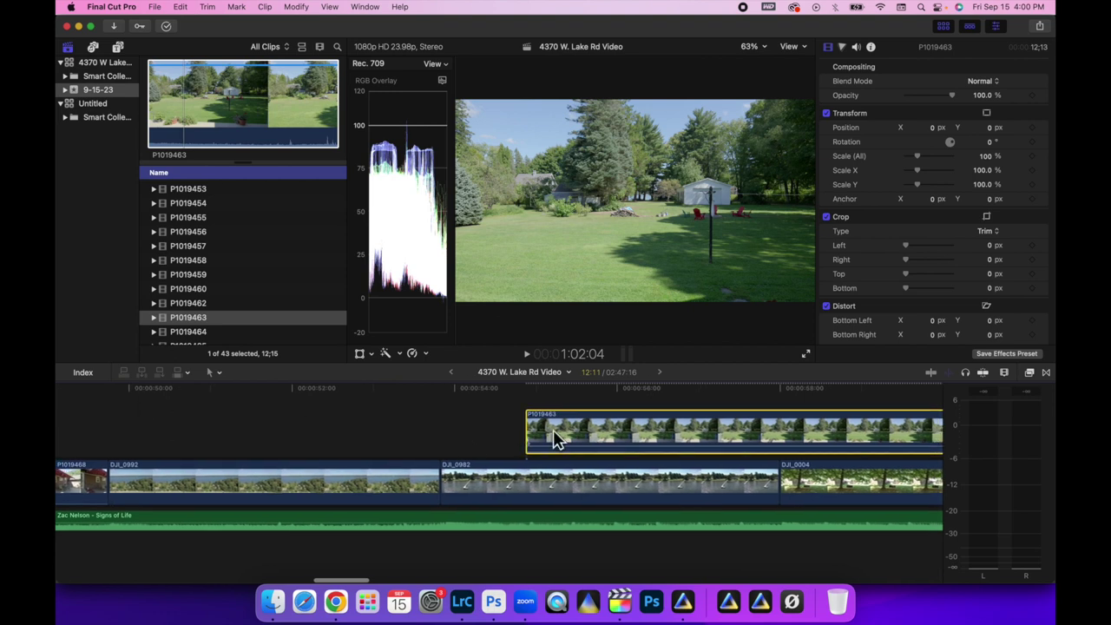
left_click_drag(553, 429, 159, 411)
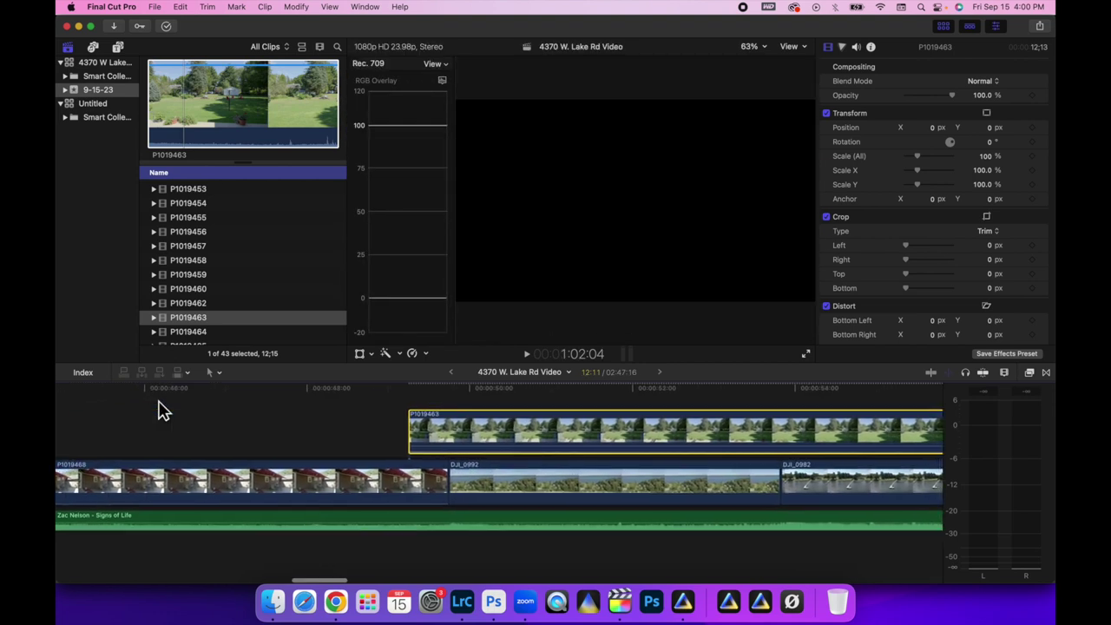
left_click_drag(389, 408, 98, 396)
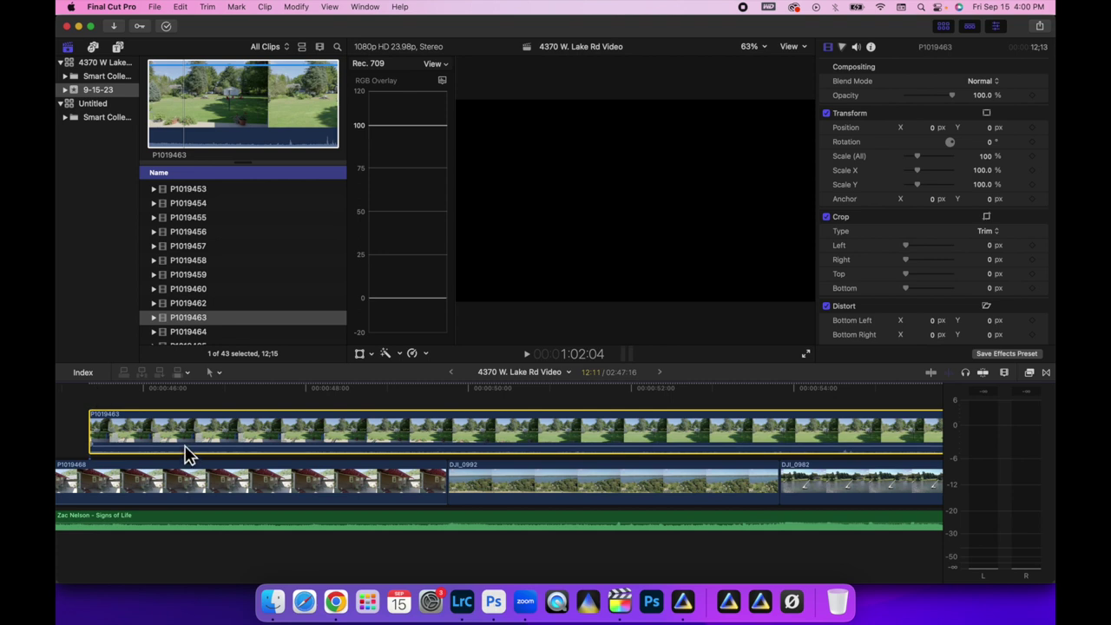
left_click_drag(191, 451, 191, 454)
- Trim P1019463's start, blade it at the playhead, and delete the extra end piece
left_click_drag(93, 427, 432, 425)
key("space")
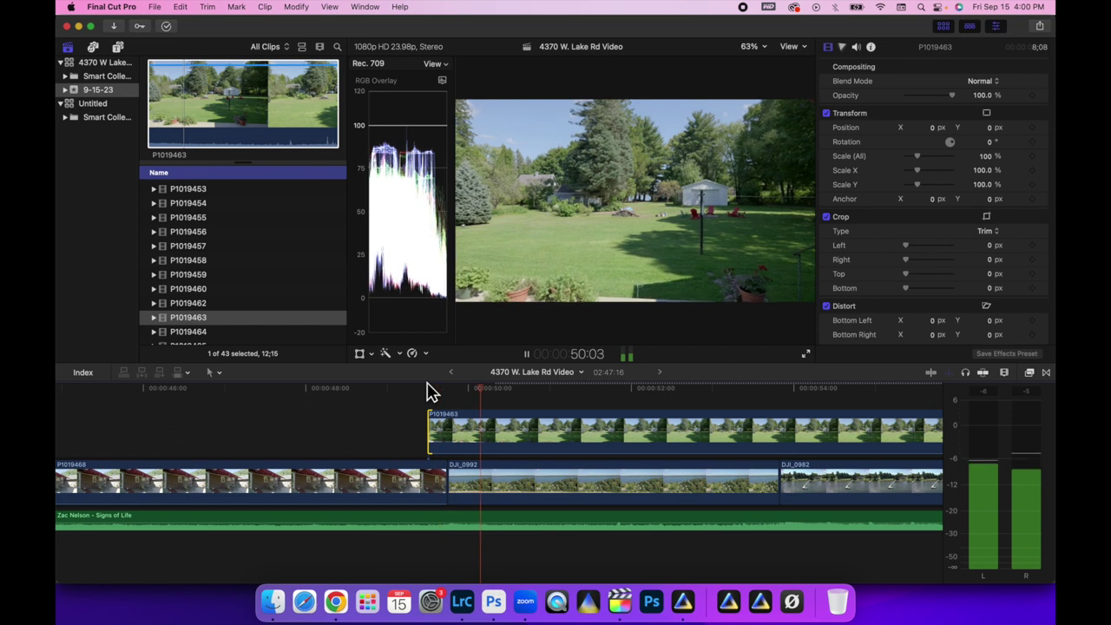
key("space")
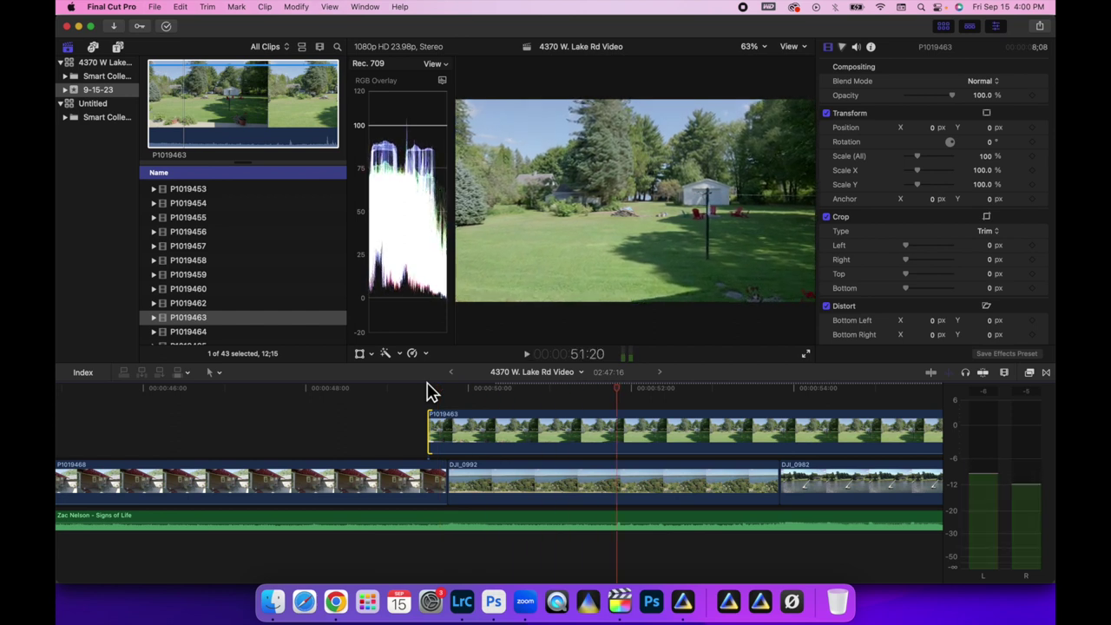
key("b")
left_click(616, 432)
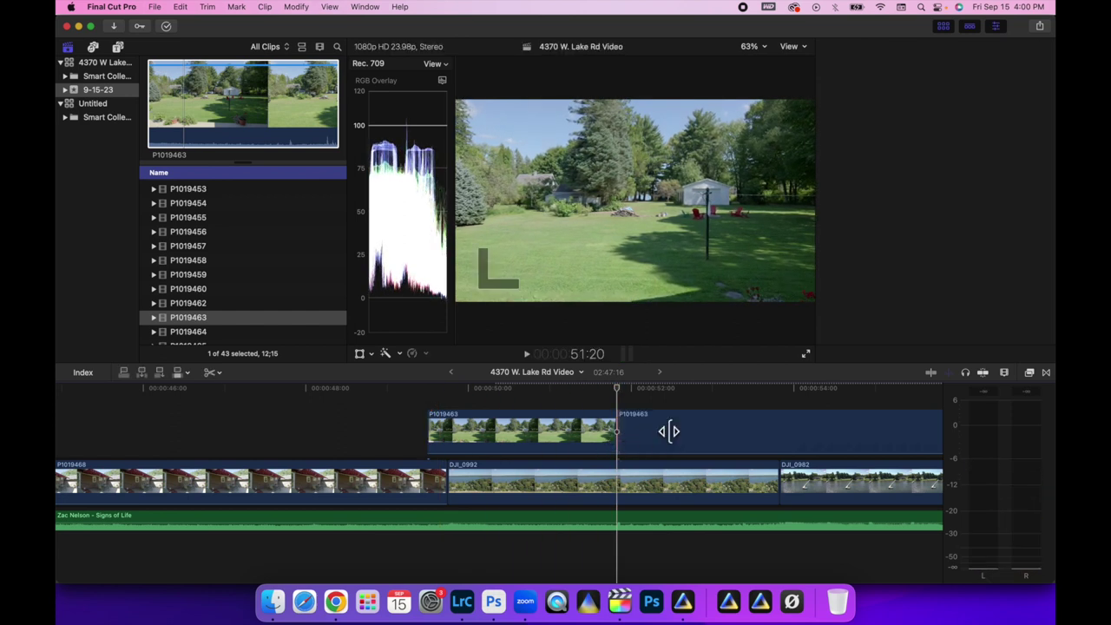
key("a")
left_click(664, 429)
key("Delete")
- Insert the shortened P1019463 into the storyline before patio clip P1019468
left_click(506, 444)
left_click_drag(506, 445, 256, 453)
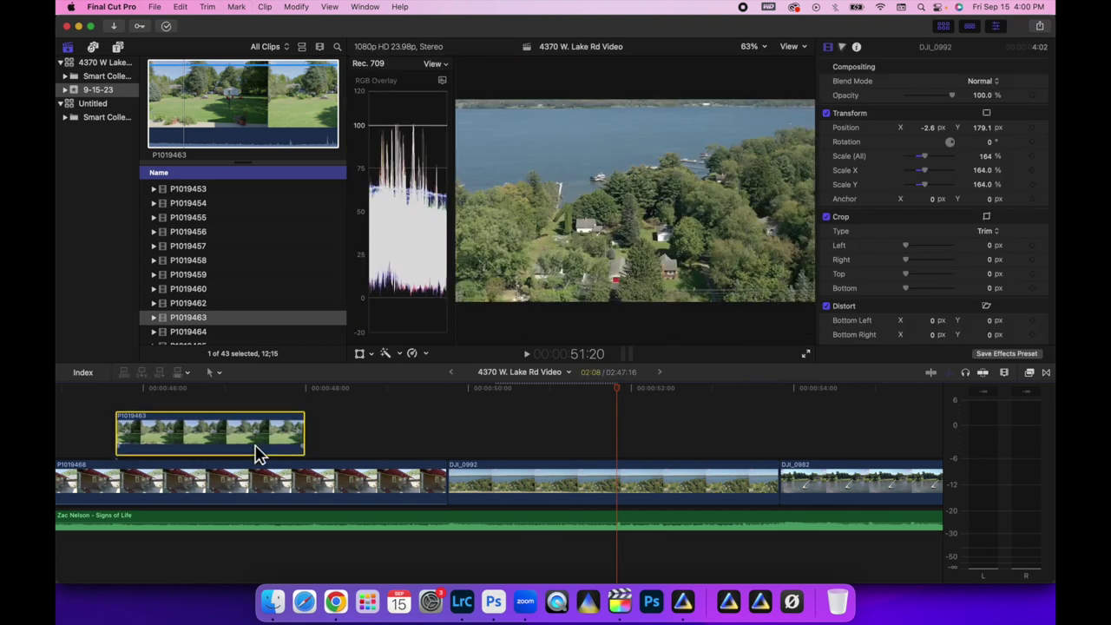
scroll(205, 400, "left", 5)
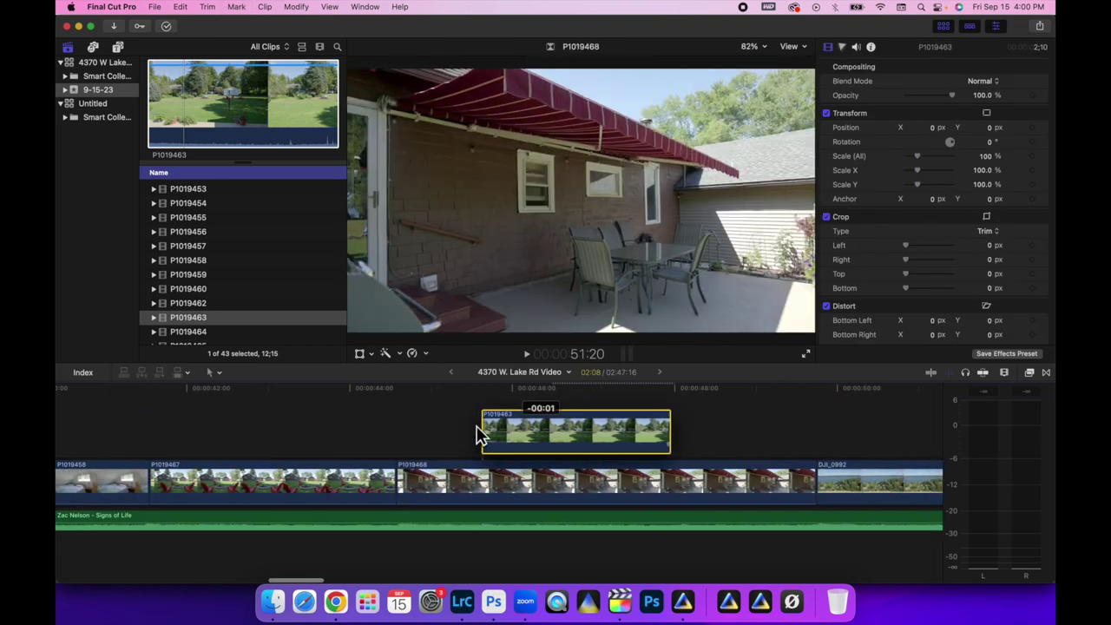
left_click_drag(499, 436, 420, 469)
- Review from about 44 seconds, then ripple-trim DJI_0992's end to 1:25 and replay
left_click(359, 396)
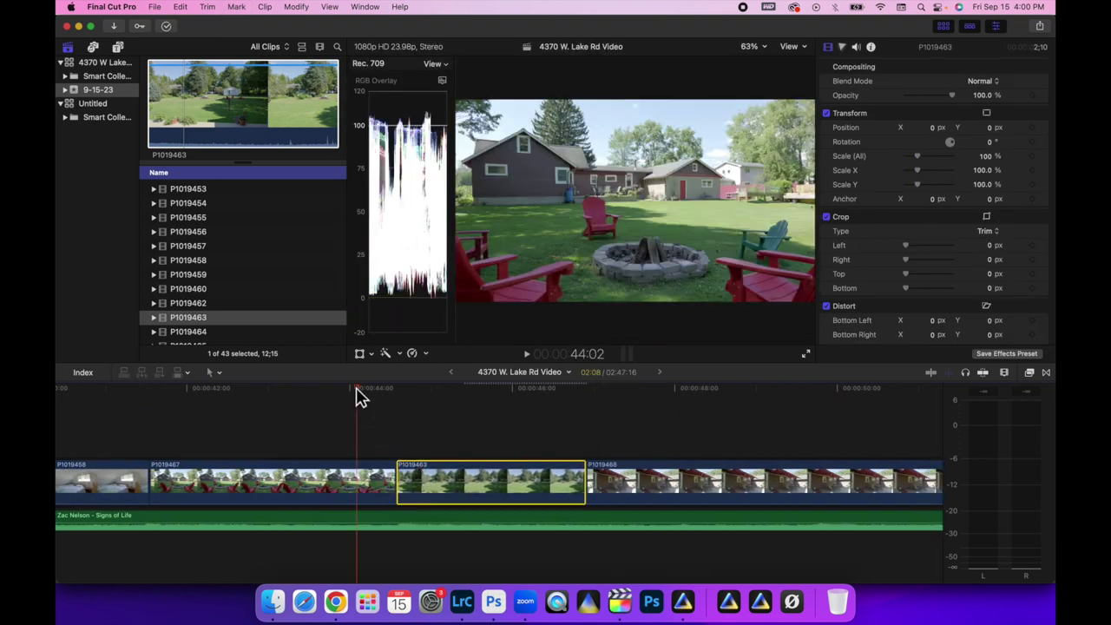
key("space")
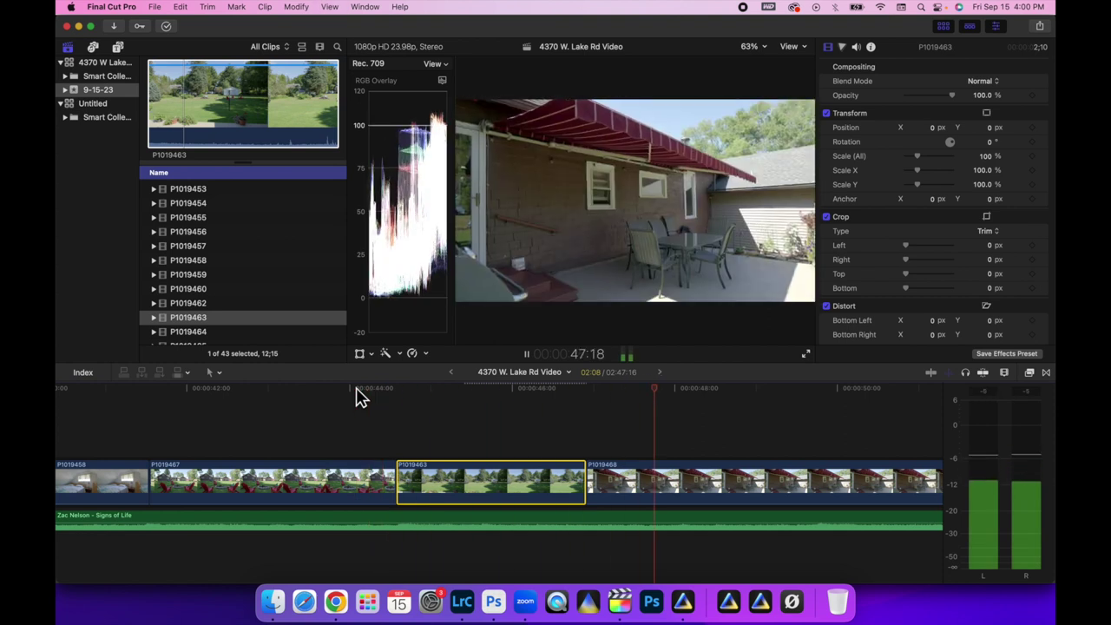
scroll(484, 423, "right", 5)
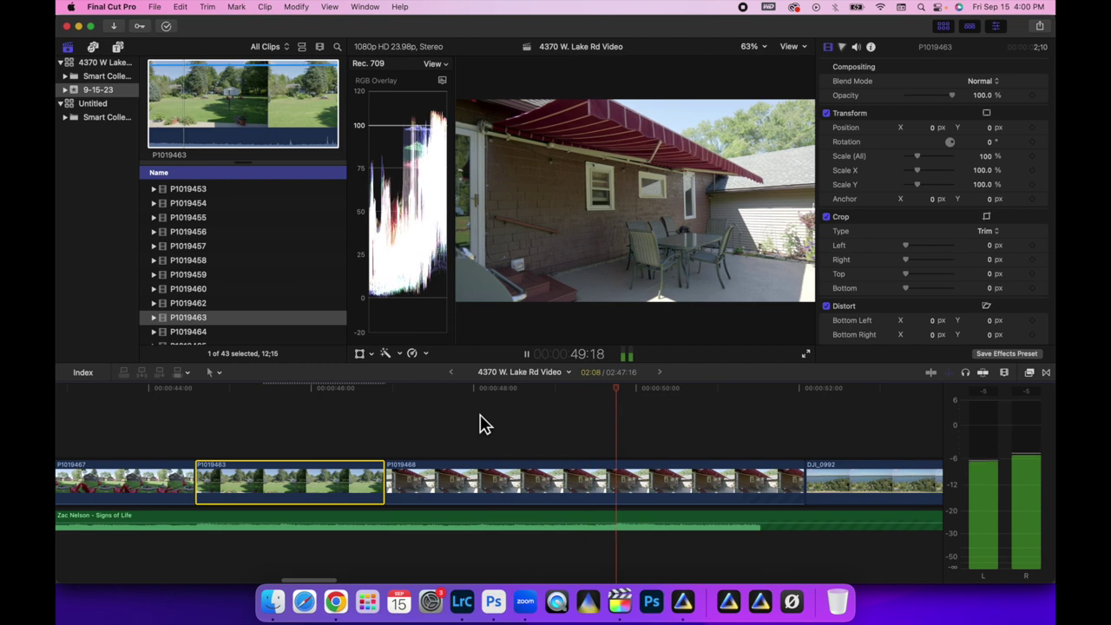
scroll(484, 424, "right", 6)
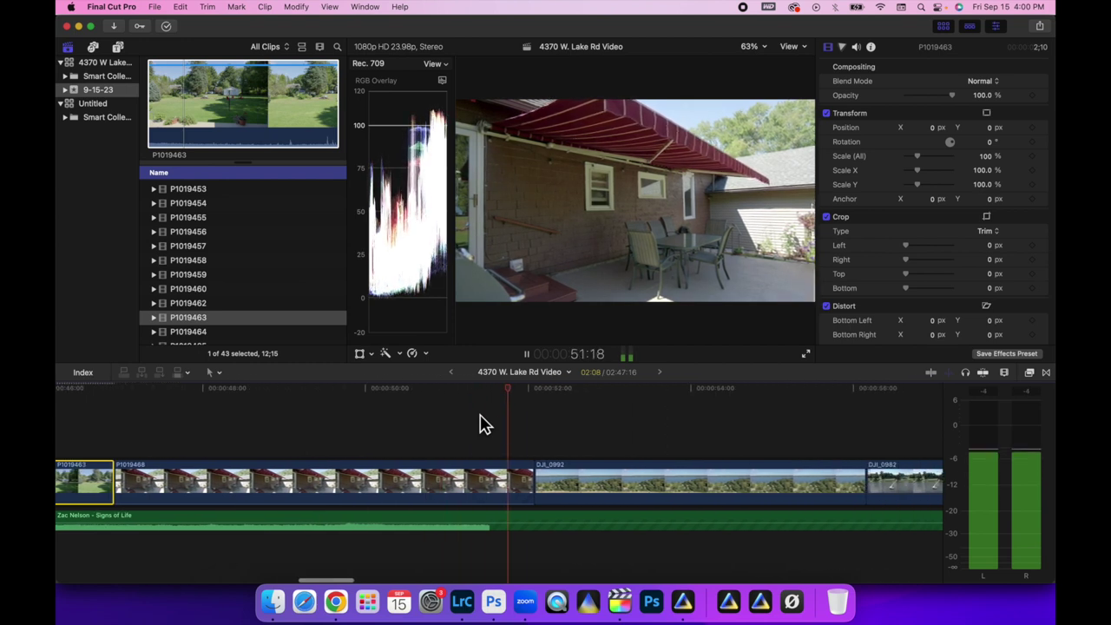
scroll(486, 425, "right", 5)
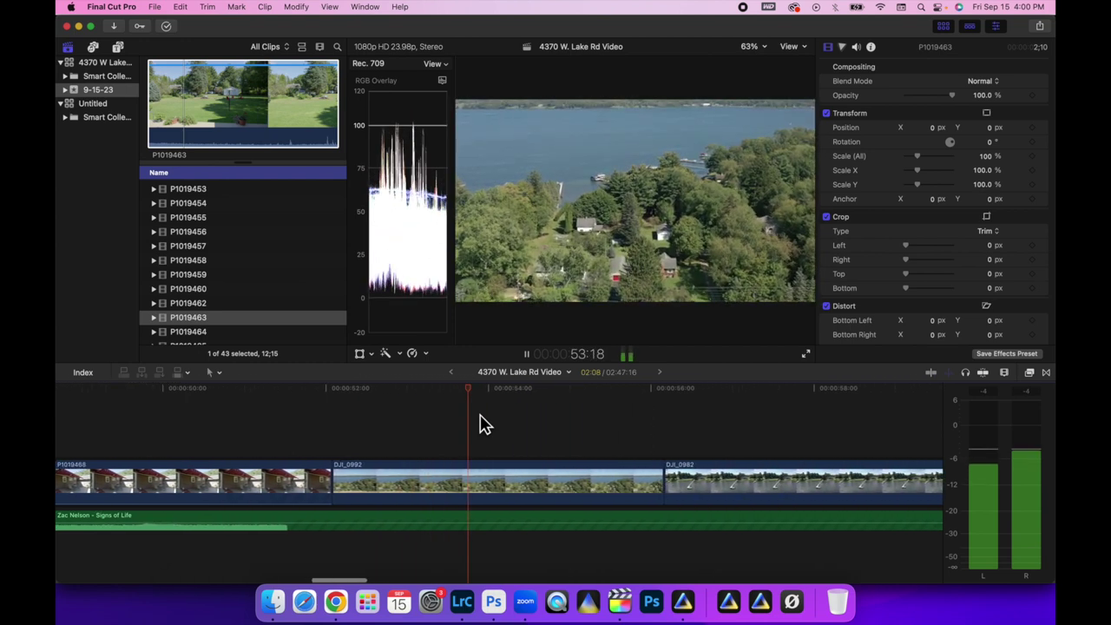
key("space")
left_click_drag(655, 485, 469, 486)
key("shift+question")
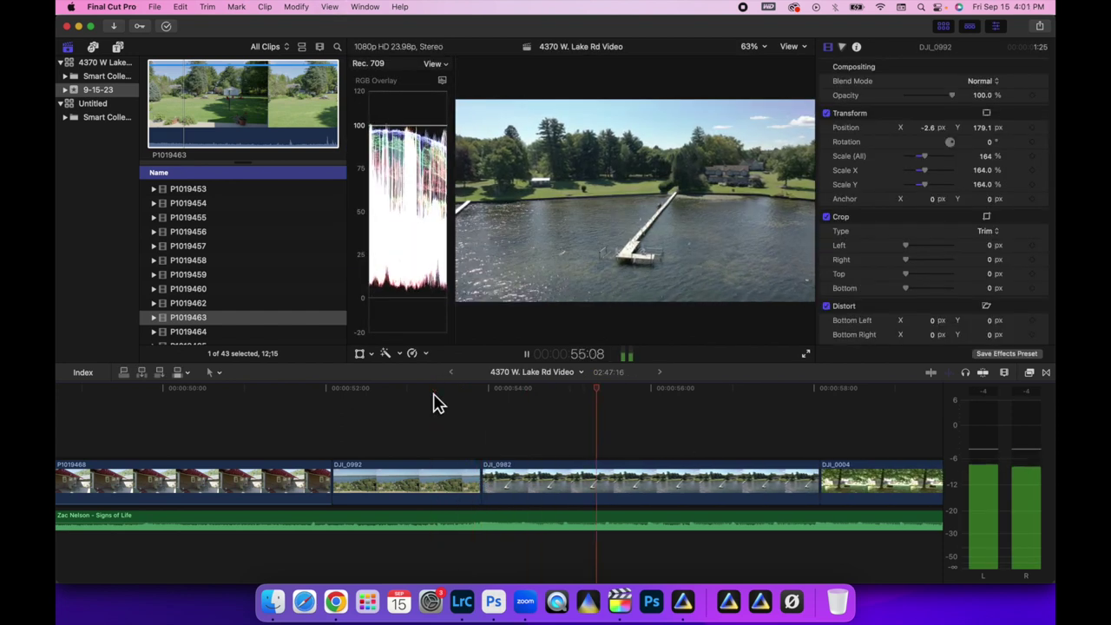
scroll(608, 423, "right", 5)
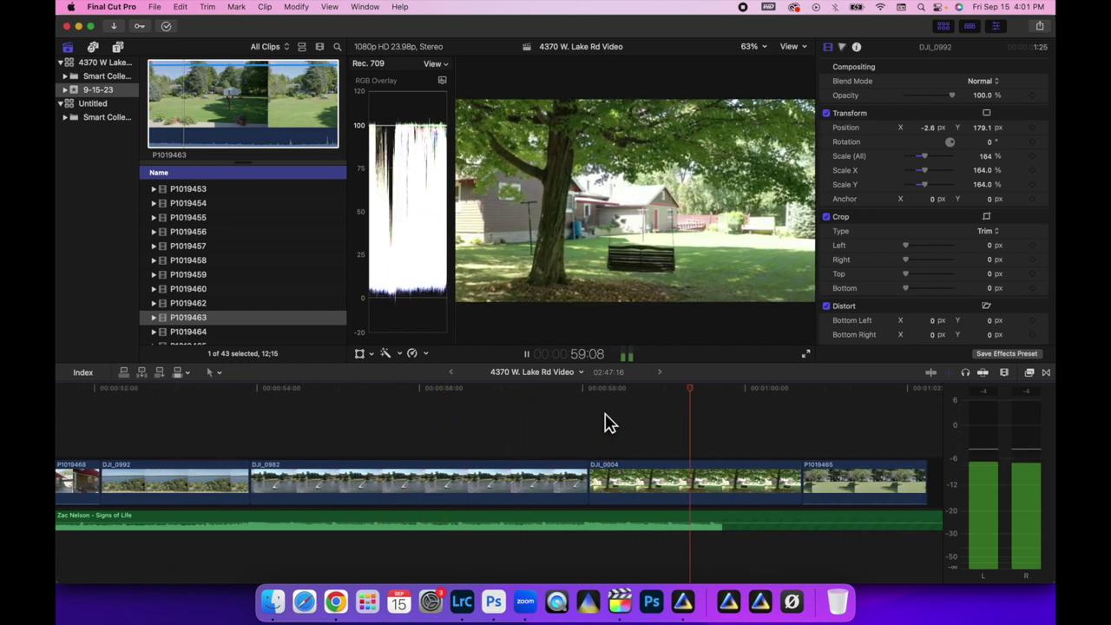
key("space")
- Apply Reverse Clip from the Retime menu to DJI_0004 and play it
left_click(711, 497)
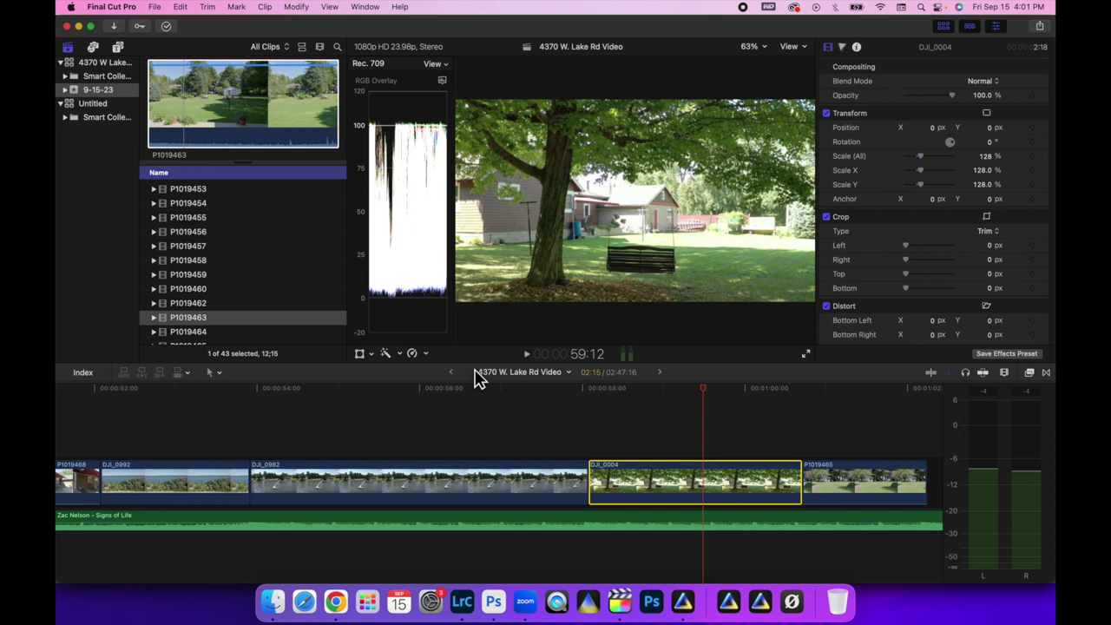
left_click(425, 353)
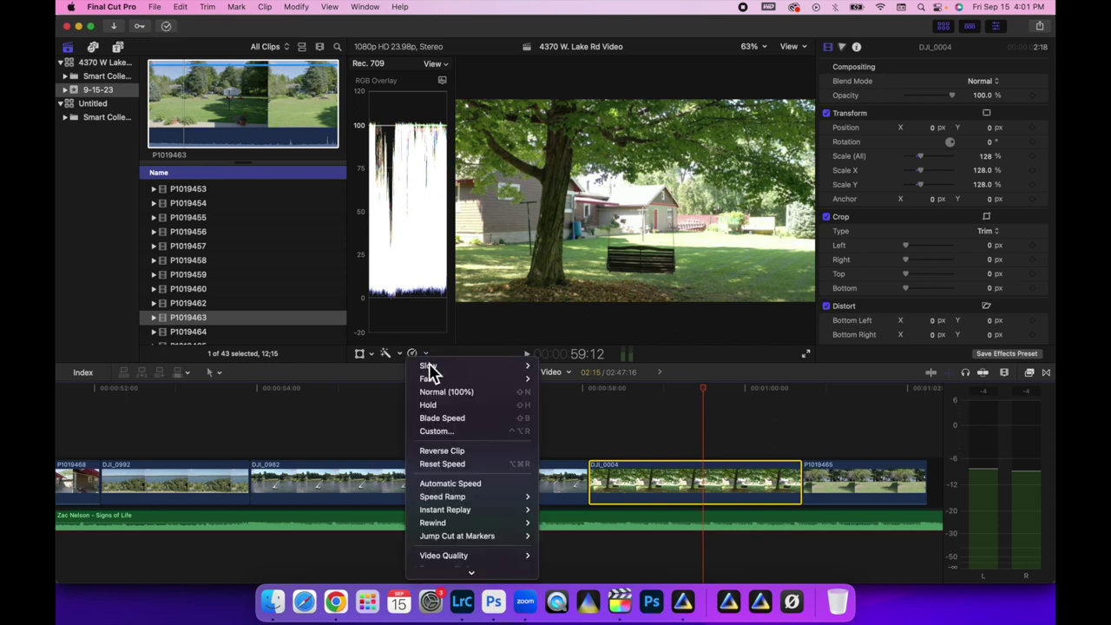
left_click(445, 451)
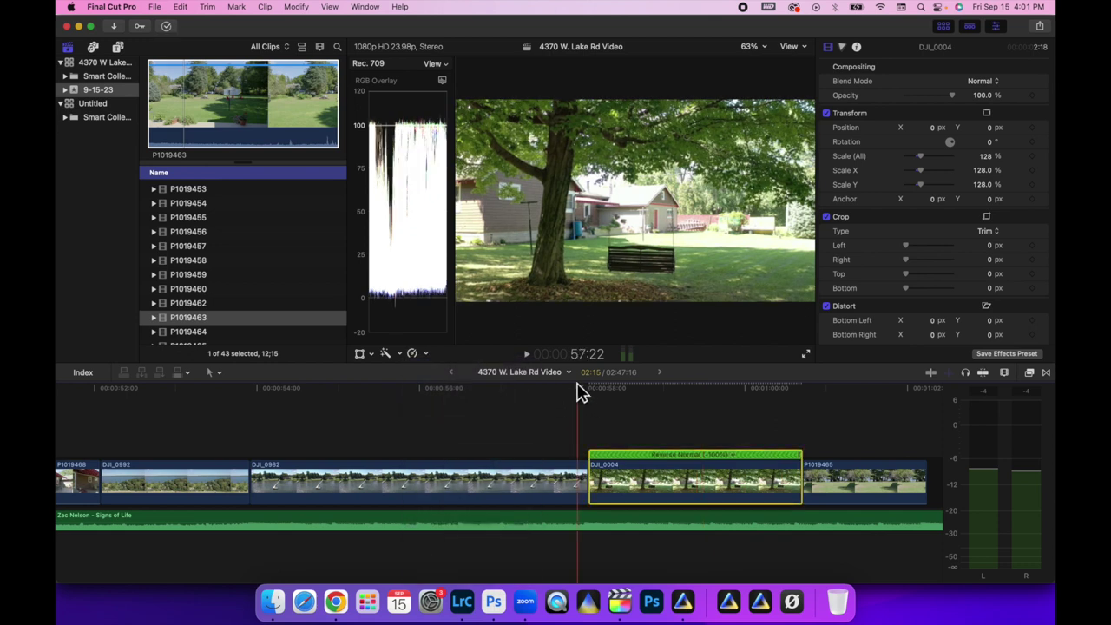
key("space")
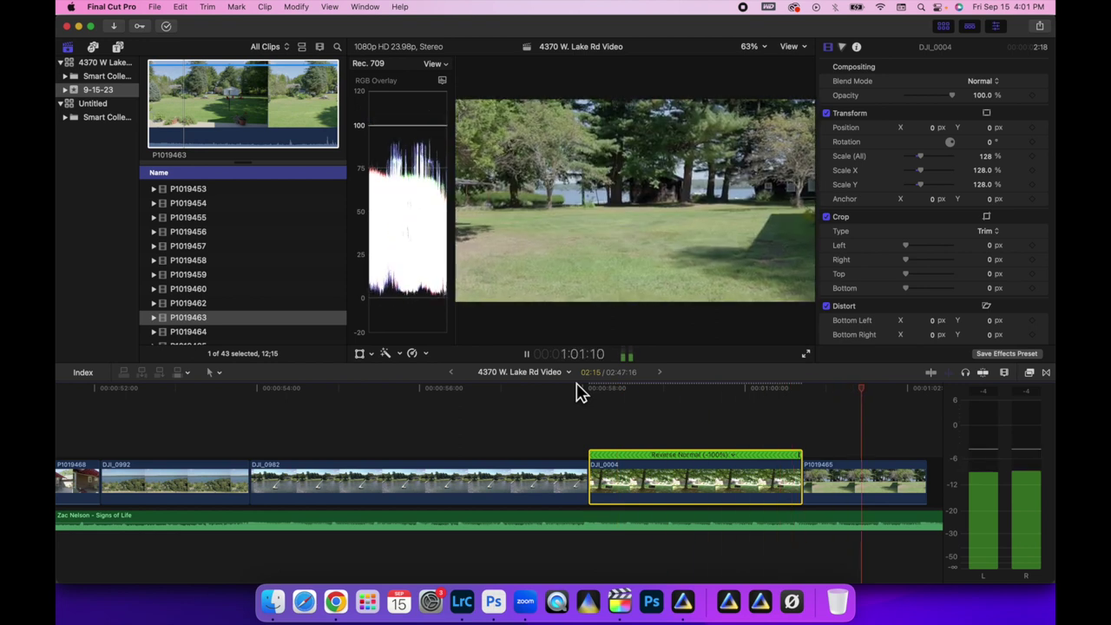
- Review the ending from around 57:23 and delete lawn clip P1019465
left_click_drag(642, 476, 714, 486)
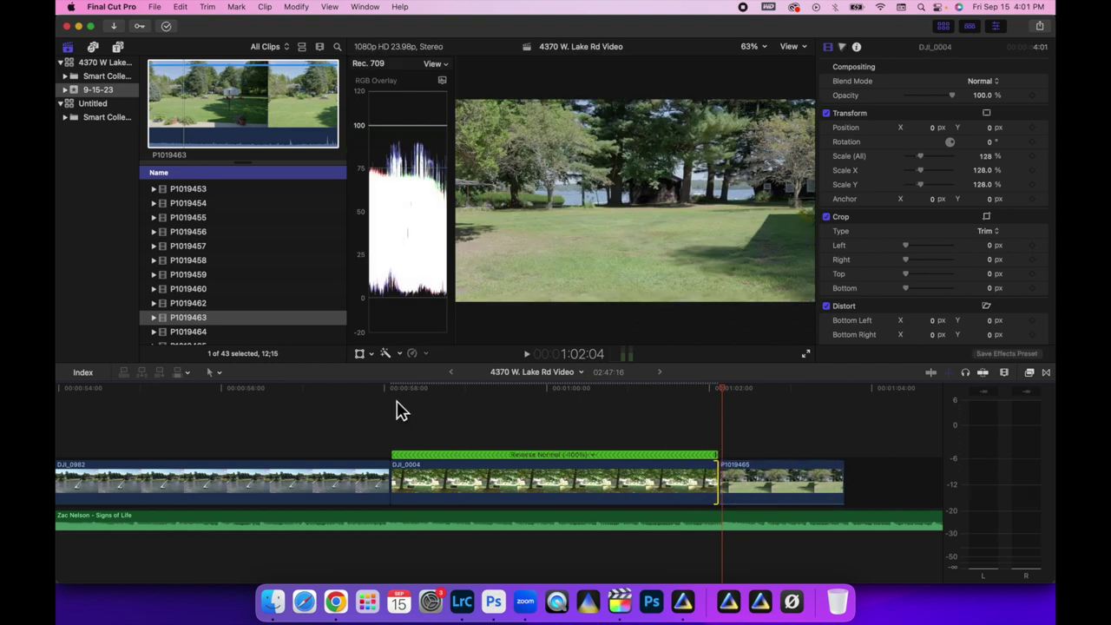
key("space")
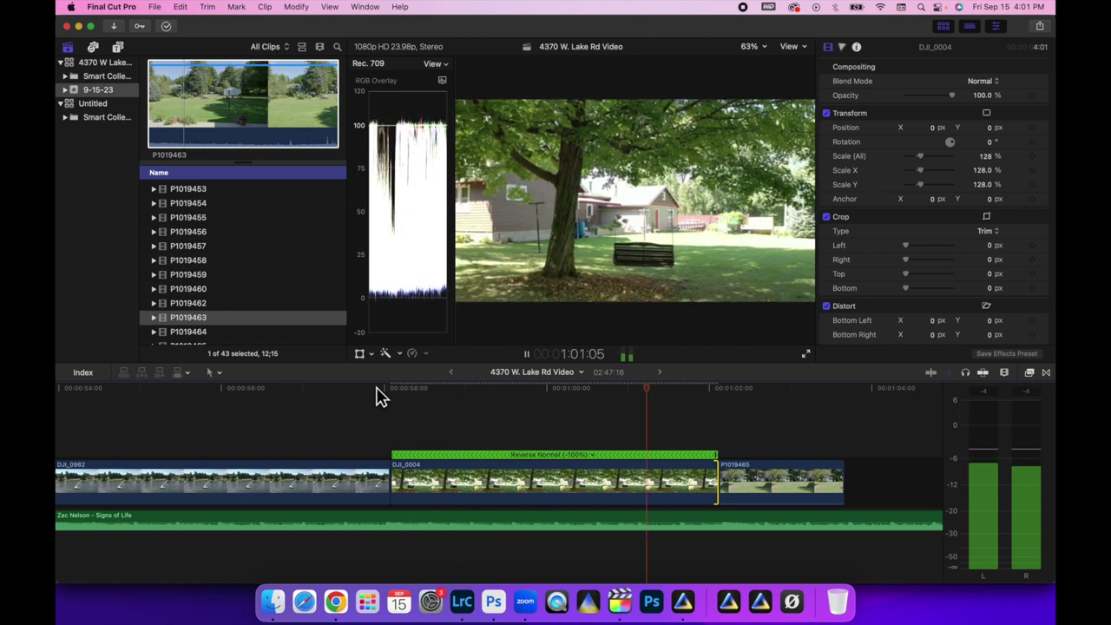
key("space")
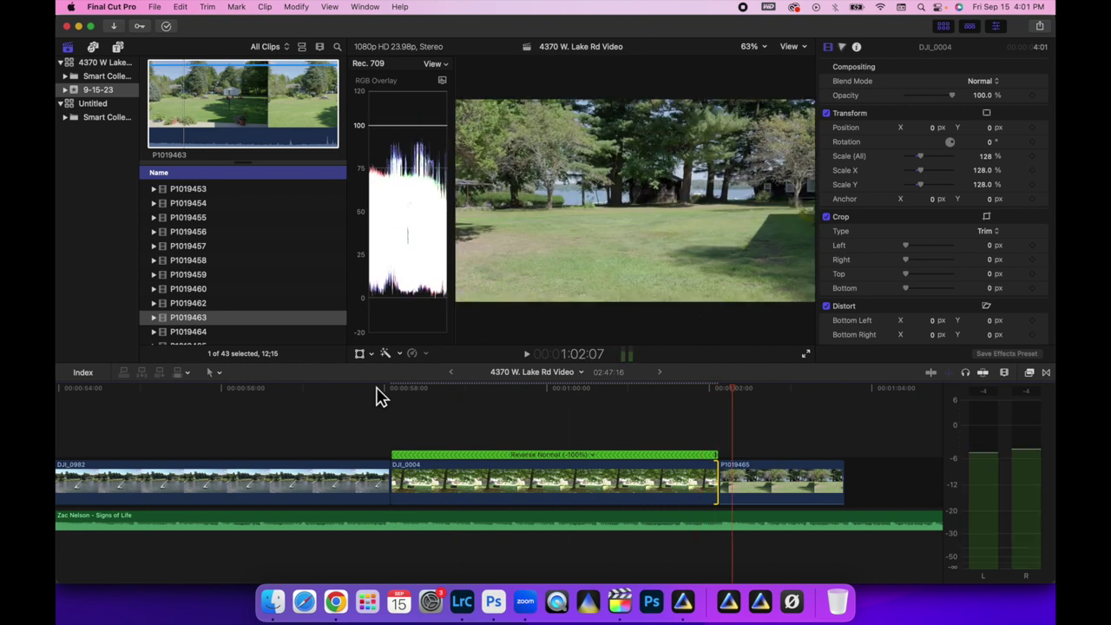
key("space")
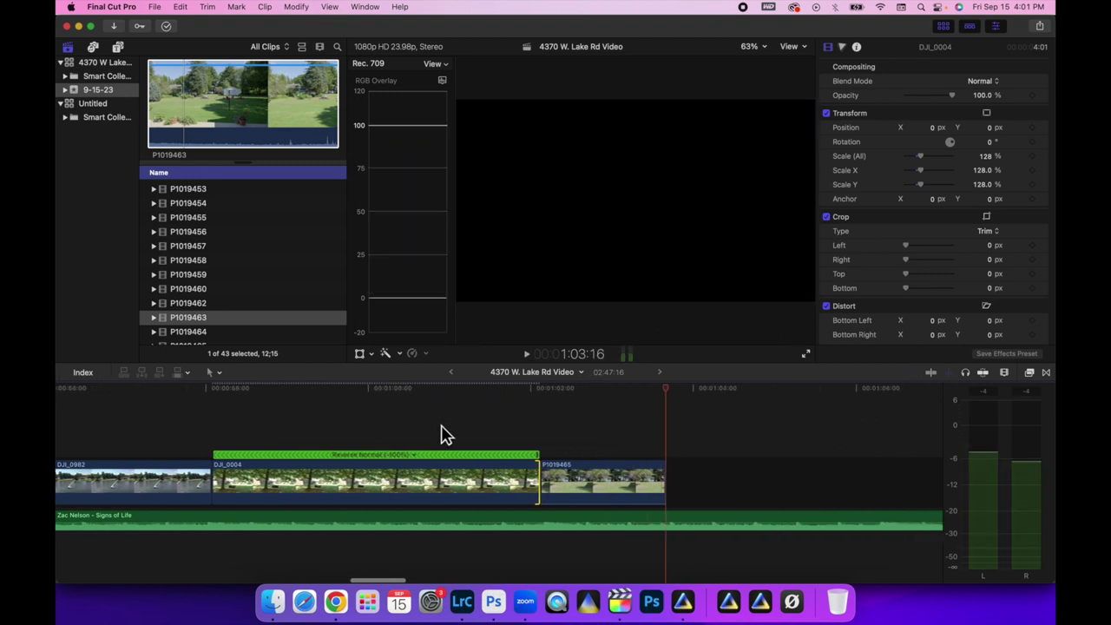
key("Delete")
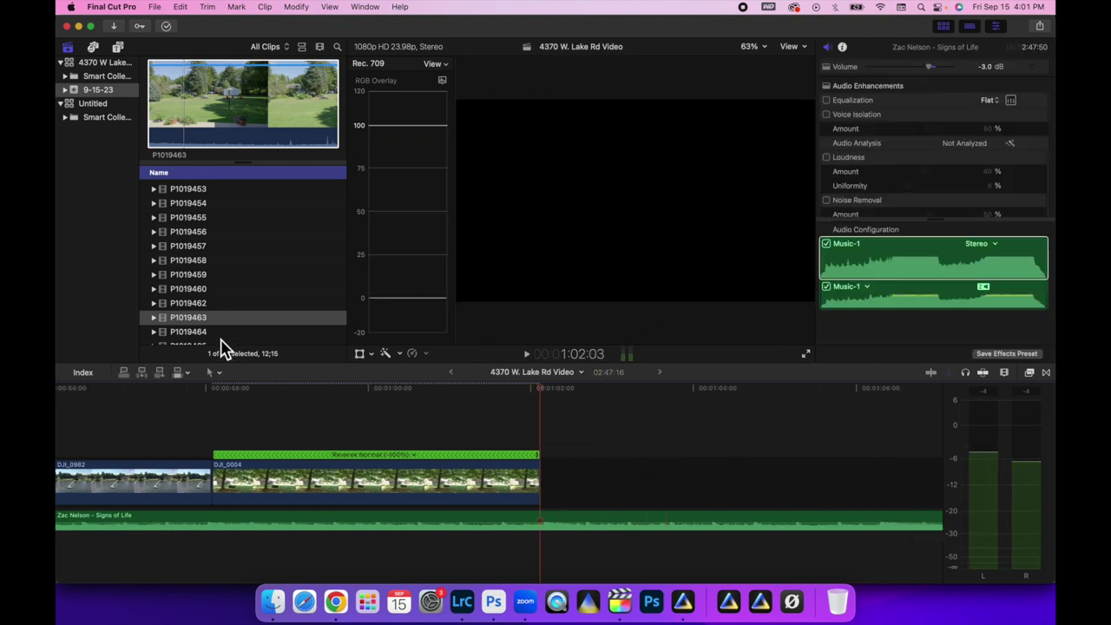
- Add the DJI_0985 final? drone clip to the timeline after DJI_0004
left_click(203, 333)
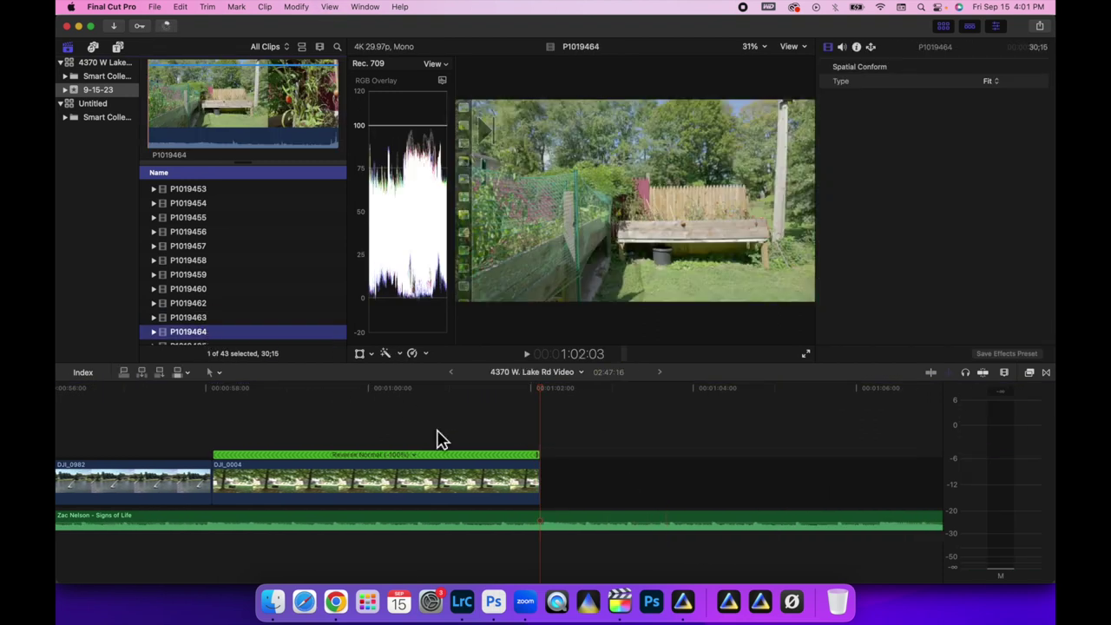
scroll(196, 299, "down", 3)
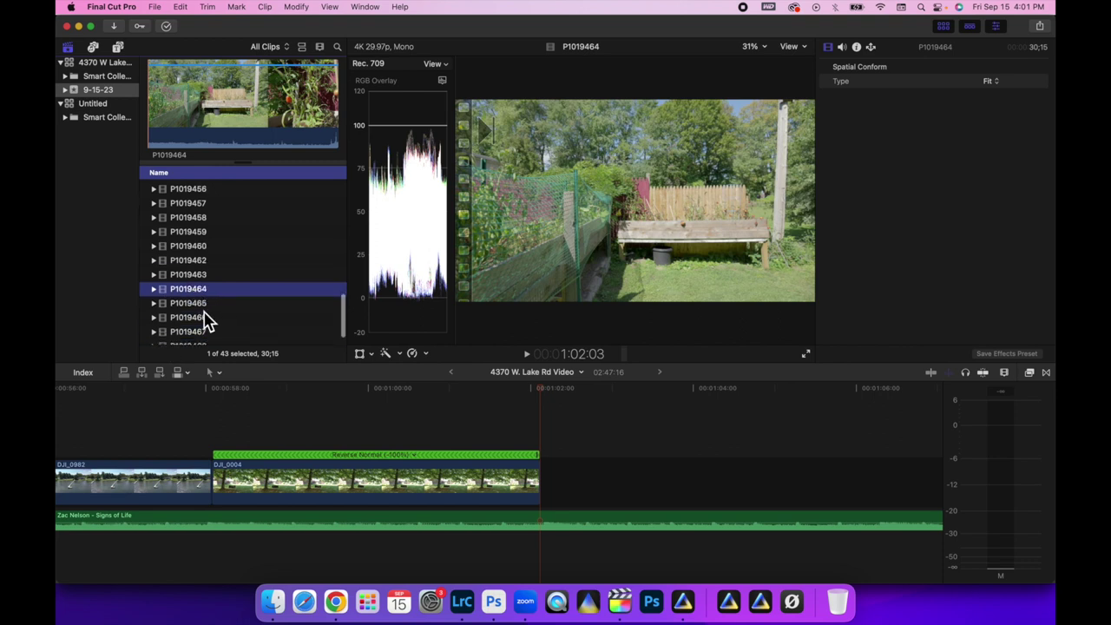
scroll(205, 321, "up", 10)
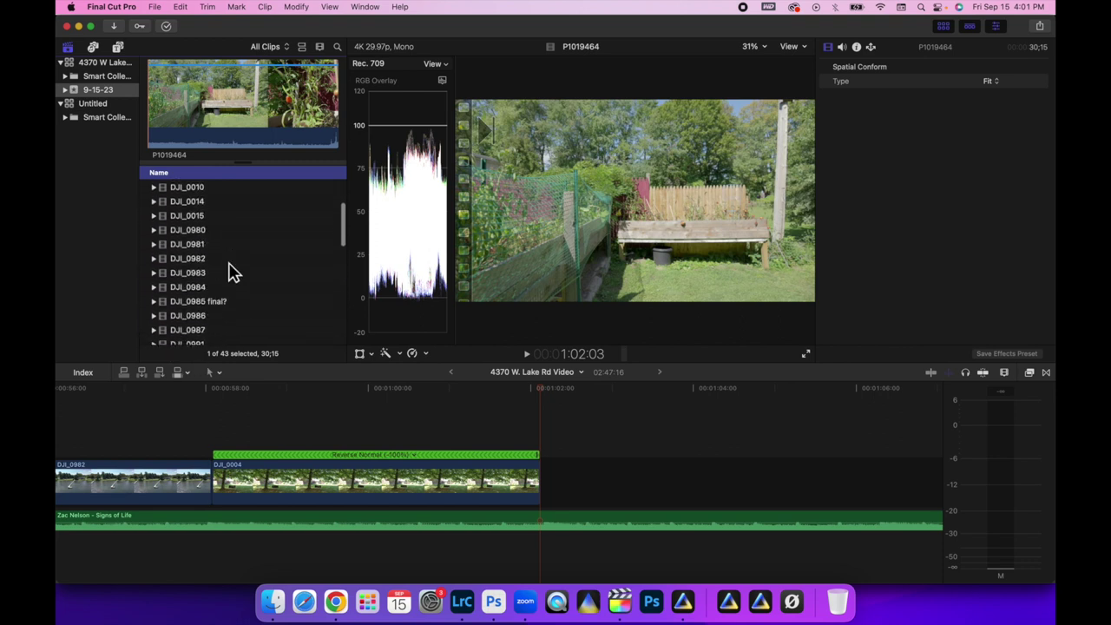
left_click(217, 301)
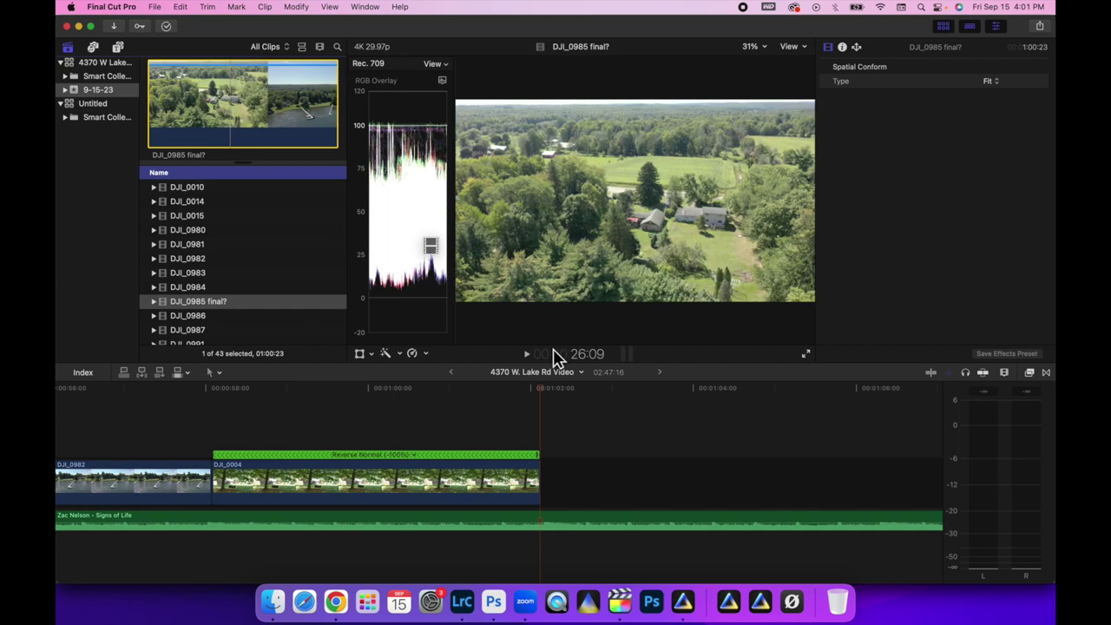
left_click_drag(553, 349, 554, 464)
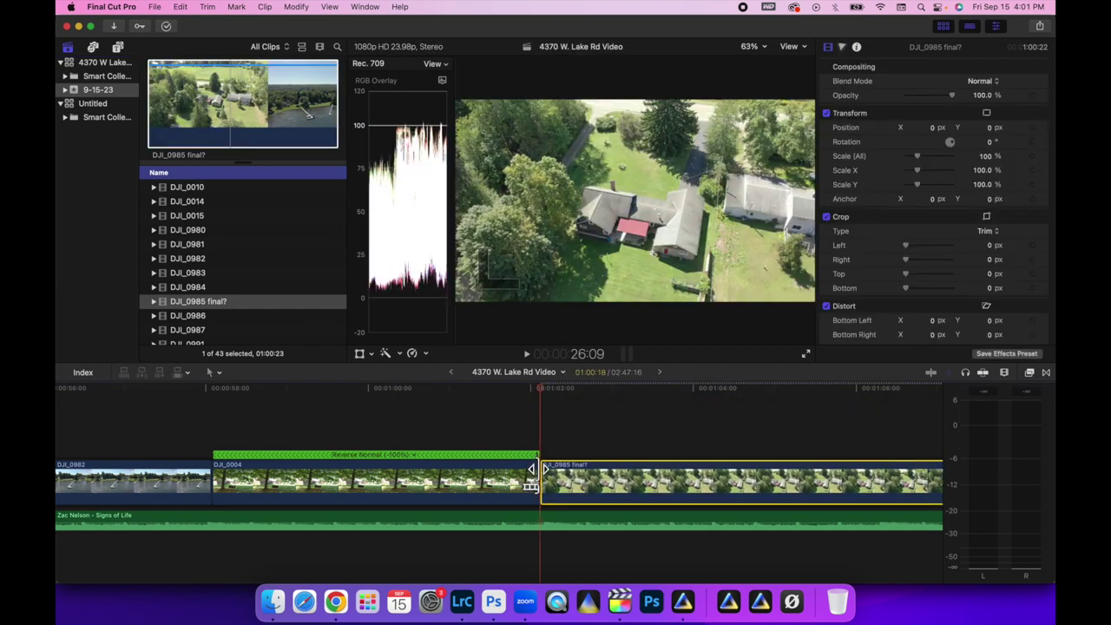
- Extend the cut between DJI_0004 and the drone clip, then play back the edit
left_click_drag(542, 483, 811, 483)
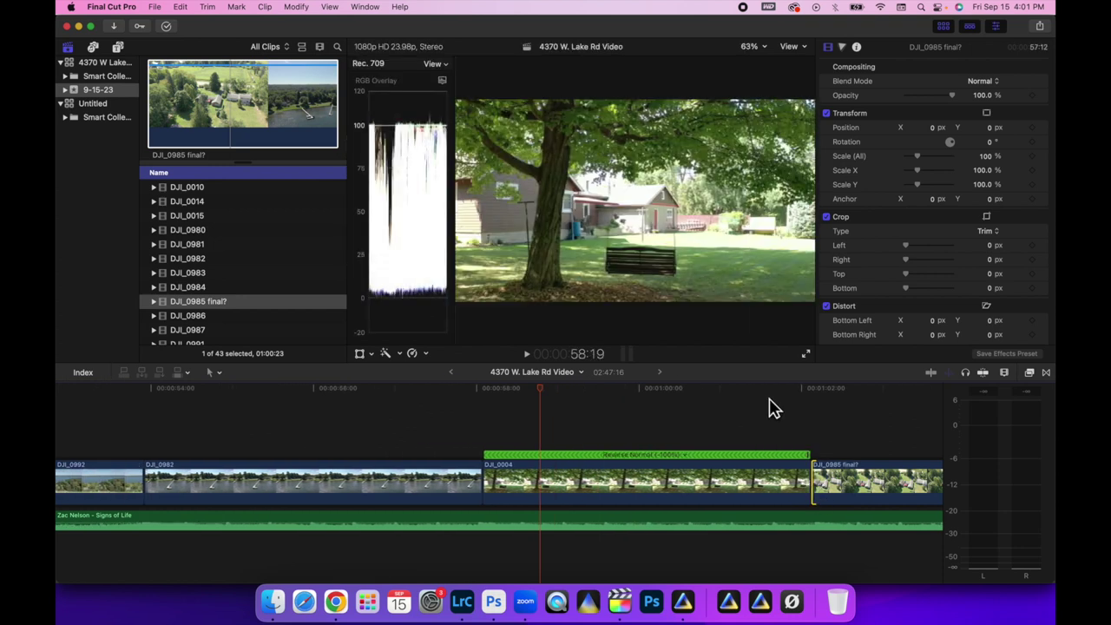
left_click(778, 403)
key("space")
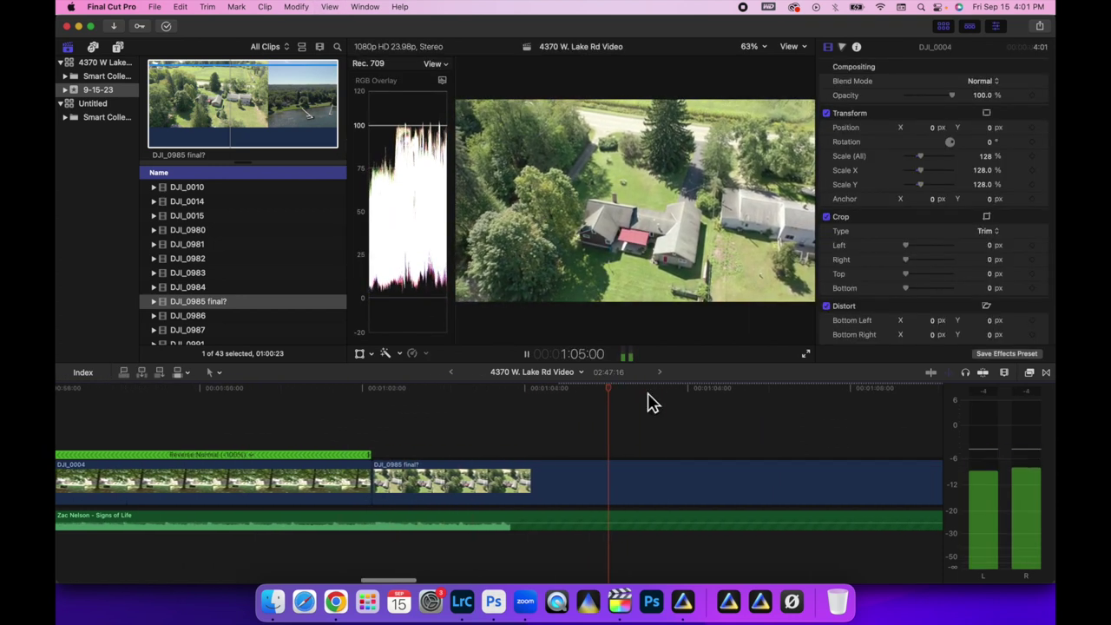
key("space")
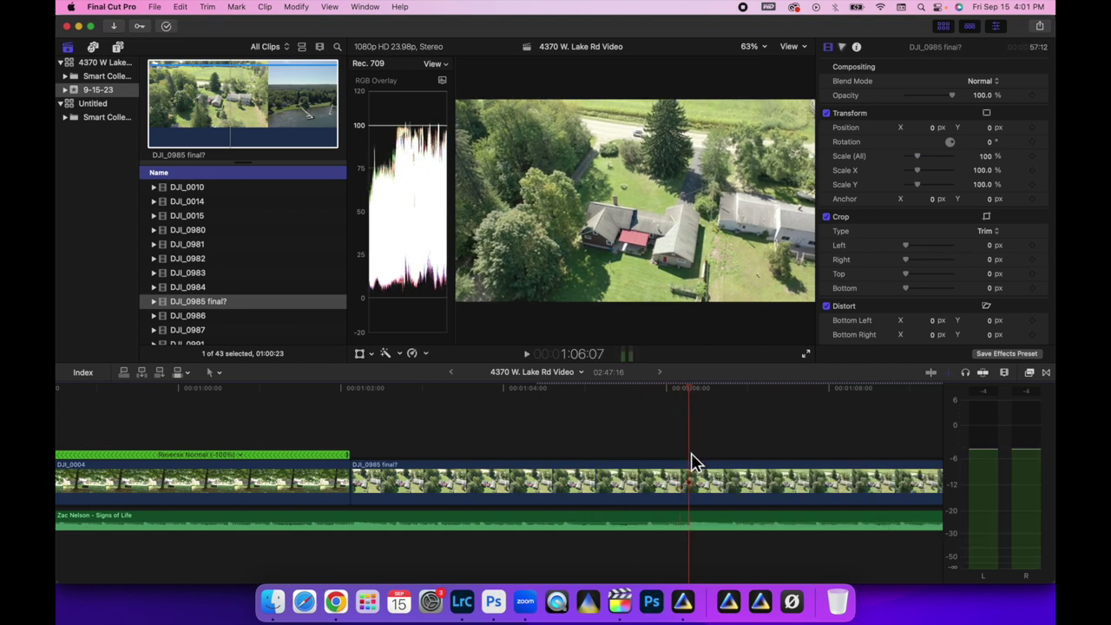
- Show the retime controls for DJI_0985 final? and scrub to where the fast section should end
left_click(691, 478)
key("super+r")
scroll(688, 467, "right", 10)
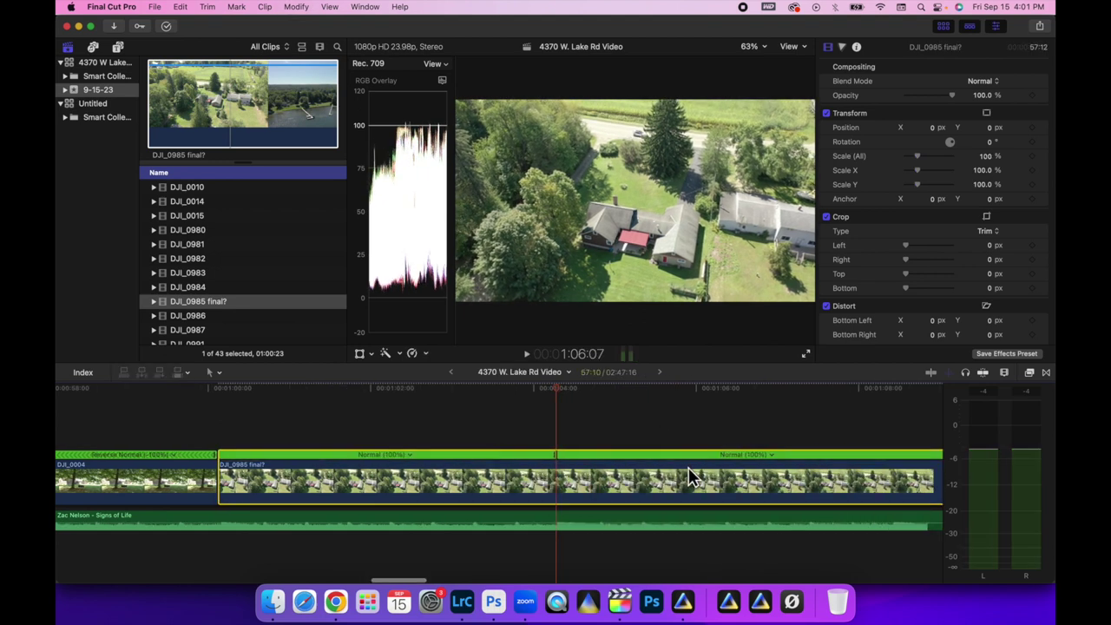
left_click(801, 409)
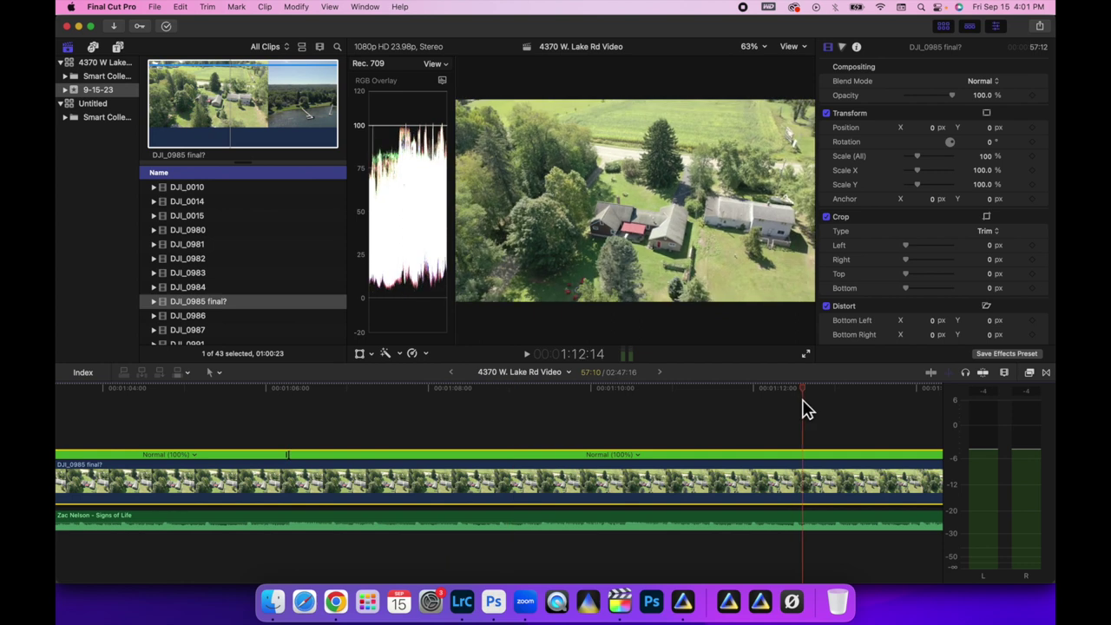
scroll(801, 409, "right", 8)
left_click_drag(460, 396, 927, 426)
scroll(567, 464, "right", 15)
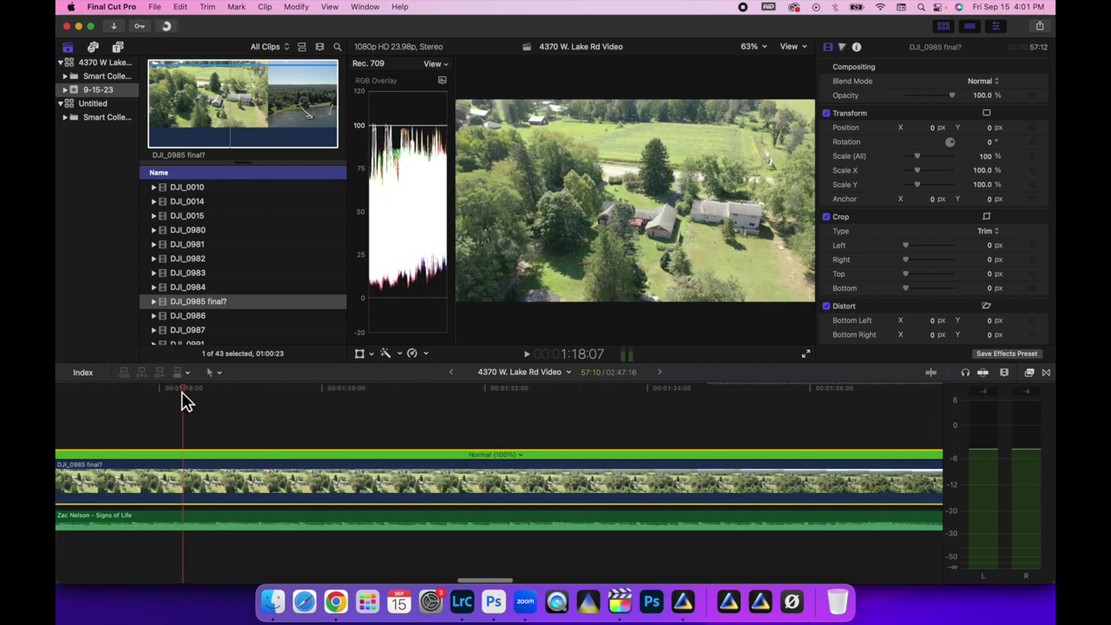
left_click_drag(185, 399, 813, 409)
scroll(814, 409, "right", 10)
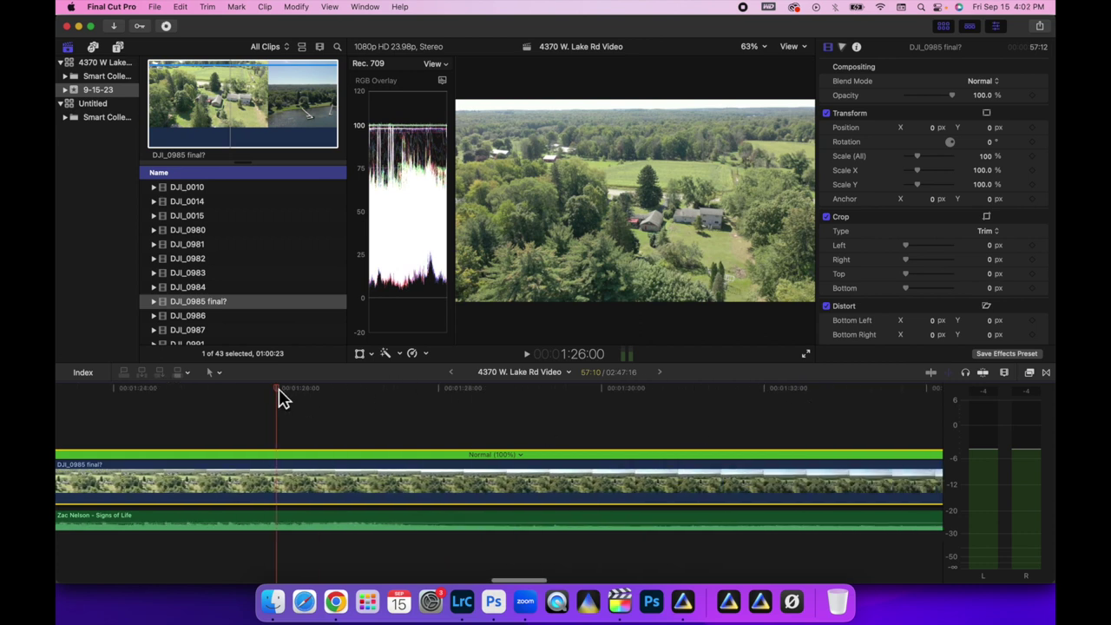
left_click_drag(279, 389, 828, 384)
scroll(714, 445, "right", 8)
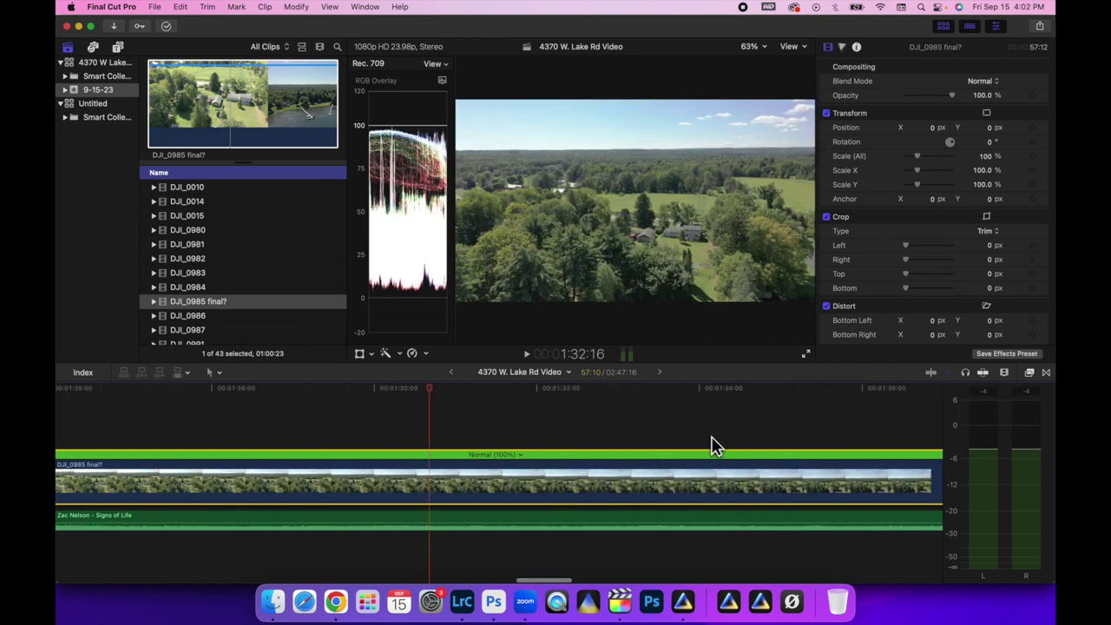
left_click_drag(404, 392, 798, 395)
scroll(799, 395, "right", 12)
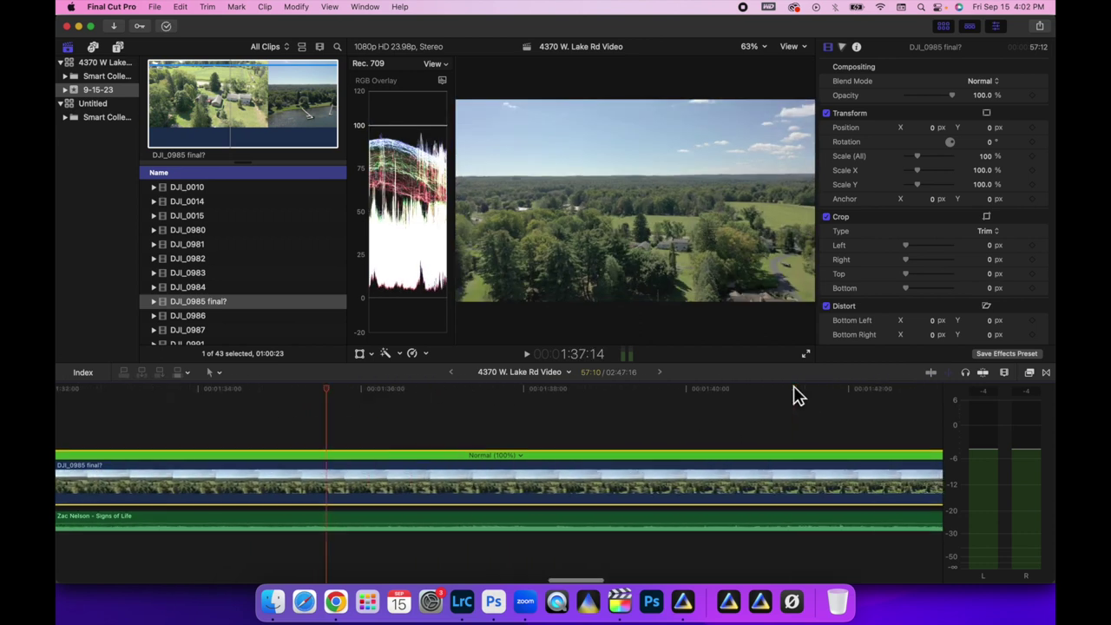
left_click_drag(137, 397, 874, 393)
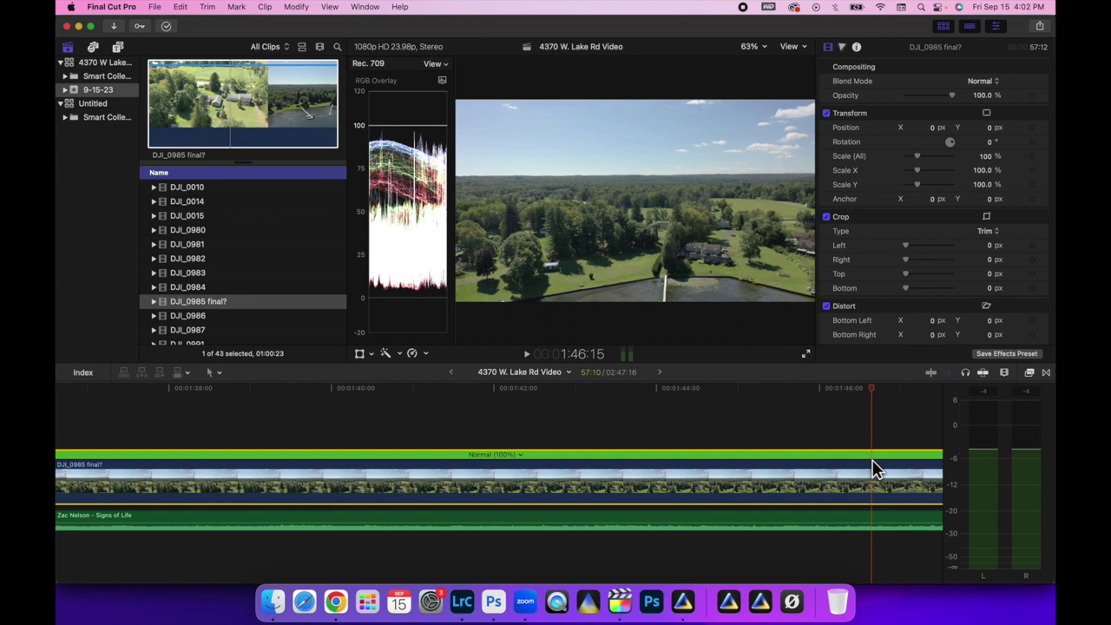
- Blade the clip's speed at the playhead and set the middle section to Fast 20x
key("super+b")
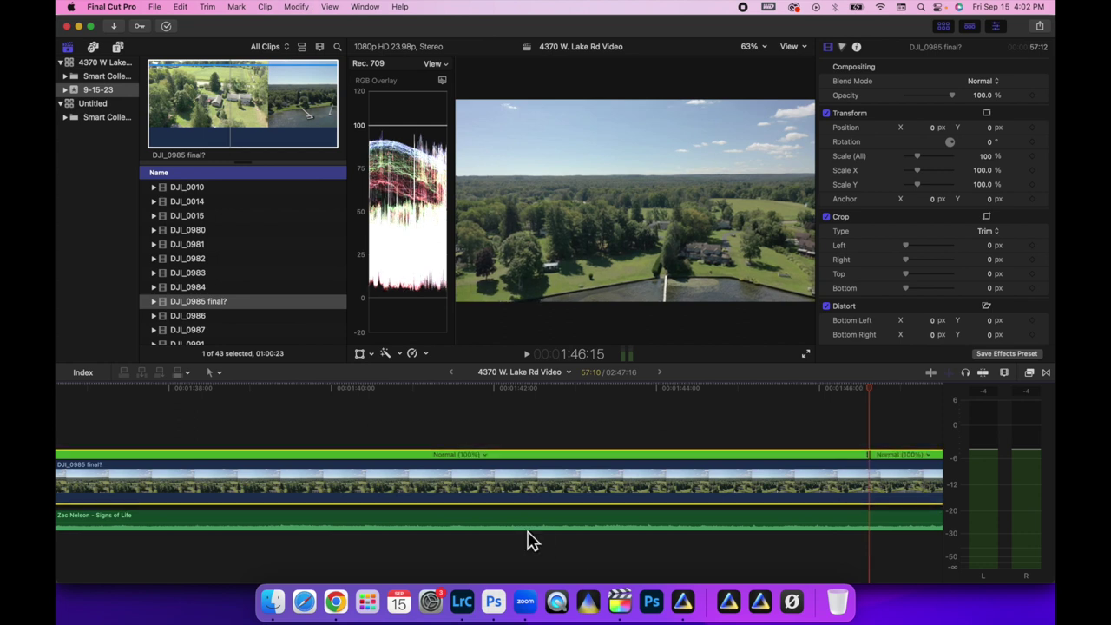
left_click(486, 453)
mouse_move(508, 480)
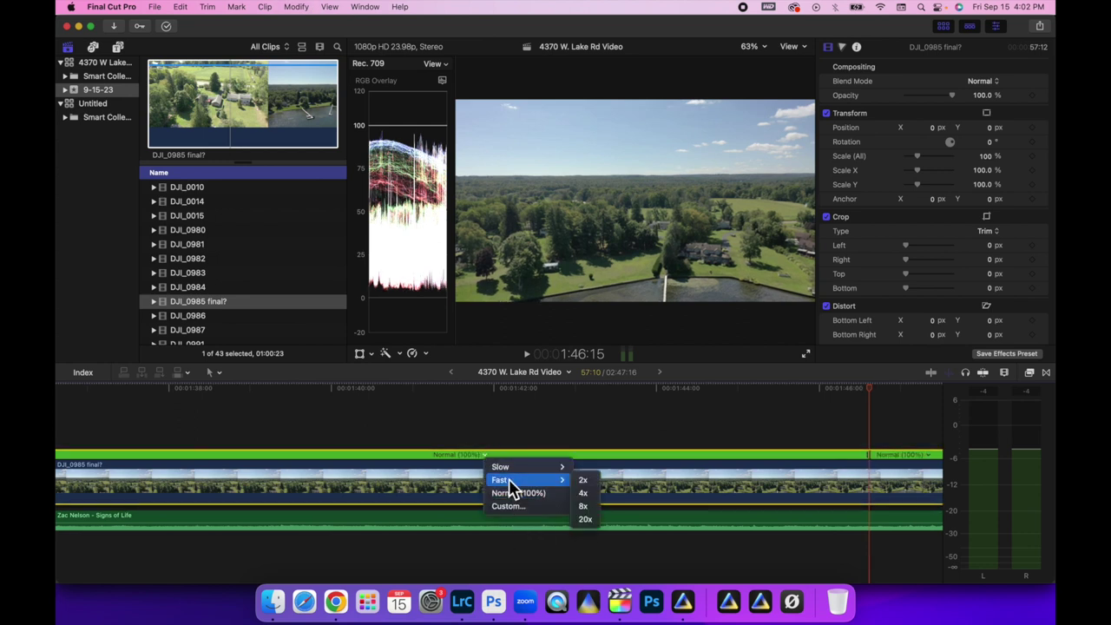
left_click(590, 520)
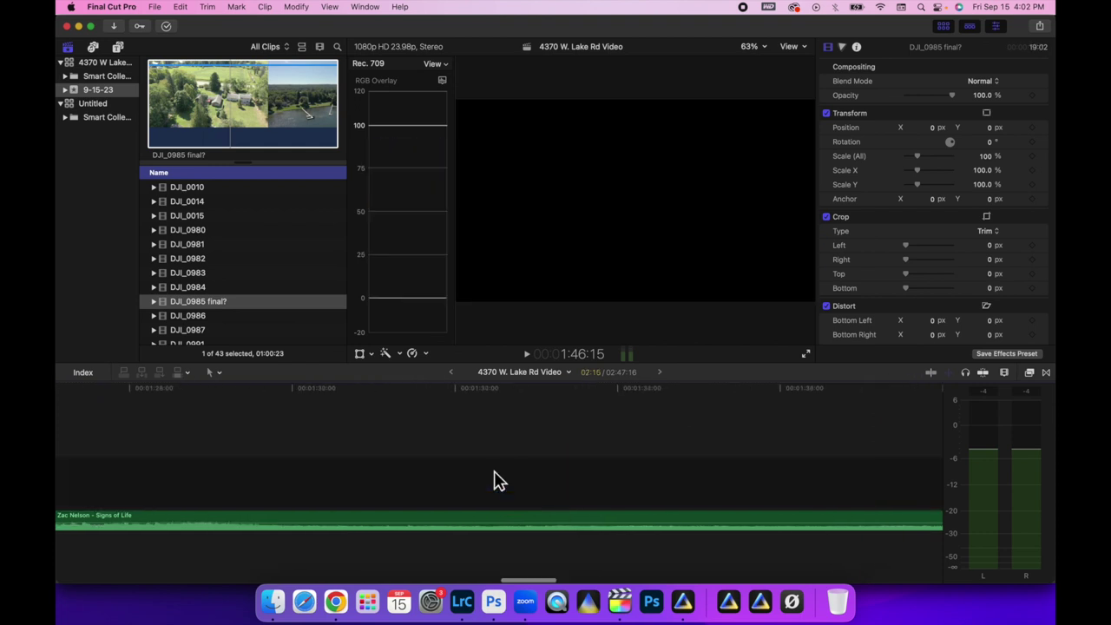
- Preview the speed ramp and shorten its first speed section
scroll(494, 471, "left", 5)
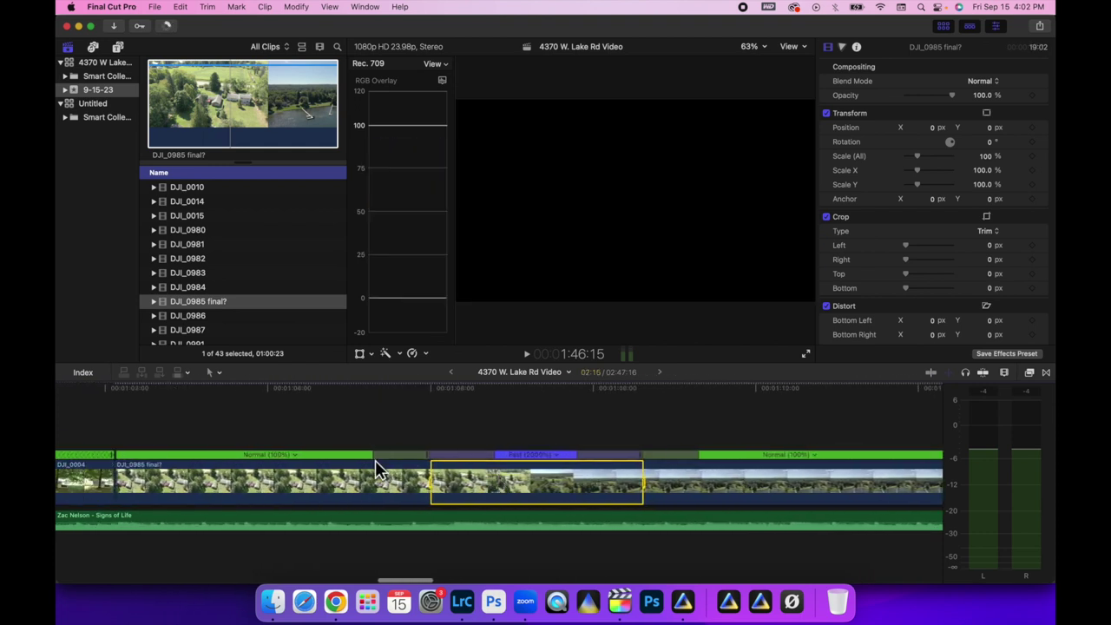
left_click(103, 402)
key("space")
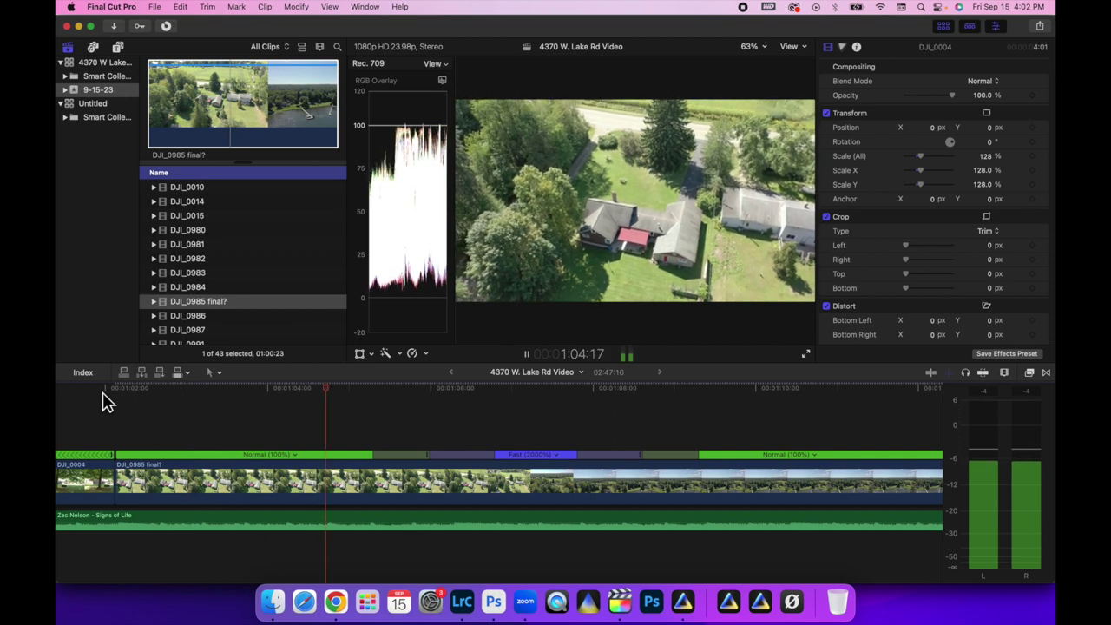
key("space")
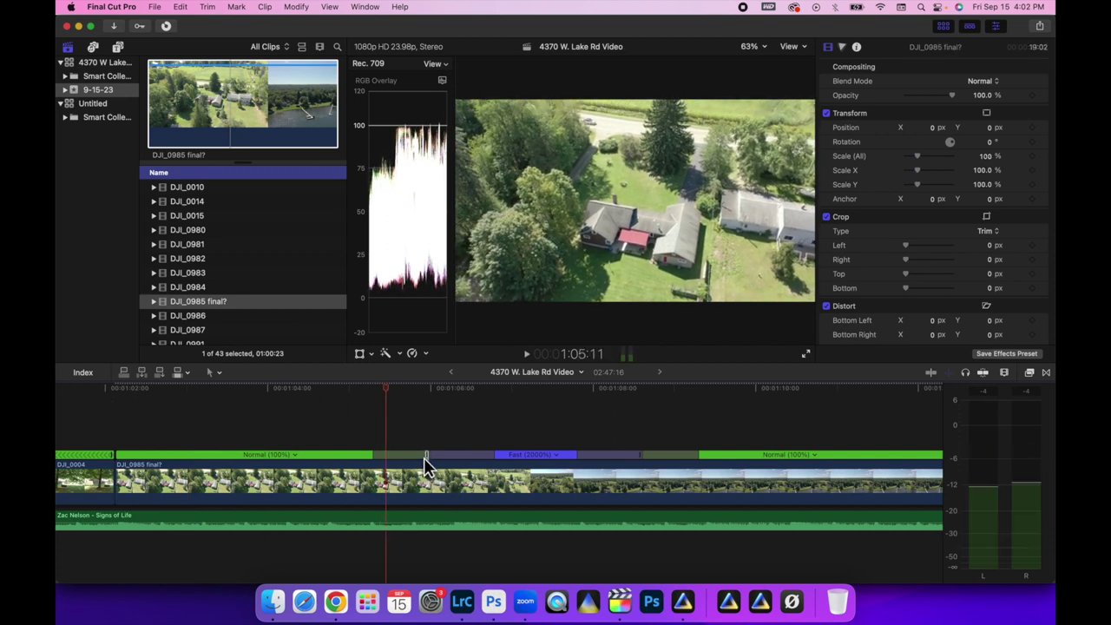
left_click_drag(424, 457, 303, 461)
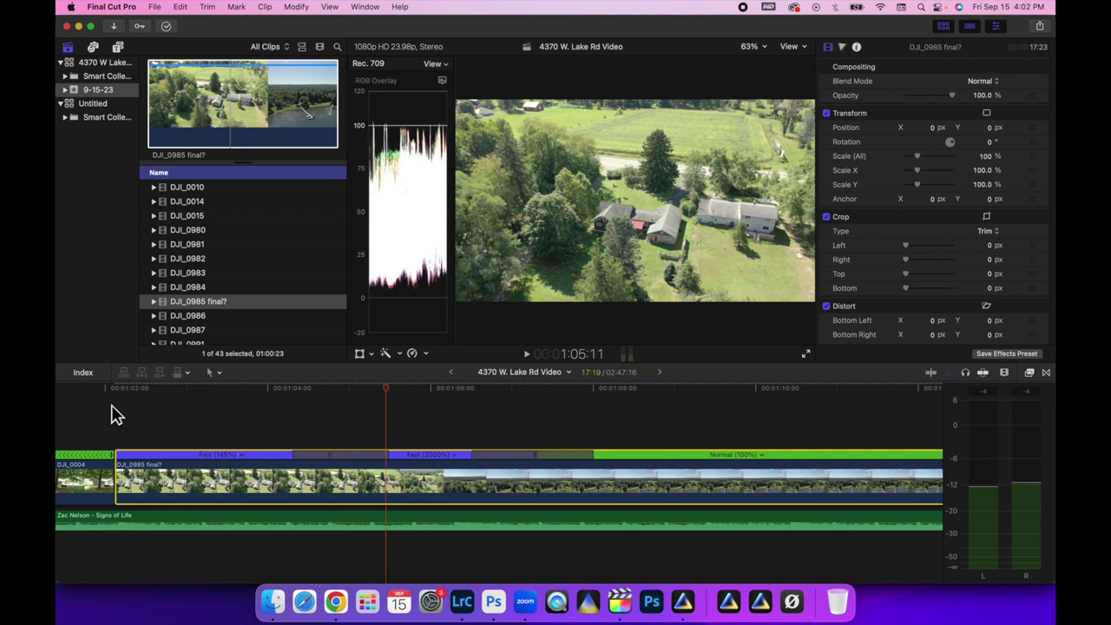
left_click(99, 389)
key("space")
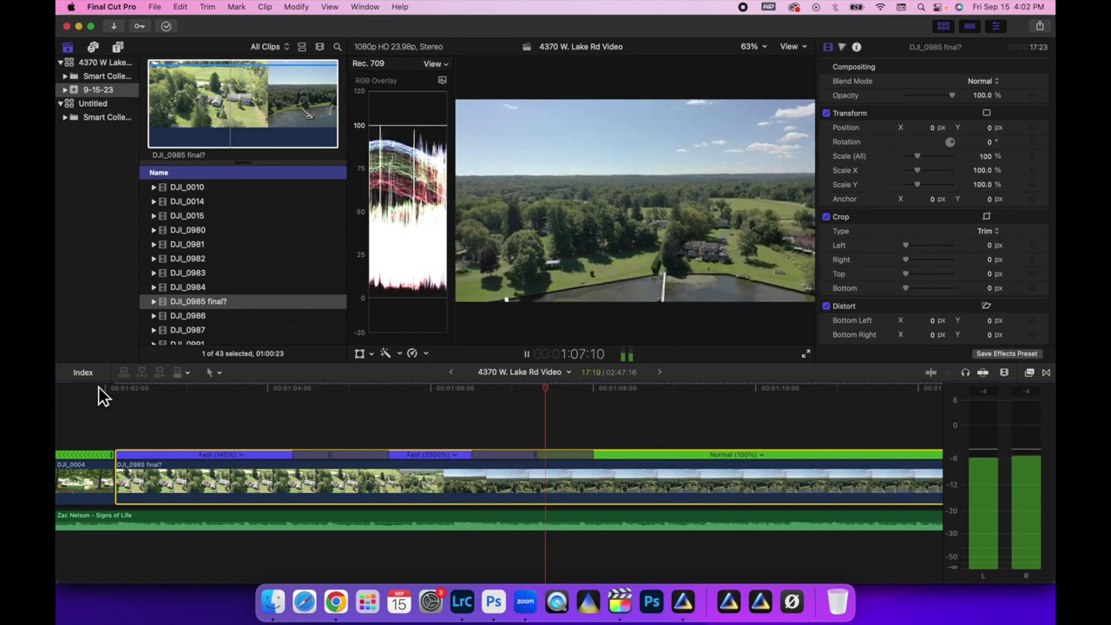
key("space")
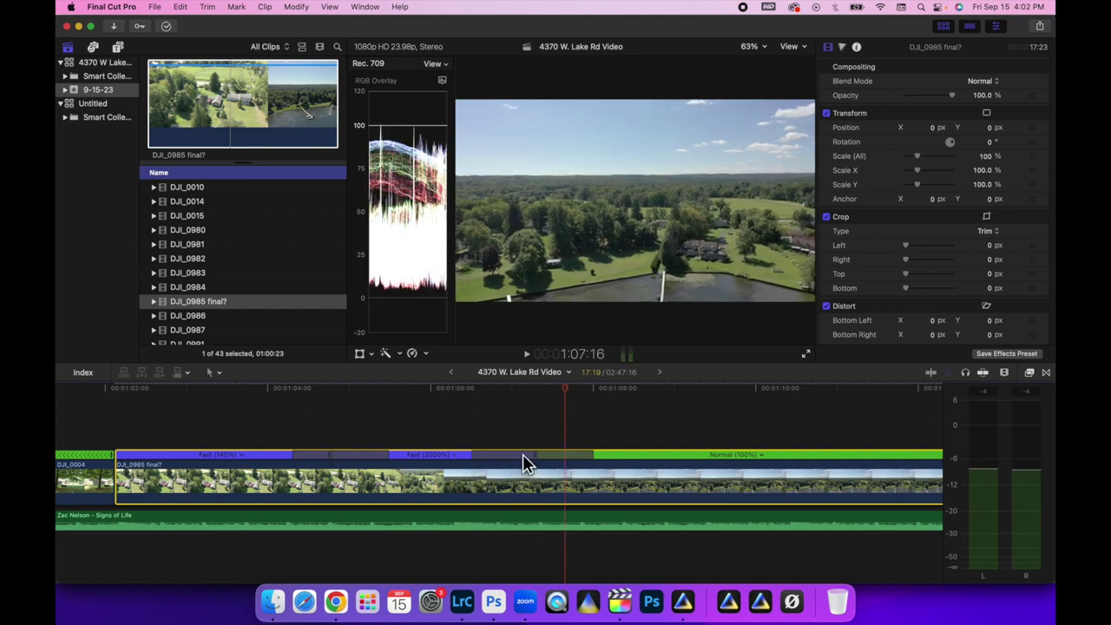
- Make normal speed resume earlier with a tighter ramp transition, then replay it
left_click_drag(534, 455, 243, 468)
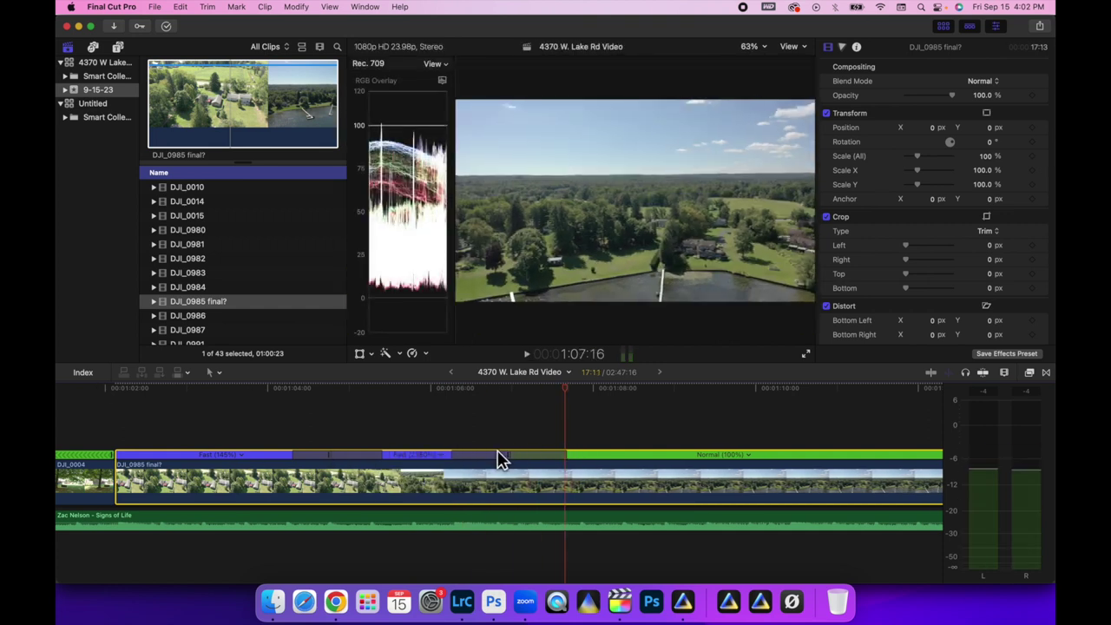
left_click_drag(506, 453, 486, 459)
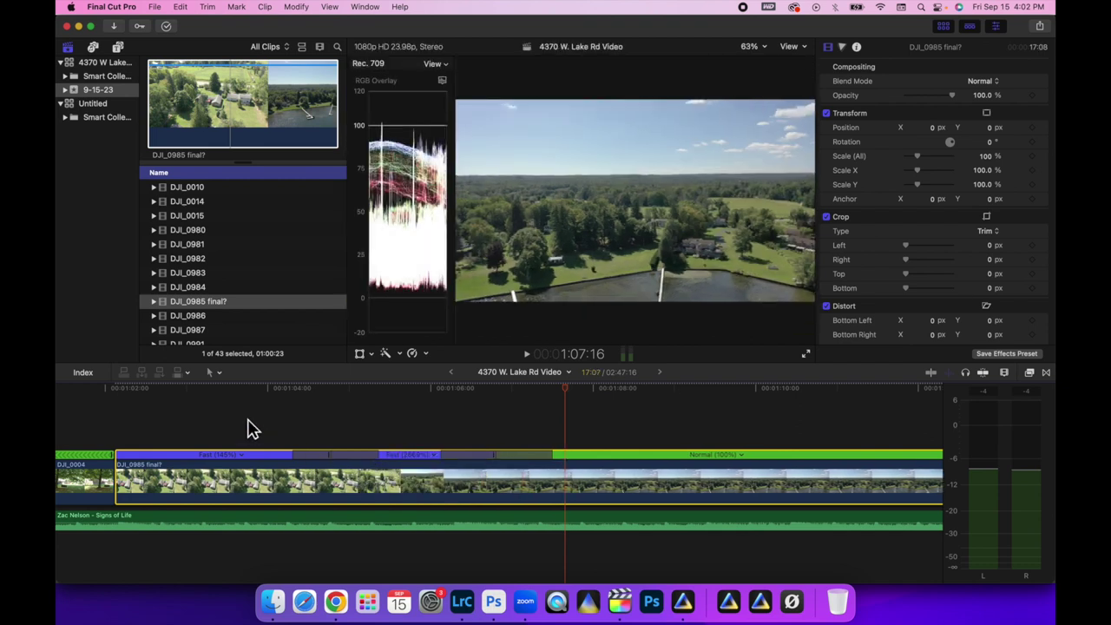
left_click(243, 390)
key("space")
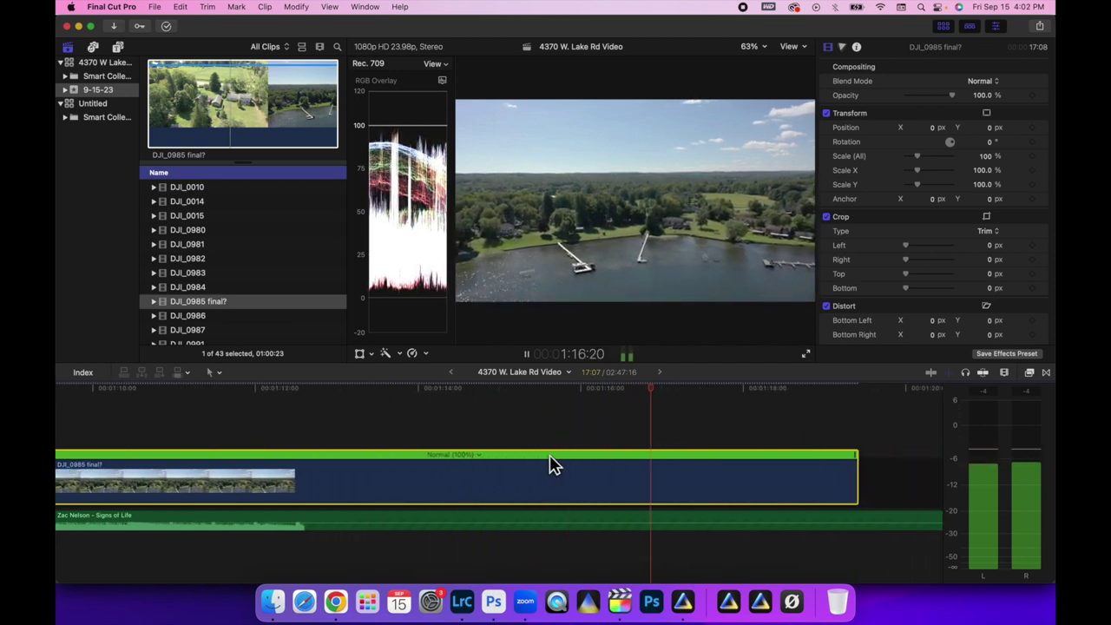
- Slightly slow the end of the drone clip, then play the project from the start
key("space")
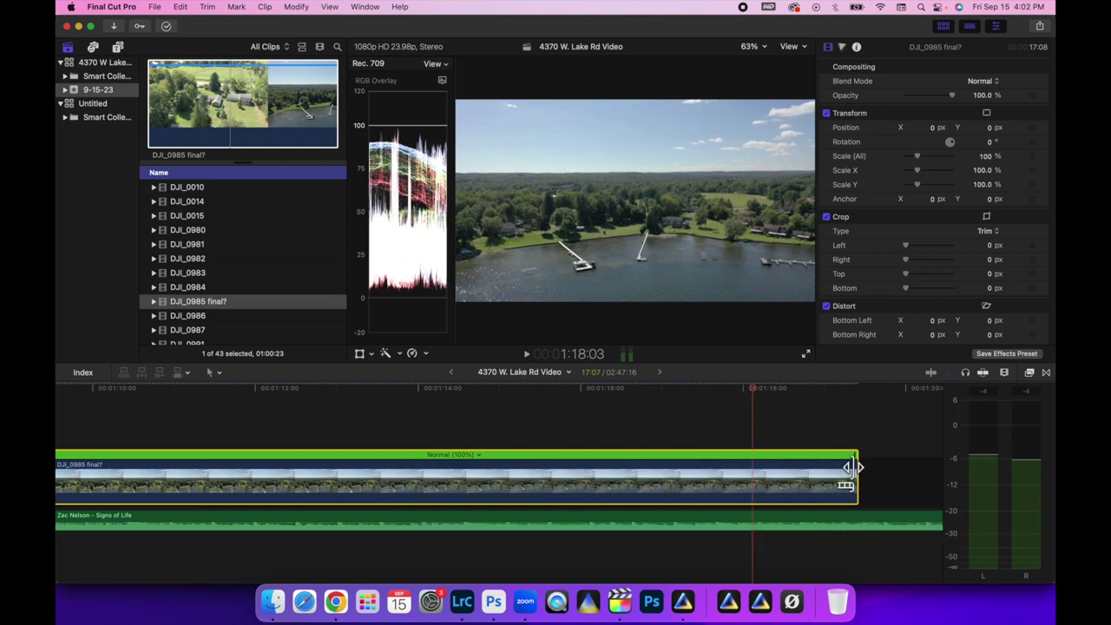
left_click_drag(852, 467, 707, 482)
scroll(399, 431, "left", 20)
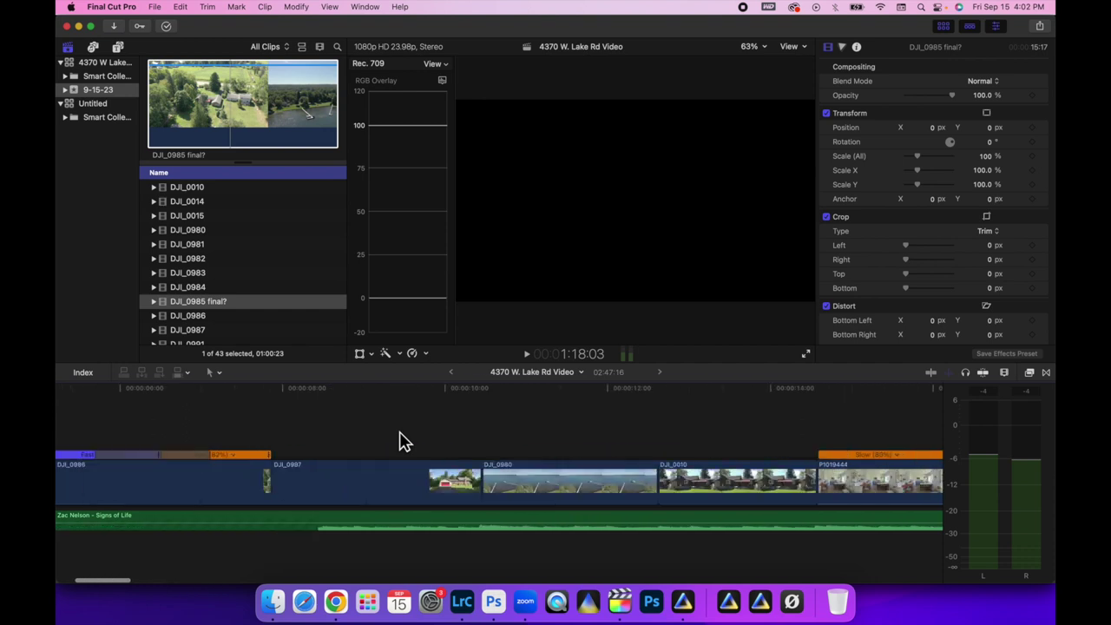
scroll(399, 441, "left", 10)
left_click(74, 387)
key("space")
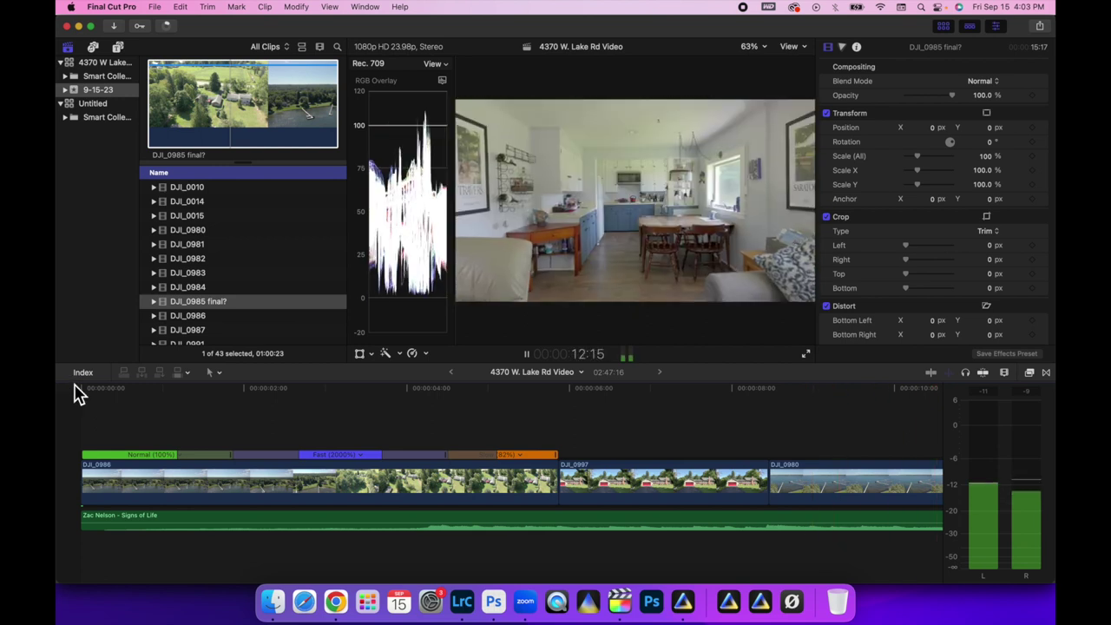
key("space")
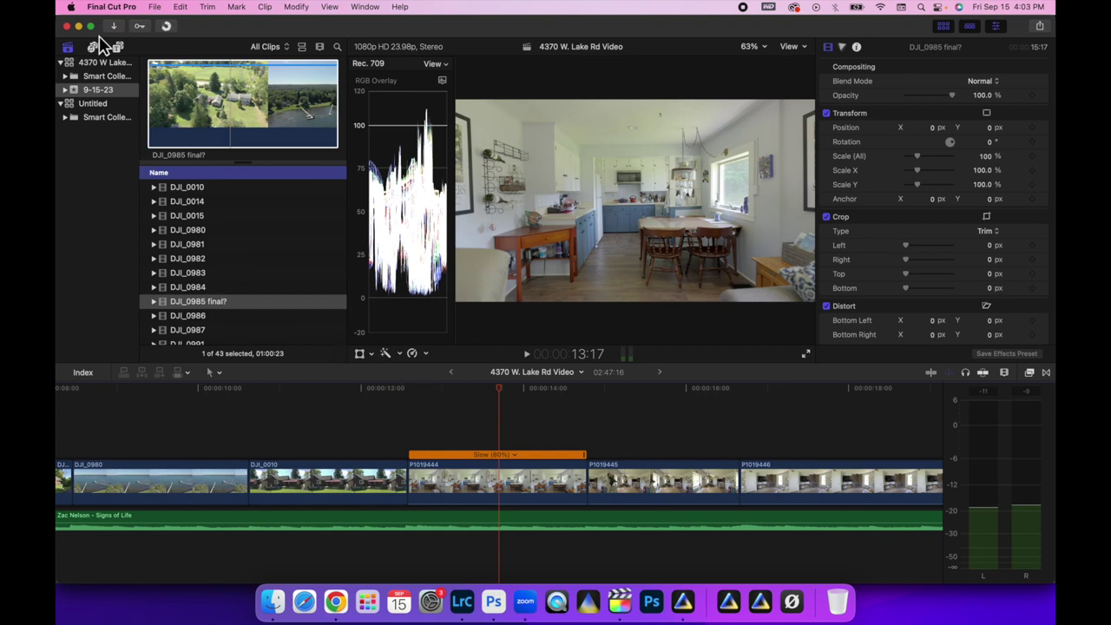
- Place PremiumVFX zoom titles 'In - A' above DJI_0010 and 'In - B Short' above P1019444
left_click(119, 49)
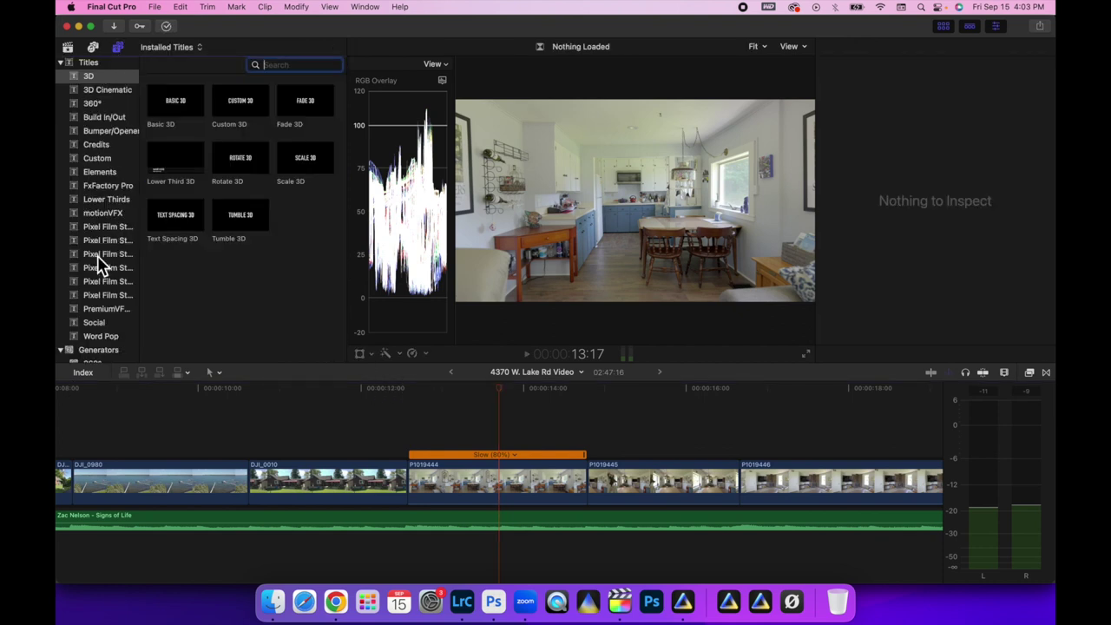
left_click(107, 309)
scroll(212, 310, "down", 10)
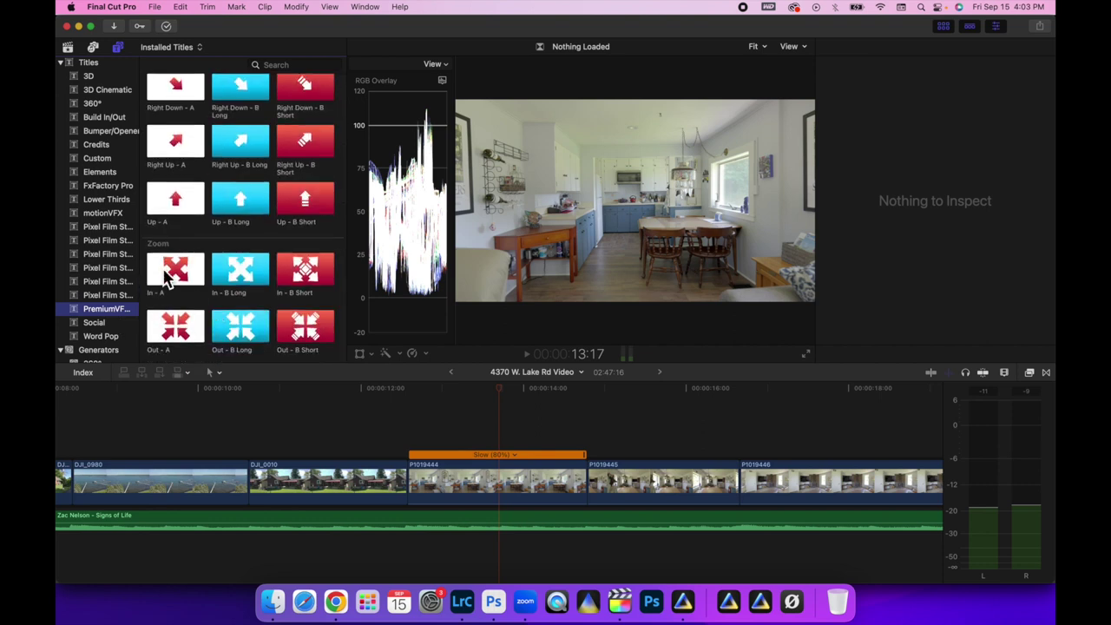
left_click_drag(169, 276, 380, 442)
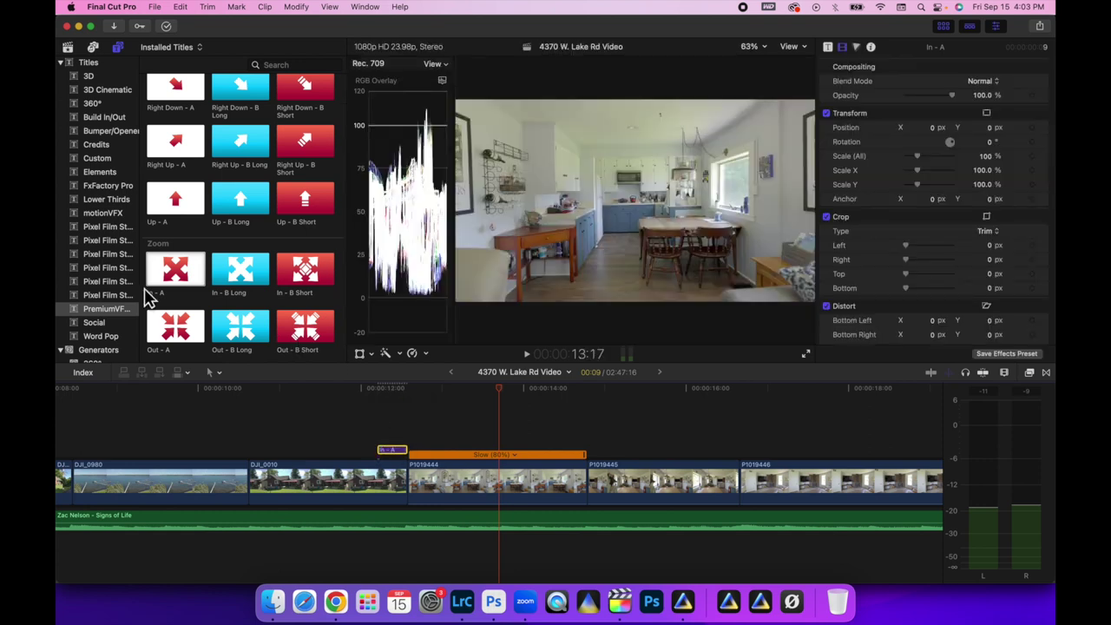
left_click_drag(299, 293, 410, 442)
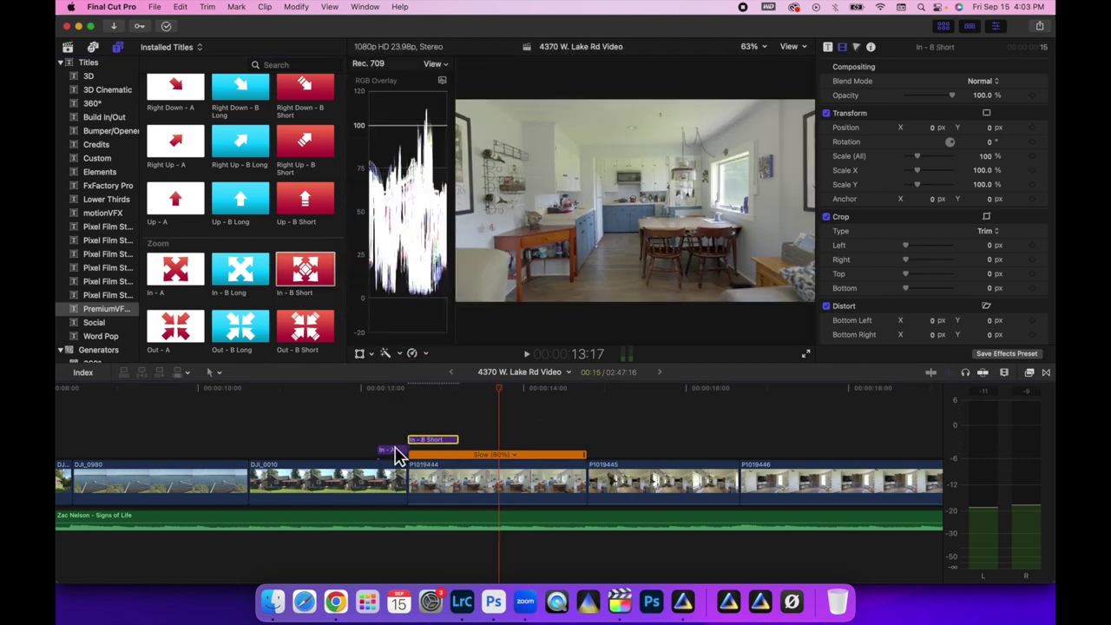
- Play back the new zoom transition into the kitchen shot
left_click(391, 389)
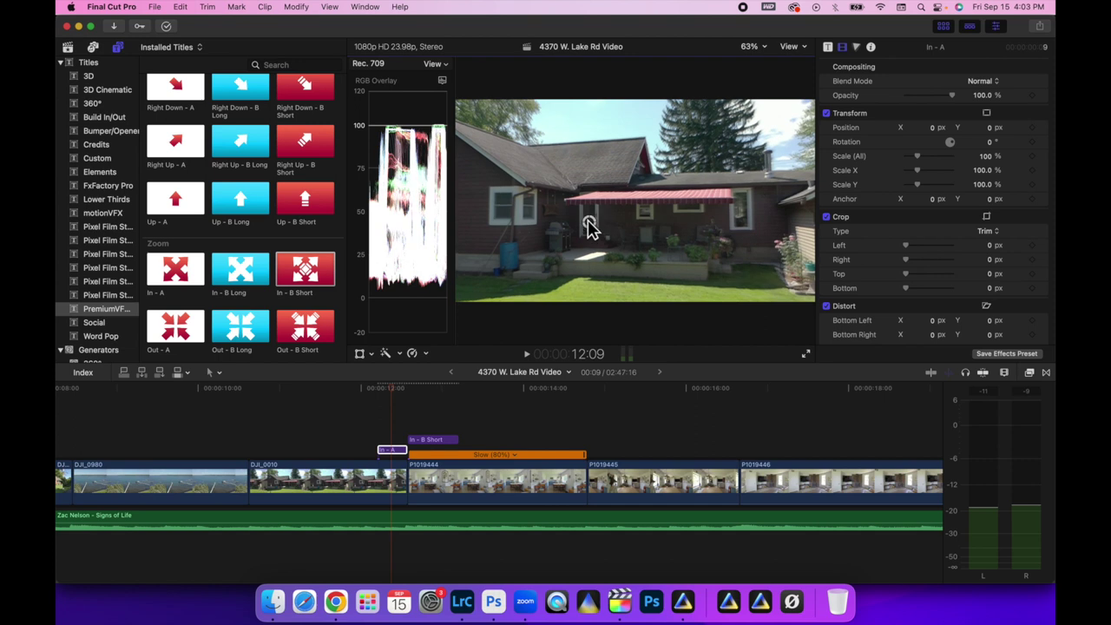
left_click(434, 442)
left_click(423, 389)
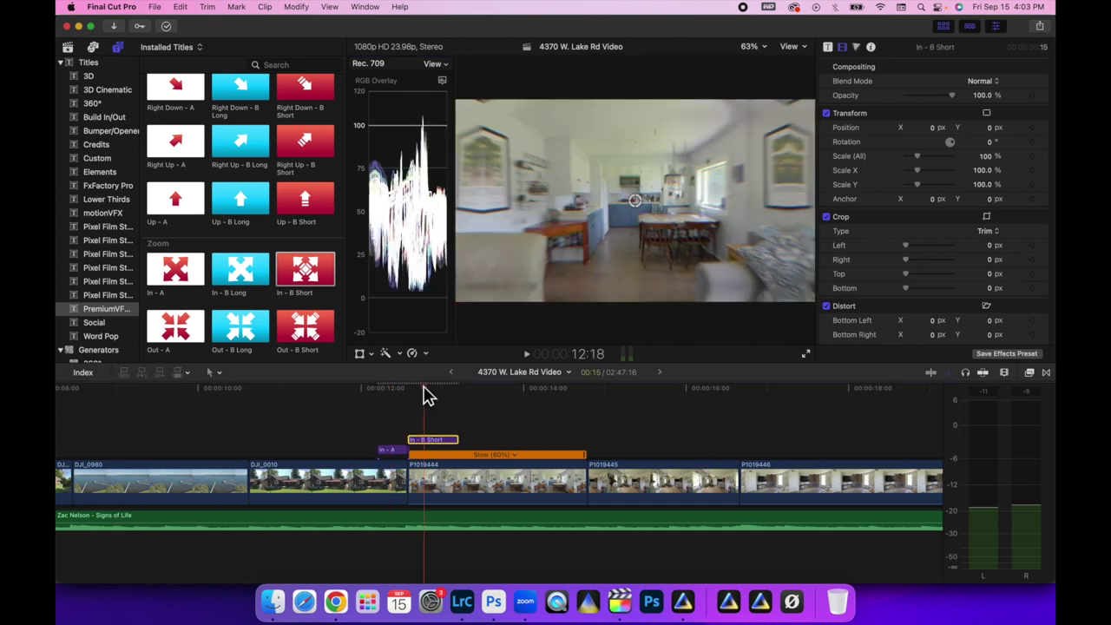
left_click(348, 395)
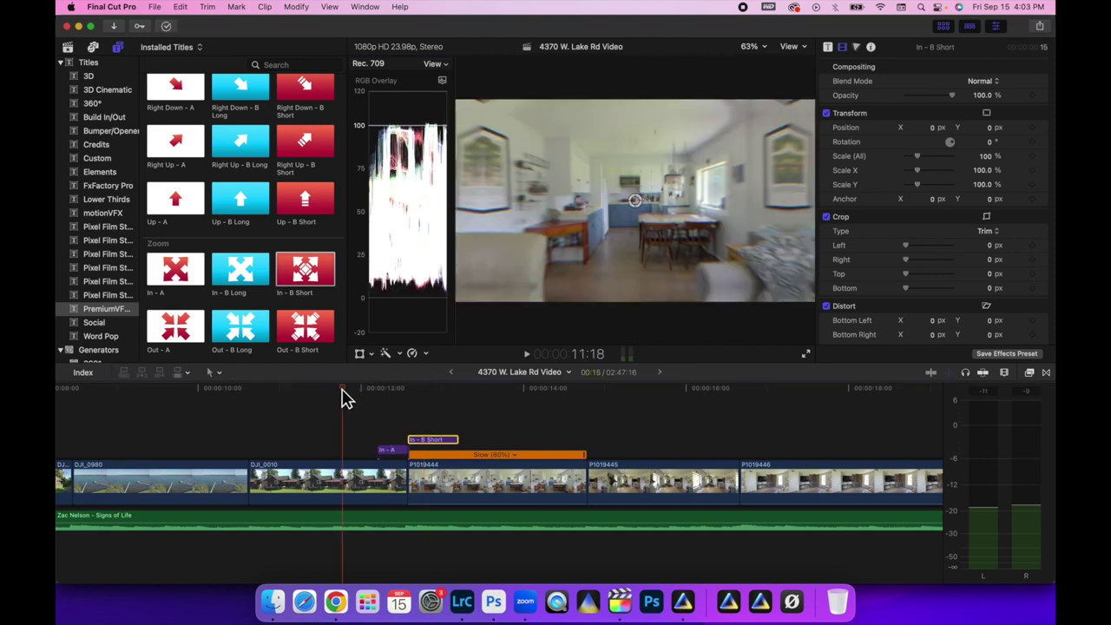
key("space")
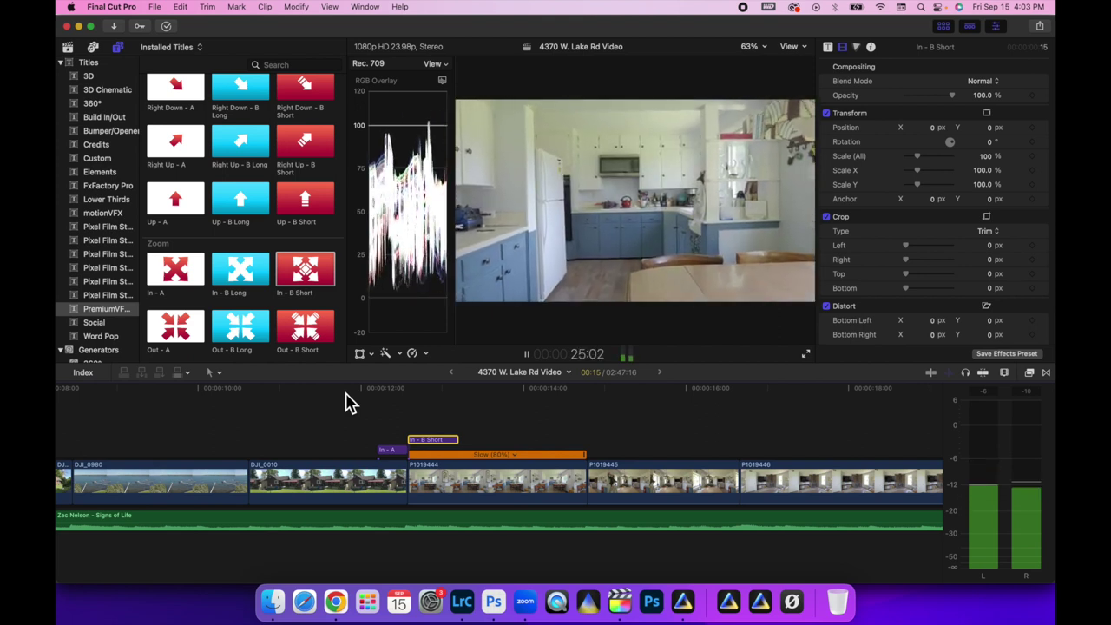
key("space")
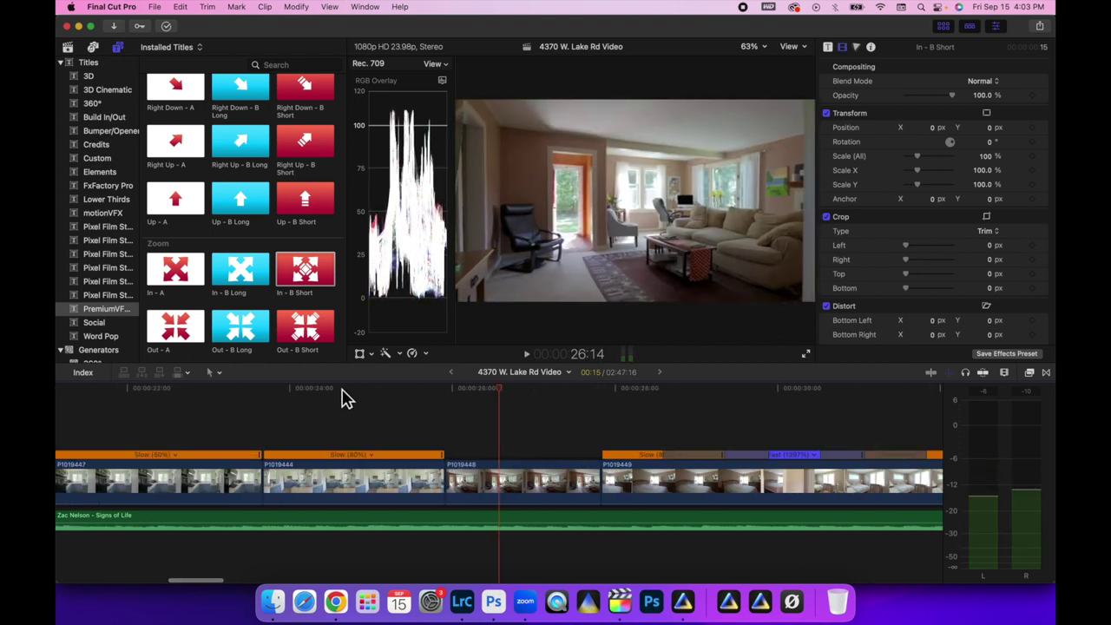
left_click(249, 397)
key("space")
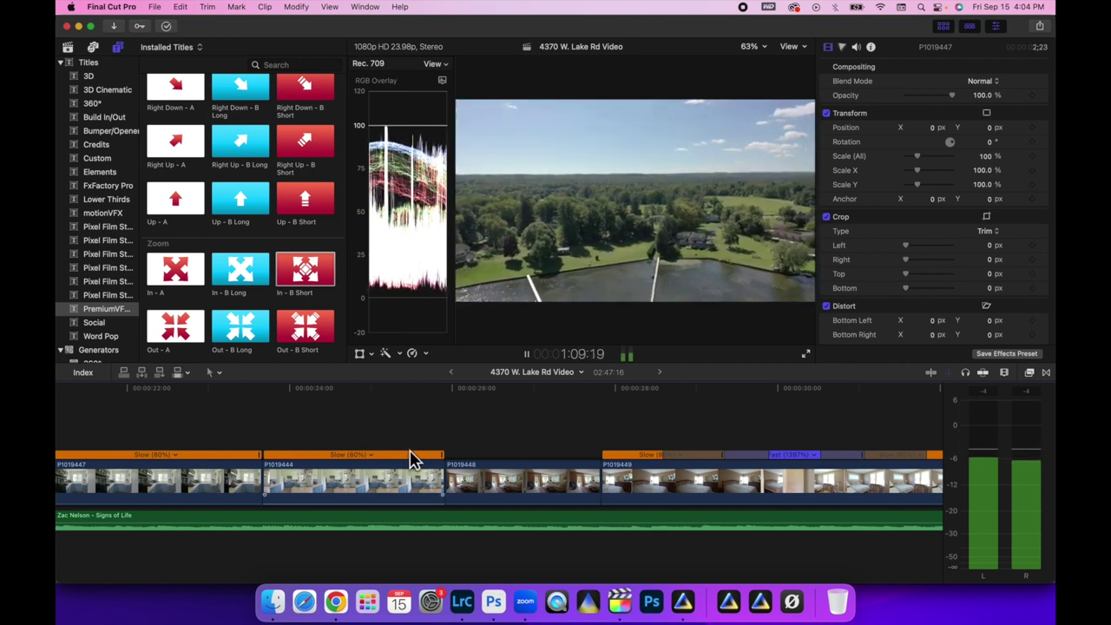
scroll(586, 430, "right", 10)
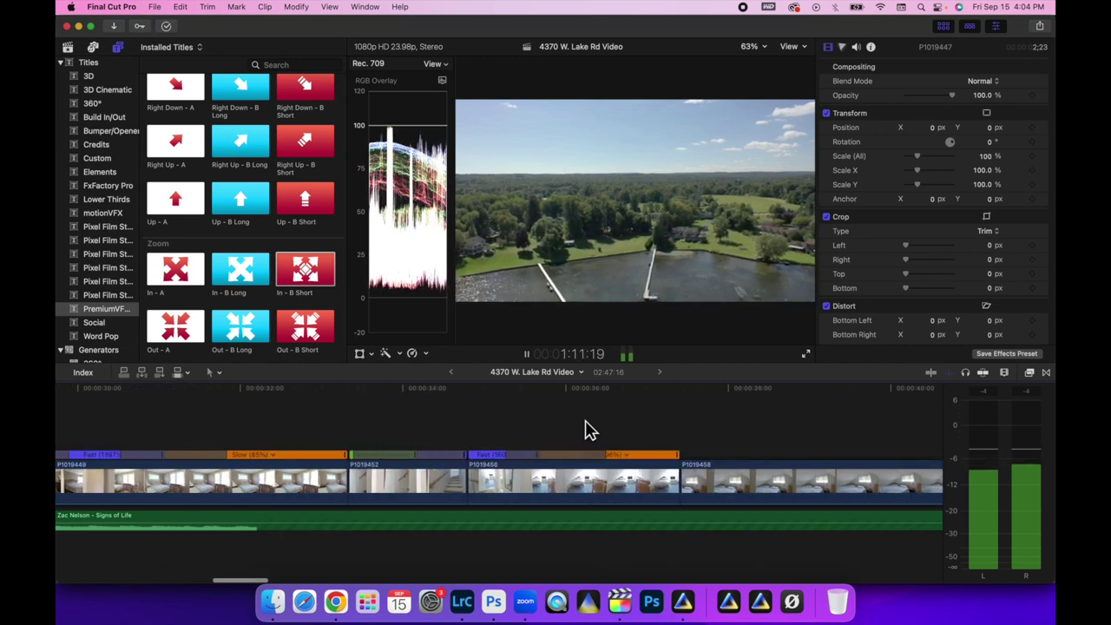
scroll(587, 429, "right", 10)
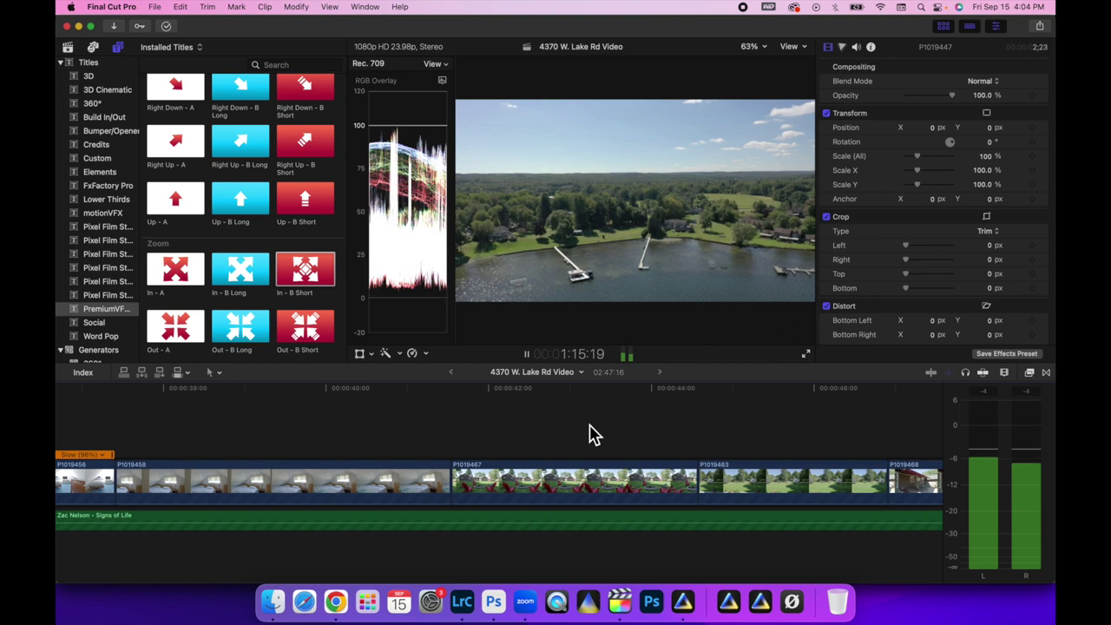
key("space")
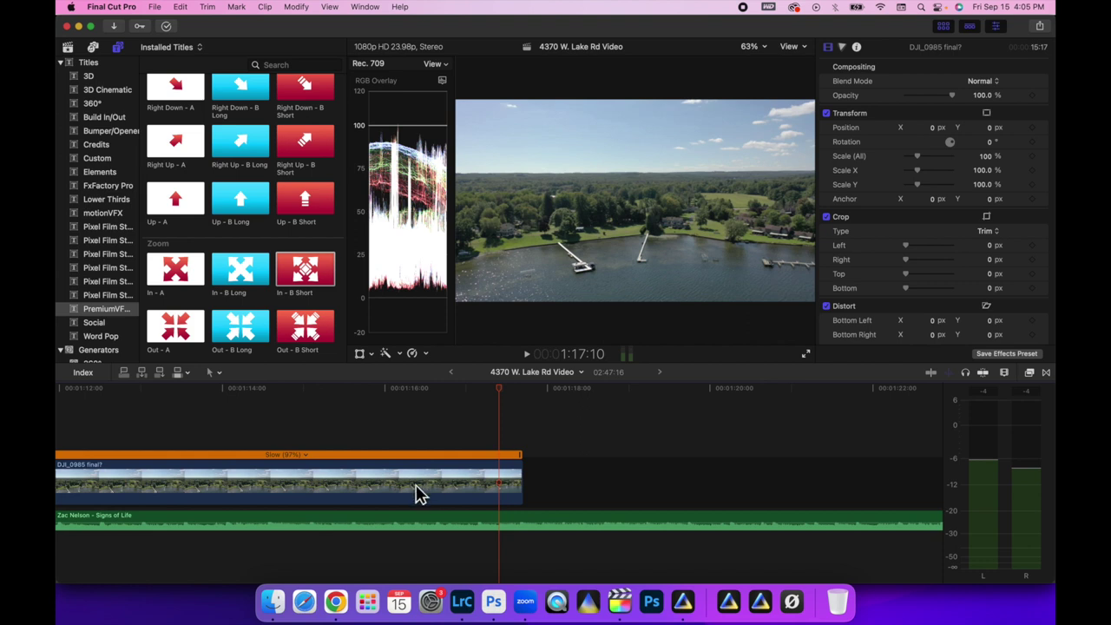
left_click(344, 484)
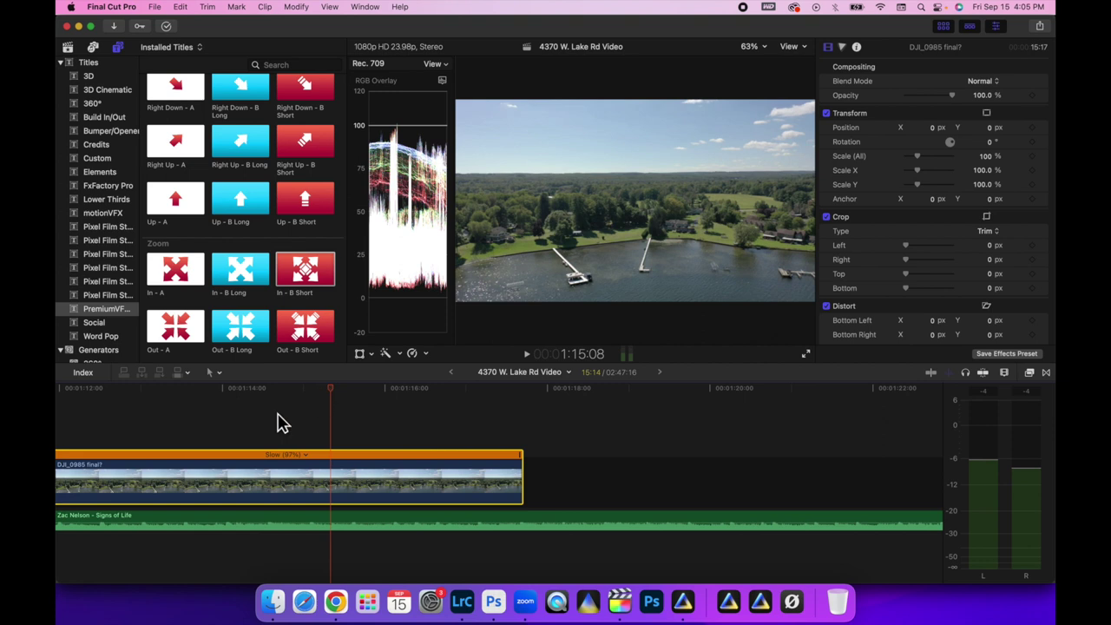
- Add a color wheels correction to DJI_0997 and adjust its global saturation and shadows
scroll(257, 486, "left", 10)
scroll(258, 486, "left", 10)
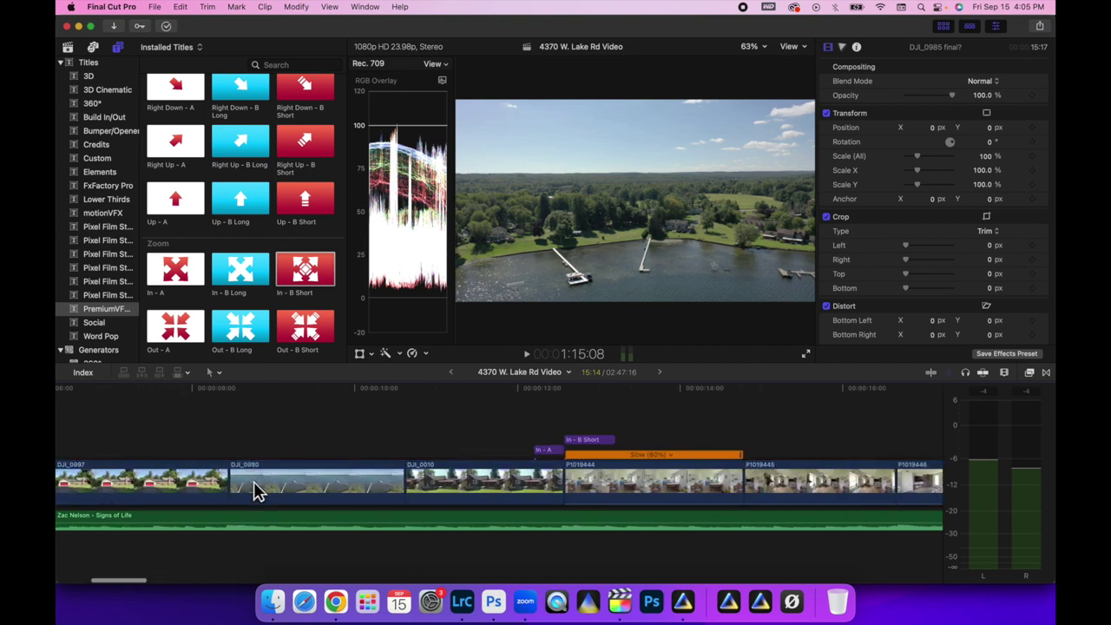
left_click(193, 480)
left_click(166, 389)
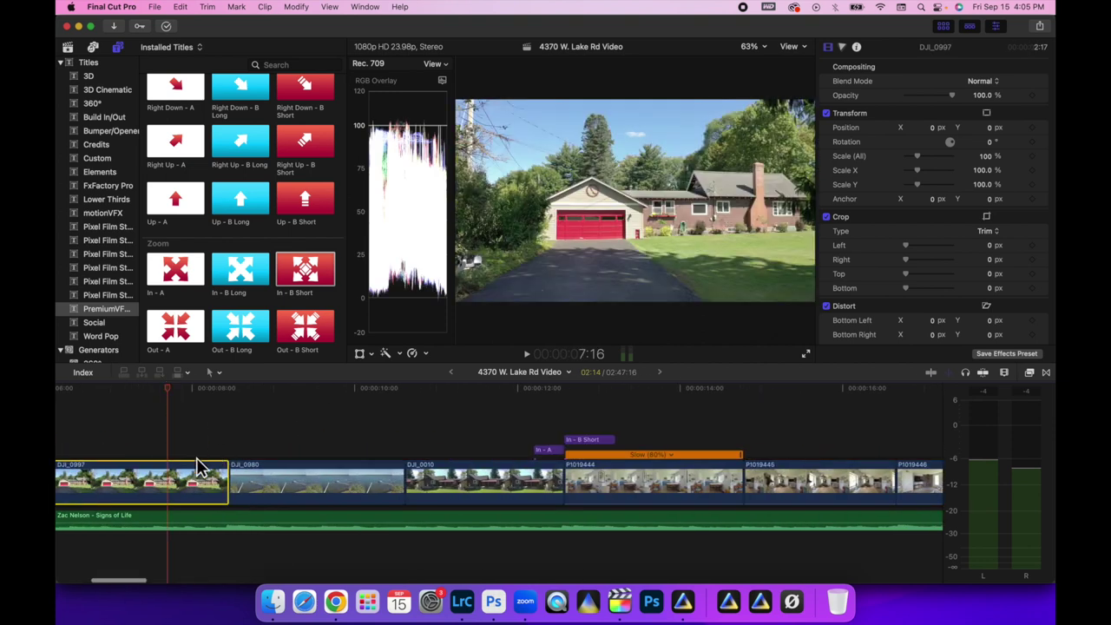
left_click(842, 46)
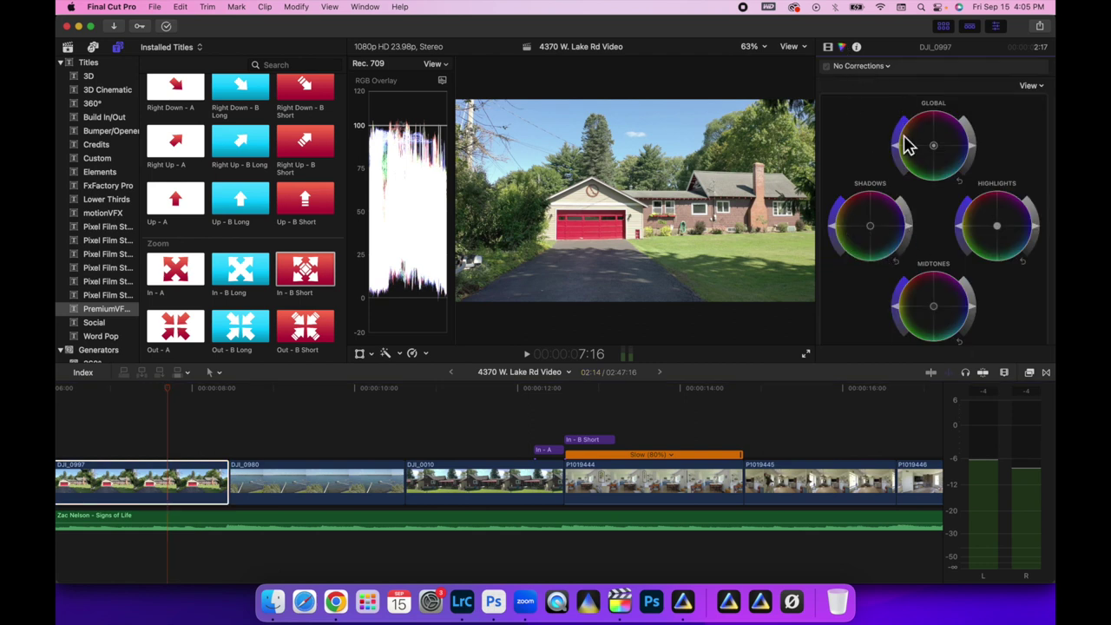
left_click(900, 139)
left_click_drag(900, 139, 904, 149)
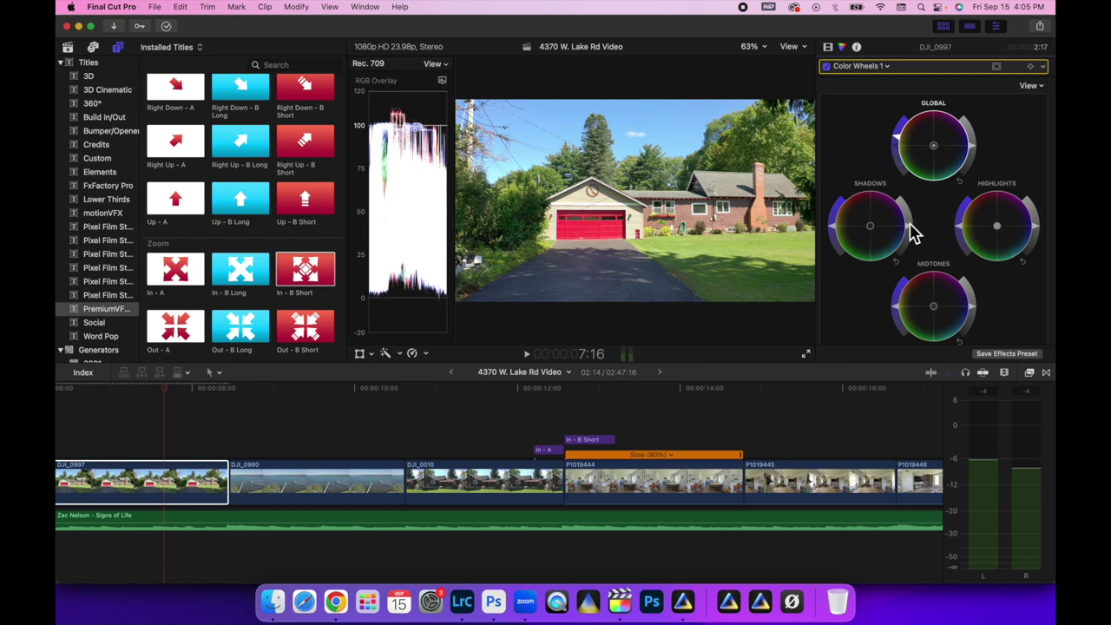
left_click_drag(909, 218, 910, 232)
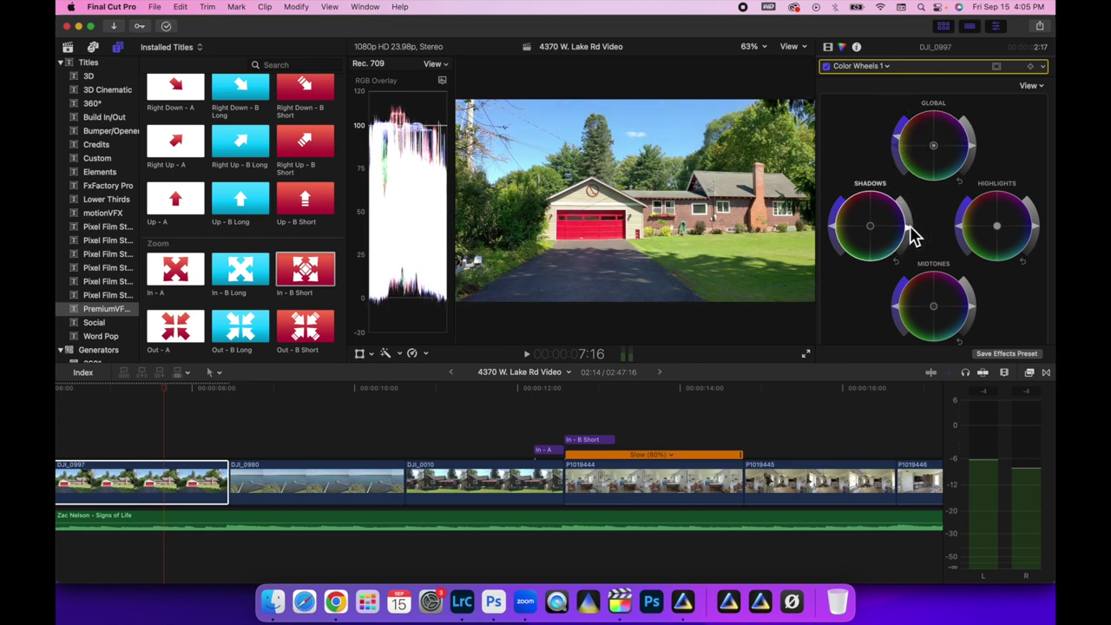
- Brighten the shadows of kitchen clip P1019444 with color wheels
scroll(486, 481, "right", 5)
left_click(457, 484)
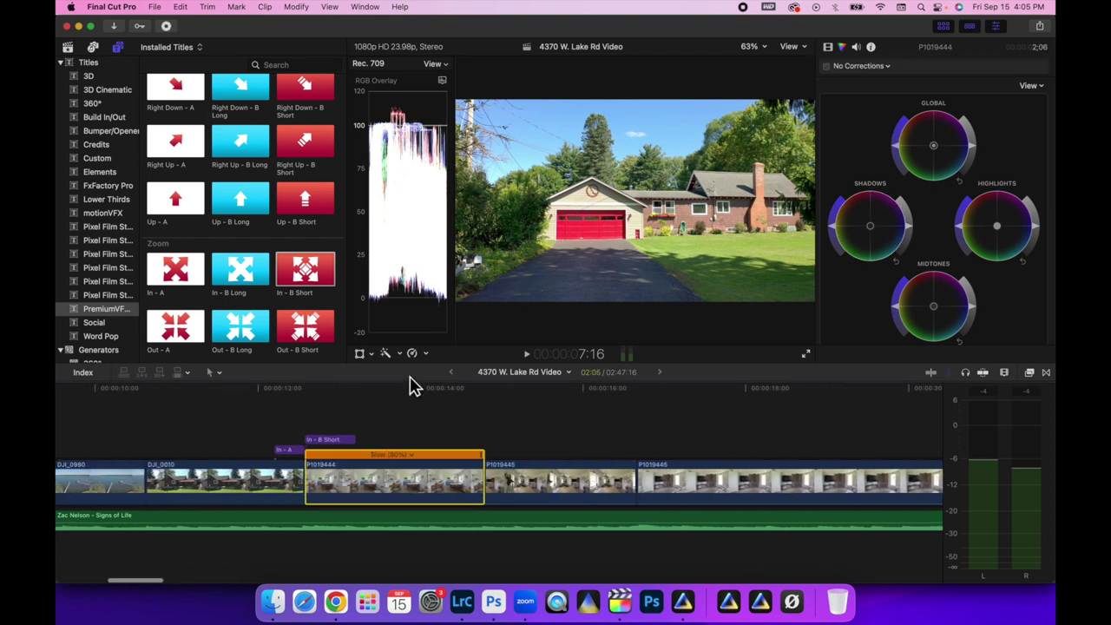
left_click(408, 387)
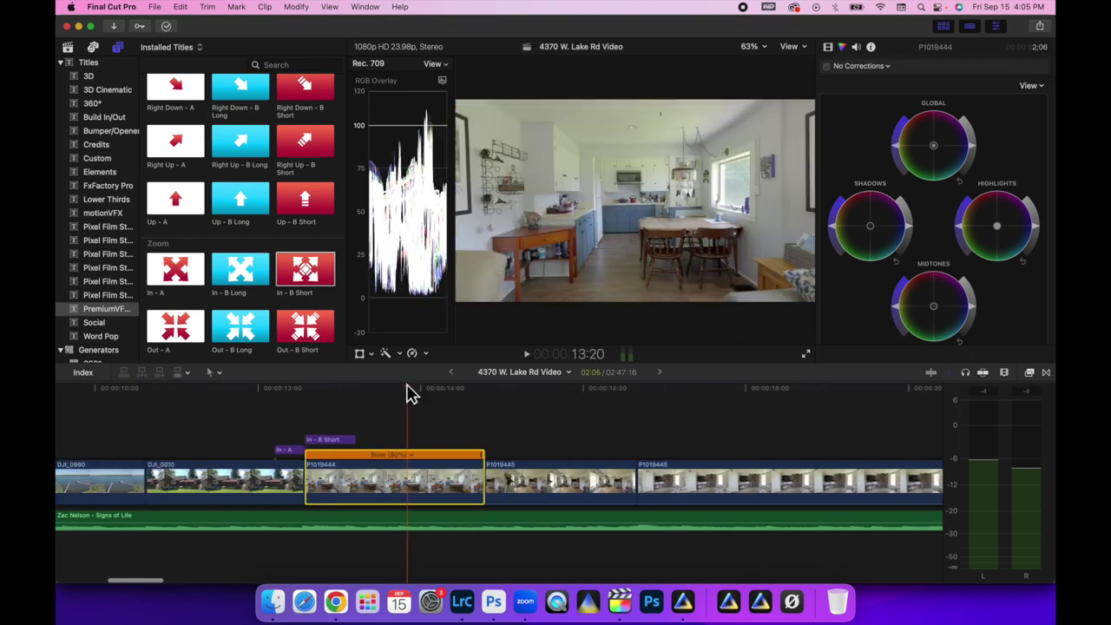
left_click(910, 239)
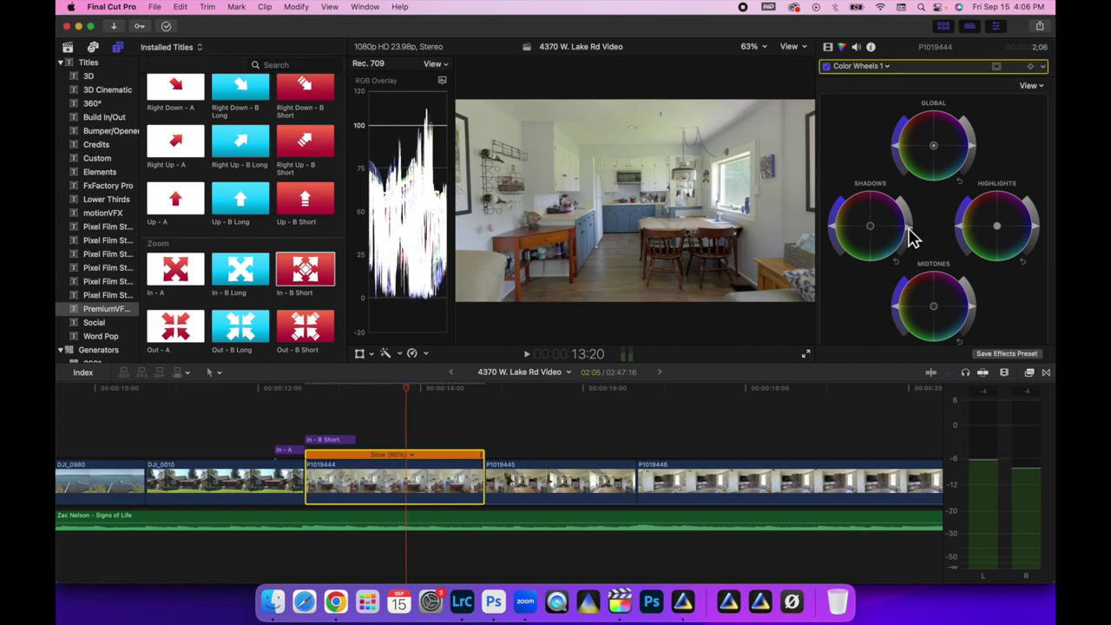
left_click(892, 71)
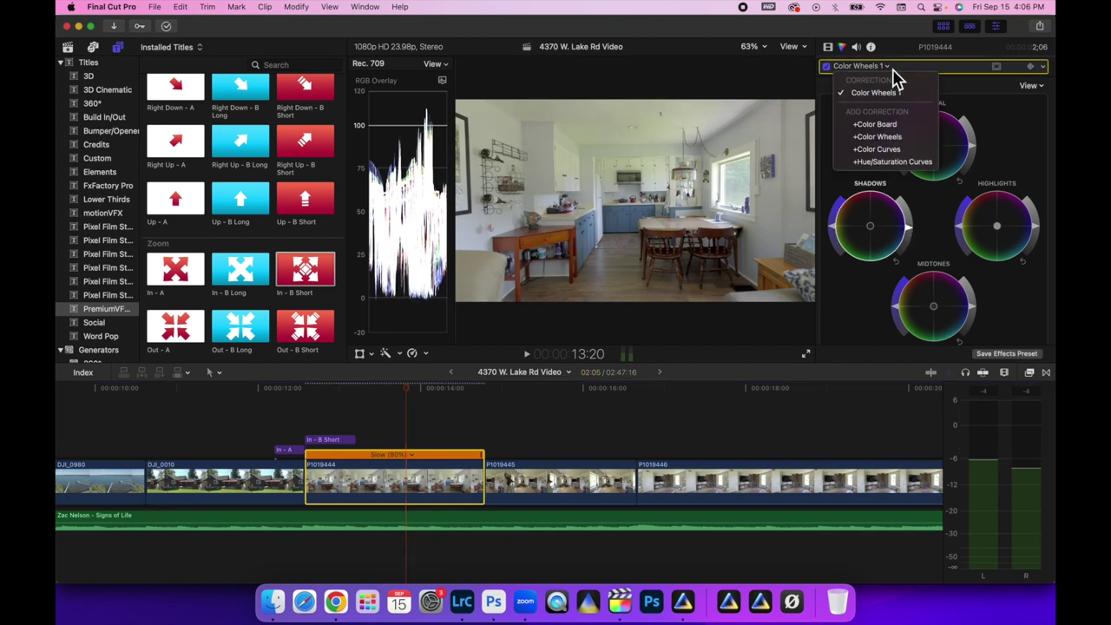
- Add a Color Curves correction to P1019444 and reshape the Luma curve's darks with a point
left_click(891, 150)
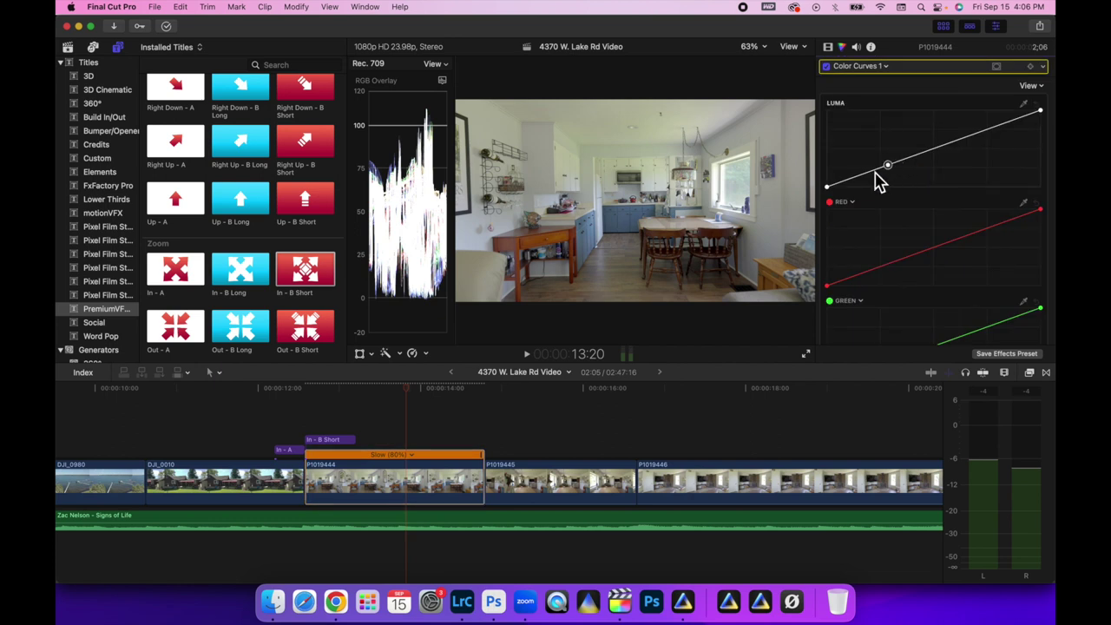
left_click_drag(861, 178, 864, 183)
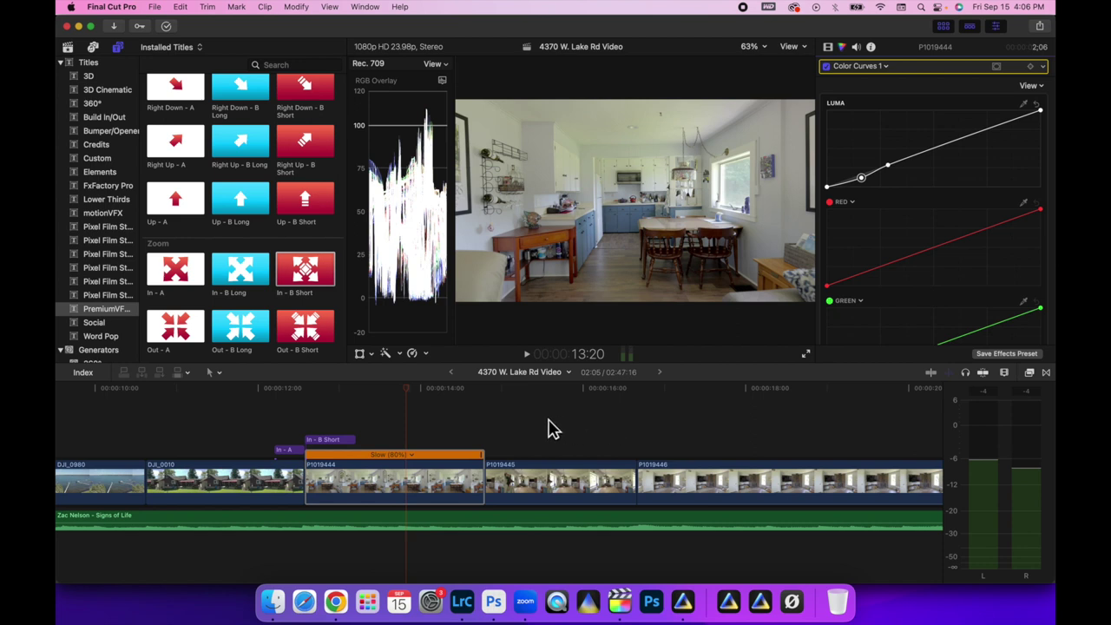
key("h")
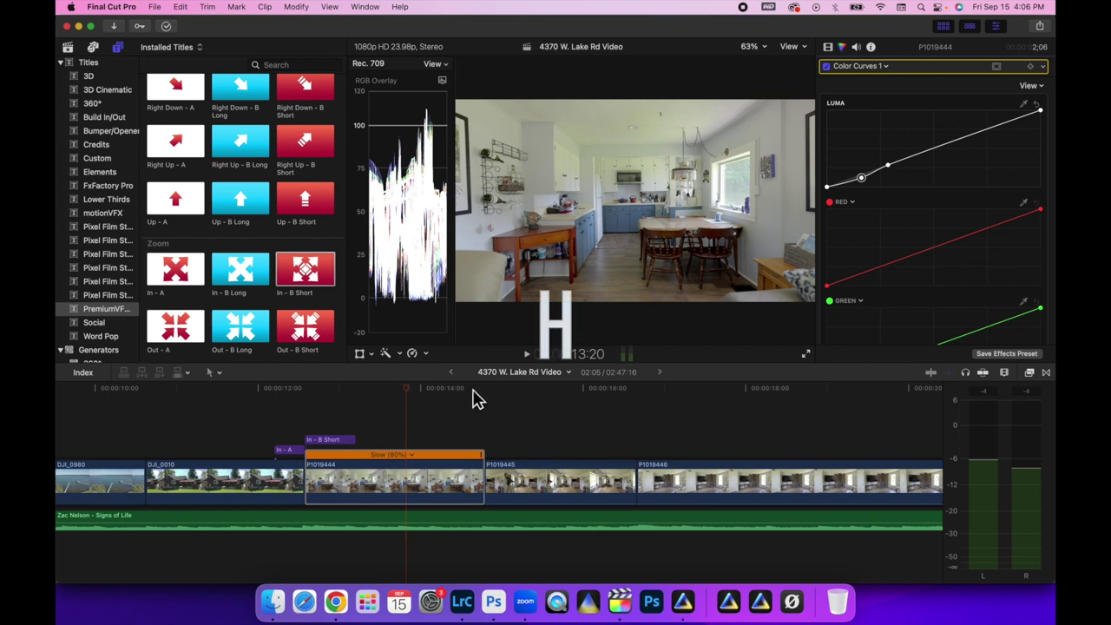